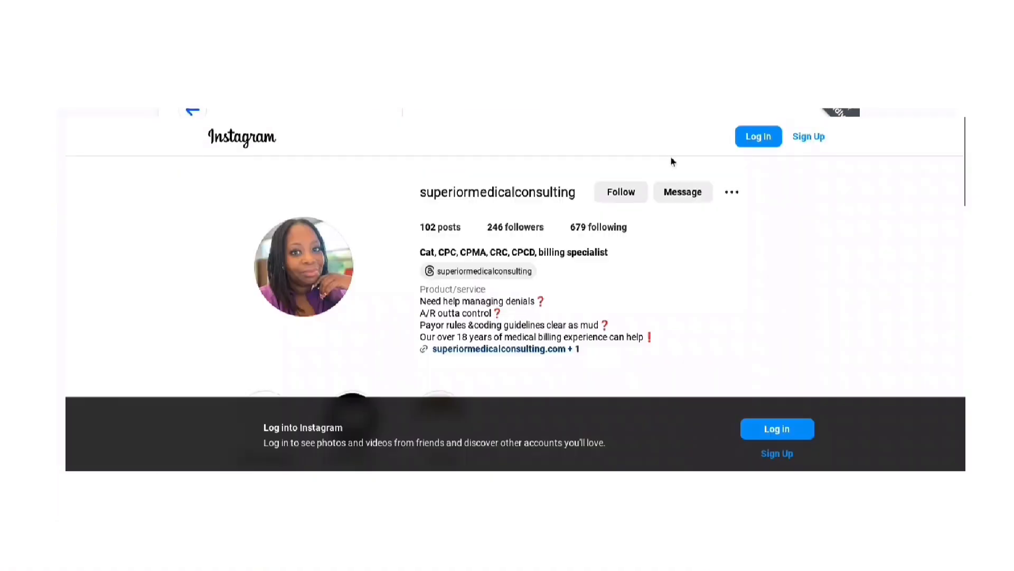
- Scroll down the Instagram profile to its story highlights
scroll(671, 156, down, 5)
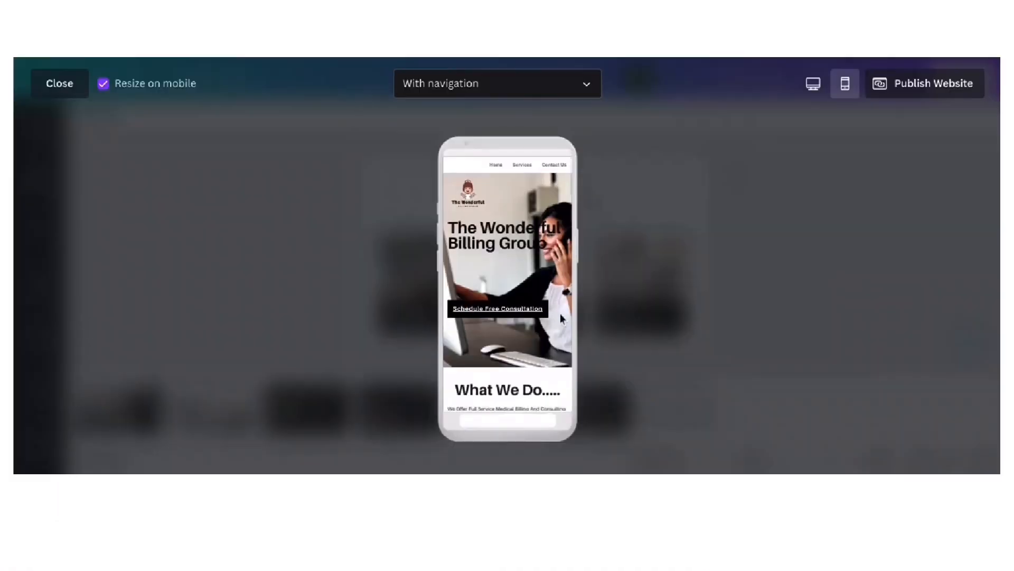
scroll(562, 317, down, 10)
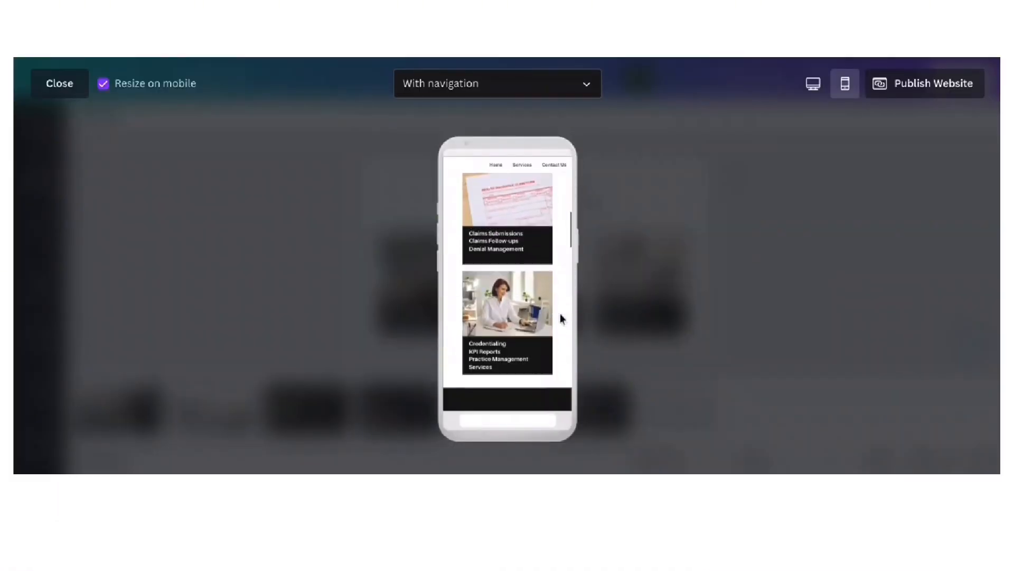
- Scroll further through the website's mobile preview
scroll(561, 318, down, 10)
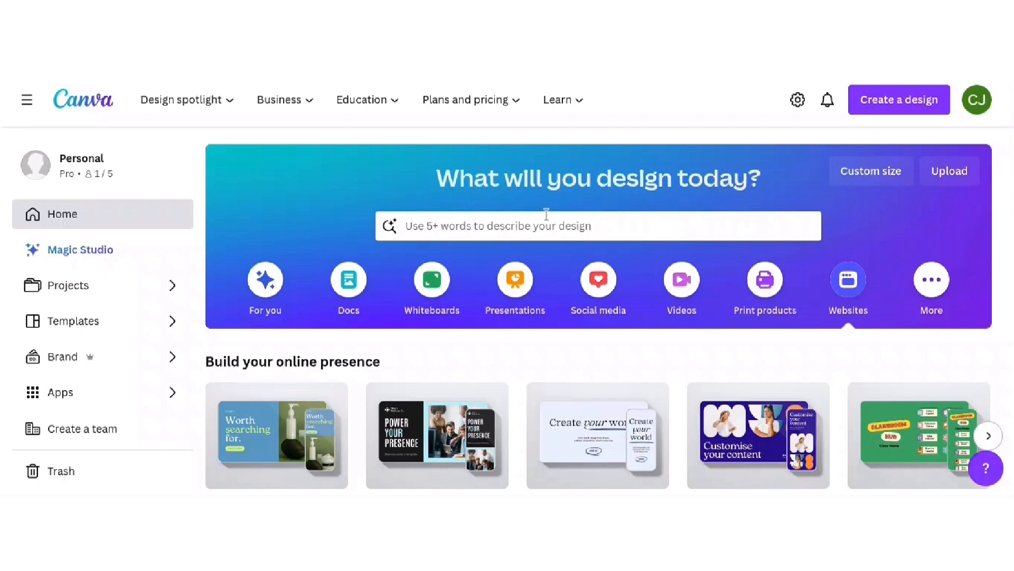
click(877, 179)
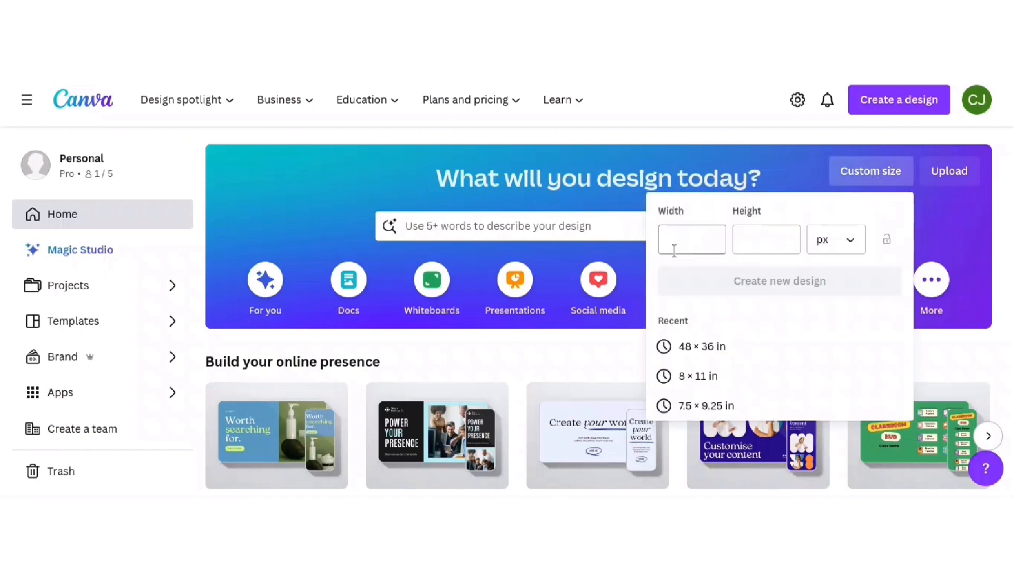
click(837, 247)
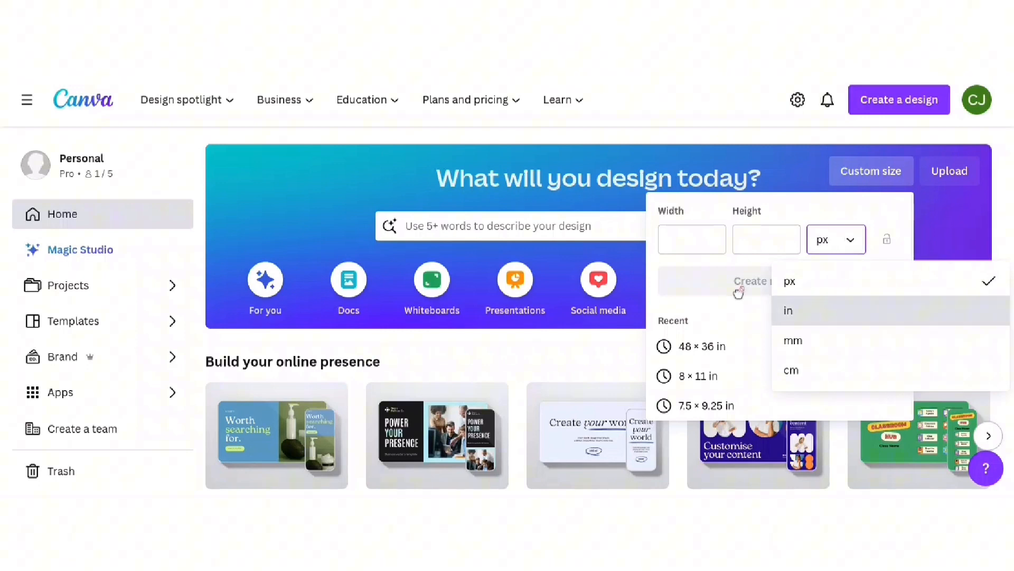
click(966, 215)
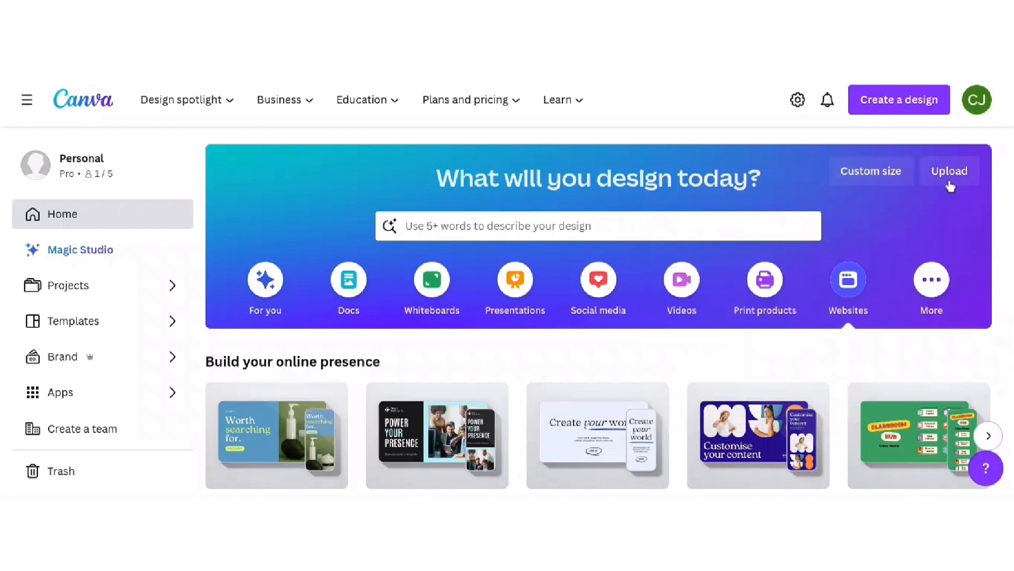
click(950, 174)
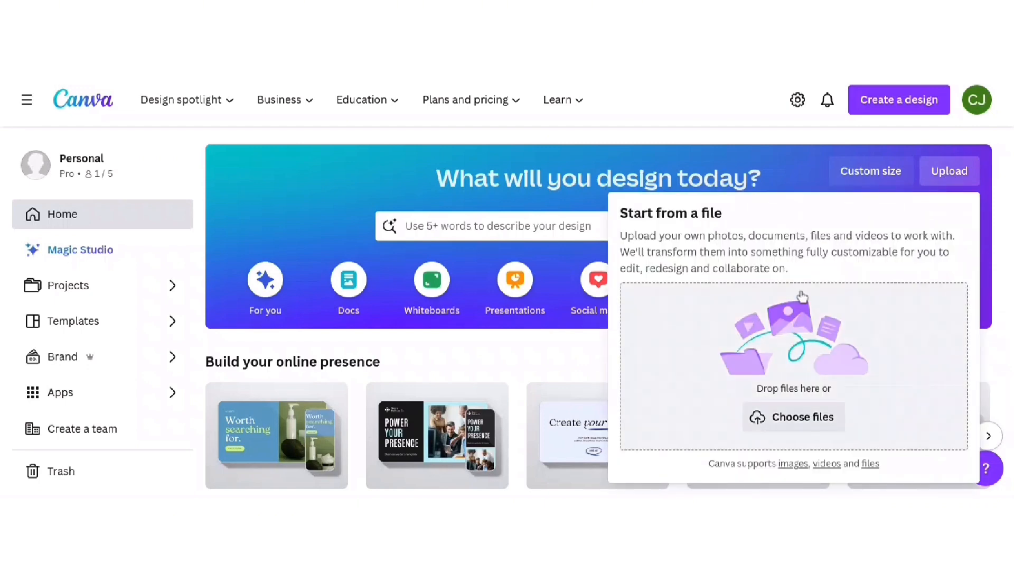
click(904, 102)
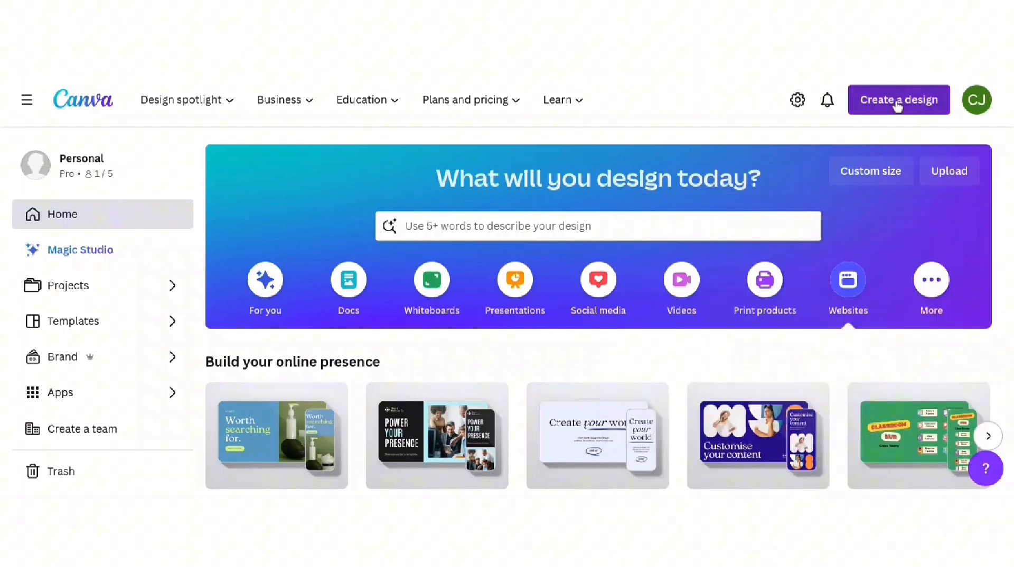
click(898, 105)
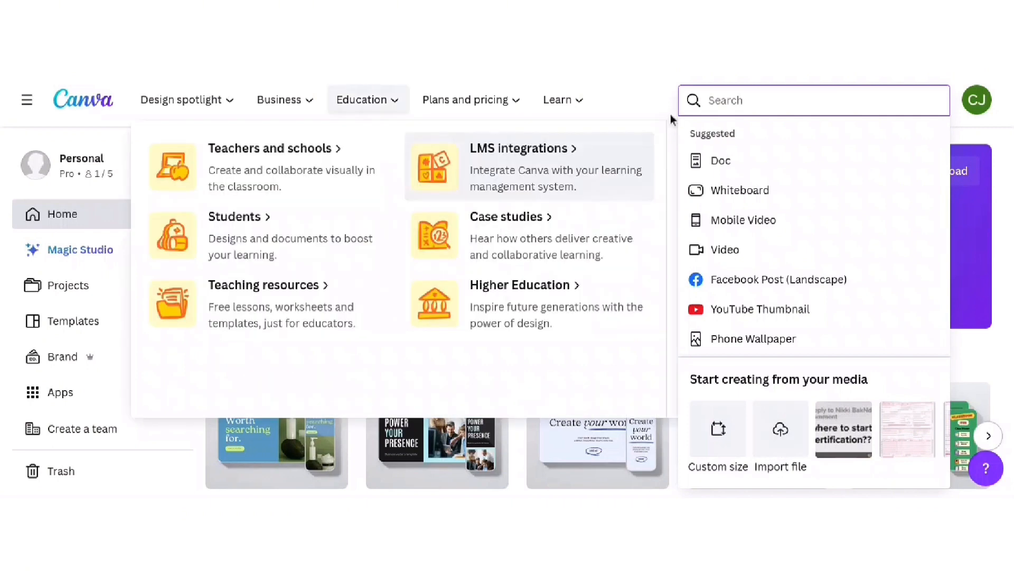
click(671, 115)
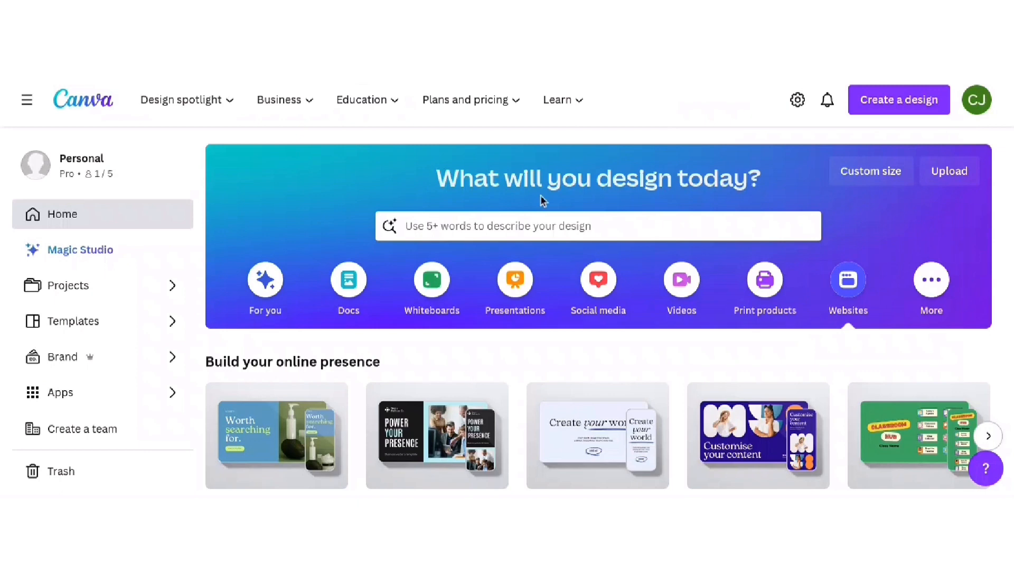
- Show Docs design options on the home page and browse its template carousel
scroll(703, 235, down, 1)
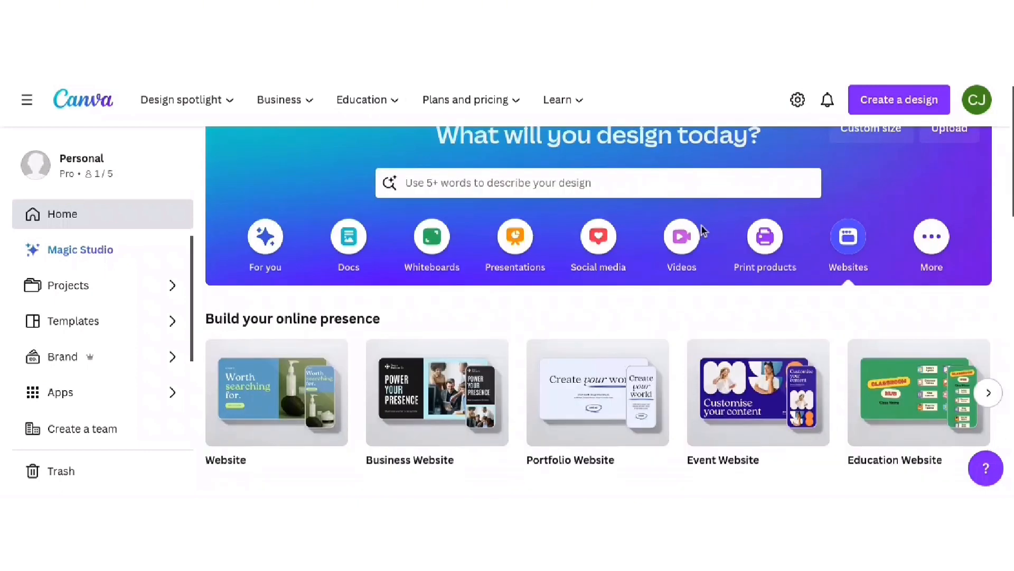
scroll(513, 241, up, 1)
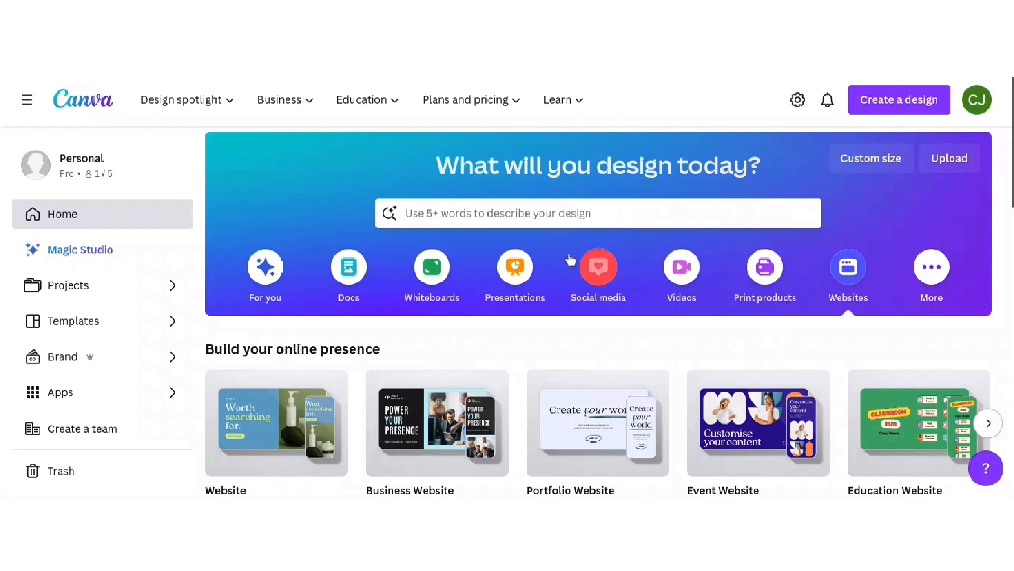
scroll(477, 310, down, 1)
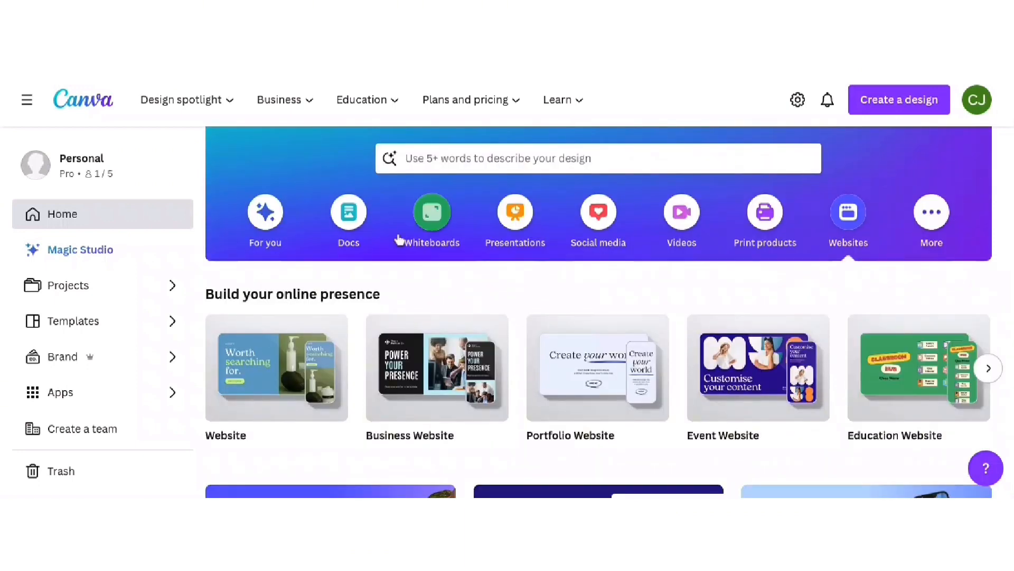
click(349, 219)
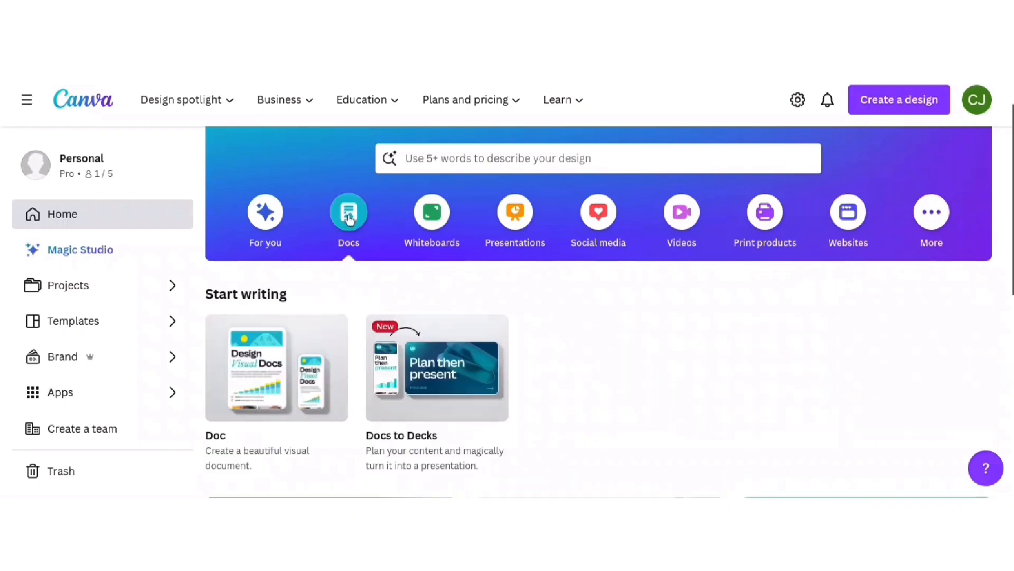
scroll(402, 276, down, 1)
scroll(402, 277, down, 1)
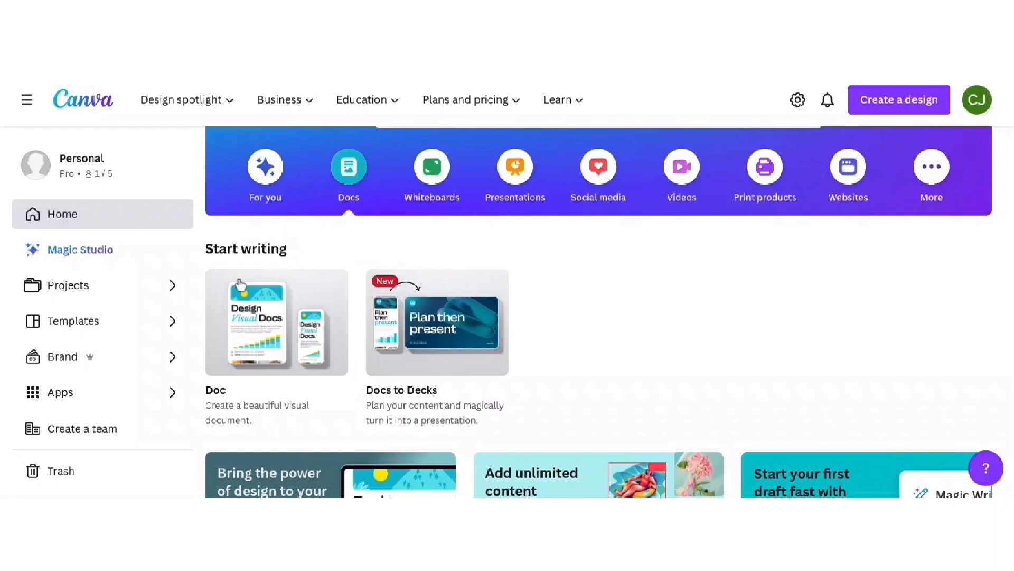
scroll(651, 358, down, 4)
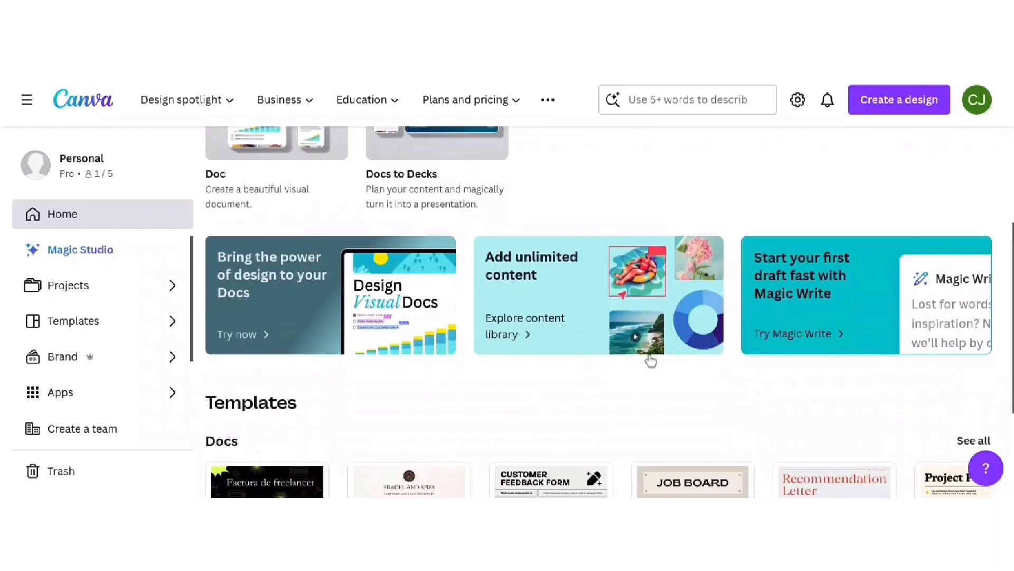
scroll(651, 360, down, 2)
scroll(651, 359, down, 1)
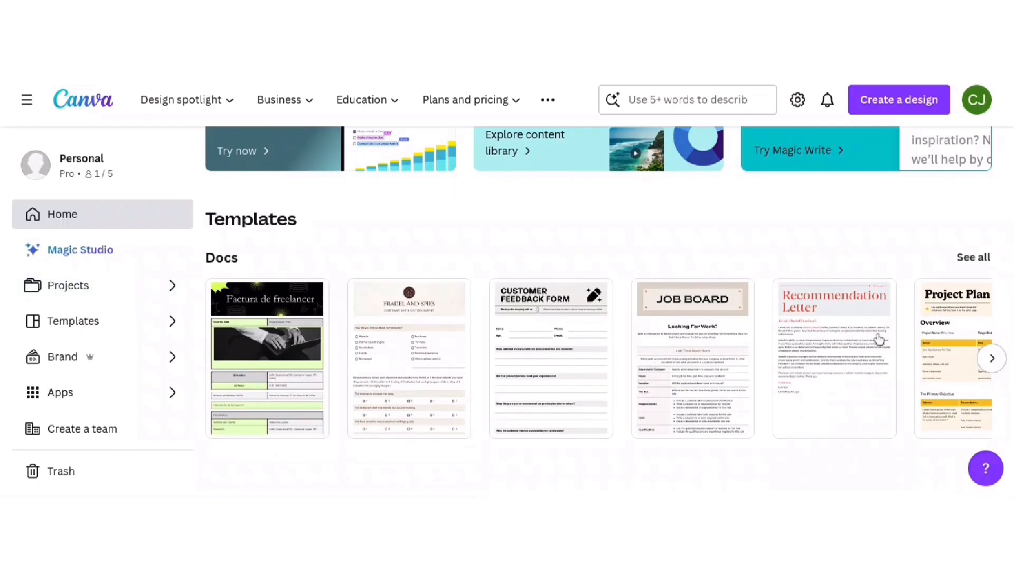
click(992, 357)
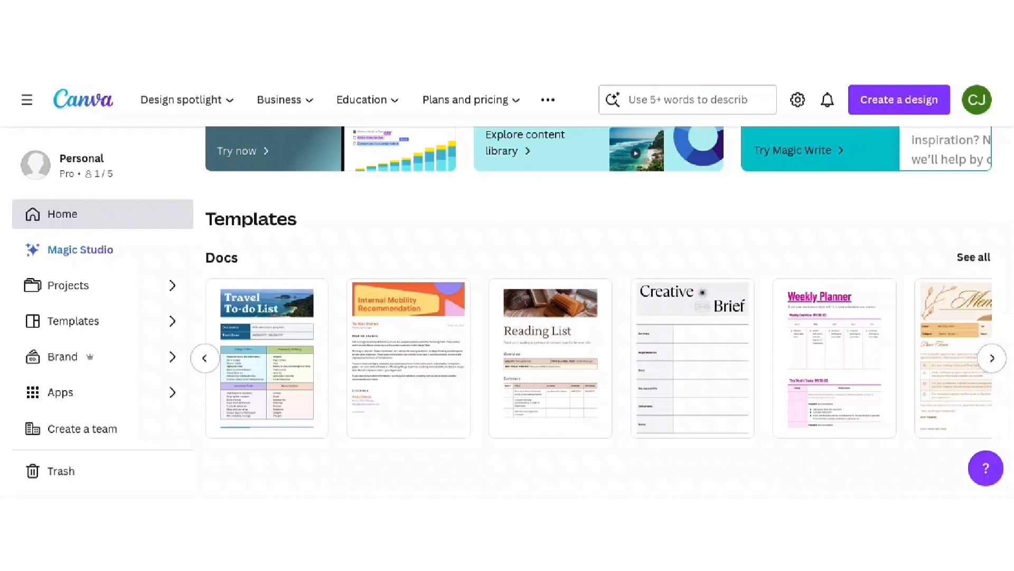
click(992, 360)
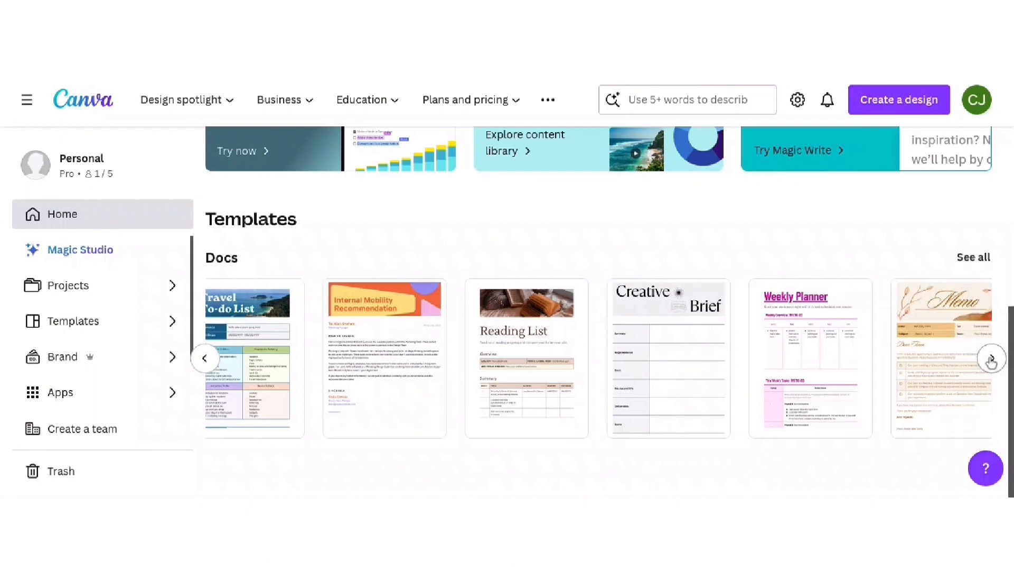
scroll(829, 331, up, 2)
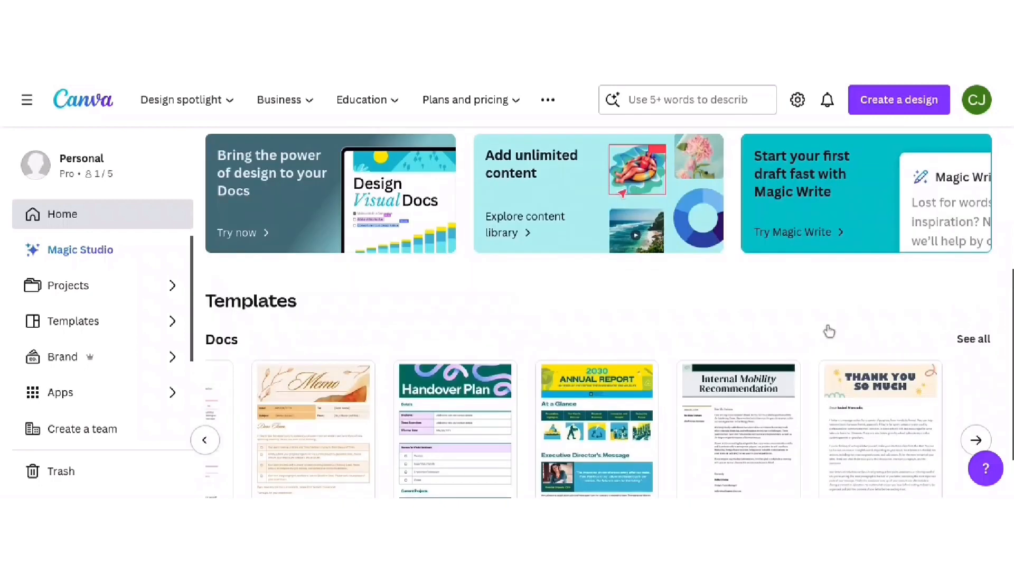
scroll(829, 331, up, 3)
scroll(829, 331, up, 3)
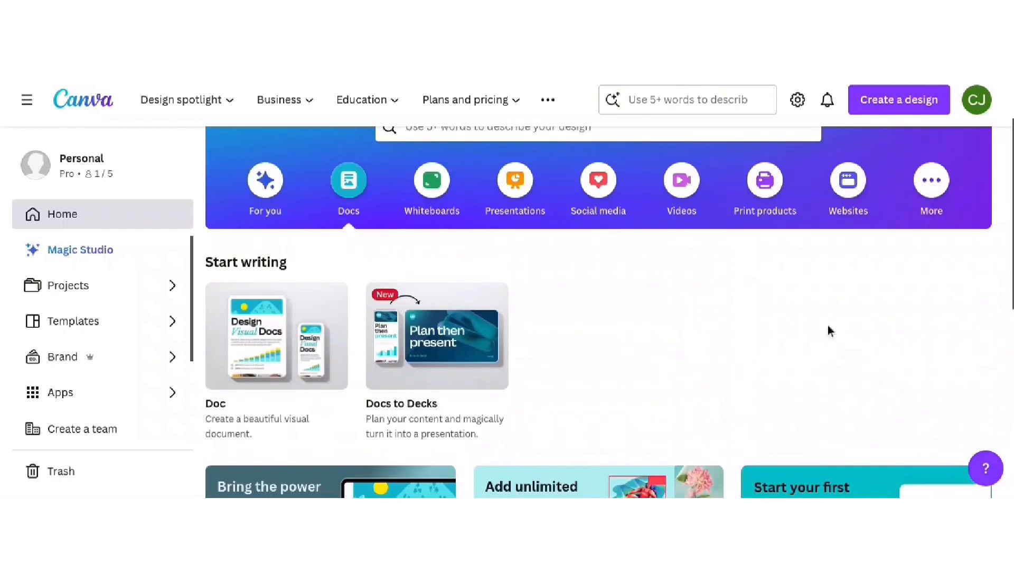
- Show Social media templates and filter through the Instagram, Facebook and LinkedIn tabs
click(606, 213)
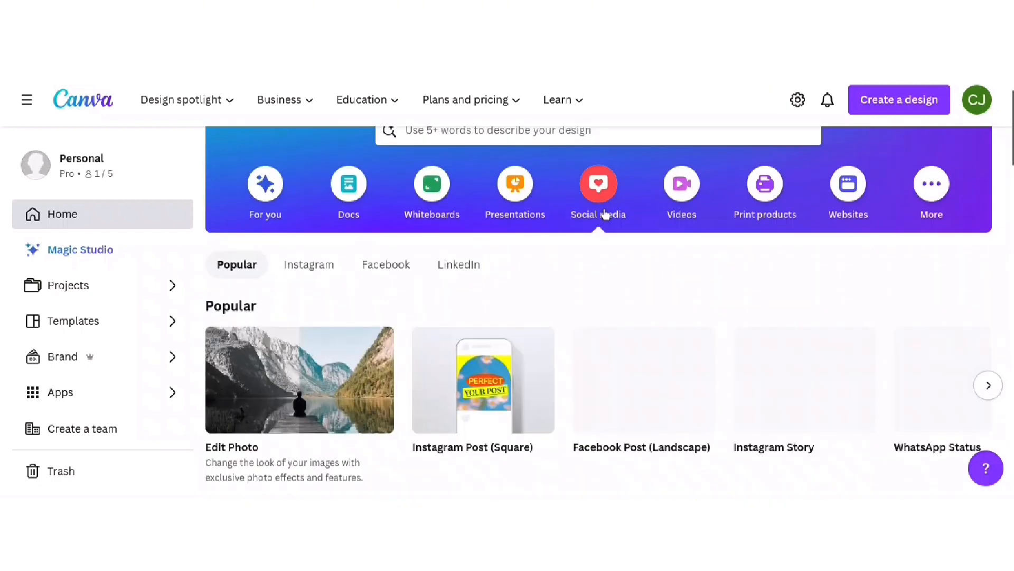
scroll(605, 220, down, 1)
mouse_move(281, 293)
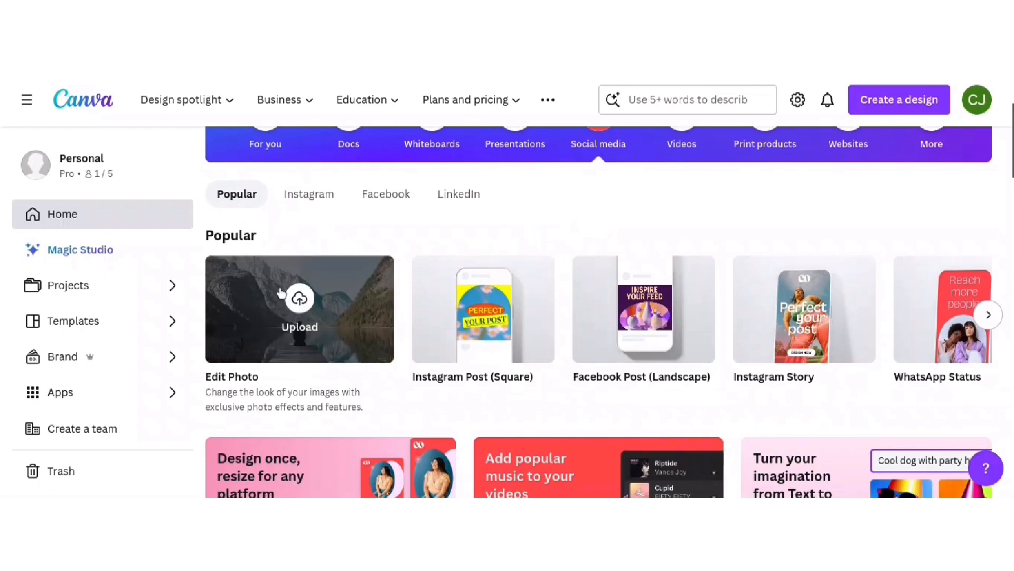
click(309, 197)
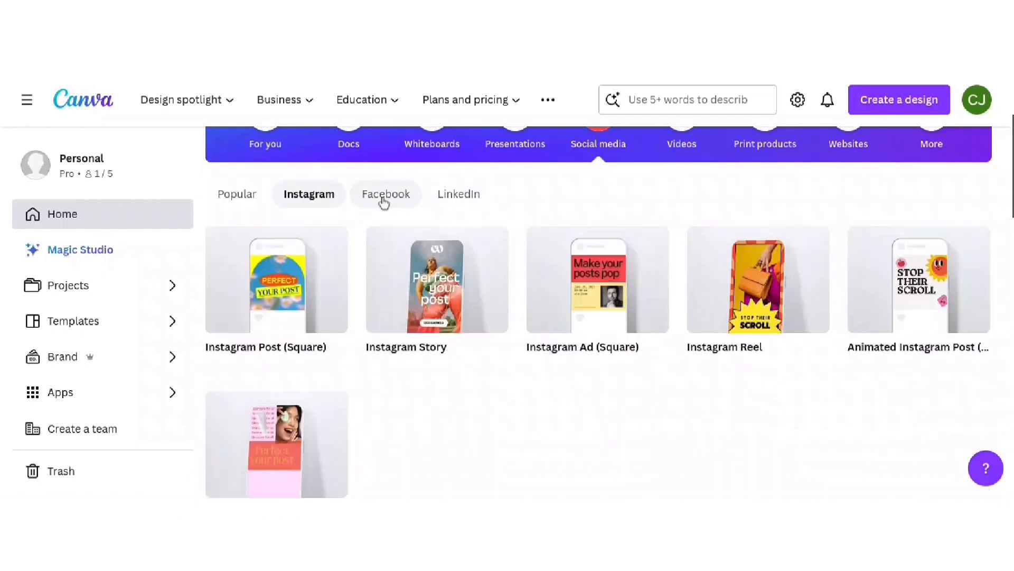
click(384, 202)
click(450, 198)
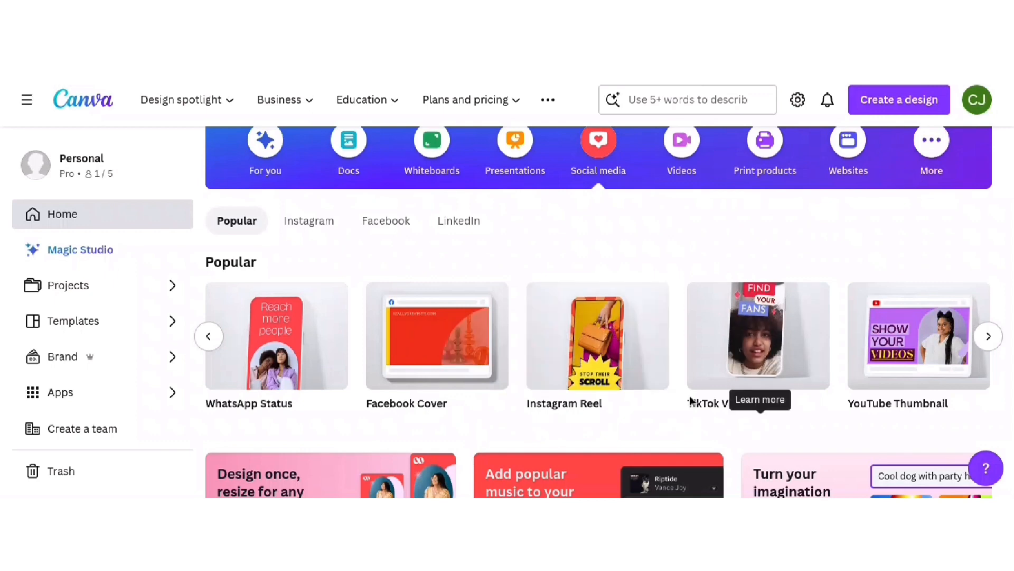
scroll(982, 357, right, 1)
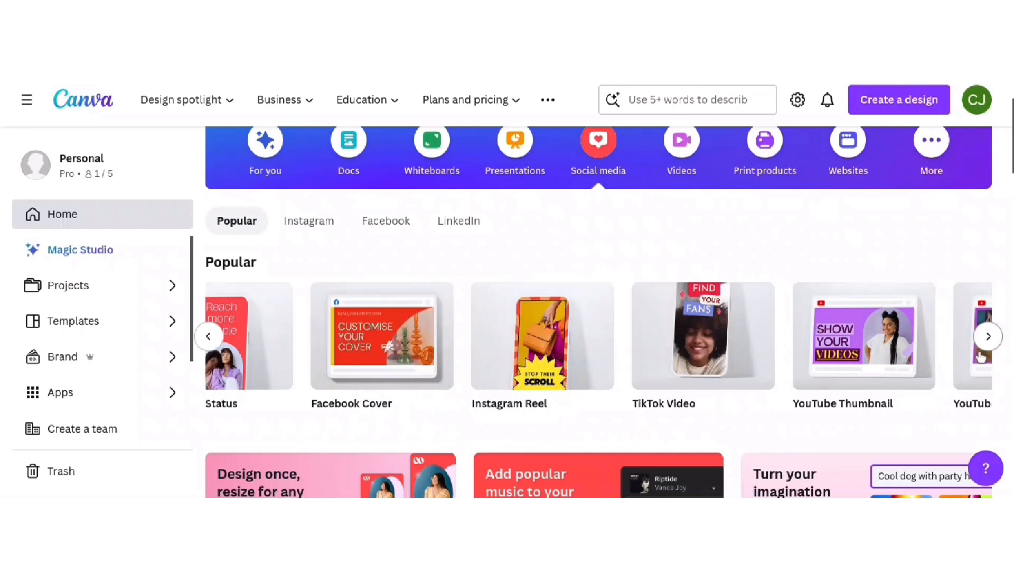
scroll(851, 360, down, 1)
scroll(851, 361, up, 3)
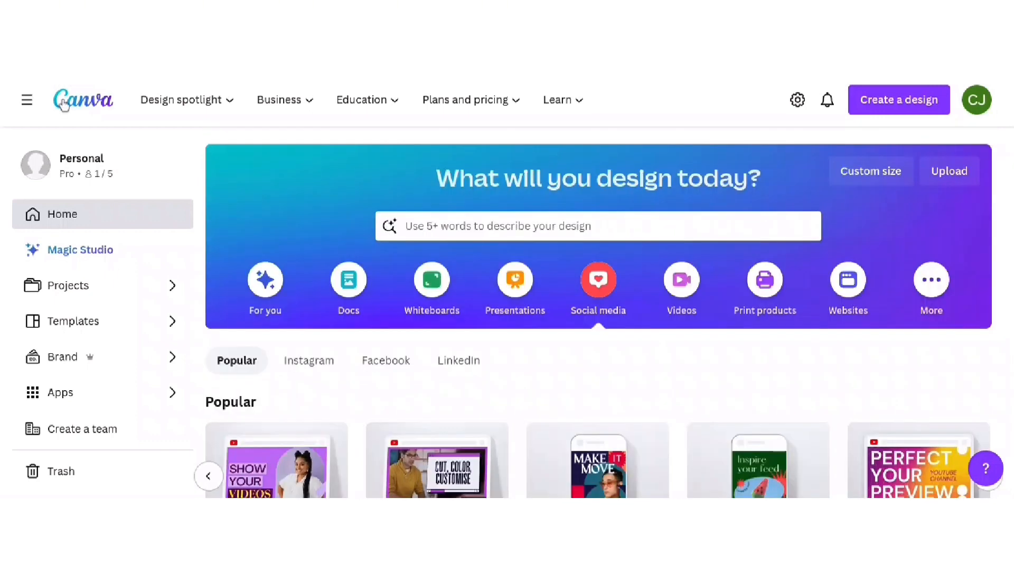
scroll(154, 248, down, 3)
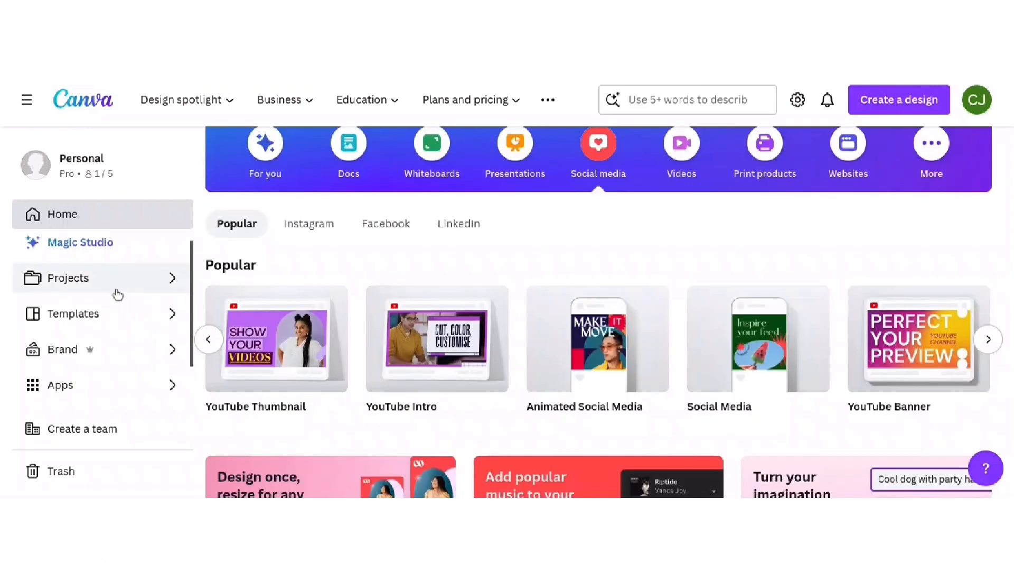
- Go to Brand and scroll down to the Superior Medical Consulting brand kit card
scroll(105, 294, down, 1)
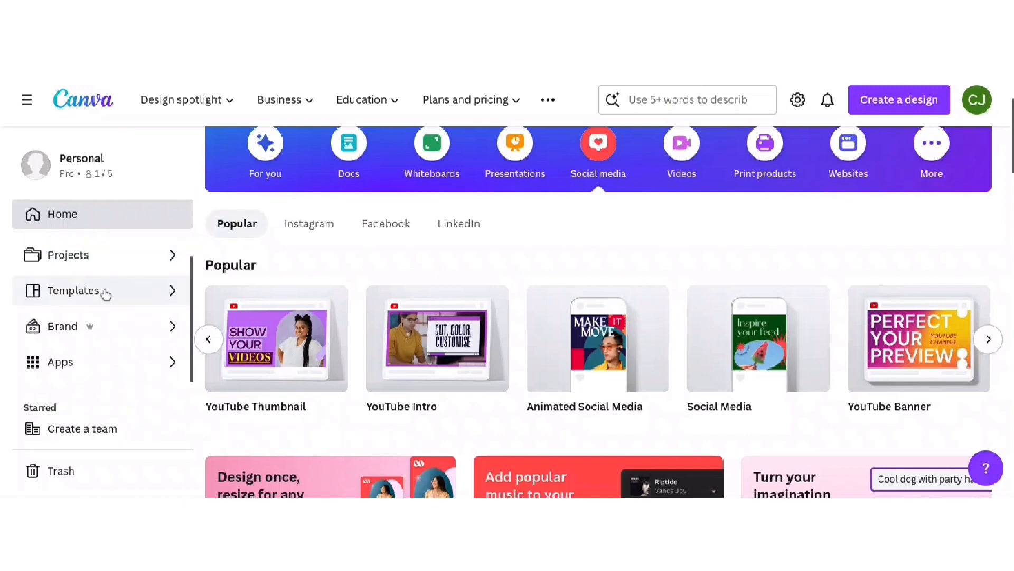
scroll(114, 318, down, 1)
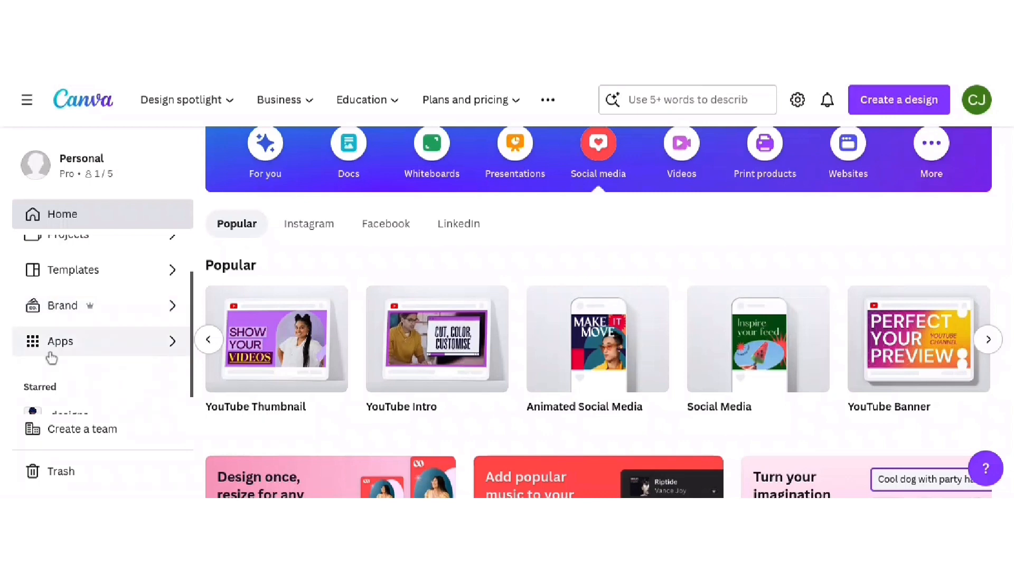
scroll(126, 346, down, 5)
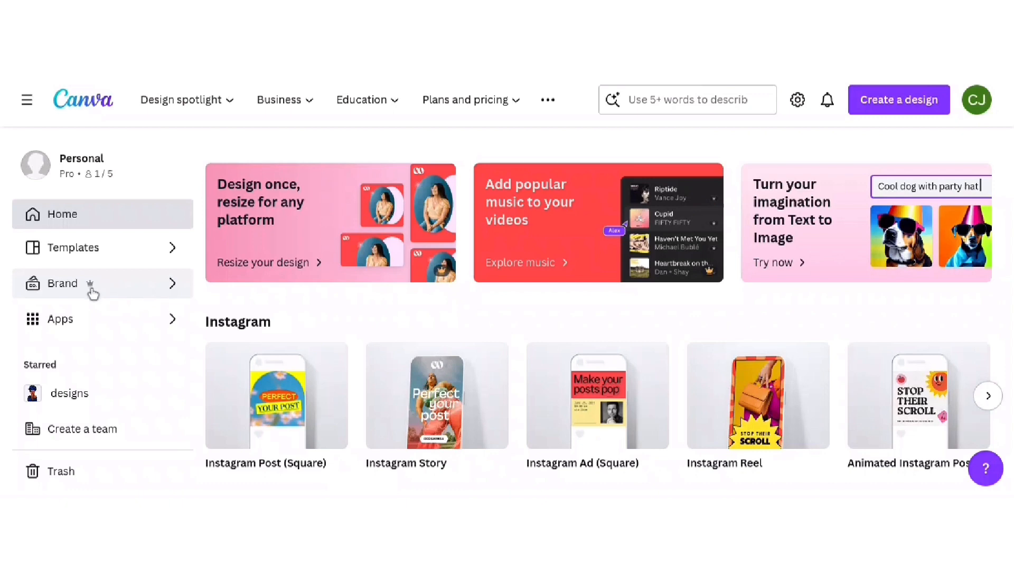
click(148, 286)
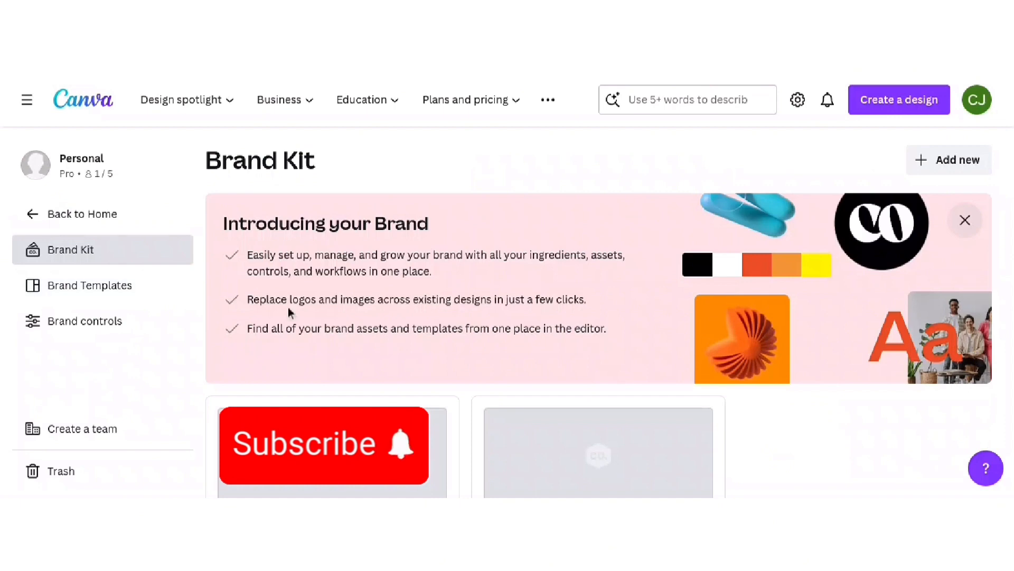
scroll(290, 249, down, 2)
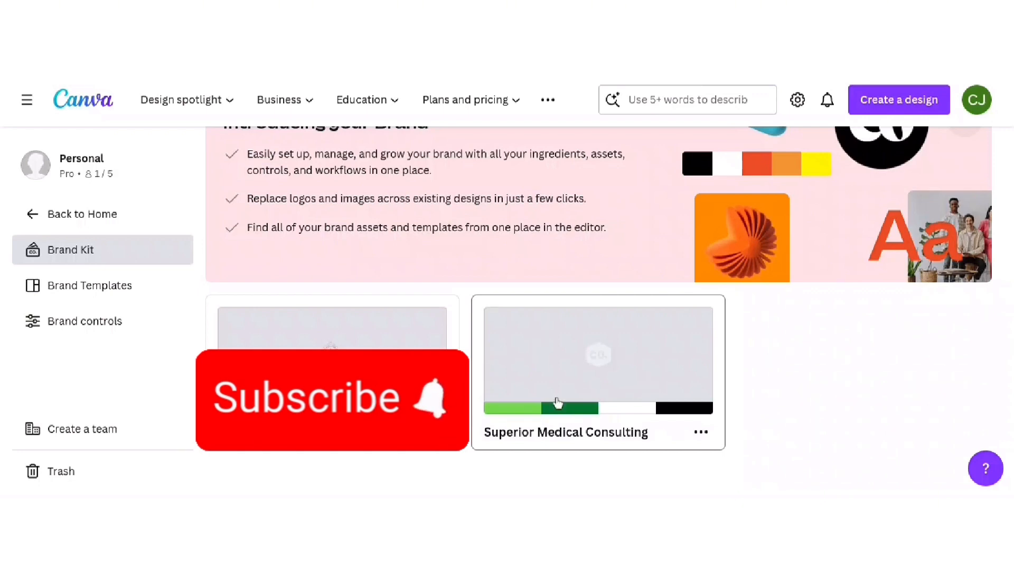
- Open the Superior Medical Consulting kit and view its logos and green, white and black colours
click(637, 351)
scroll(655, 347, down, 1)
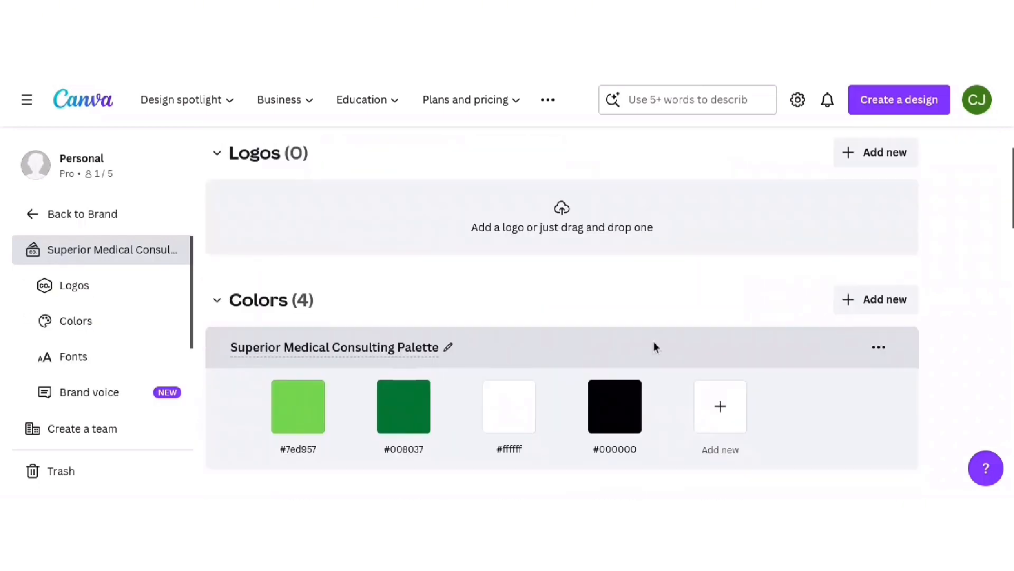
scroll(531, 329, up, 2)
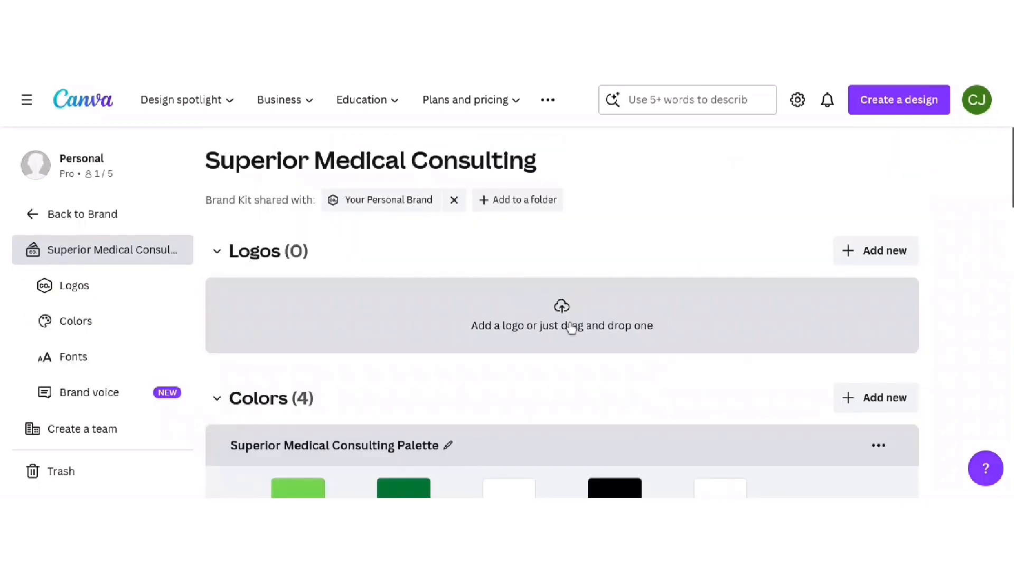
scroll(570, 328, down, 1)
scroll(570, 328, down, 2)
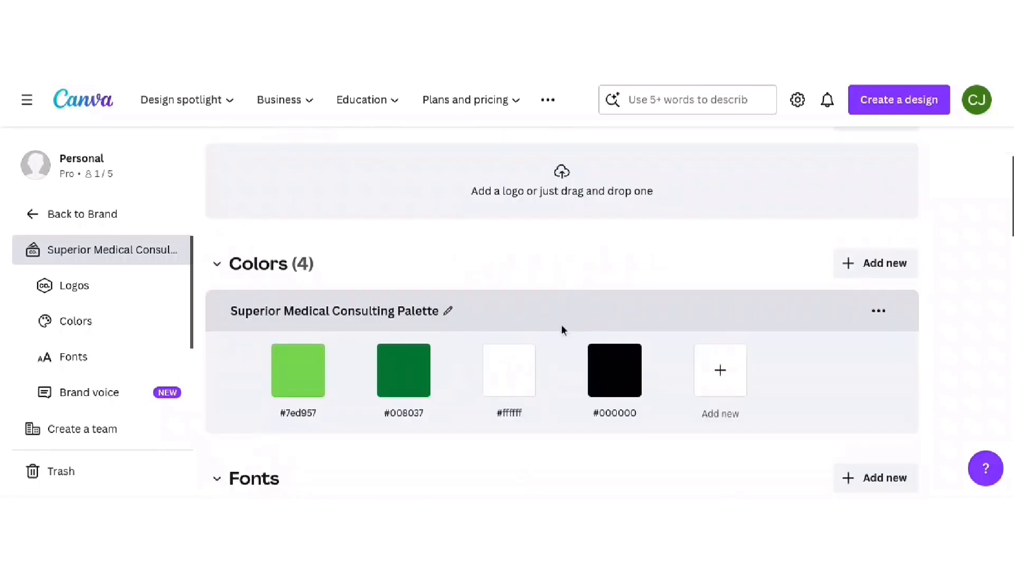
scroll(563, 330, down, 1)
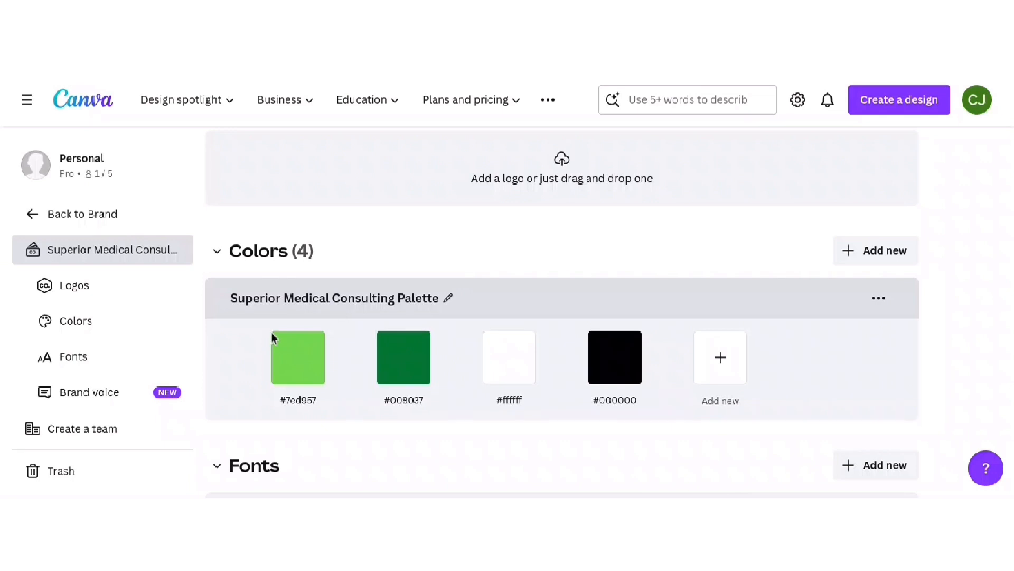
mouse_move(625, 369)
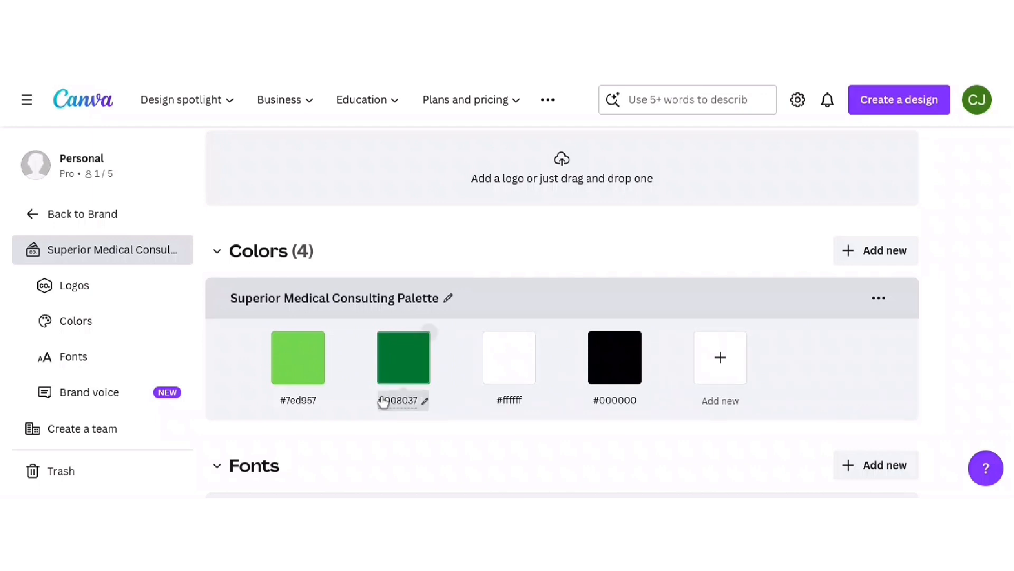
scroll(581, 288, down, 4)
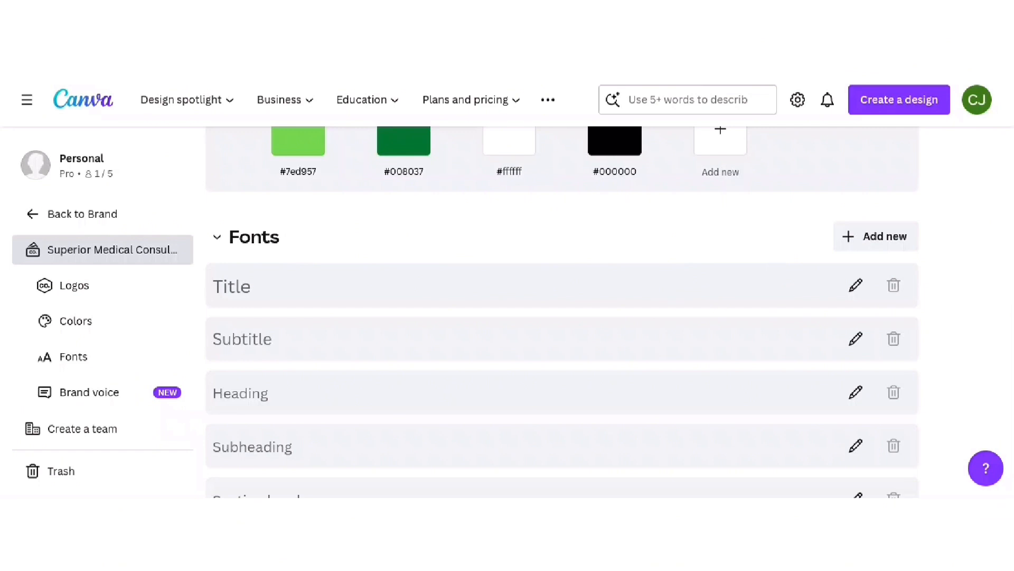
scroll(770, 264, down, 2)
scroll(771, 264, up, 1)
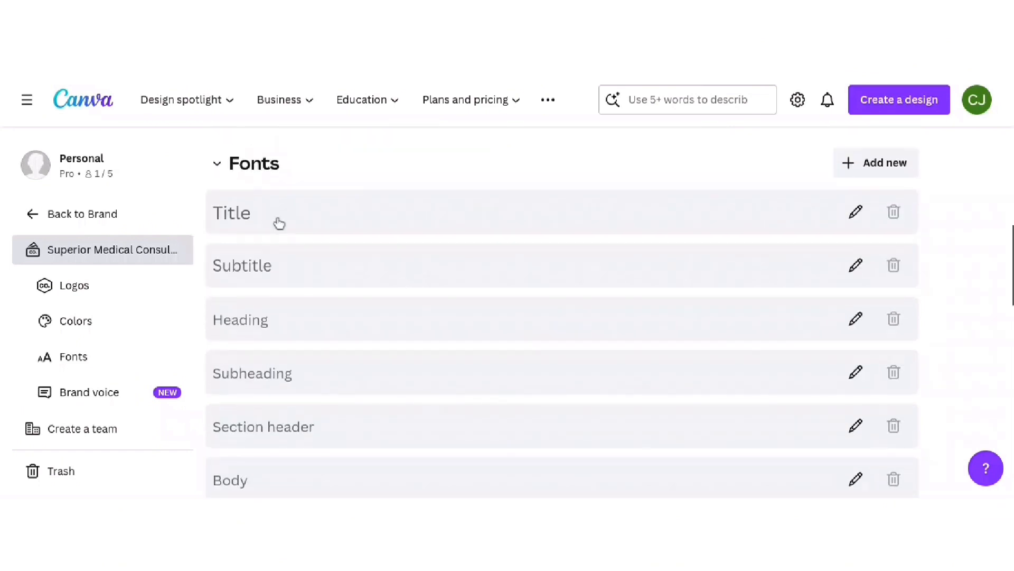
- Scroll through fonts, brand voice, photos, graphics and icons, then back to the top
scroll(276, 279, down, 1)
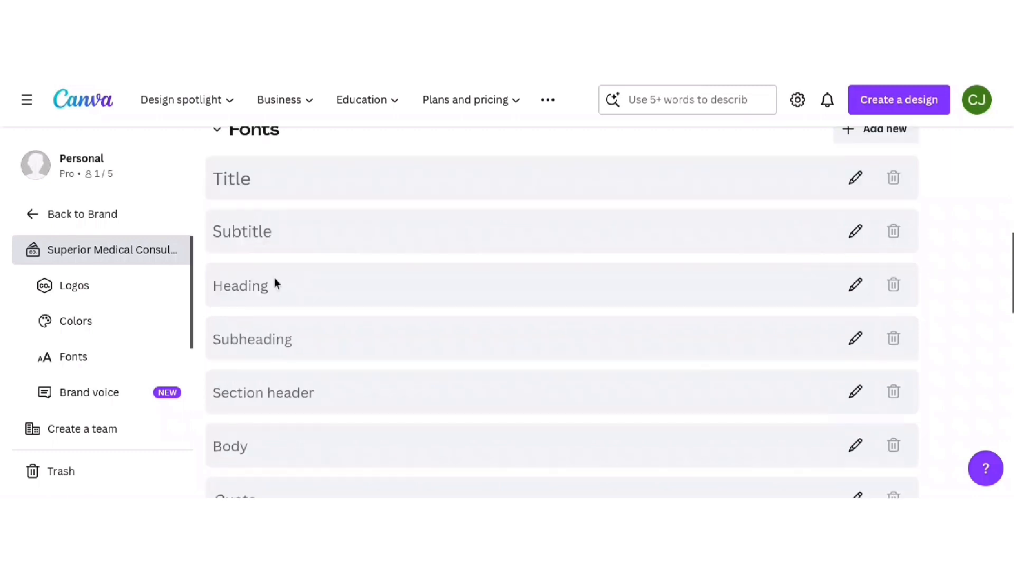
scroll(276, 284, down, 4)
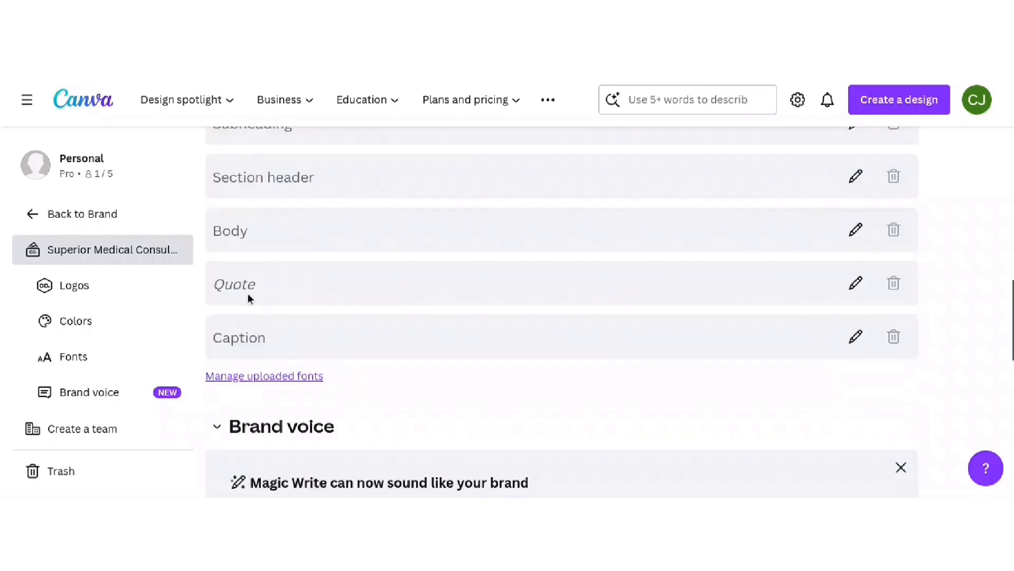
scroll(272, 294, down, 1)
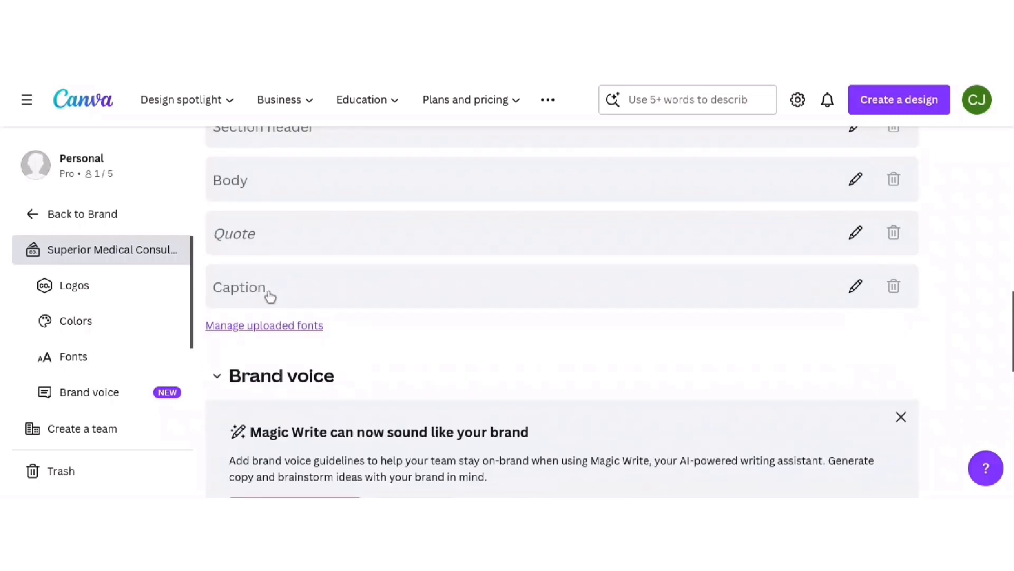
scroll(353, 321, down, 1)
scroll(353, 320, down, 1)
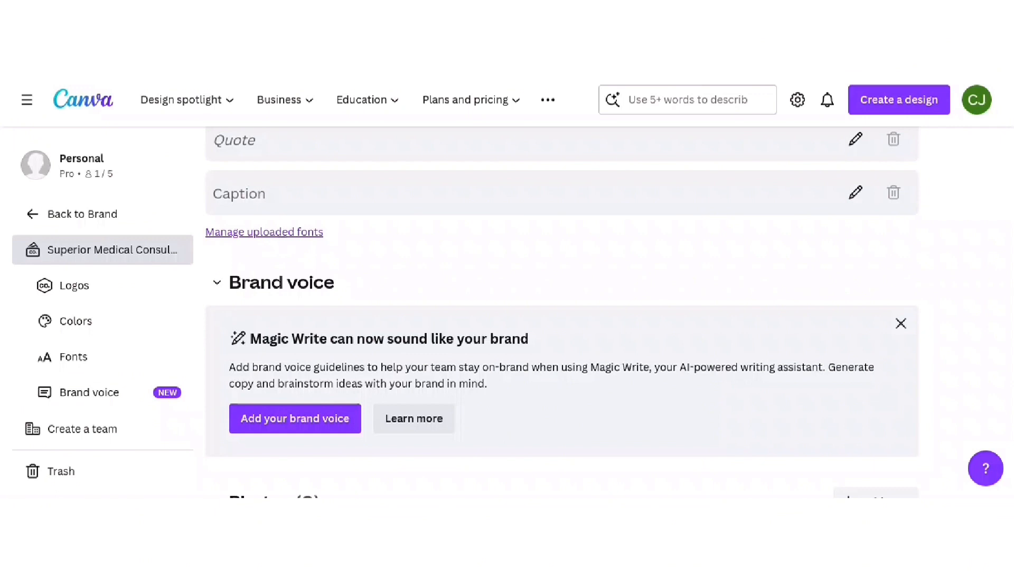
scroll(278, 238, down, 4)
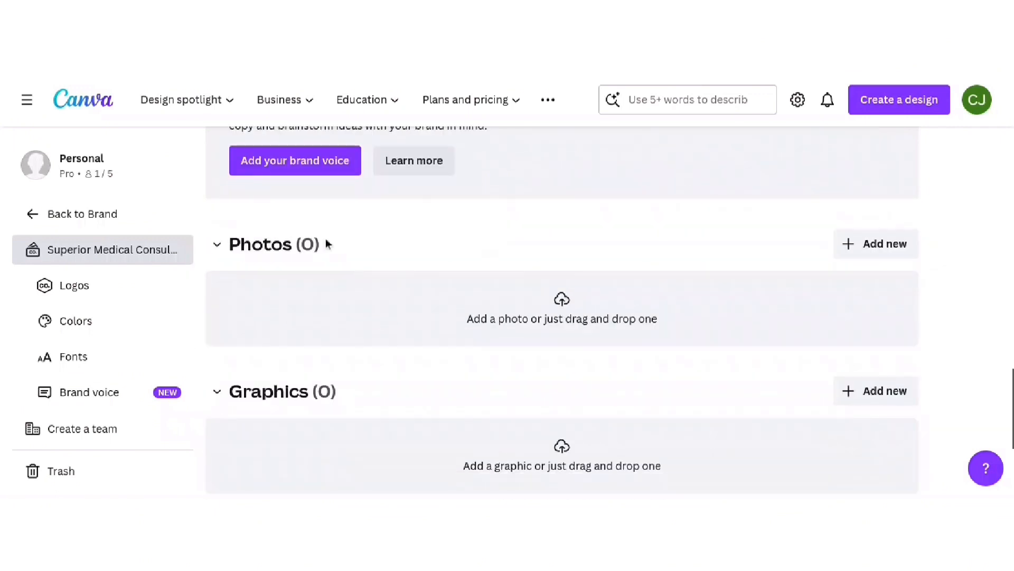
scroll(492, 294, down, 1)
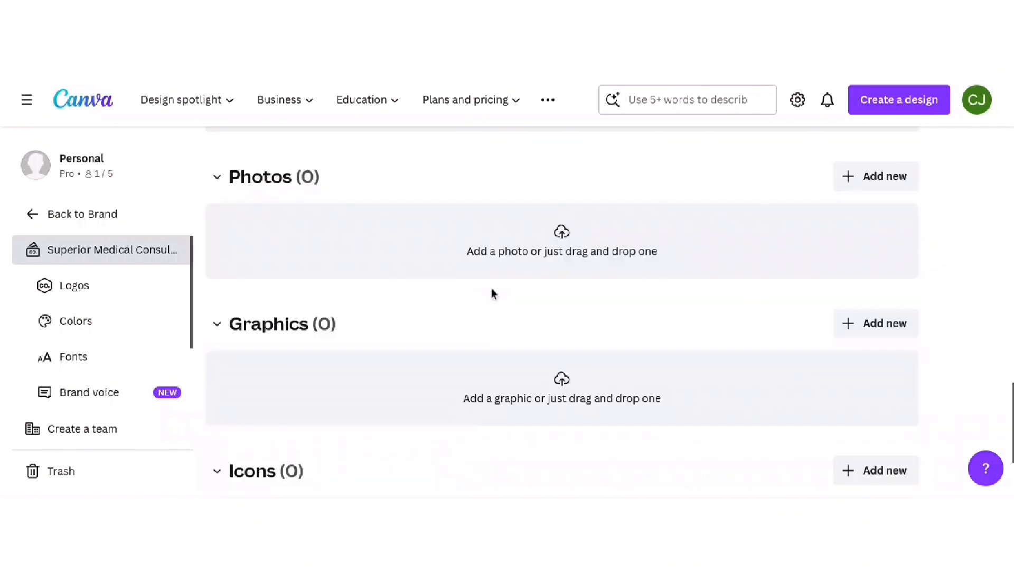
scroll(492, 294, down, 2)
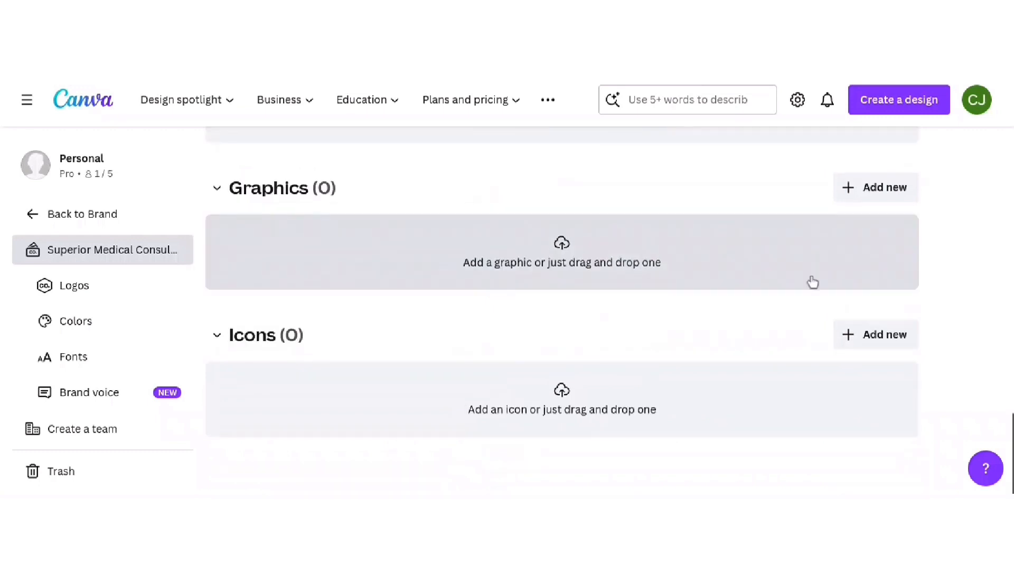
scroll(360, 353, down, 1)
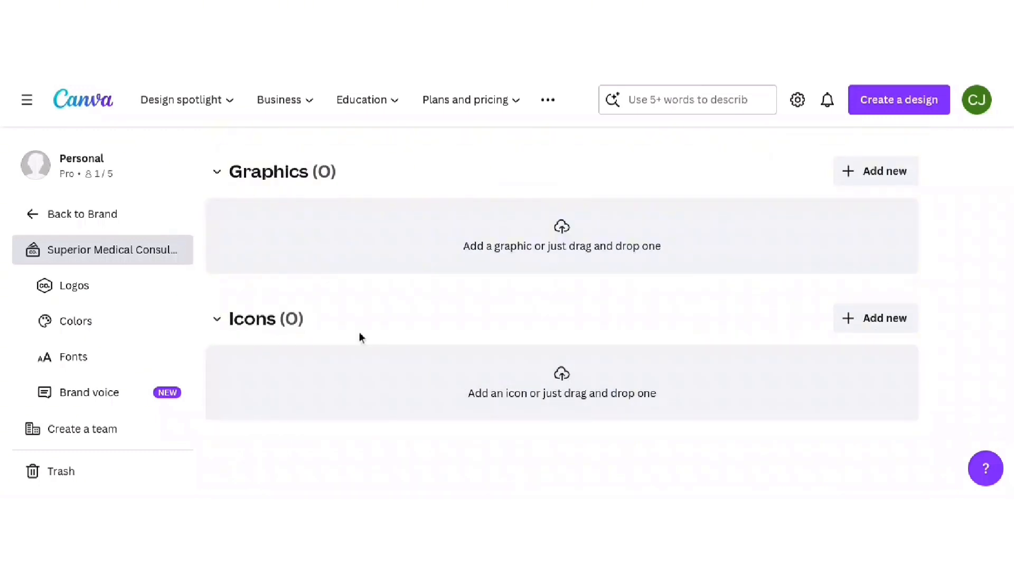
scroll(360, 333, up, 3)
scroll(364, 332, up, 10)
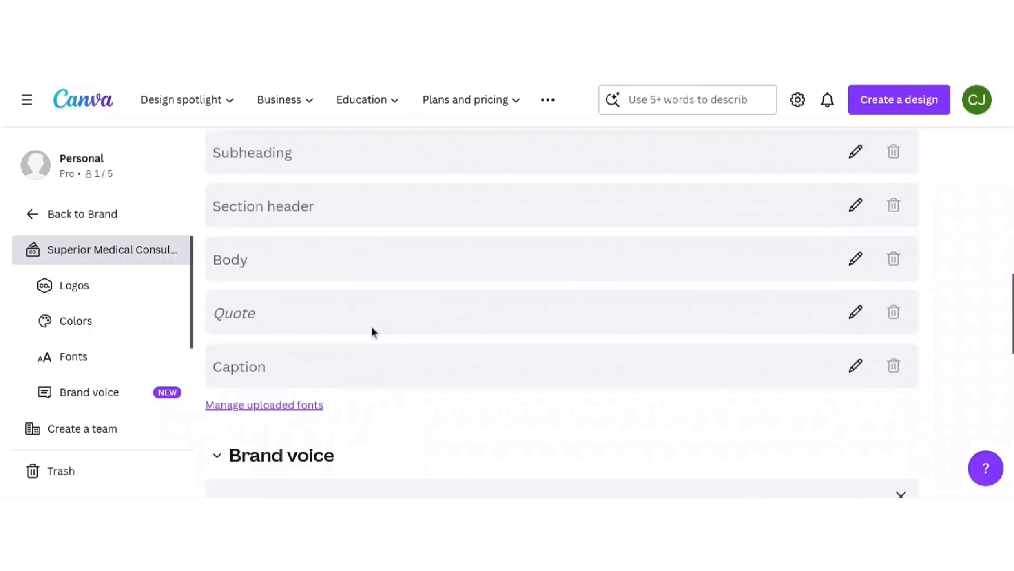
scroll(372, 331, up, 2)
scroll(374, 332, up, 4)
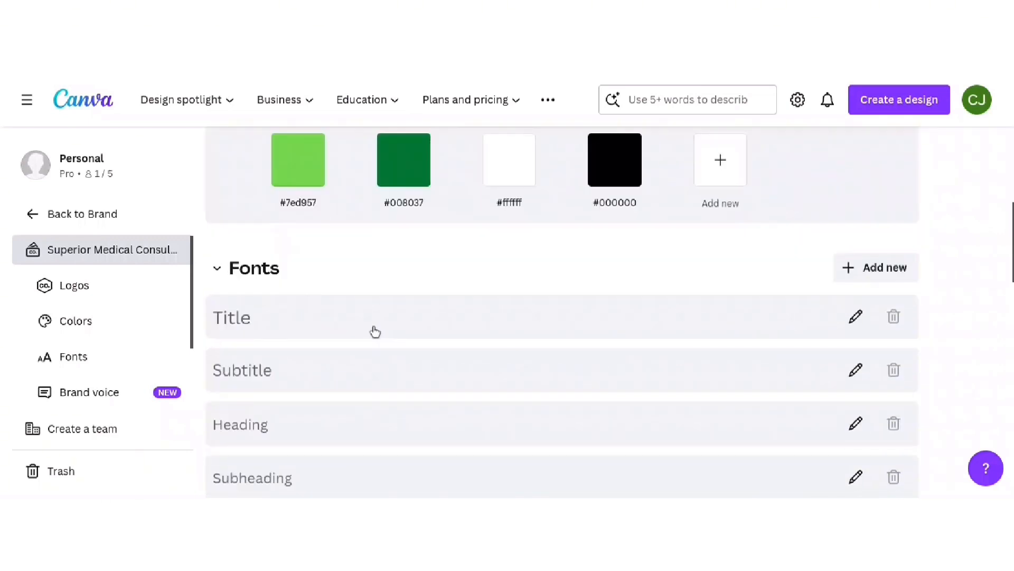
scroll(375, 331, up, 3)
scroll(376, 331, up, 3)
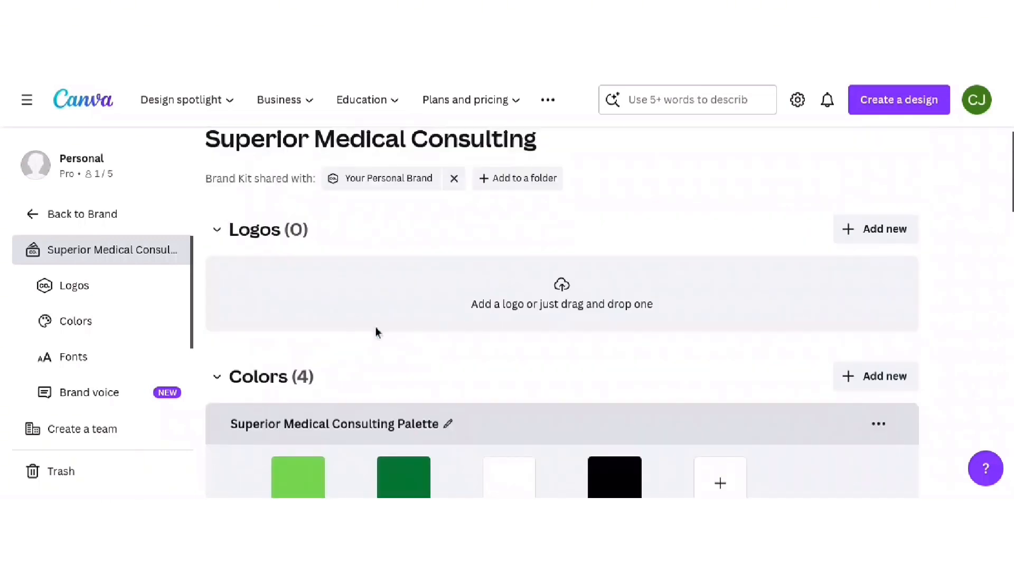
scroll(376, 331, up, 1)
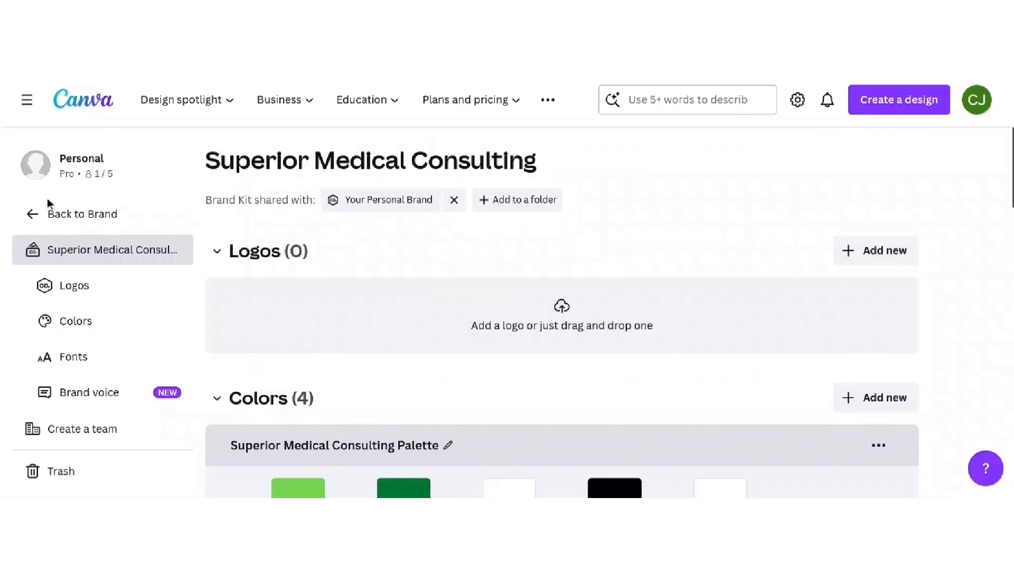
- Go back to the Brand overview and return to the top of the Home page
click(49, 214)
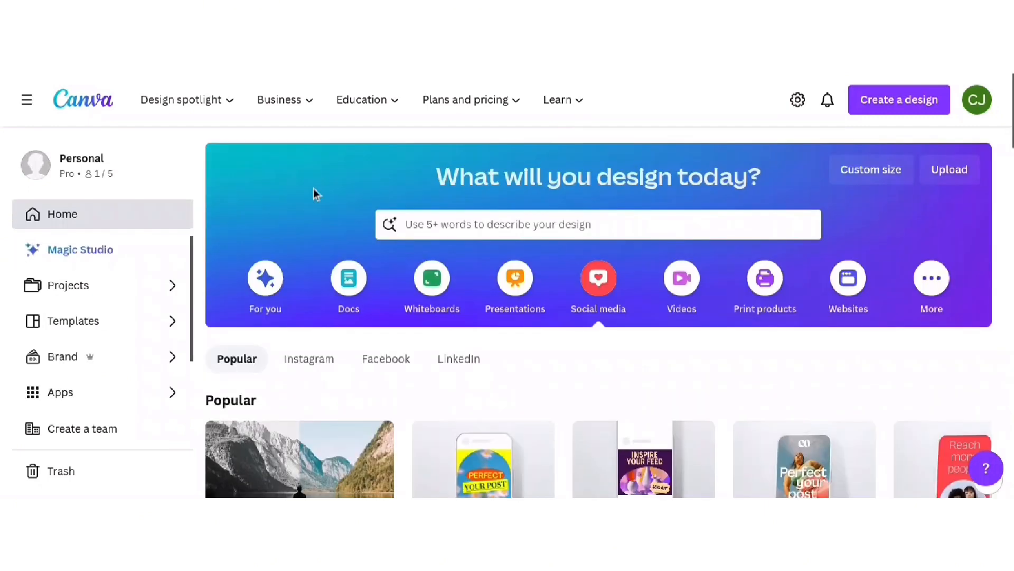
scroll(315, 195, down, 2)
scroll(315, 195, up, 1)
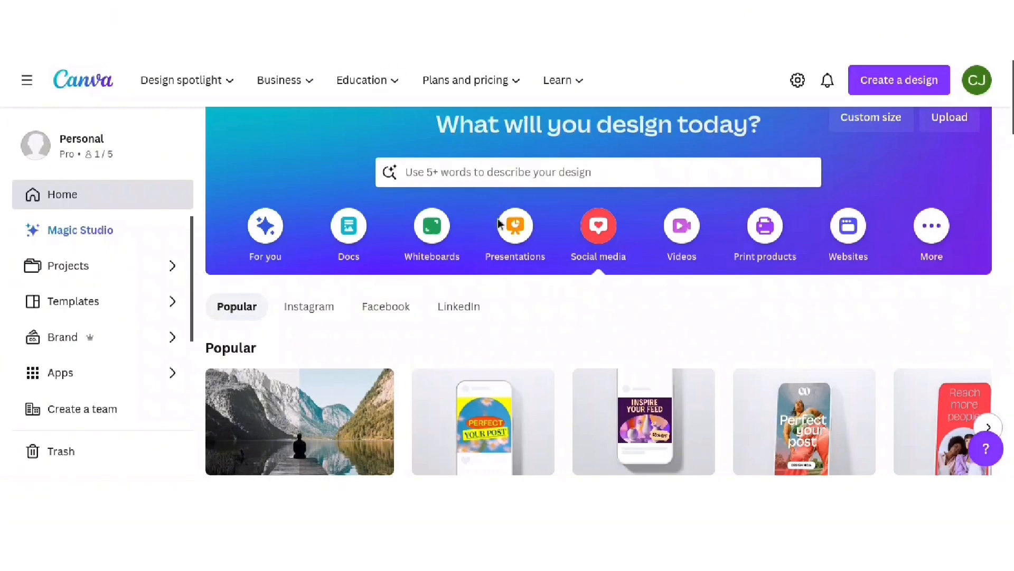
scroll(399, 231, up, 1)
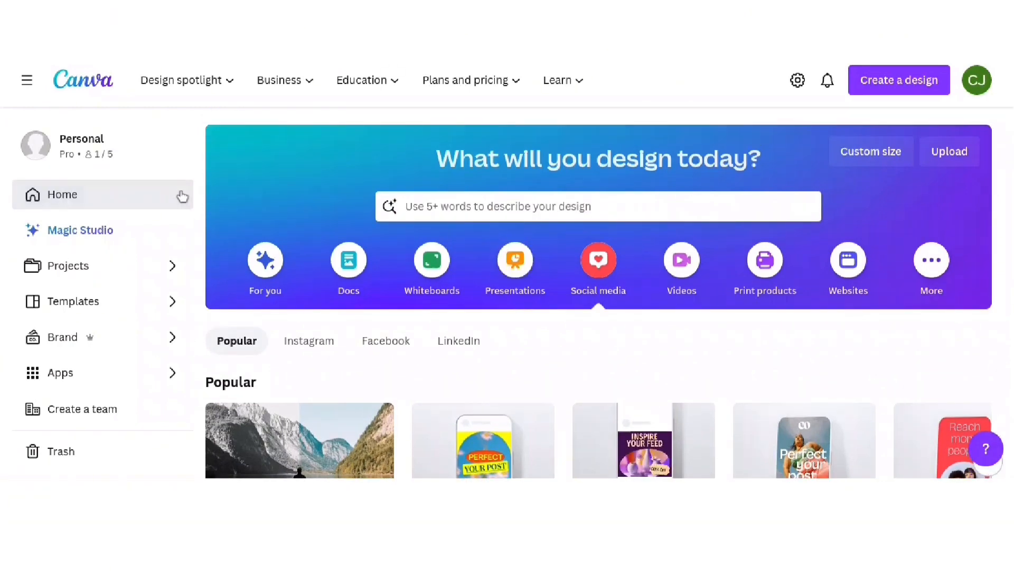
scroll(299, 180, down, 3)
scroll(299, 179, up, 3)
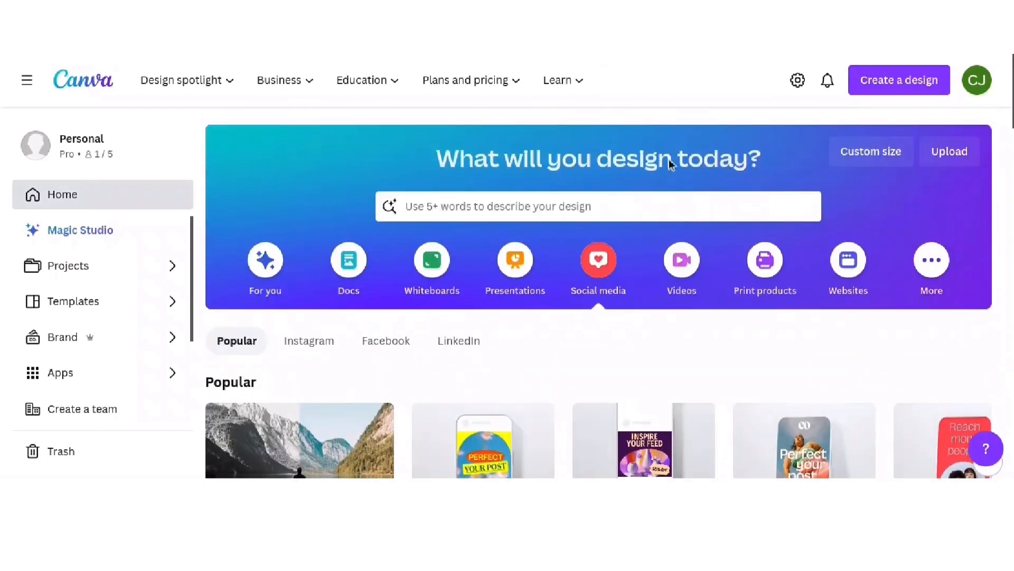
- Search Canva templates for 'logo' and scroll the results
click(525, 206)
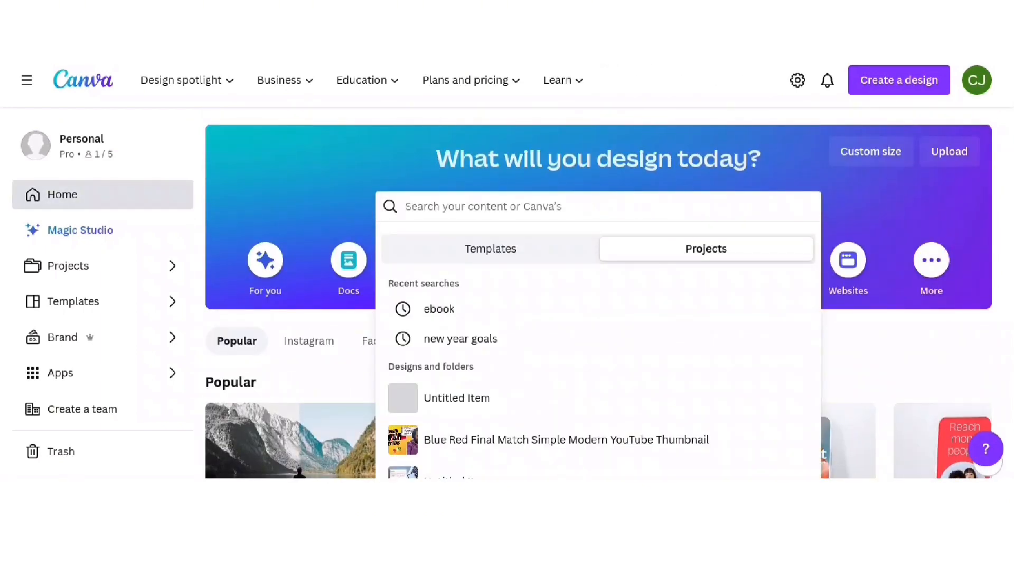
text(logo)
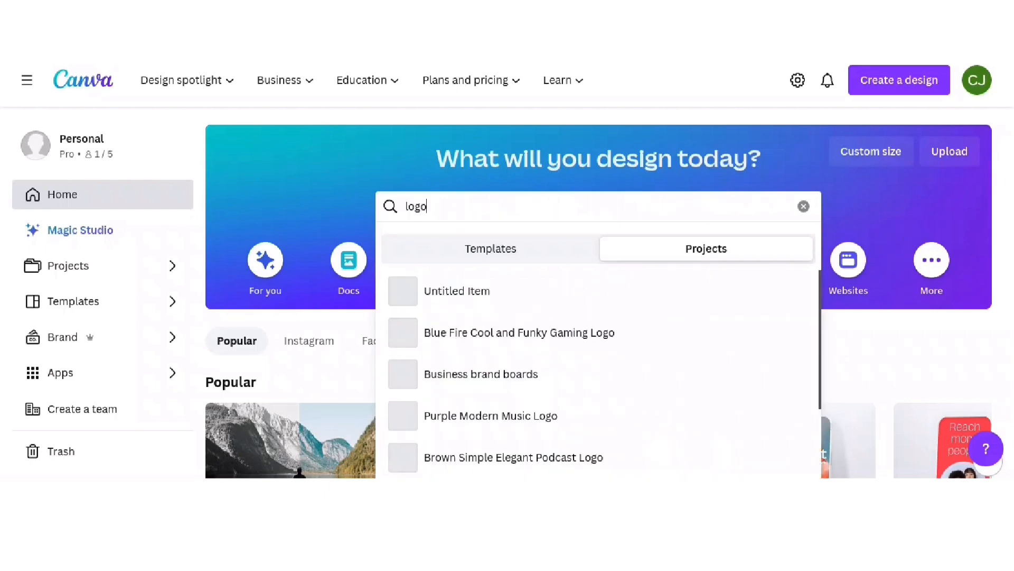
key(Return)
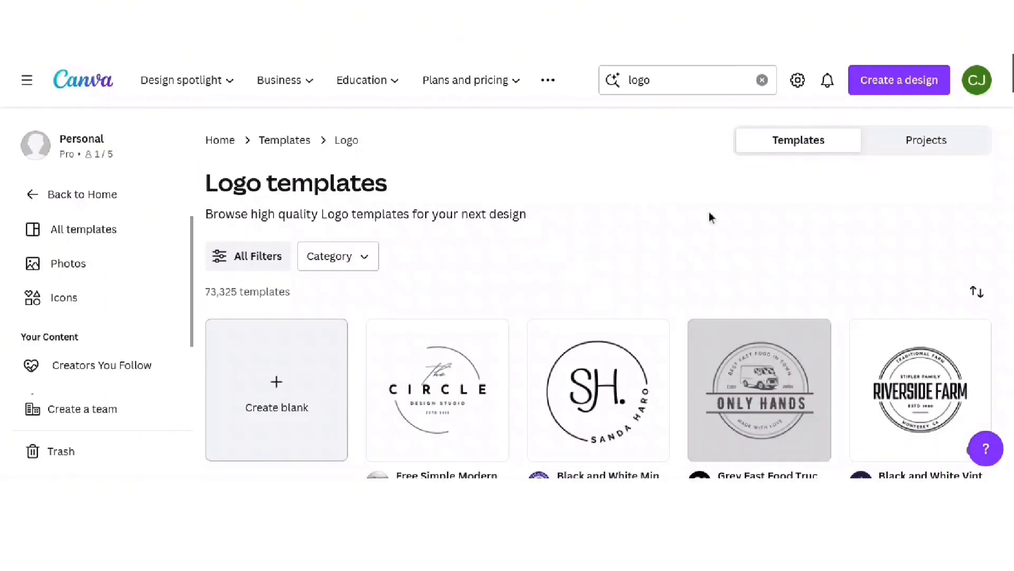
scroll(711, 218, down, 1)
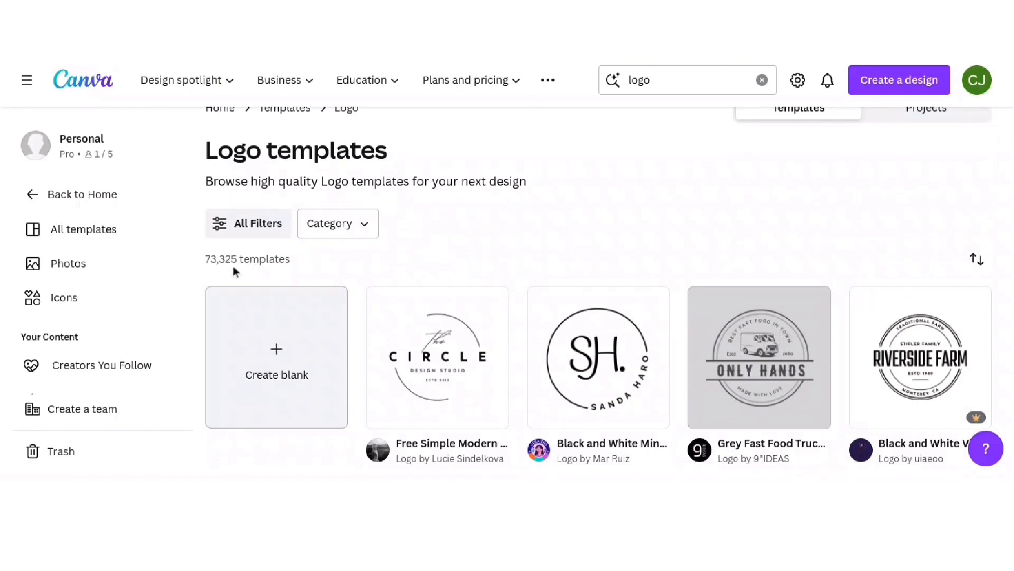
scroll(581, 267, down, 1)
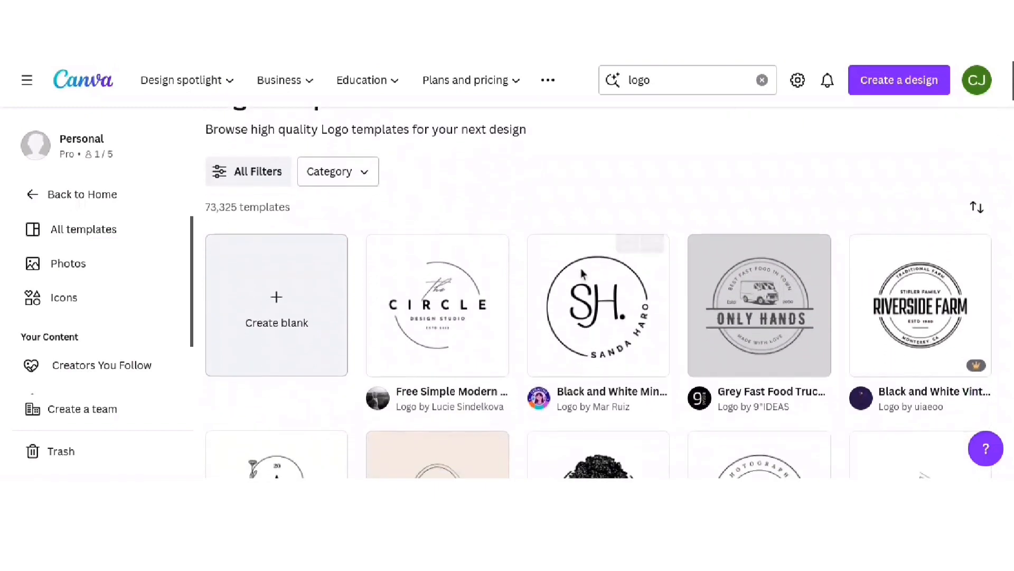
scroll(422, 264, up, 3)
- Check and close the template filters, then preview the White Nurse illustration Medical Logo template
click(331, 258)
click(269, 259)
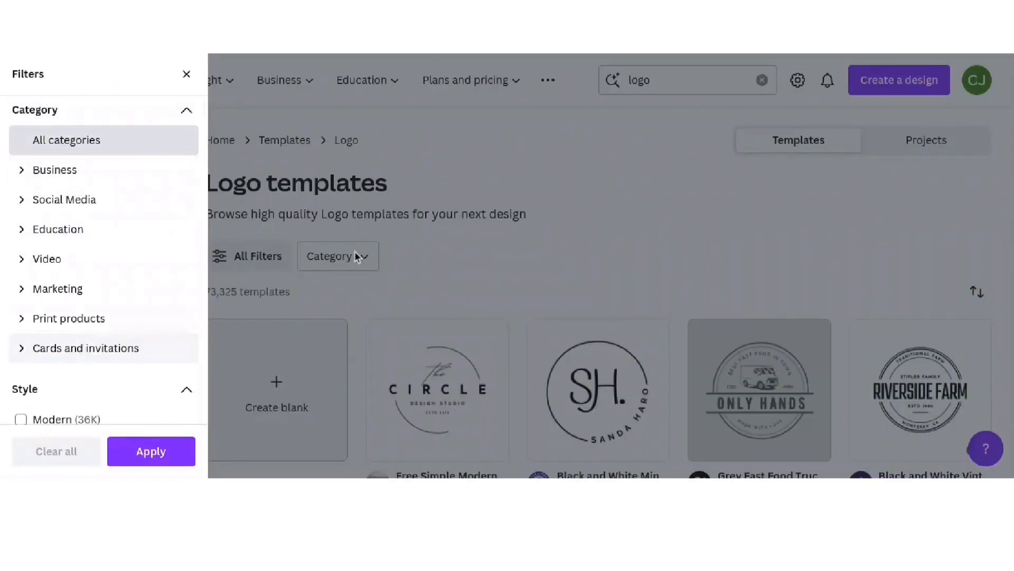
click(338, 256)
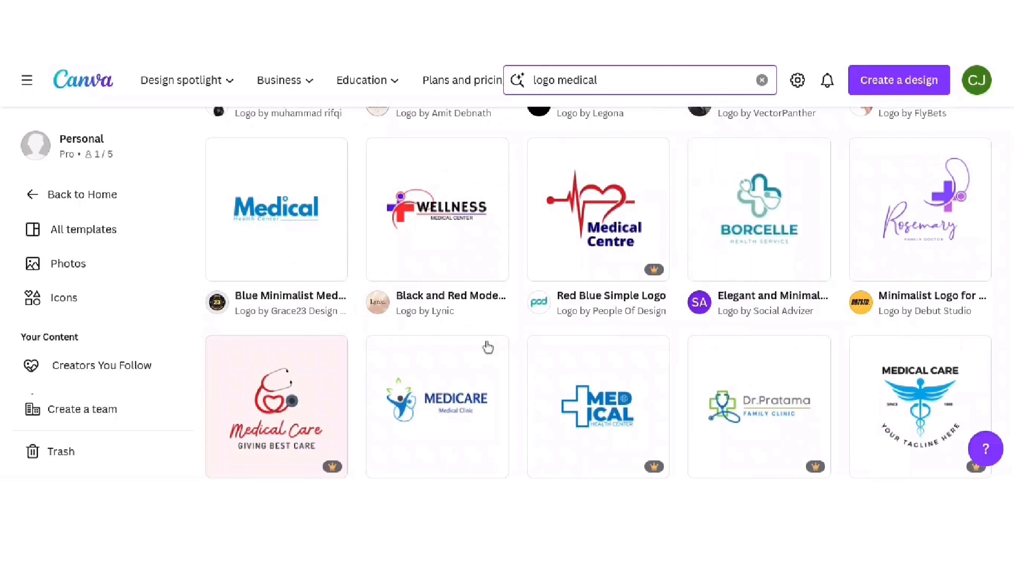
scroll(505, 269, down, 2)
scroll(505, 269, down, 4)
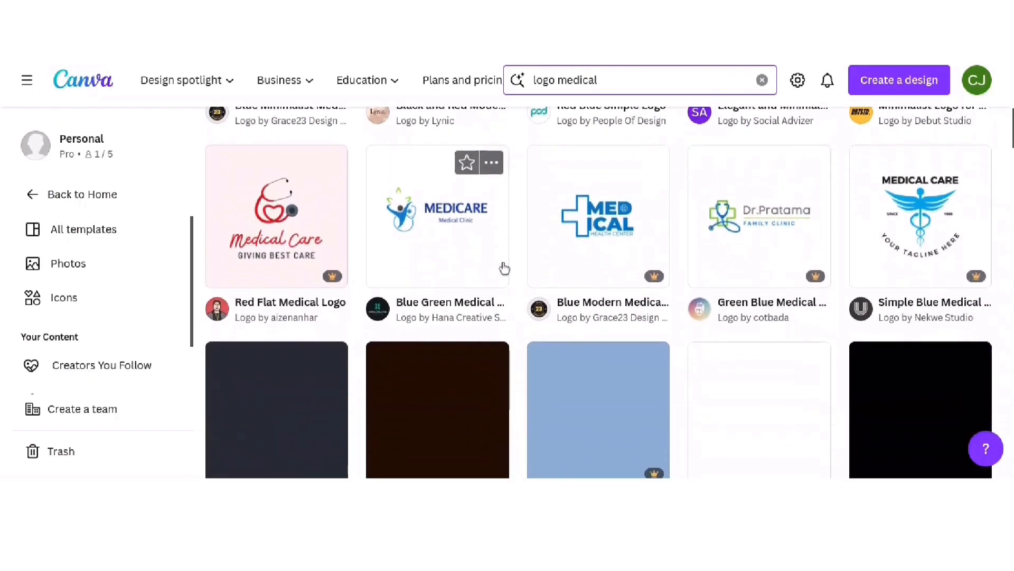
scroll(505, 268, down, 5)
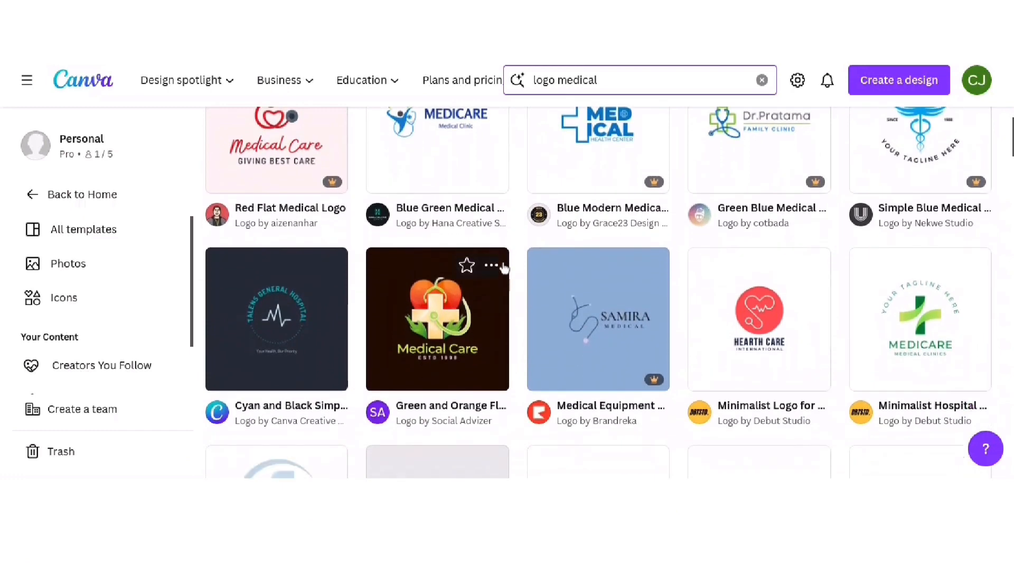
click(487, 272)
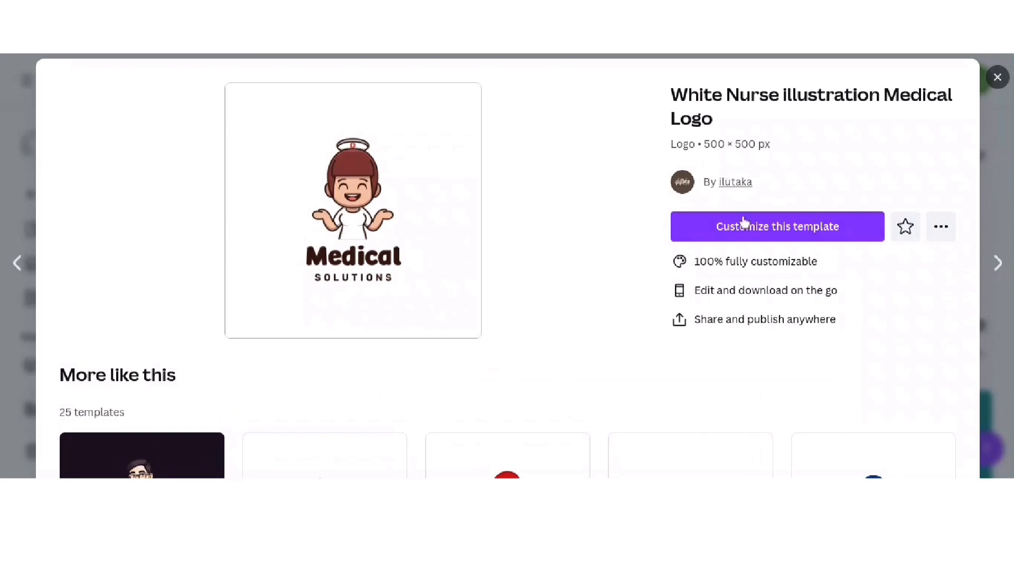
- Customize the nurse logo, changing 'Medical' to 'Wonderful' and 'SOLUTIONS' to 'BILLING GROUP'
click(771, 236)
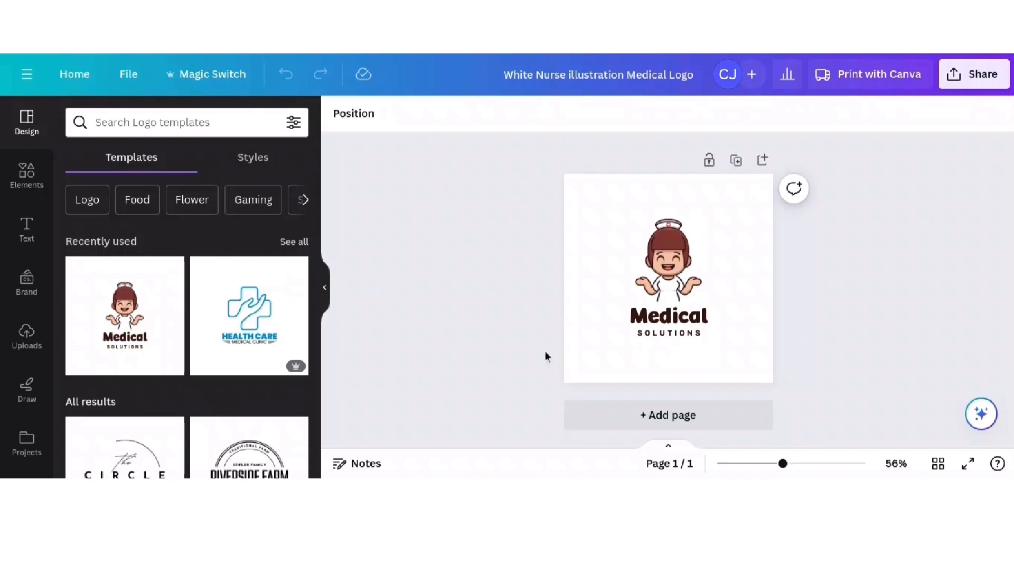
double_click(700, 317)
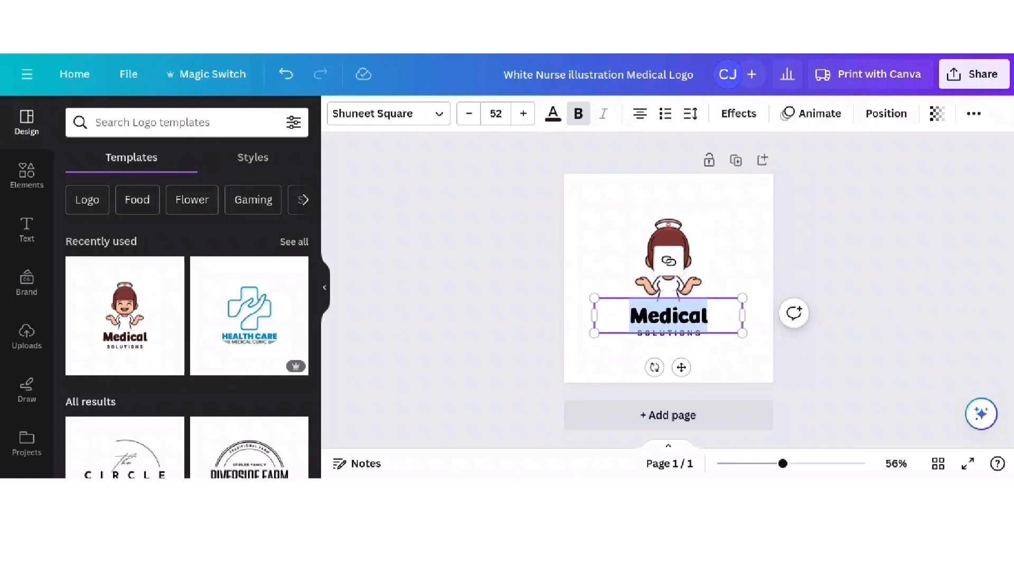
text(Wonderful)
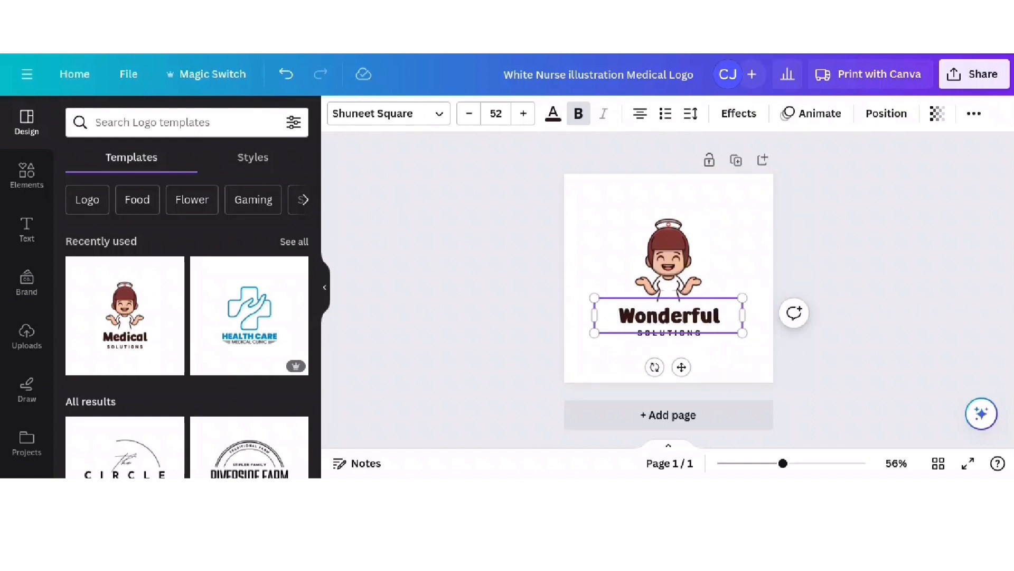
double_click(669, 333)
text(BILLING GROUP)
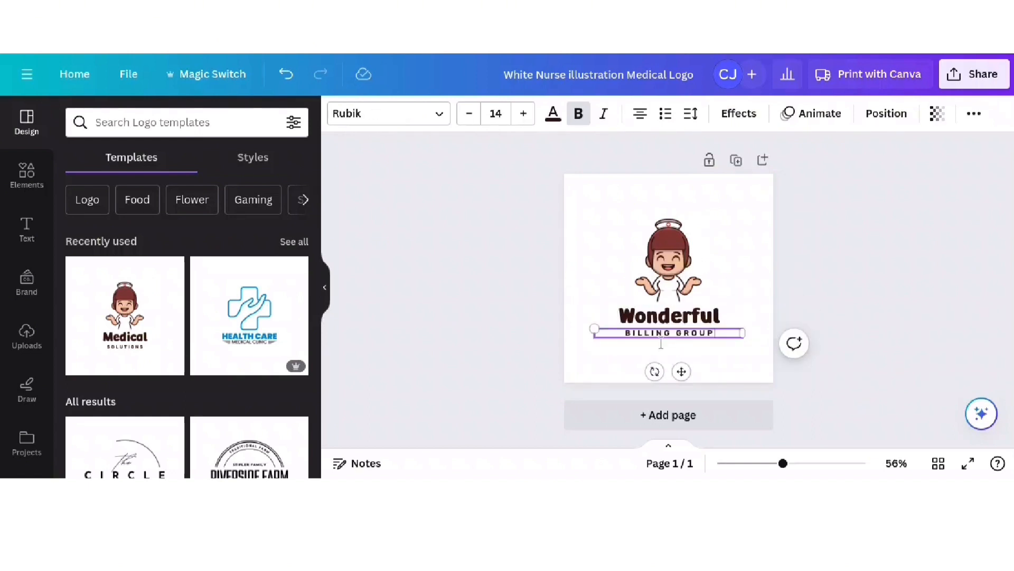
click(682, 317)
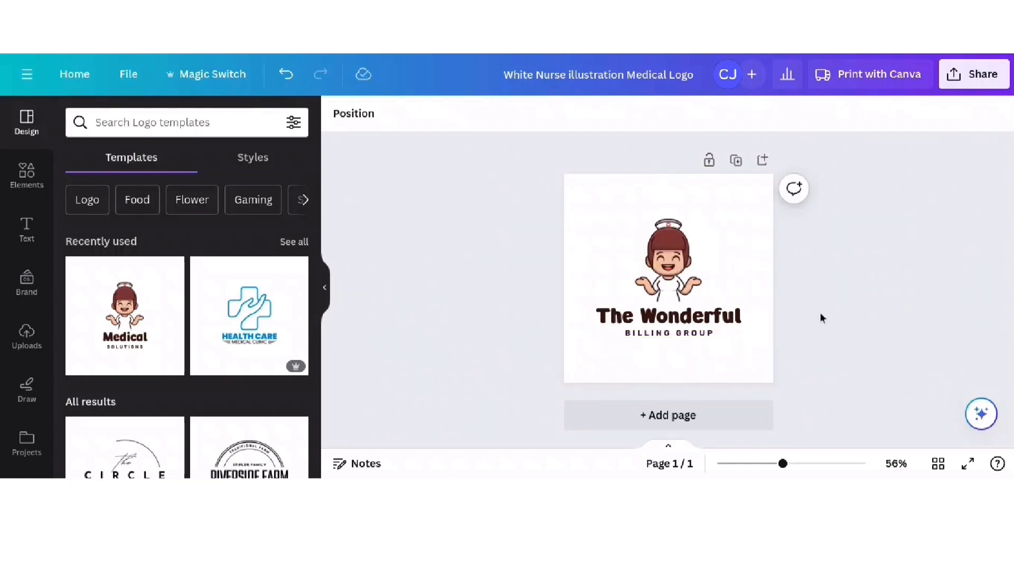
- Search the editor's templates for 'medical logo'
scroll(241, 283, down, 1)
scroll(241, 284, down, 10)
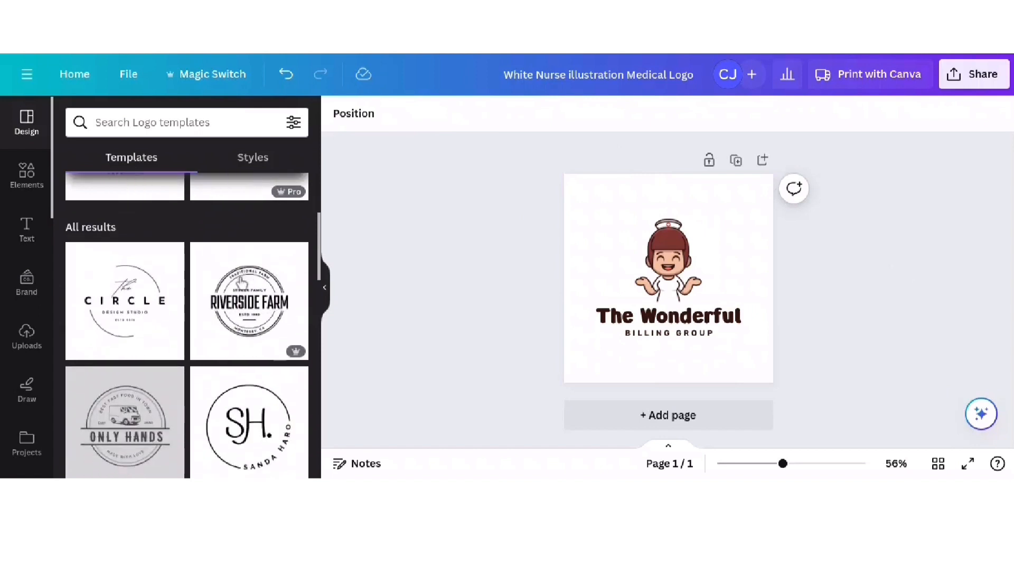
scroll(239, 284, down, 3)
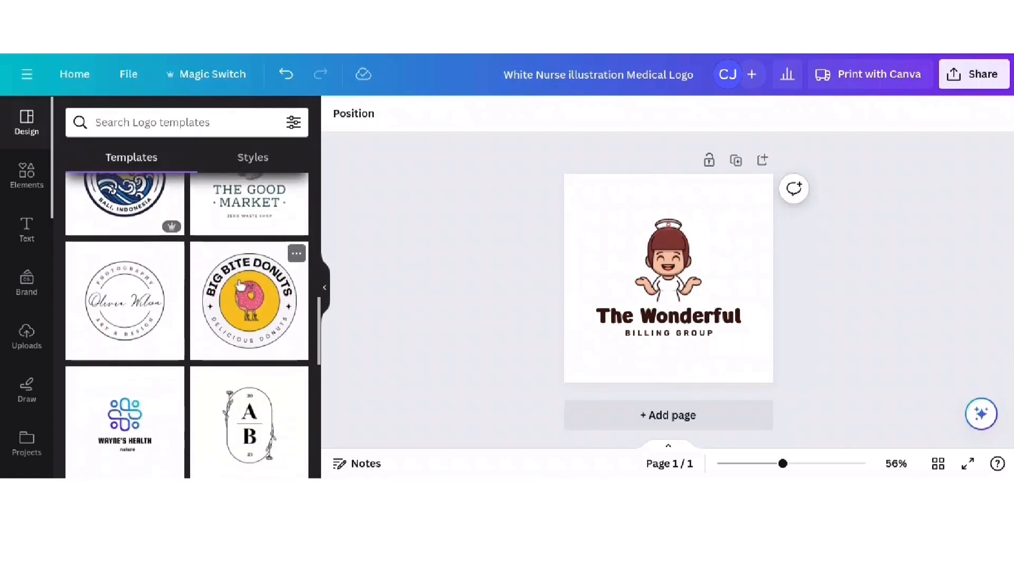
scroll(240, 284, down, 5)
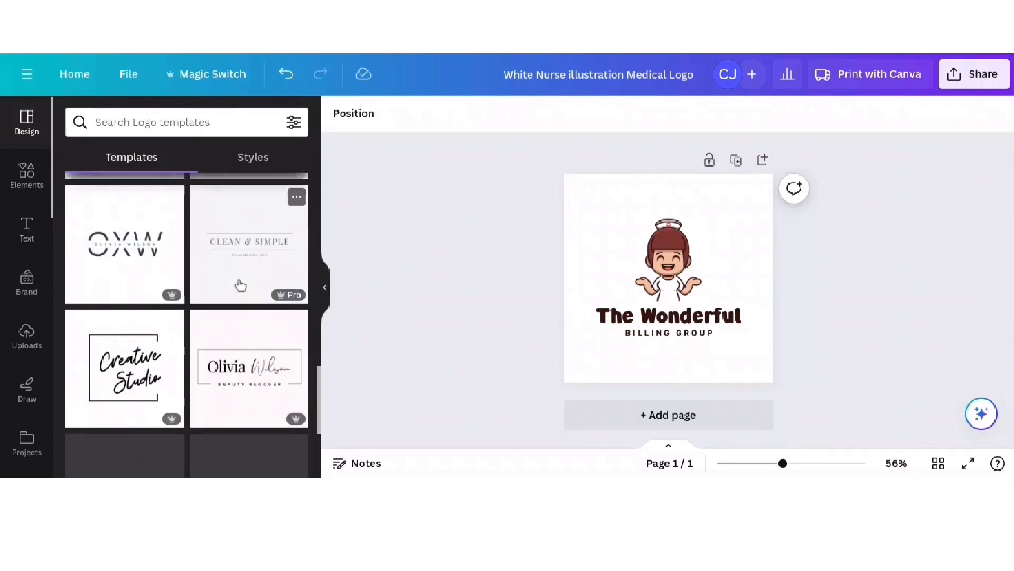
click(158, 122)
text(medic)
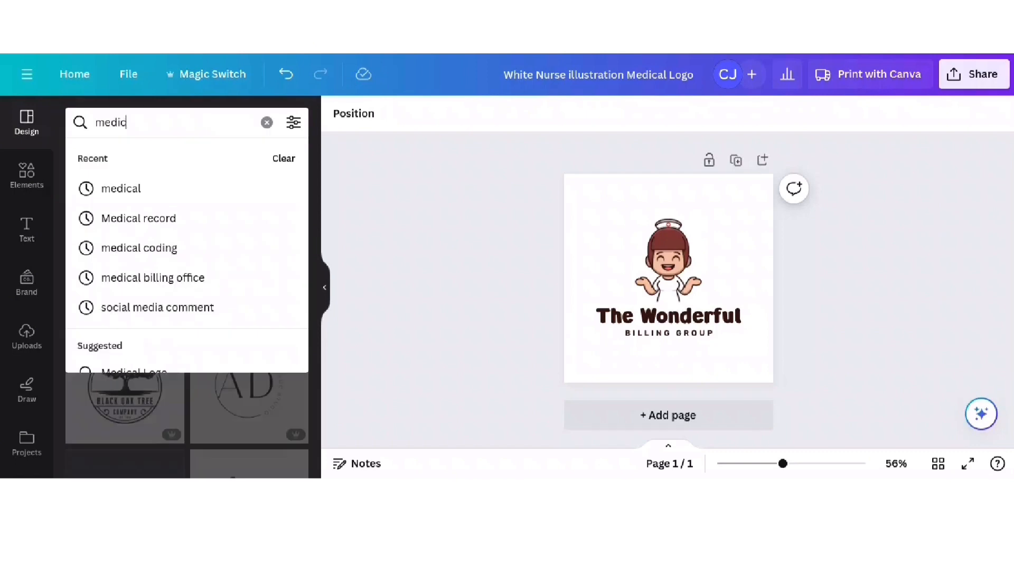
text(al logo)
key(Return)
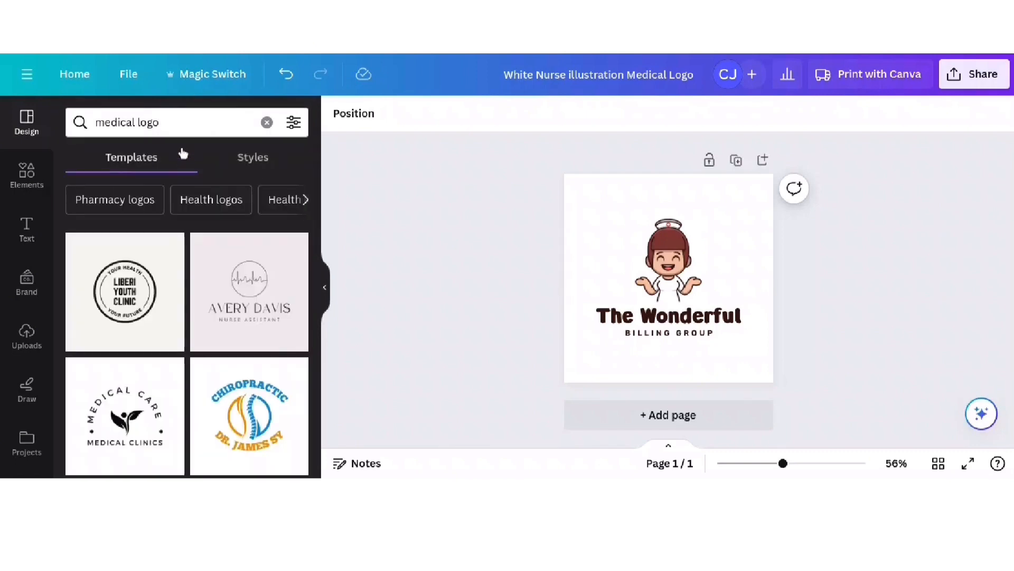
- Browse the related medical logo template categories and bring up the design's Share panel
click(305, 200)
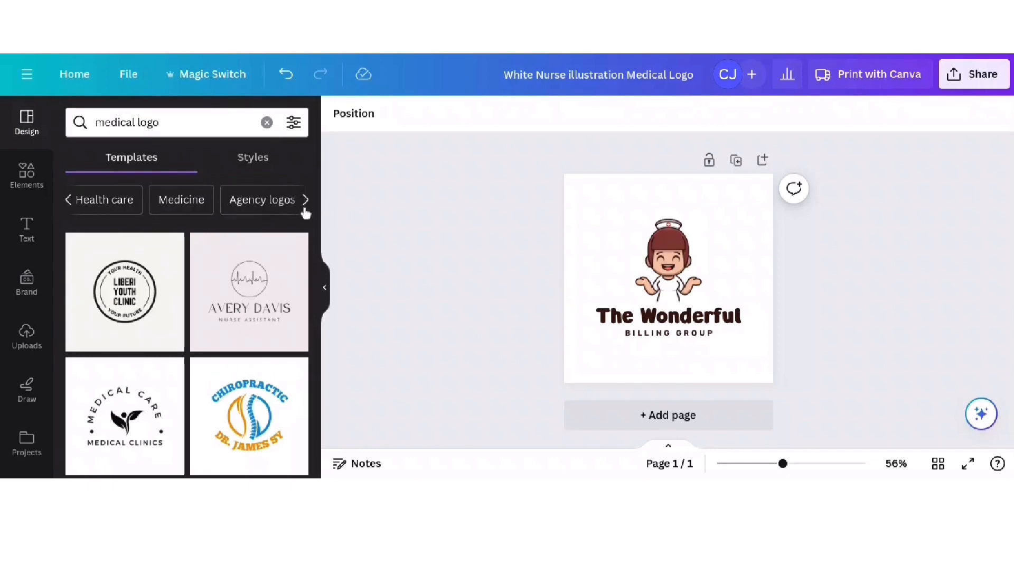
scroll(272, 317, down, 5)
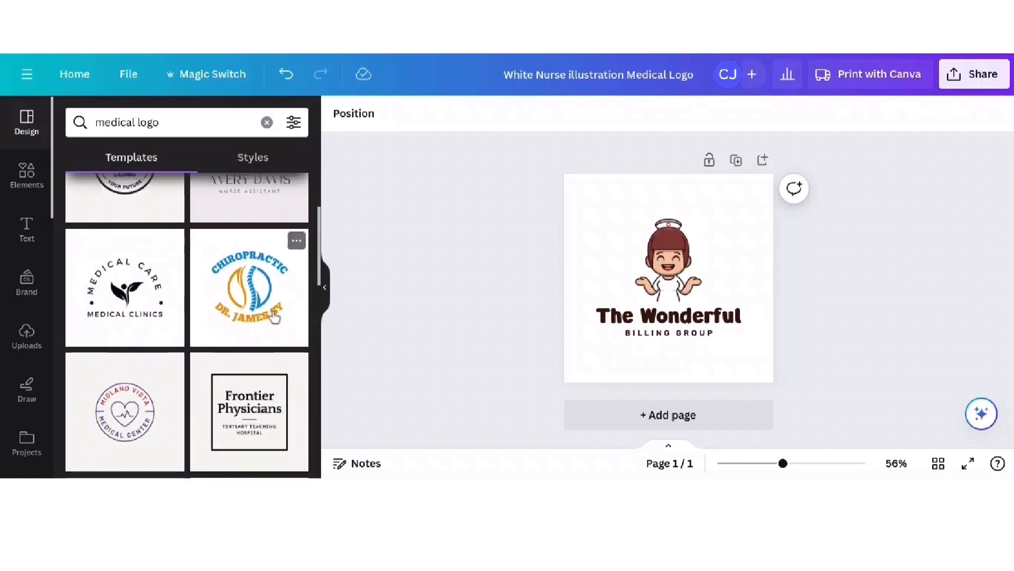
scroll(275, 317, down, 5)
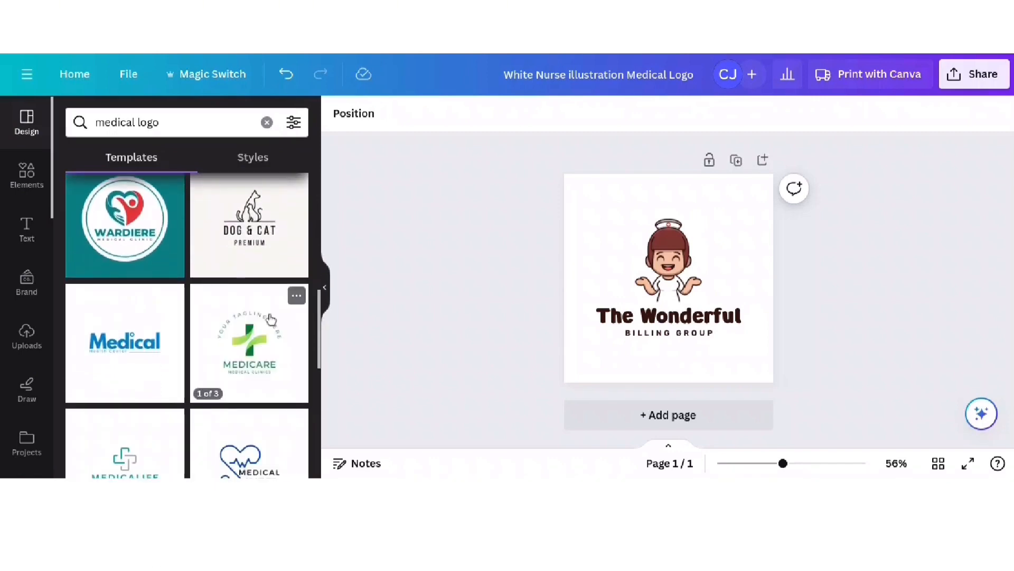
scroll(270, 318, down, 1)
scroll(147, 267, down, 5)
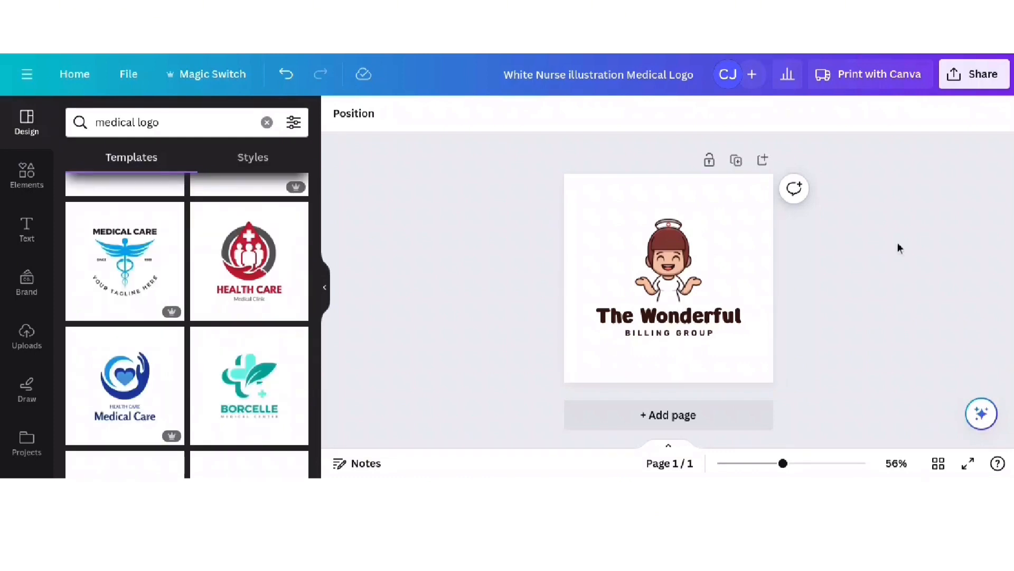
click(965, 80)
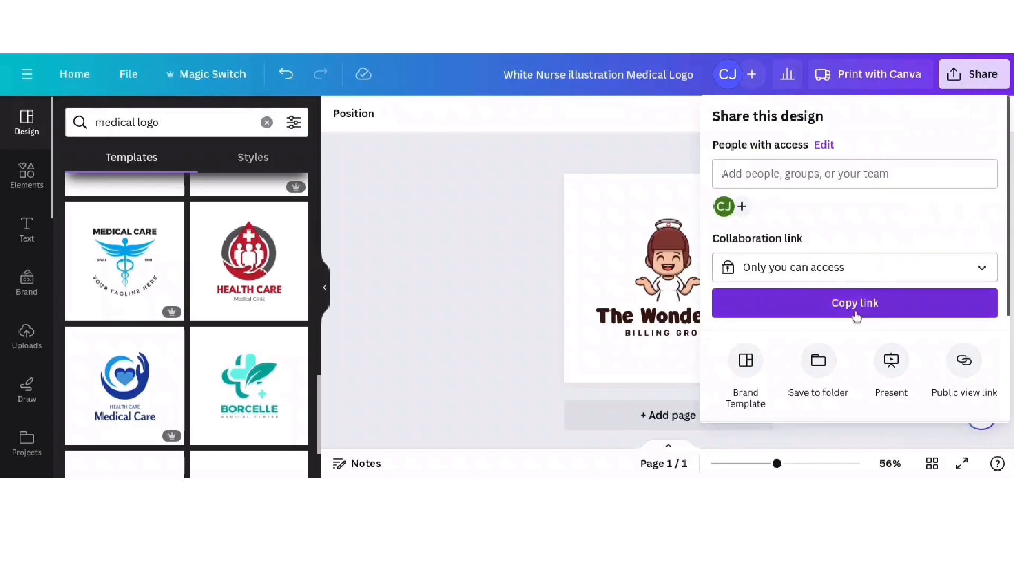
- Download the nurse logo as a PNG with a transparent background
scroll(898, 319, down, 1)
scroll(846, 312, down, 2)
click(793, 290)
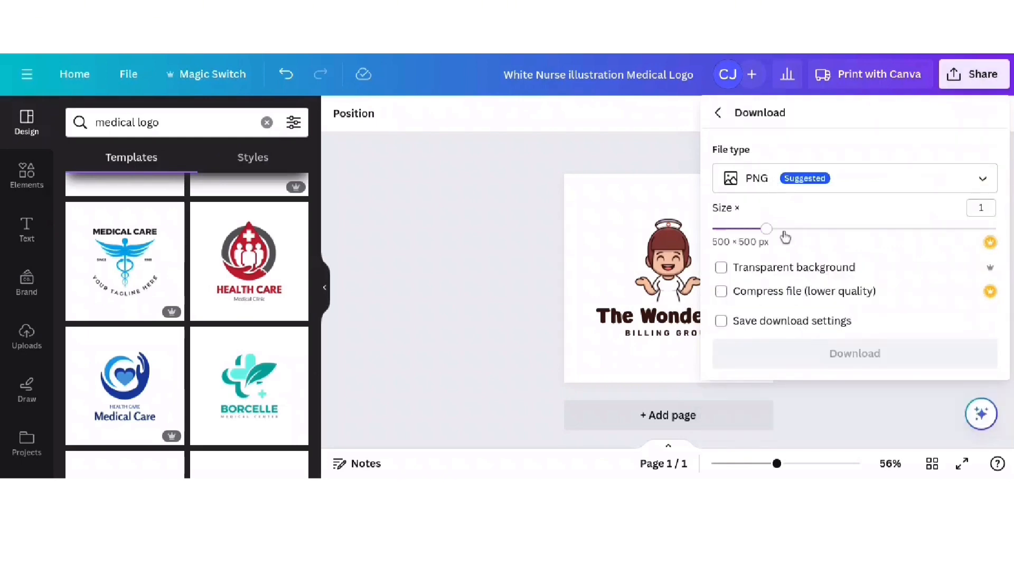
click(721, 268)
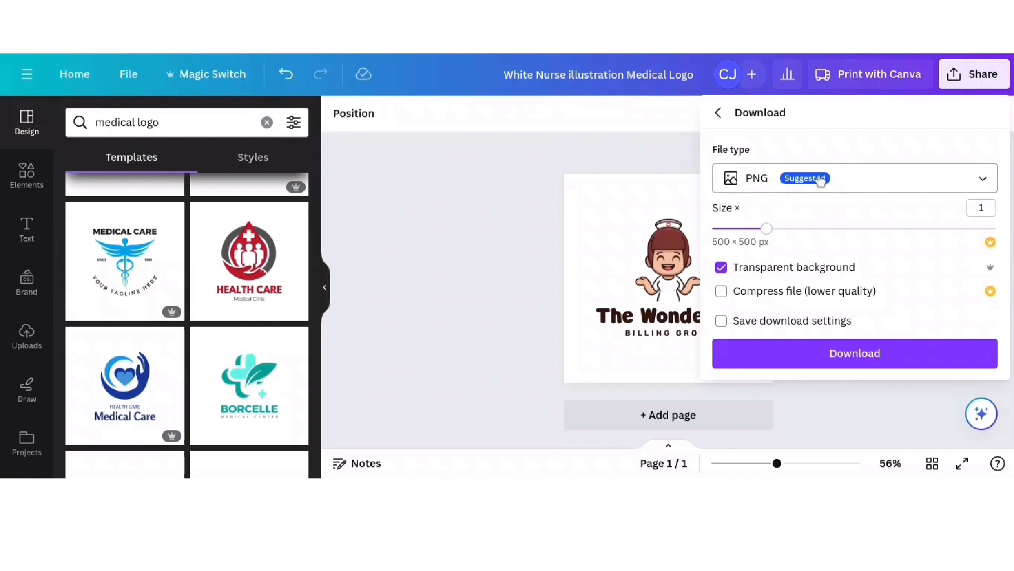
click(885, 182)
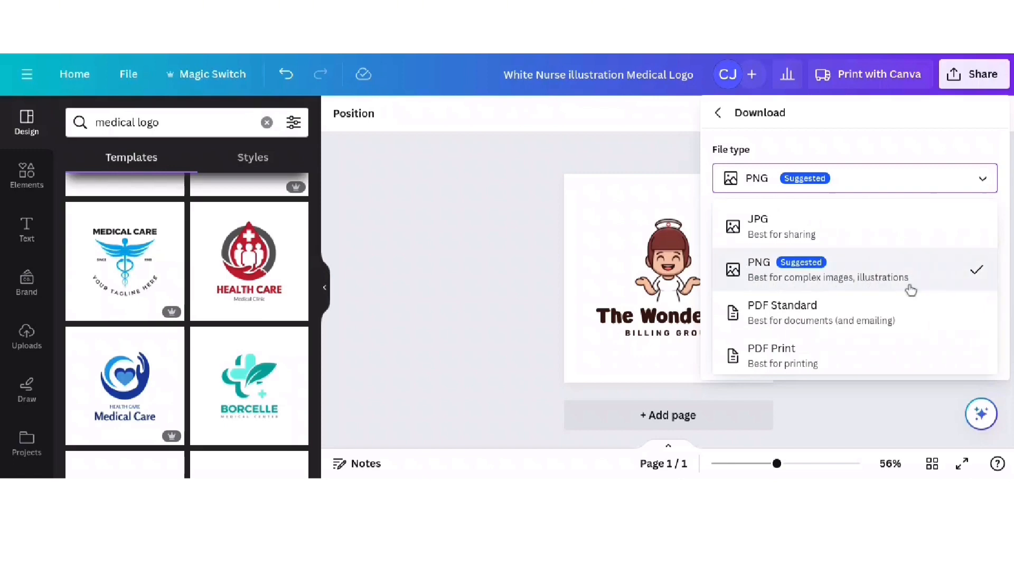
click(519, 233)
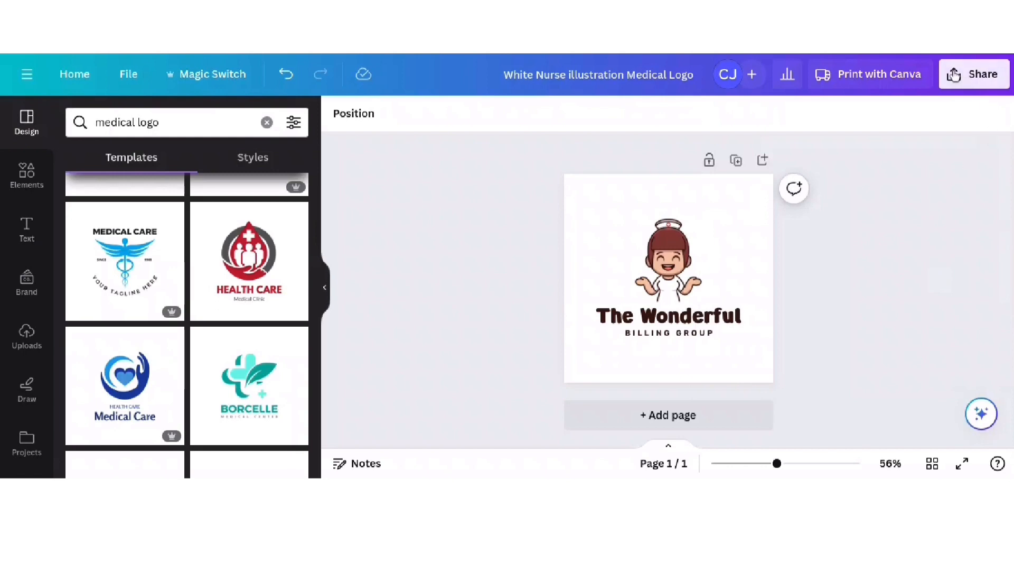
click(976, 74)
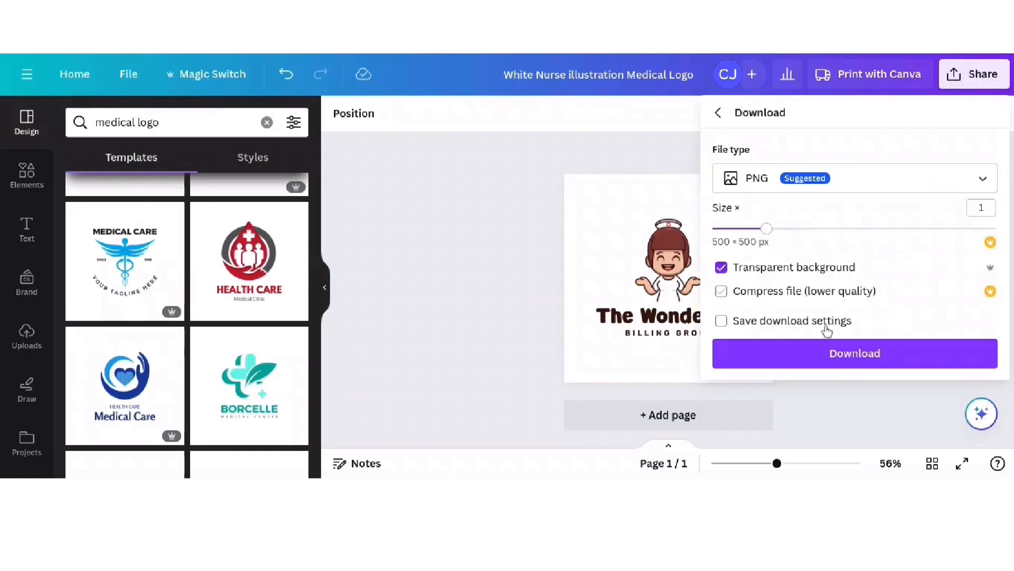
click(860, 358)
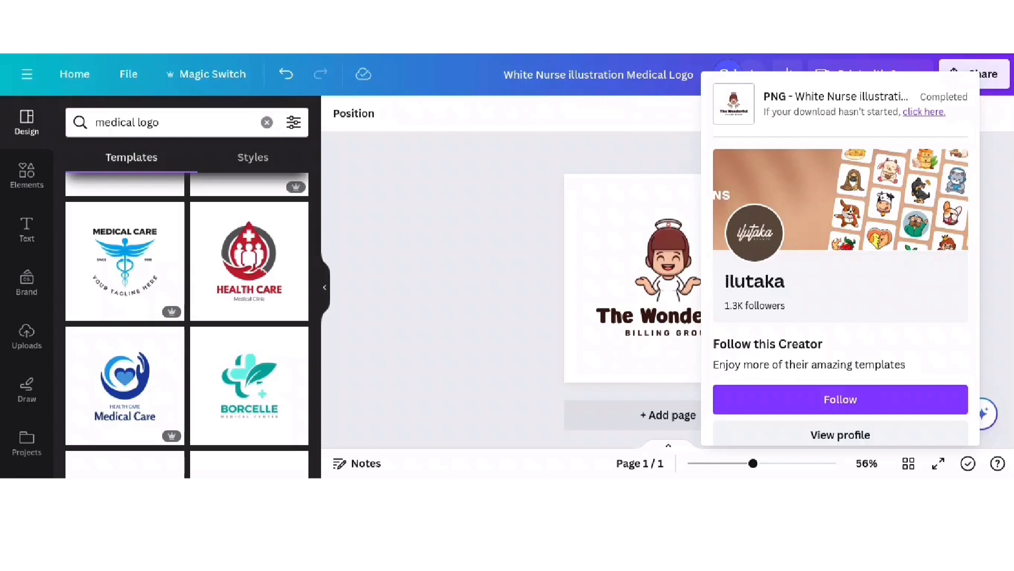
- Show the previously uploaded files in the Uploads panel
scroll(81, 238, up, 1)
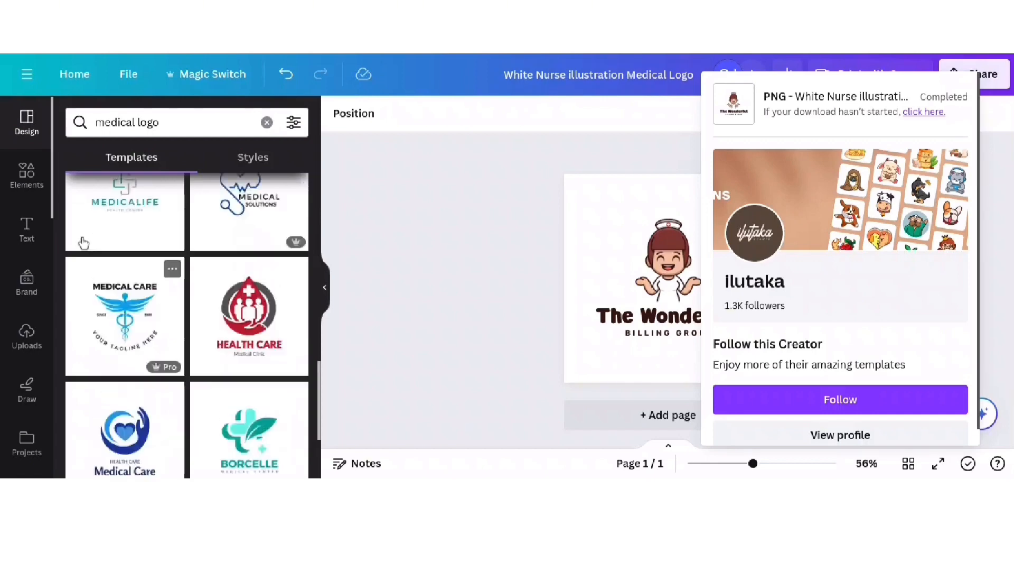
scroll(79, 232, down, 5)
scroll(68, 217, up, 6)
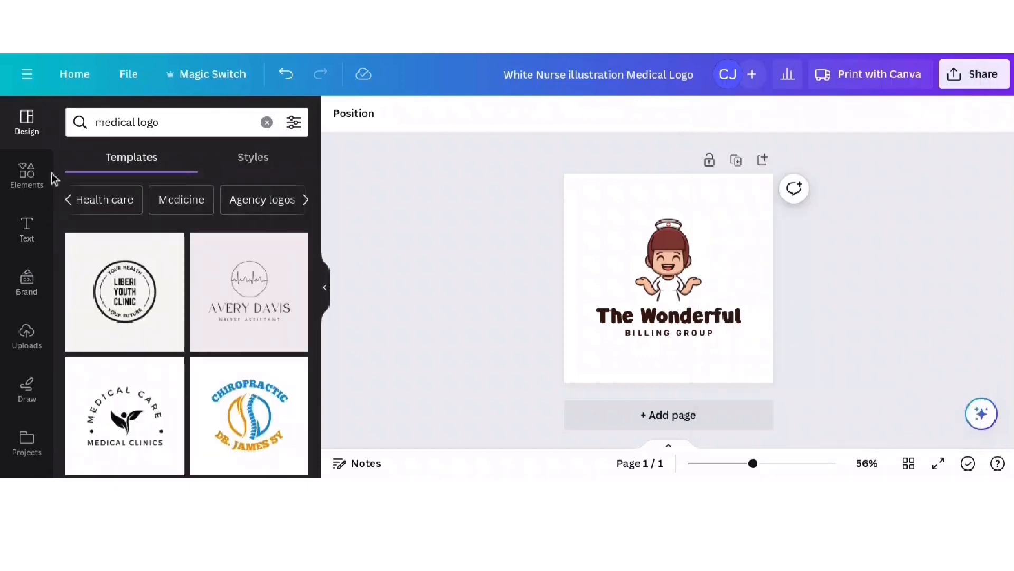
click(27, 335)
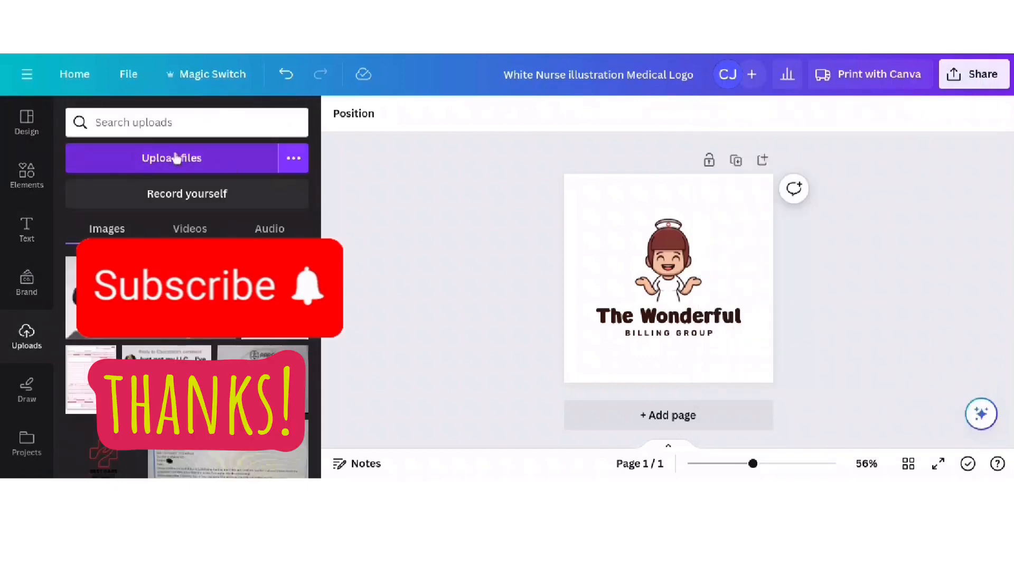
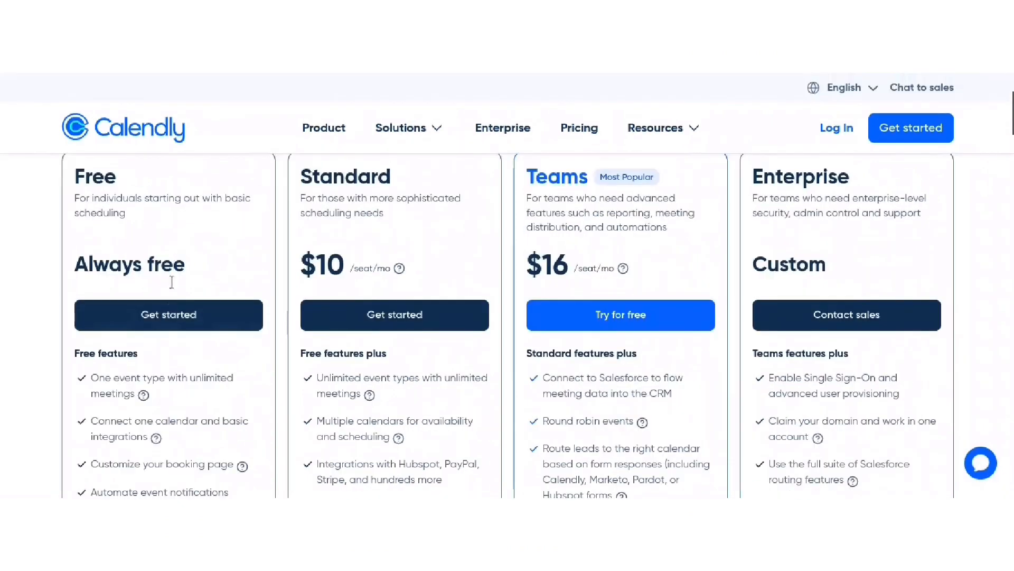
- Scroll through Calendly's pricing page with the Free, Standard, Teams and Enterprise plans
scroll(83, 320, down, 1)
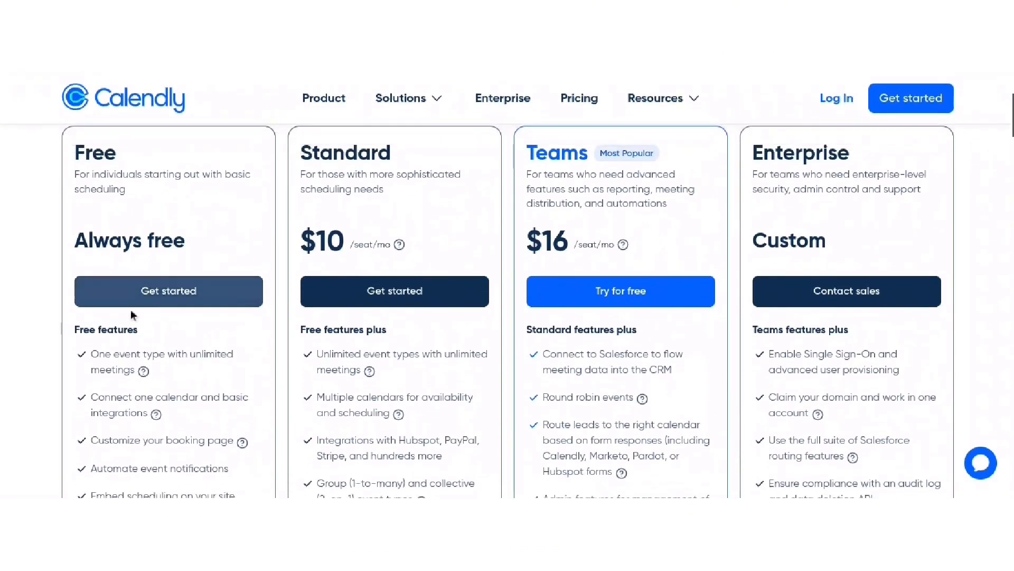
scroll(192, 296, up, 1)
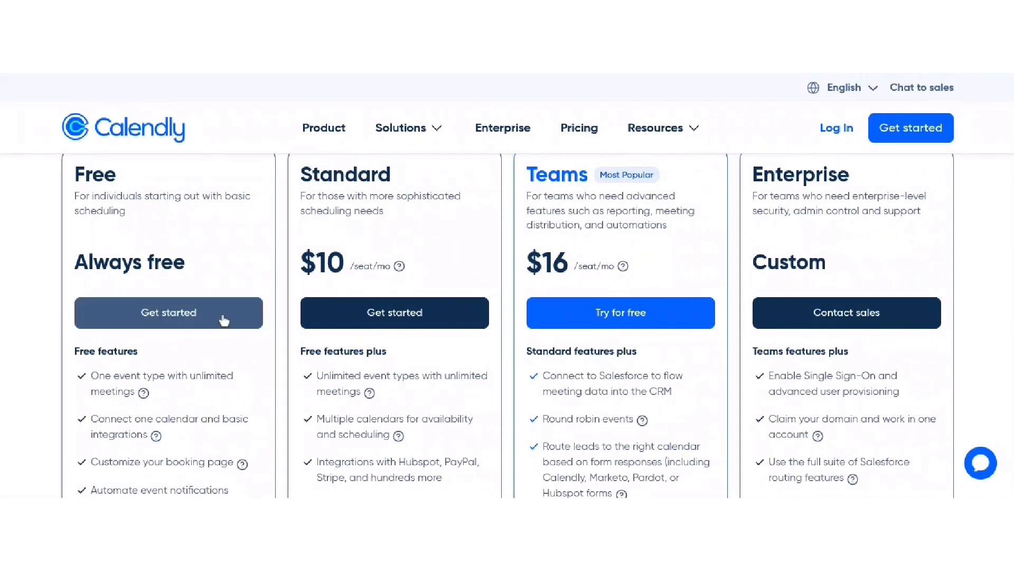
click(403, 320)
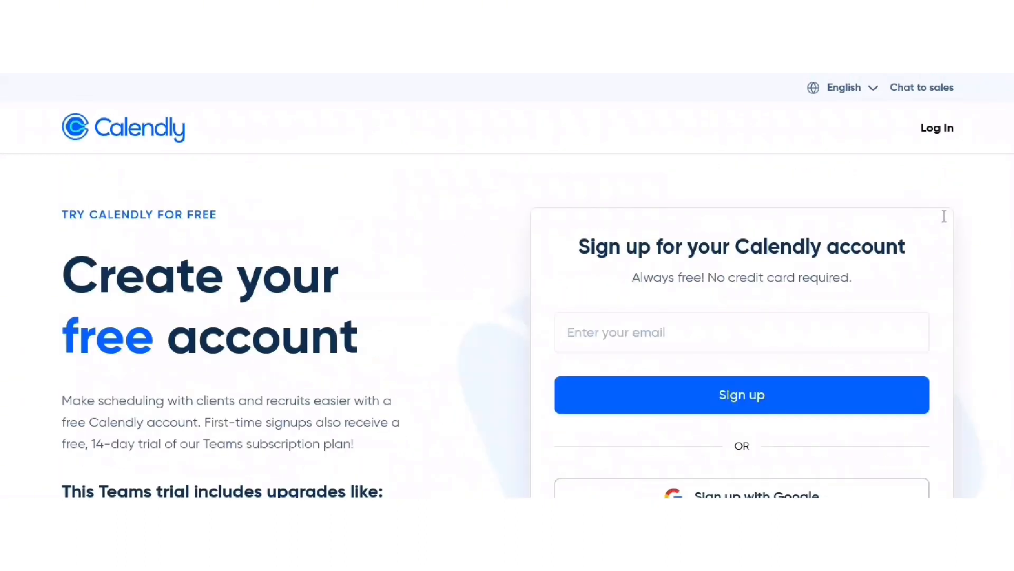
scroll(728, 218, down, 2)
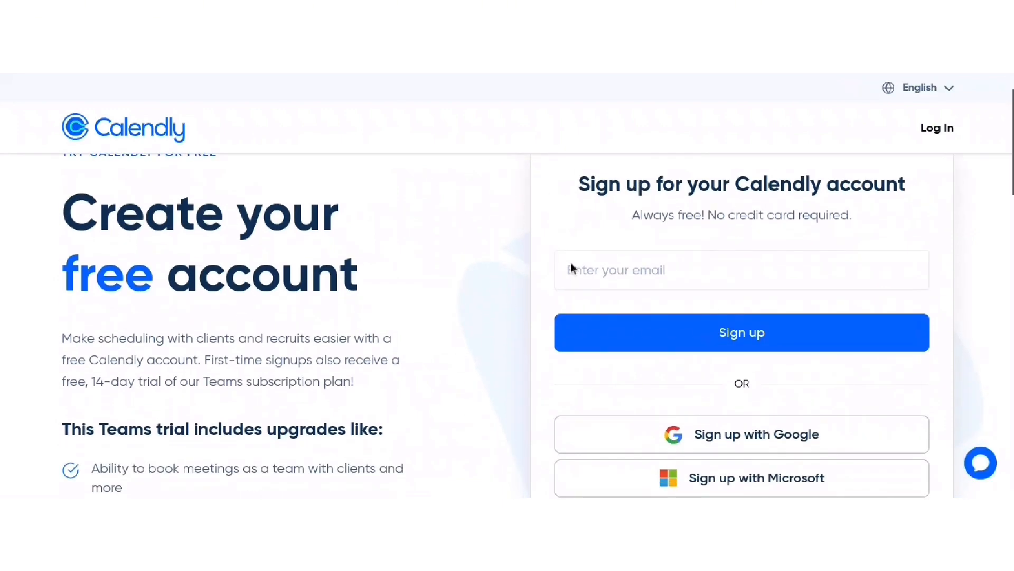
scroll(510, 227, down, 2)
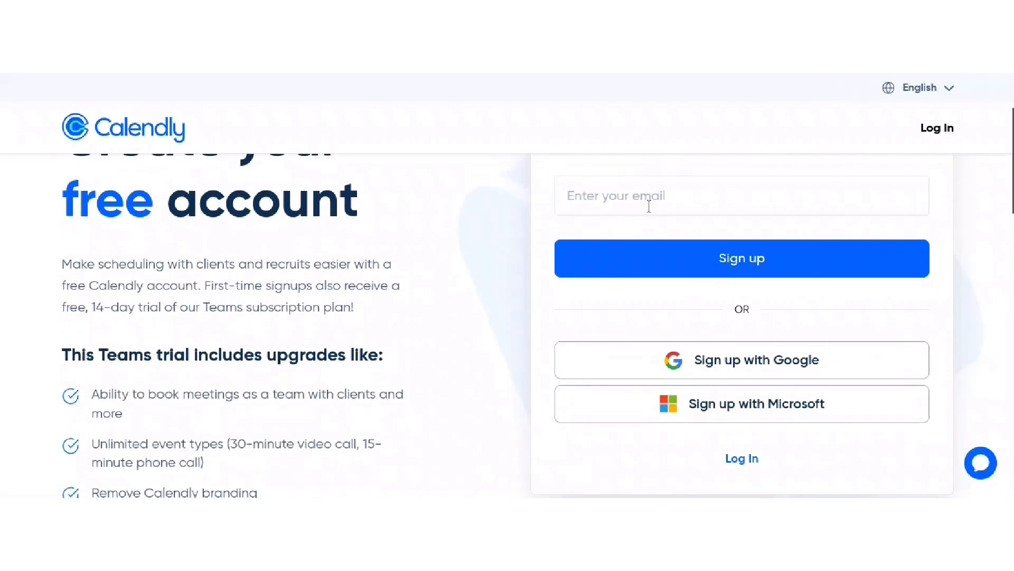
scroll(740, 317, down, 1)
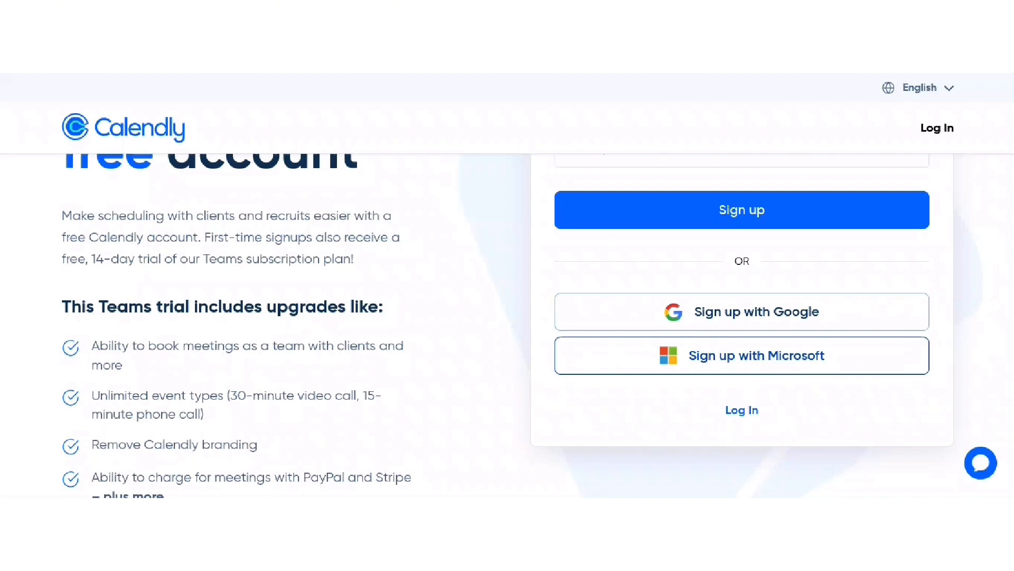
- Sign up for Calendly with a Google account and confirm the sign-in
click(755, 310)
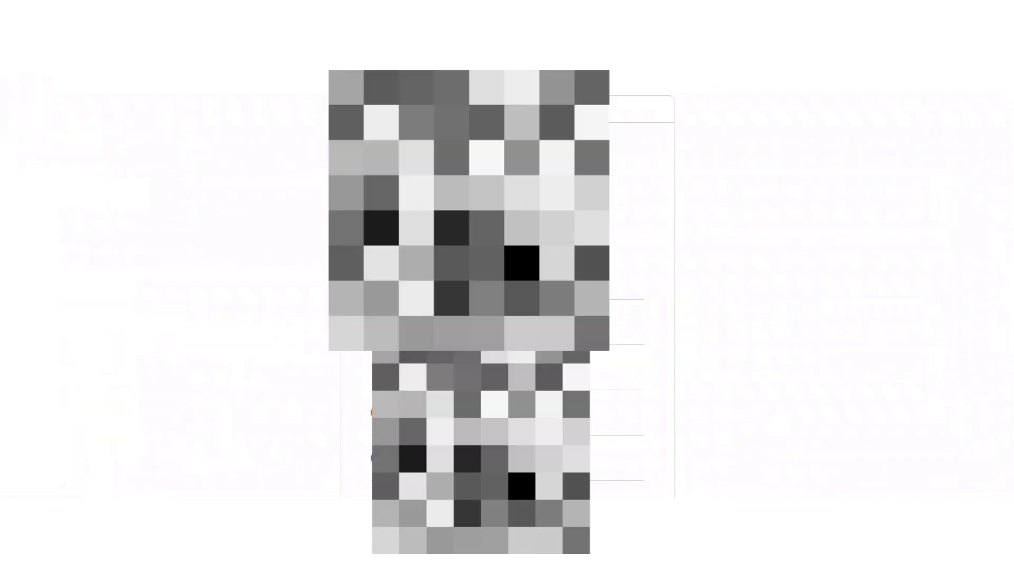
scroll(626, 307, down, 4)
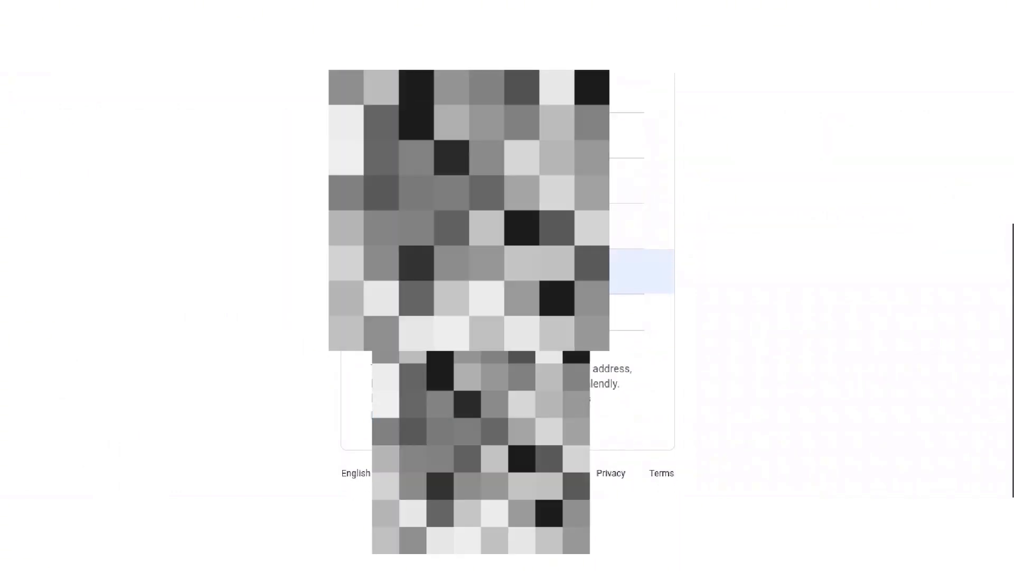
click(581, 273)
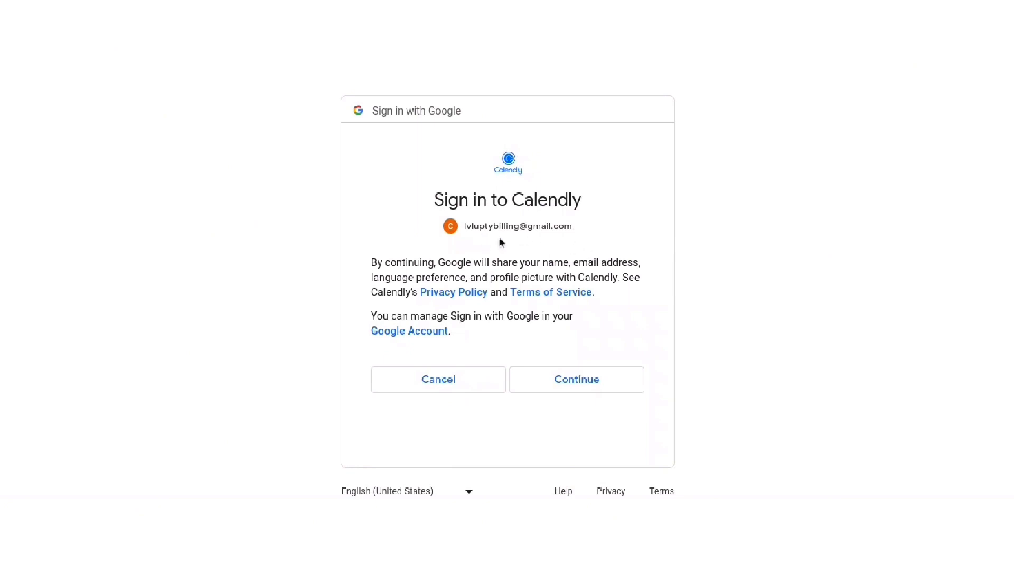
click(586, 381)
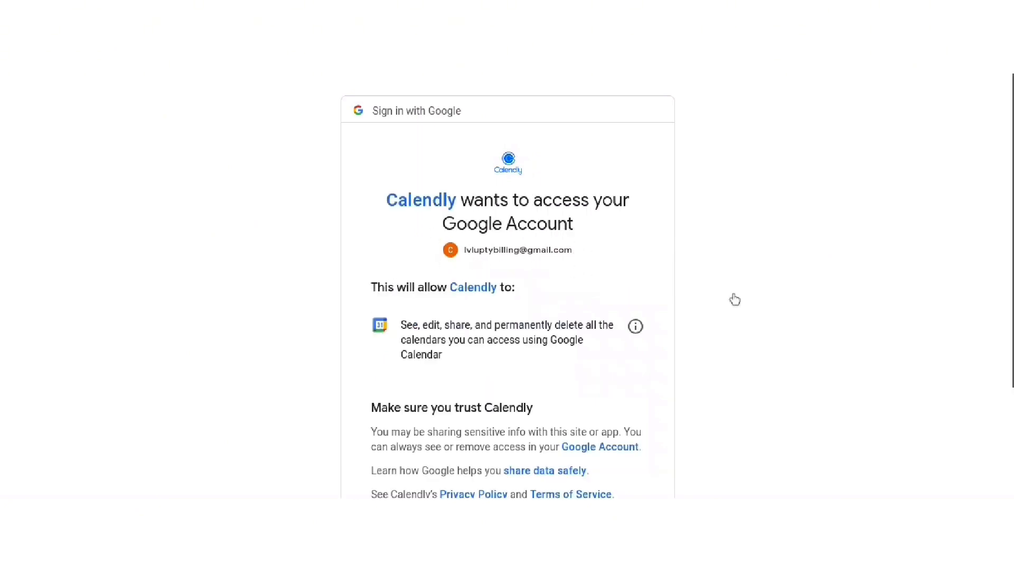
- Grant Calendly access to the Google calendars
scroll(733, 294, down, 3)
scroll(733, 294, up, 2)
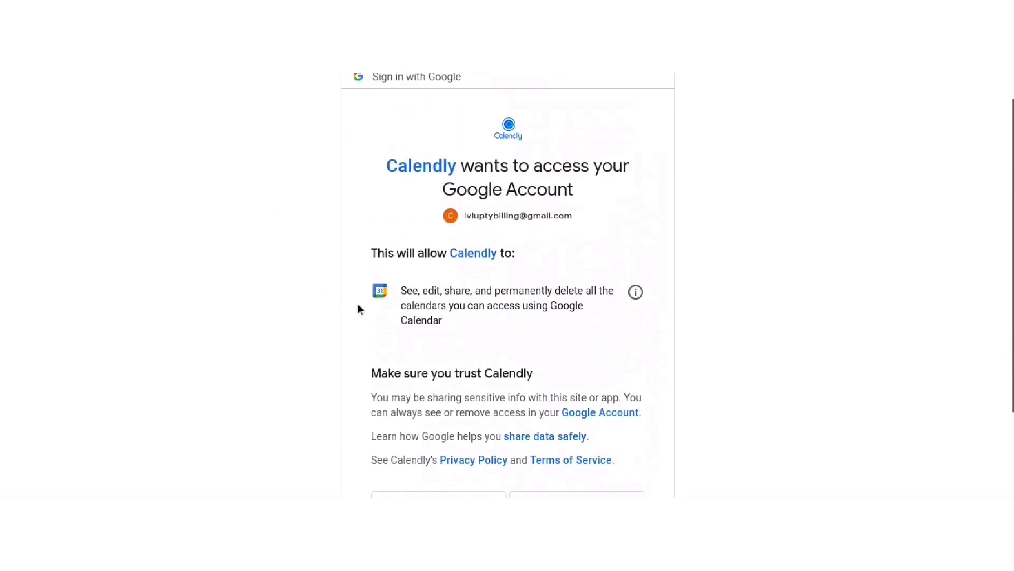
scroll(511, 286, down, 3)
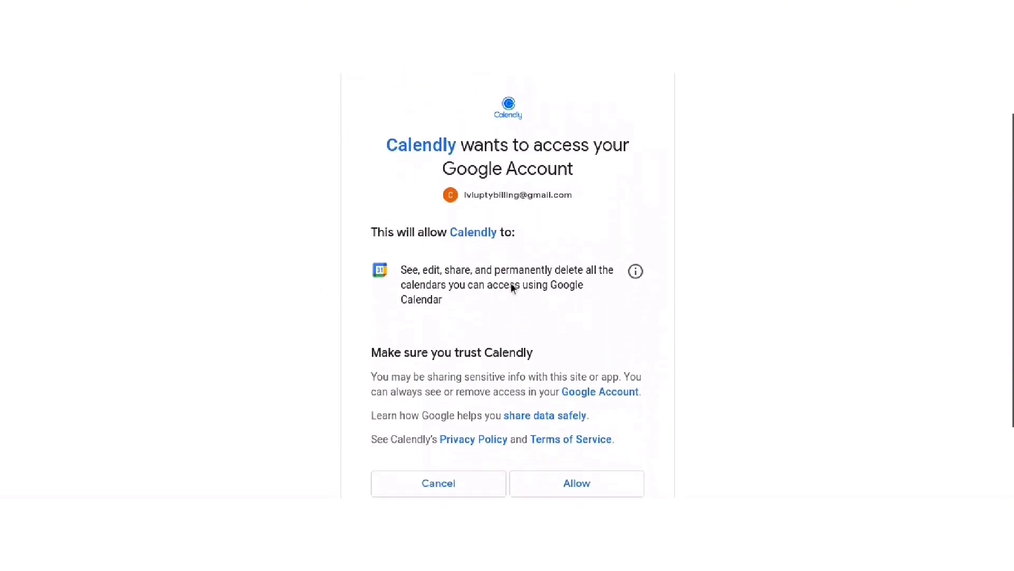
scroll(511, 287, down, 1)
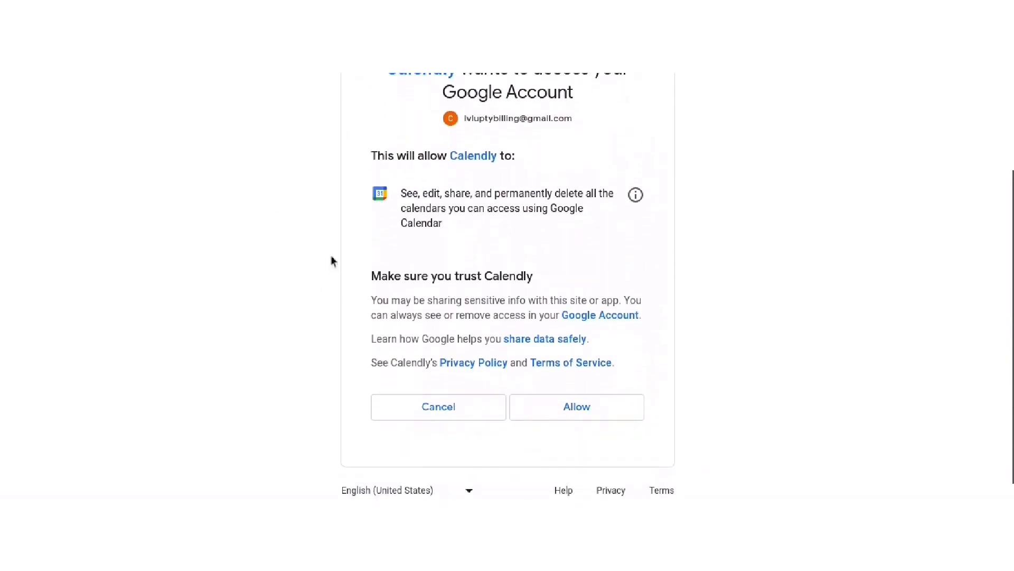
scroll(533, 252, down, 1)
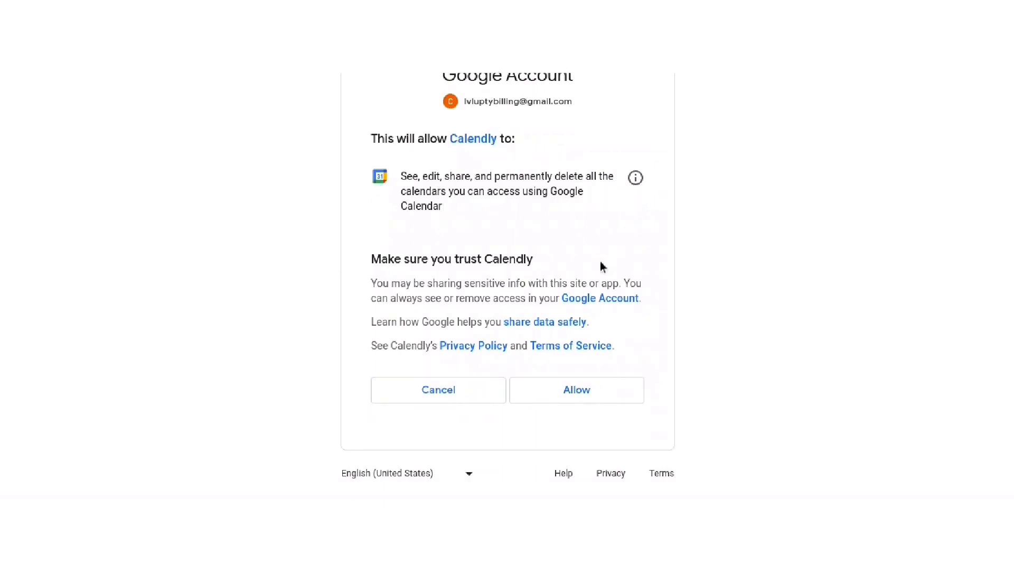
click(564, 400)
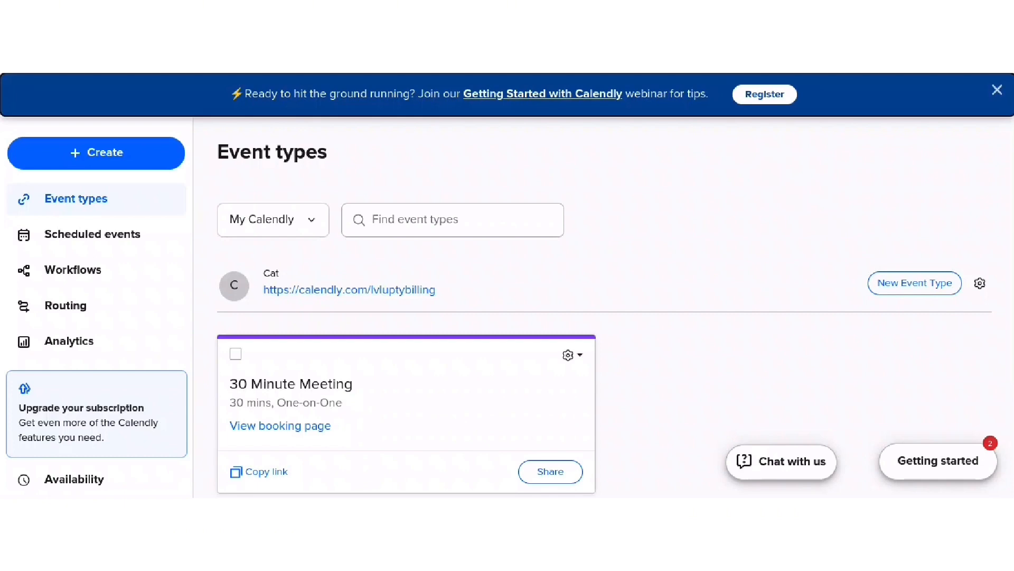
- Edit the 30 Minute Meeting event type from its card's gear menu
scroll(603, 307, down, 1)
scroll(268, 241, down, 2)
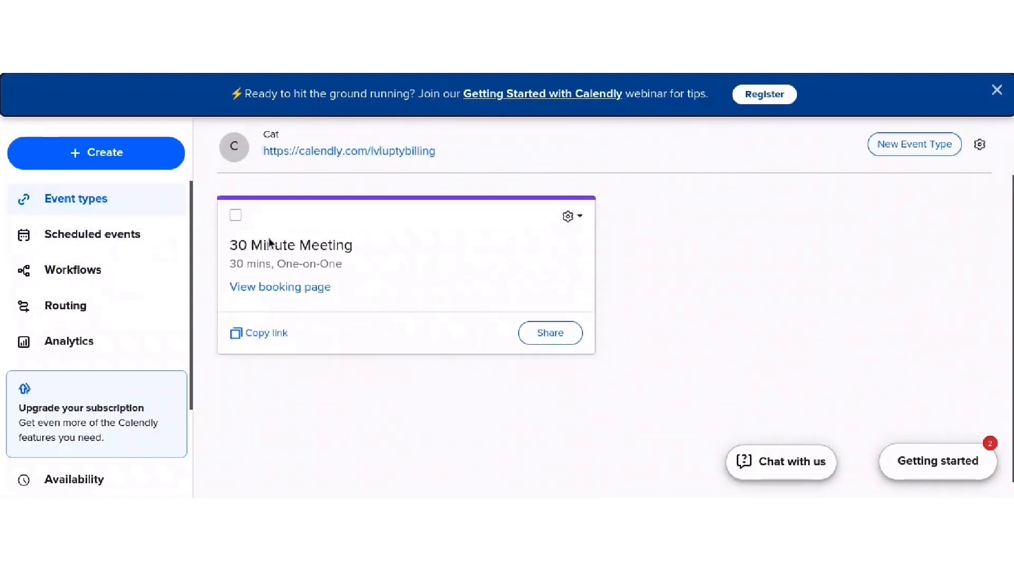
scroll(351, 252, up, 1)
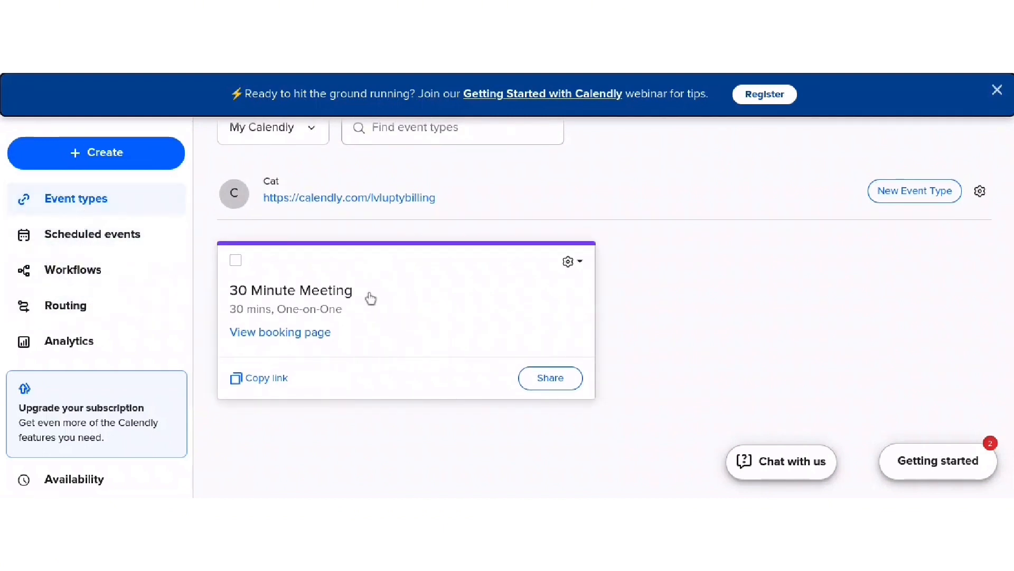
scroll(358, 298, down, 1)
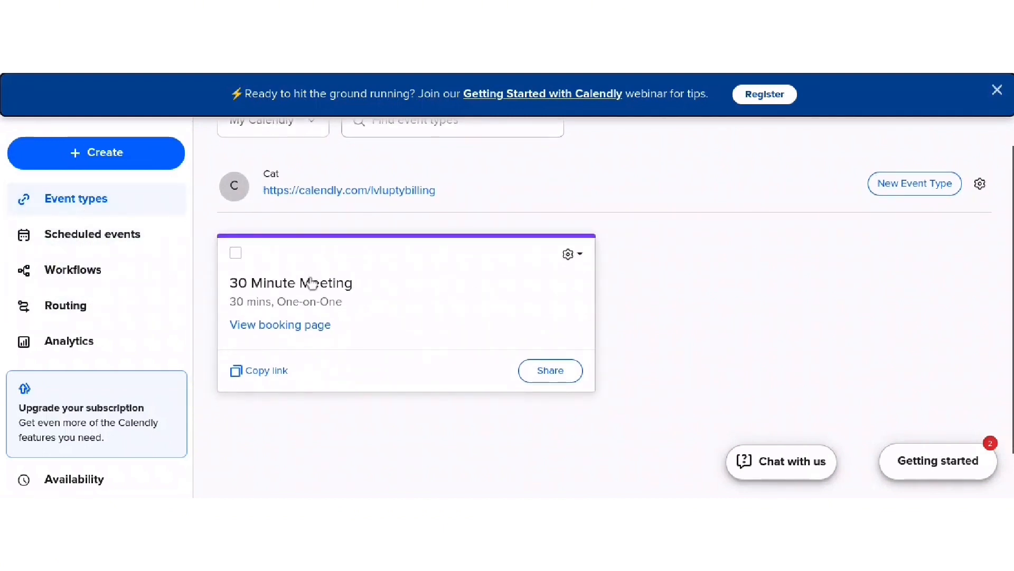
click(570, 256)
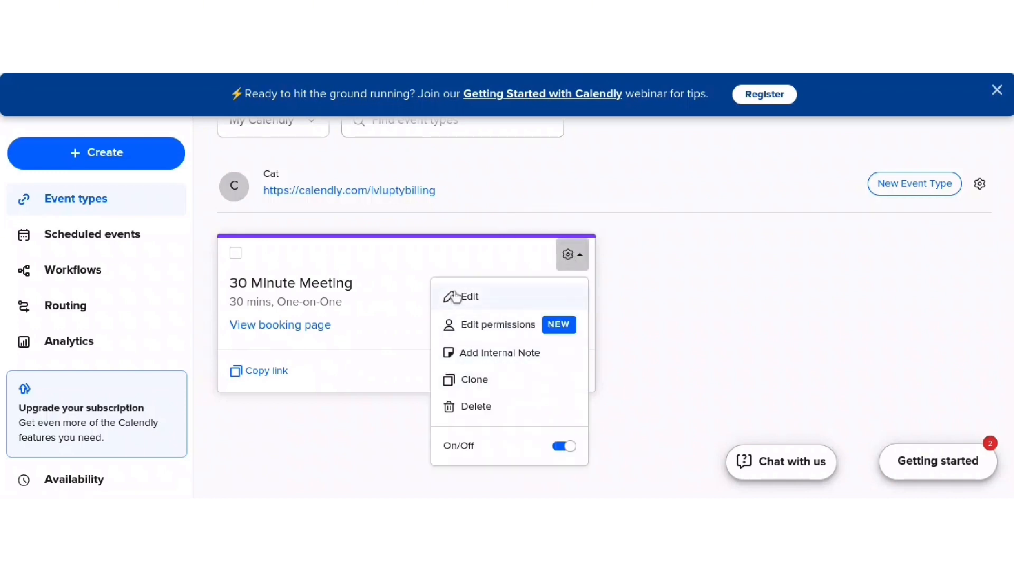
click(580, 307)
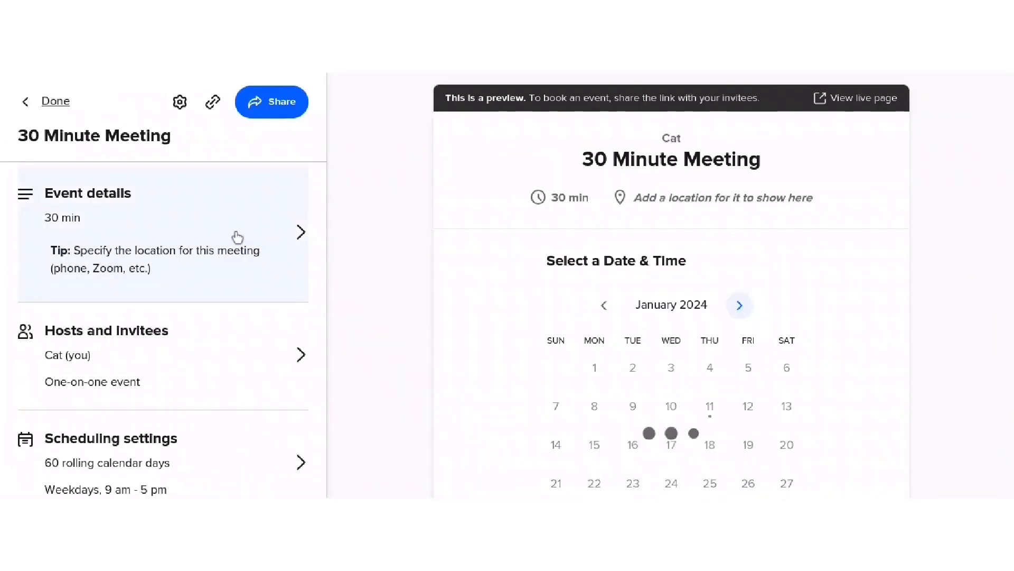
- Review the meeting's scheduling settings, including the 60-day booking window
scroll(518, 227, down, 2)
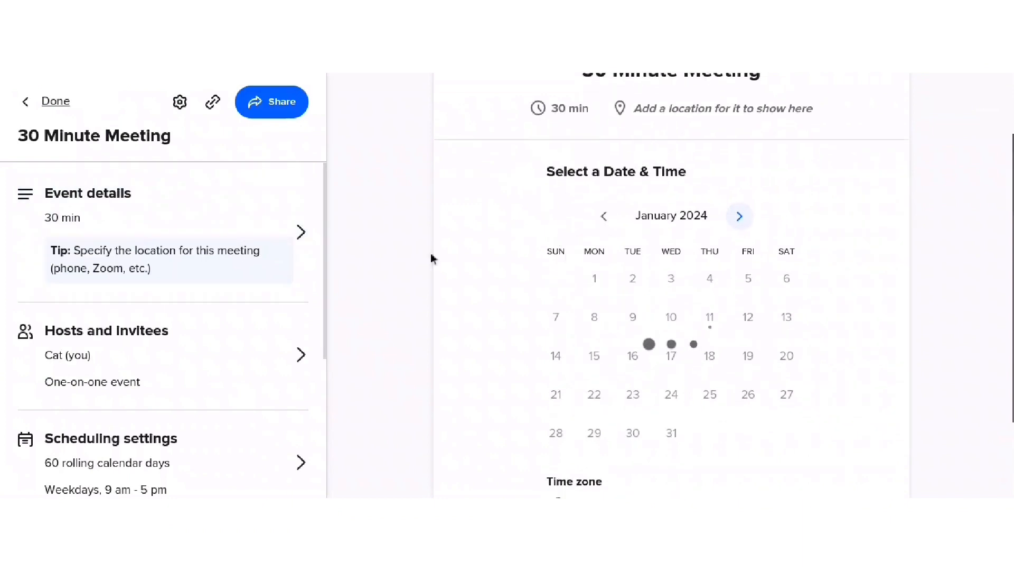
scroll(222, 317, down, 2)
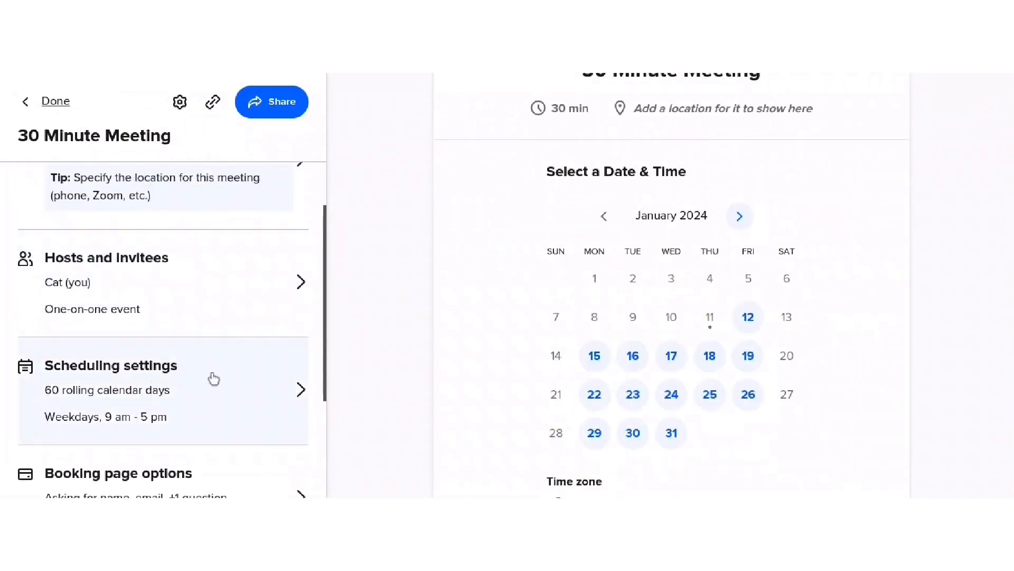
scroll(293, 373, down, 1)
click(293, 371)
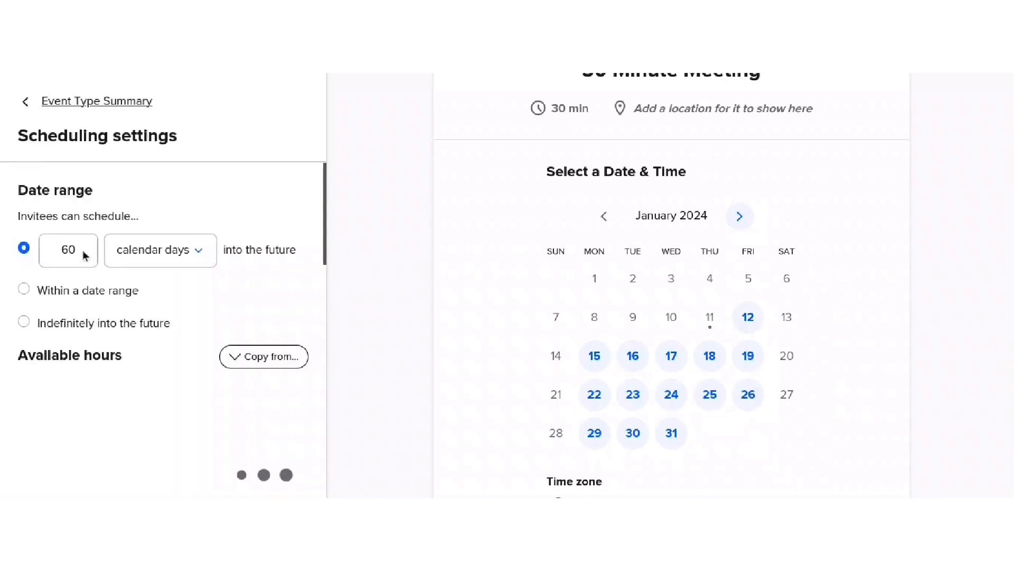
drag(84, 250, 64, 238)
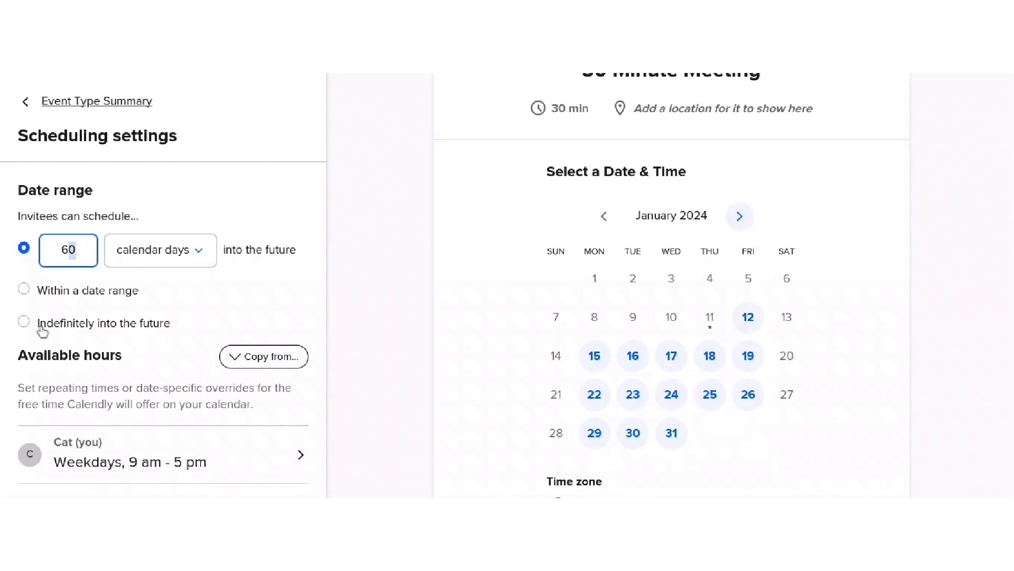
scroll(100, 305, down, 1)
scroll(86, 277, down, 2)
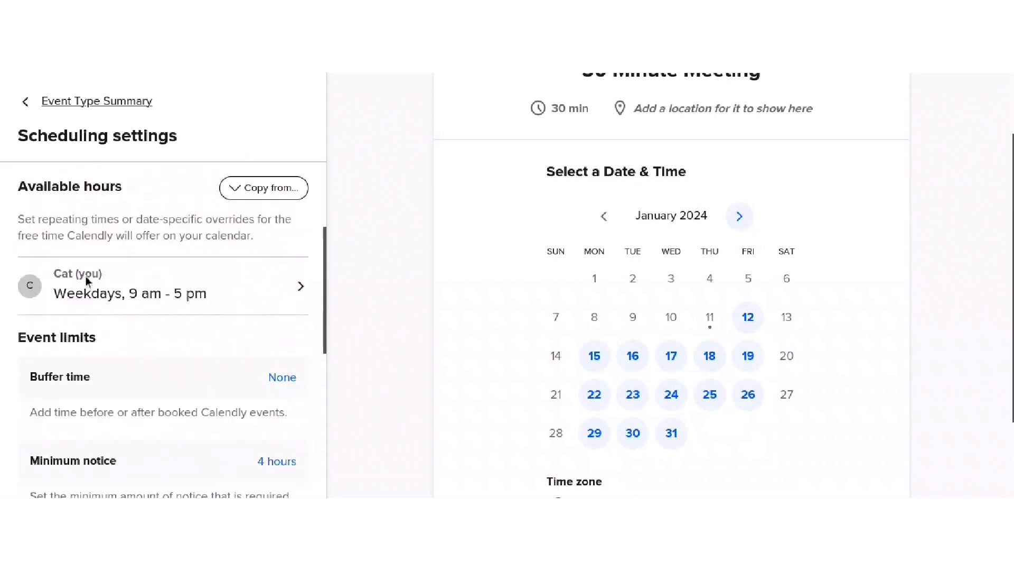
- Inspect the host's weekly hours and date-specific overrides without changing the schedule
click(197, 284)
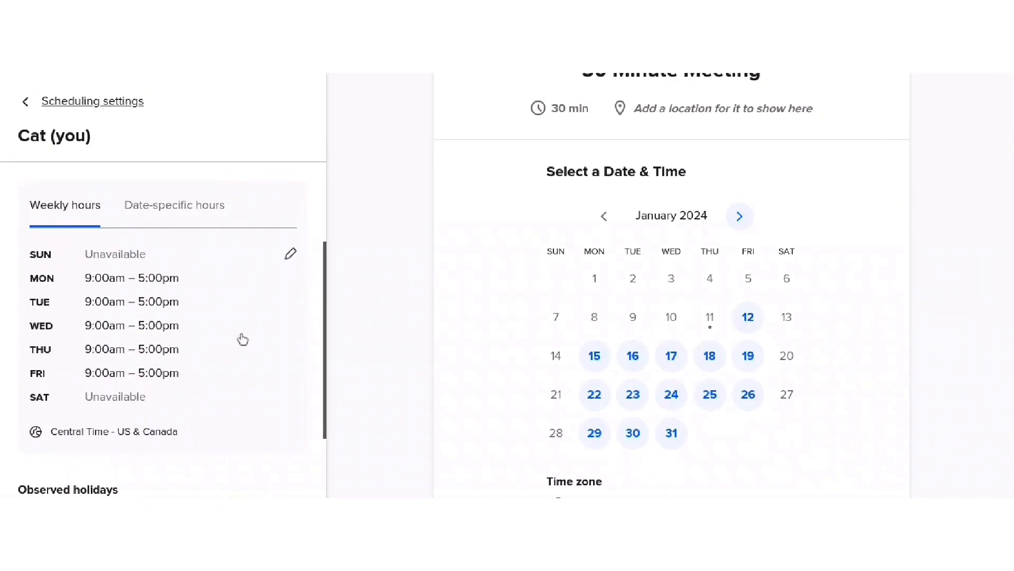
click(190, 219)
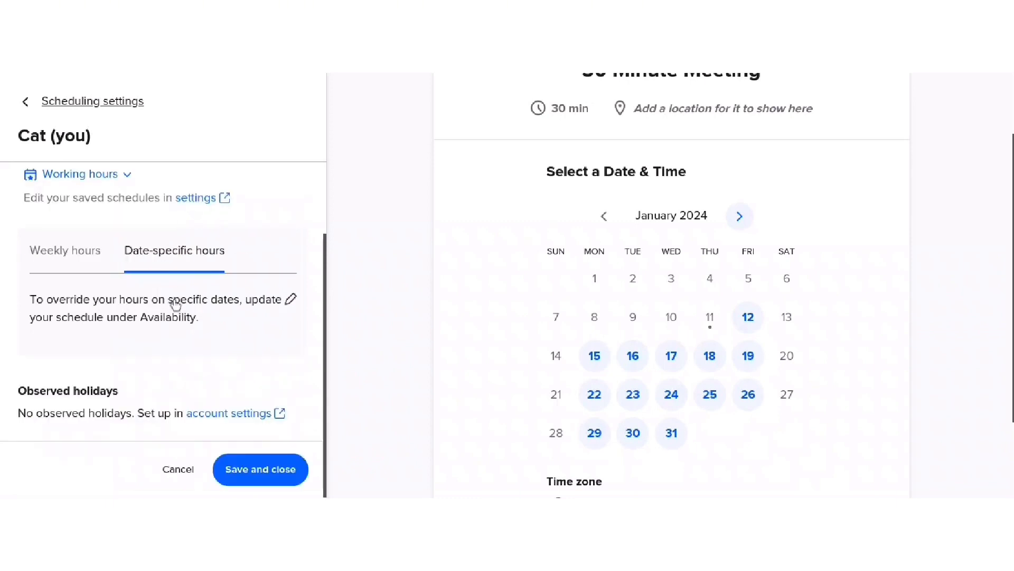
click(64, 250)
scroll(132, 285, down, 2)
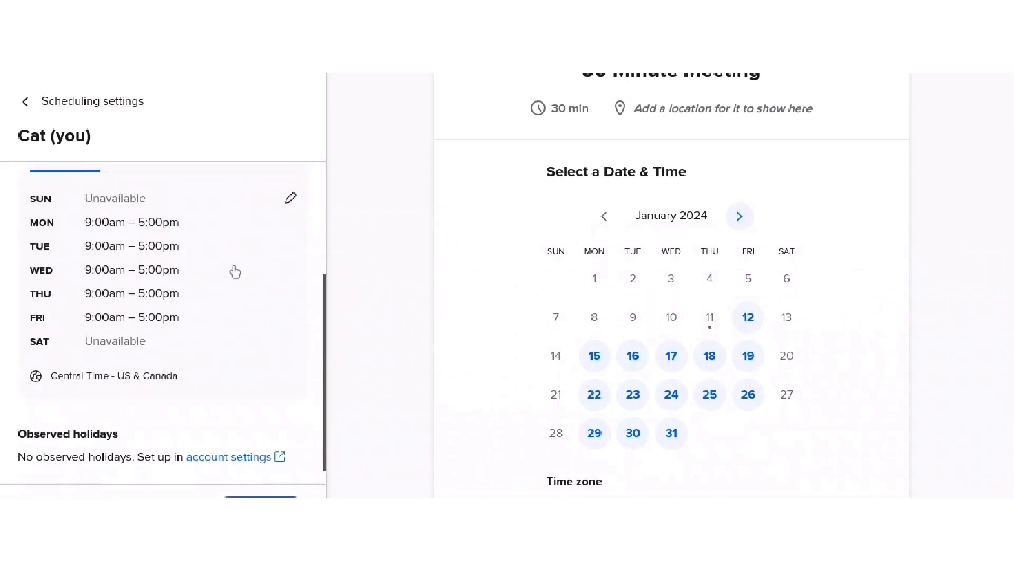
click(291, 199)
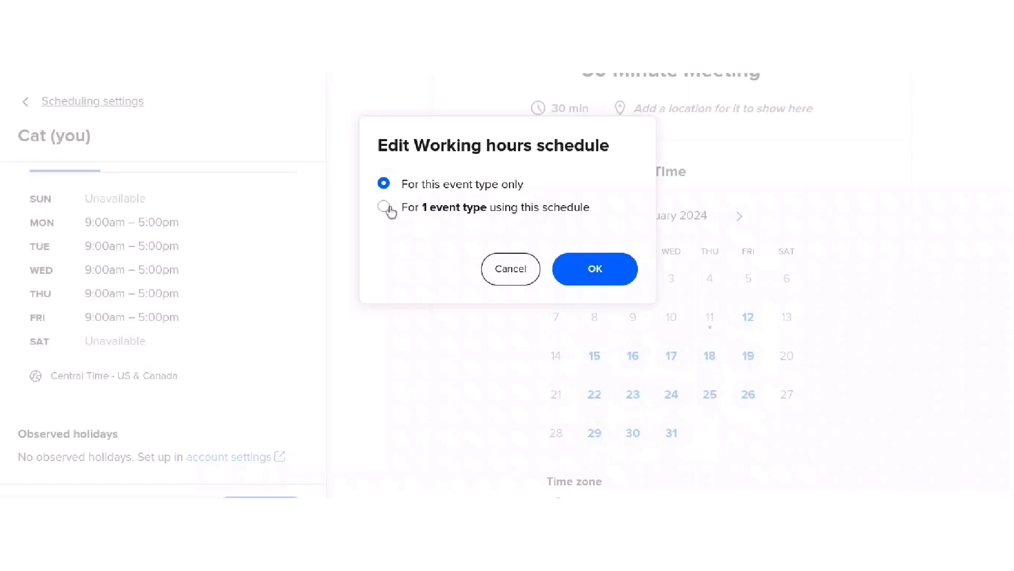
click(507, 267)
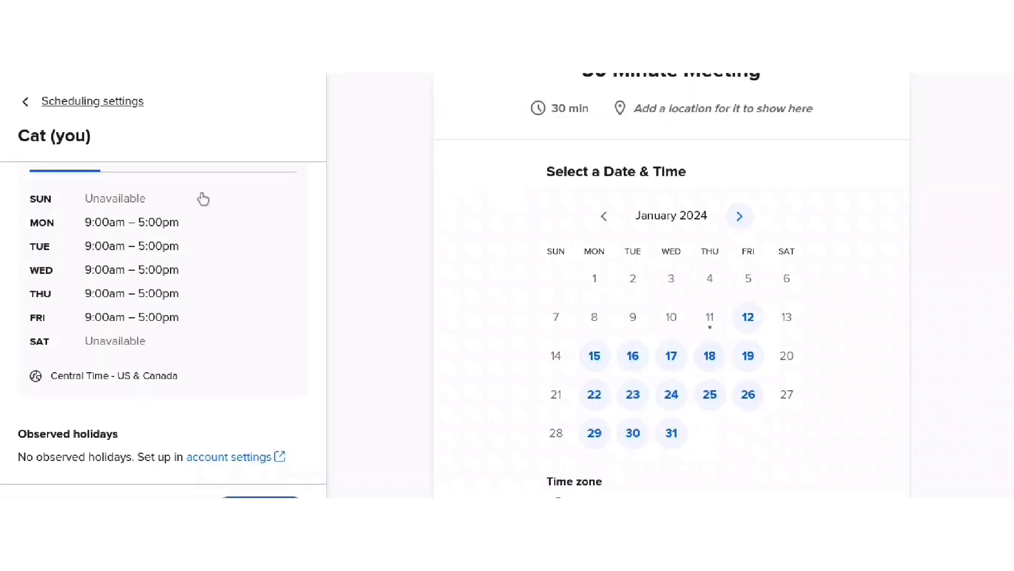
scroll(209, 199, up, 3)
click(40, 108)
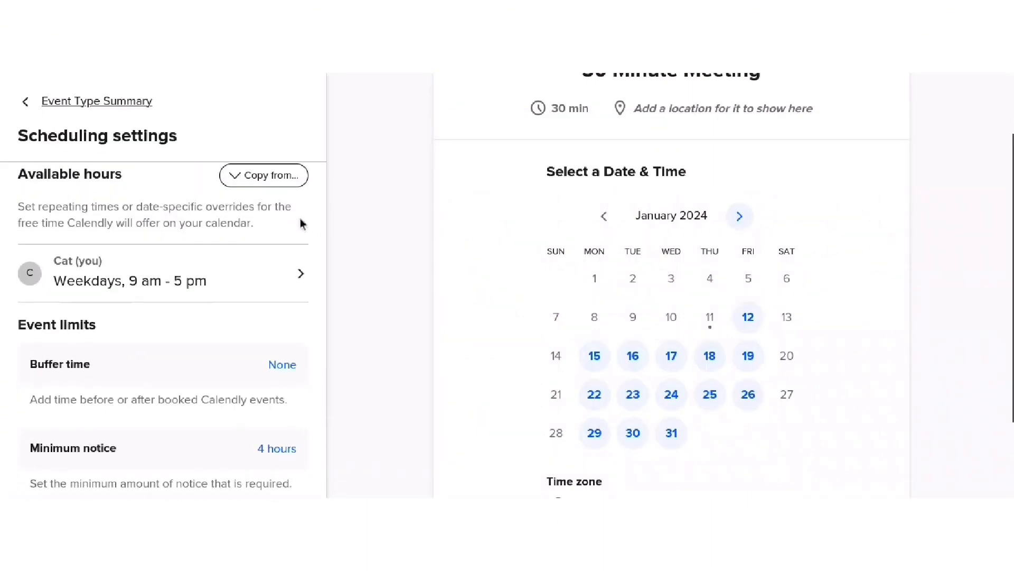
- Return from scheduling settings to the 30 Minute Meeting's event summary
scroll(302, 222, down, 2)
scroll(324, 226, down, 3)
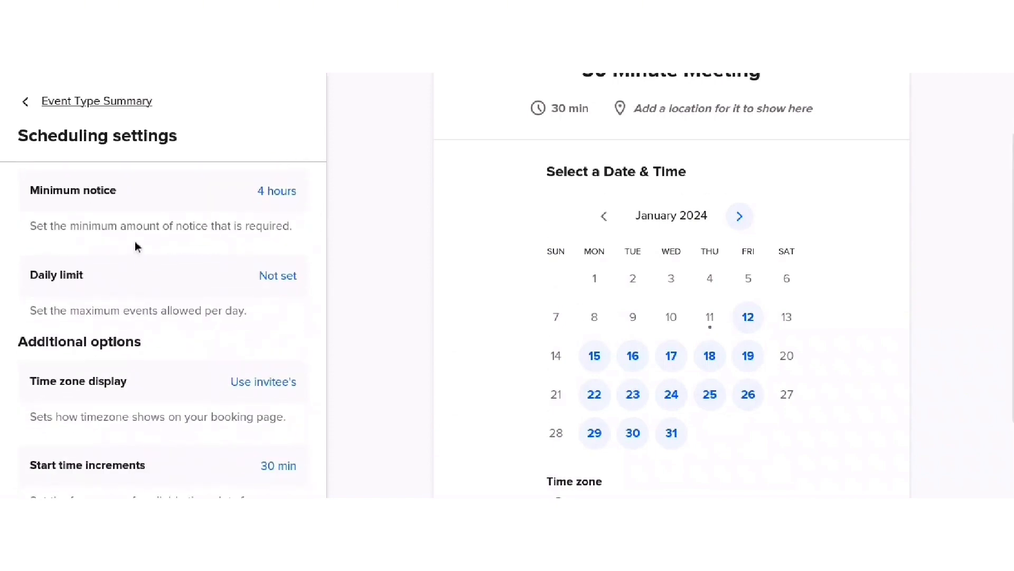
scroll(136, 248, up, 1)
scroll(138, 251, down, 3)
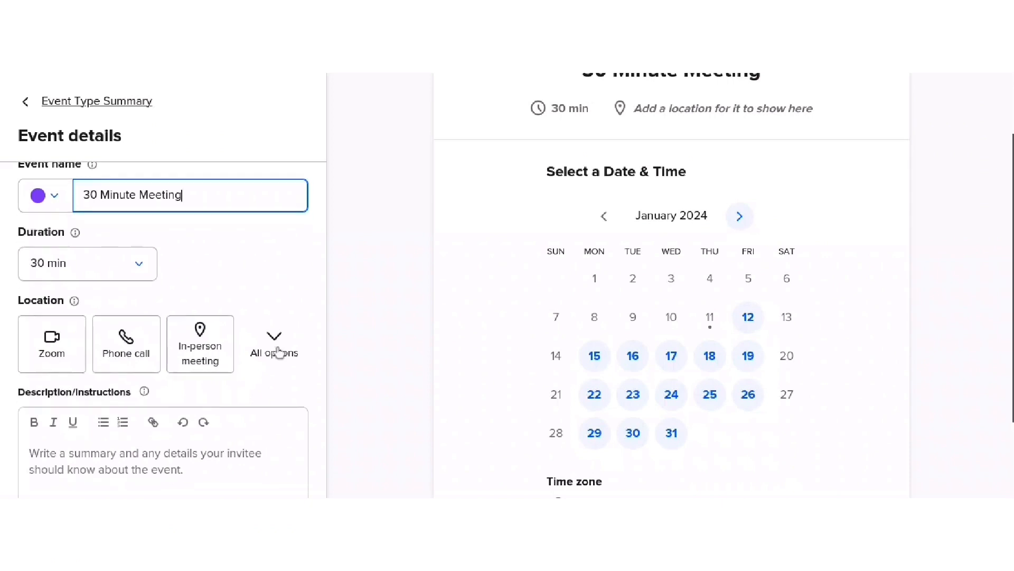
scroll(279, 352, down, 5)
scroll(278, 353, up, 5)
click(57, 102)
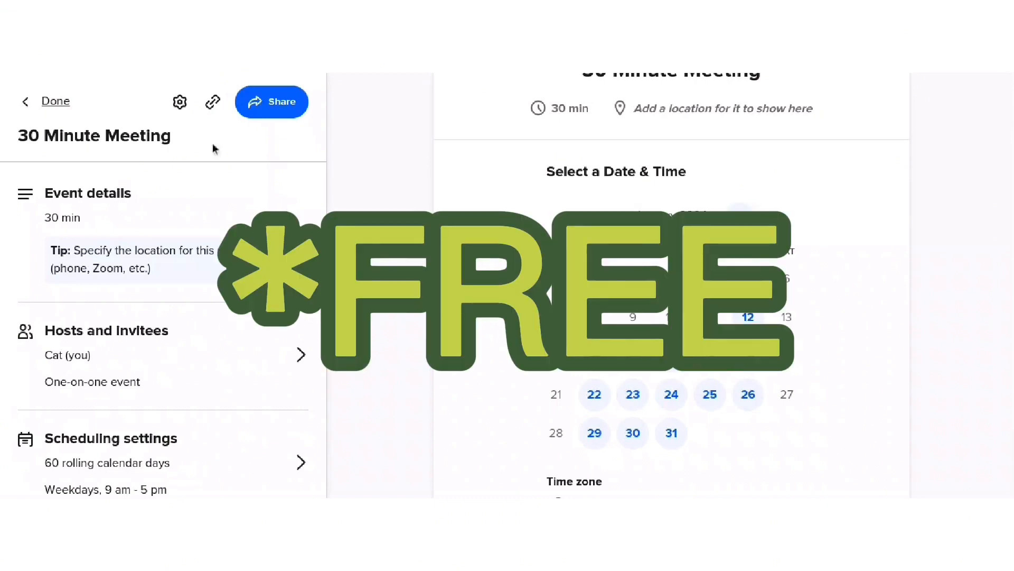
scroll(359, 208, up, 2)
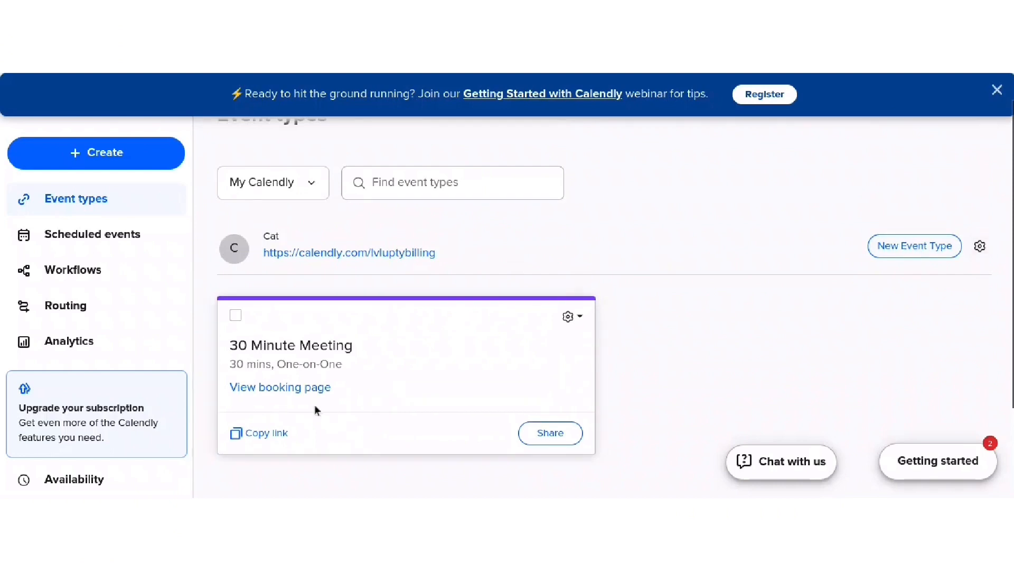
- Copy the 30 Minute Meeting link and view its January 2024 booking page
click(258, 439)
click(291, 392)
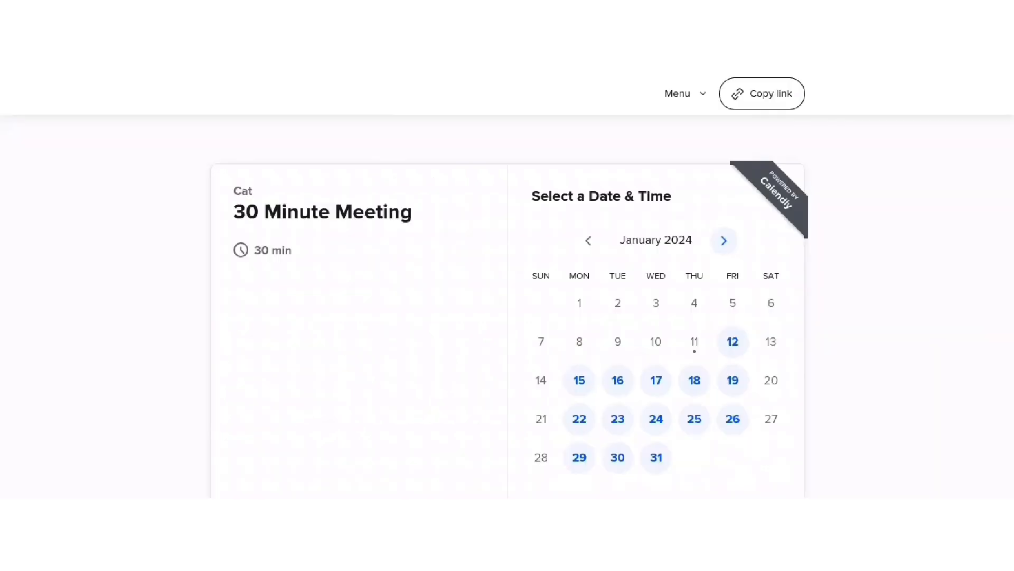
- Select January 17 and the 11:00am slot in the booking calendar
scroll(355, 257, down, 2)
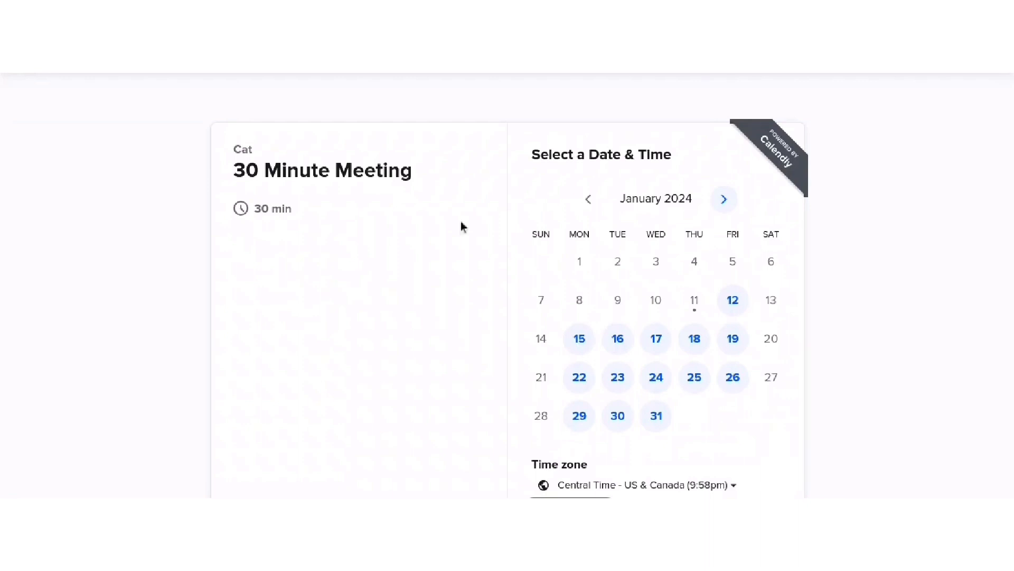
scroll(626, 221, down, 1)
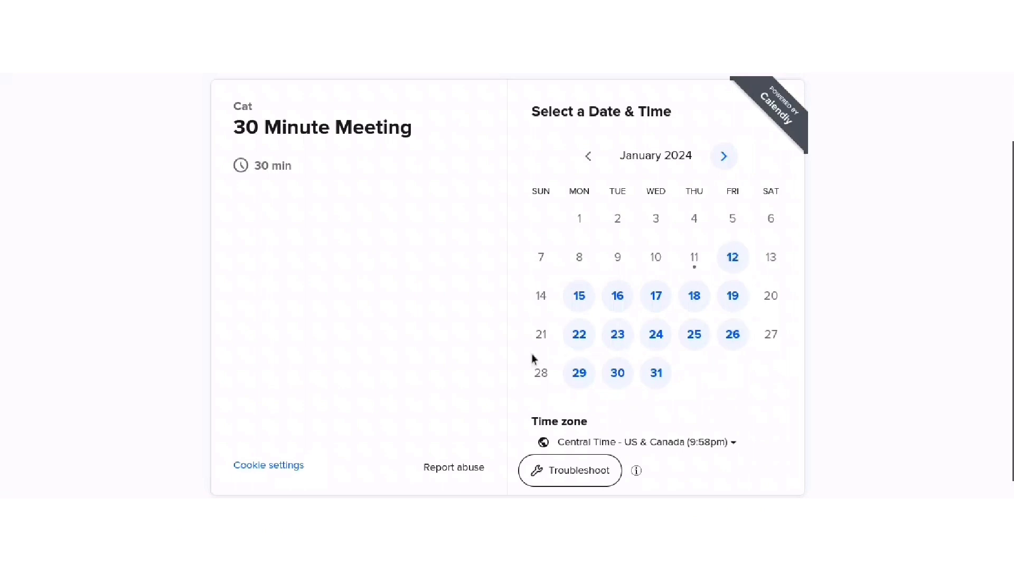
click(656, 296)
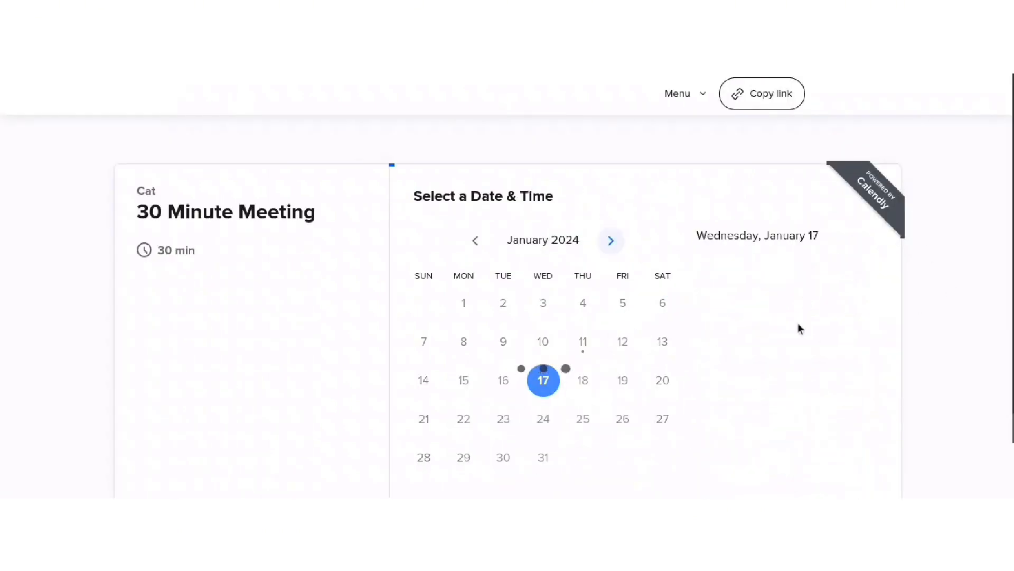
scroll(793, 362, down, 2)
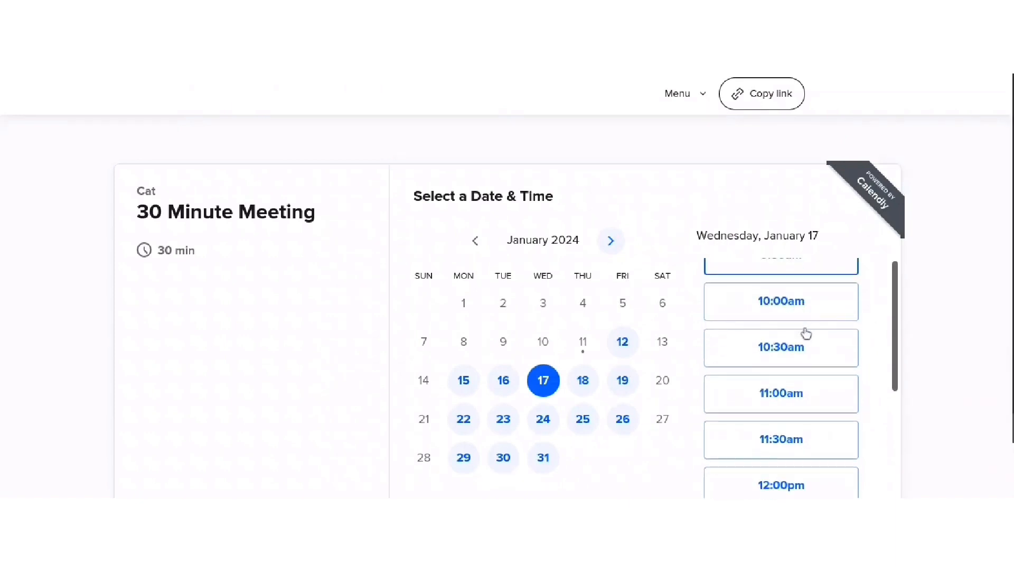
scroll(811, 365, down, 1)
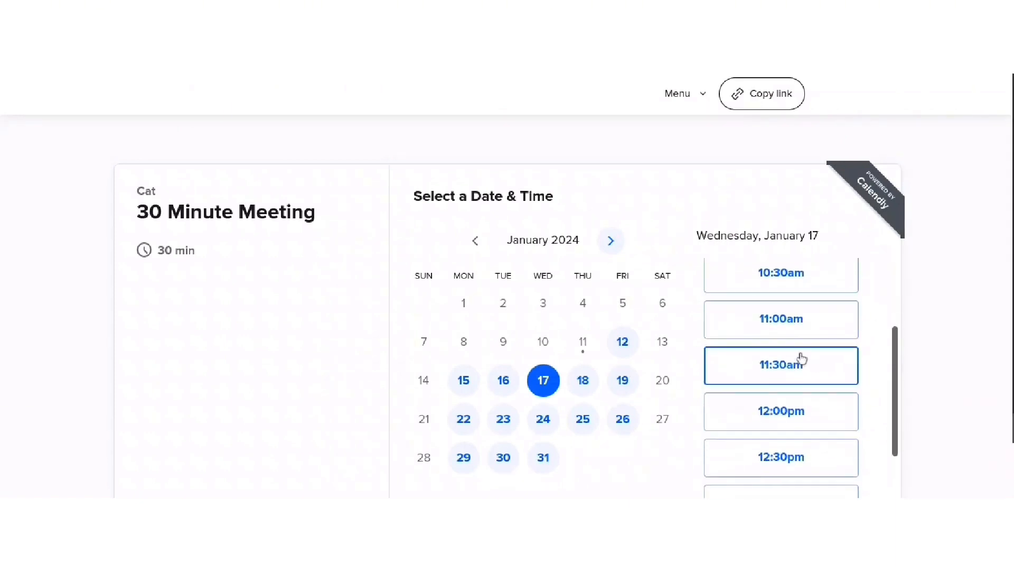
click(786, 325)
- Continue to the Enter Details form for the January 17, 11:00–11:30am meeting and review it
click(795, 320)
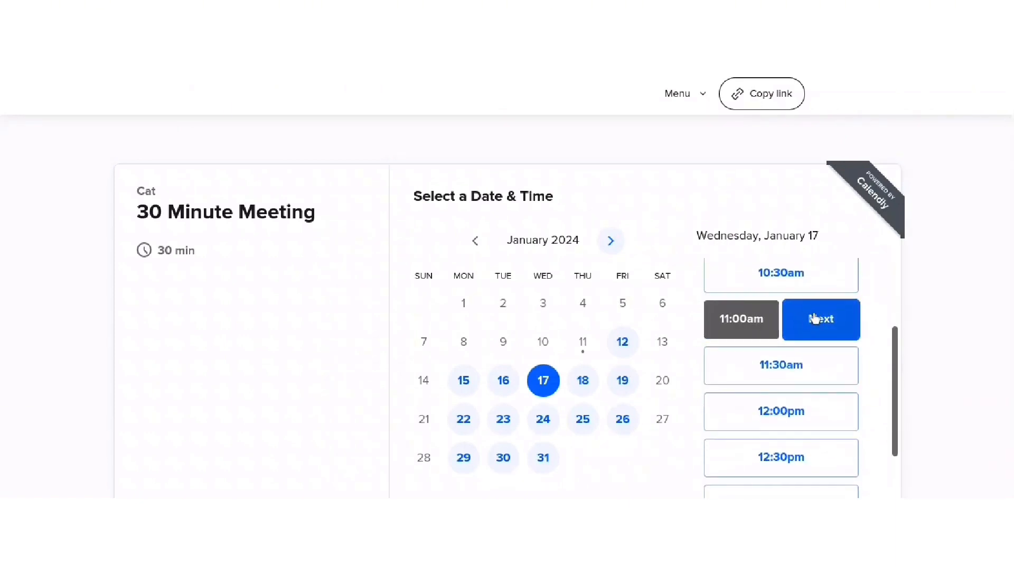
scroll(421, 246, down, 2)
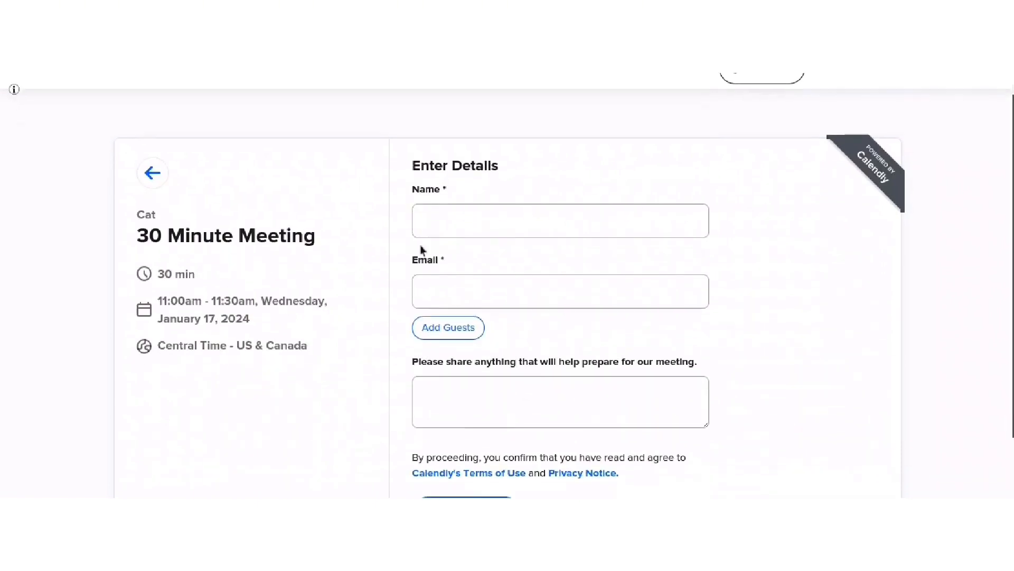
scroll(520, 248, up, 1)
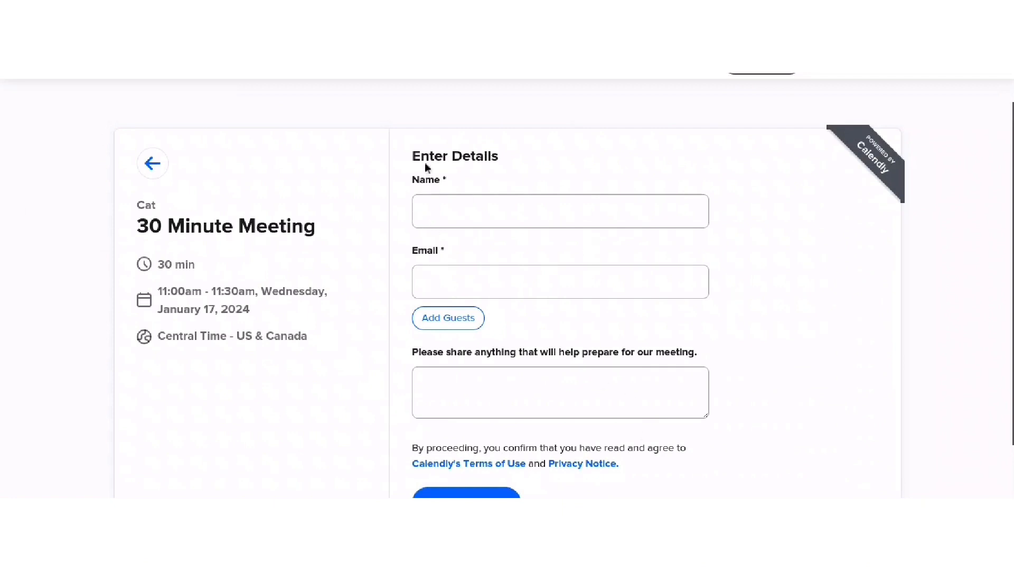
scroll(430, 190, up, 1)
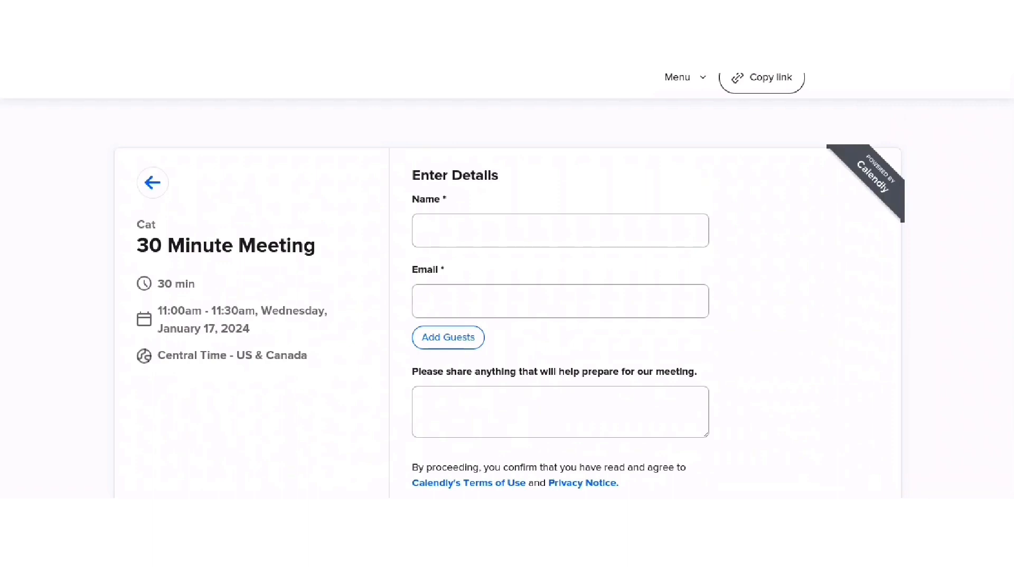
scroll(508, 317, down, 2)
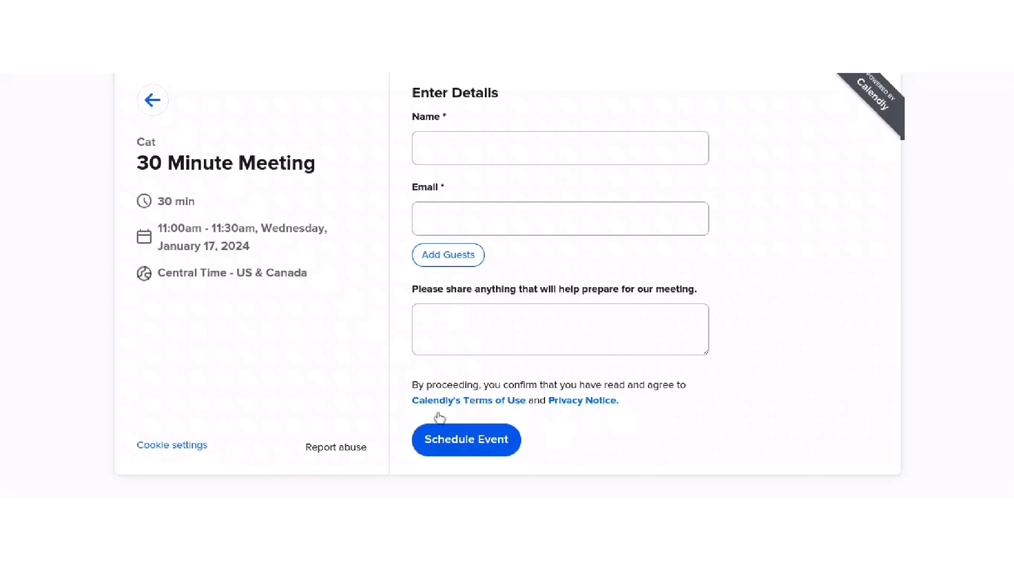
scroll(487, 425, up, 2)
scroll(515, 208, down, 2)
scroll(520, 270, up, 1)
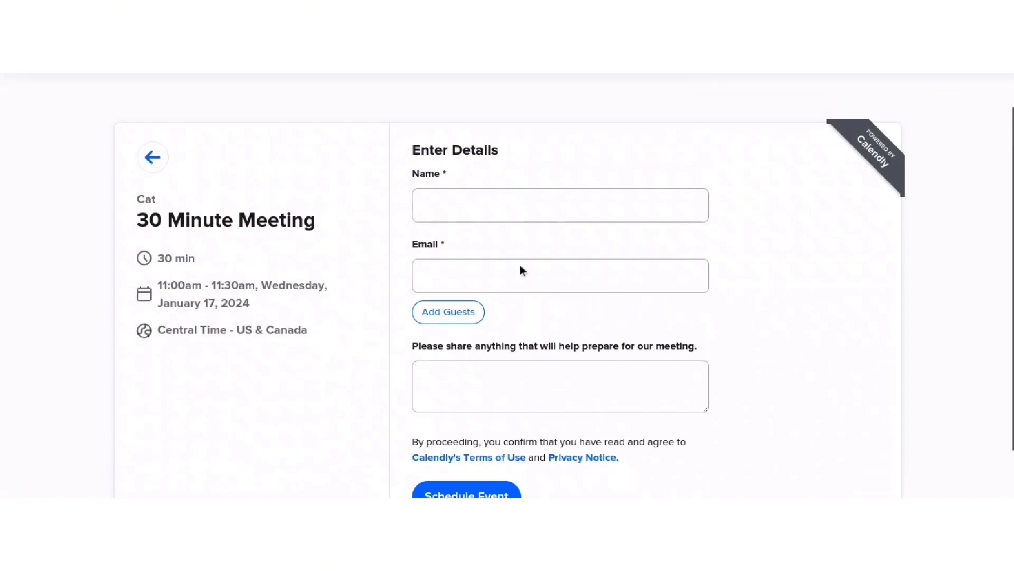
scroll(521, 270, up, 1)
scroll(508, 338, down, 2)
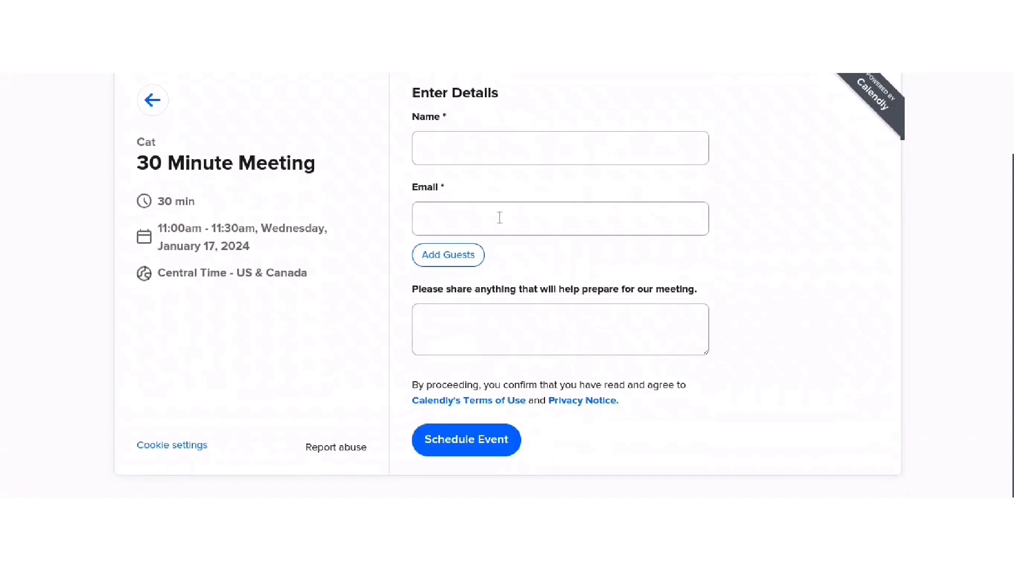
scroll(797, 284, up, 2)
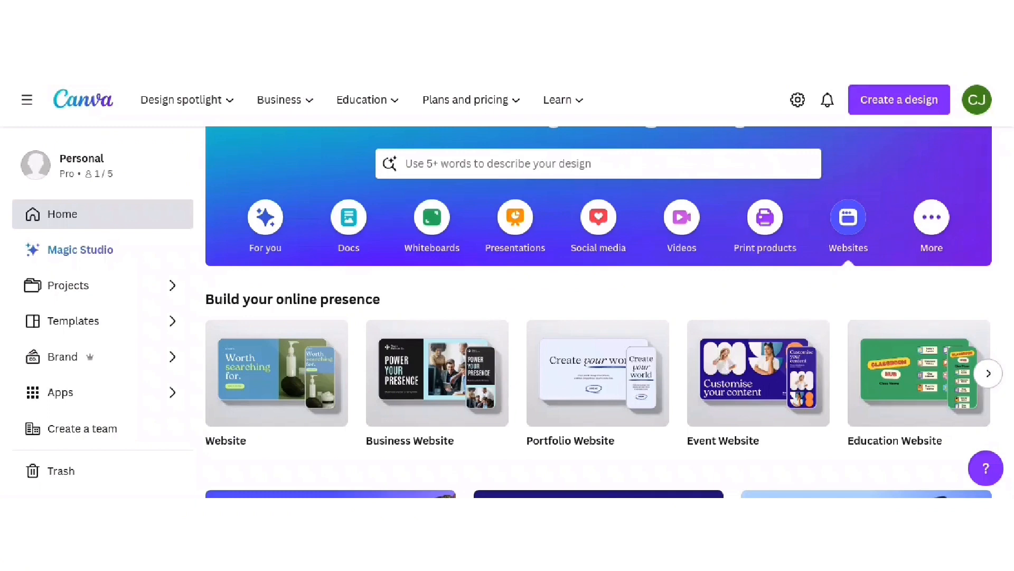
- Show Canva's website design options and scroll down to the Business Websites template row
click(881, 104)
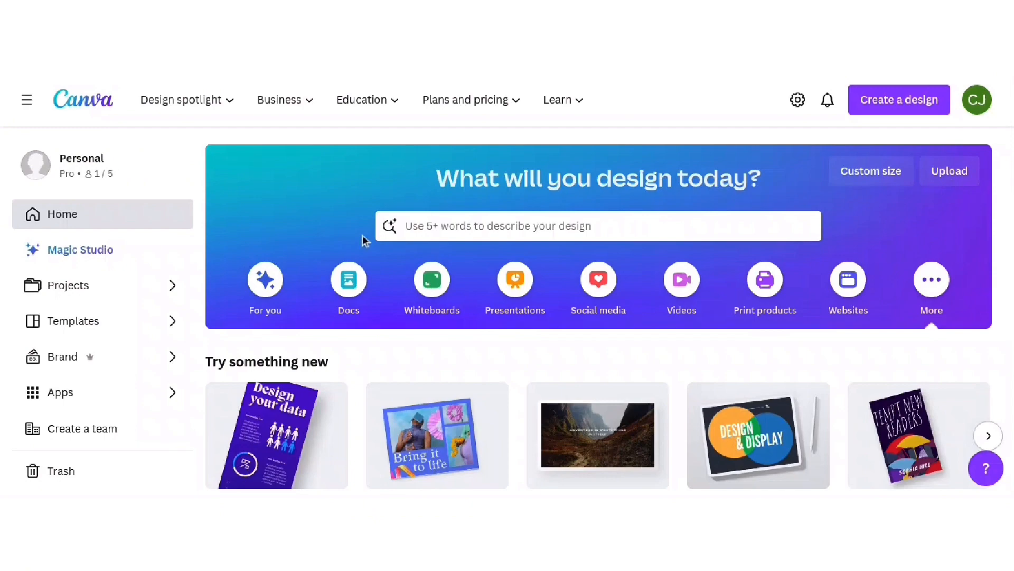
click(868, 294)
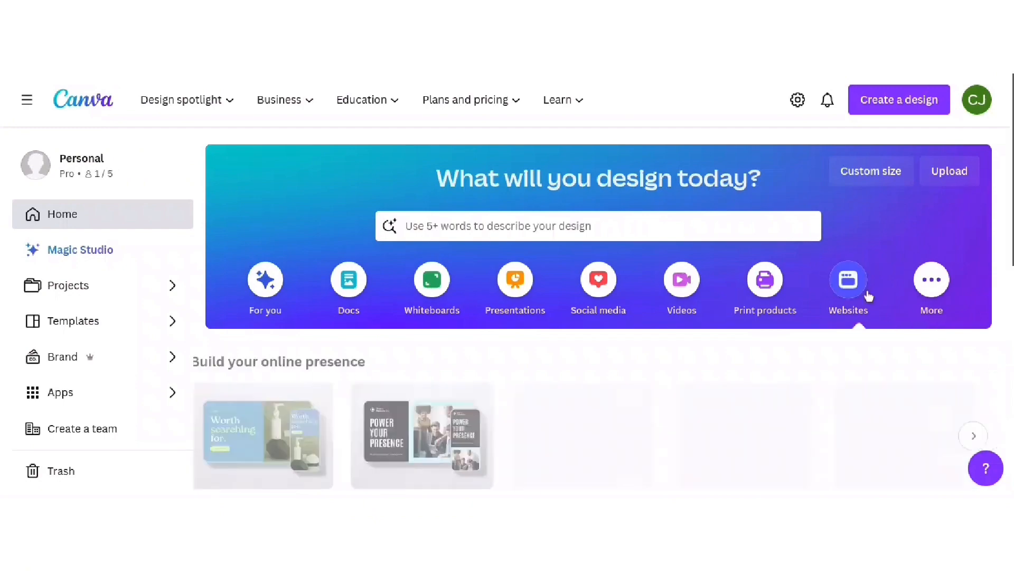
scroll(867, 294, down, 3)
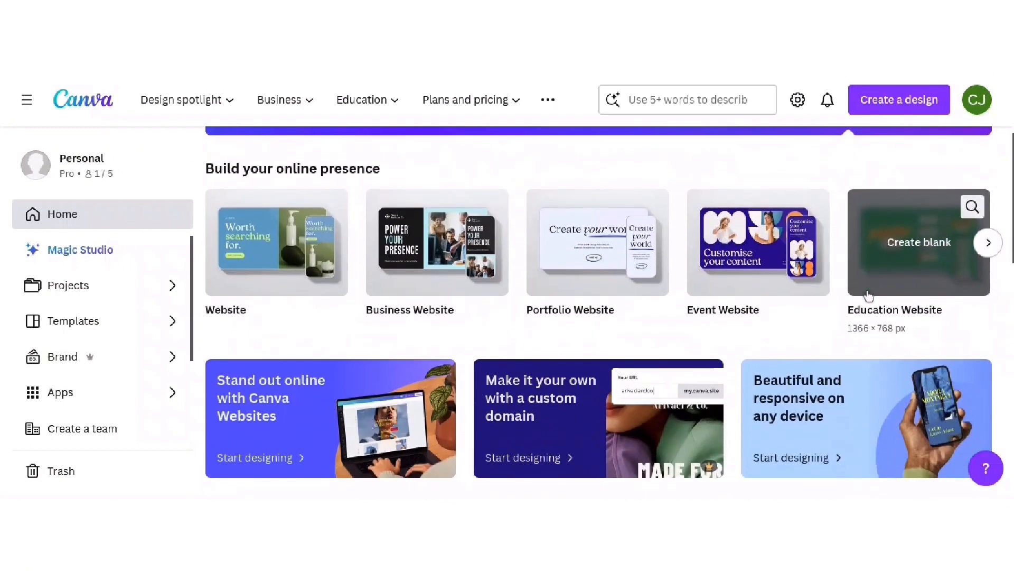
scroll(867, 294, down, 5)
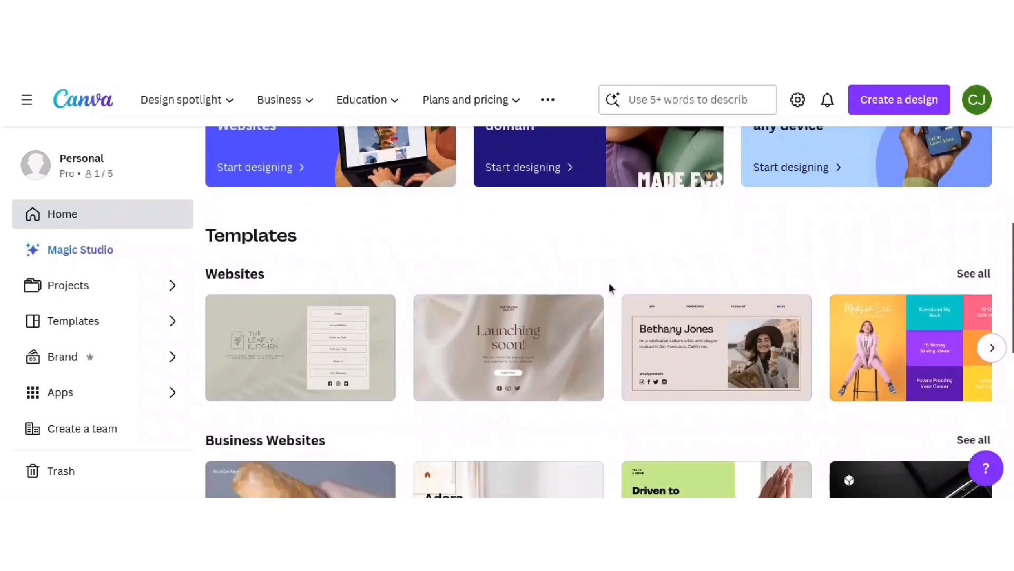
scroll(593, 317, down, 2)
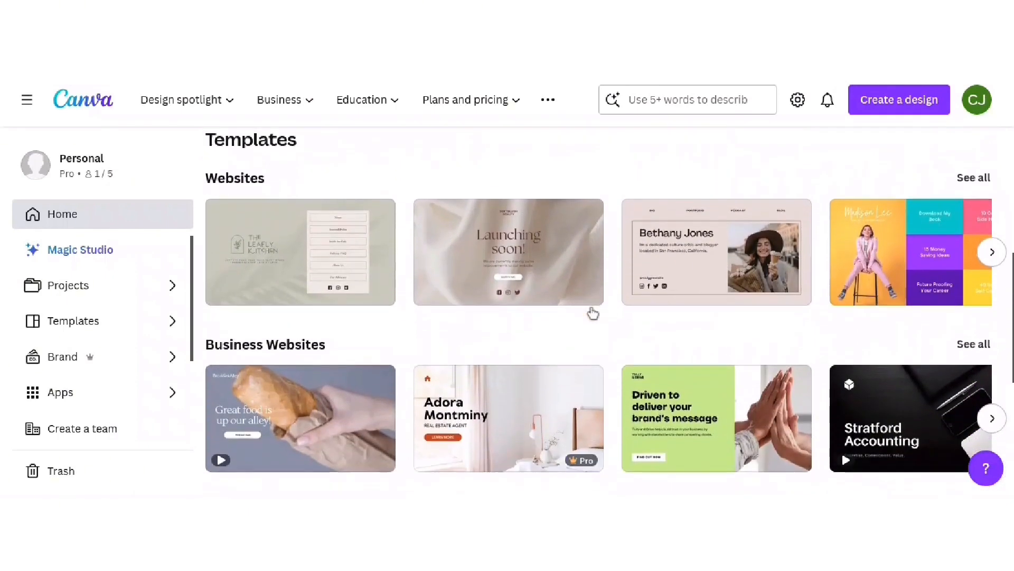
scroll(593, 313, down, 1)
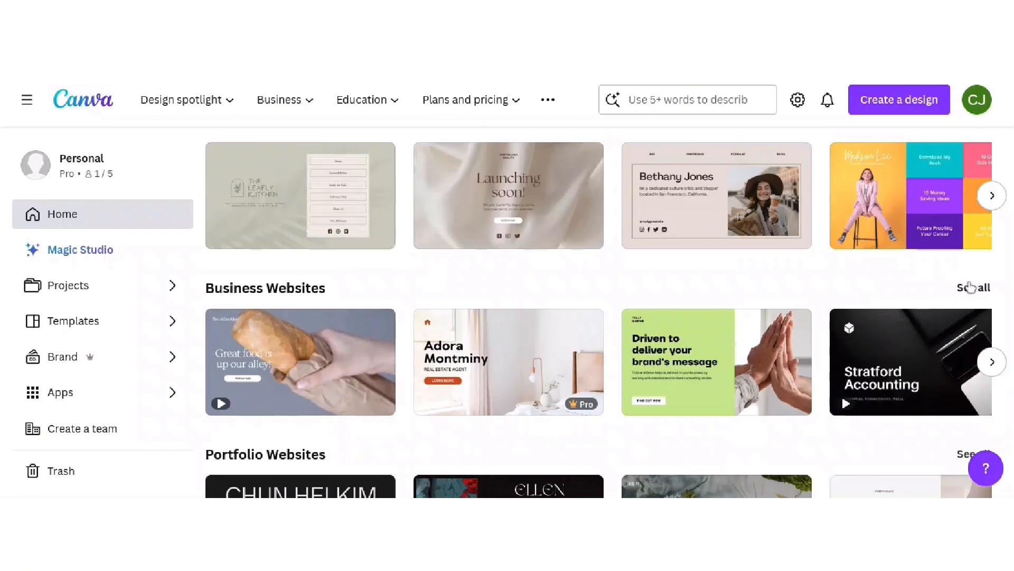
- Browse the full gallery of 190 Business Websites templates
click(971, 287)
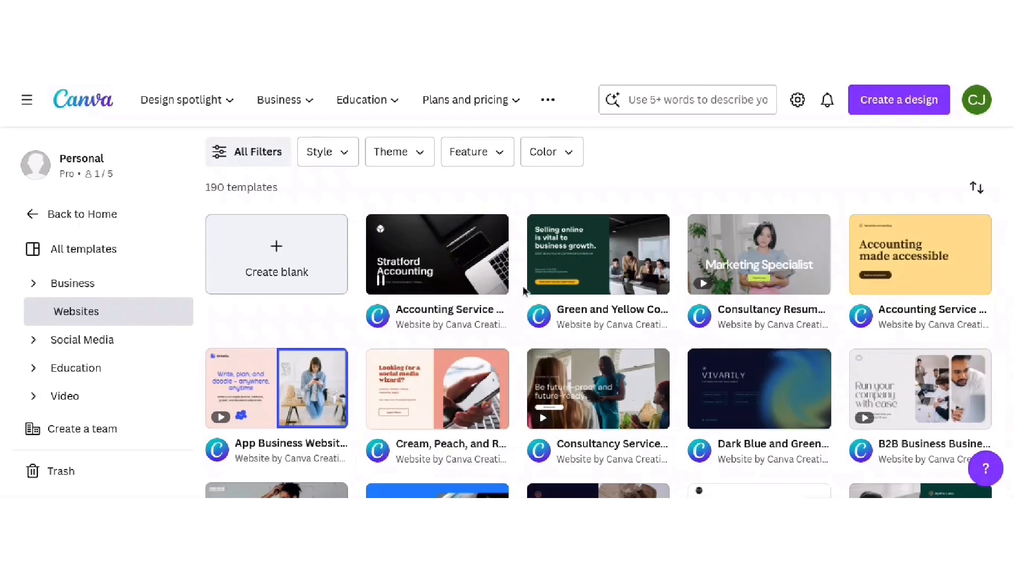
scroll(672, 242, down, 2)
scroll(673, 241, down, 5)
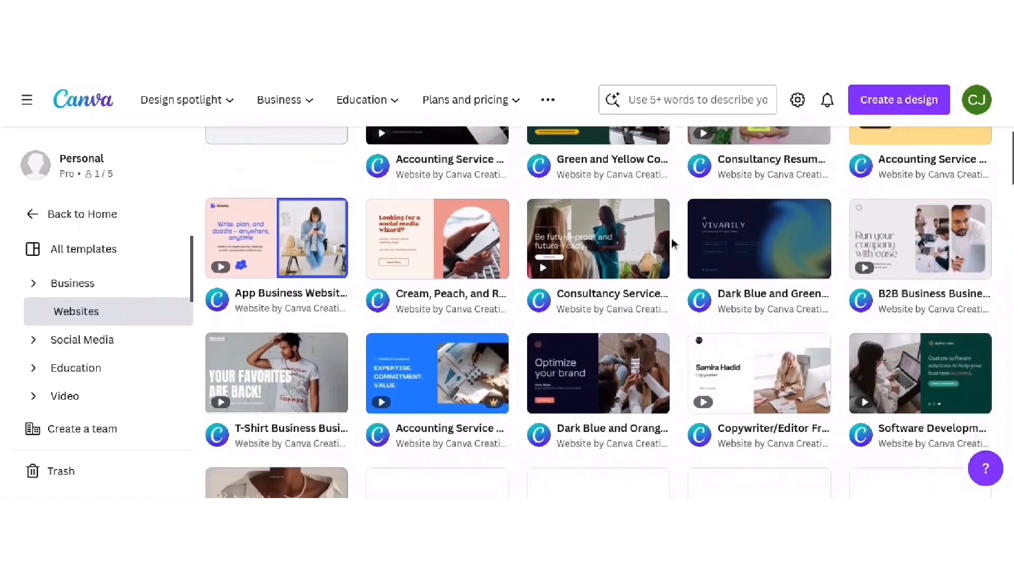
scroll(675, 243, down, 4)
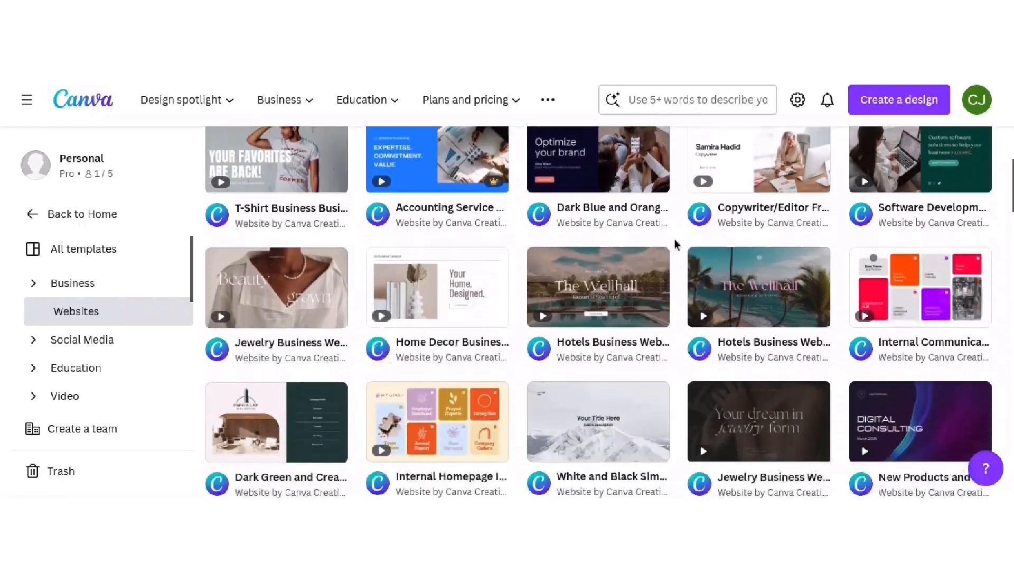
scroll(676, 250, down, 3)
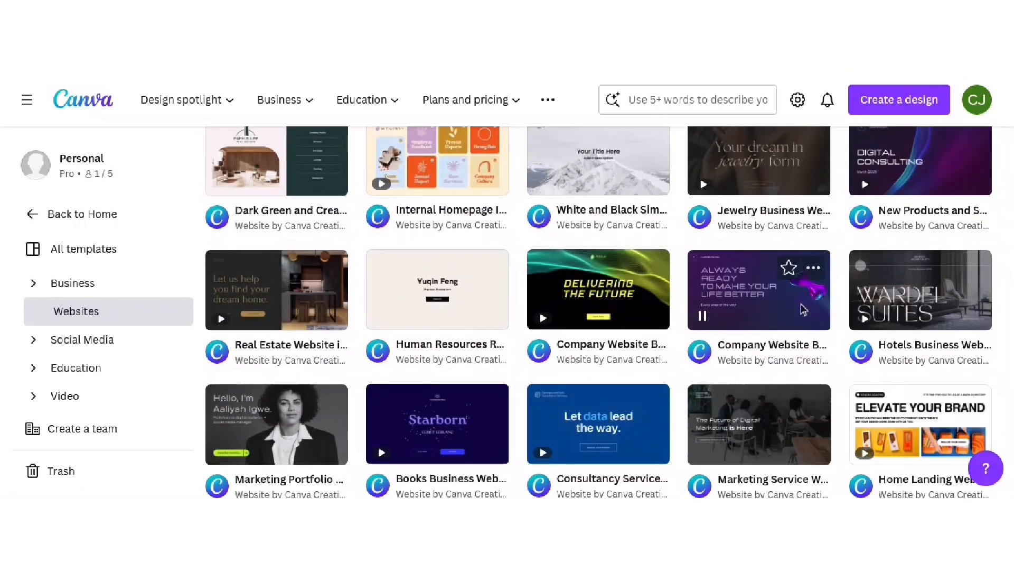
scroll(804, 309, up, 3)
scroll(583, 431, up, 6)
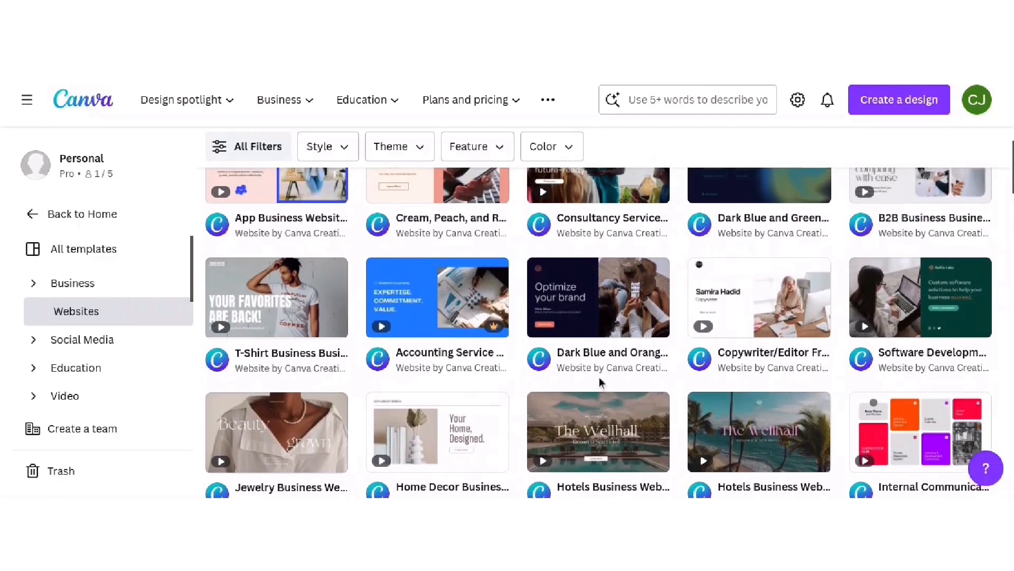
scroll(600, 381, up, 2)
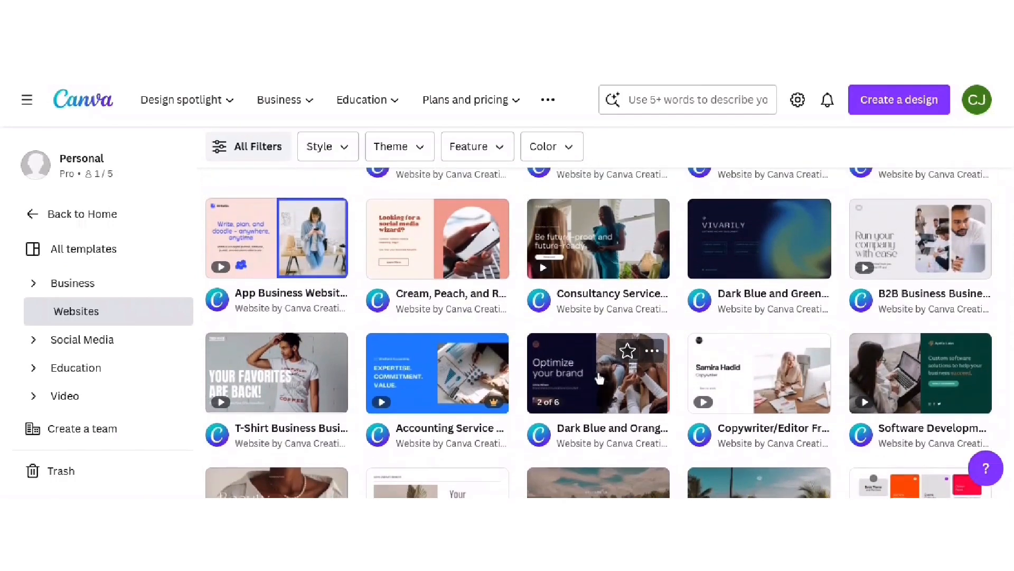
scroll(602, 372, up, 1)
scroll(601, 365, up, 5)
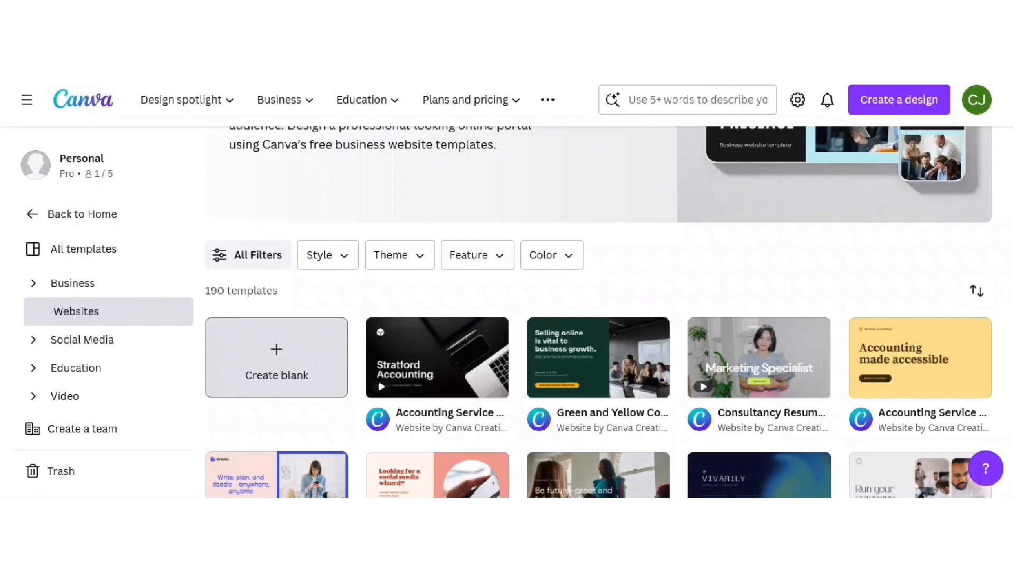
mouse_move(429, 366)
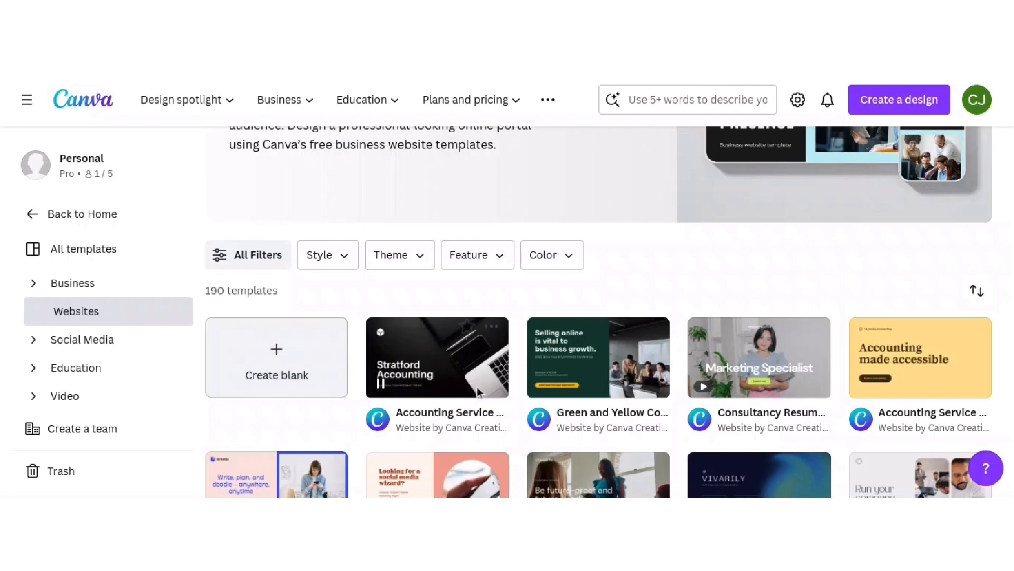
- Customize the black-and-white Stratford Accounting template into a new Home, Profile, Services, Clients, Contact website
click(429, 365)
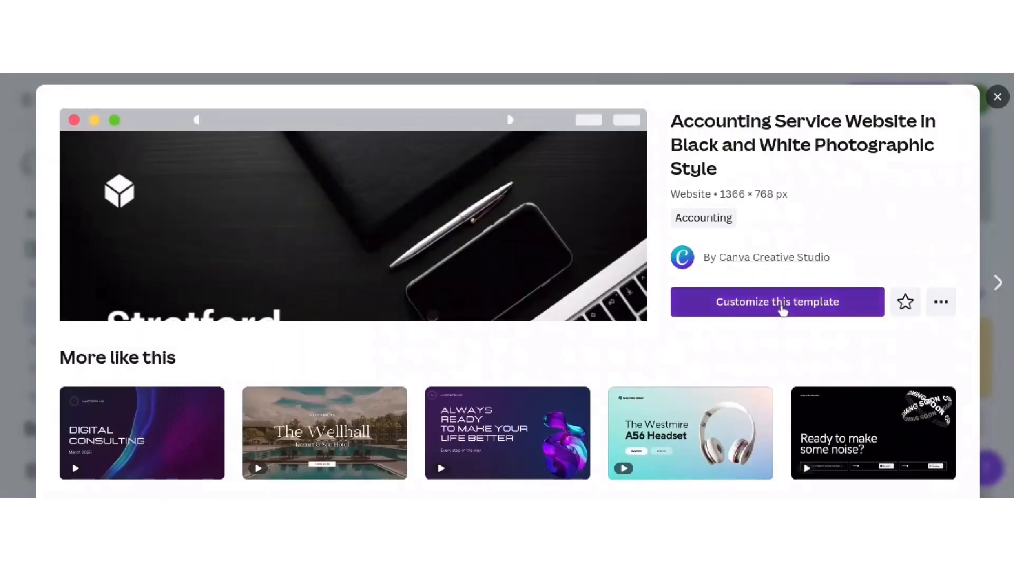
click(783, 309)
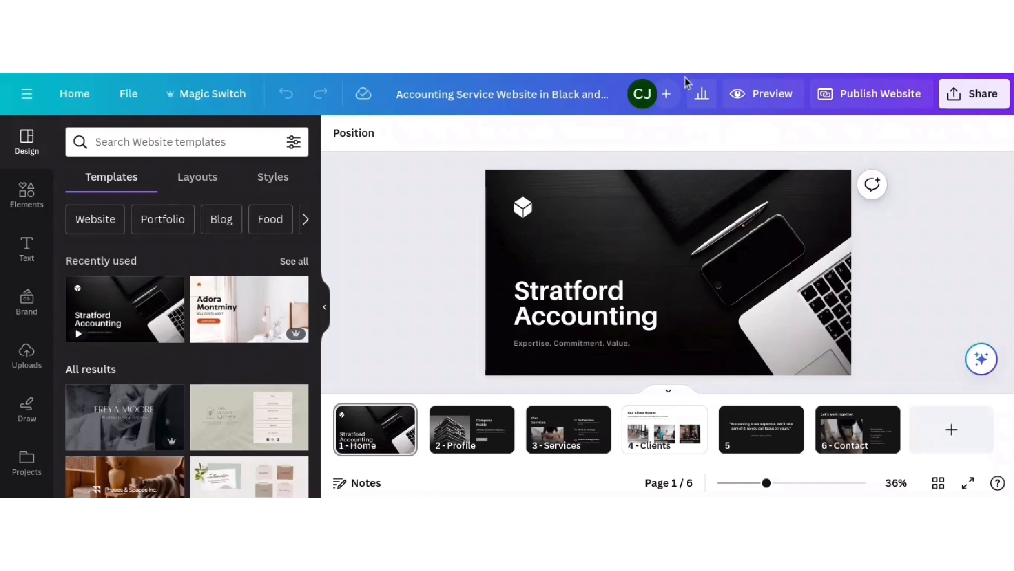
- Rename the design 'Wonderful Youtube Website' and open its website preview
click(544, 98)
key(ctrl+a)
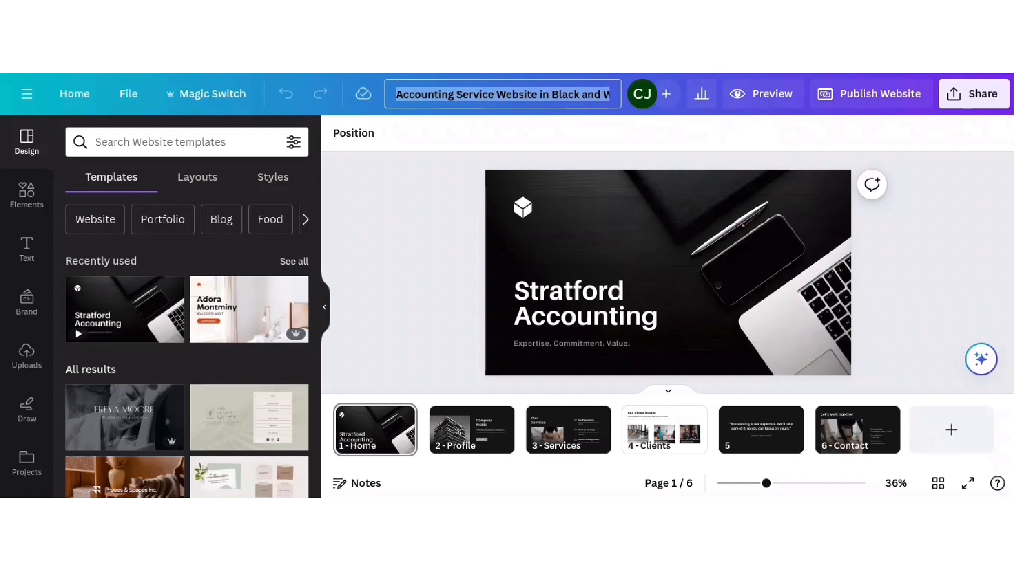
text(Wonderful Y)
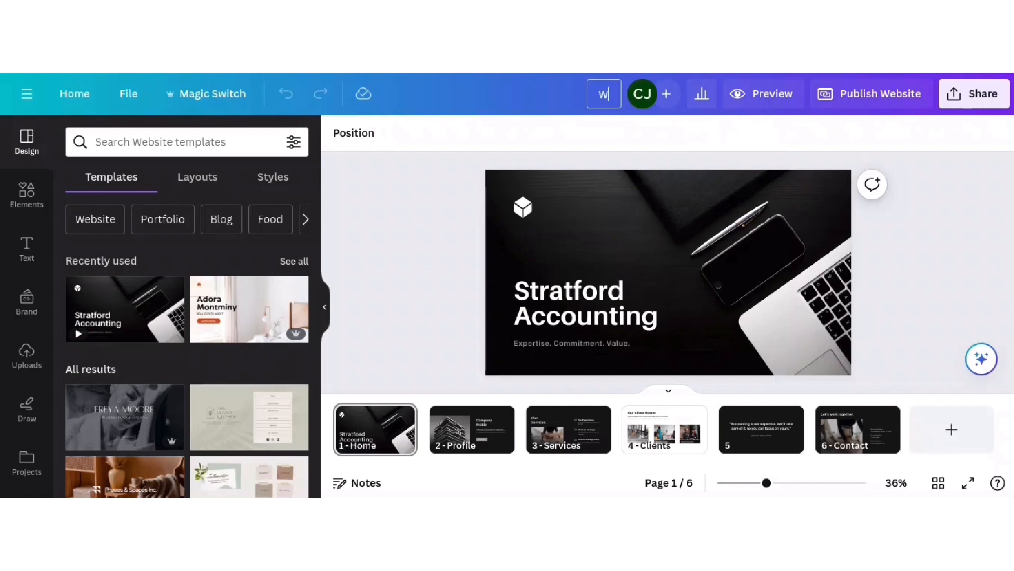
text(outube Website)
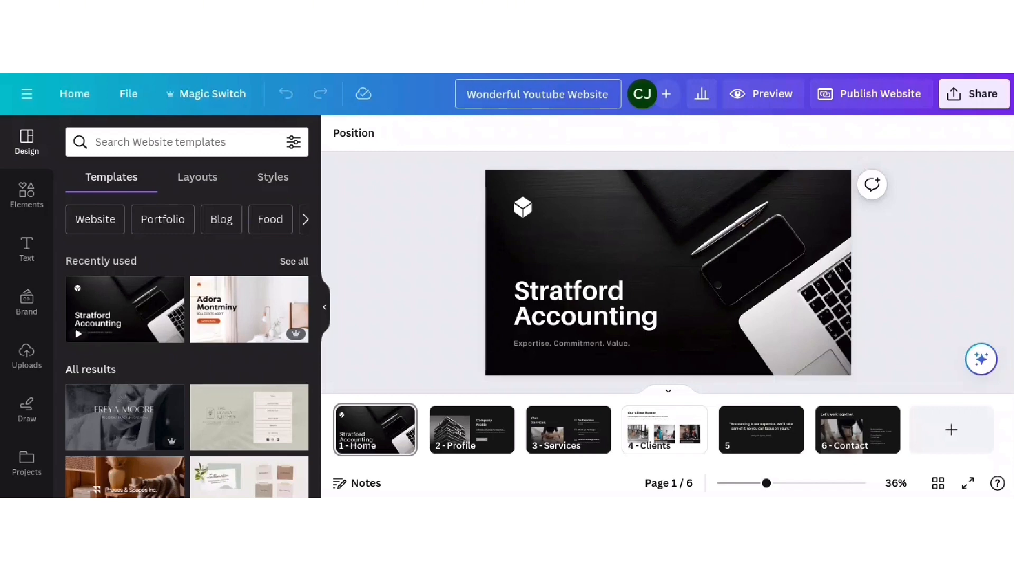
click(680, 124)
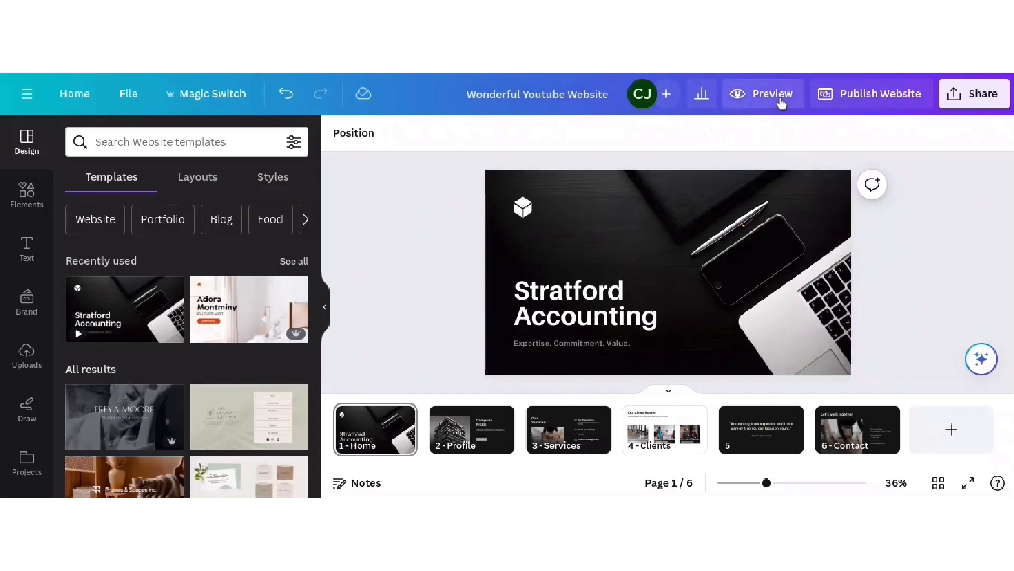
click(780, 100)
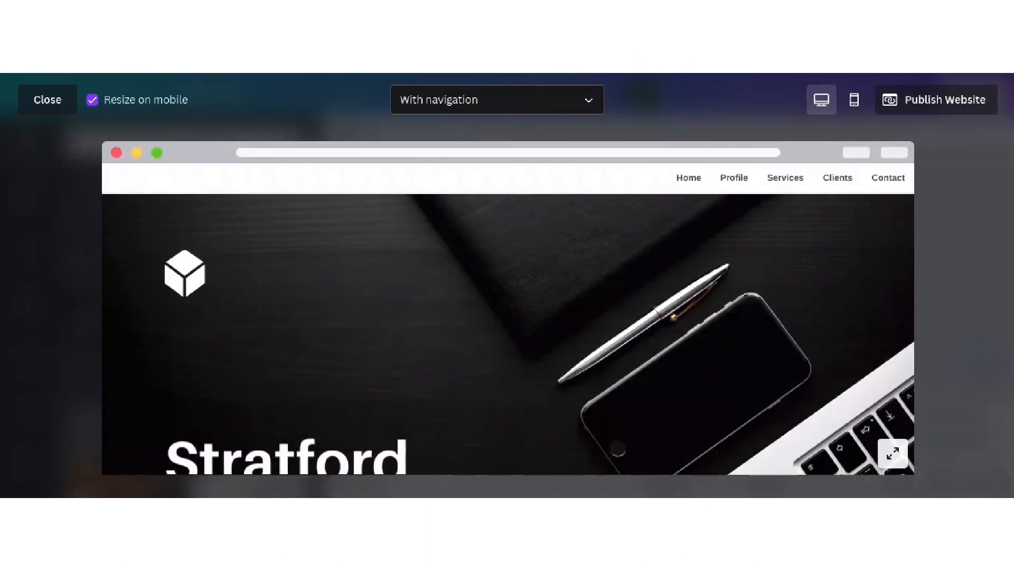
- Switch the desktop preview to Without navigation and back to With navigation, then scroll through the site
click(688, 185)
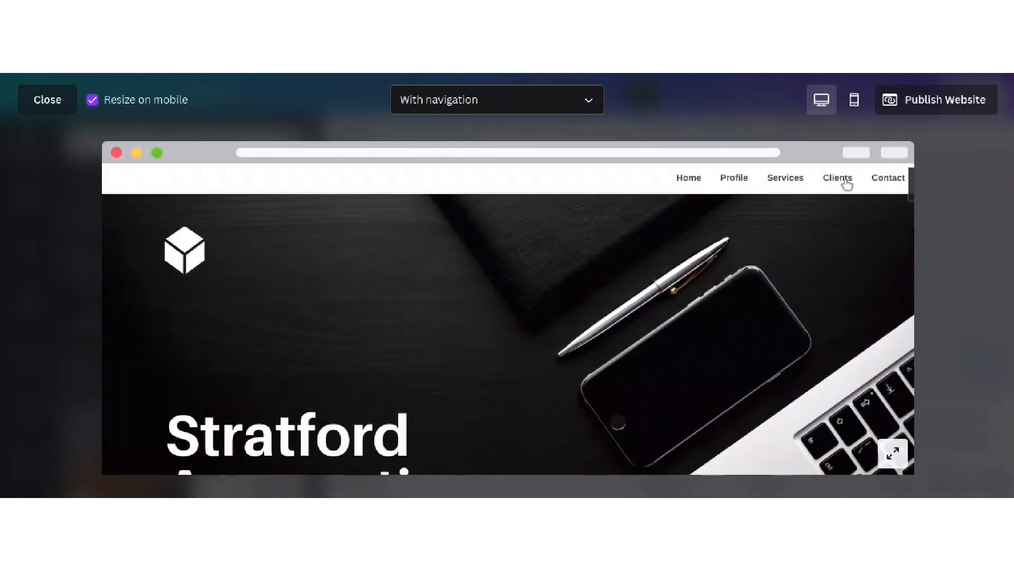
click(547, 108)
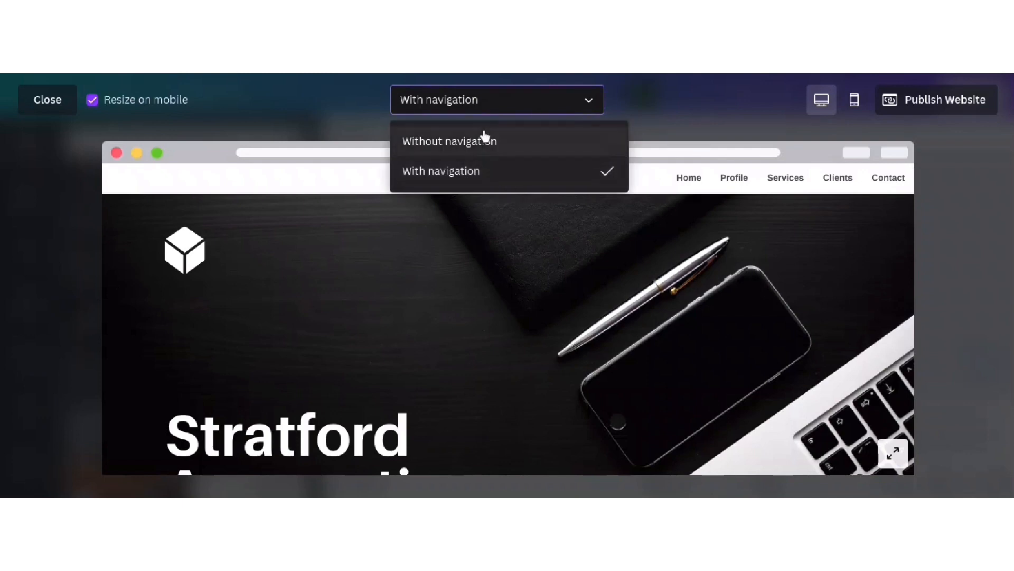
click(465, 142)
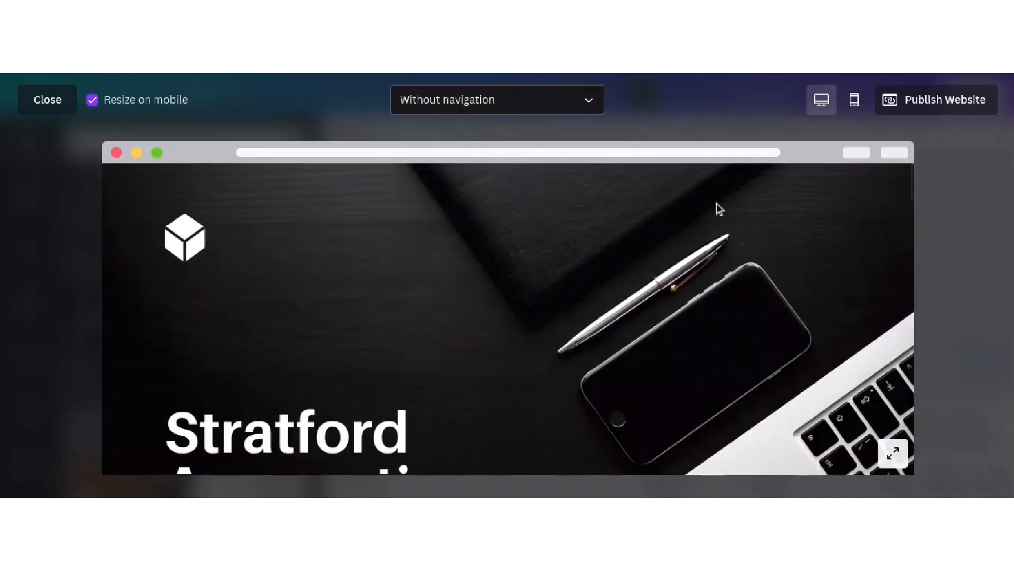
click(485, 104)
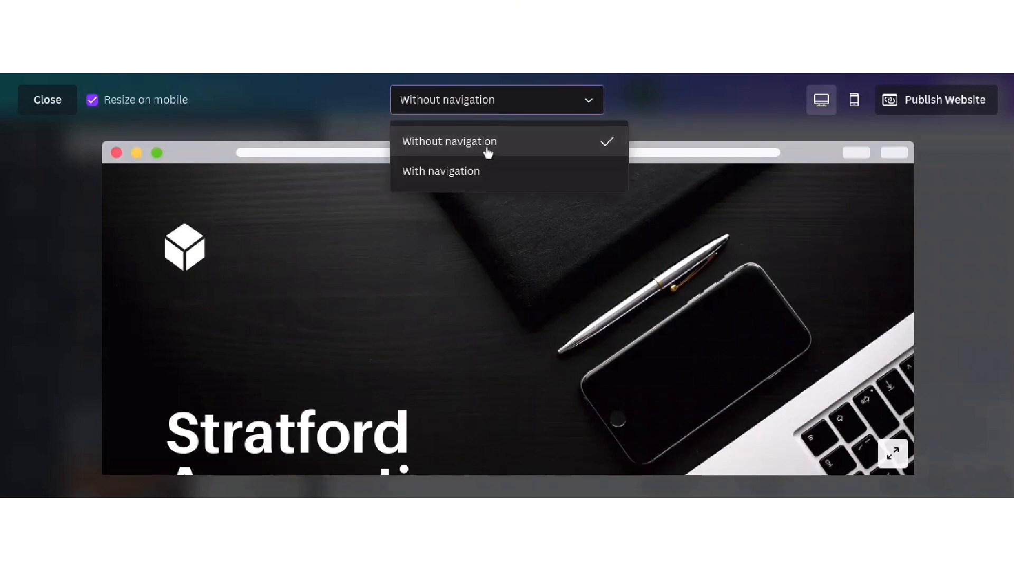
click(480, 173)
scroll(474, 304, down, 5)
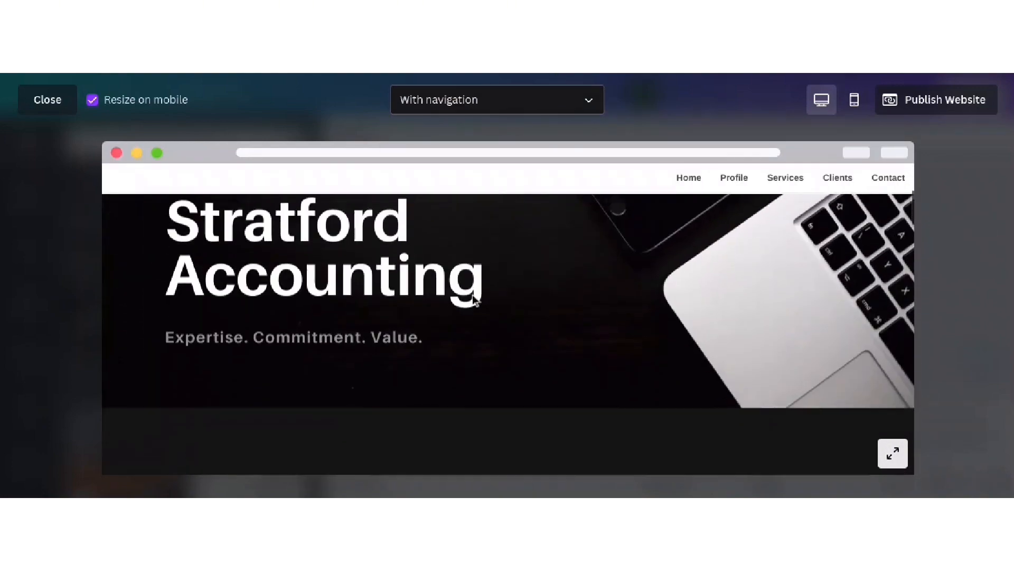
scroll(474, 300, down, 5)
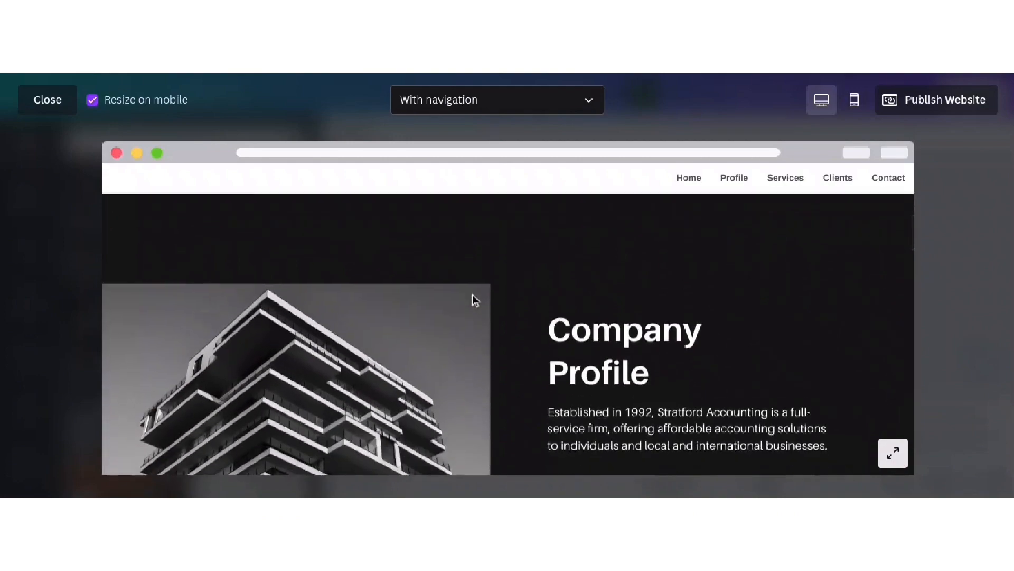
scroll(475, 300, down, 5)
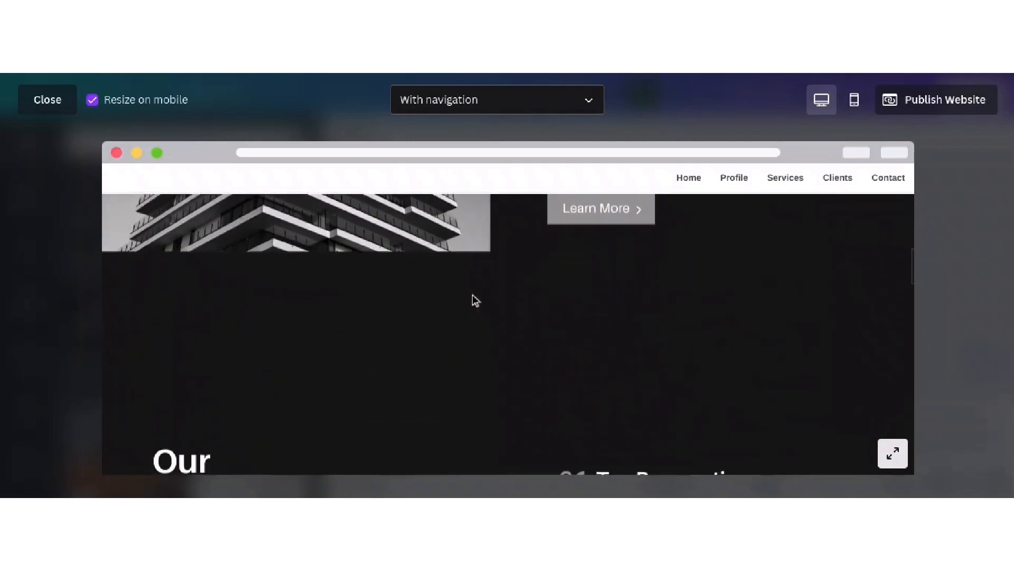
scroll(476, 301, down, 5)
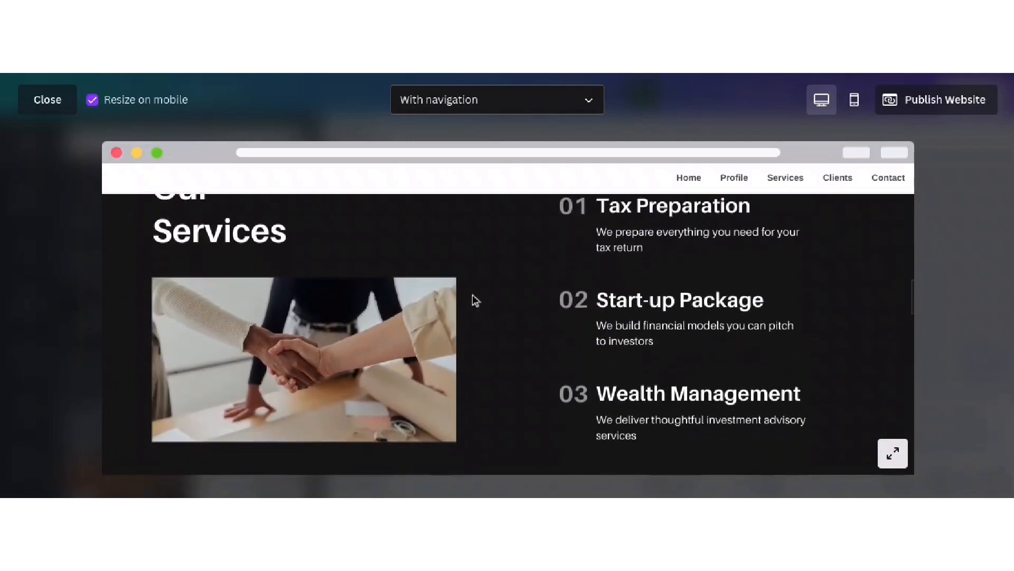
scroll(474, 298, down, 5)
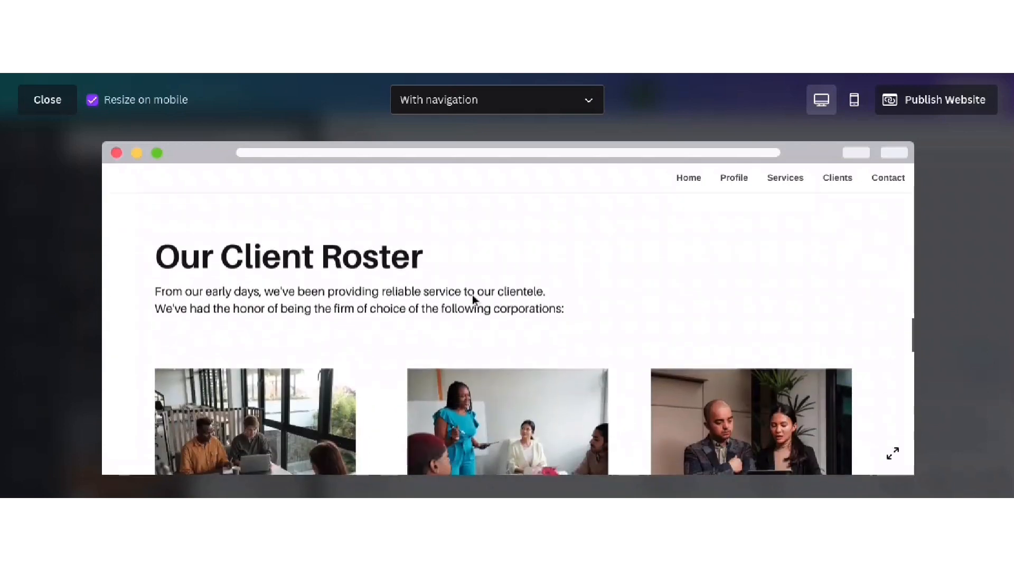
scroll(472, 295, down, 5)
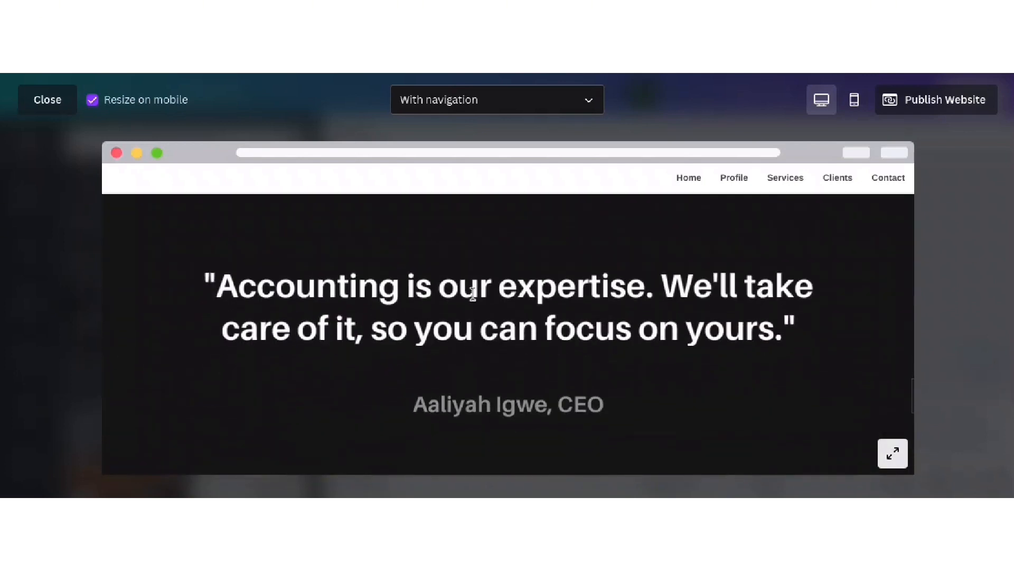
scroll(473, 294, down, 8)
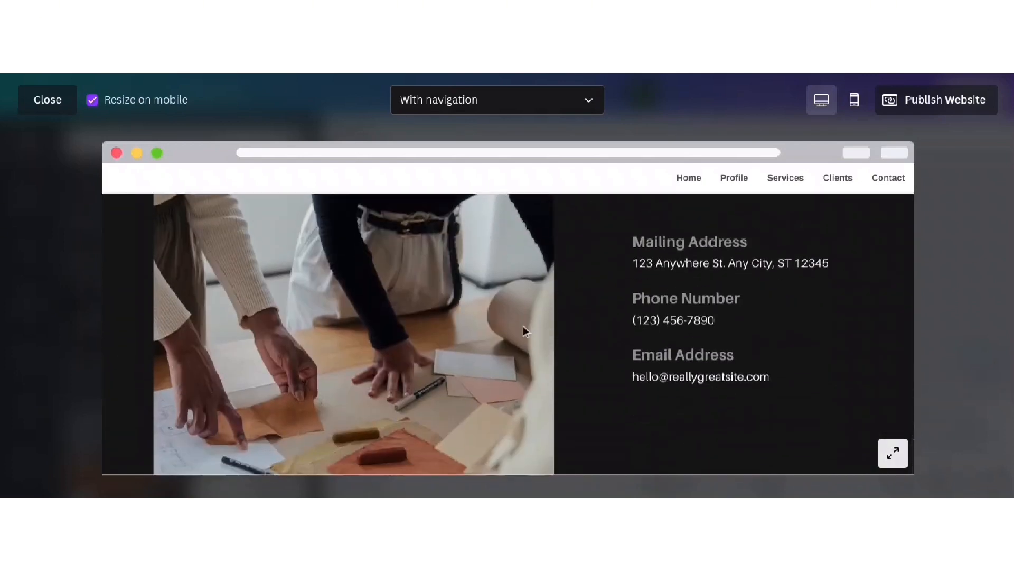
- Scroll through the Mobile preview, then close the preview to return to the editor
click(855, 101)
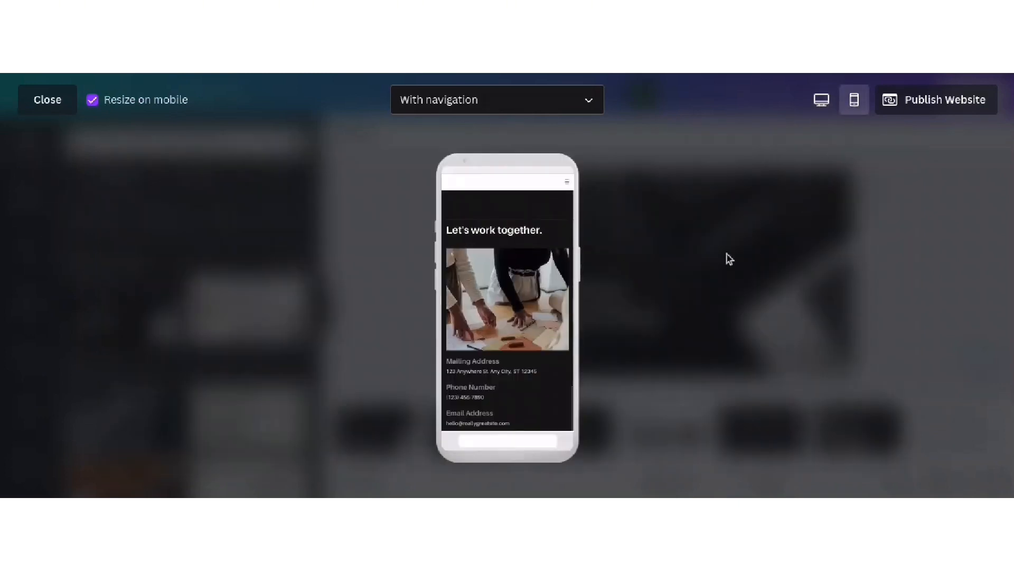
scroll(493, 263, up, 10)
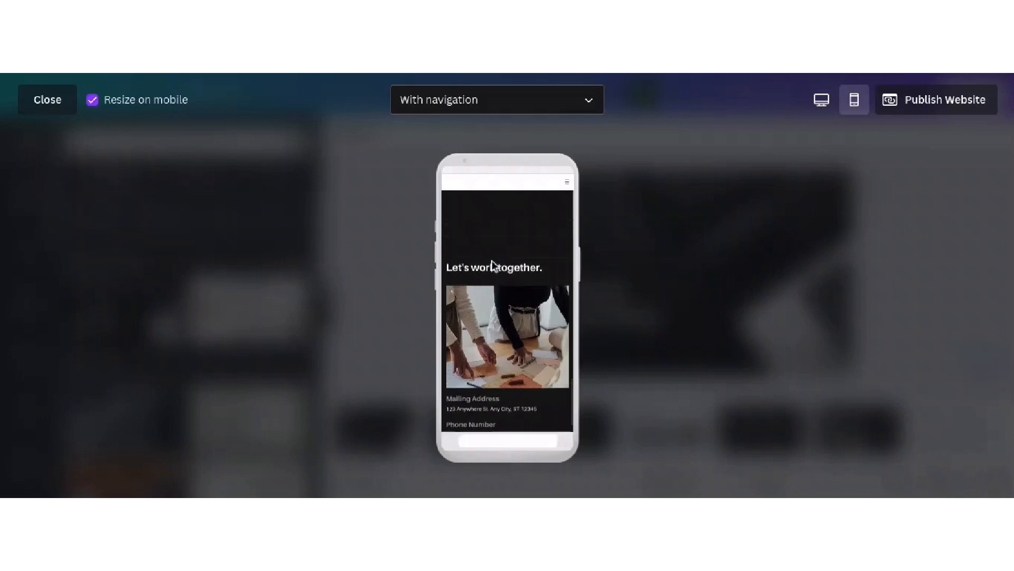
scroll(492, 261, up, 10)
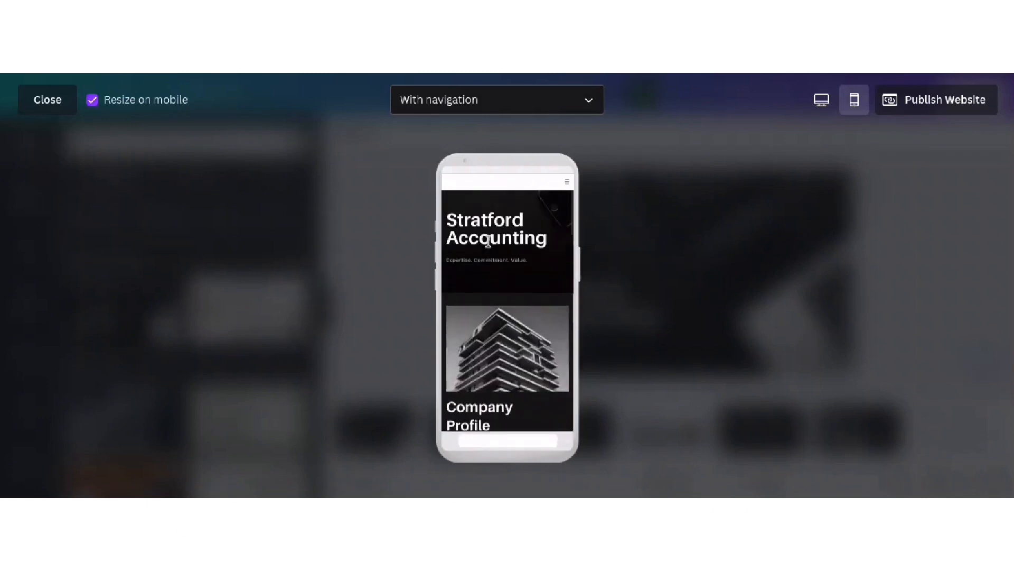
scroll(489, 241, down, 8)
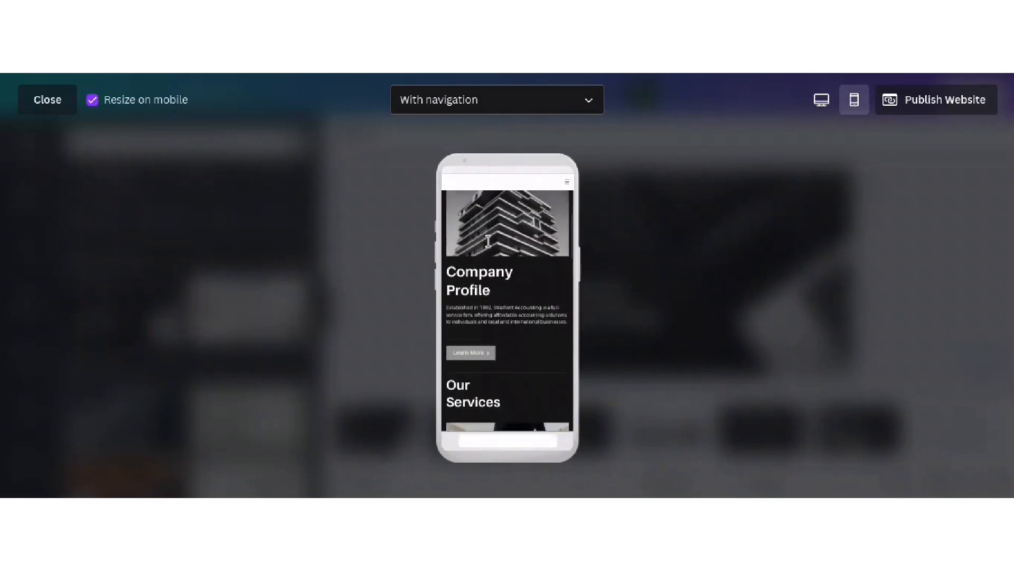
scroll(488, 241, down, 10)
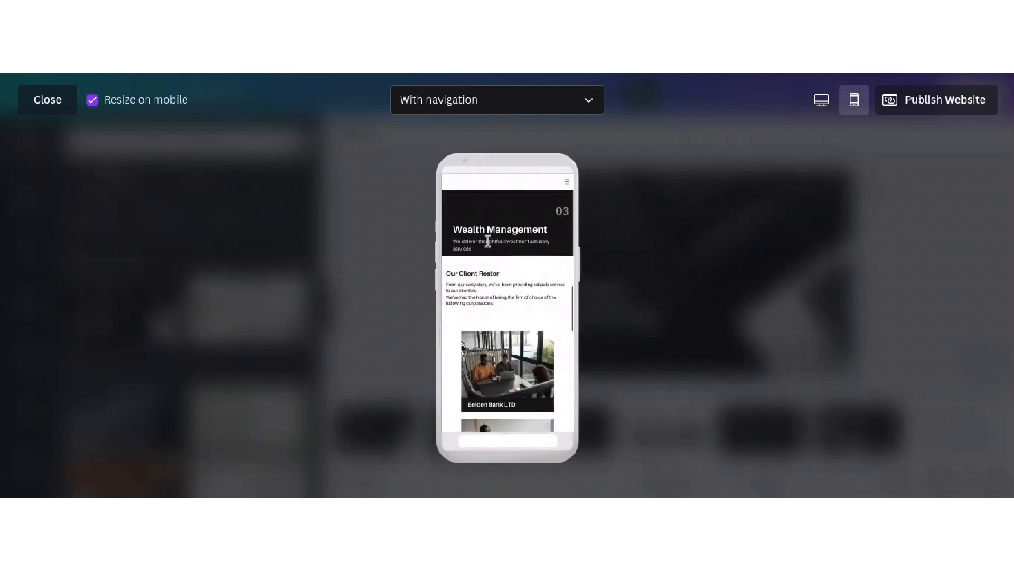
scroll(488, 241, down, 2)
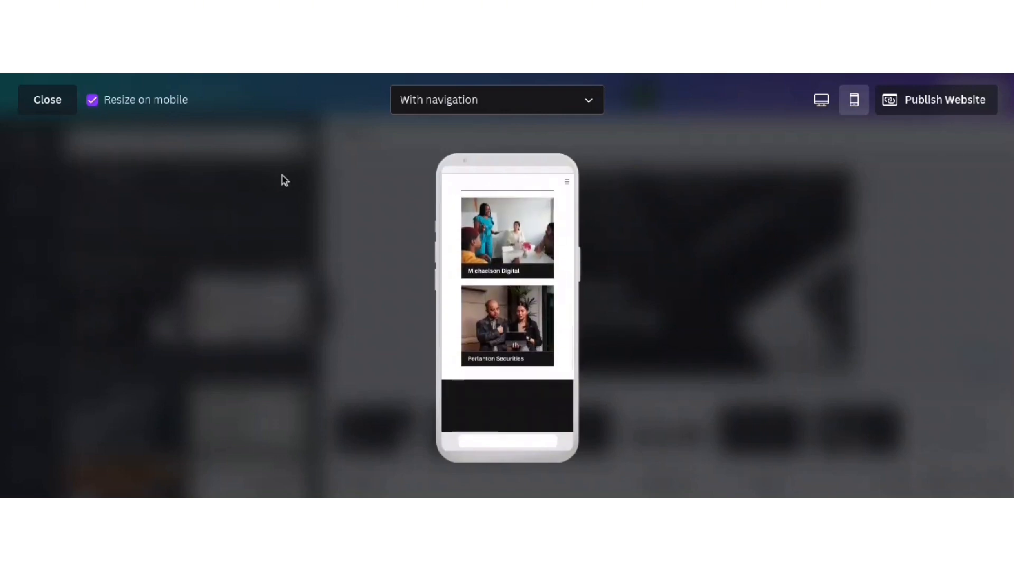
click(48, 100)
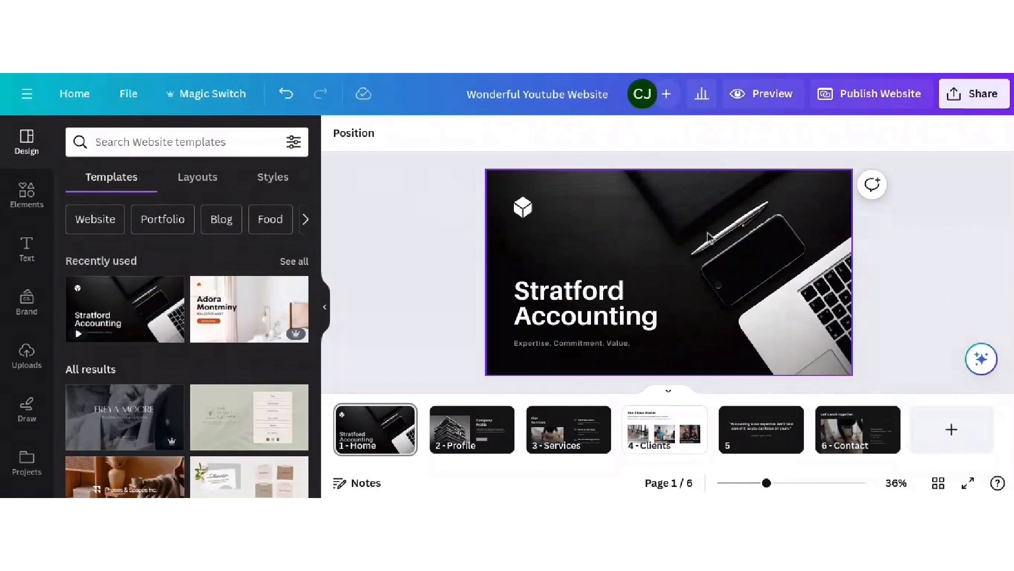
click(628, 307)
click(729, 231)
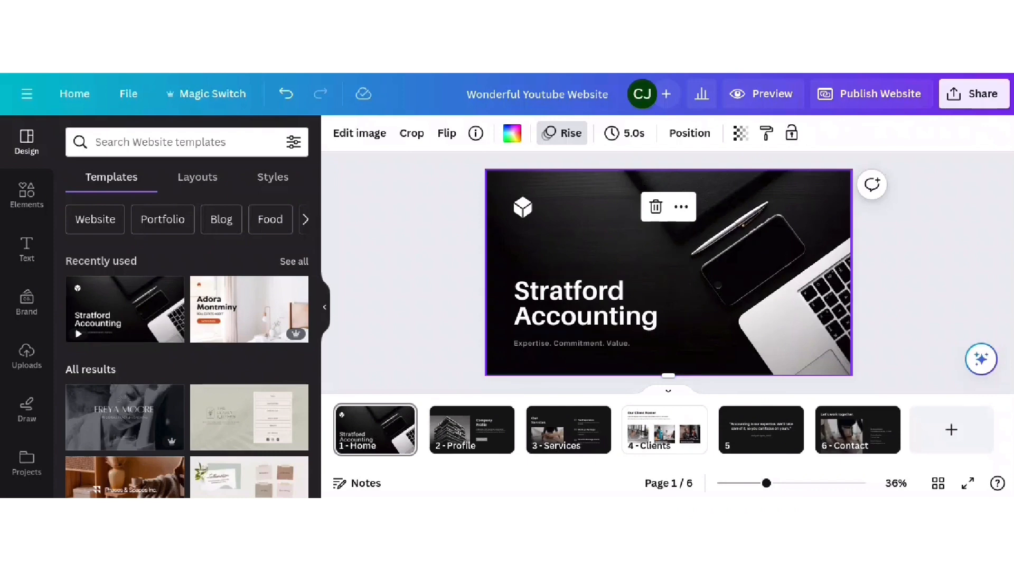
- Search the Elements library for office photos and show all matching photos
click(150, 149)
text(office)
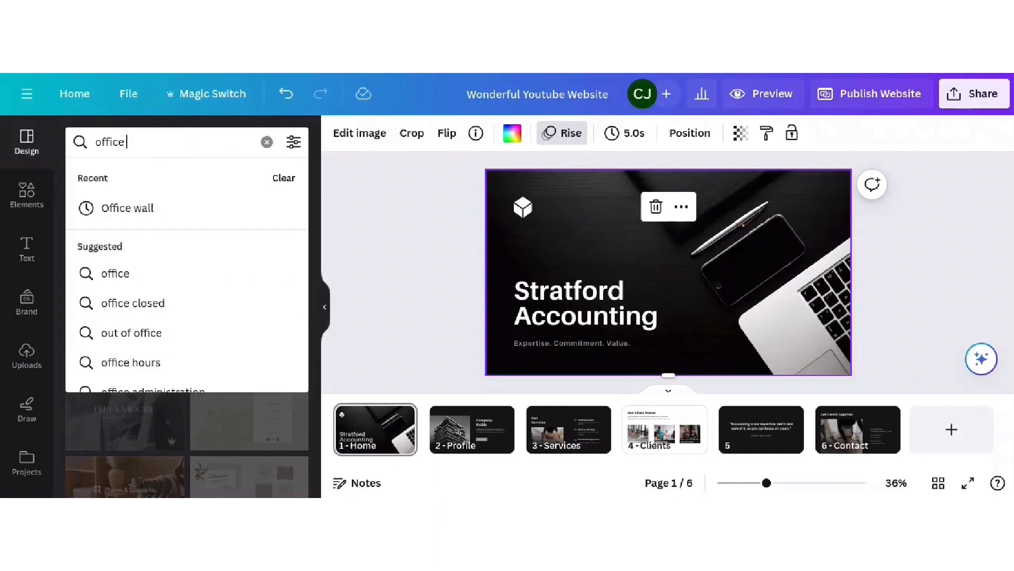
click(26, 195)
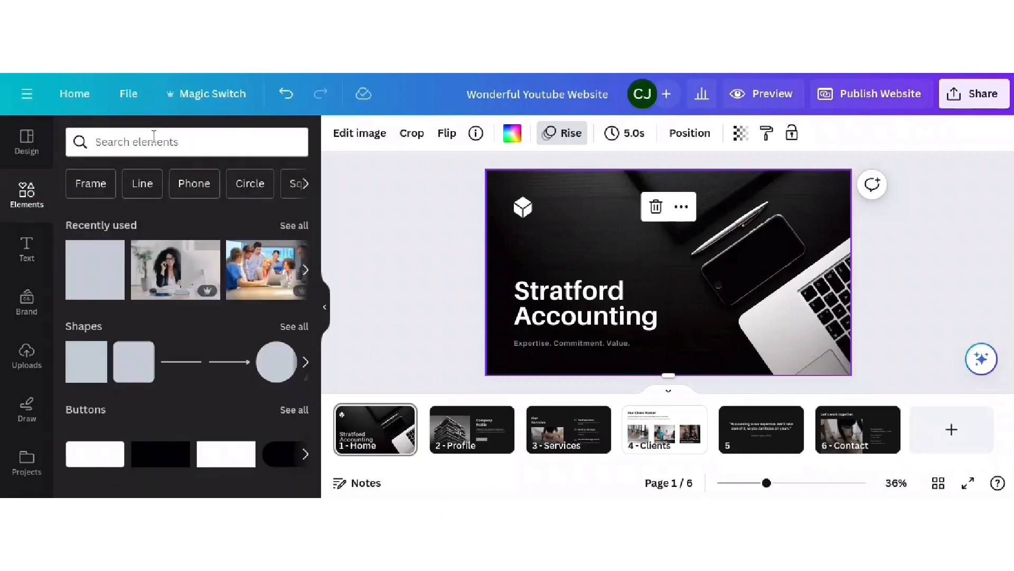
click(153, 137)
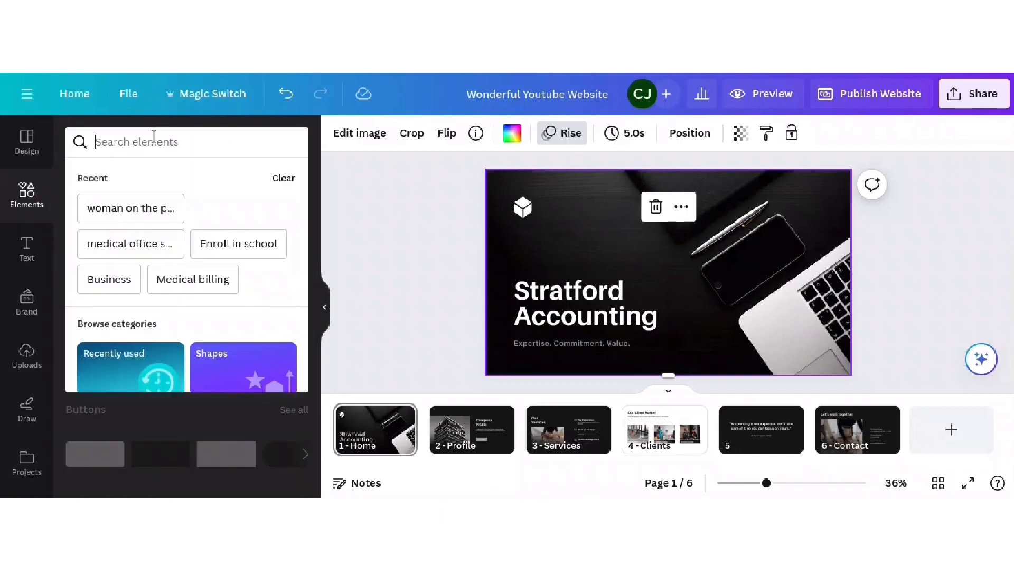
text(off)
key(BackSpace)
key(BackSpace)
key(BackSpace)
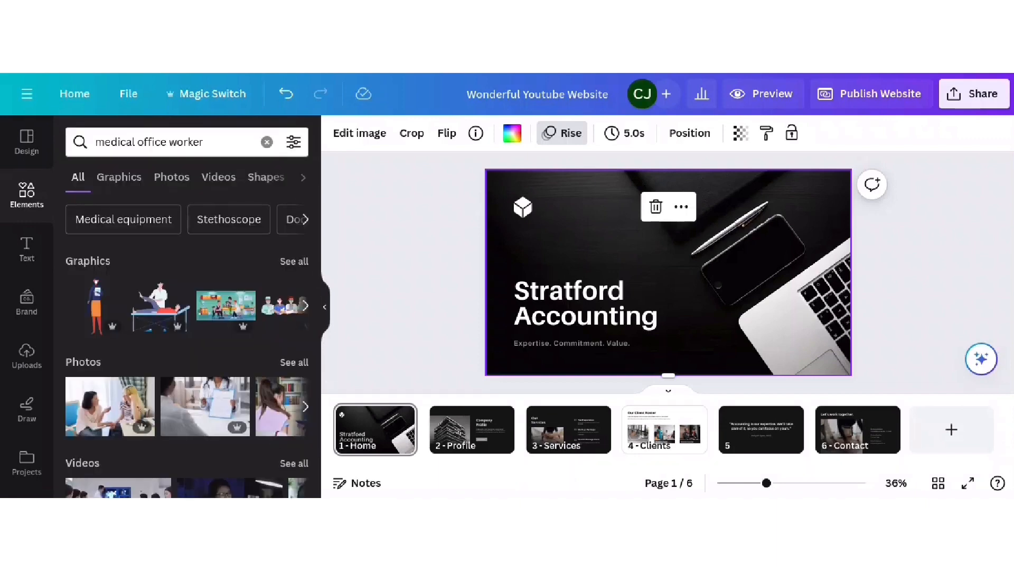
click(294, 362)
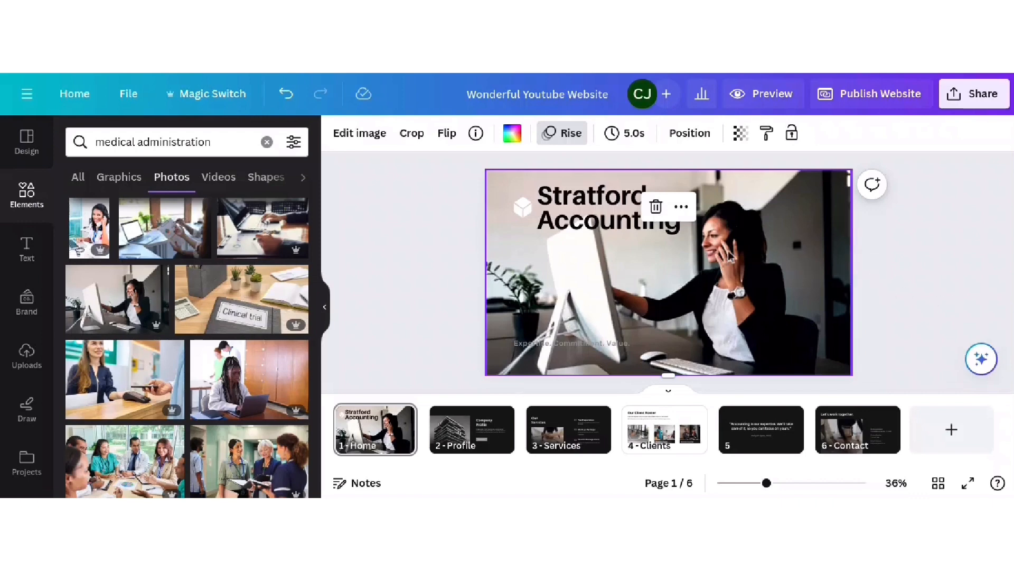
- Delete the small cube logo beside the Stratford Accounting title and bring up the uploaded images
click(605, 222)
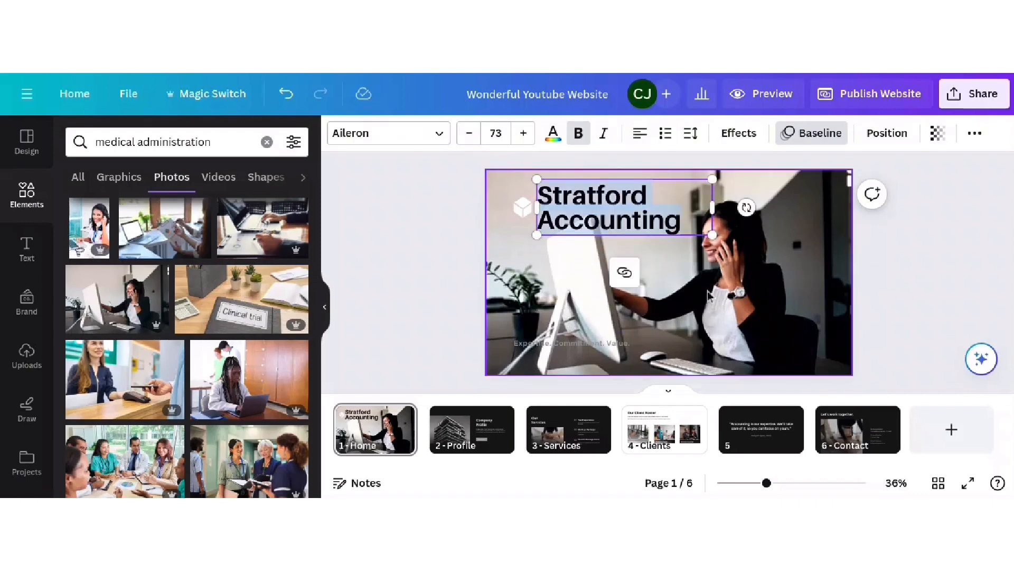
click(616, 252)
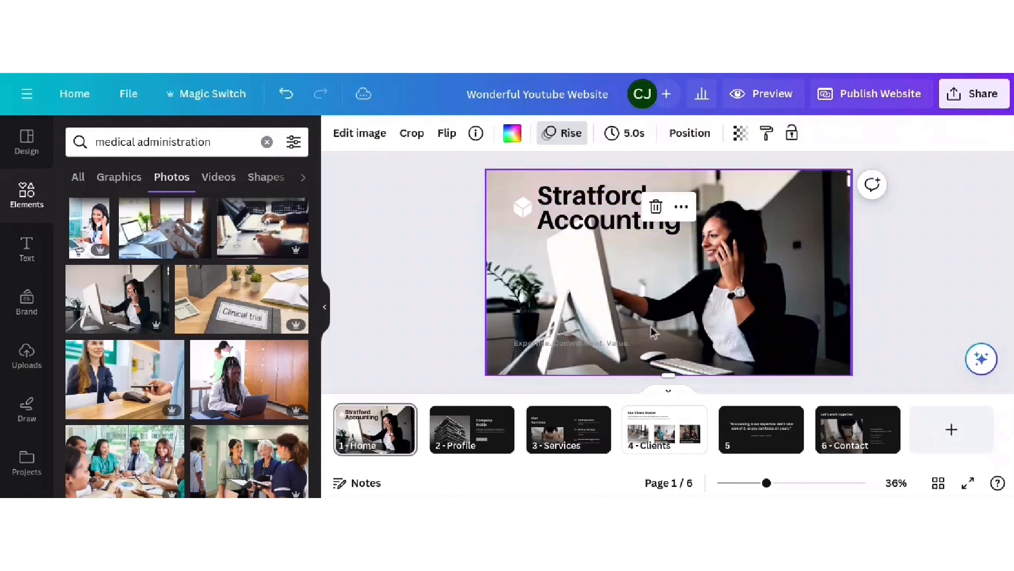
click(522, 208)
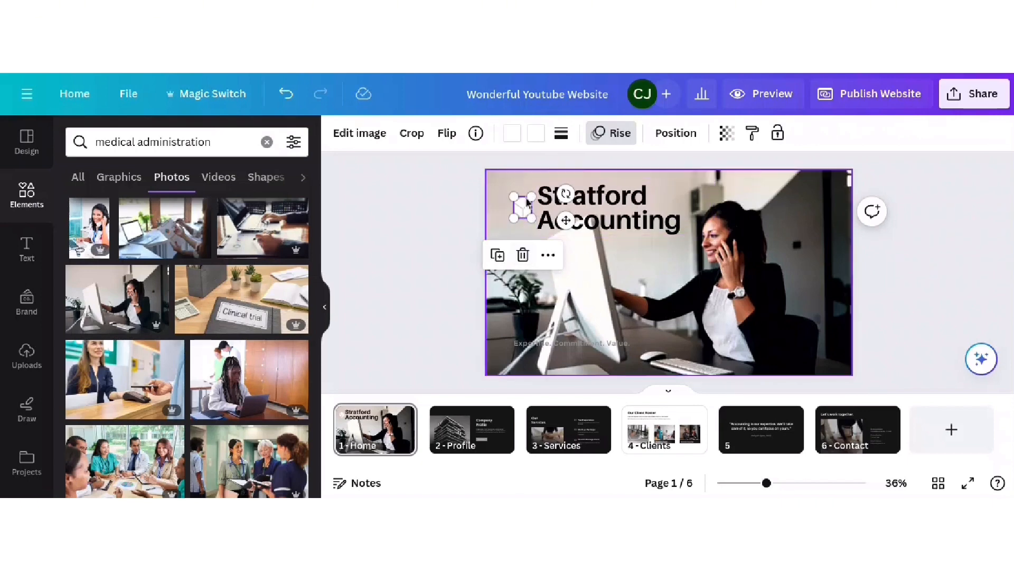
click(523, 255)
click(23, 357)
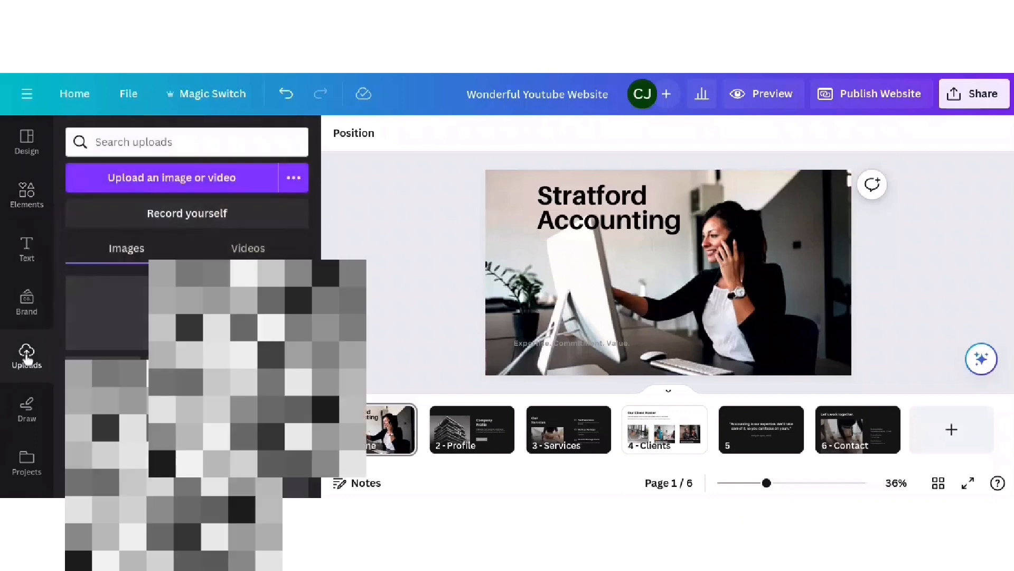
- Add the uploaded cartoon 'The Wonderful' logo, shrink it, and place it in the top-left corner
click(110, 325)
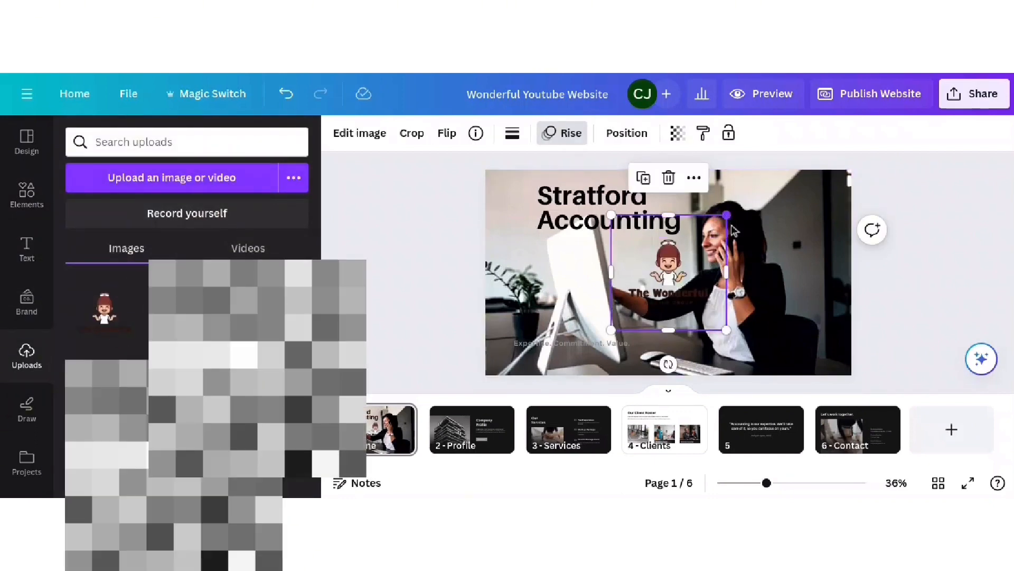
drag(719, 228, 508, 197)
click(455, 264)
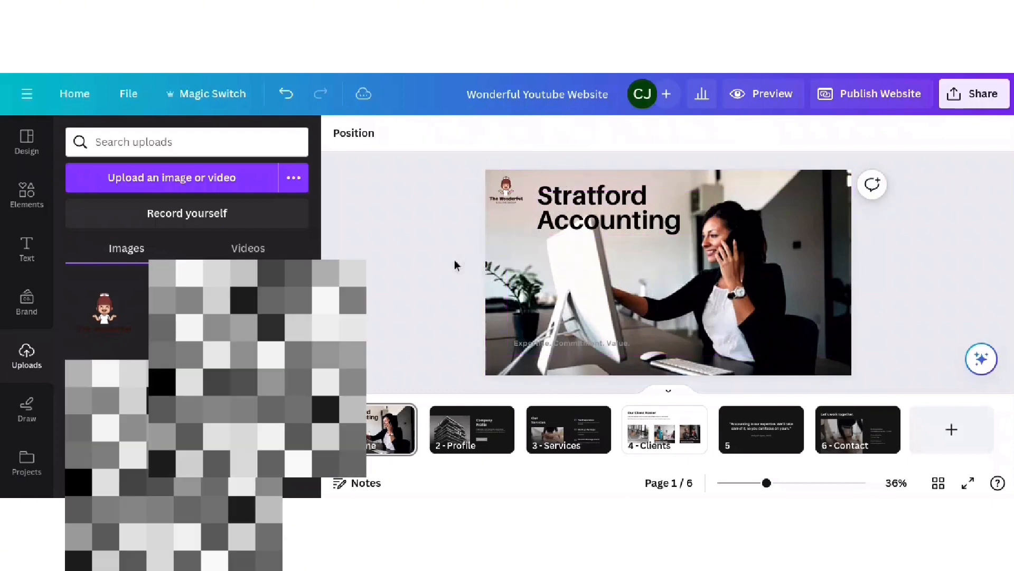
- Replace the home title with 'The Wonderful Billing Group', resize its box into two lines, and move it lower
click(640, 182)
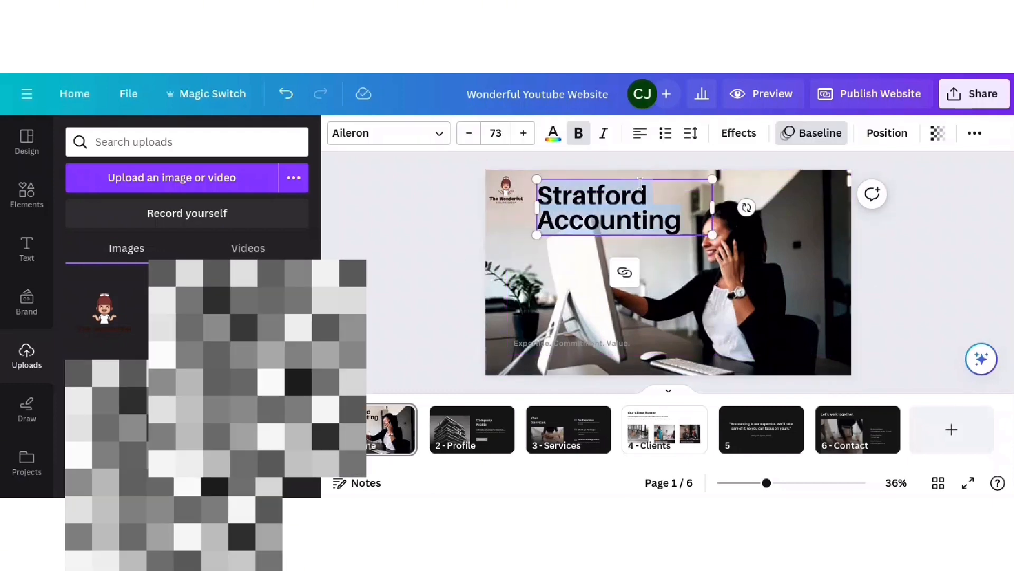
text(Th)
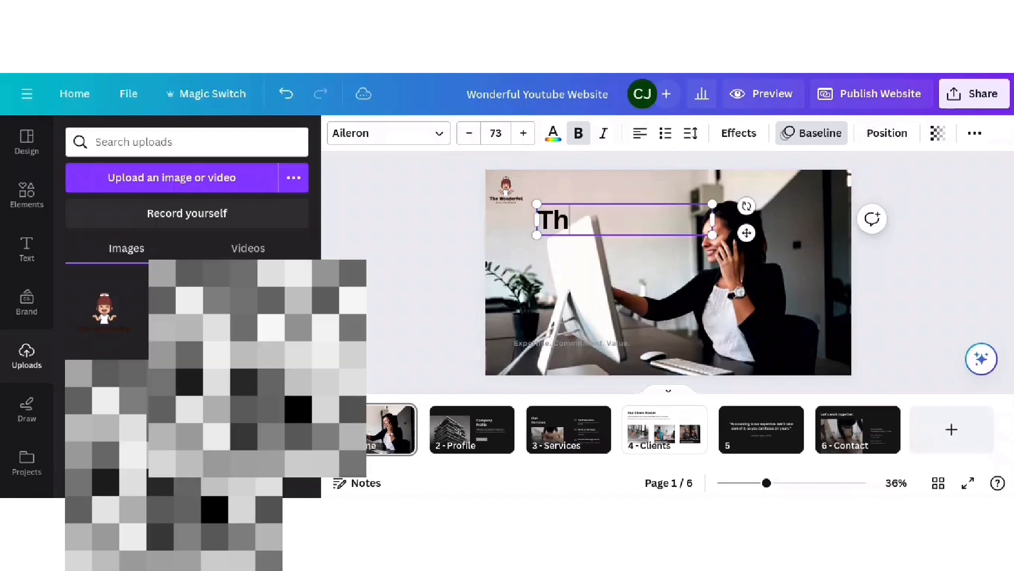
text(e)
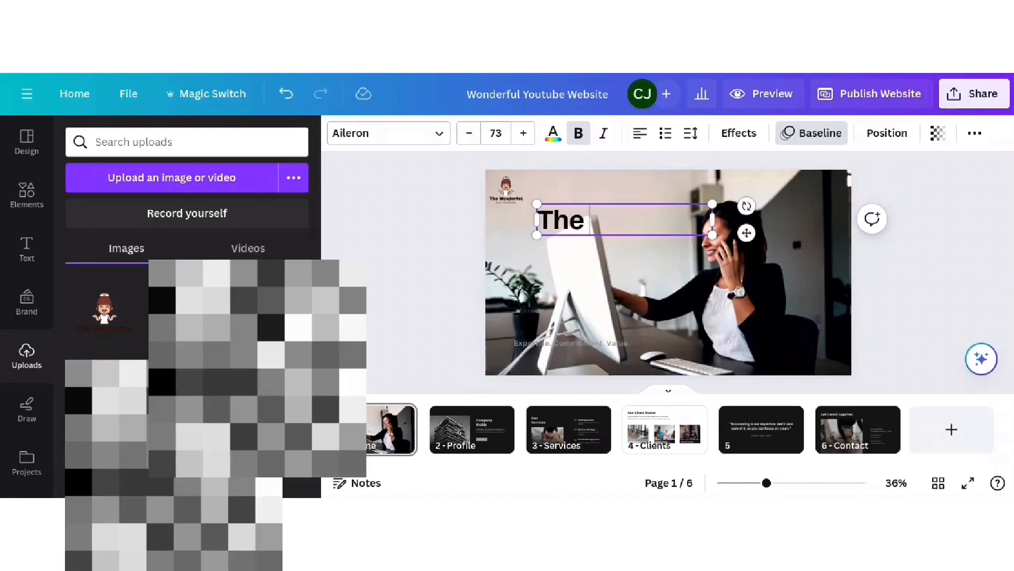
text( Wonder)
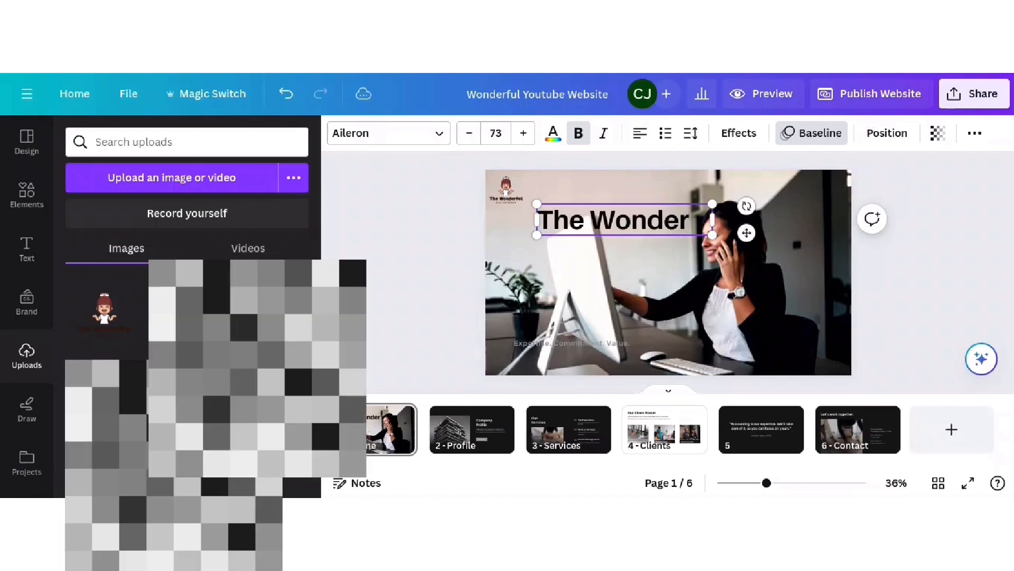
text(ful)
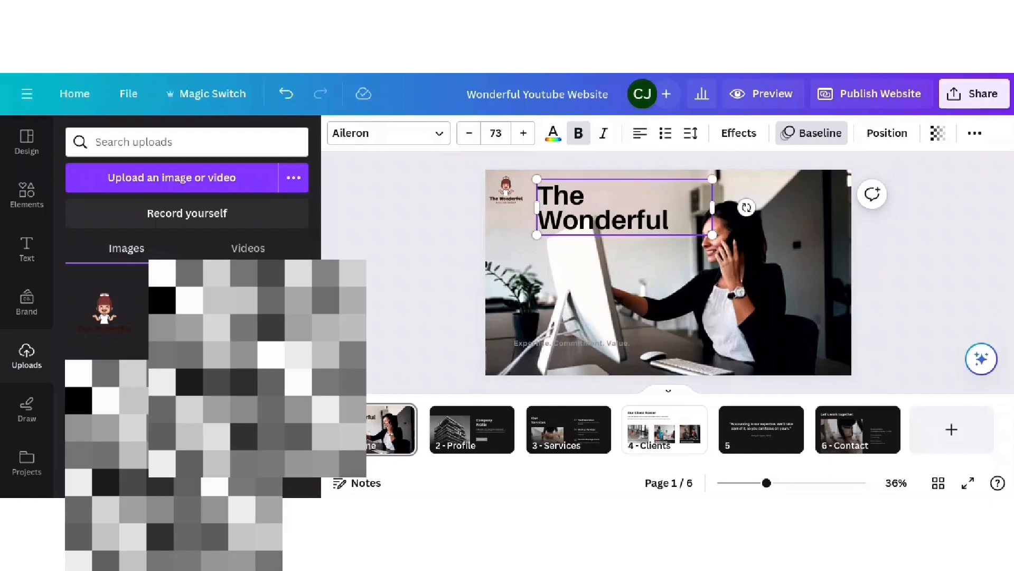
text( Billing Group)
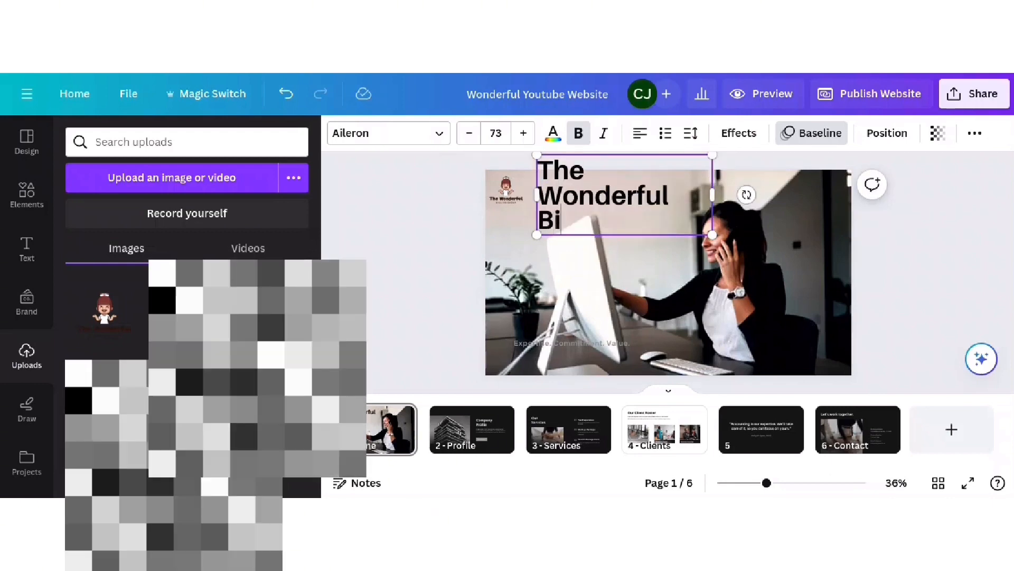
drag(712, 207, 703, 229)
drag(569, 195, 530, 243)
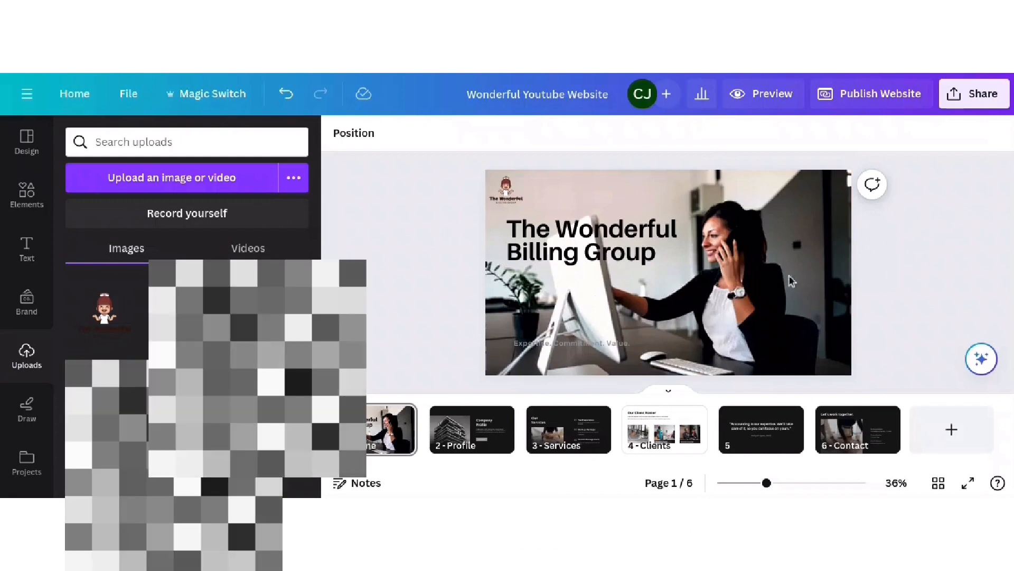
click(576, 344)
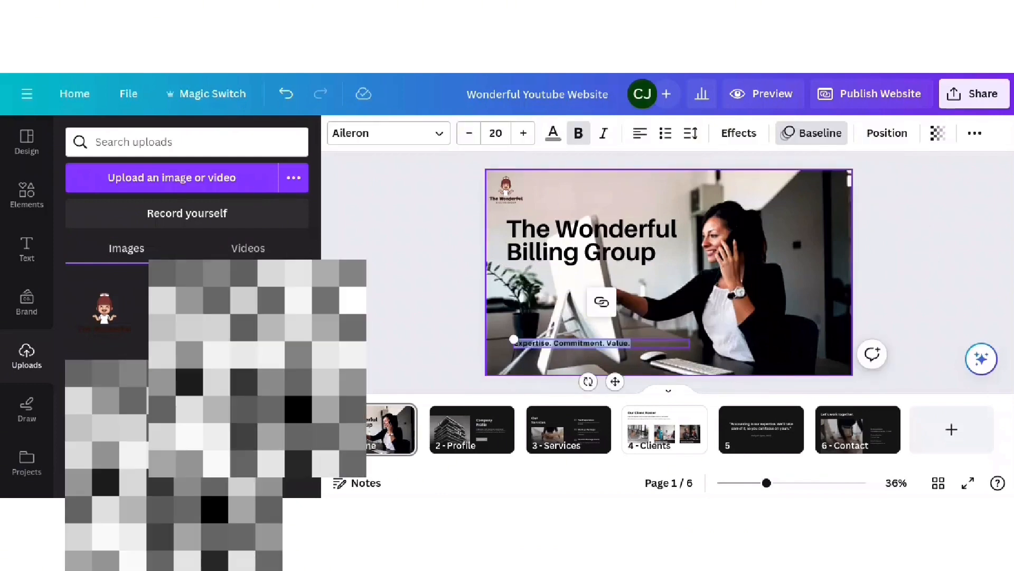
- Paste 'Schedule Free Consultation' over the tagline, make it black at size 24, and narrow its box
text(Schedule Free Consultation)
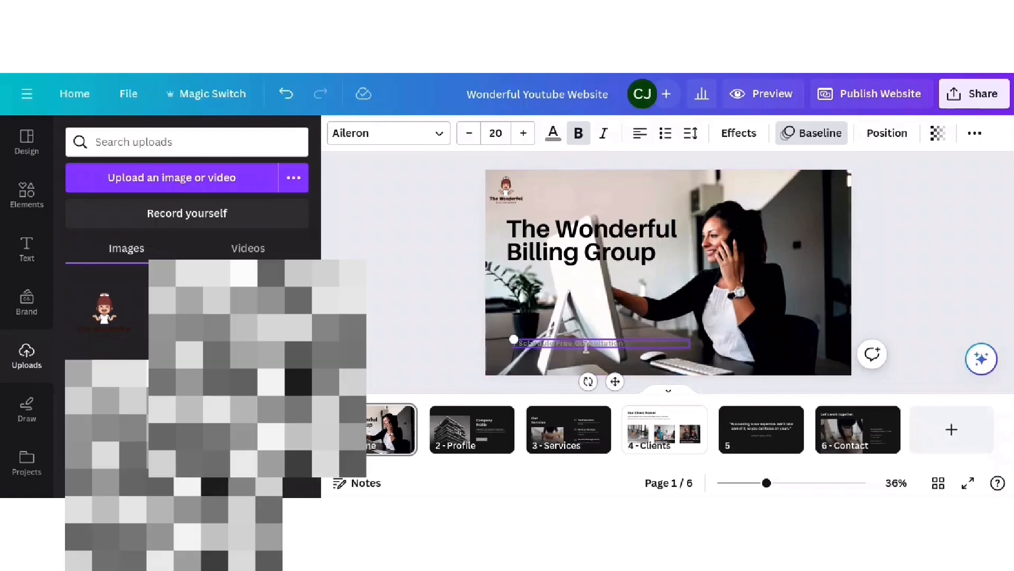
click(553, 134)
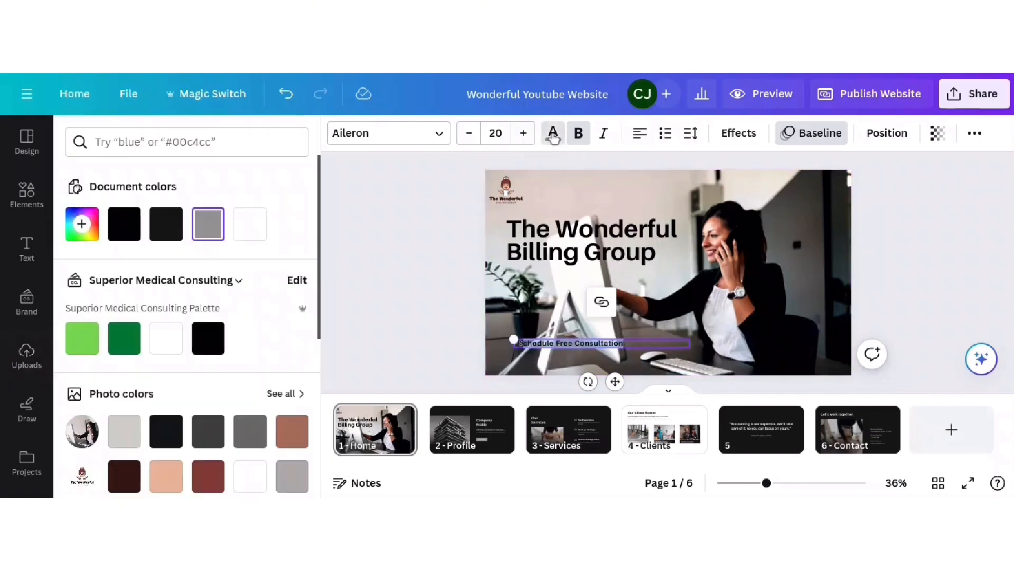
click(222, 343)
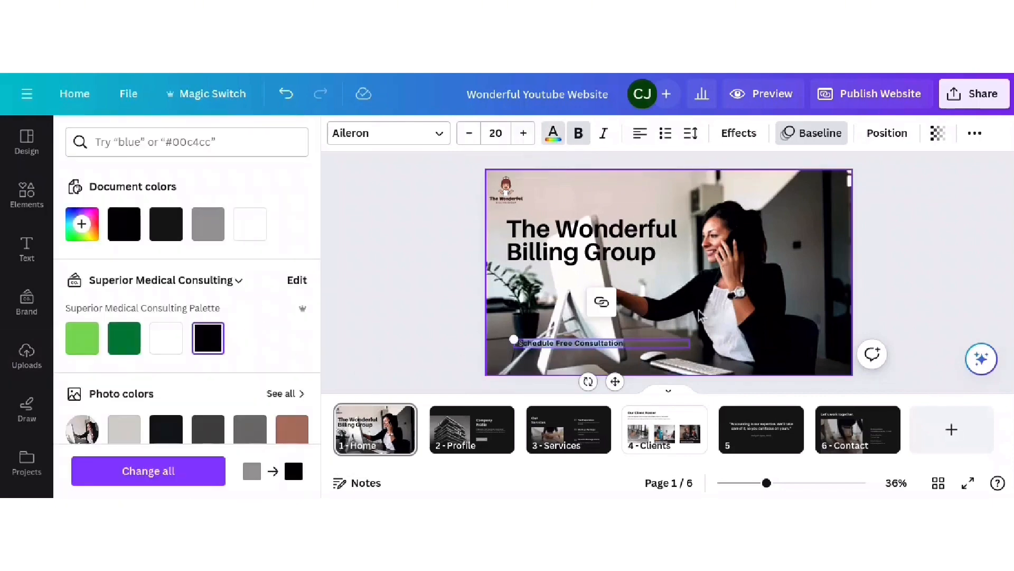
click(625, 355)
click(625, 354)
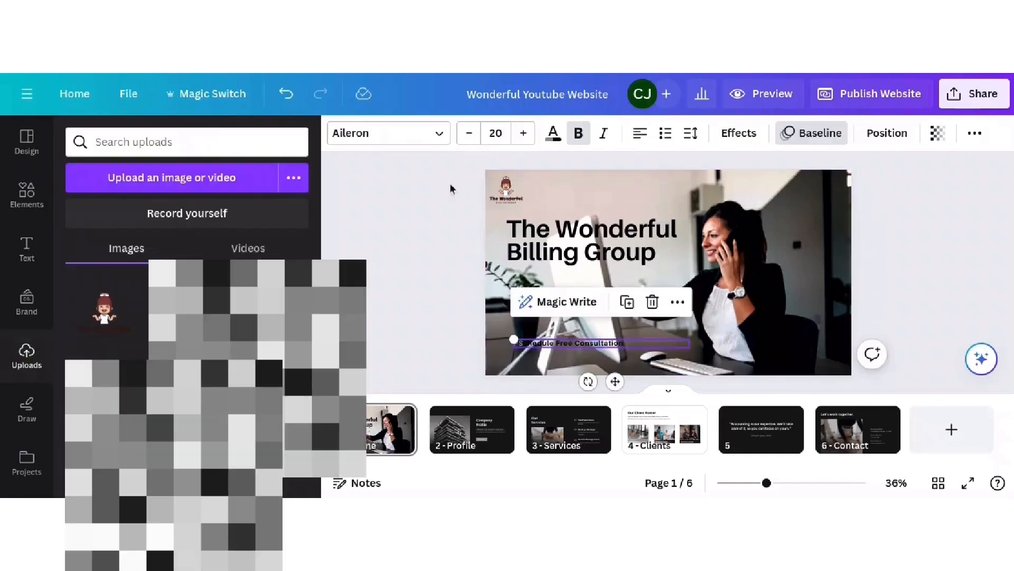
click(528, 134)
click(528, 133)
click(528, 134)
click(528, 134)
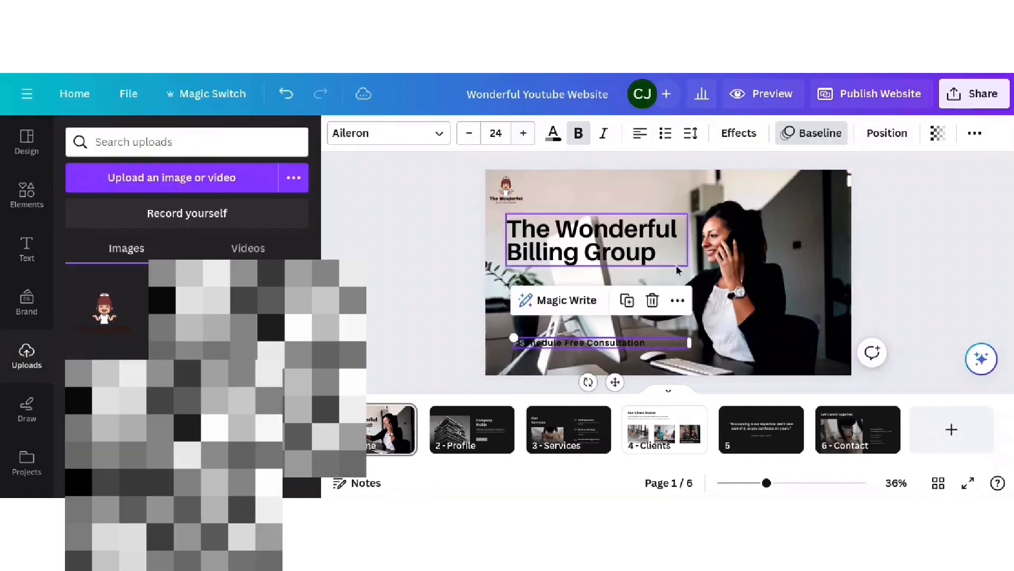
drag(688, 344, 668, 344)
click(423, 294)
click(27, 203)
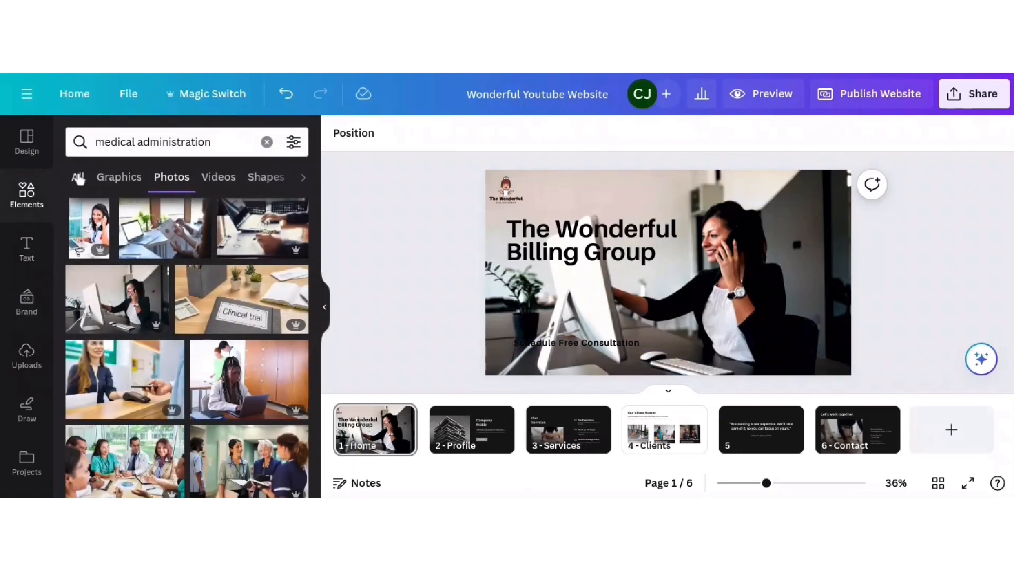
- Add a black square, flatten it into a bar, and place it behind the consultation text
click(267, 143)
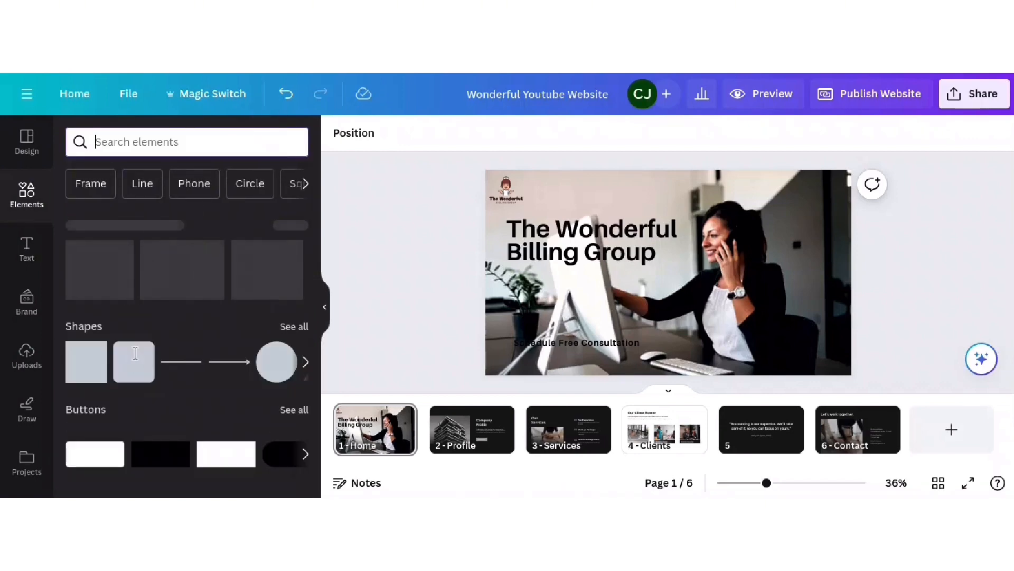
click(78, 365)
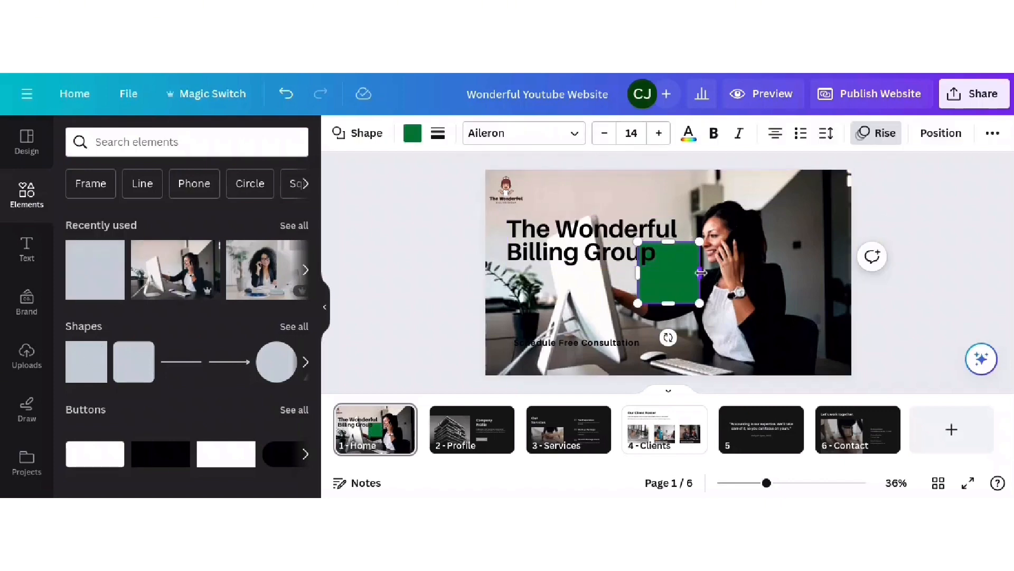
click(413, 135)
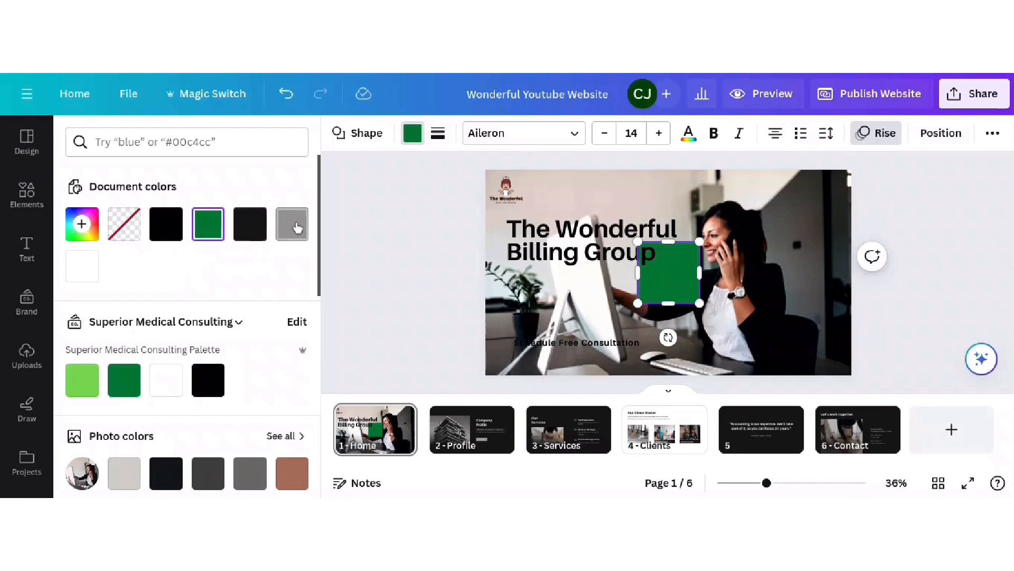
click(168, 232)
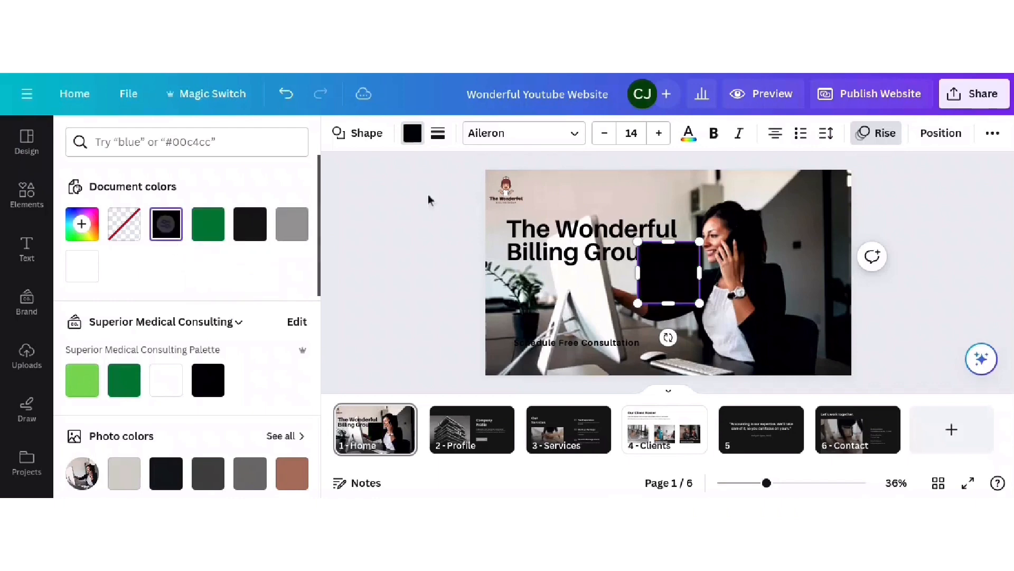
drag(665, 244, 767, 291)
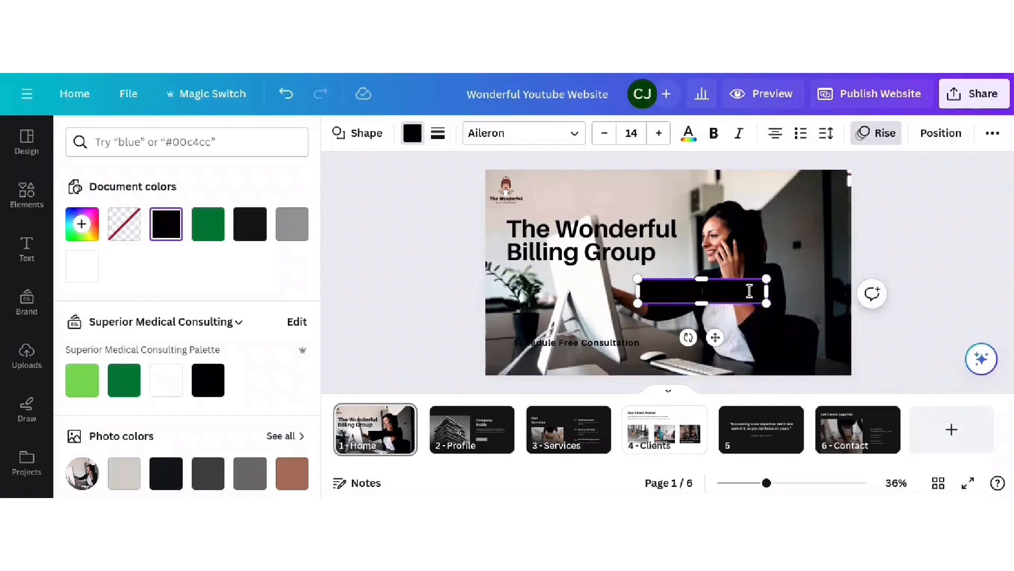
drag(704, 288, 595, 354)
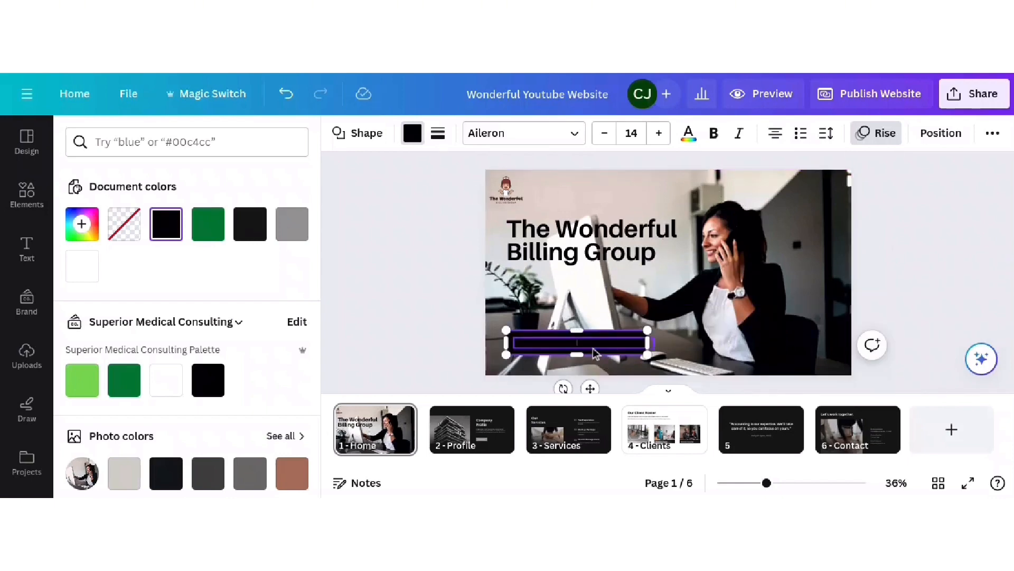
- Make the 'Schedule Free Consultation' text white on the black bar
click(595, 354)
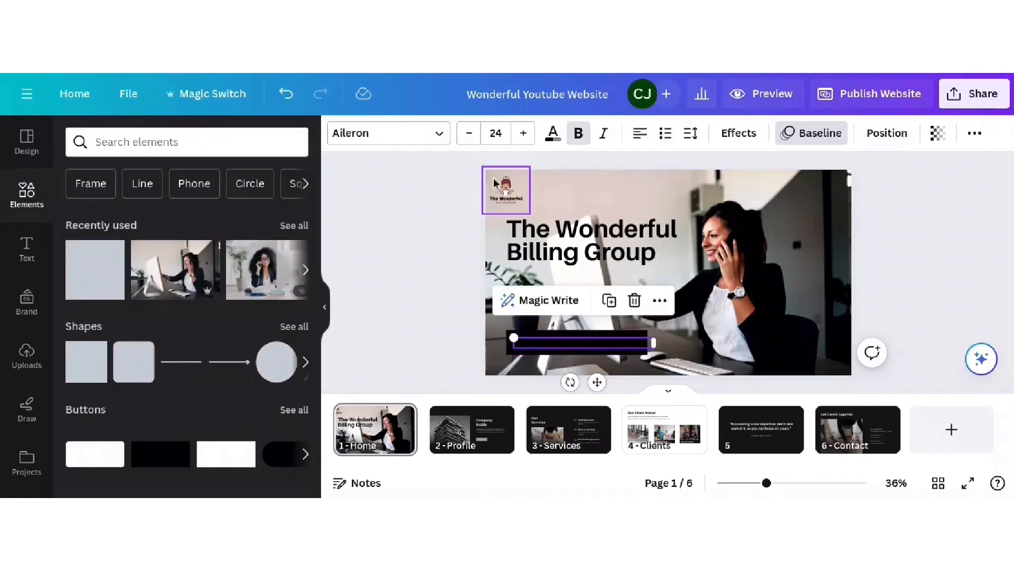
click(553, 136)
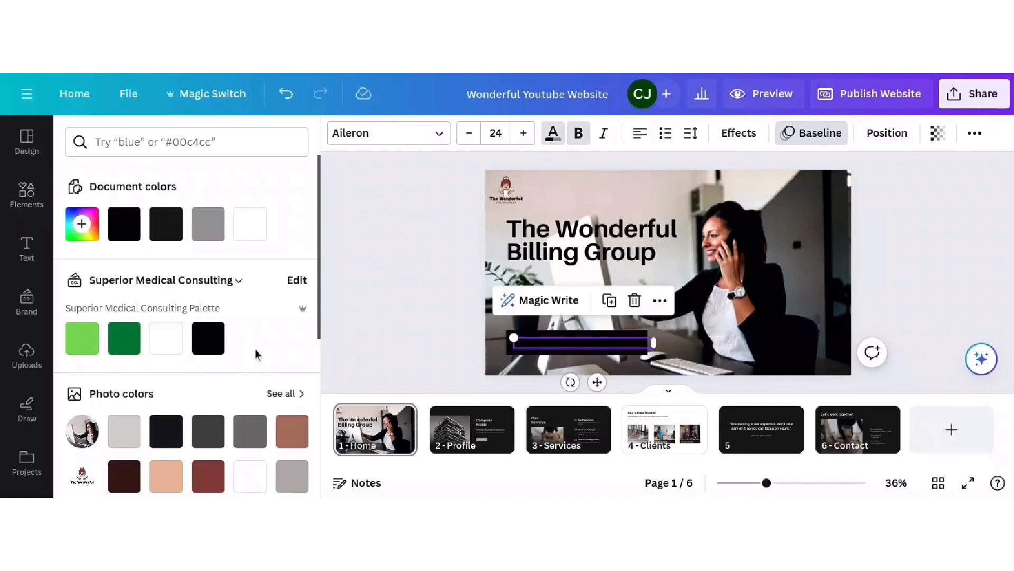
click(164, 343)
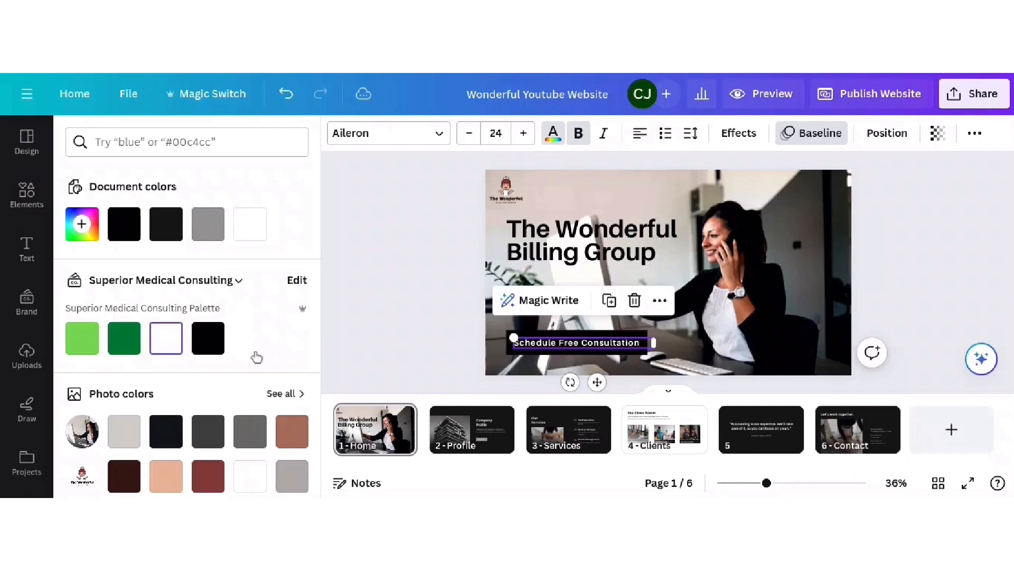
click(376, 255)
click(901, 239)
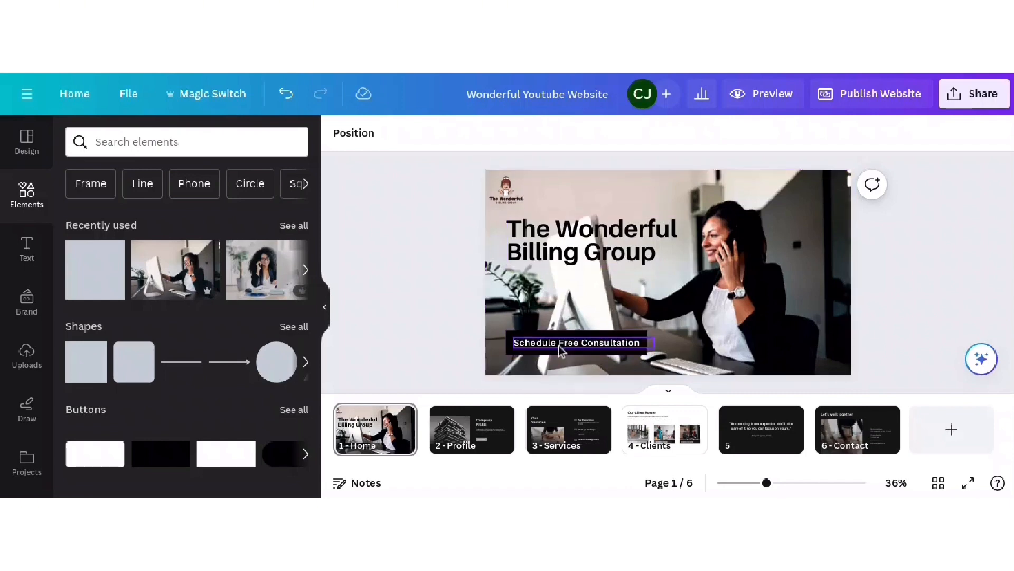
click(589, 342)
click(905, 267)
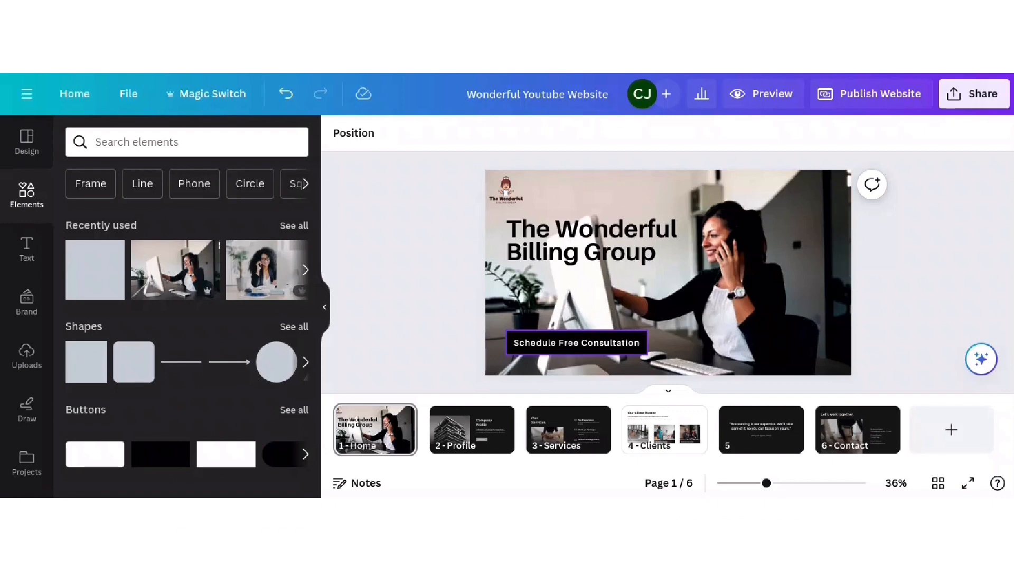
click(622, 346)
click(919, 258)
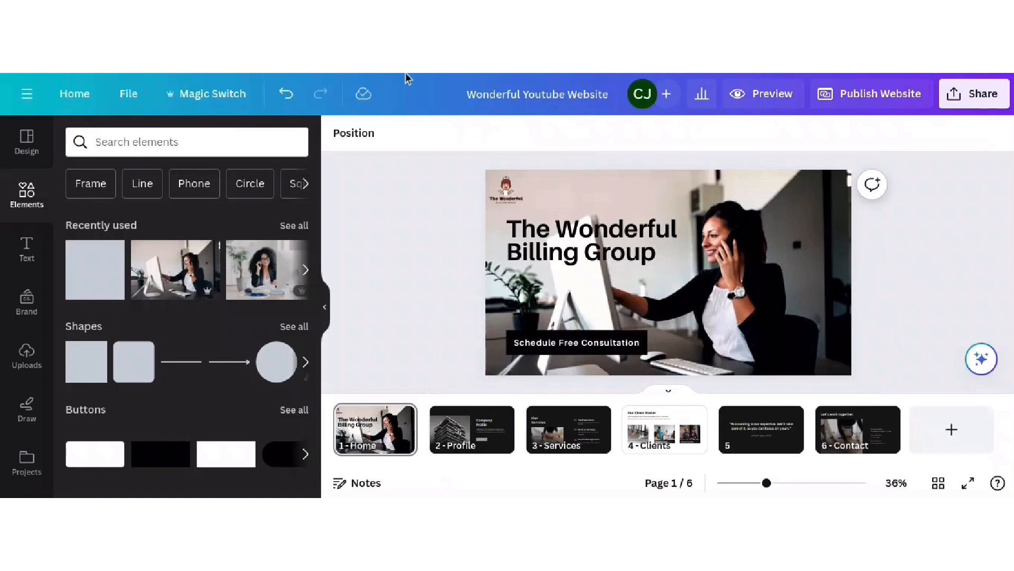
- Move the Clients page ahead of Profile and select its 'Our Client Roster' heading
click(649, 434)
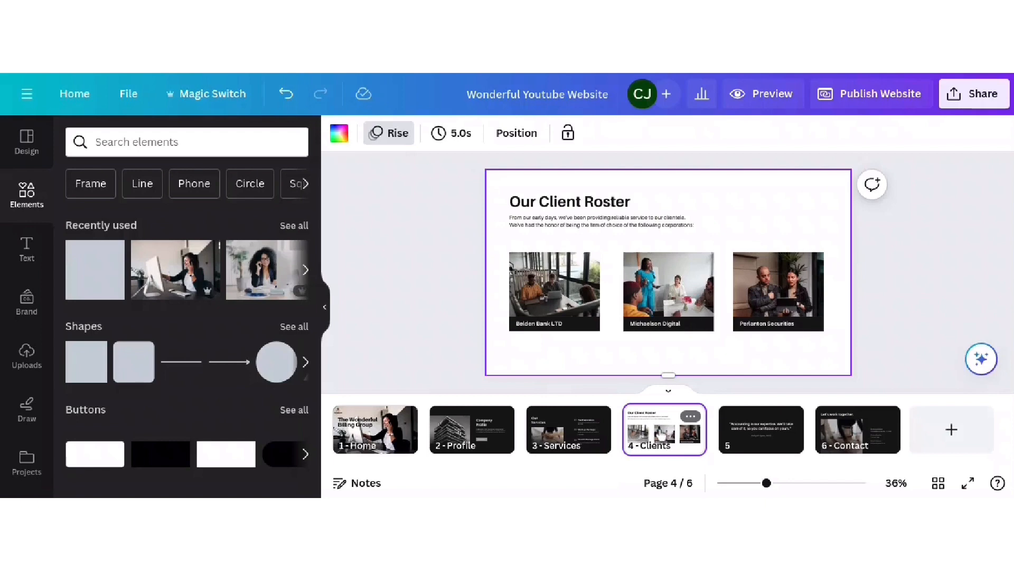
drag(661, 434, 466, 427)
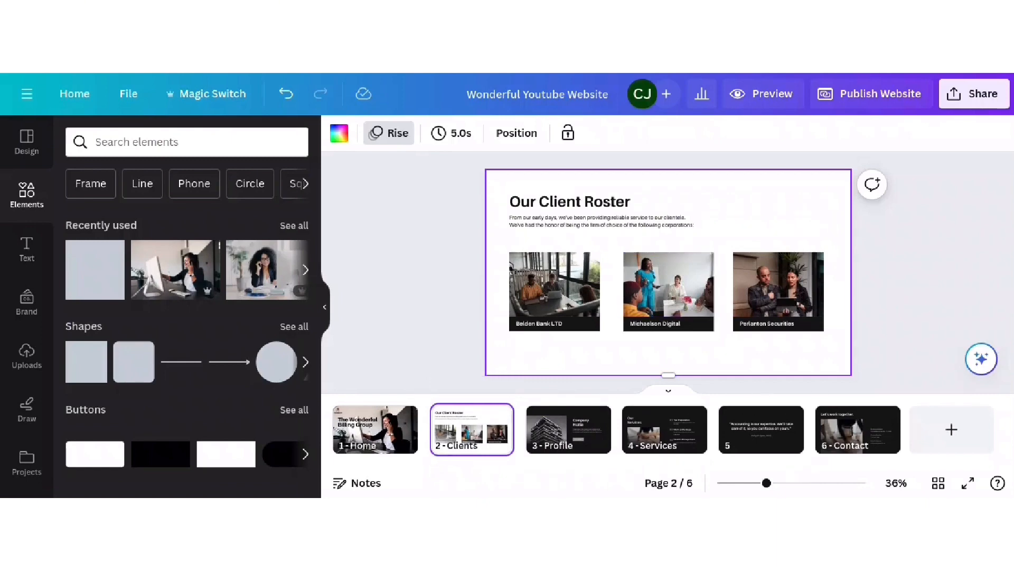
click(588, 205)
- Type the heading 'What We Do.....' and delete the old two-line intro paragraph
click(587, 205)
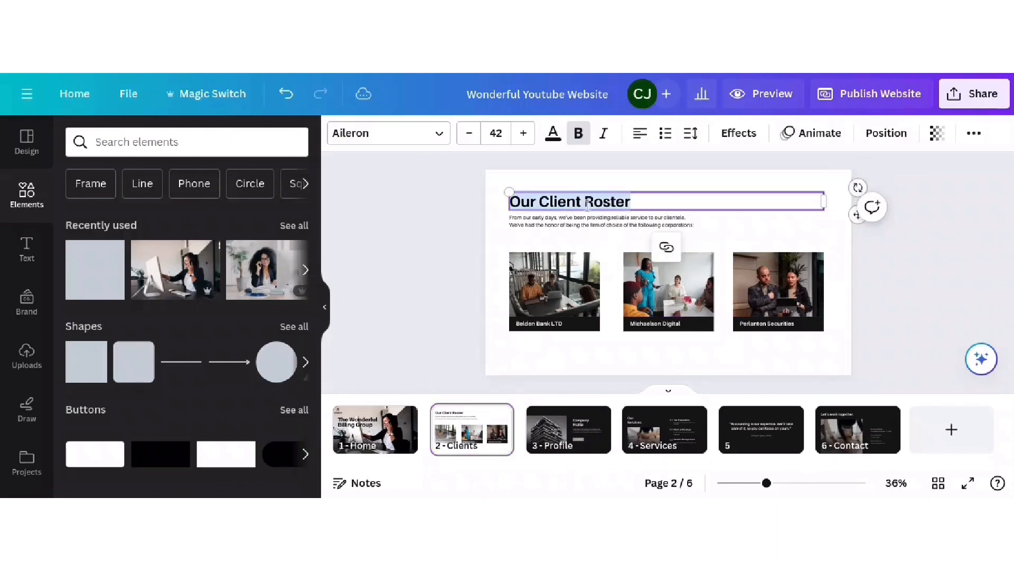
text(W)
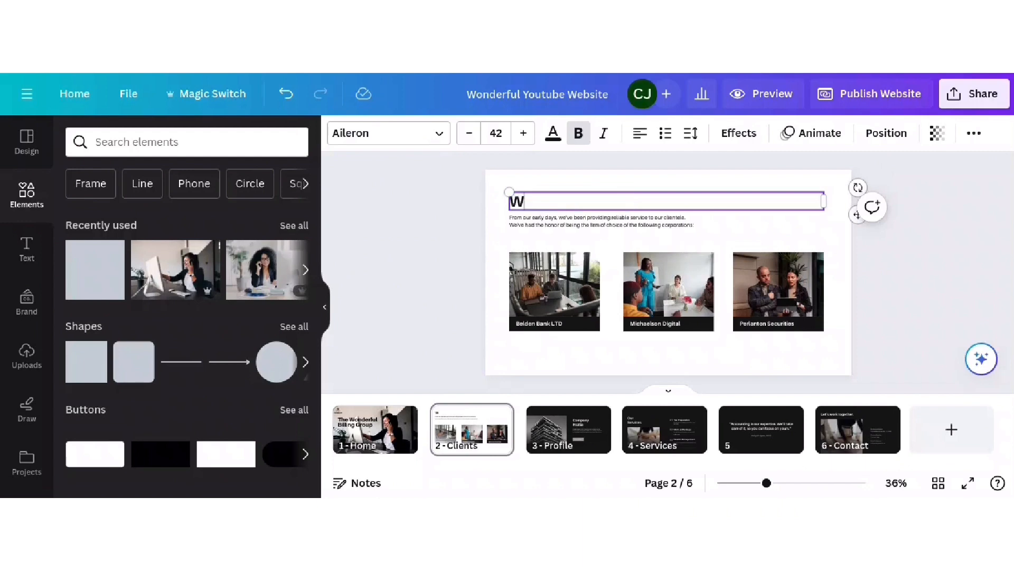
text(hat We Do.....)
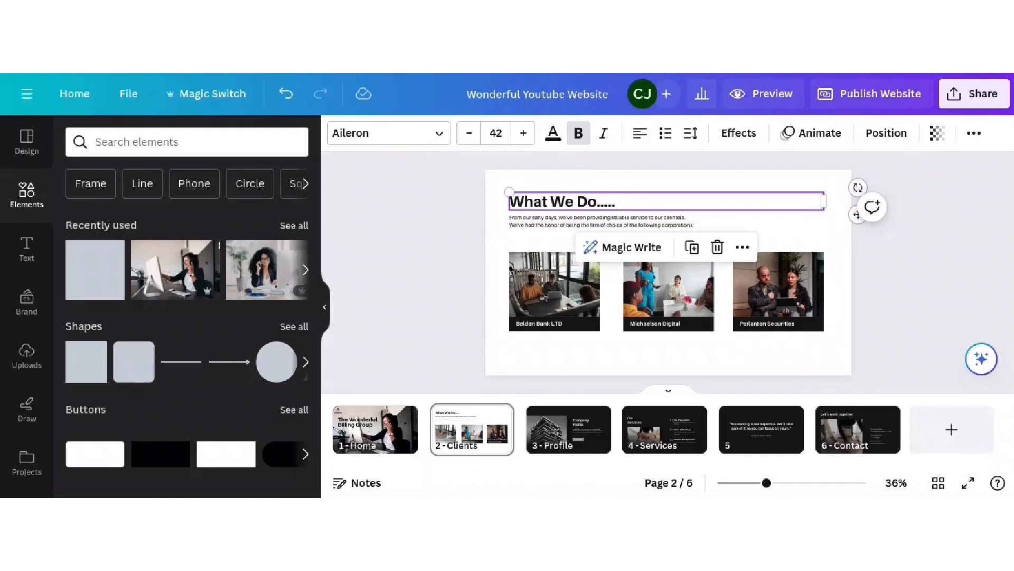
click(547, 224)
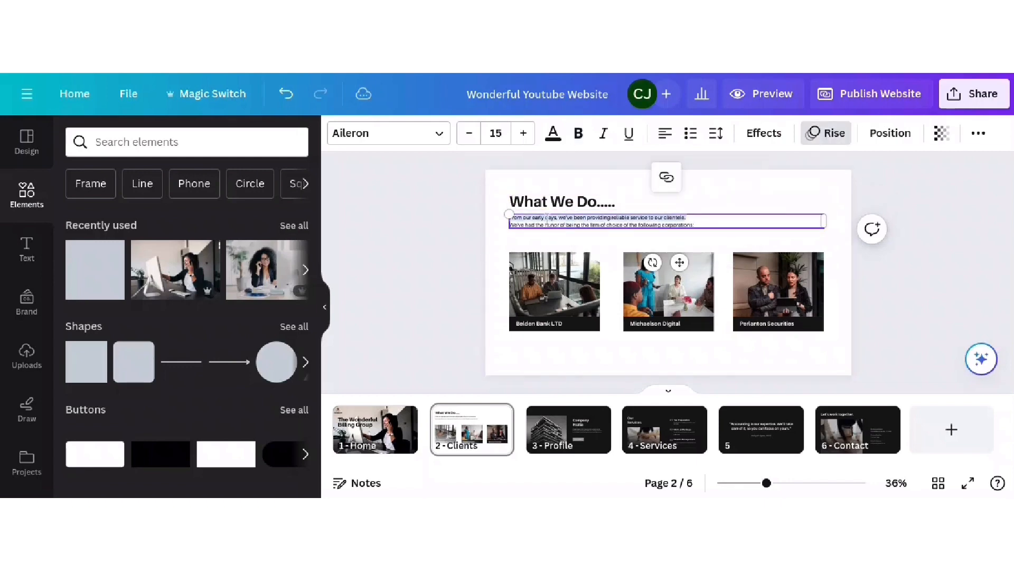
click(708, 224)
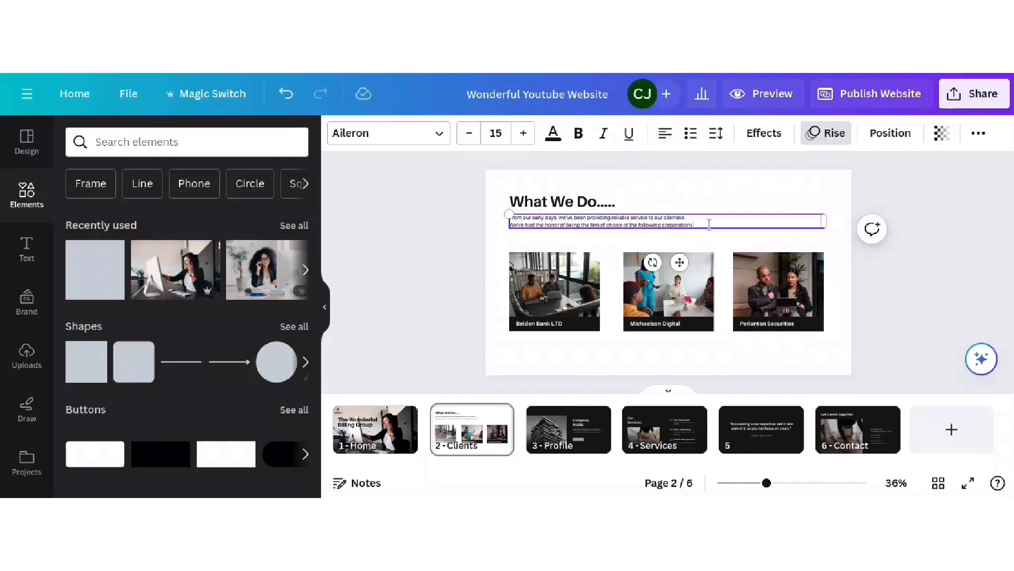
drag(708, 224, 511, 224)
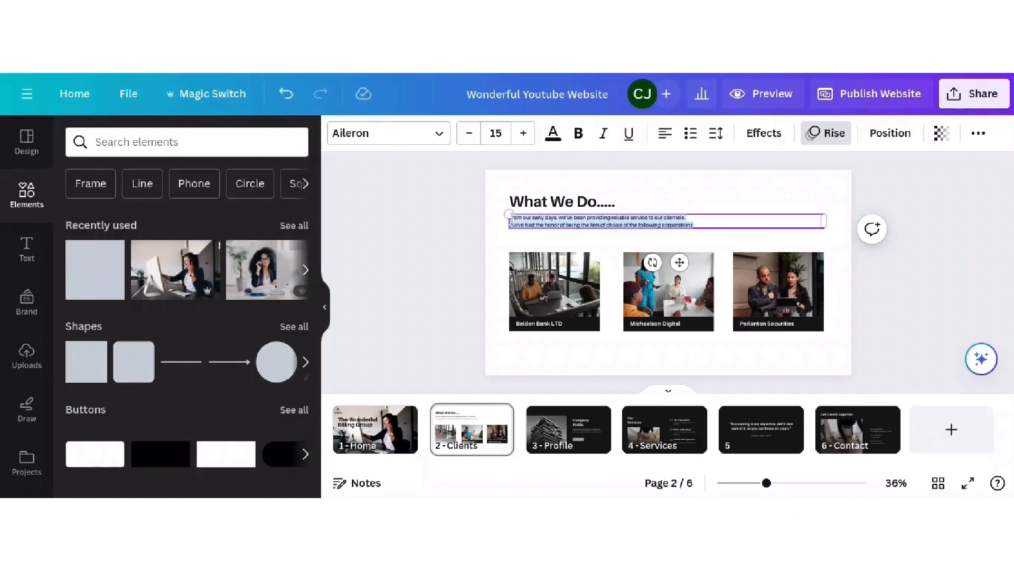
key(BackSpace)
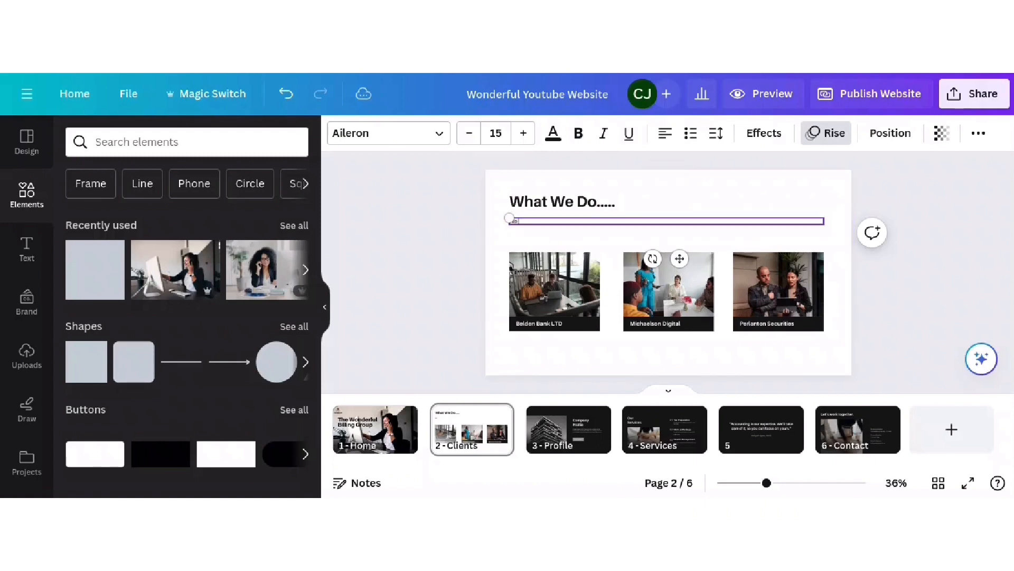
- Enter 'We Offer Full Service Medical Billing And Consulting' as the subtitle and enlarge its text
text(We Offer Full Service Medical Billing And Consulting)
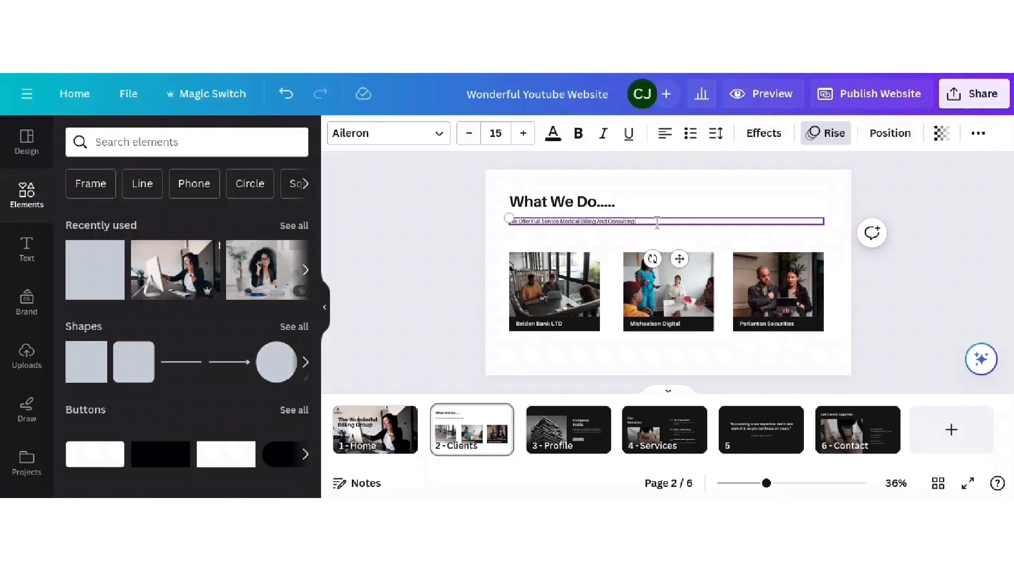
drag(645, 221, 510, 222)
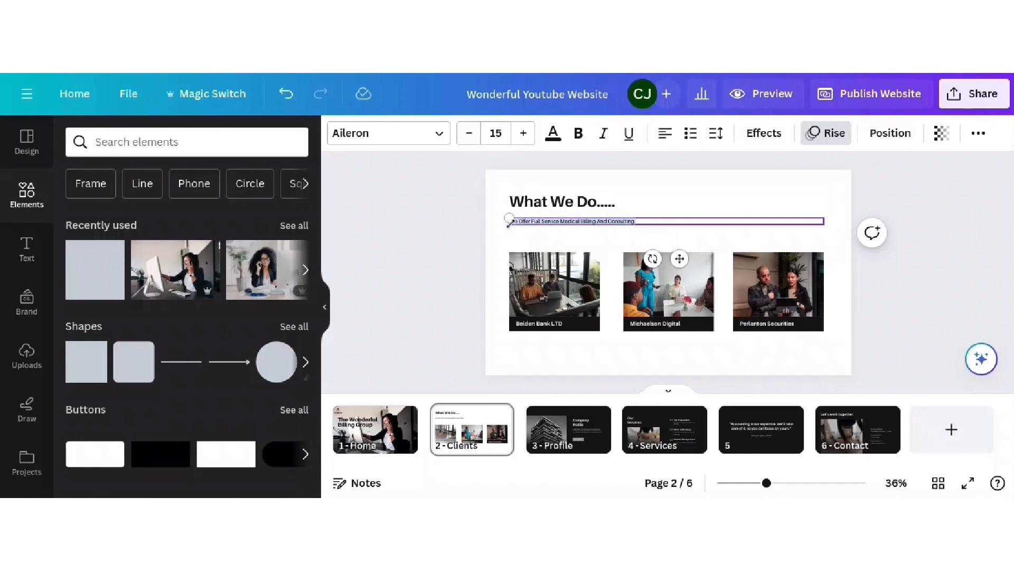
click(523, 133)
click(690, 208)
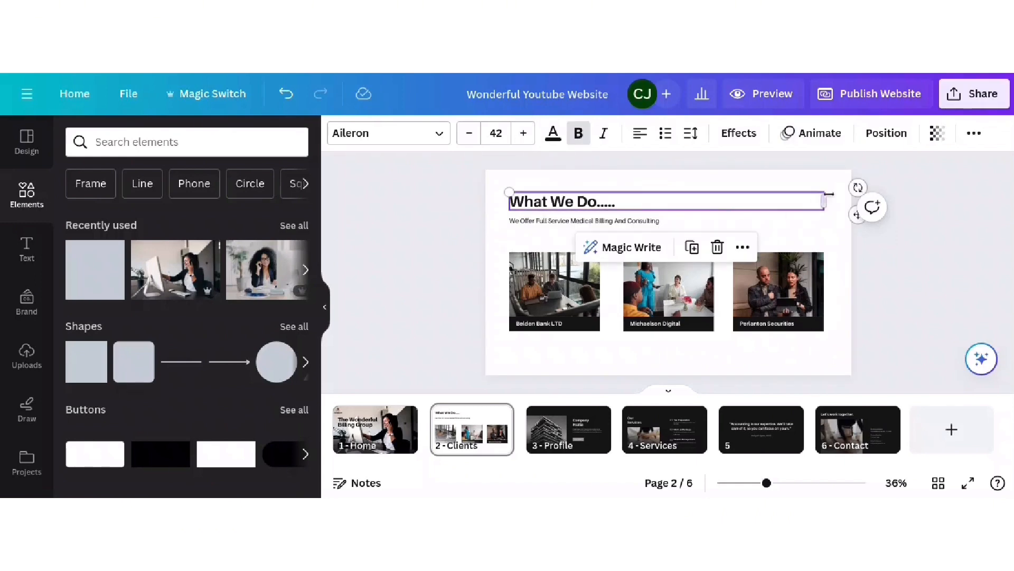
- Narrow the 'What We Do.....' heading, centre its text and centre it on the page, then narrow the subtitle box
drag(824, 200, 624, 194)
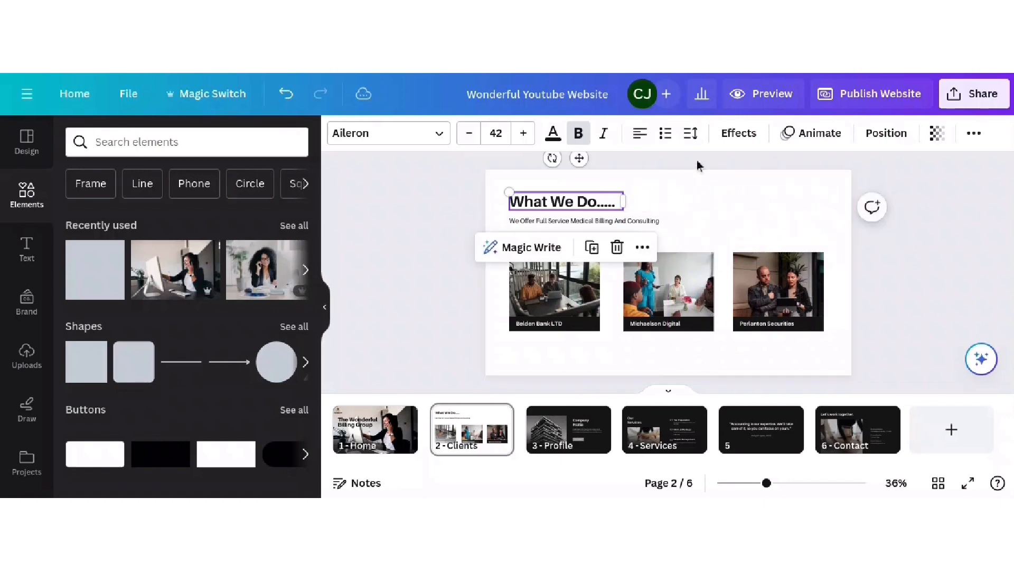
click(638, 136)
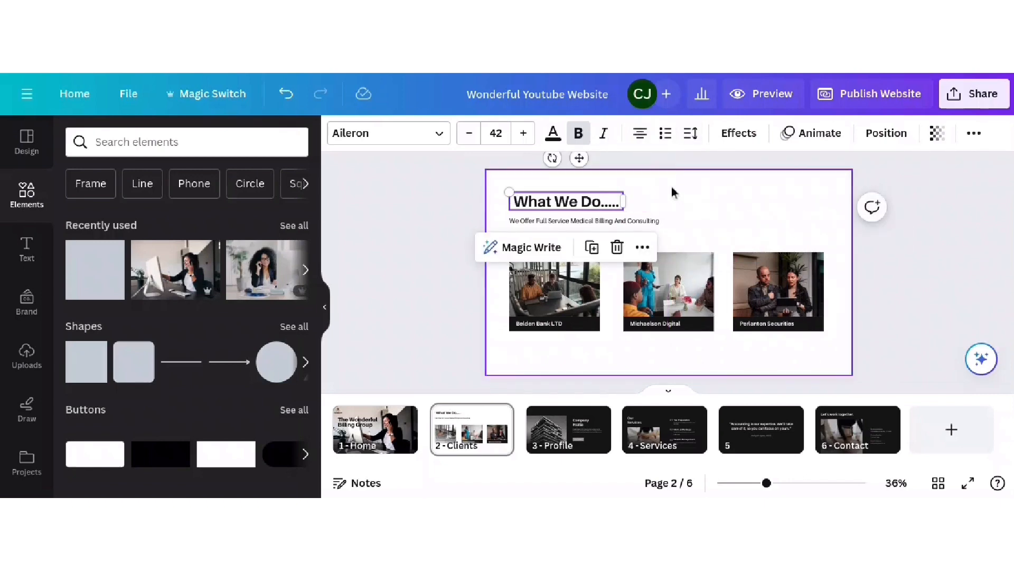
right_click(608, 203)
mouse_move(711, 346)
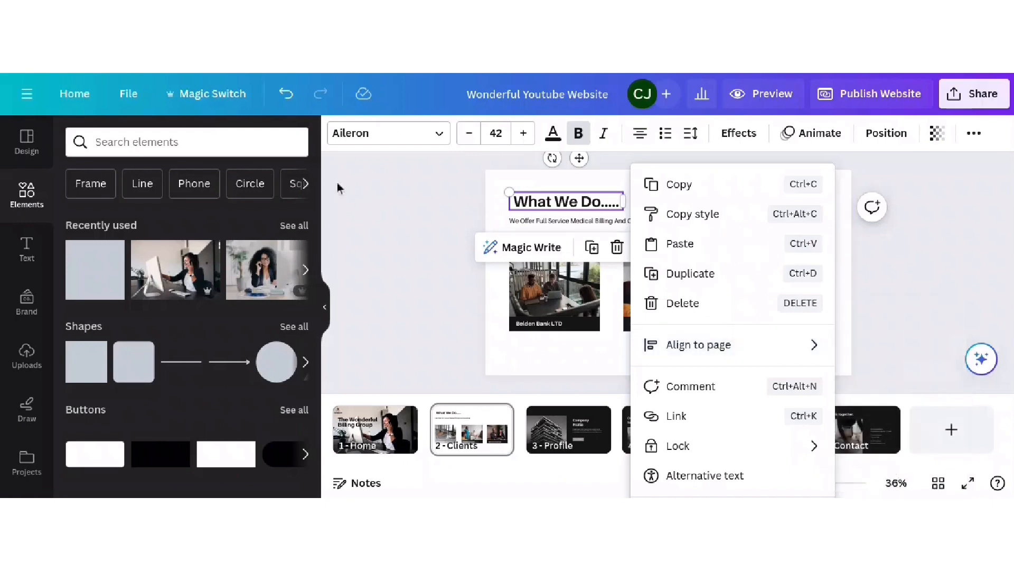
click(399, 197)
click(566, 211)
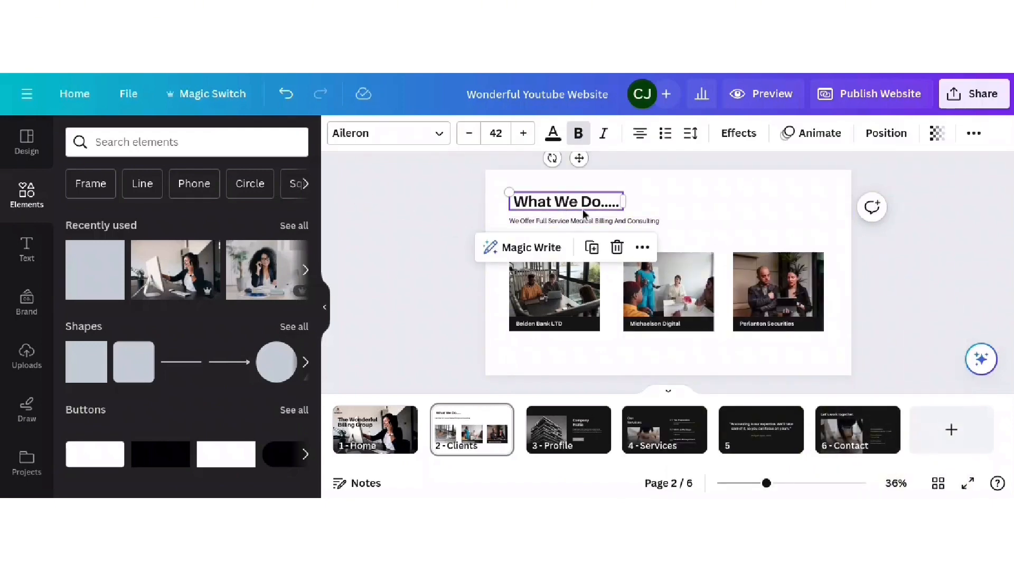
click(642, 247)
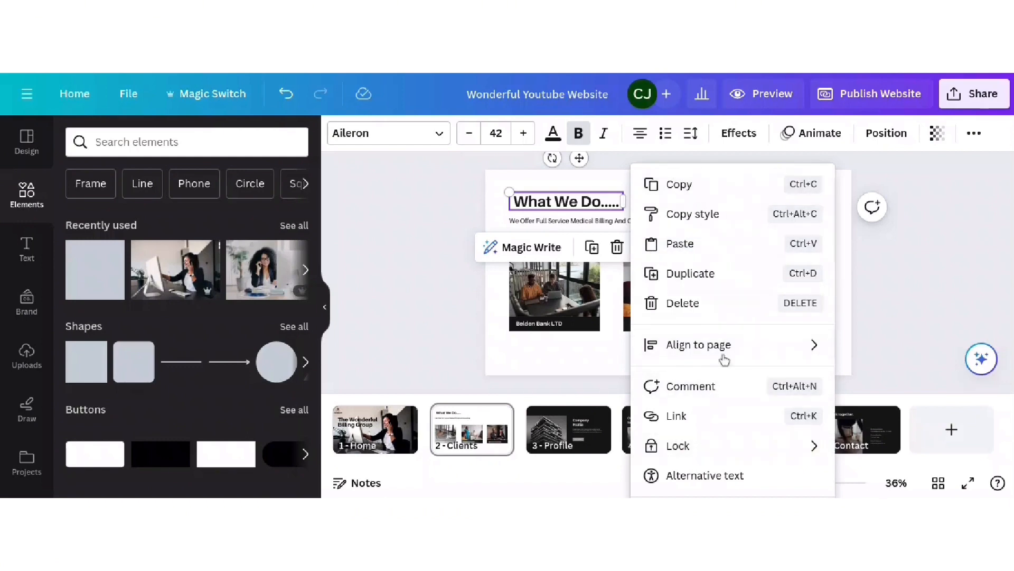
mouse_move(701, 353)
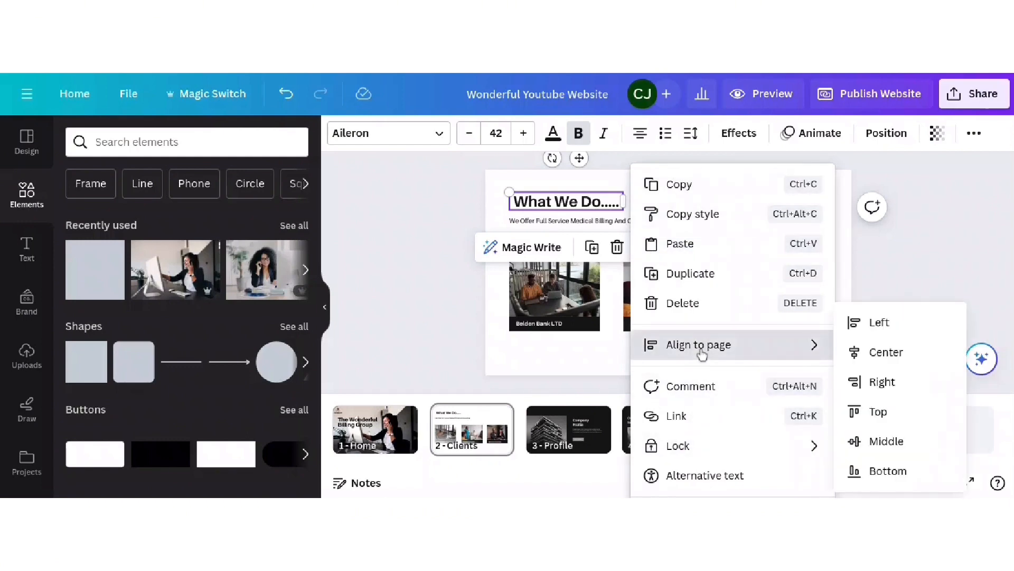
click(869, 353)
click(595, 220)
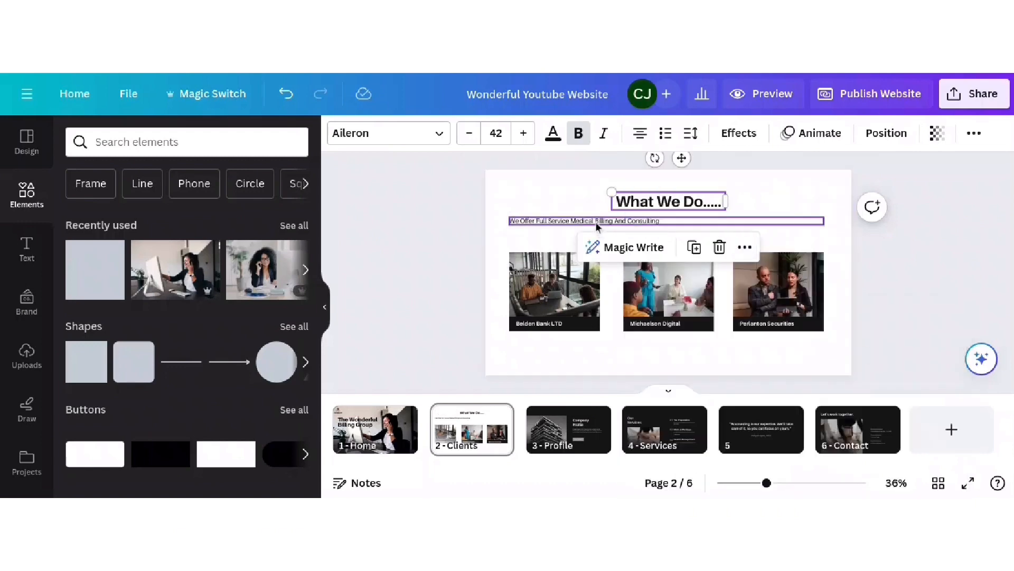
drag(827, 221, 662, 221)
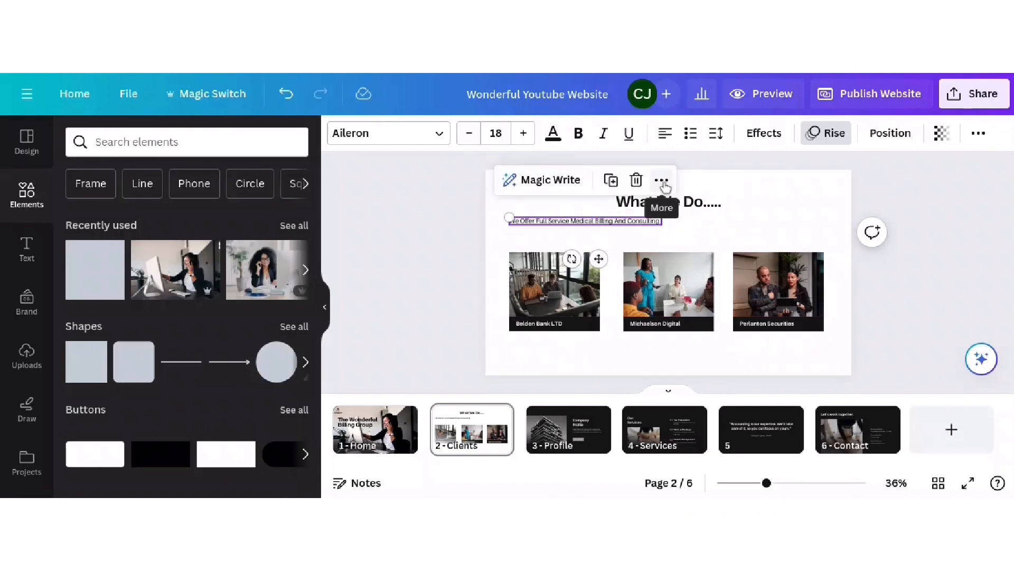
- Centre the 'We Offer Full Service Medical Billing And Consulting' subtitle horizontally on the page
click(662, 181)
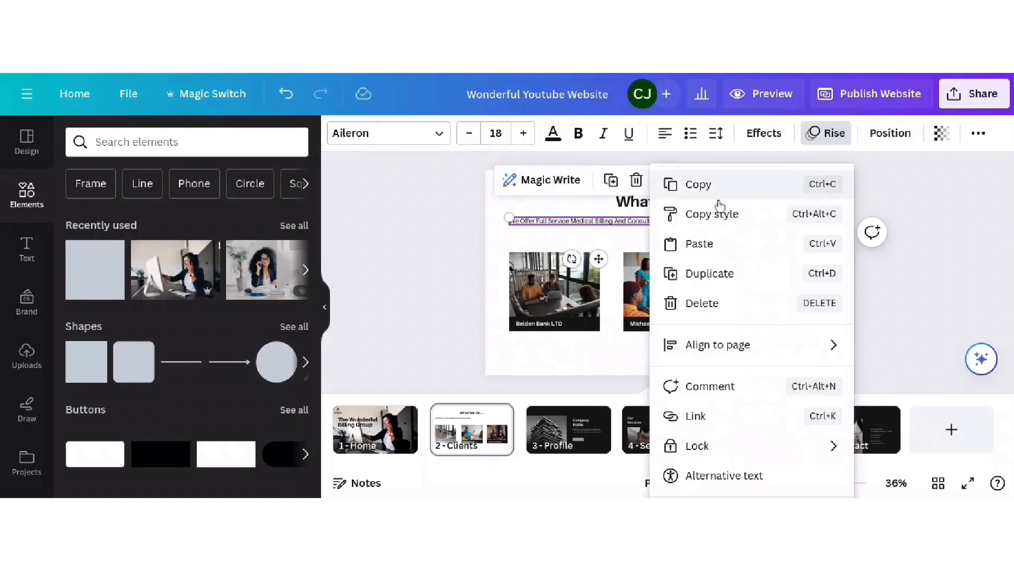
mouse_move(720, 346)
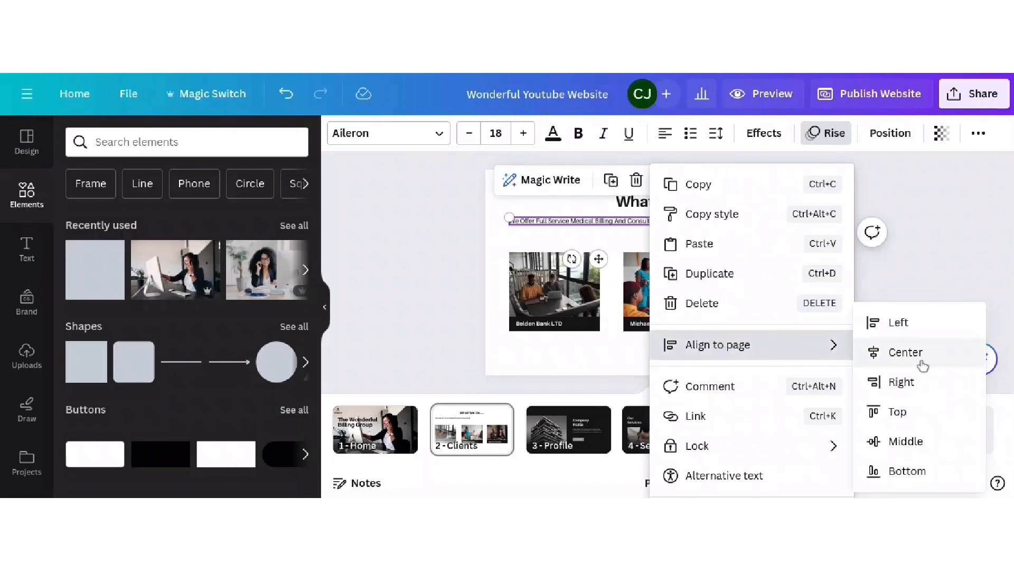
click(383, 221)
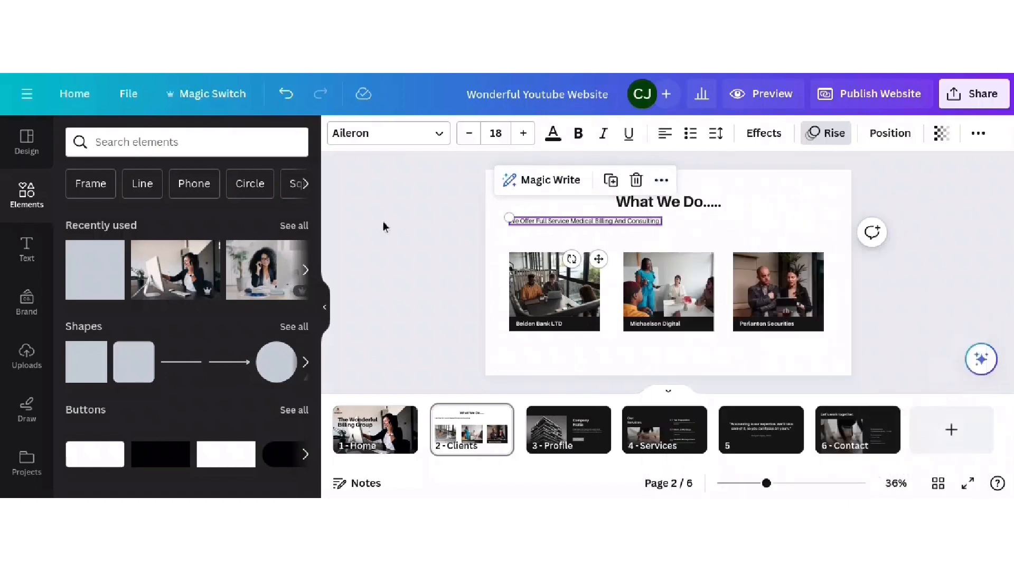
click(569, 223)
click(881, 136)
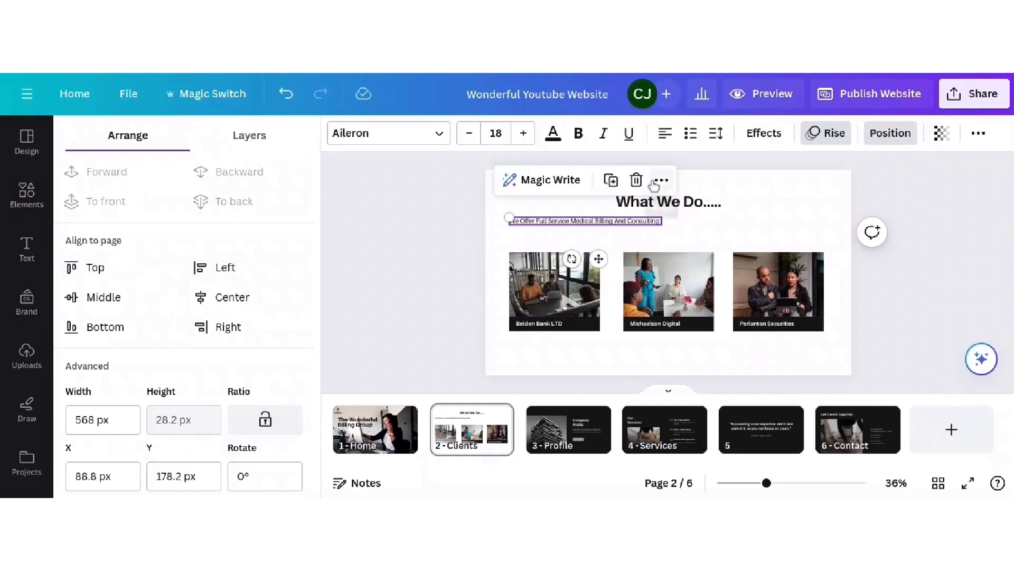
click(248, 297)
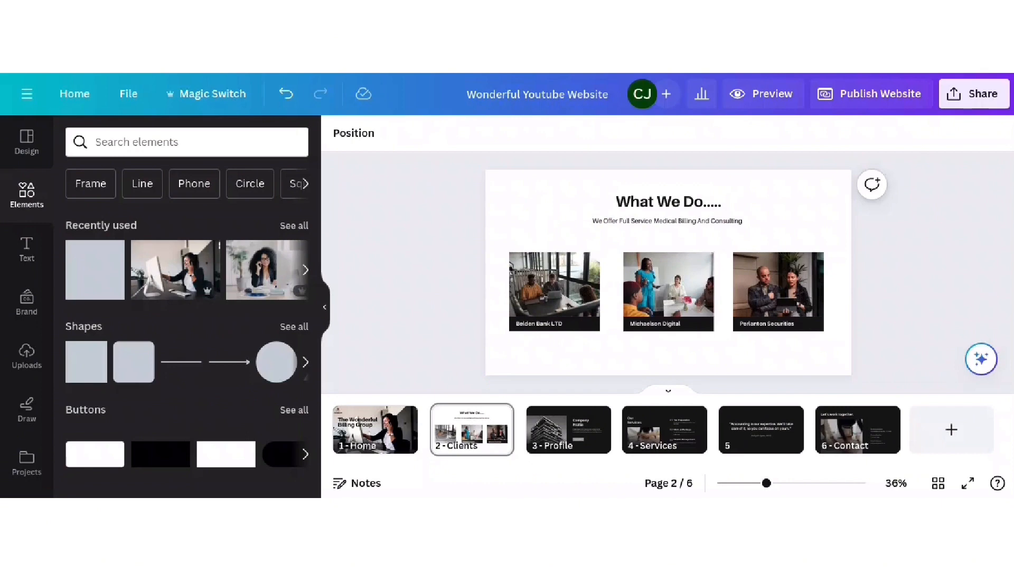
click(576, 323)
- Replace the first card's Belden Bank LTD caption with Registration, Eligibility Of Benefits Verification Insurance, Prior Authorization
click(576, 324)
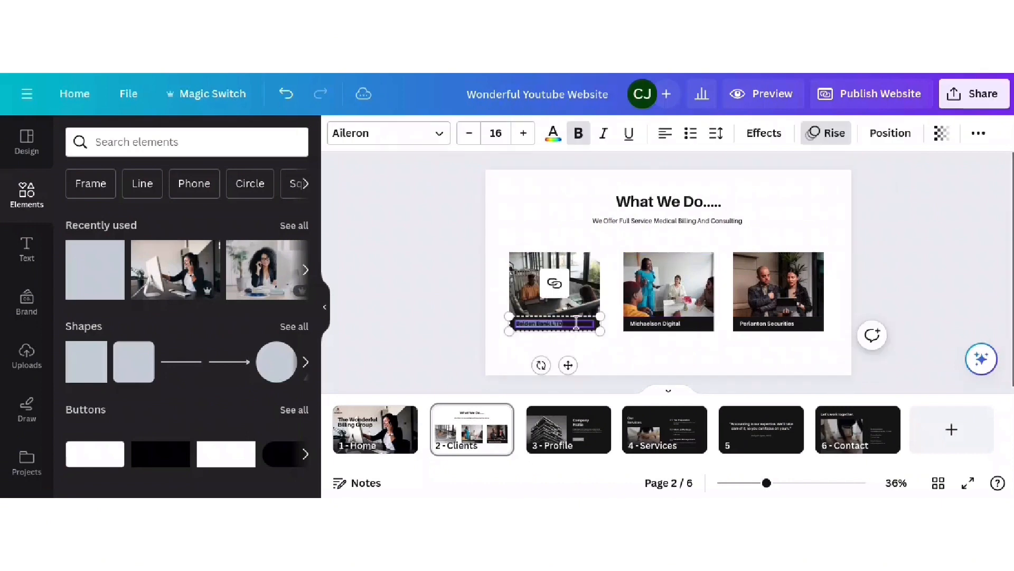
drag(766, 483, 795, 483)
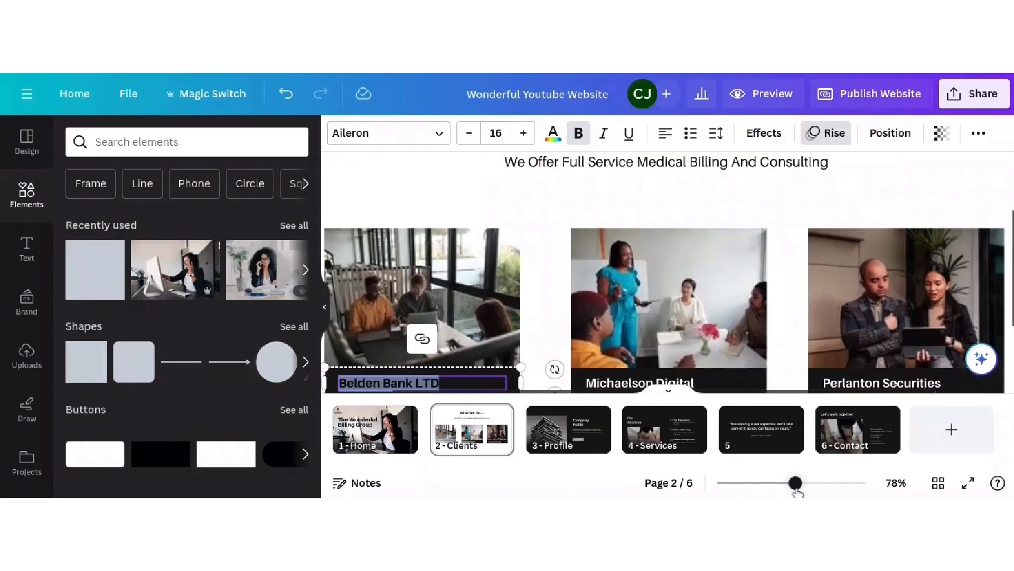
click(669, 391)
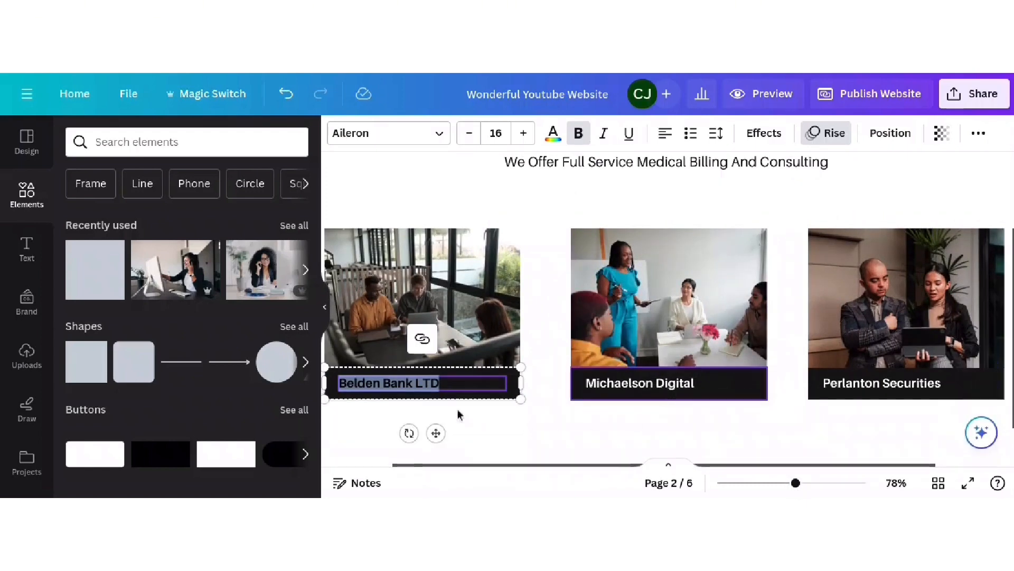
ctrl+scroll(487, 368, down, 5)
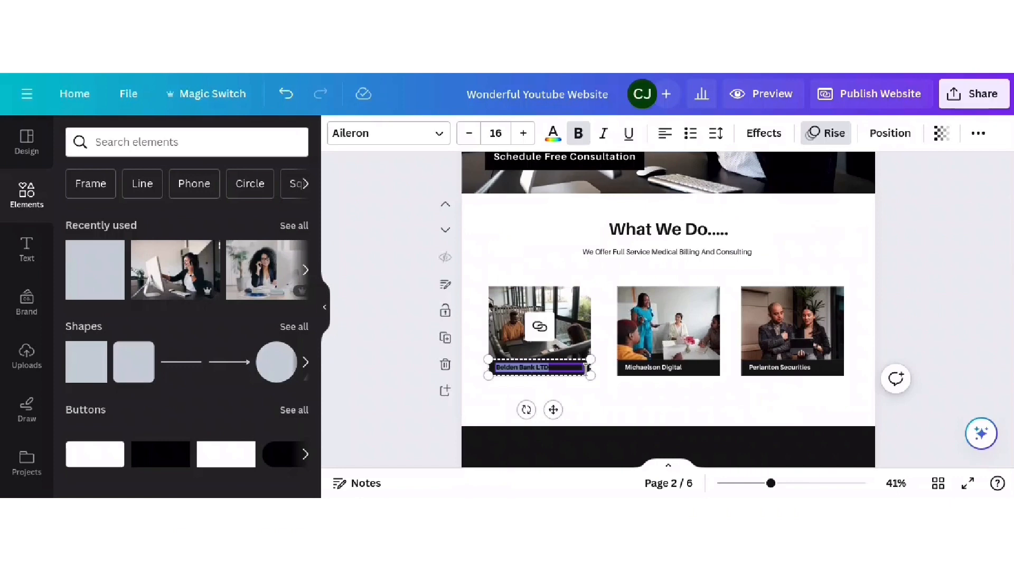
click(400, 396)
click(523, 369)
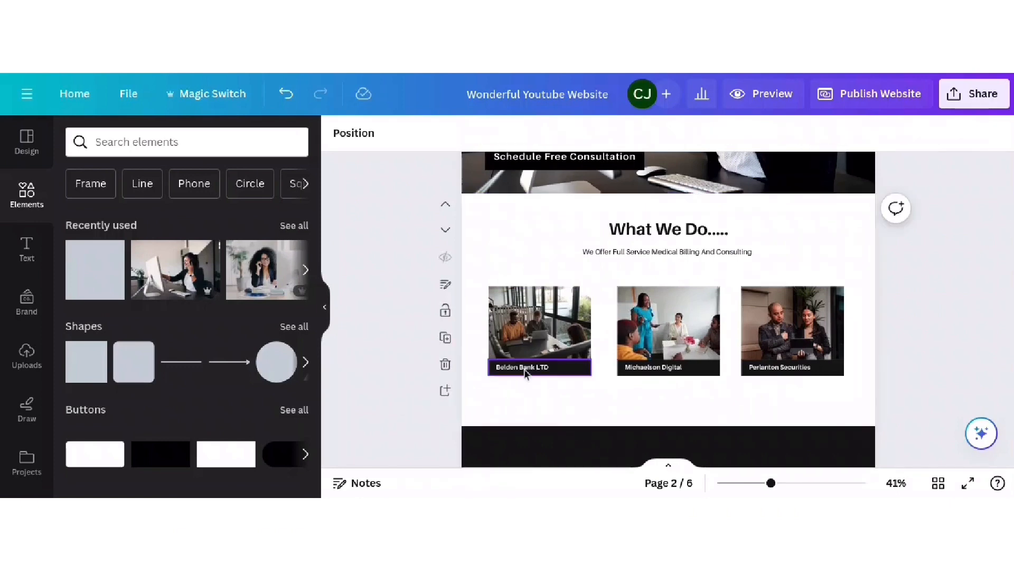
click(373, 398)
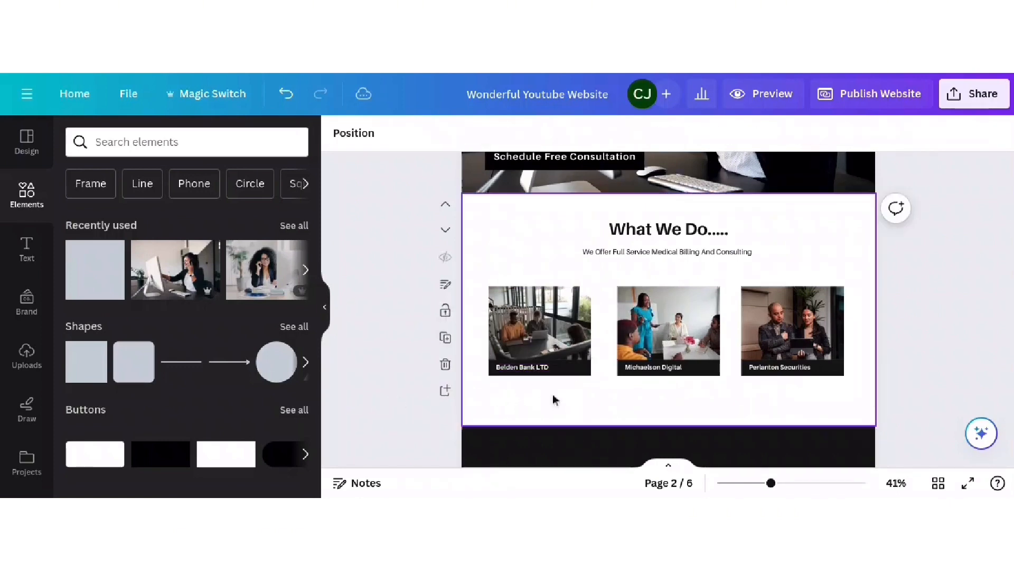
click(526, 370)
click(525, 368)
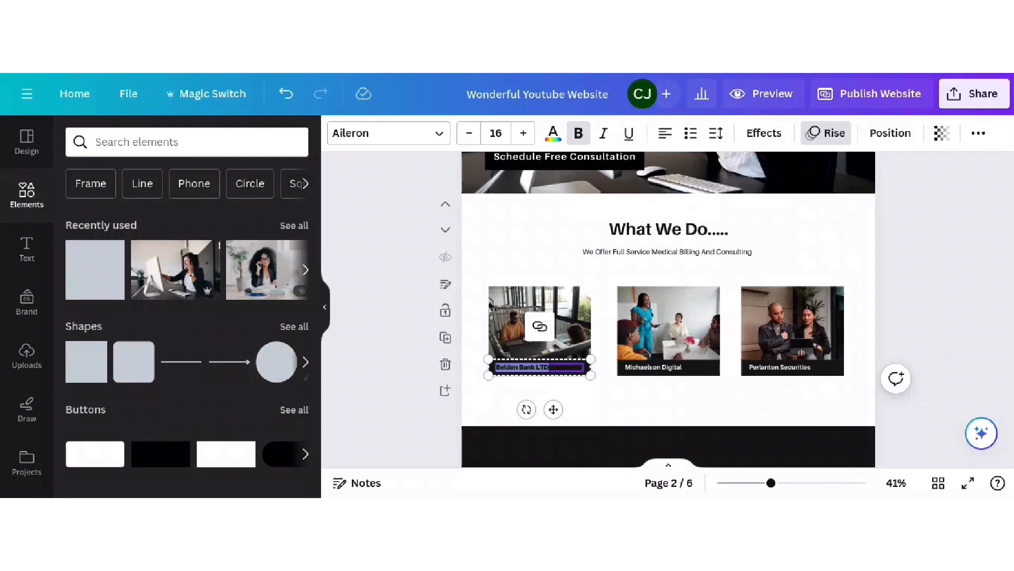
text(Registration)
key(Return)
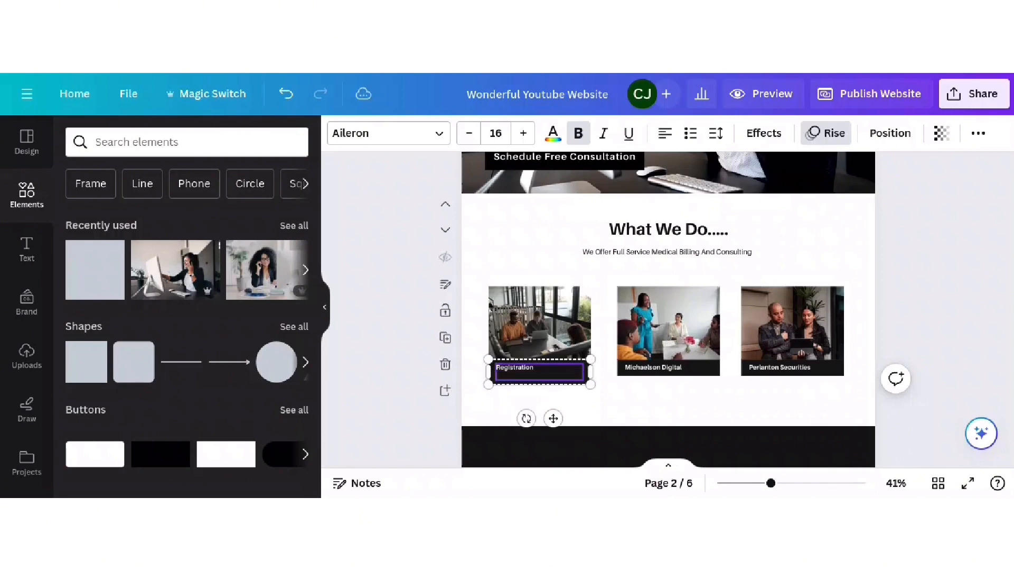
text(Eligibility Of Benefits Verid)
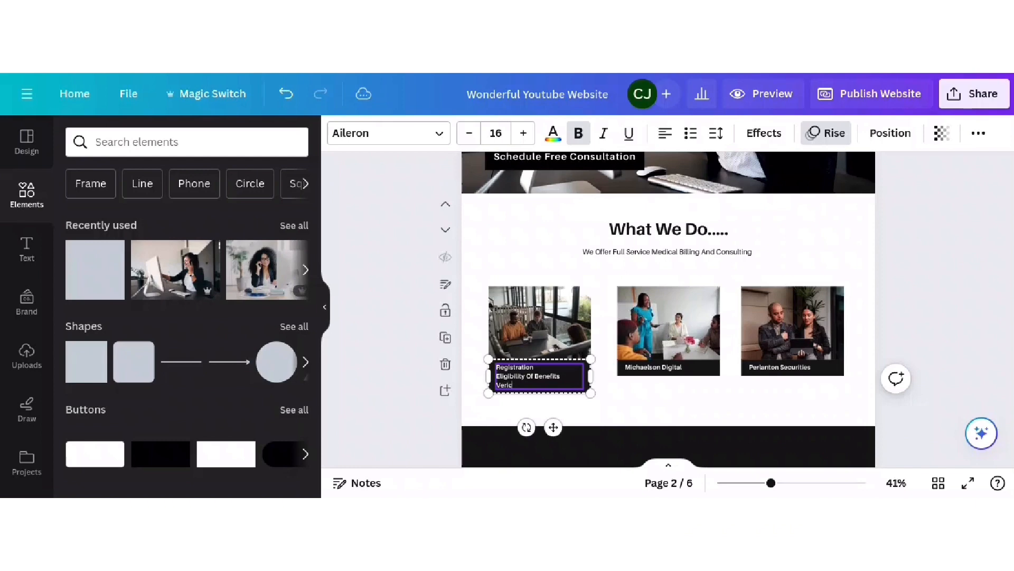
key(BackSpace)
key(BackSpace)
text(fication)
text( Insurance)
click(564, 385)
key(Return)
text(P)
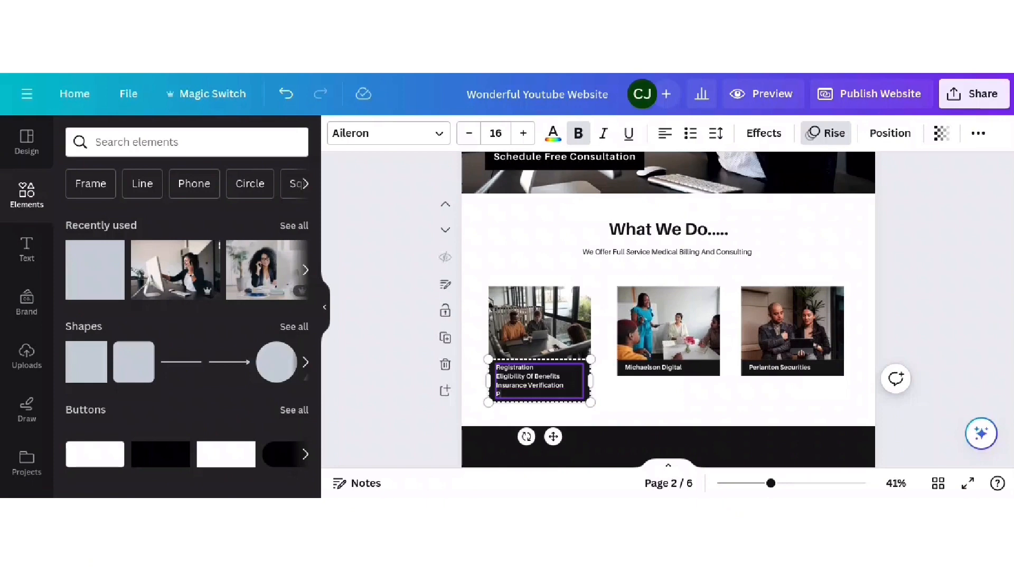
text(rior Authorization)
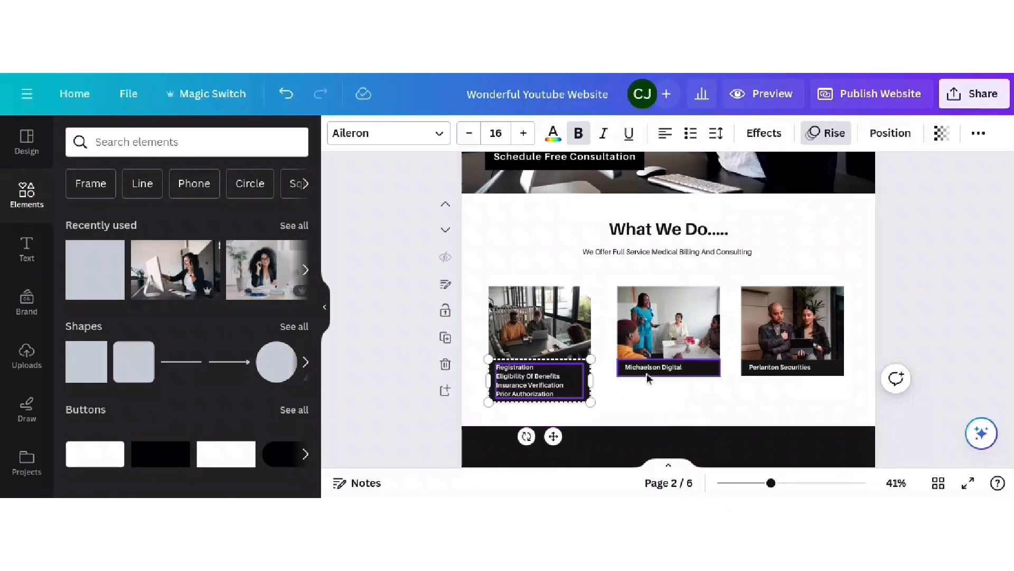
- Change the middle card's caption to Claims Submissions, Claims Follow-ups and 'Dinial Management' lines
click(651, 373)
click(651, 372)
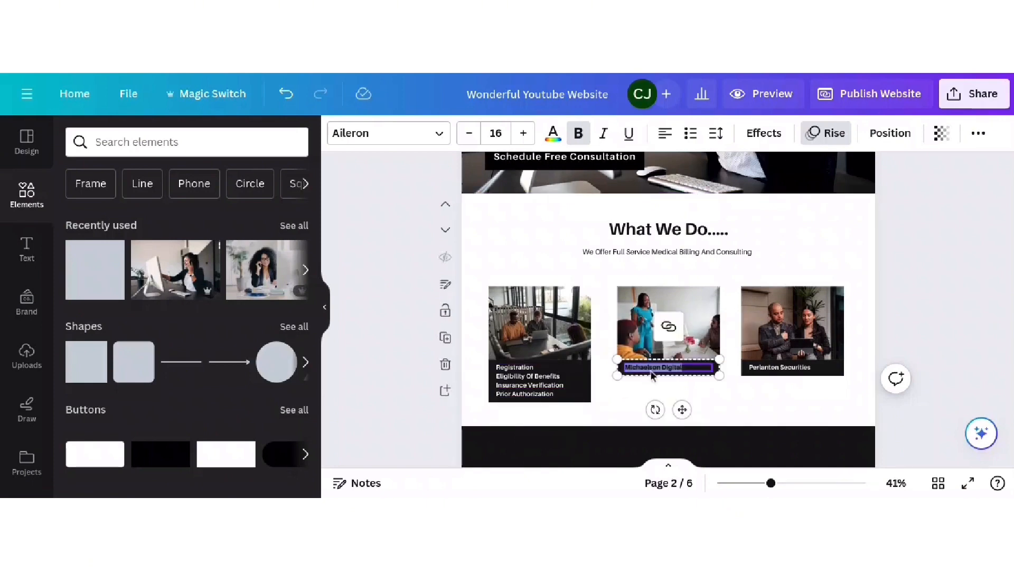
text(Claims Submissions)
key(Return)
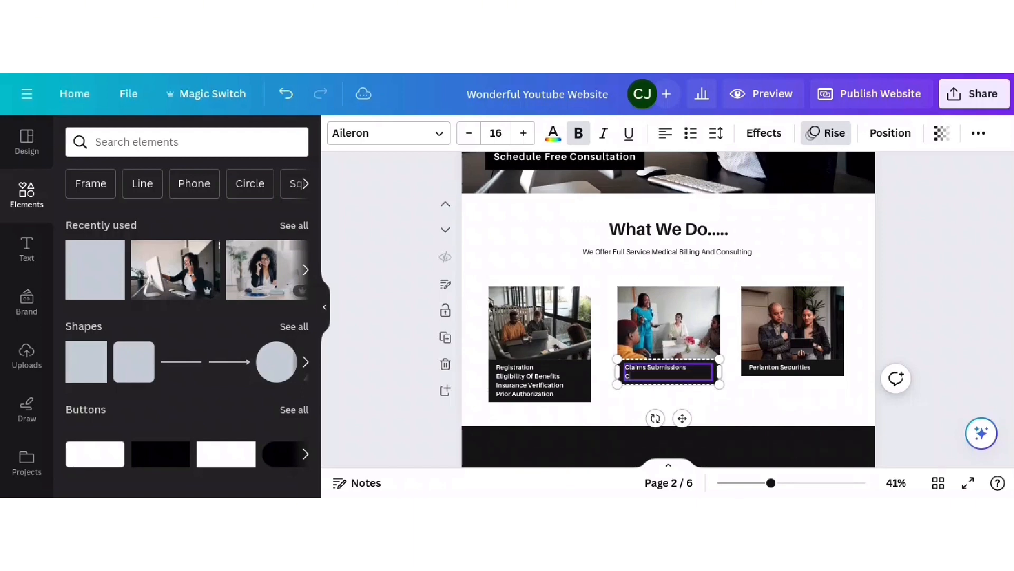
text(Claims Follow-ups)
key(Return)
text(Di)
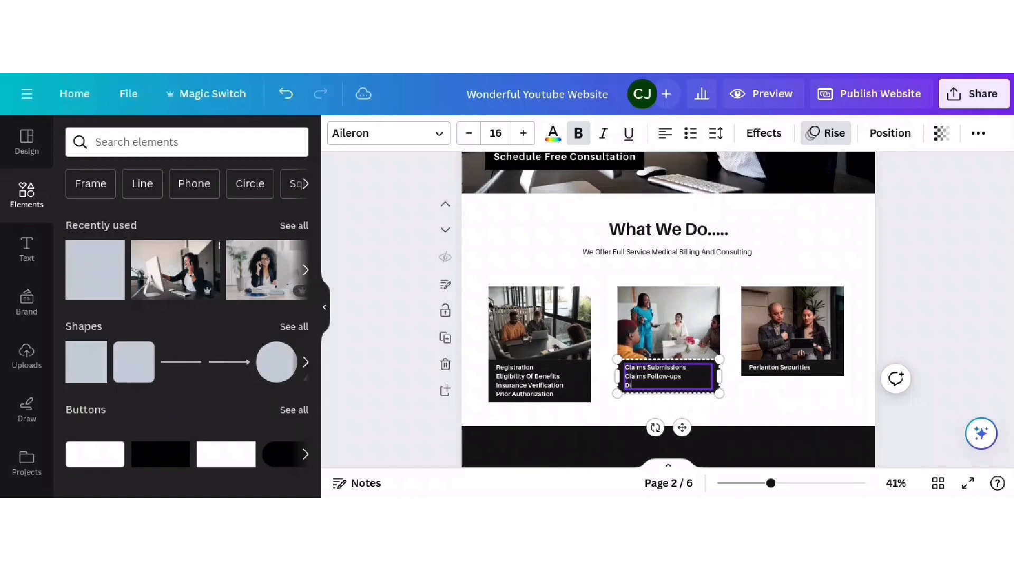
text(nial Management)
- Change the third card's caption to Credentialing, KPI Reports Practice Services and 'More......'
double_click(792, 367)
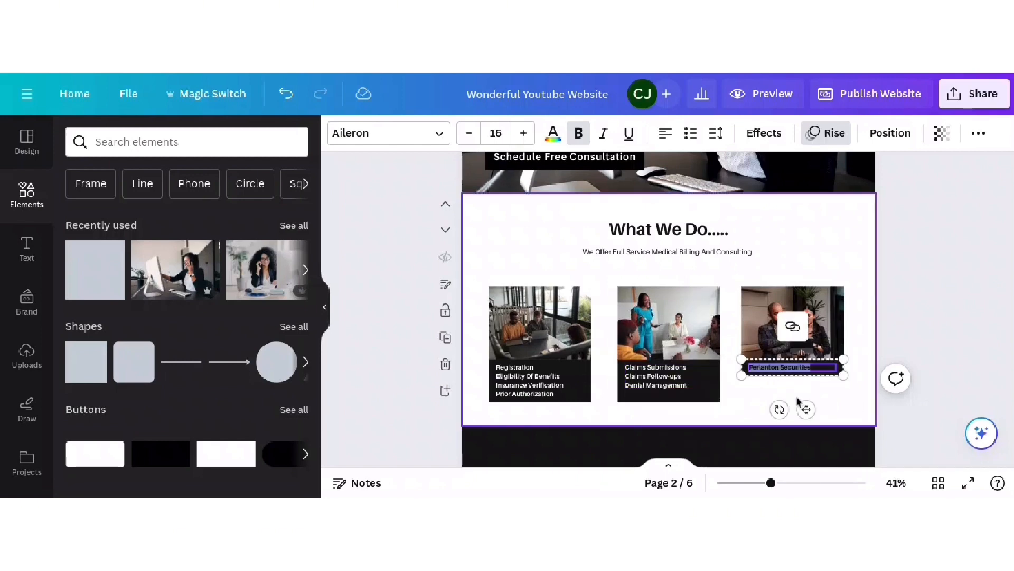
text(Crede)
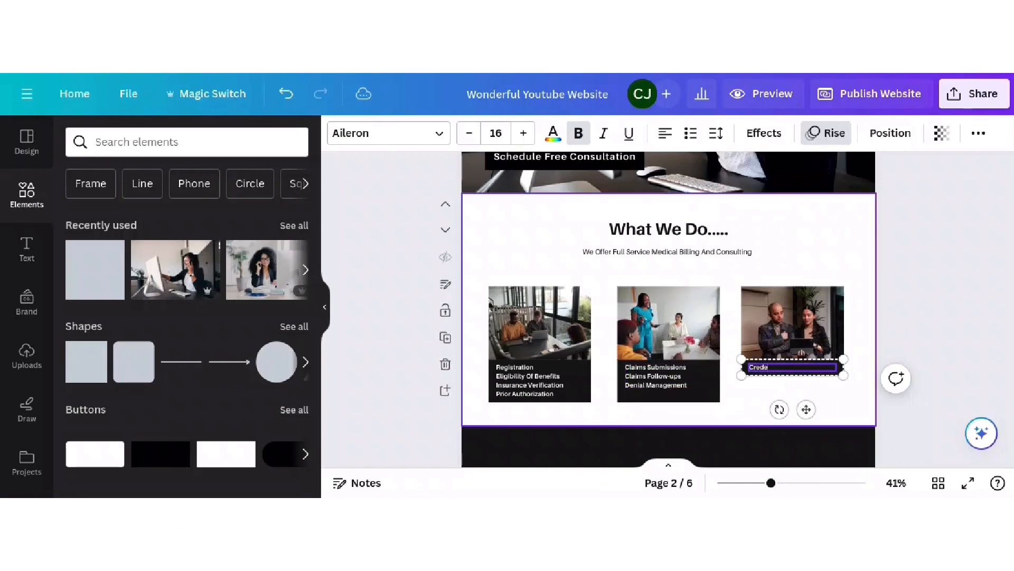
text(ntialing)
key(Return)
text(KPI)
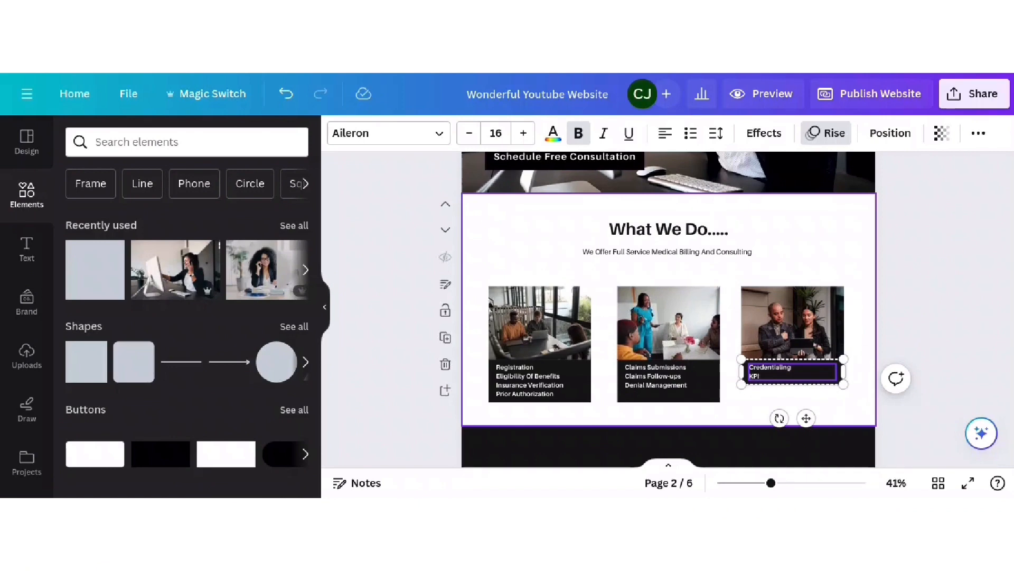
text( Re)
text(ports Practic)
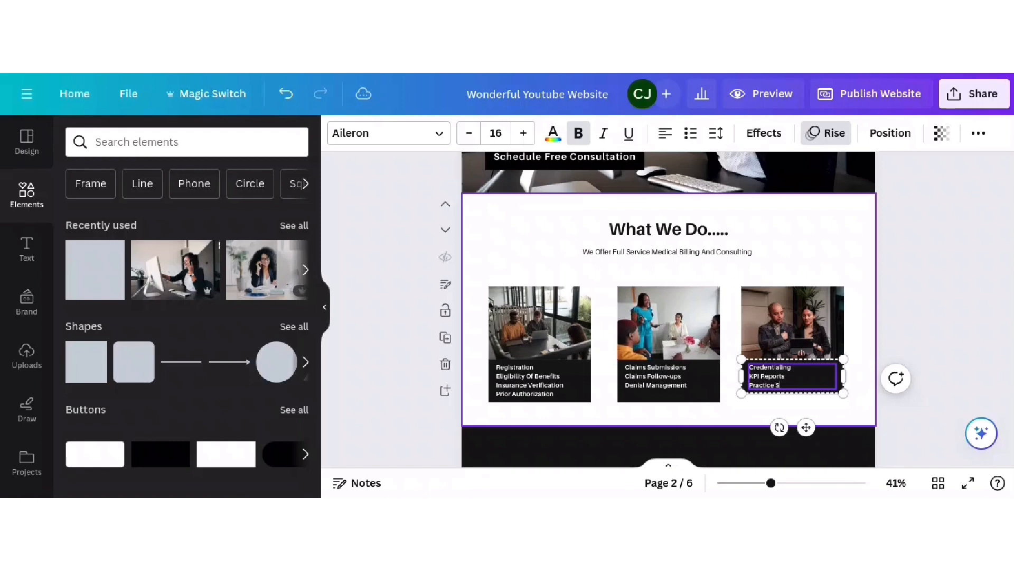
text(e Services)
key(Return)
text(More......)
click(402, 365)
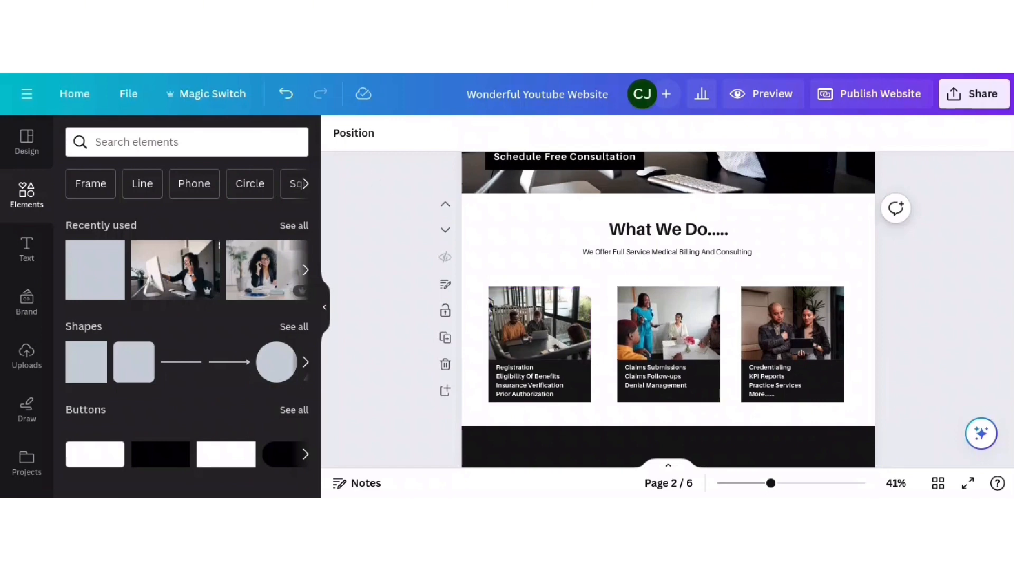
- Put an 'insurance' search photo into the first card's image frame
click(539, 323)
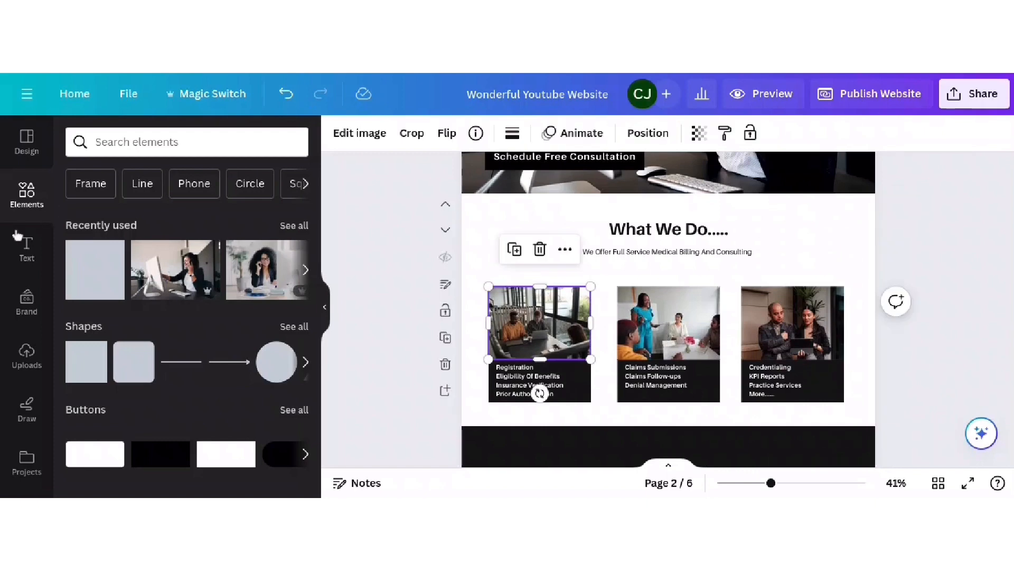
click(227, 148)
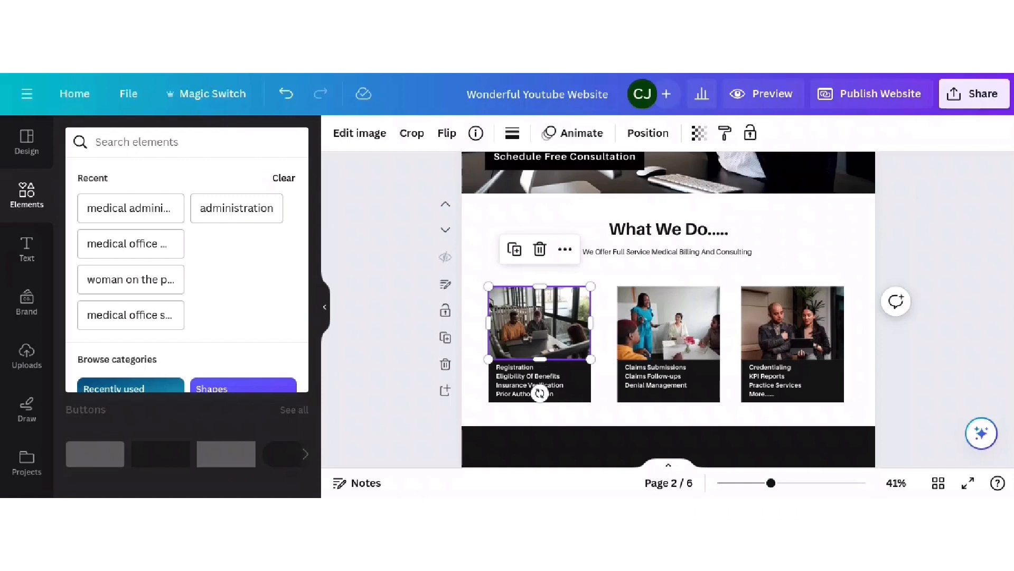
text(insurance)
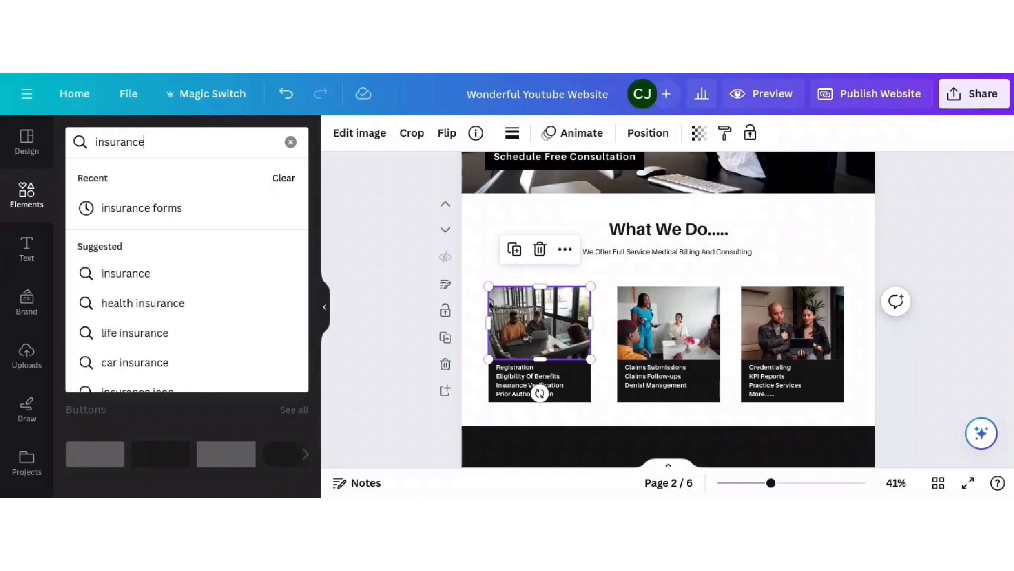
key(Return)
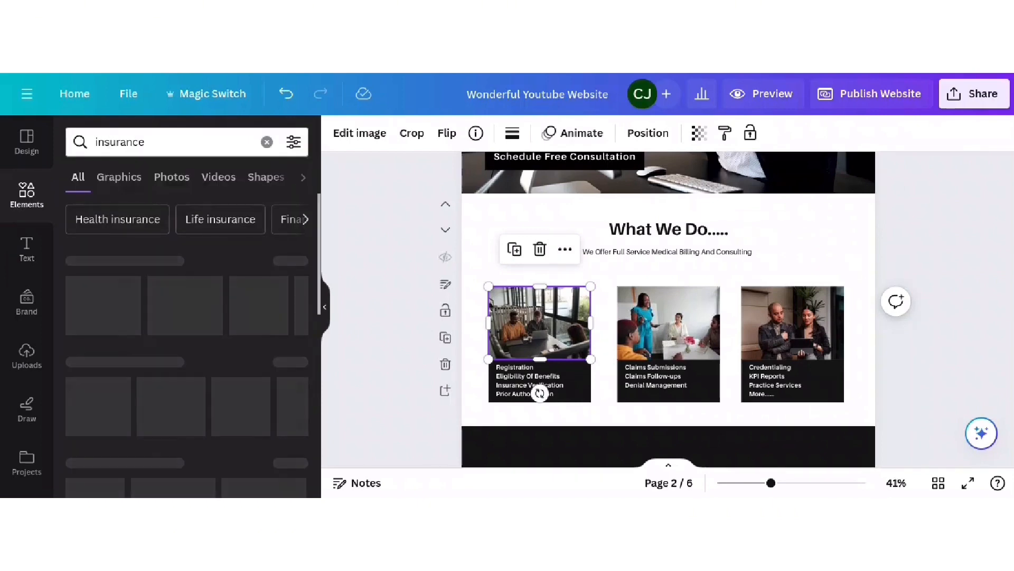
scroll(199, 294, down, 1)
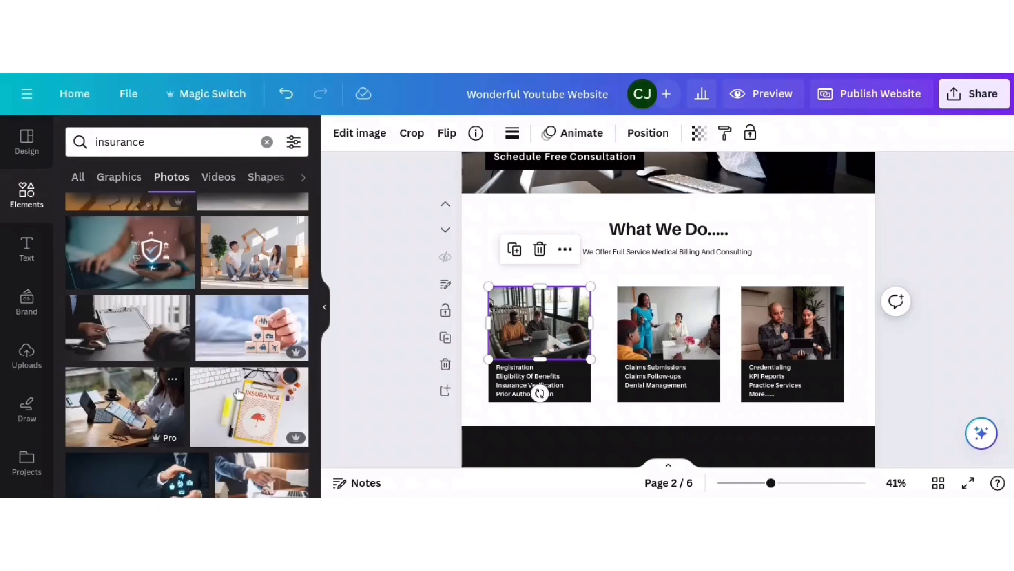
drag(126, 405, 539, 322)
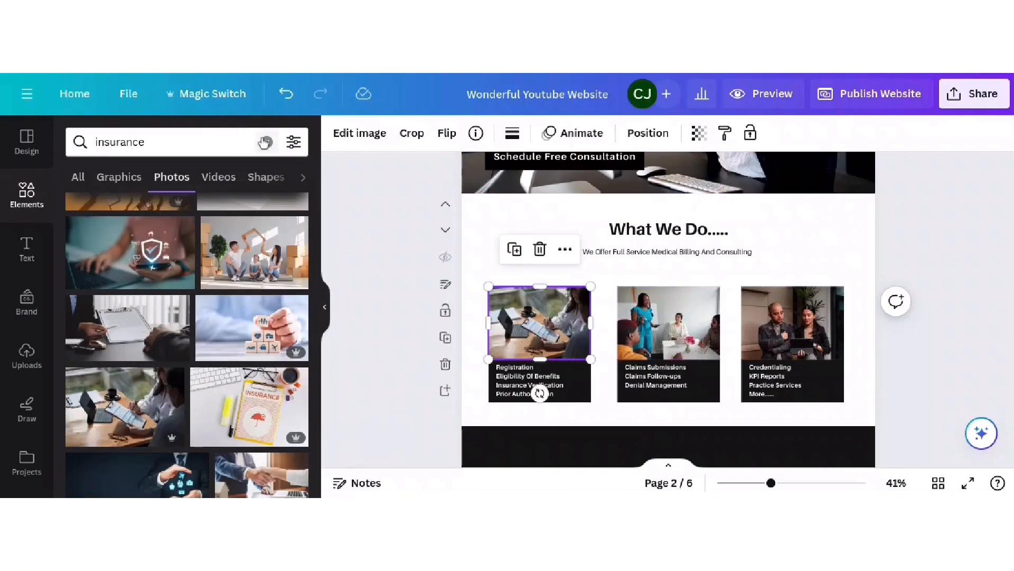
- Put a claim-form photo from a 'medical claims' search into the middle card
click(267, 141)
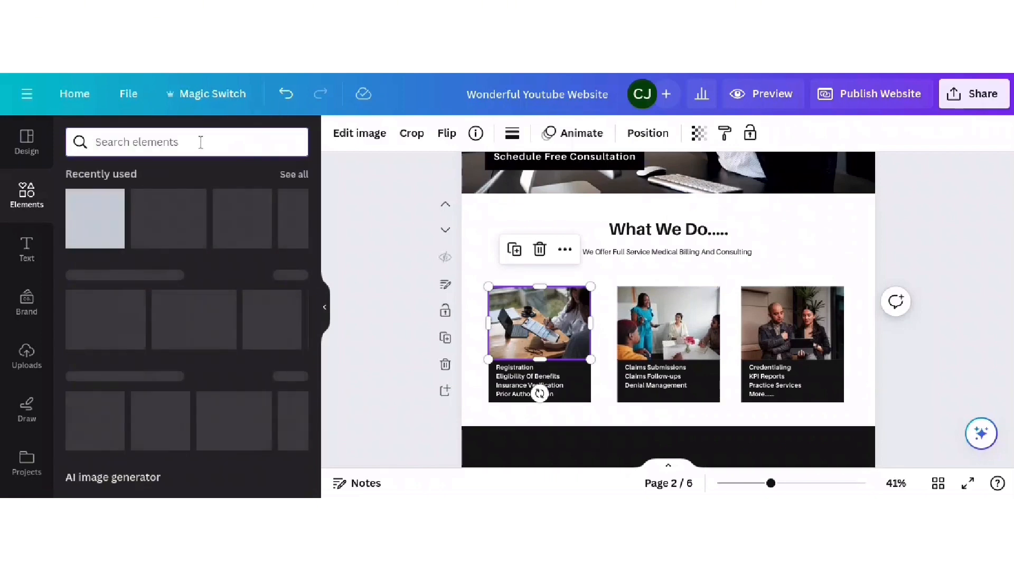
text(medic)
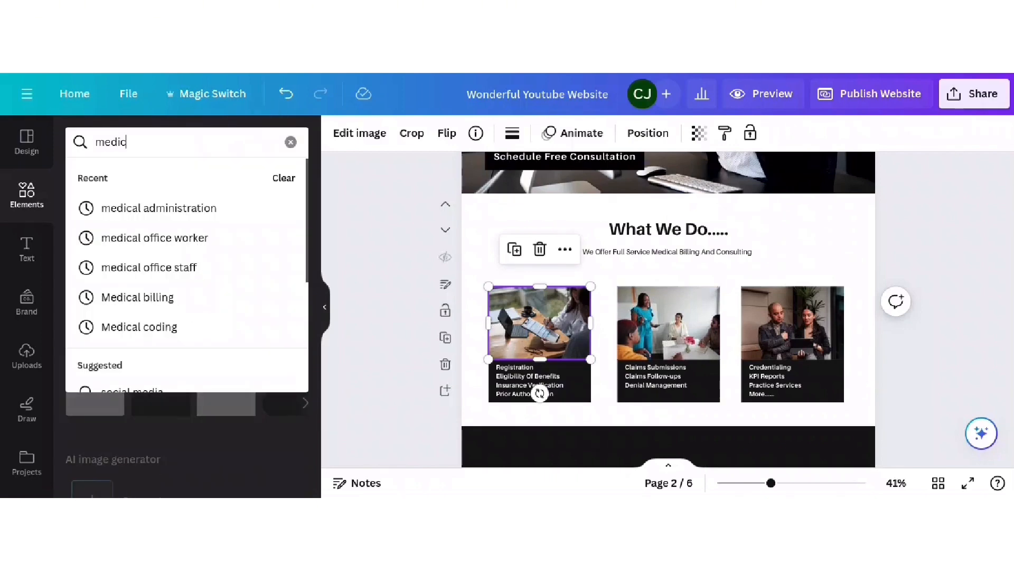
text(al claims)
key(Return)
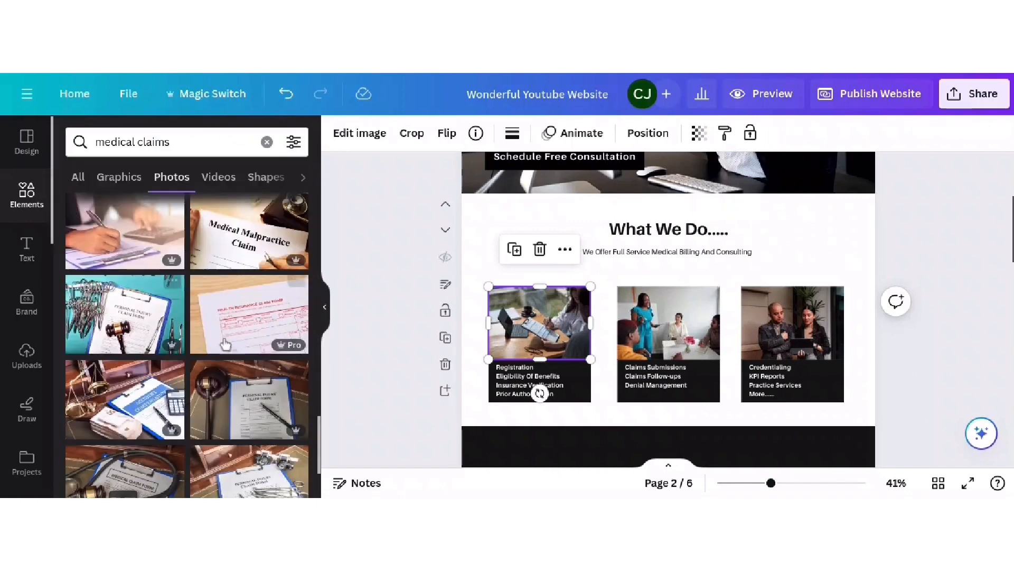
drag(248, 314, 668, 322)
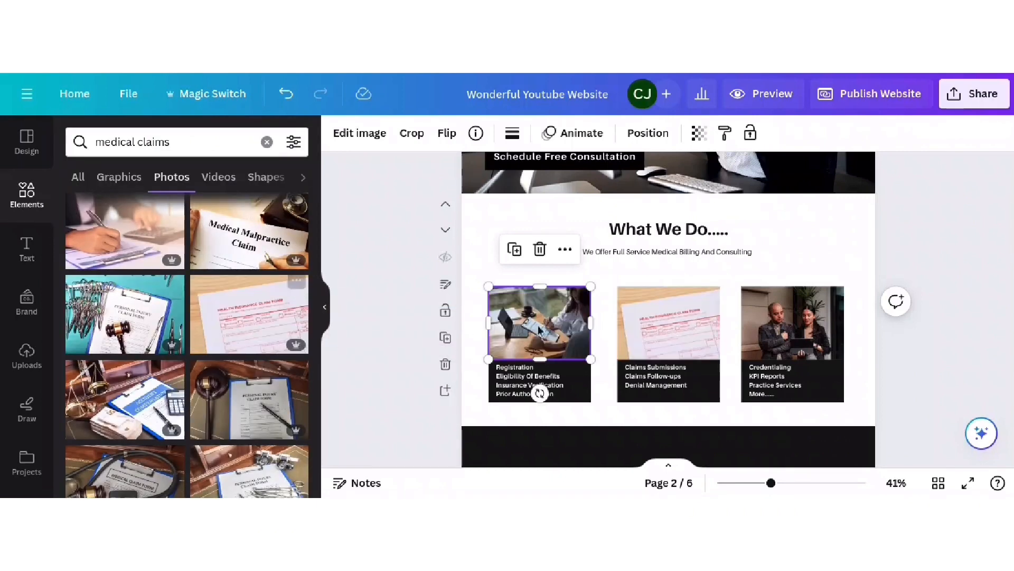
- Put a woman-at-laptop photo from a 'medical office staff' search into the third card
click(267, 141)
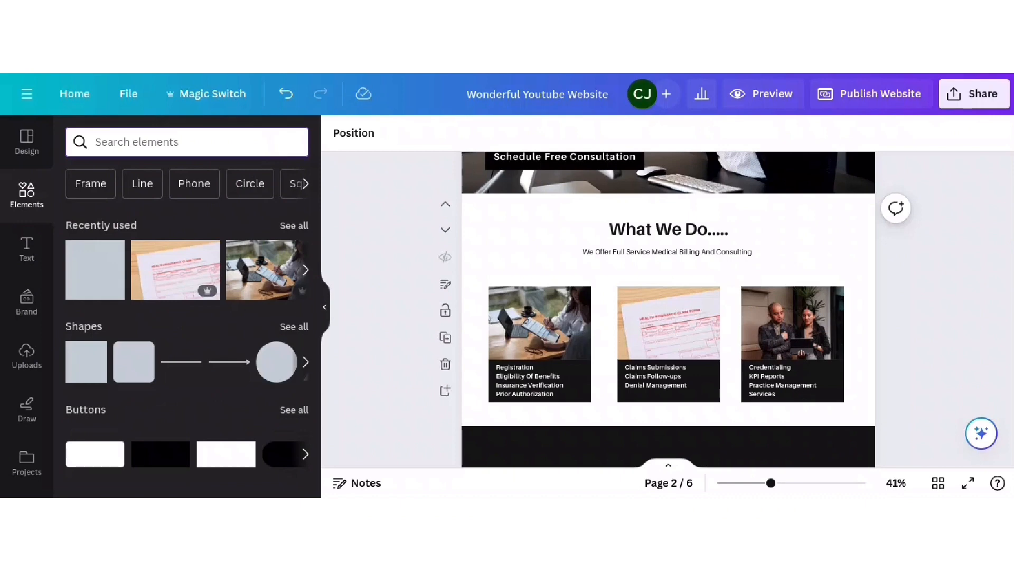
text(medical office staff)
key(Return)
click(288, 361)
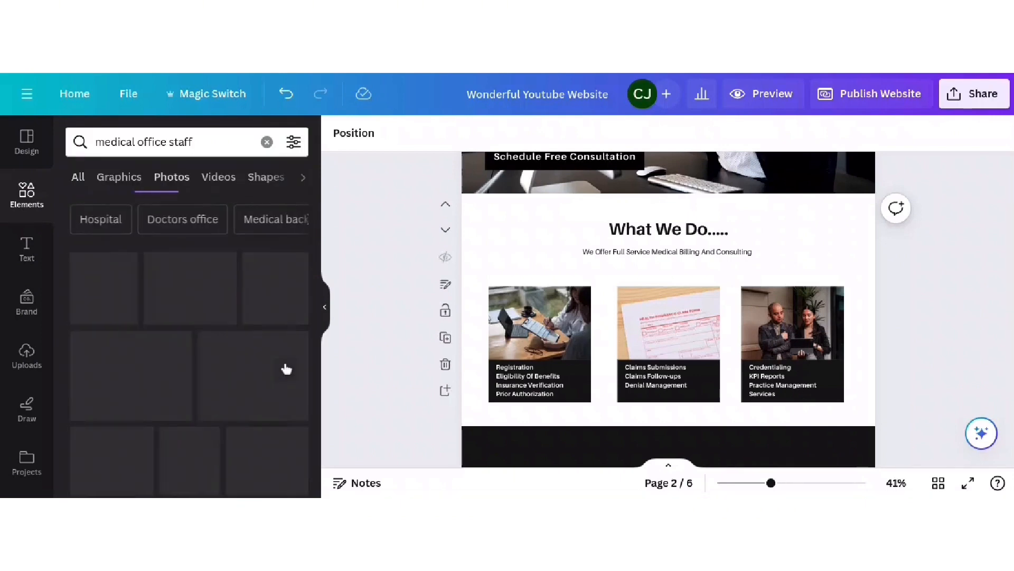
scroll(287, 369, down, 5)
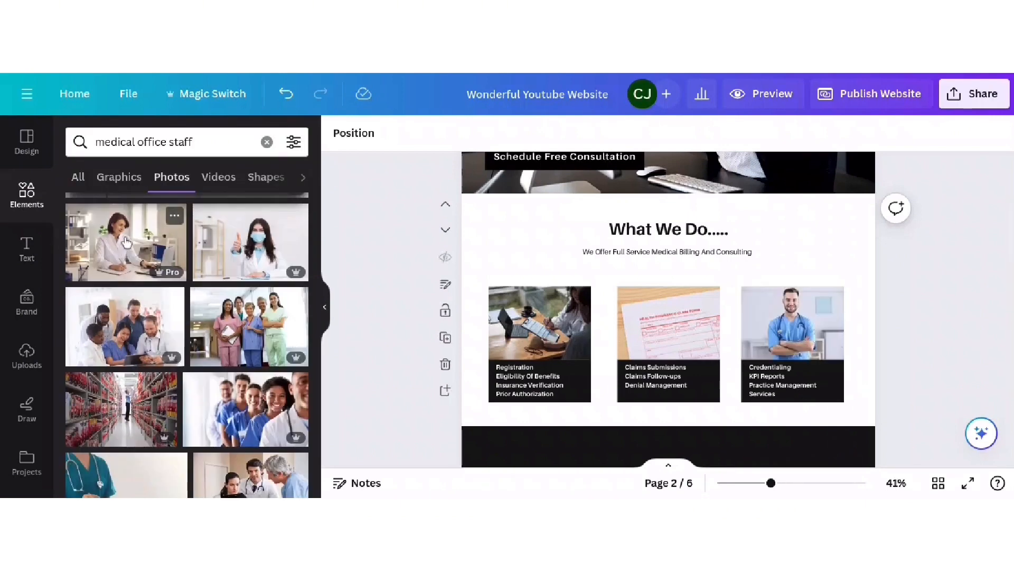
drag(129, 241, 792, 323)
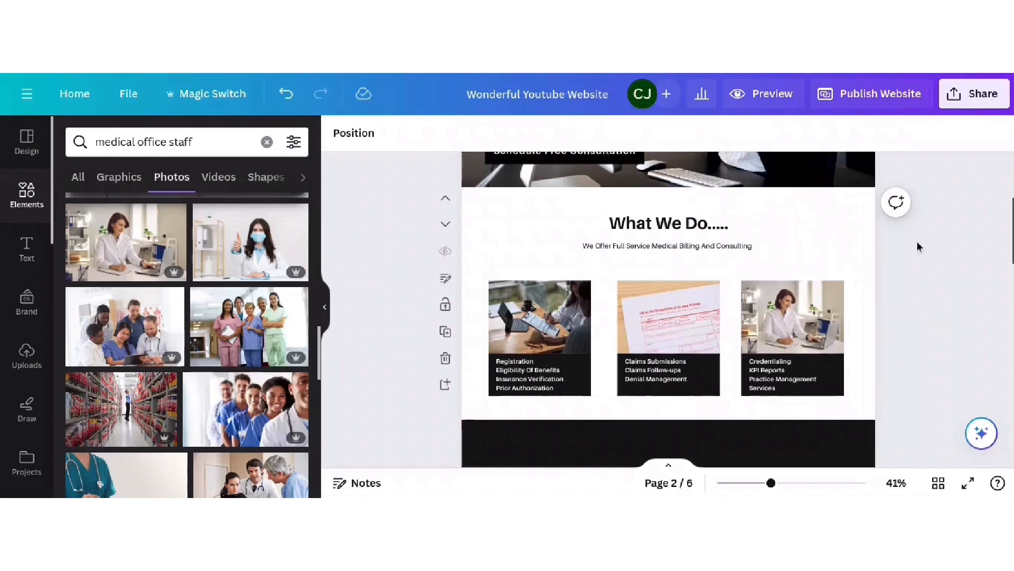
- Scroll up to the hero, then down past What We Do to the Company Profile section
scroll(917, 244, down, 1)
scroll(917, 244, up, 3)
scroll(917, 245, up, 2)
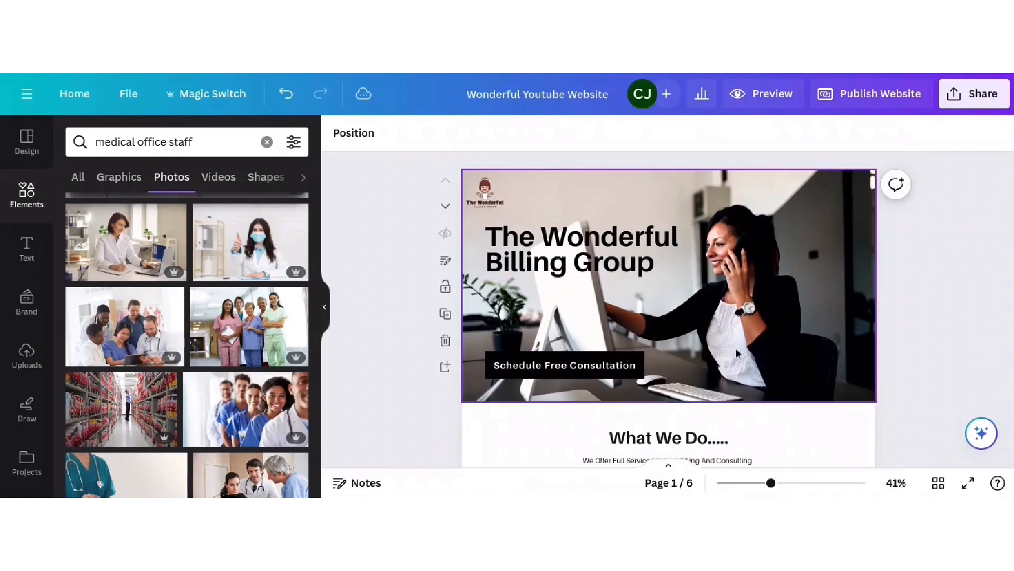
scroll(708, 316, down, 4)
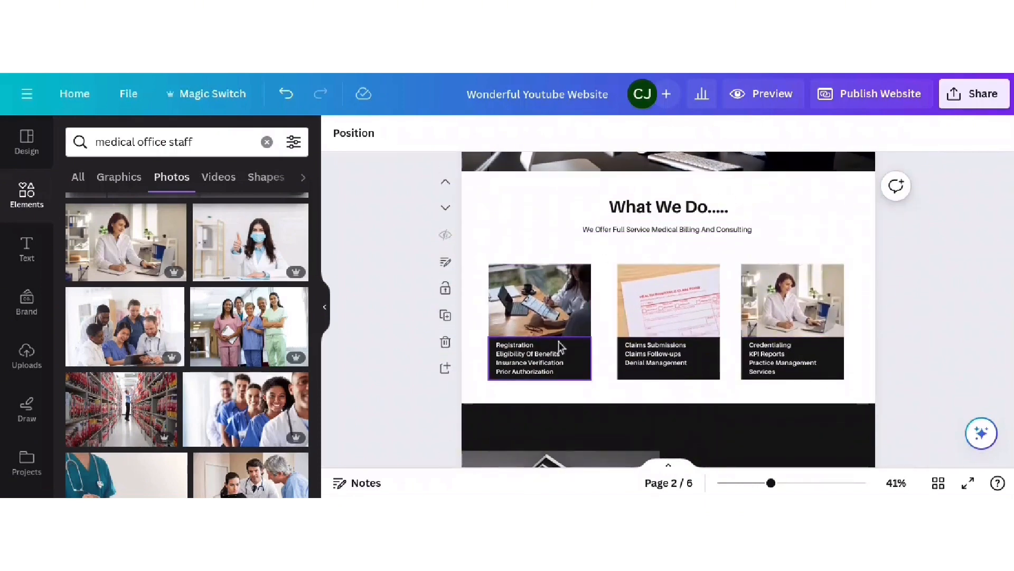
scroll(864, 311, down, 2)
scroll(869, 310, down, 1)
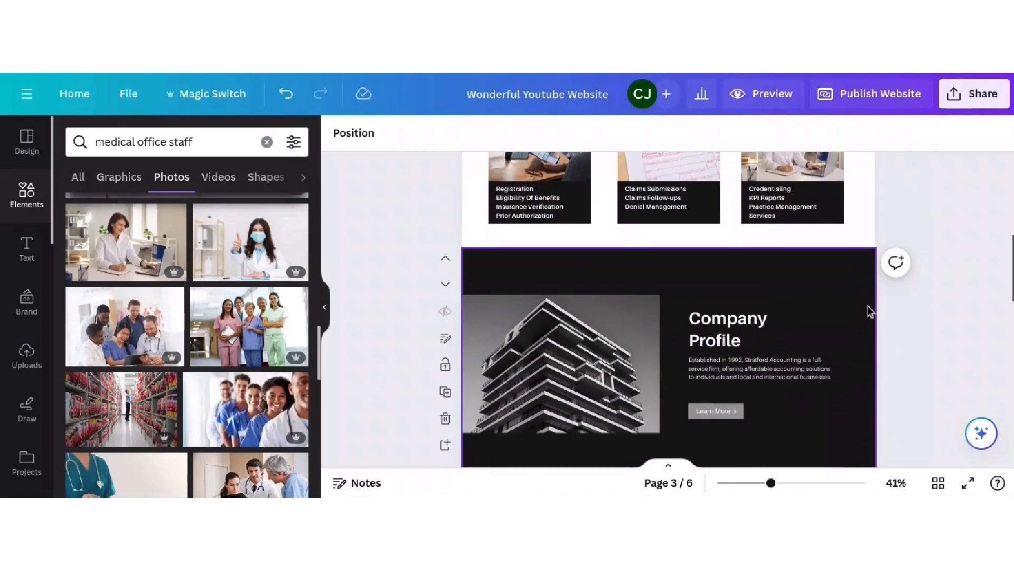
scroll(868, 311, down, 1)
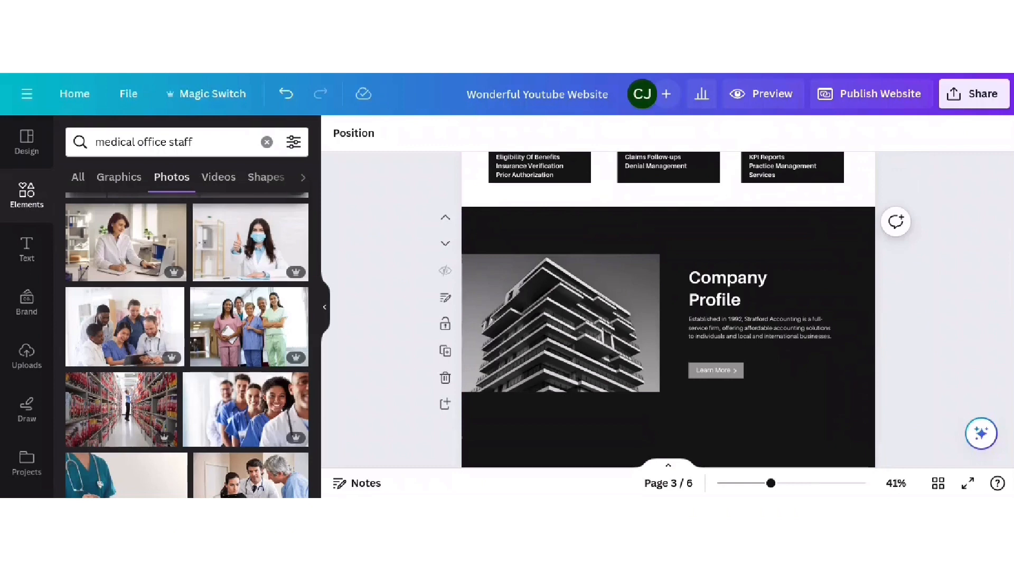
- Replace the Company Profile heading with 'Revenue Cycle Specialist'
double_click(694, 280)
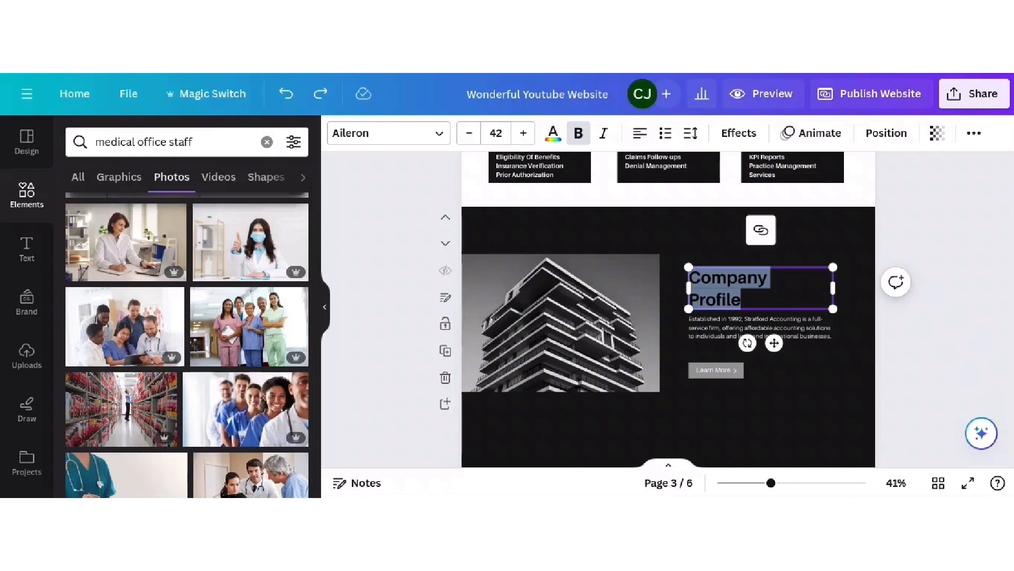
key(BackSpace)
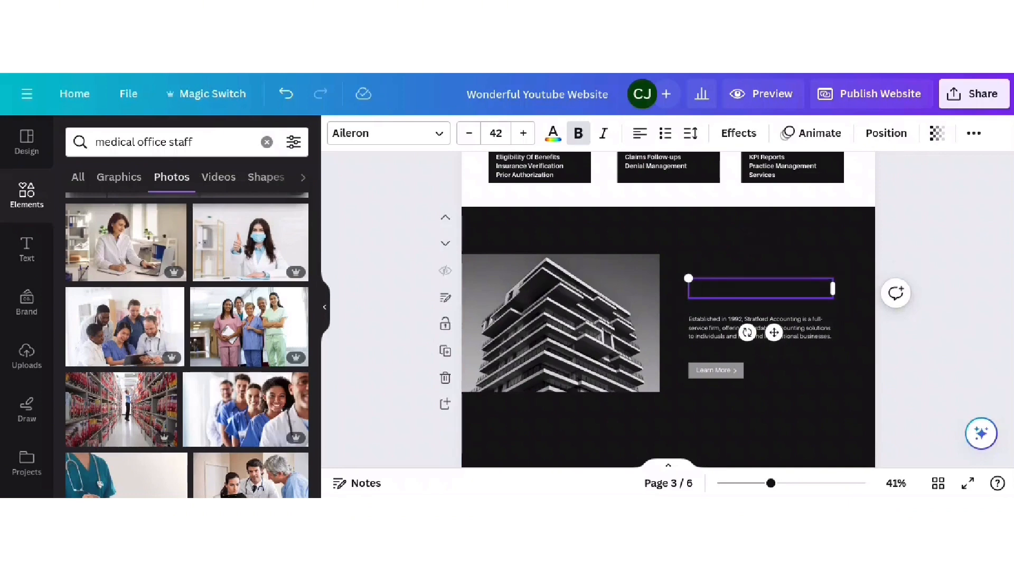
text(Revenu)
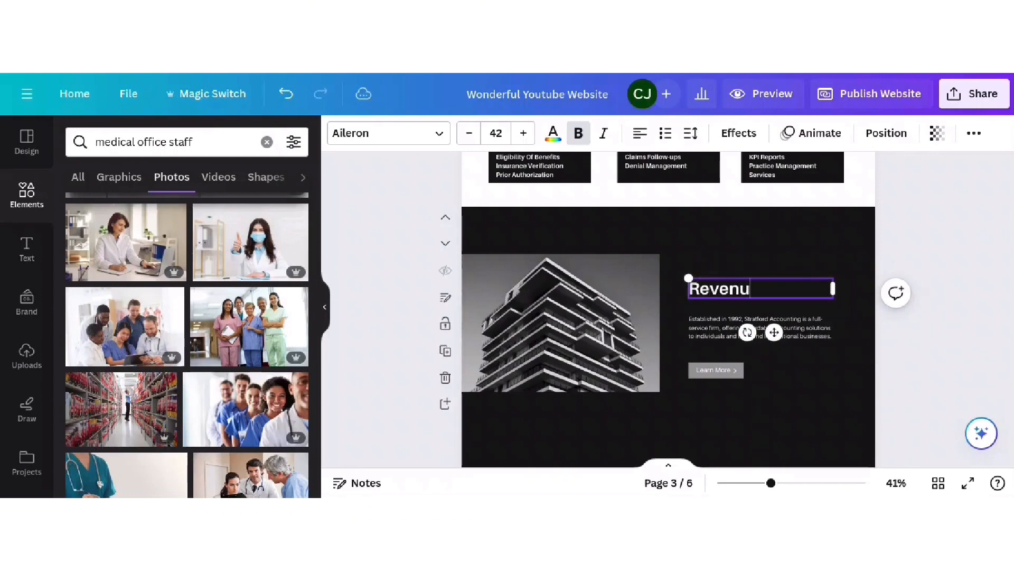
text(e Cycle Specialist)
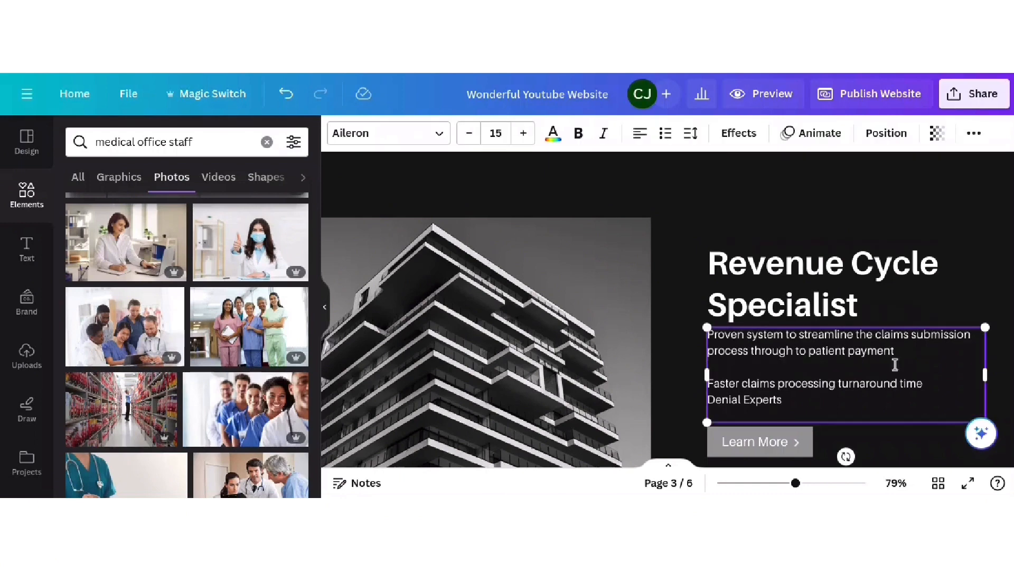
- Add a blank line after 'turnaround time' in the body text and zoom out to 37%
click(925, 383)
key(Return)
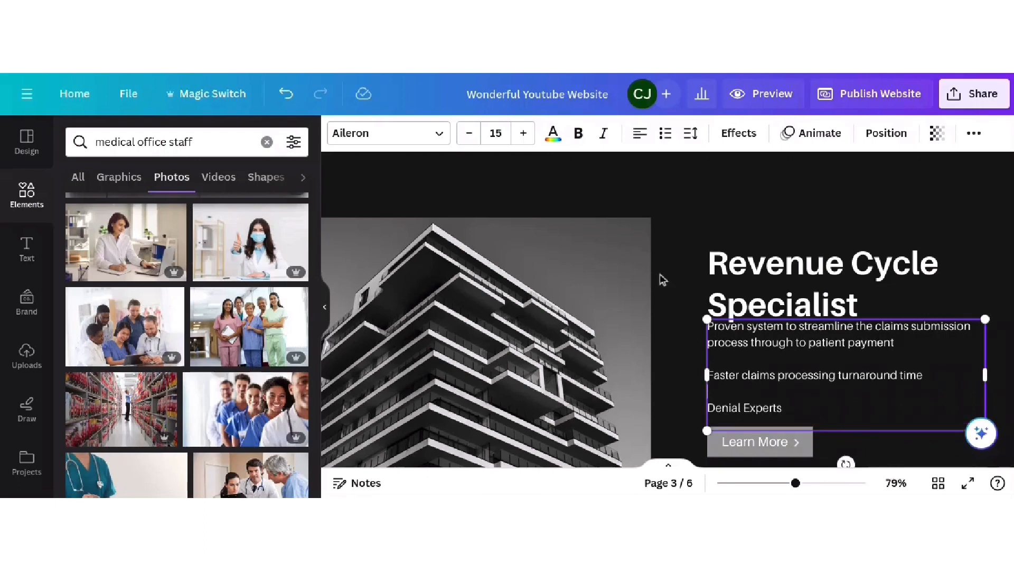
click(660, 277)
click(729, 282)
drag(796, 482, 767, 482)
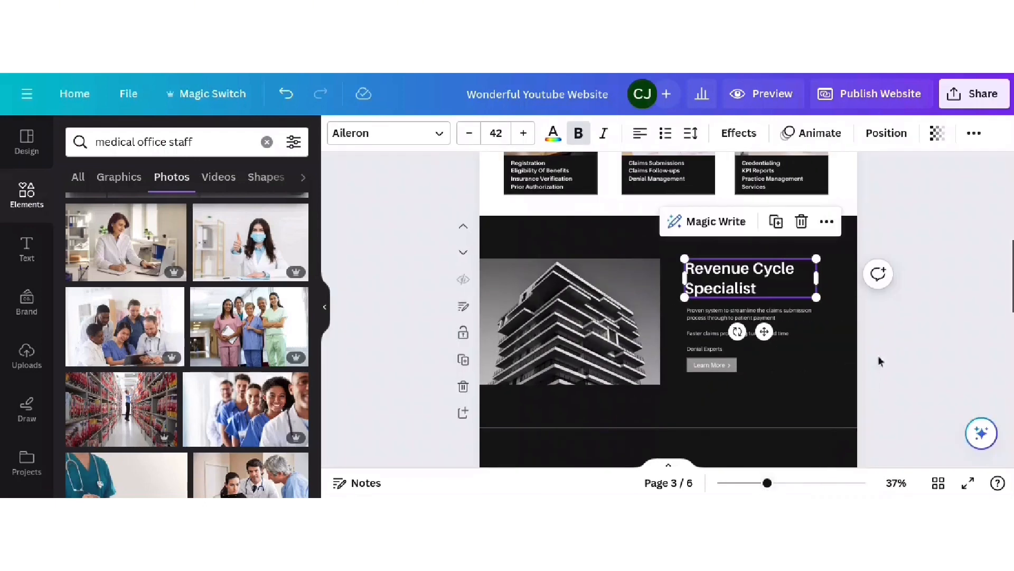
click(925, 359)
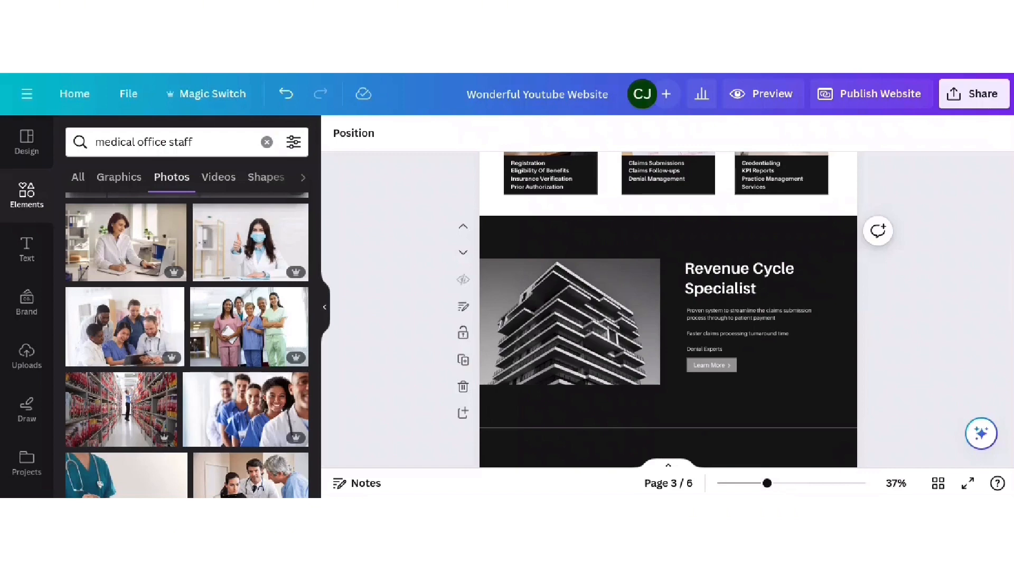
- Swap the building photo for the 'Revenue' rising-arrow image found by searching 'revenue'
click(648, 319)
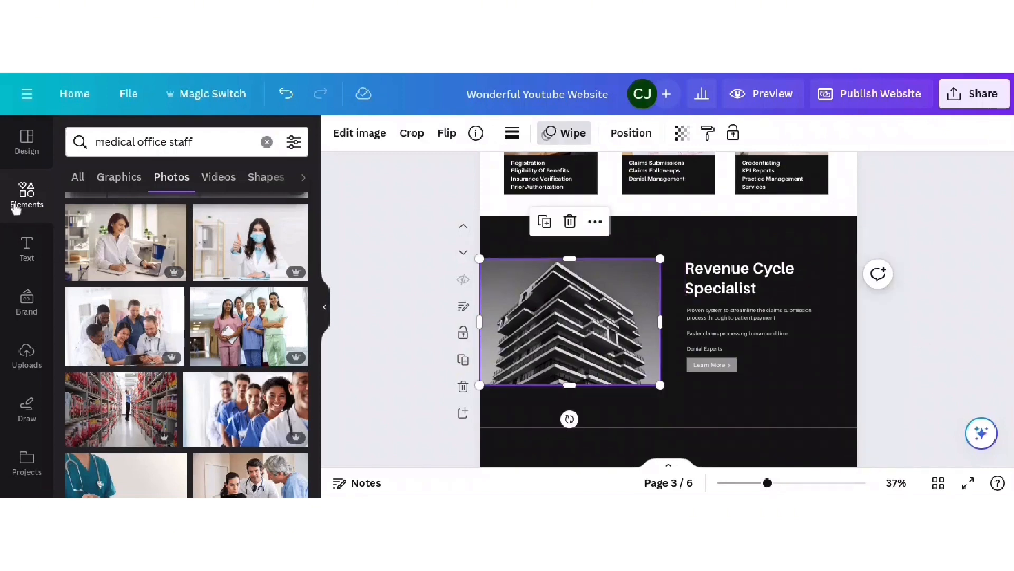
click(267, 142)
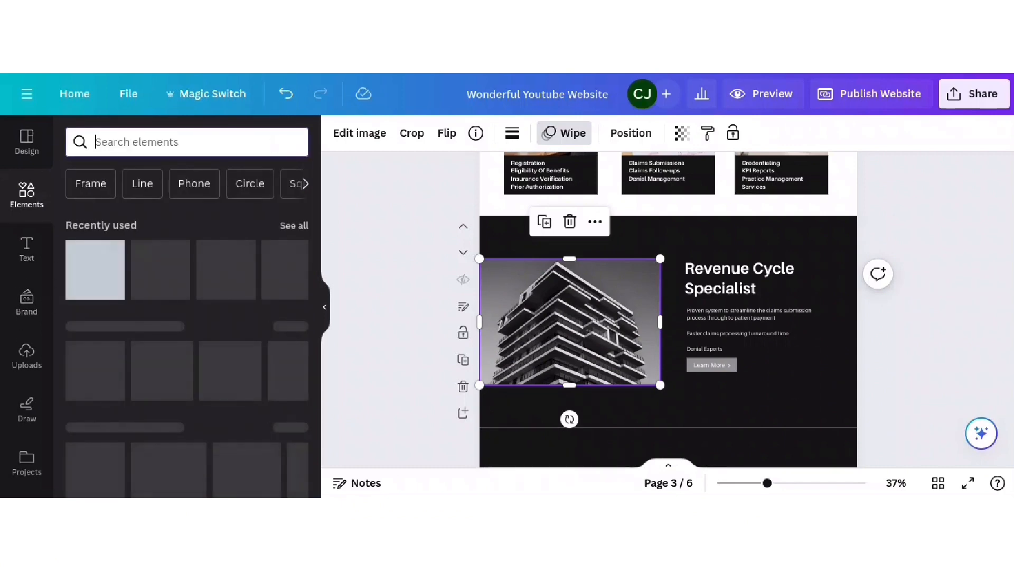
text(revenue)
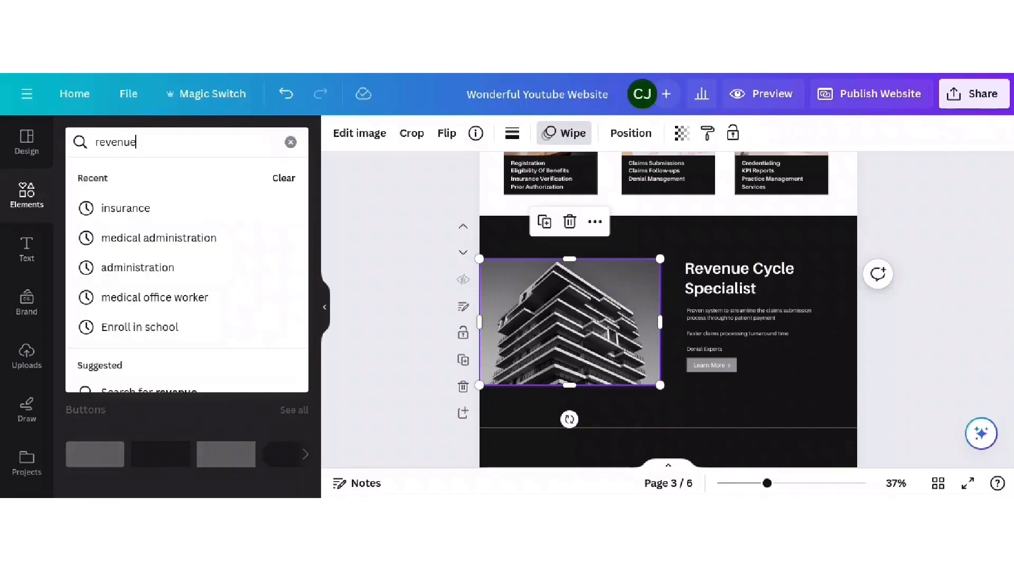
key(Return)
drag(165, 367, 529, 338)
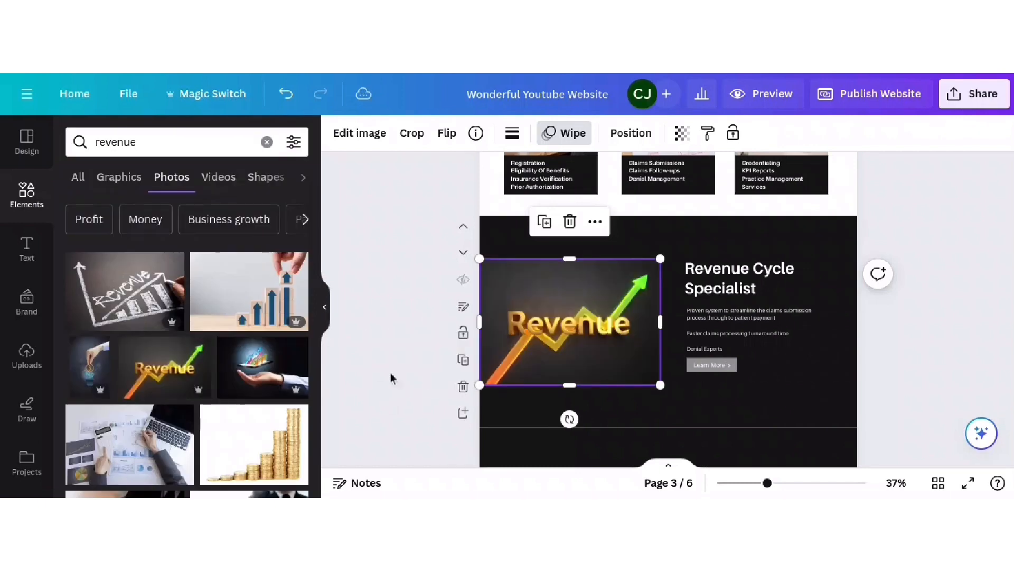
click(389, 338)
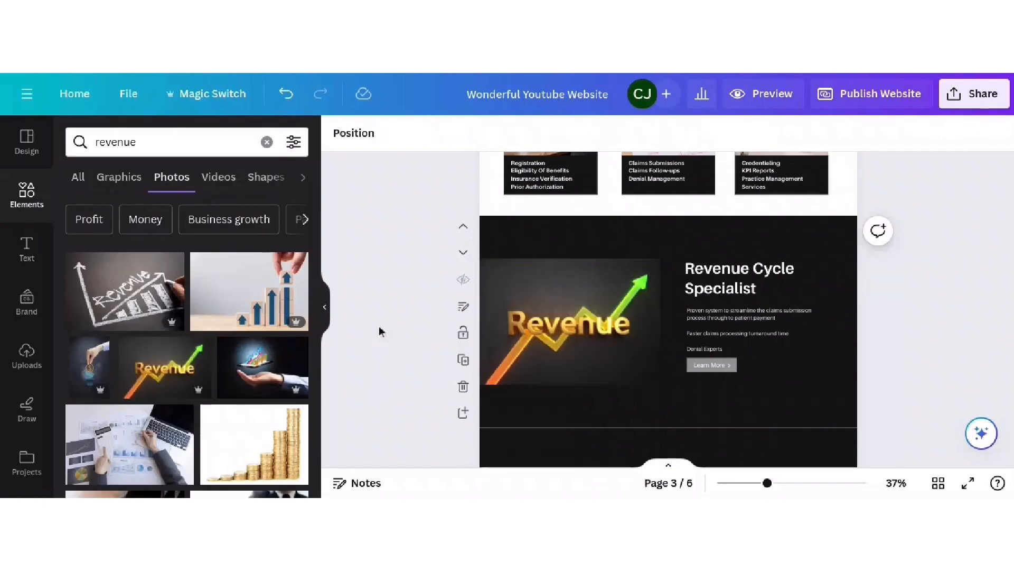
click(714, 372)
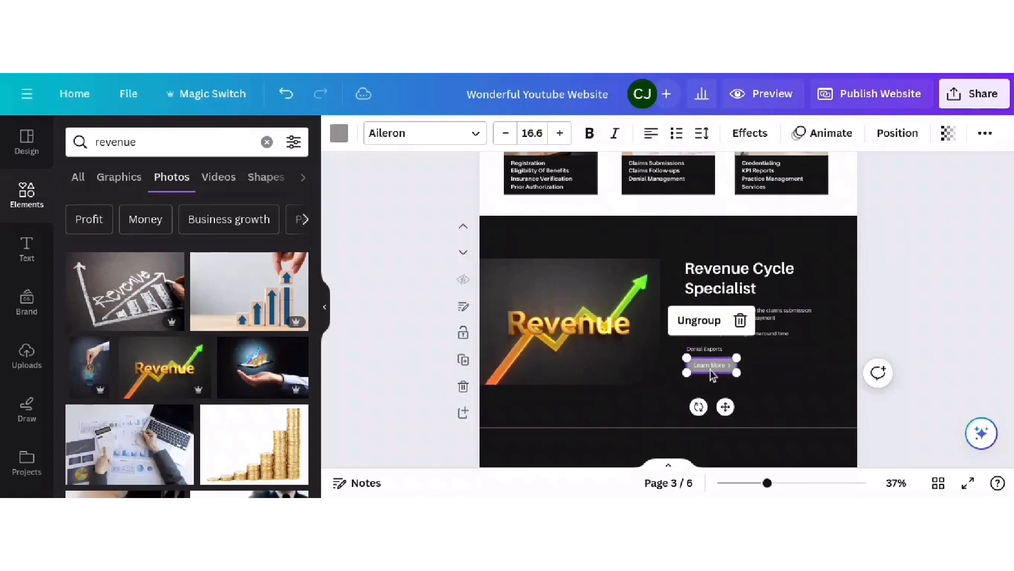
click(931, 305)
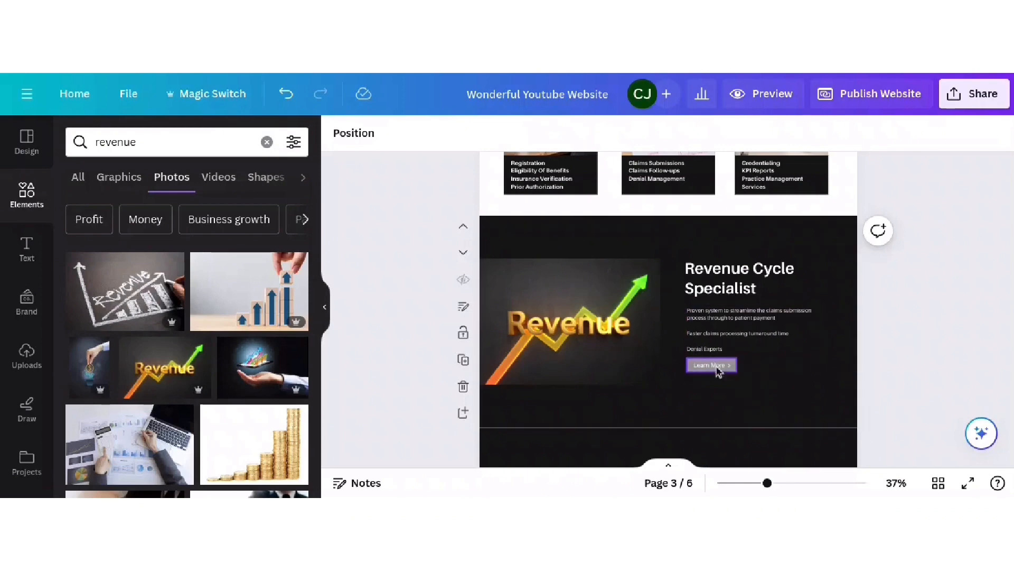
- Scroll up to page 1, then down through pages 2 and 3 to page 4's Our Services section
scroll(920, 254, up, 10)
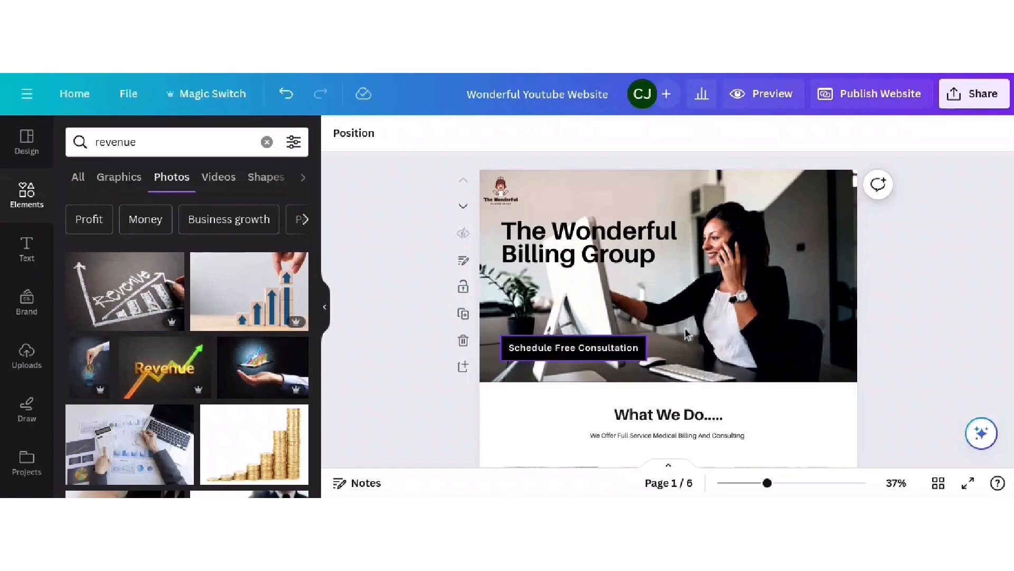
scroll(920, 281, down, 3)
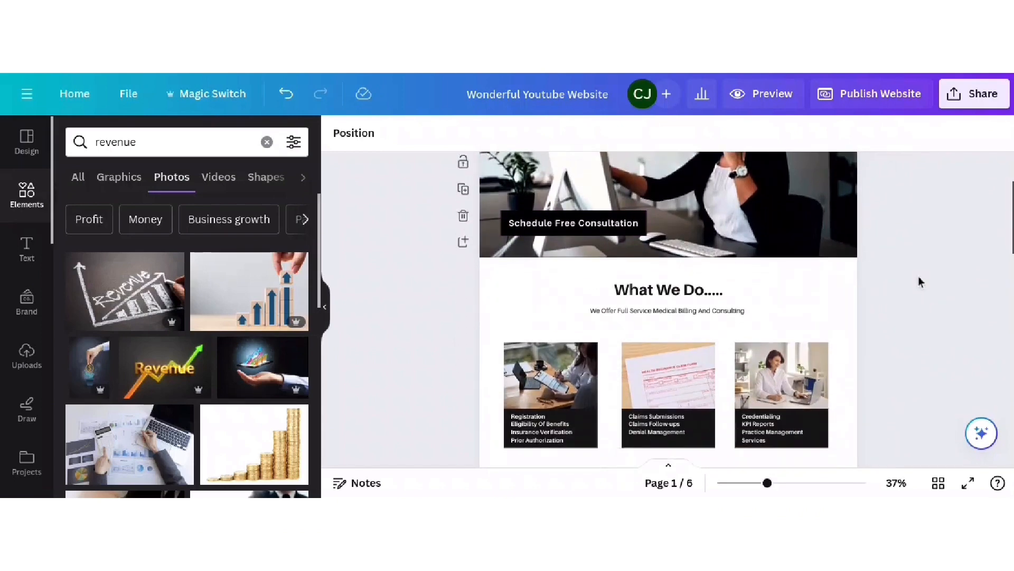
scroll(920, 282, down, 2)
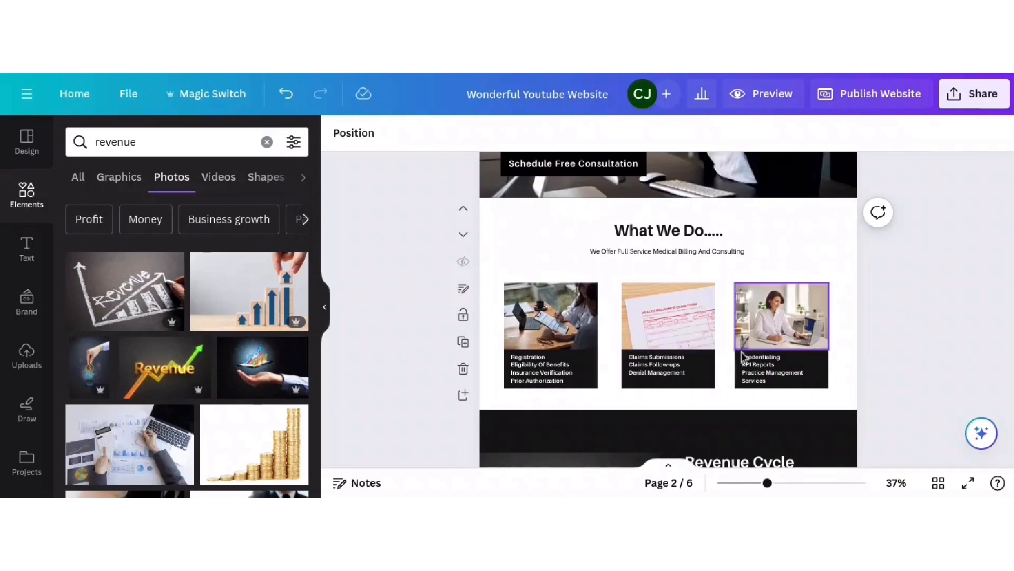
scroll(892, 291, down, 4)
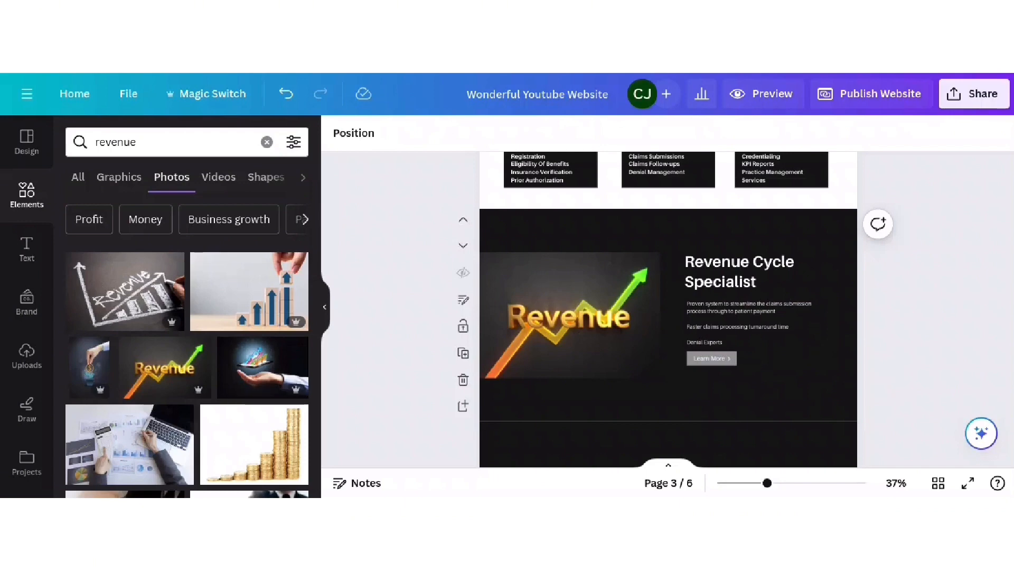
scroll(668, 309, down, 5)
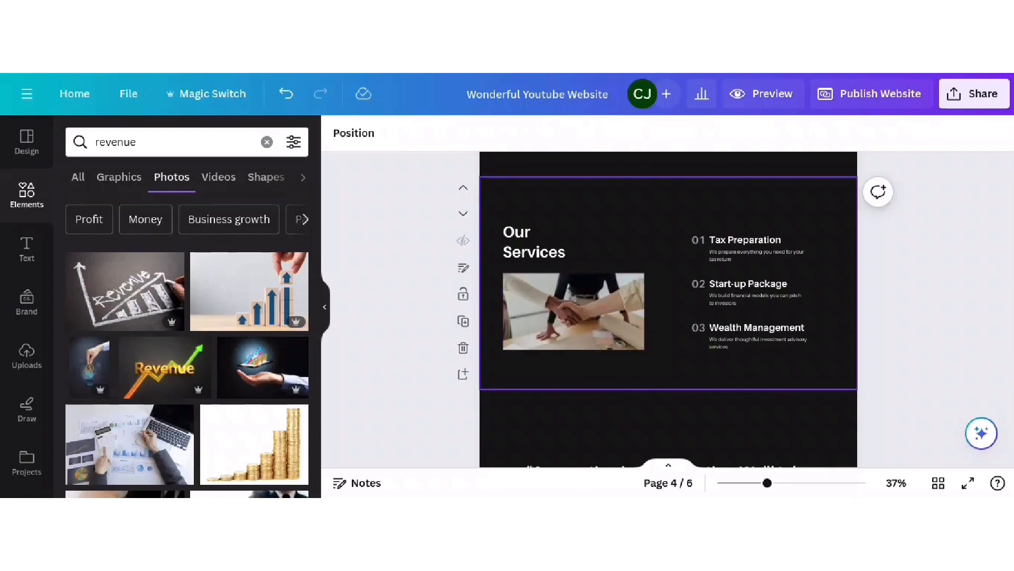
- Retitle the Our Services heading 'Why Choose Us' and revise the first list item
double_click(541, 232)
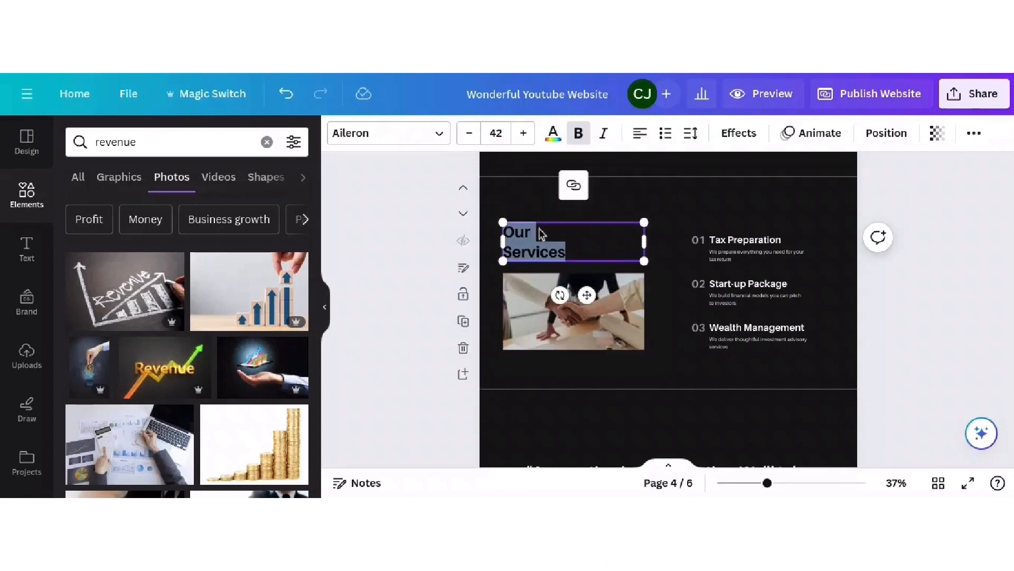
text(Why Choose)
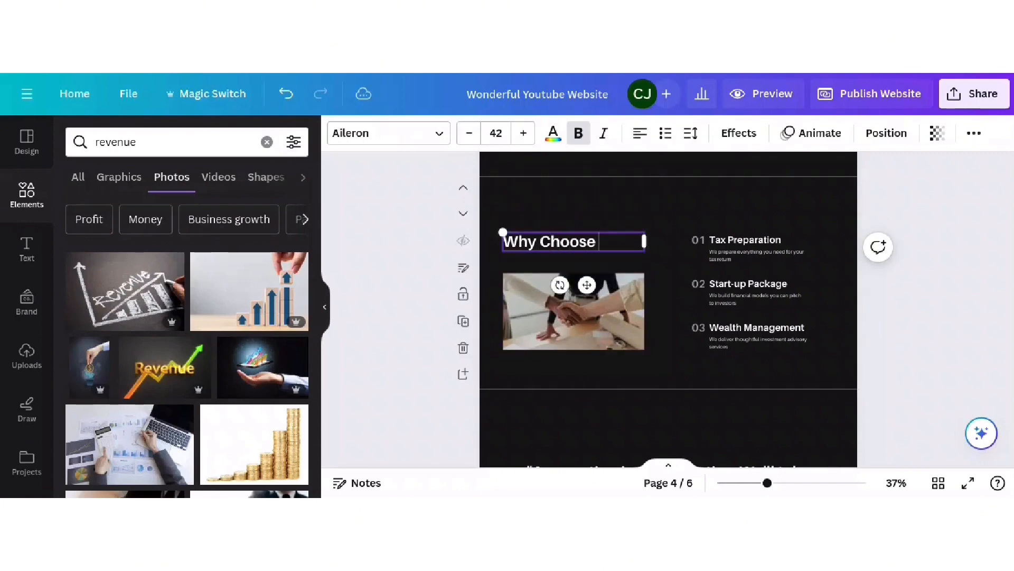
text( Us)
click(740, 253)
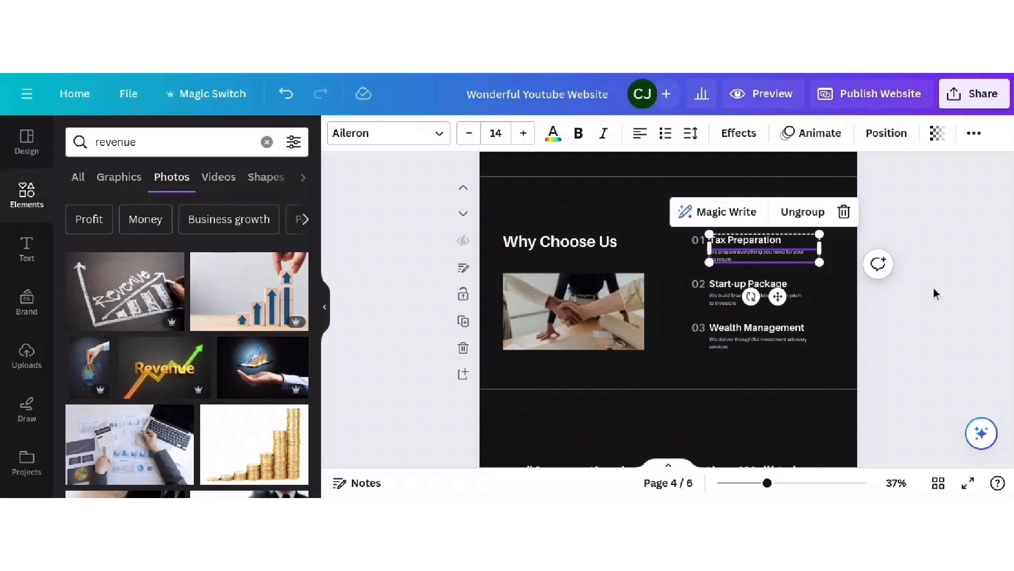
click(755, 220)
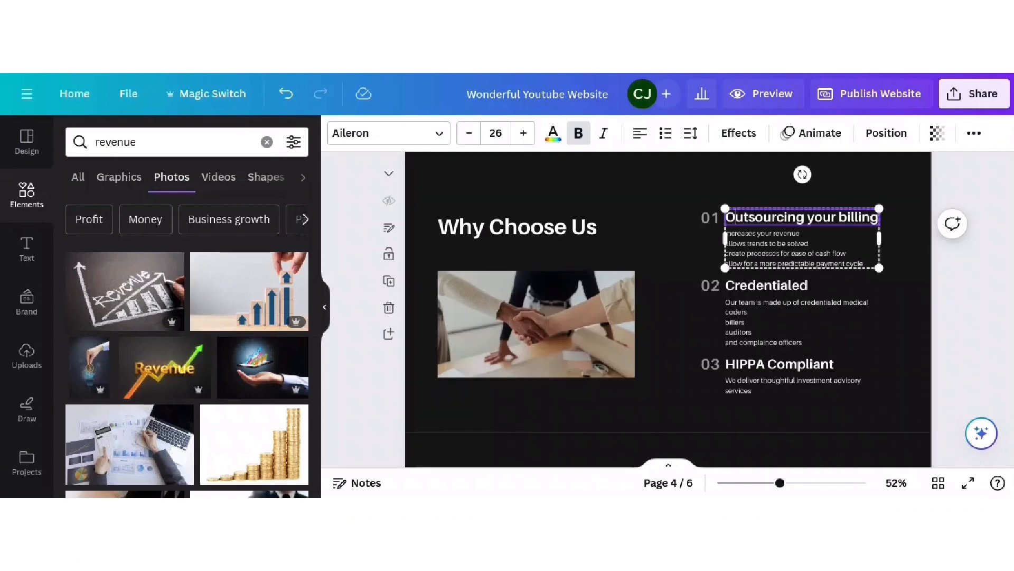
click(975, 267)
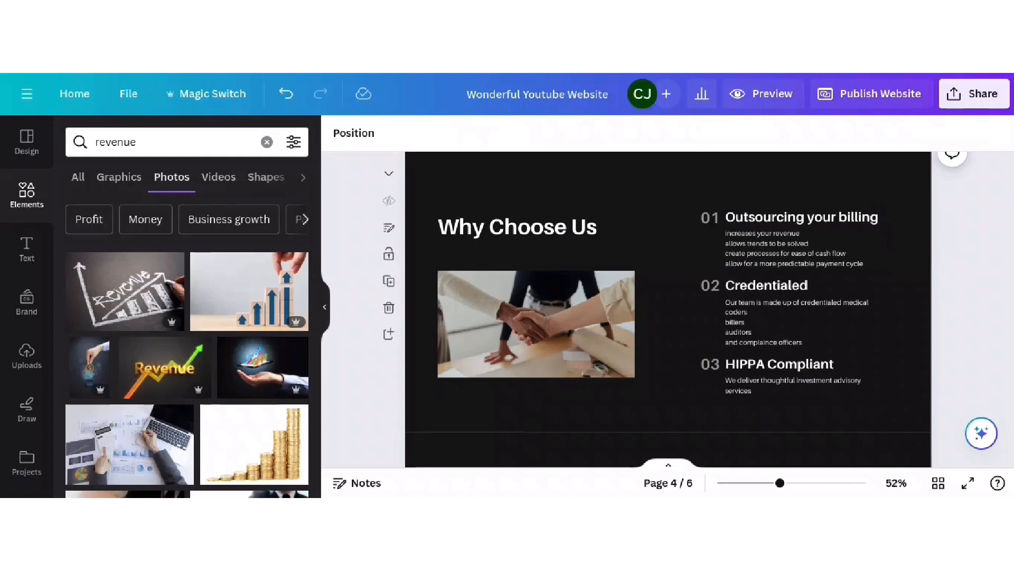
- Capitalise the first item as 'Outsourcing Your Billing' and widen its box to fit one line
click(840, 242)
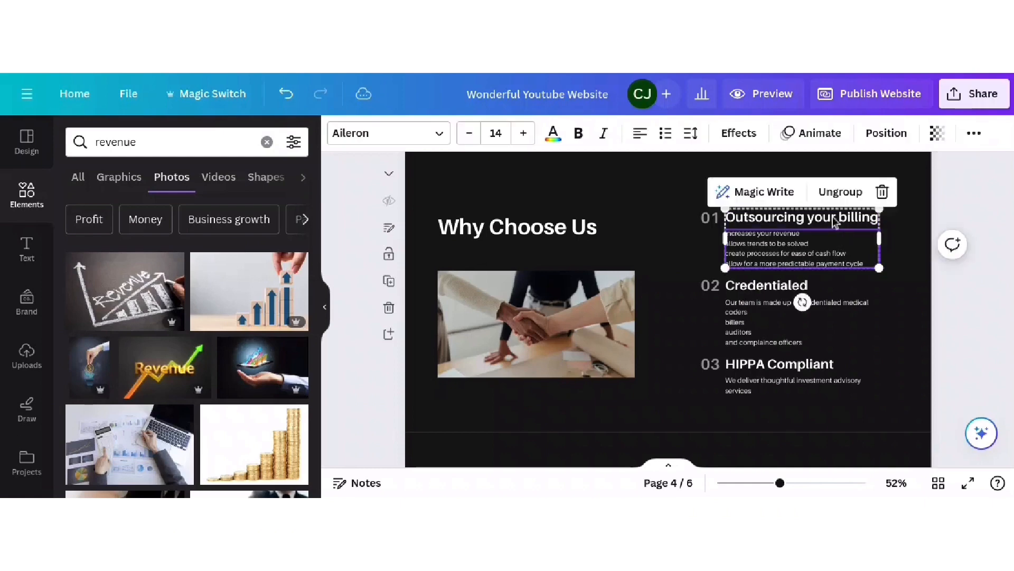
click(823, 220)
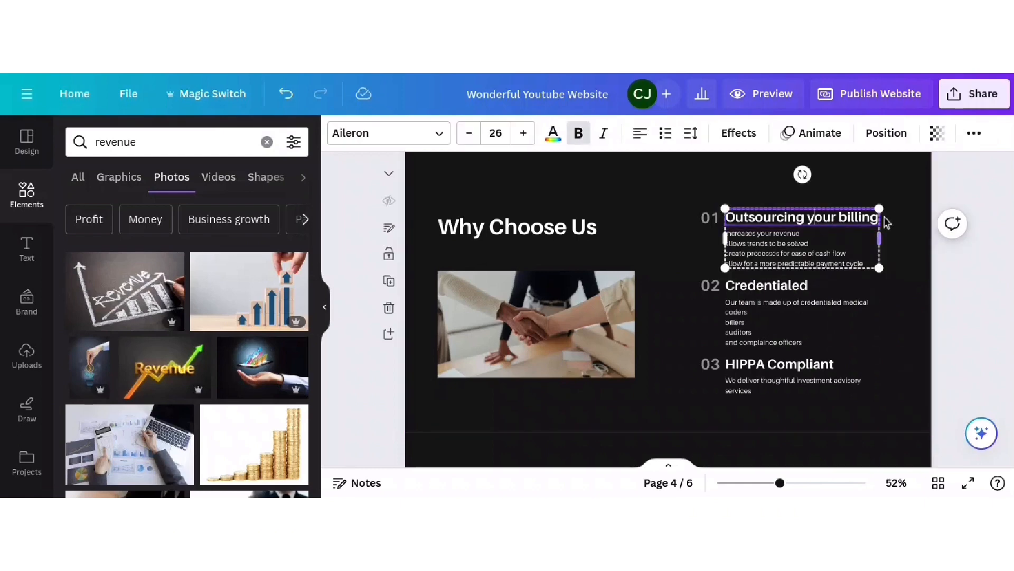
click(814, 217)
key(BackSpace)
text(Y)
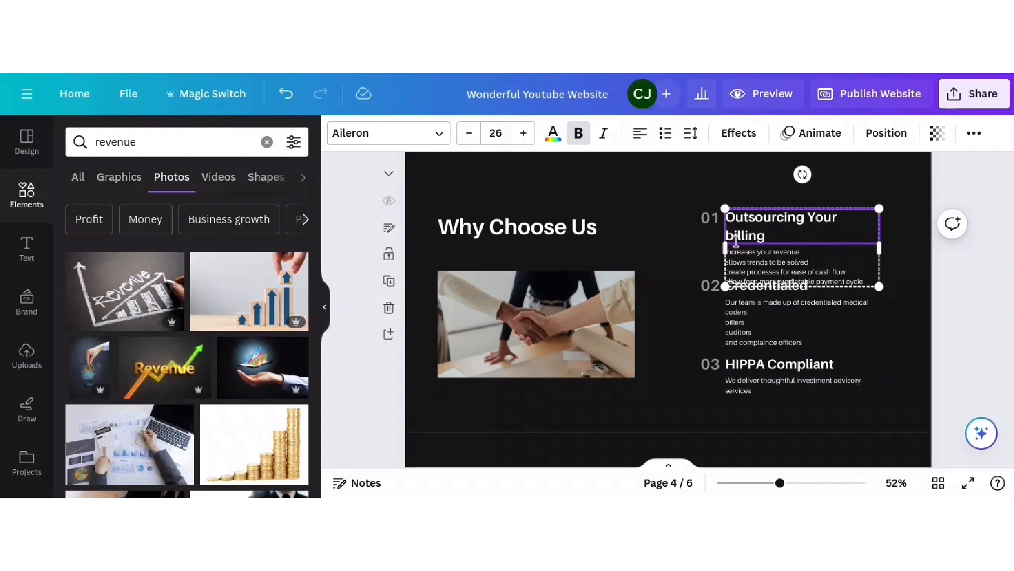
click(737, 235)
key(BackSpace)
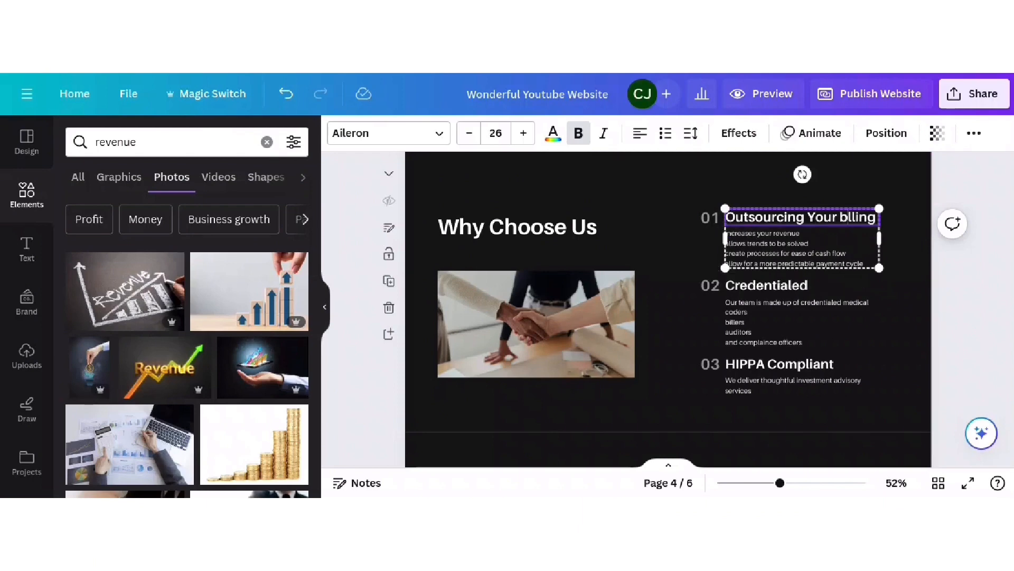
text(B)
key(BackSpace)
key(BackSpace)
text(Bi)
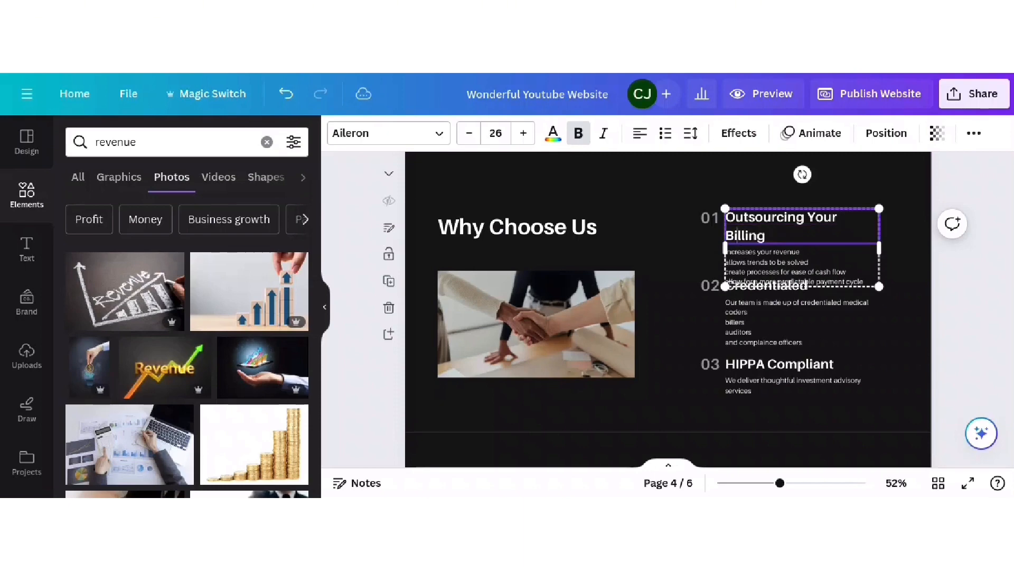
drag(879, 248, 890, 246)
click(922, 317)
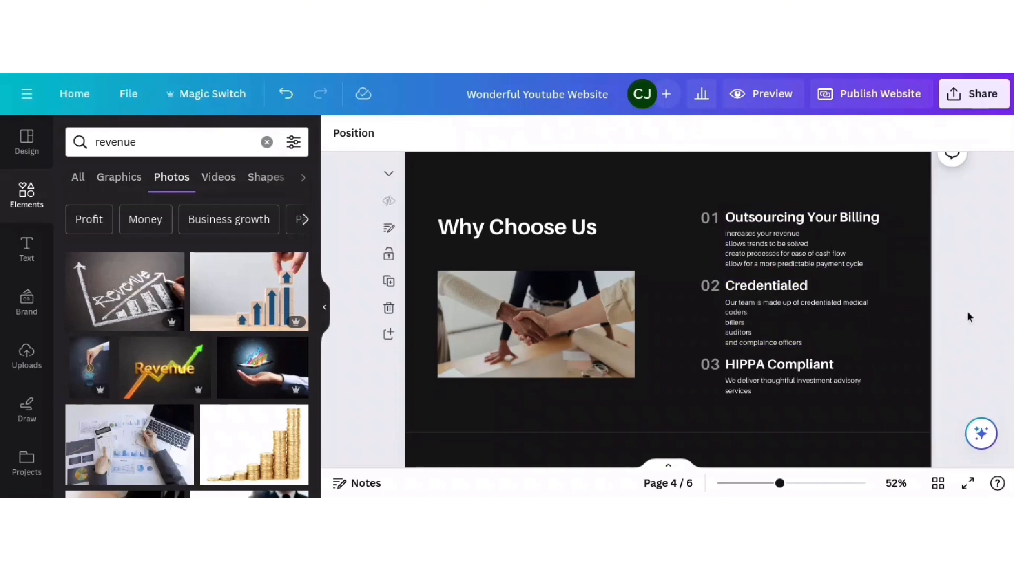
- Zoom in and capitalise 'Coders' and 'Auditors' in the Credentialed description
click(769, 334)
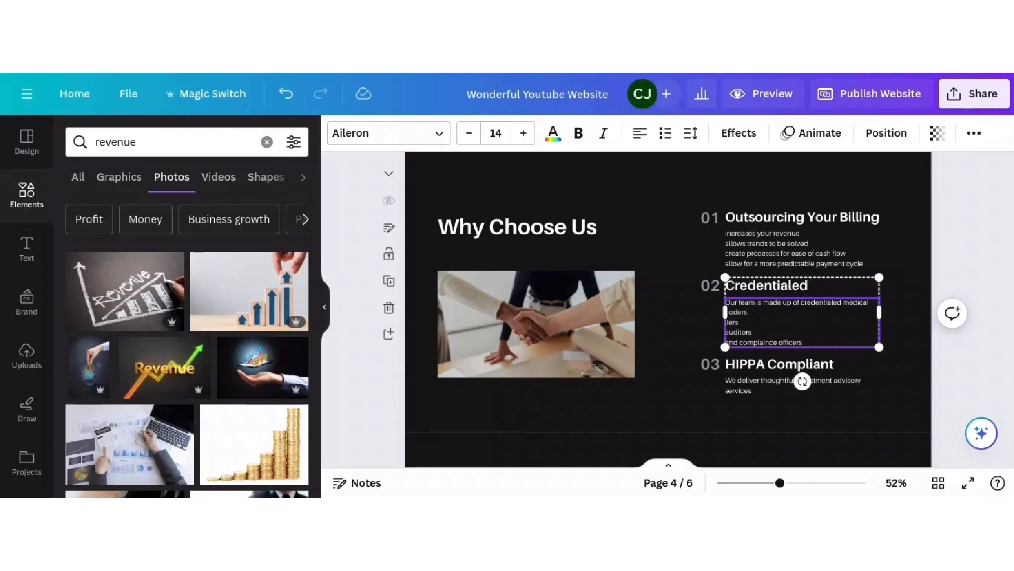
click(819, 483)
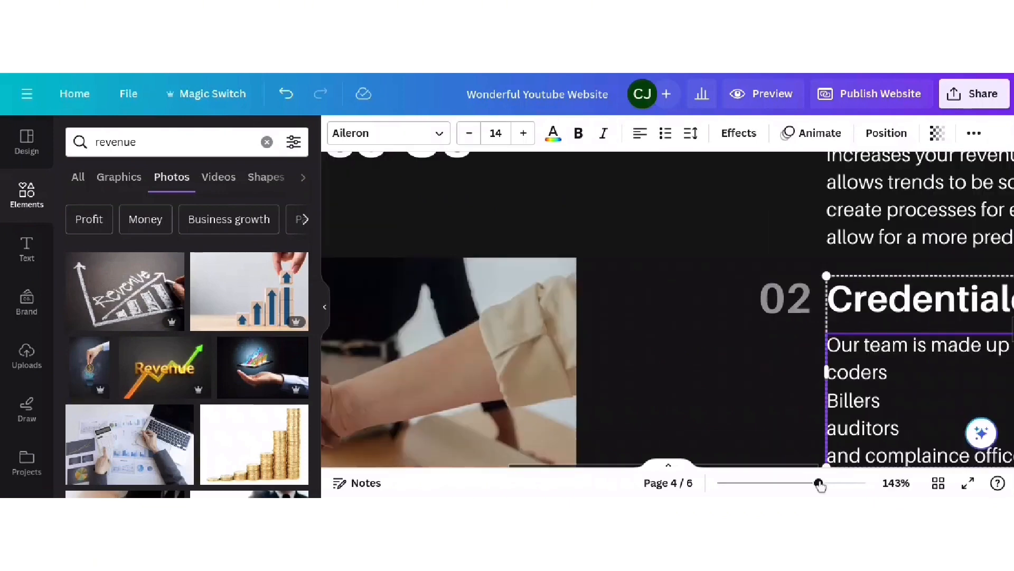
click(836, 428)
key(BackSpace)
text(A)
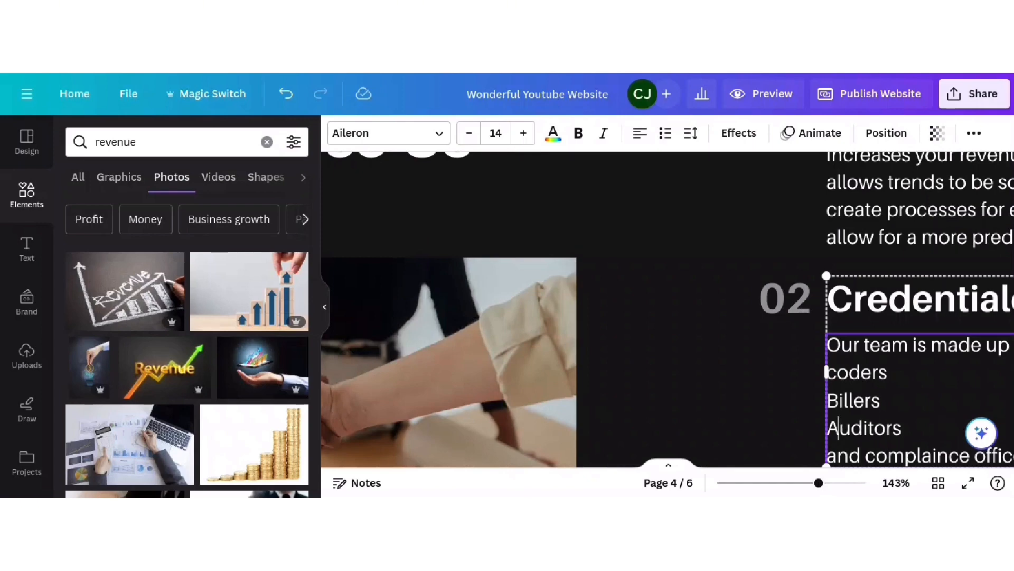
click(836, 373)
key(BackSpace)
text(C)
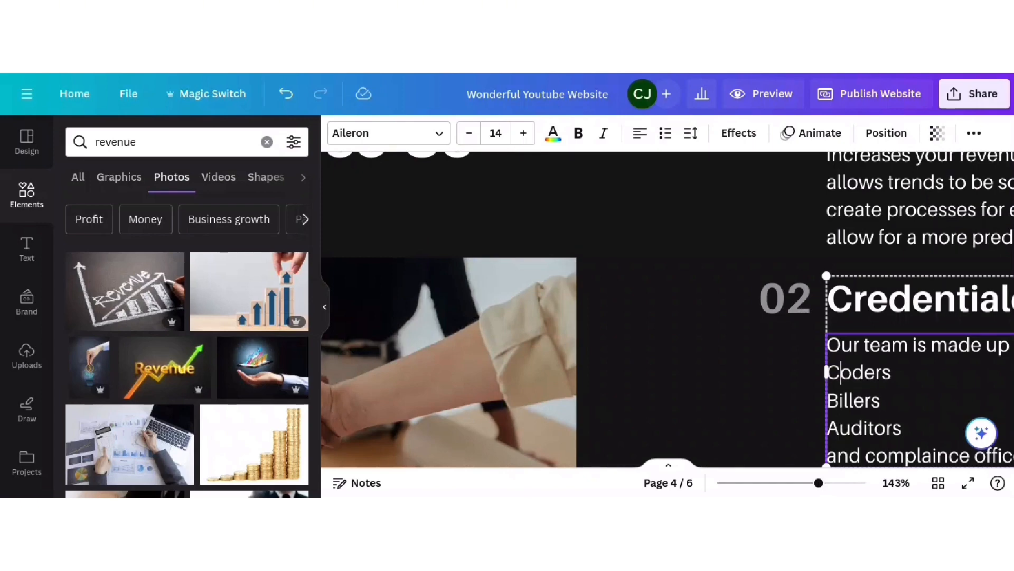
click(876, 456)
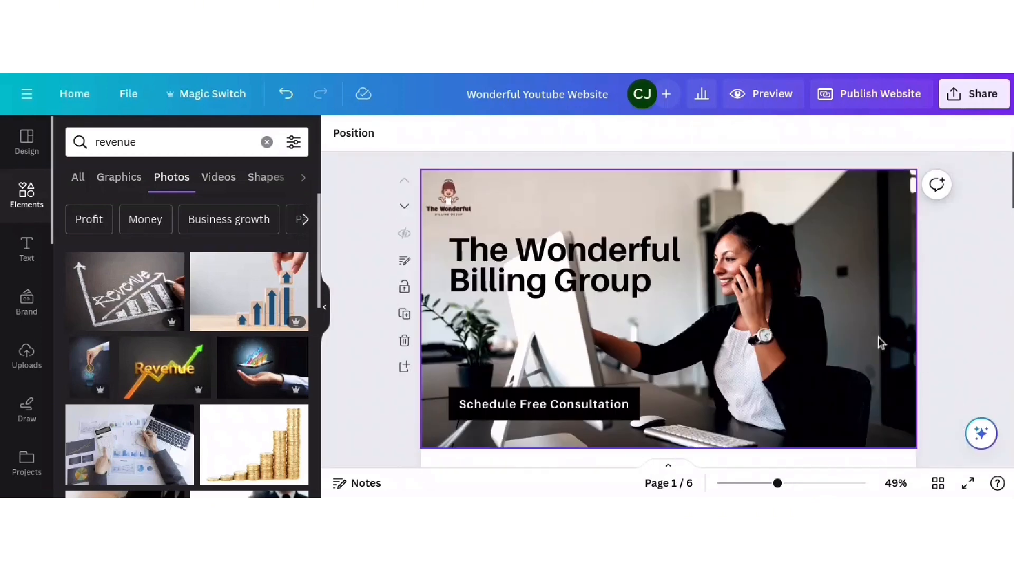
- Scroll down through pages 3–5 to the CEO quote page
scroll(809, 211, down, 5)
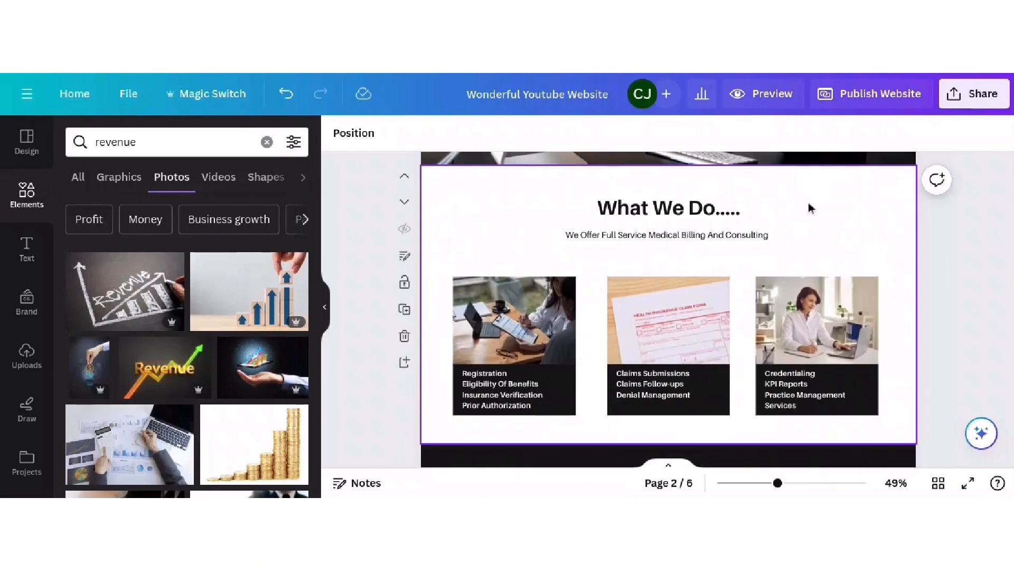
scroll(811, 208, down, 5)
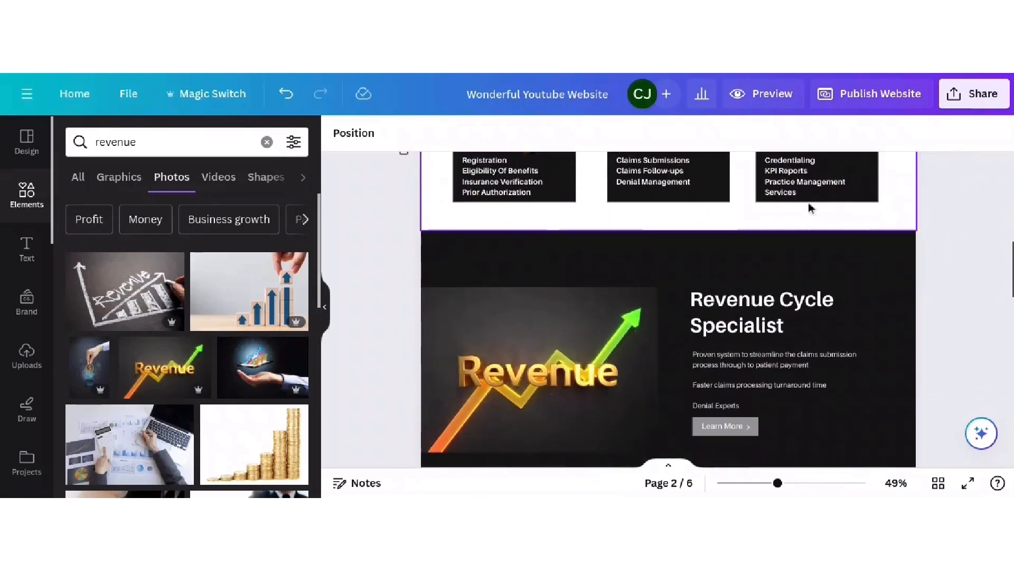
scroll(811, 209, down, 3)
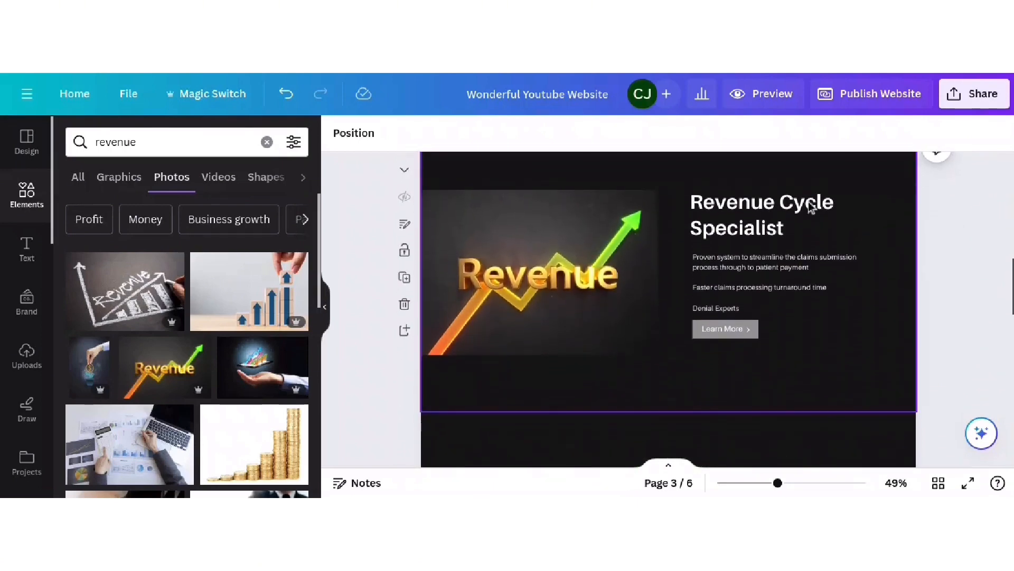
scroll(807, 219, down, 4)
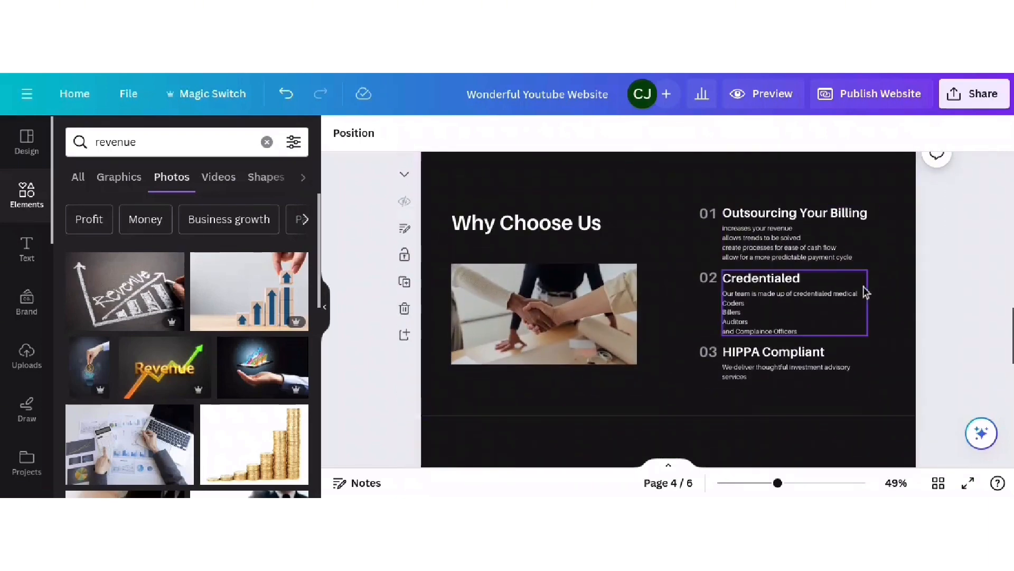
scroll(869, 288, down, 4)
scroll(870, 286, down, 2)
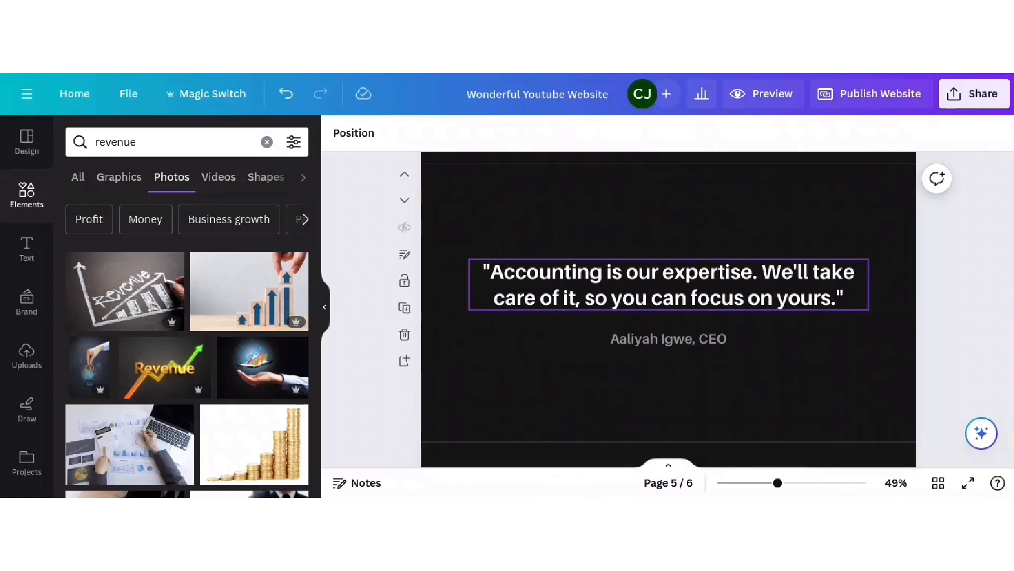
scroll(869, 287, down, 2)
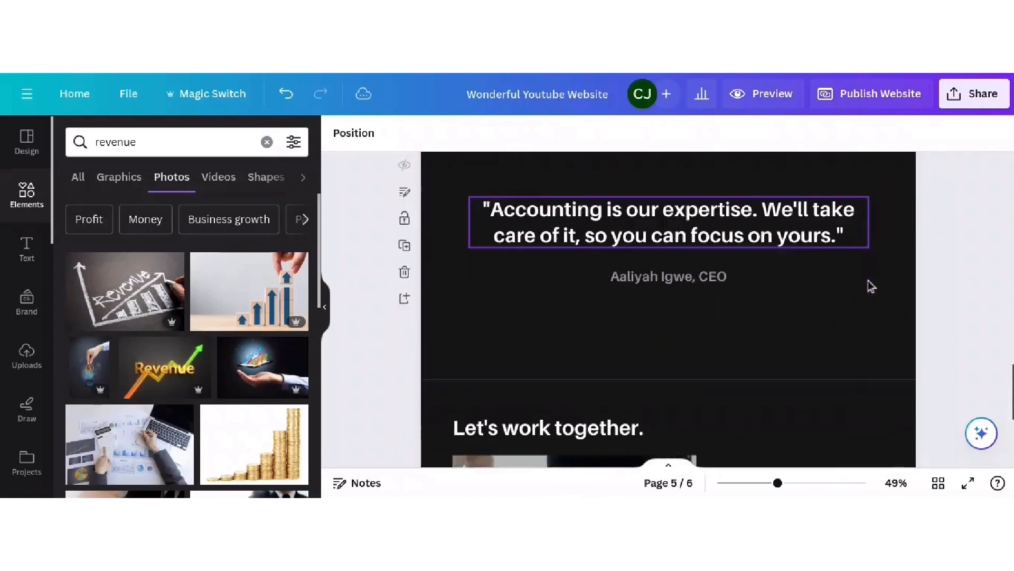
scroll(870, 286, down, 4)
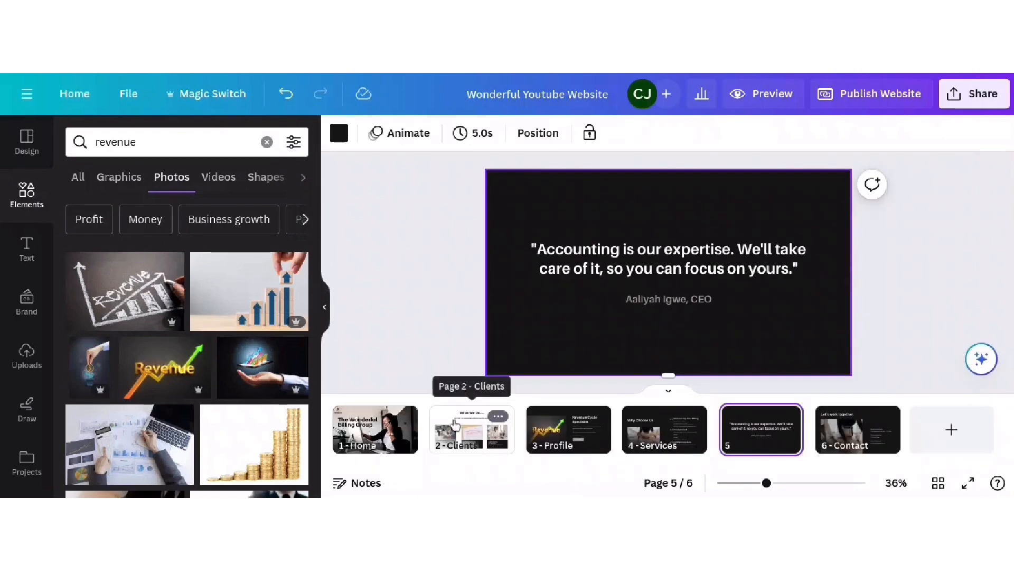
- Duplicate the Clients page in the grid view of all pages
click(454, 423)
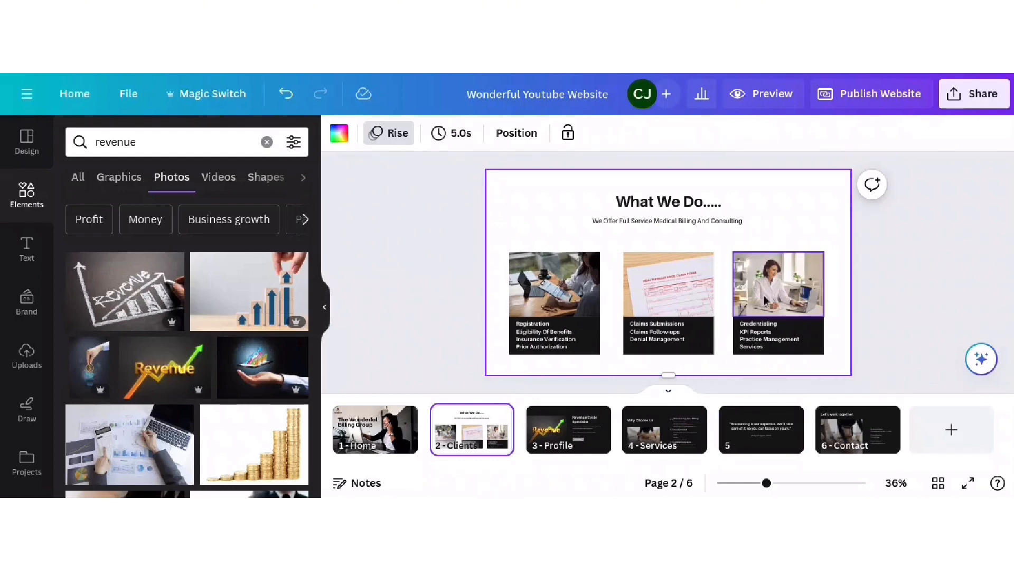
click(938, 483)
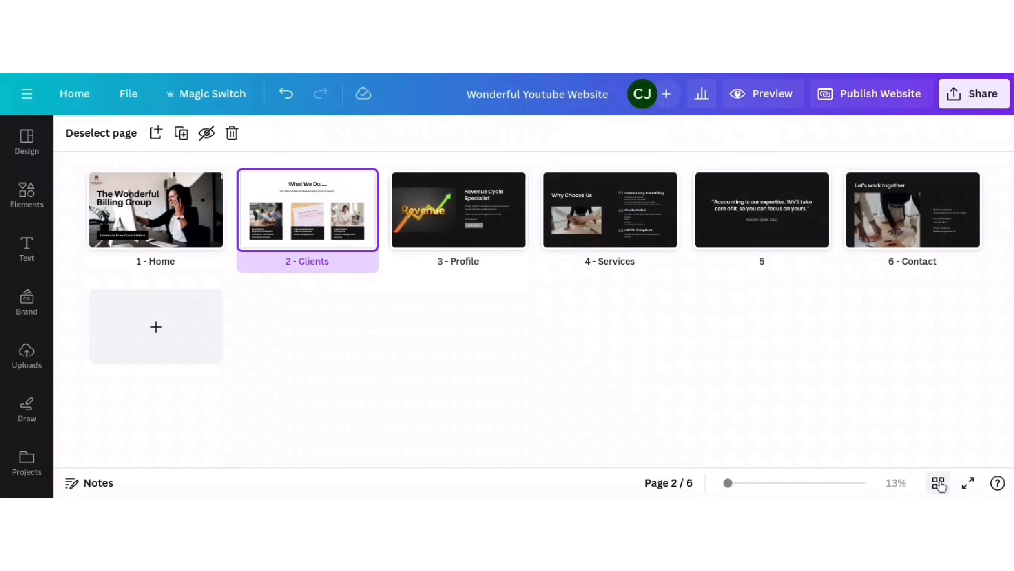
mouse_move(290, 206)
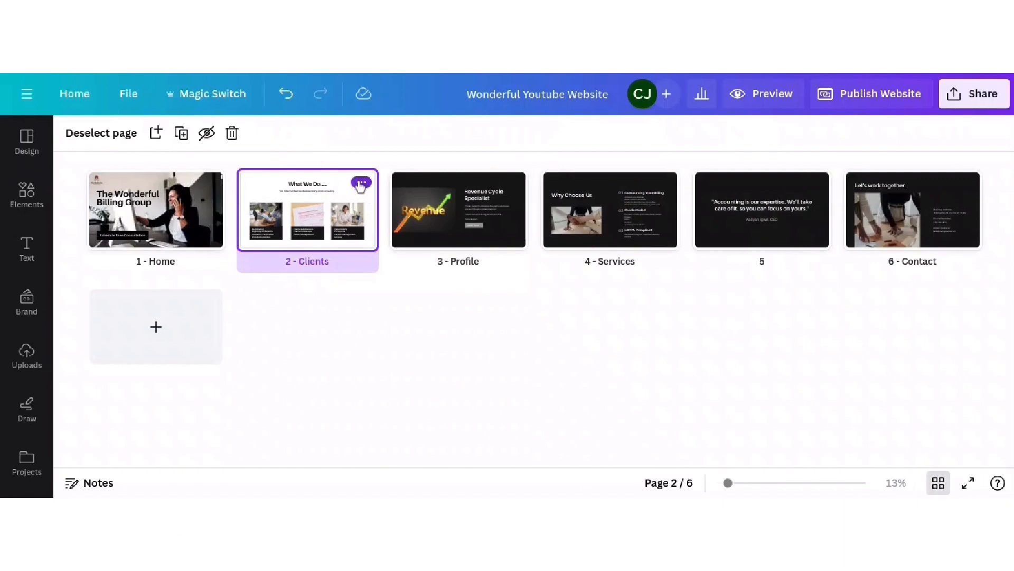
click(361, 184)
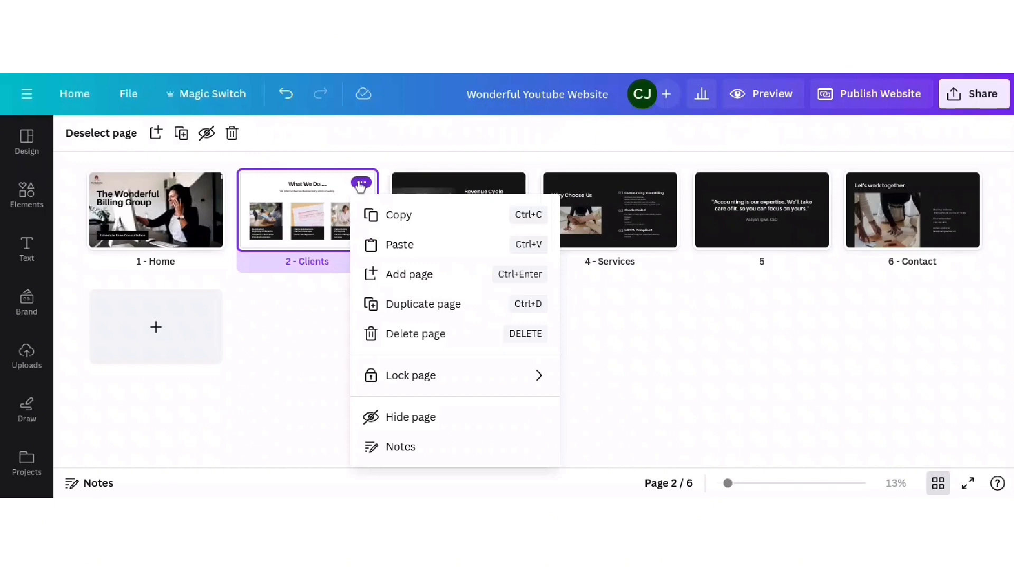
click(440, 310)
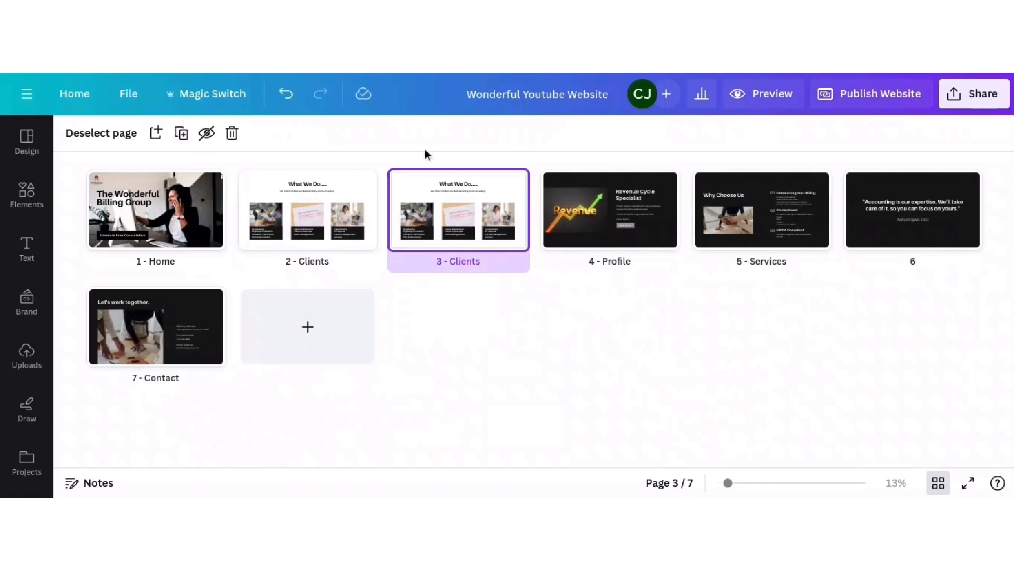
- Delete the quote page and move the Clients copy to fifth, before Contact
click(930, 239)
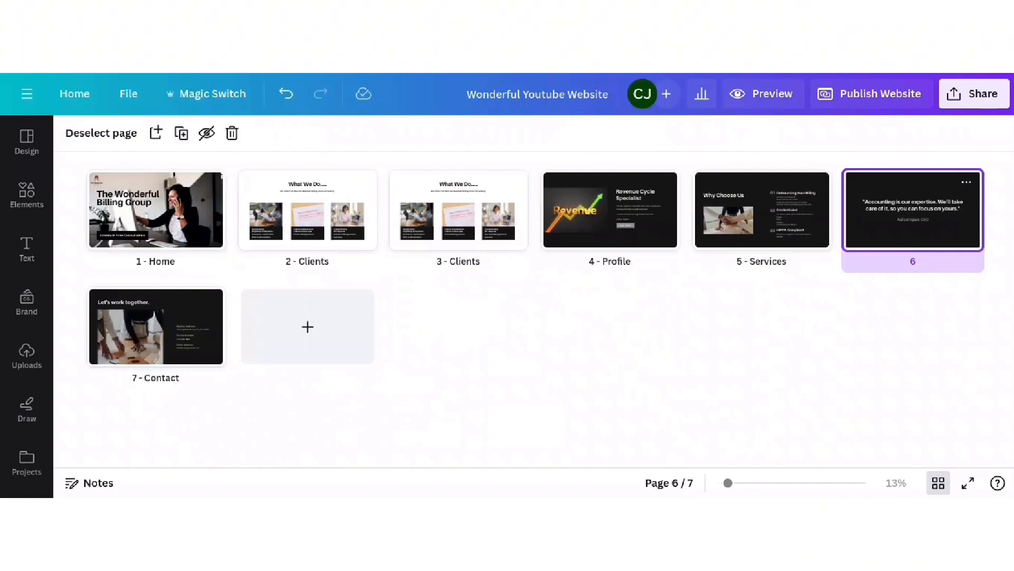
key(Delete)
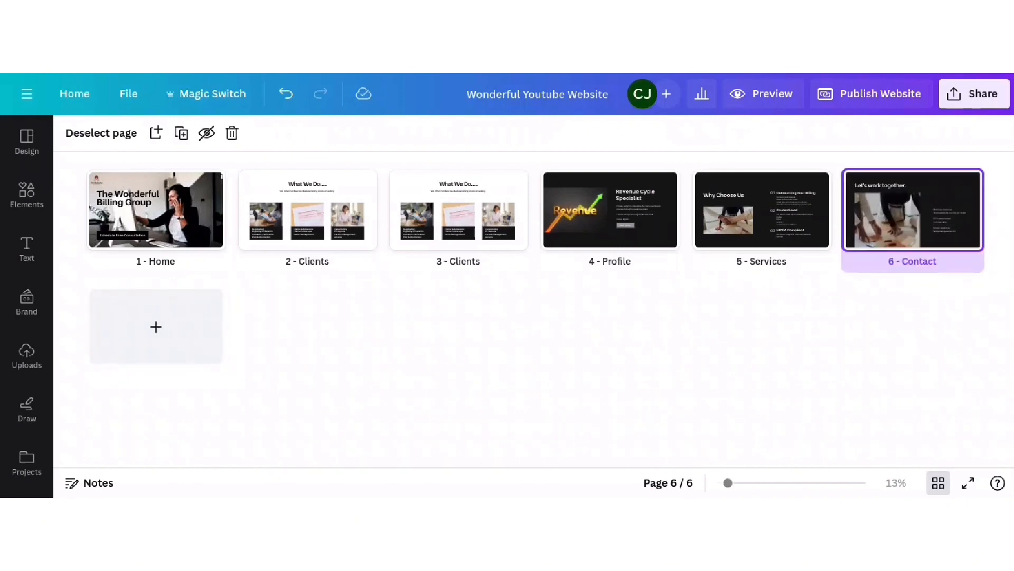
drag(511, 224, 872, 215)
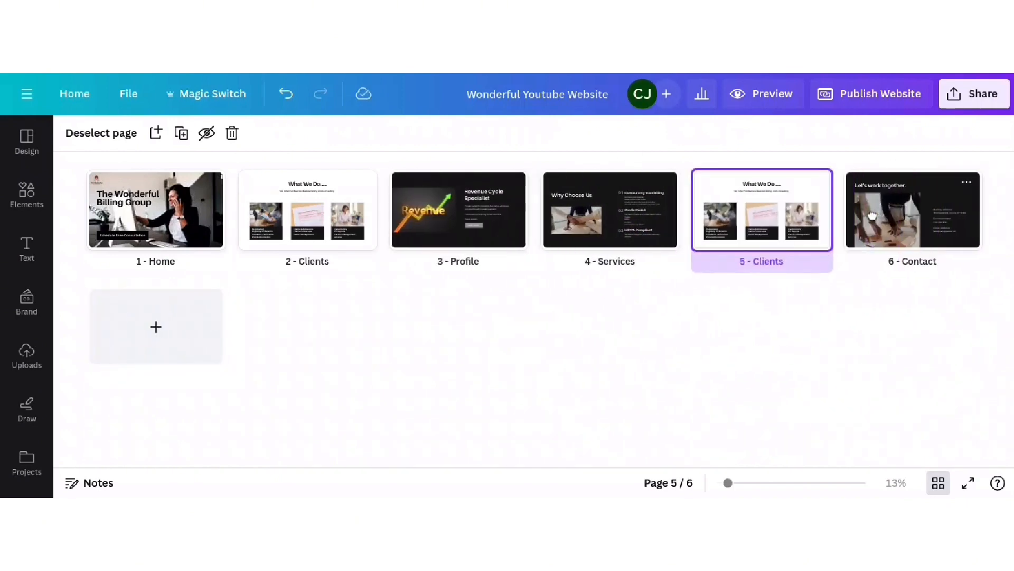
double_click(716, 185)
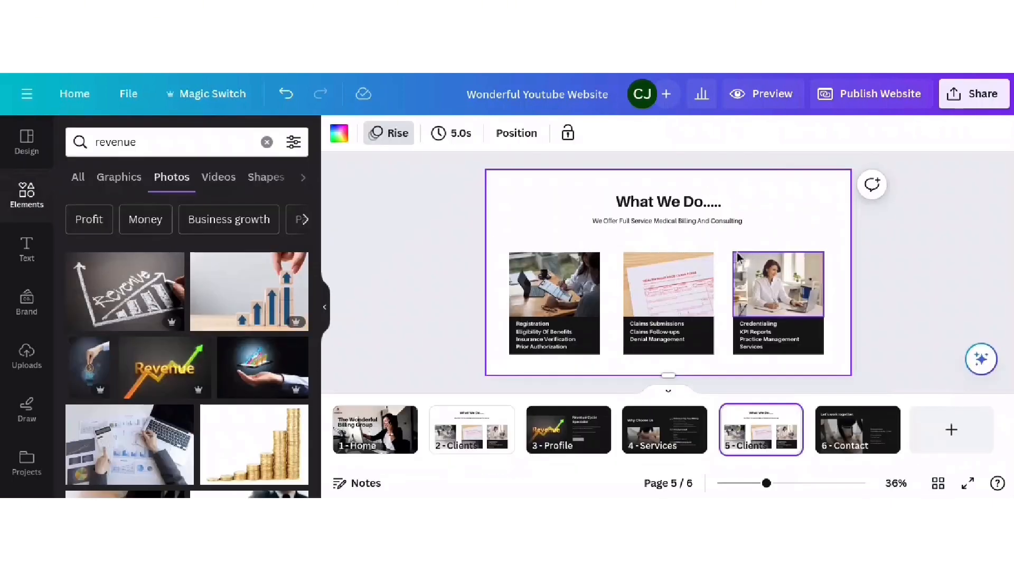
- Change the heading to 'What Our Clients Love About US' and widen it to wrap over two lines
click(669, 201)
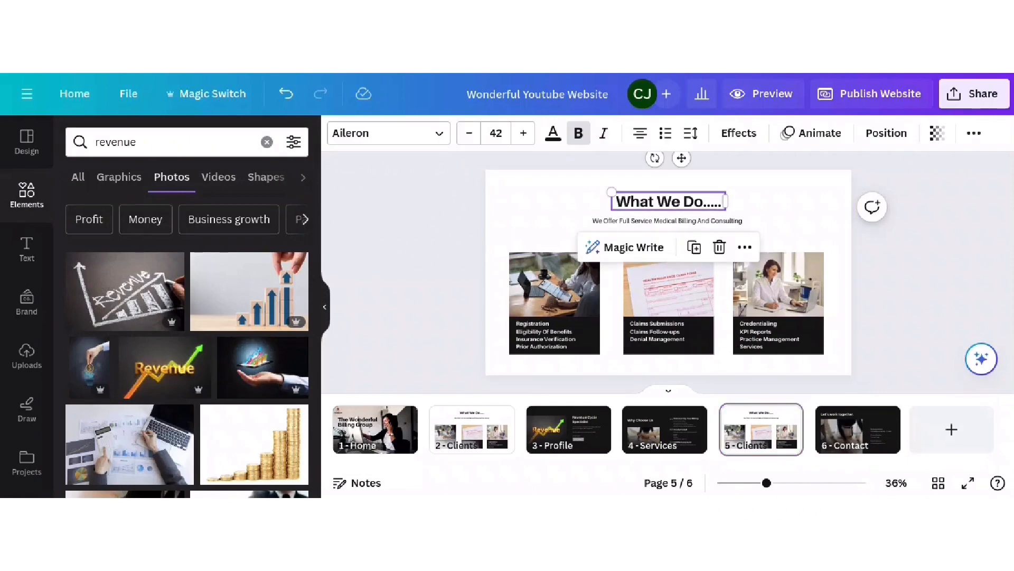
text(What )
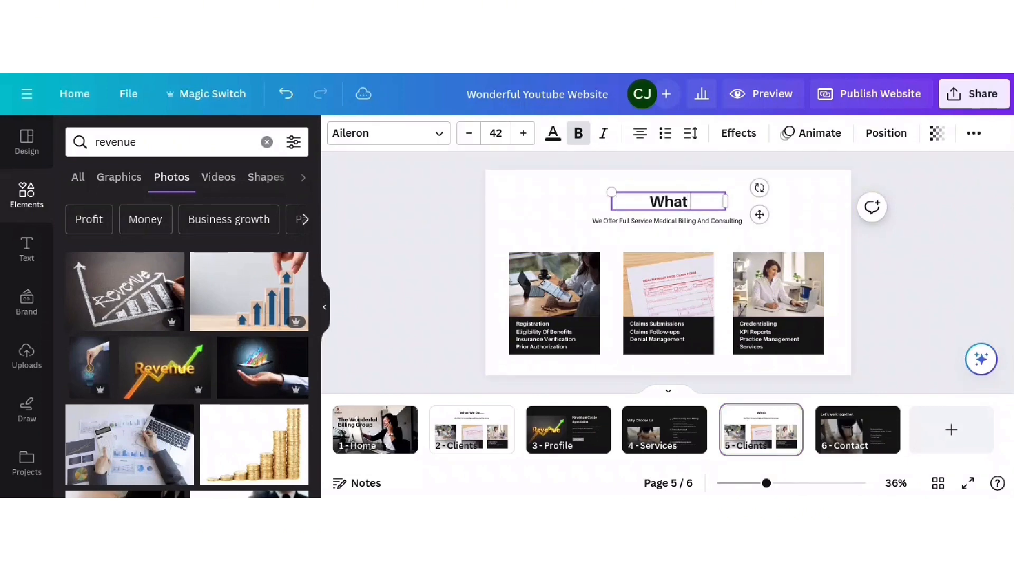
text(Our)
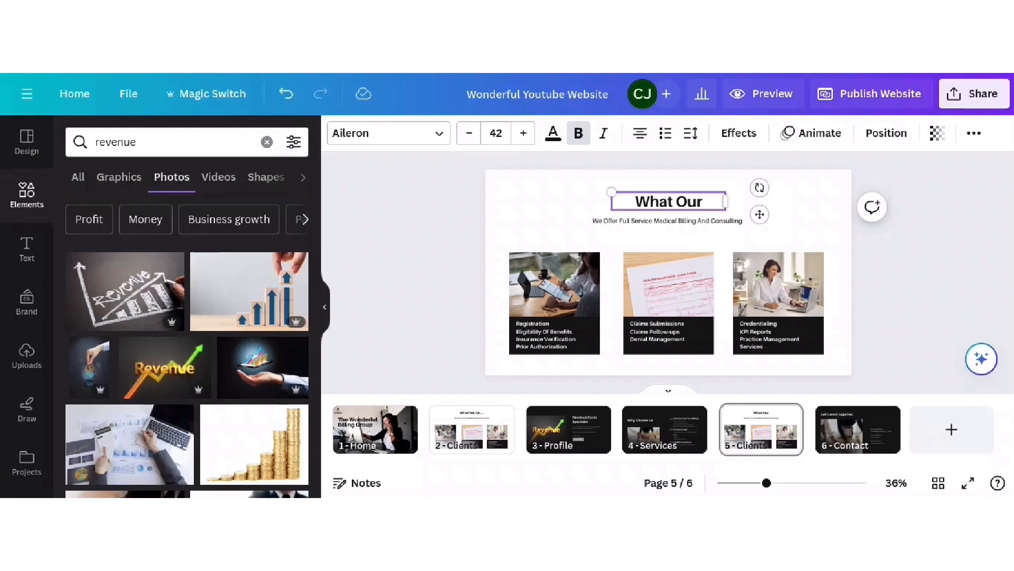
text( Clients Love)
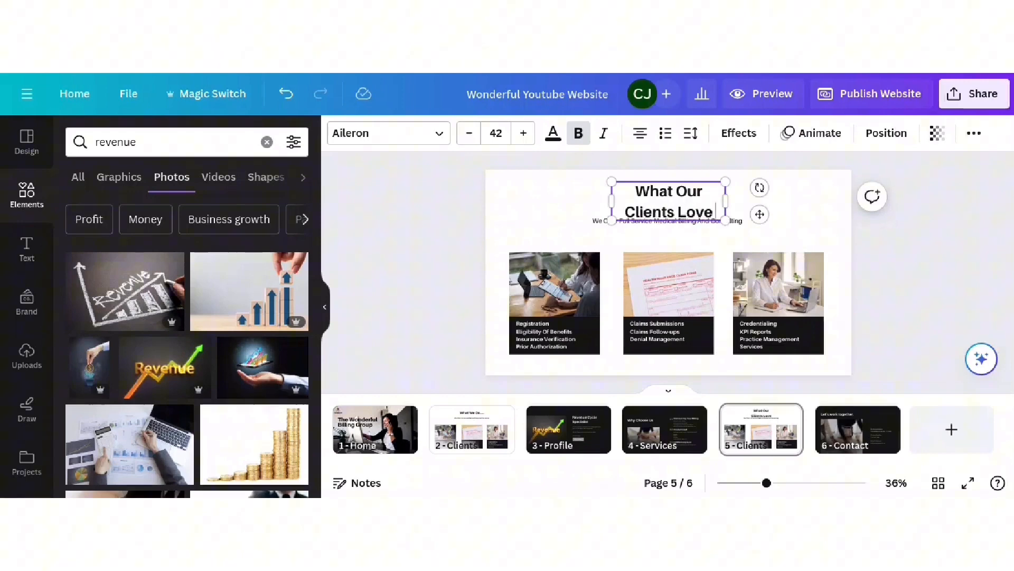
text( About)
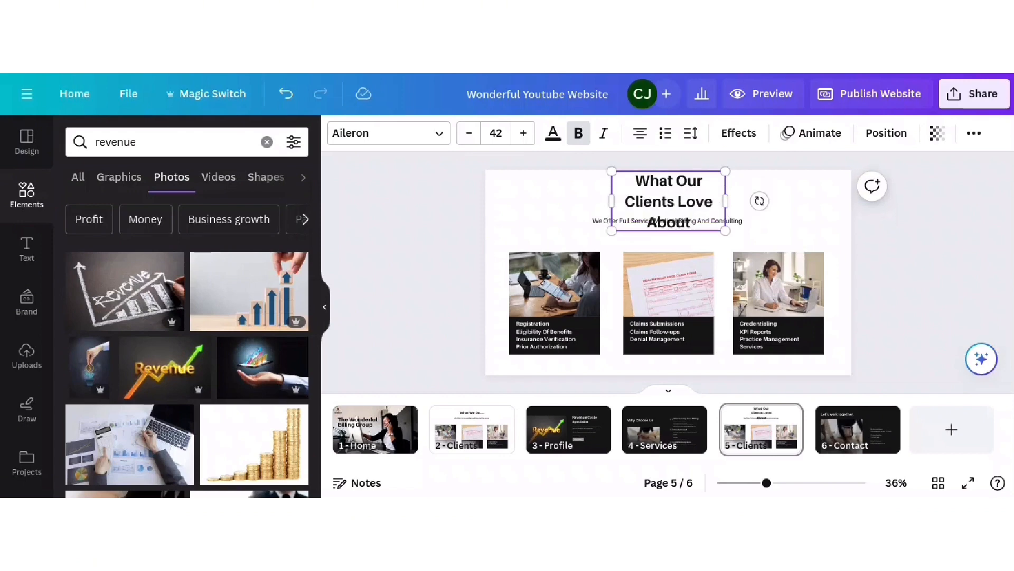
text( US)
drag(726, 200, 759, 201)
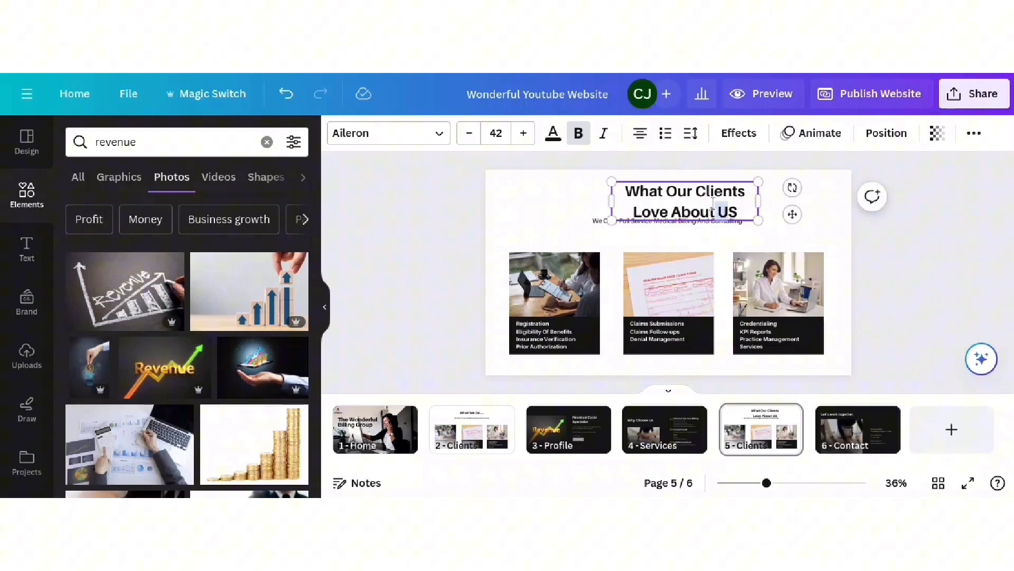
- Centre the new heading on the slide and delete the first card's photo
drag(792, 214, 776, 222)
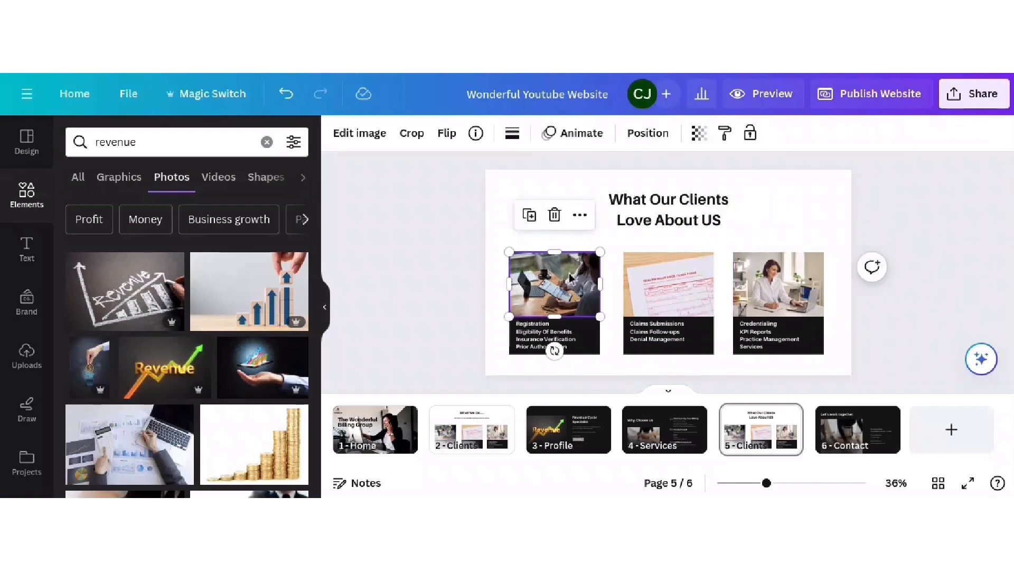
key(Delete)
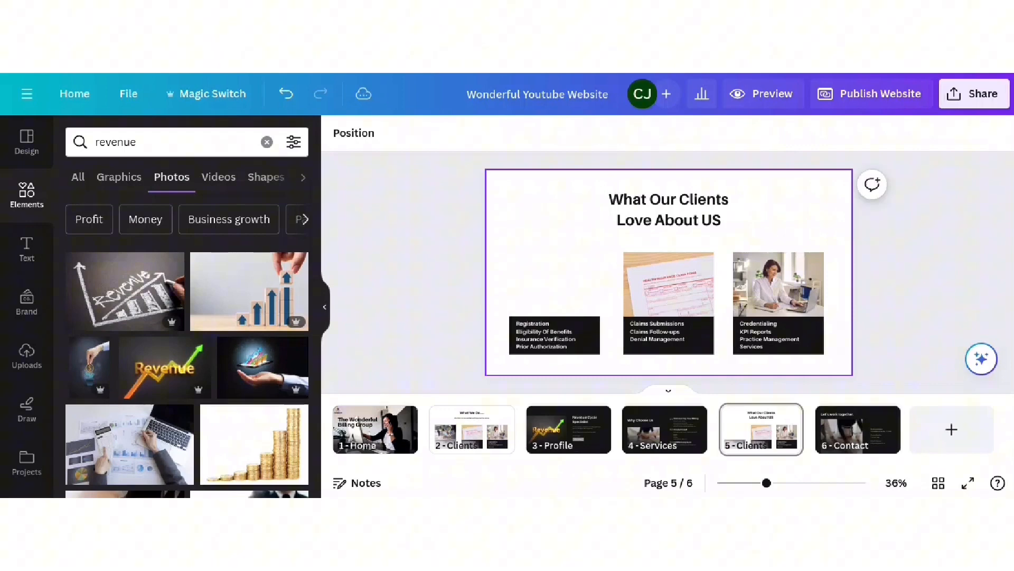
click(597, 332)
click(578, 326)
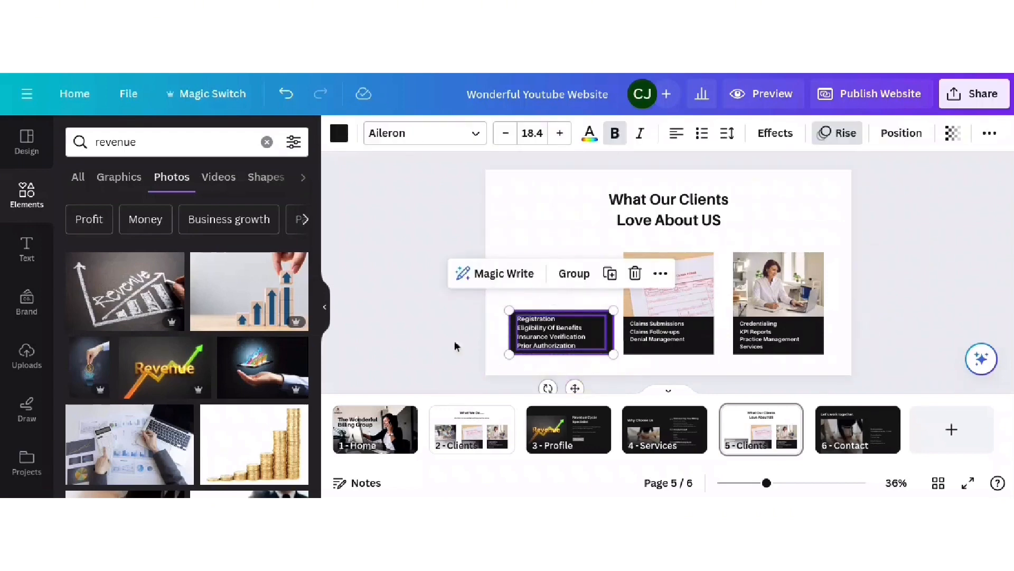
click(470, 345)
click(568, 319)
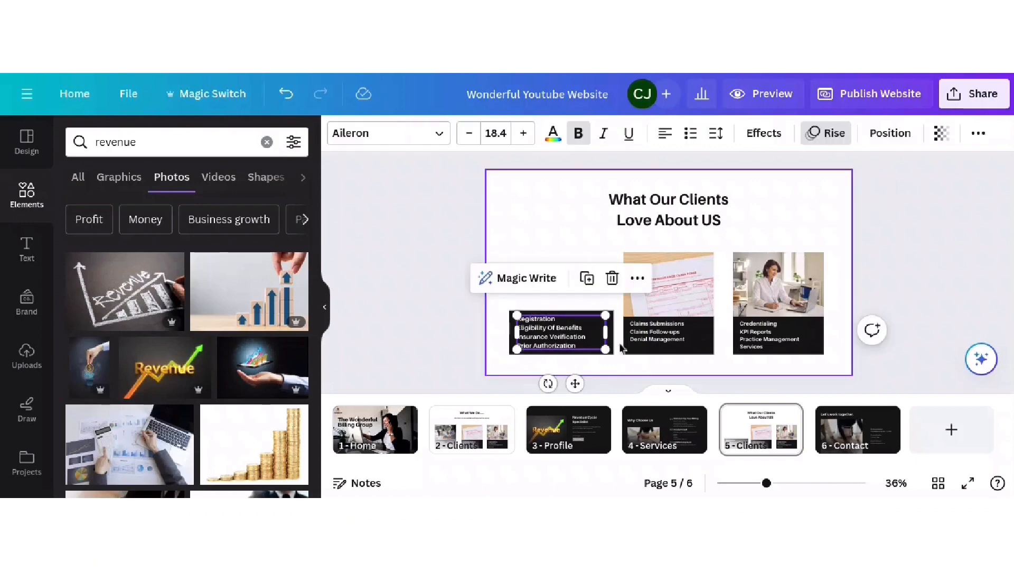
click(495, 317)
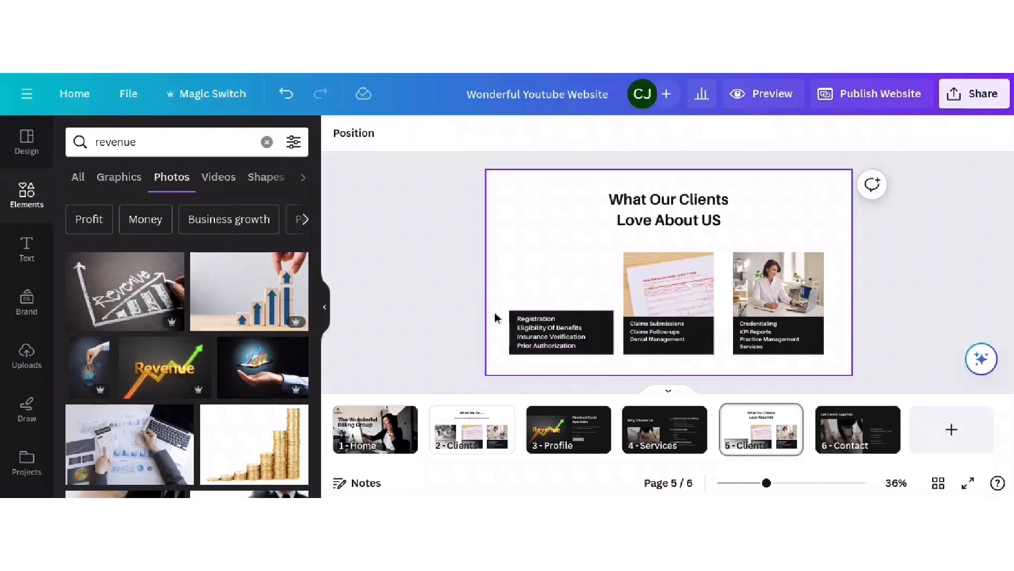
- Stretch the first card's black caption box up to fill the whole card
click(520, 324)
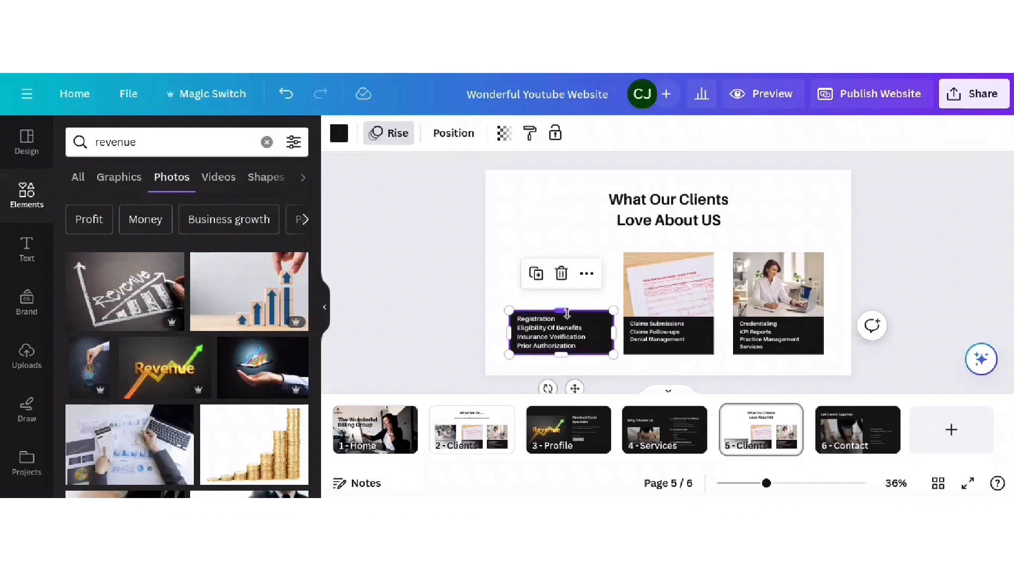
drag(567, 313, 574, 247)
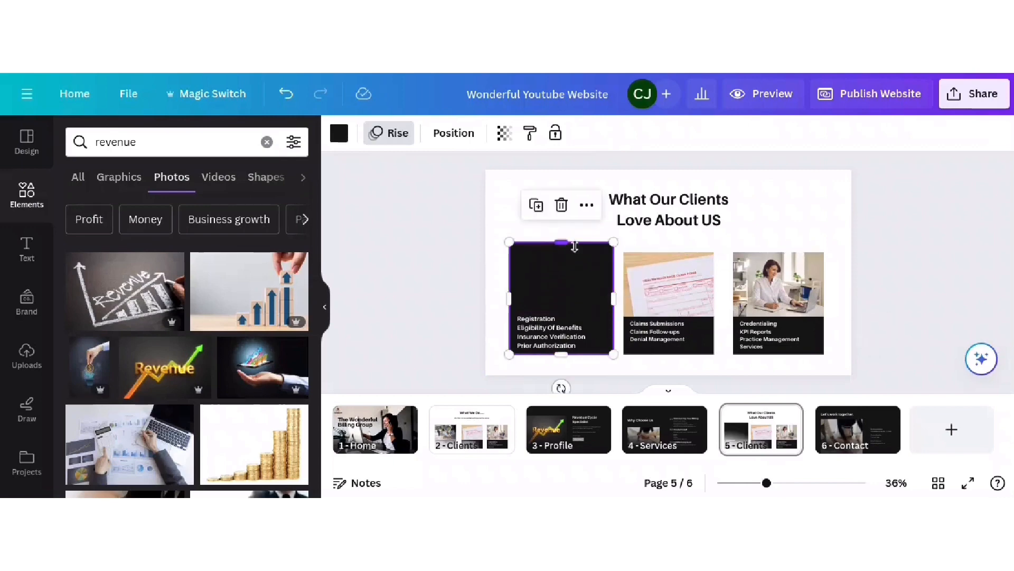
click(560, 341)
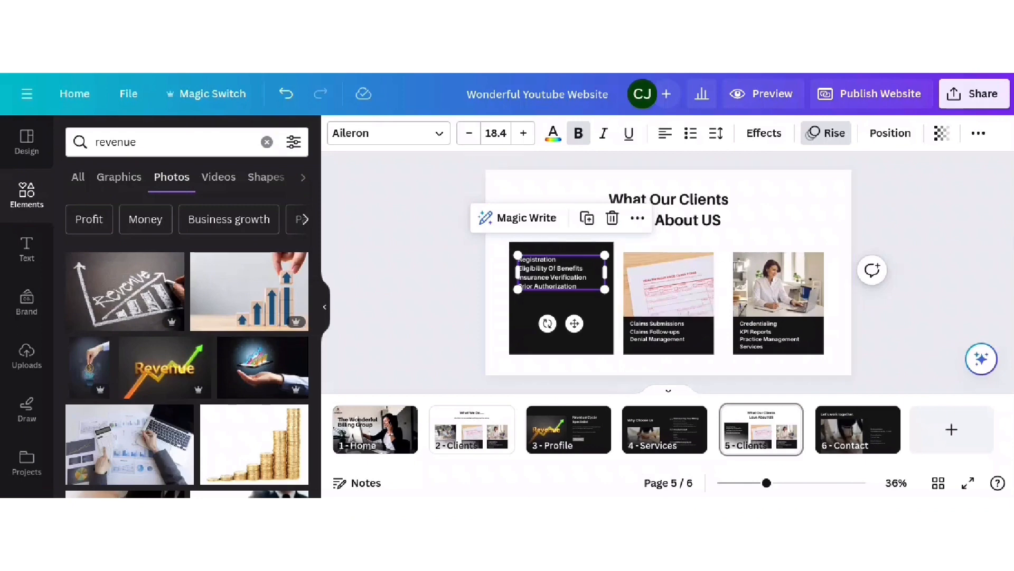
click(659, 284)
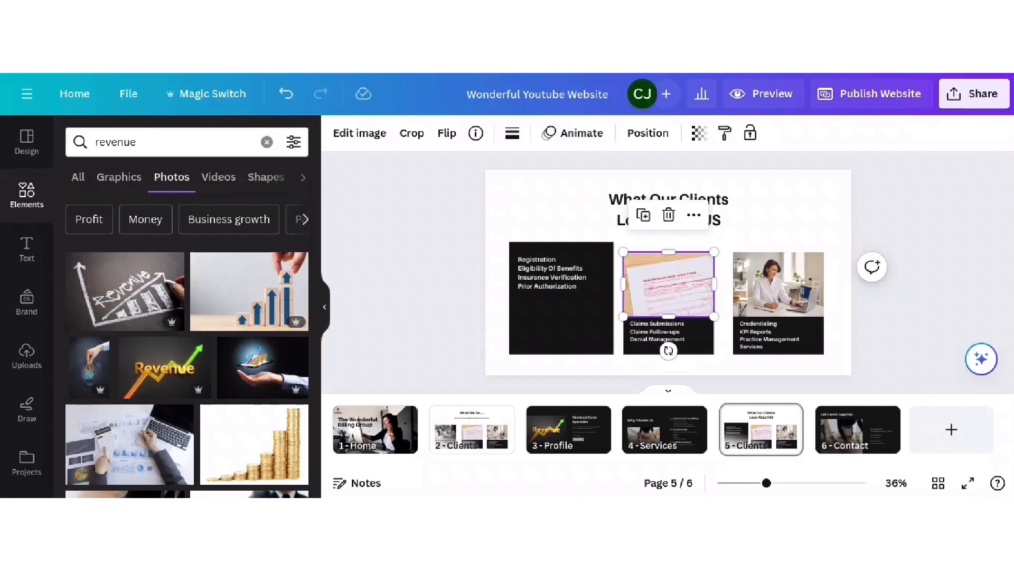
- Delete the middle card's photo, stretch its dark box to full height, and move Claims Submissions to the top
key(Delete)
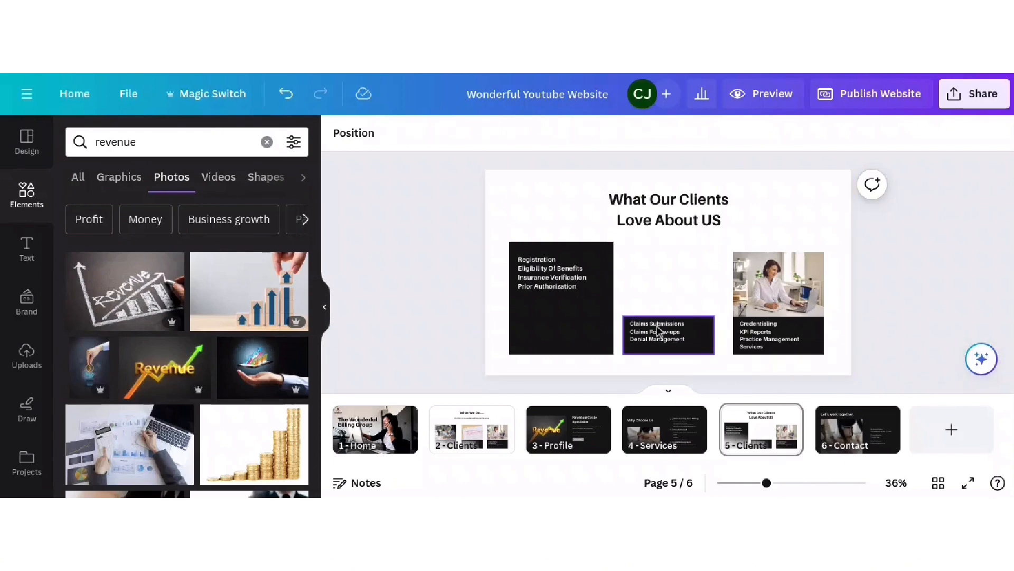
click(693, 330)
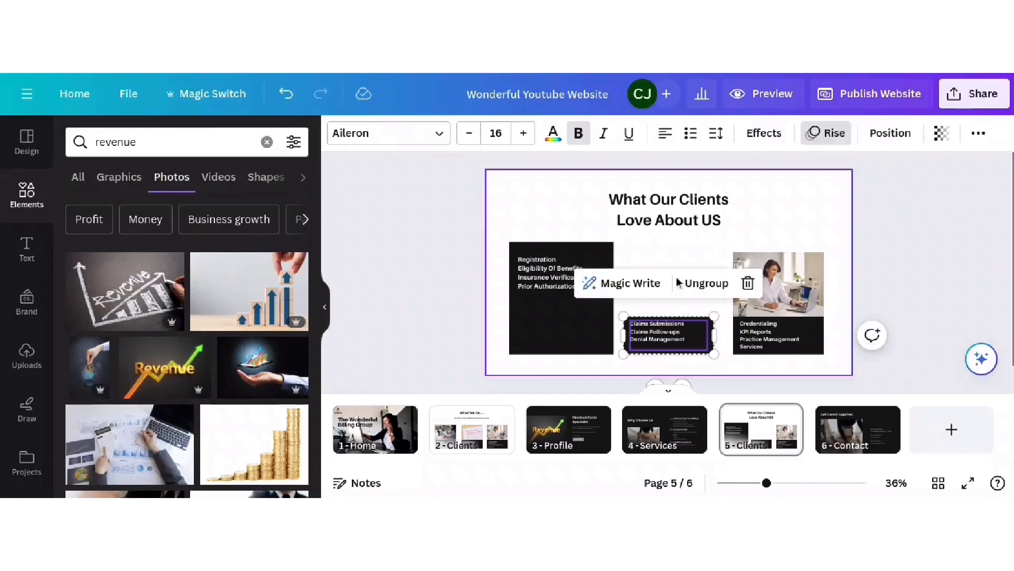
click(701, 289)
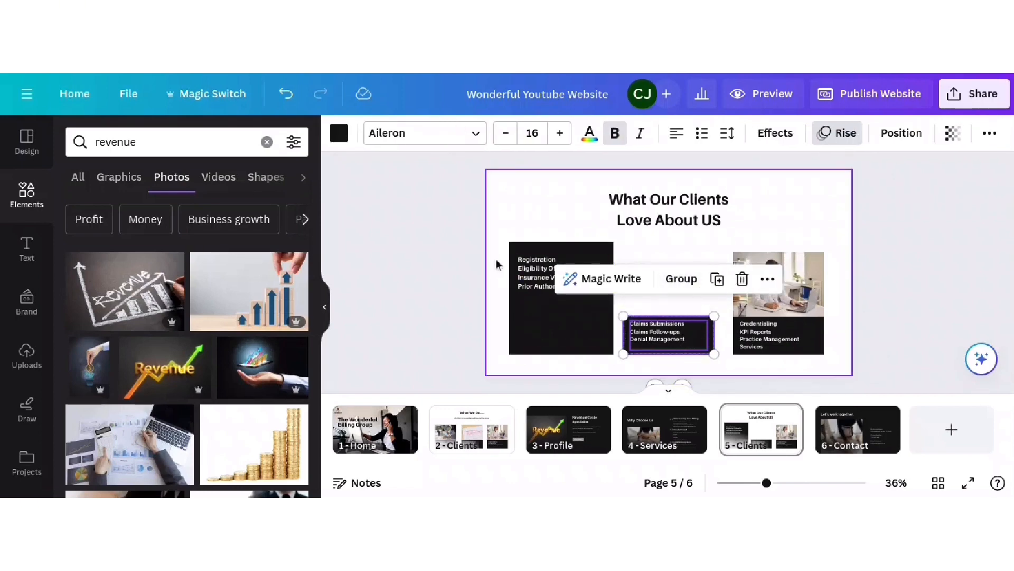
click(760, 333)
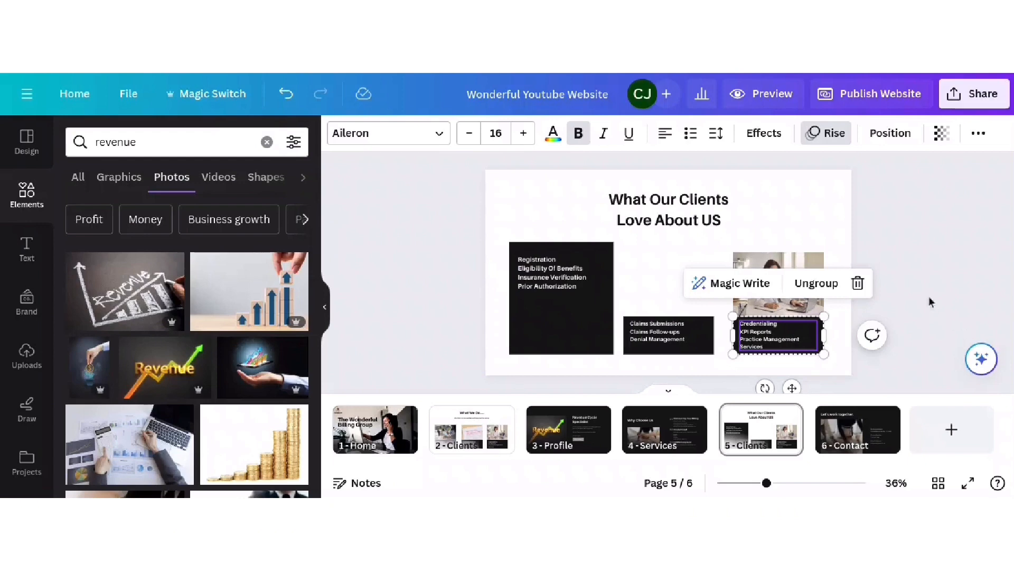
drag(791, 334, 788, 330)
click(667, 344)
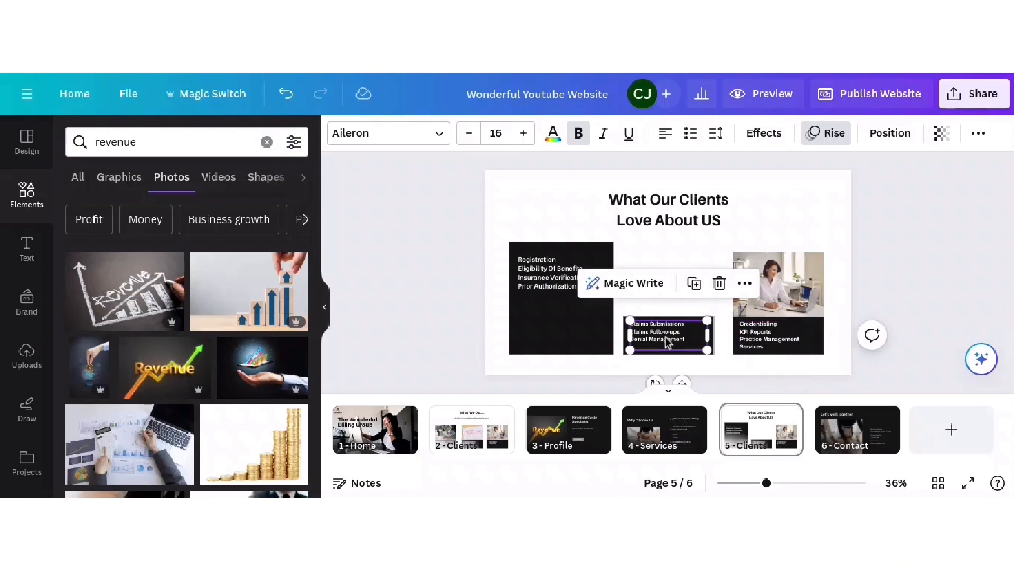
mouse_move(666, 344)
mouse_down()
mouse_move(659, 297)
mouse_move(665, 338)
mouse_up()
click(667, 266)
click(656, 324)
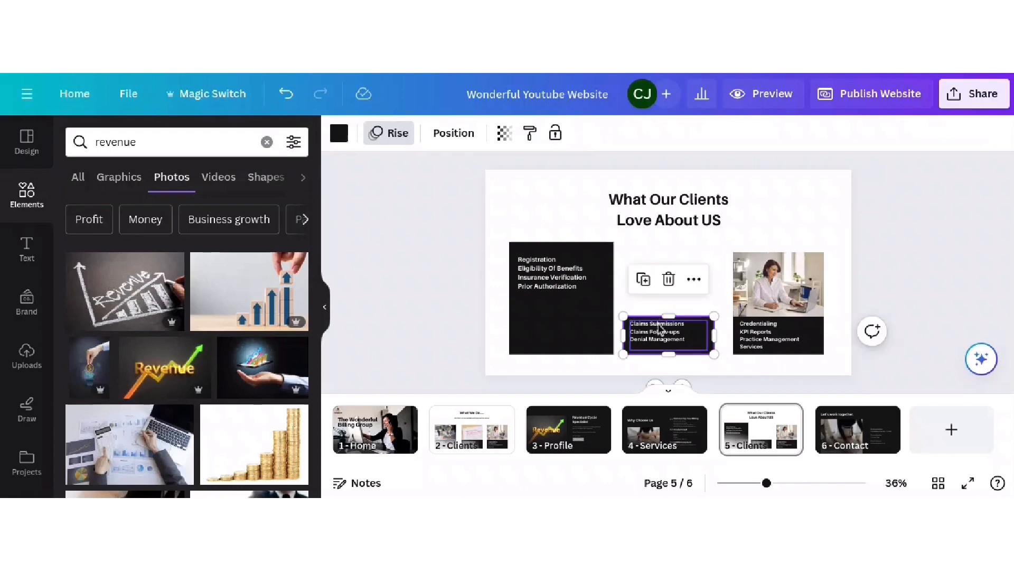
drag(668, 317, 657, 240)
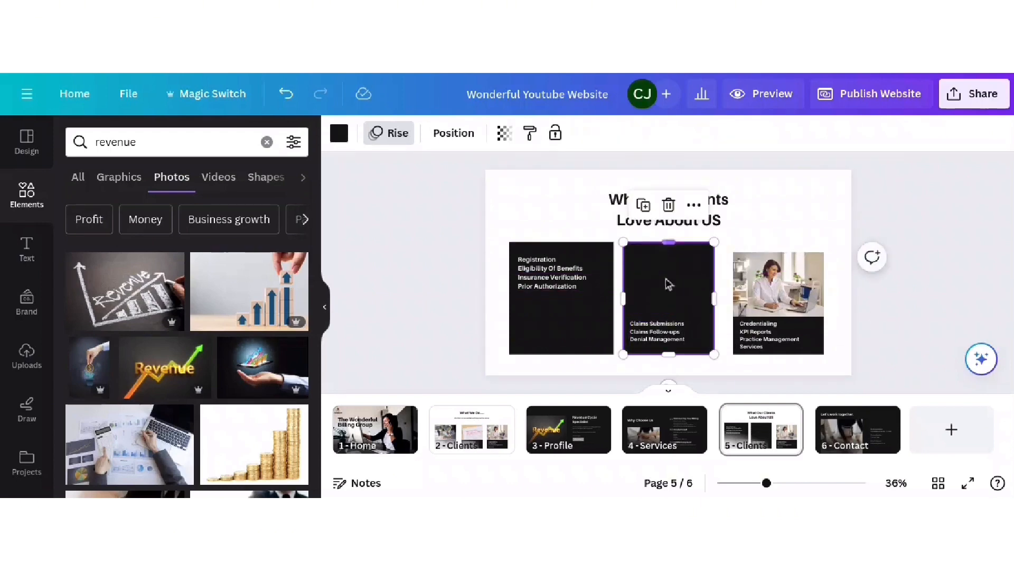
click(675, 333)
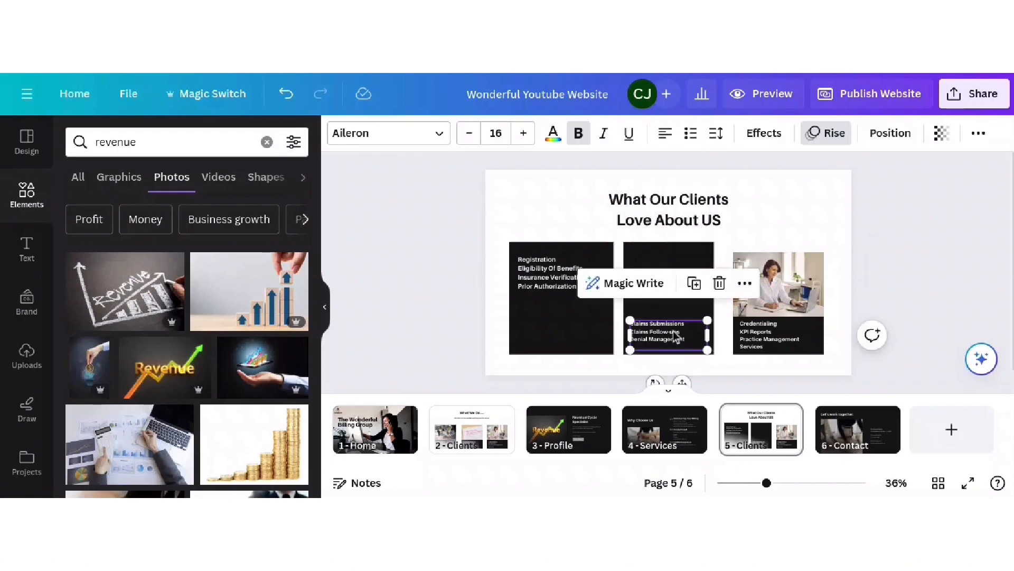
drag(675, 333, 672, 267)
- Delete the right card's photo, stretch its dark box up, and move the Credentialing list to the top
click(785, 290)
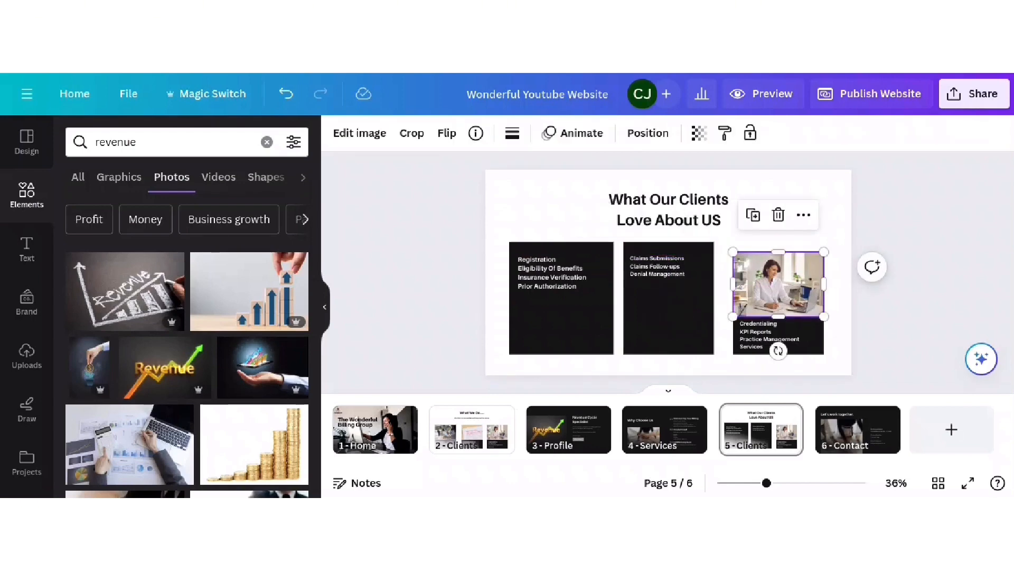
key(Delete)
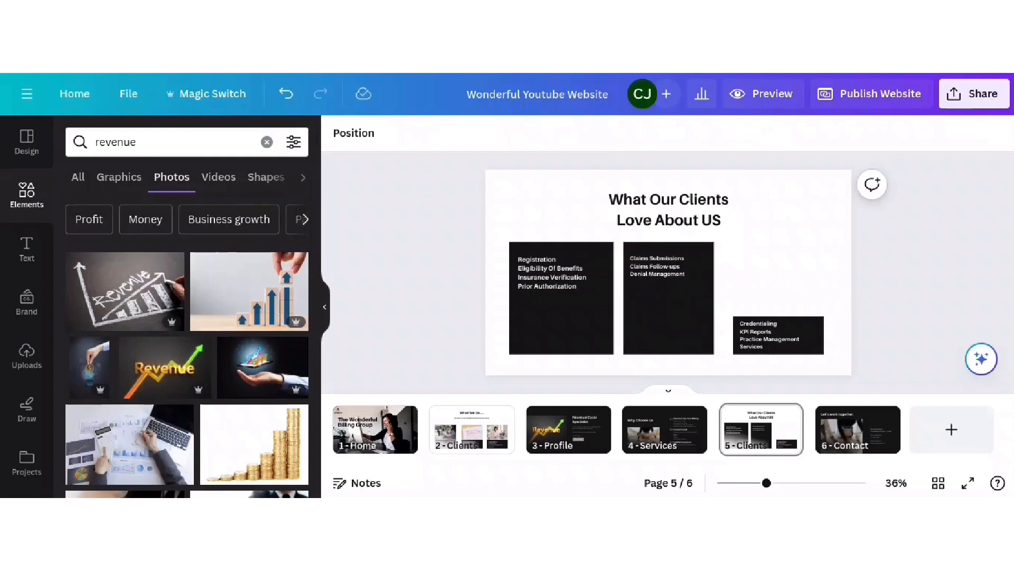
click(782, 328)
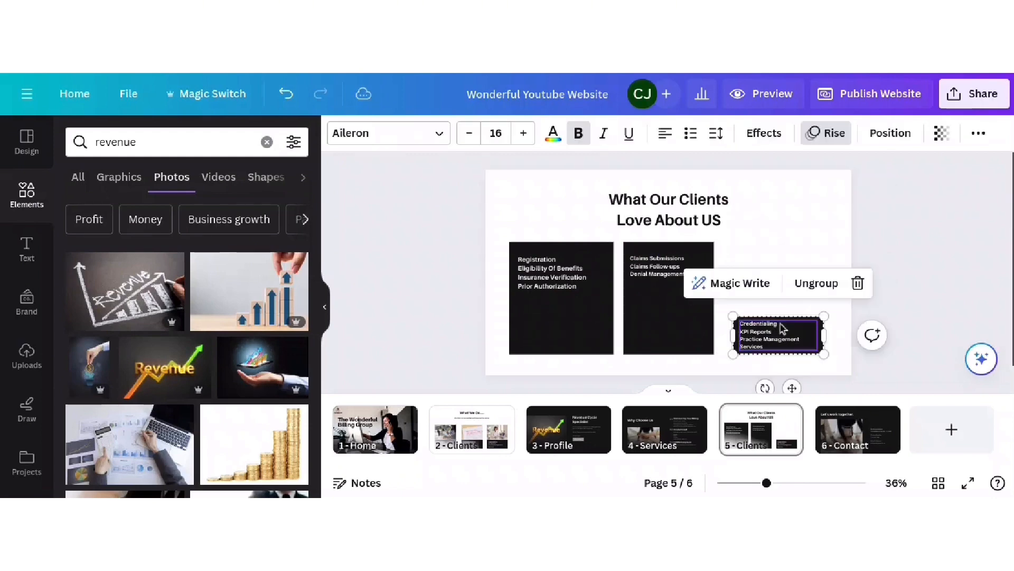
click(805, 285)
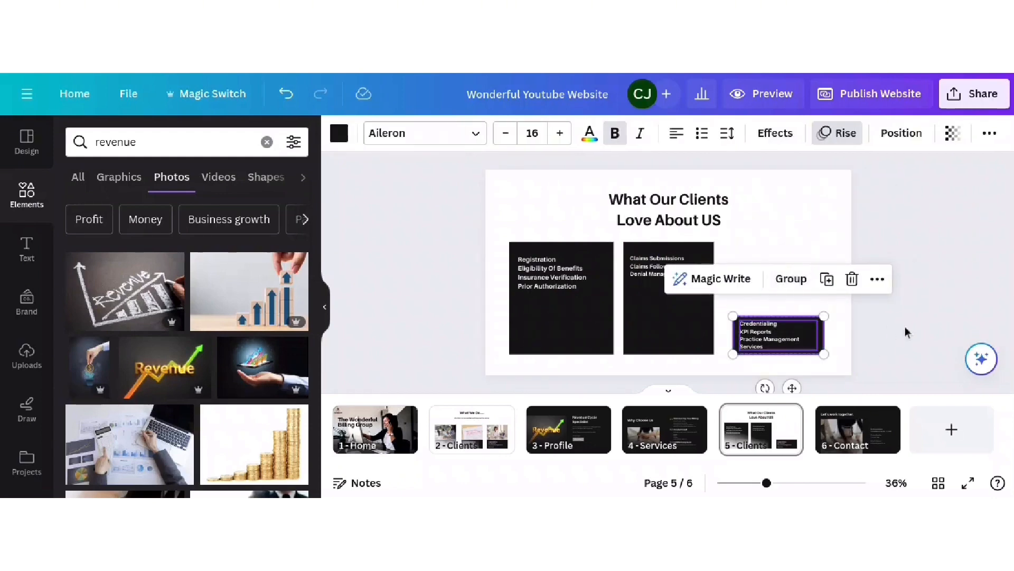
click(828, 330)
click(809, 333)
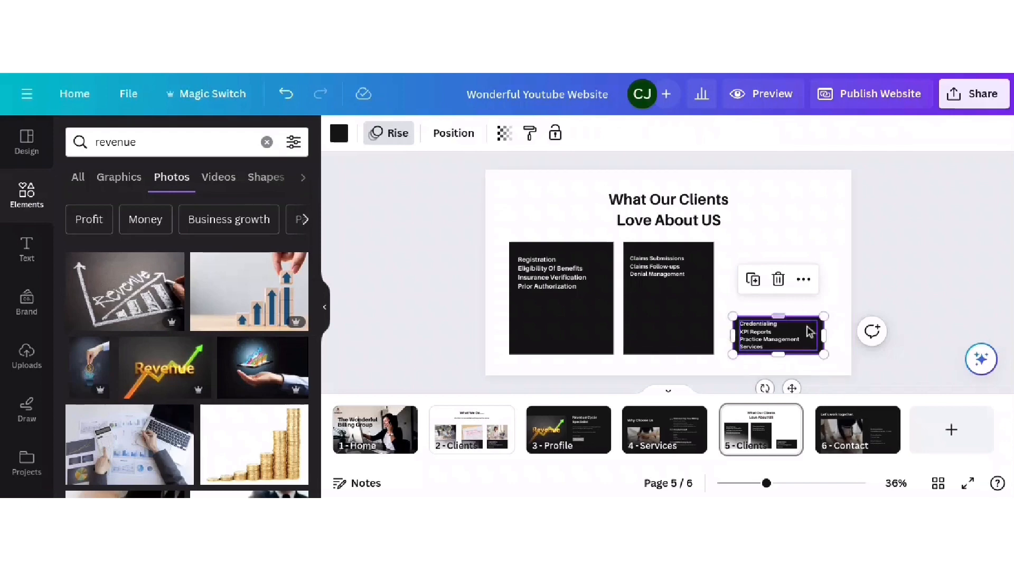
drag(780, 310, 776, 241)
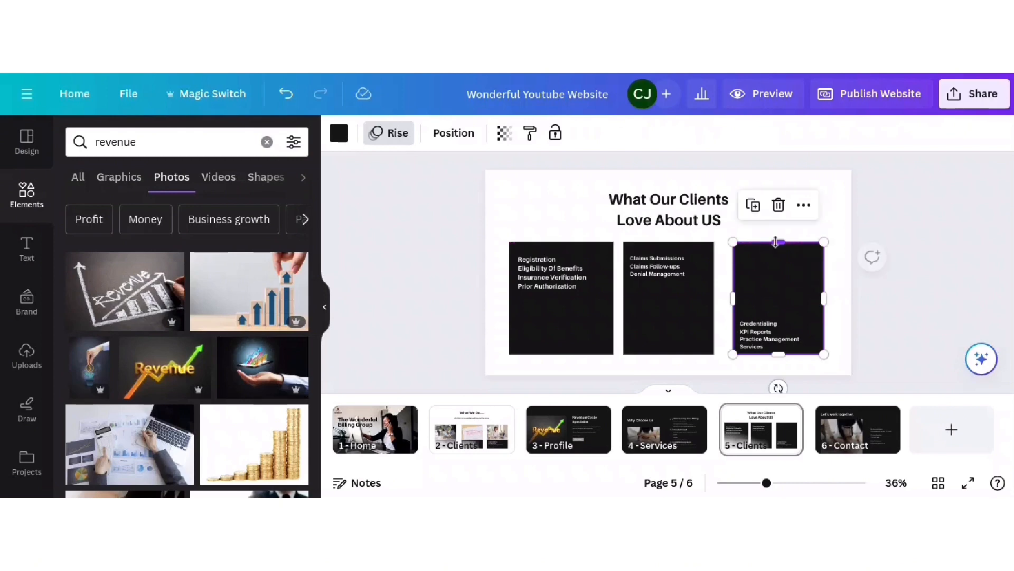
click(757, 346)
drag(791, 334, 795, 270)
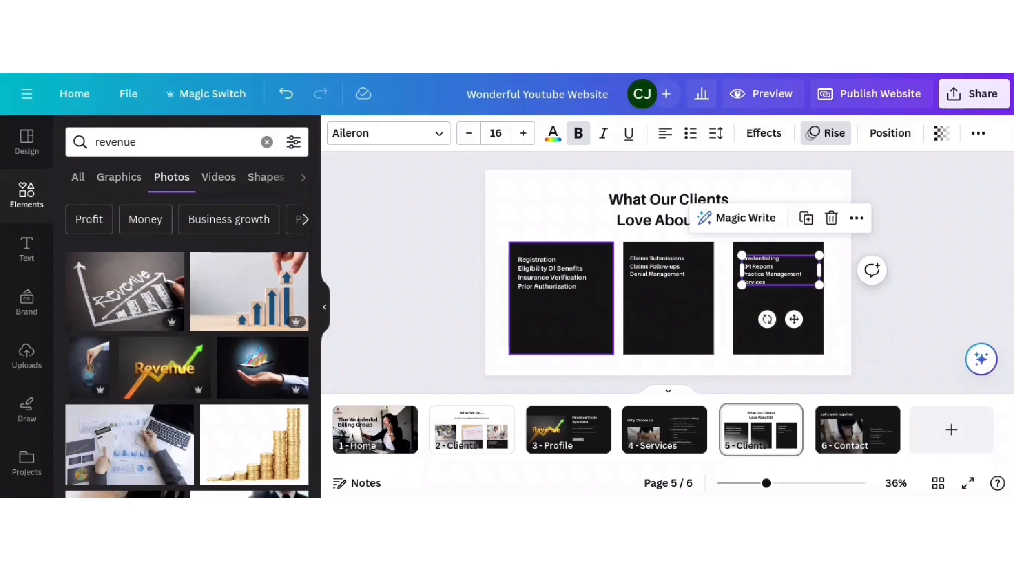
- Widen the 'What Our Clients Love About US' heading onto one line and centre it on the page
click(612, 219)
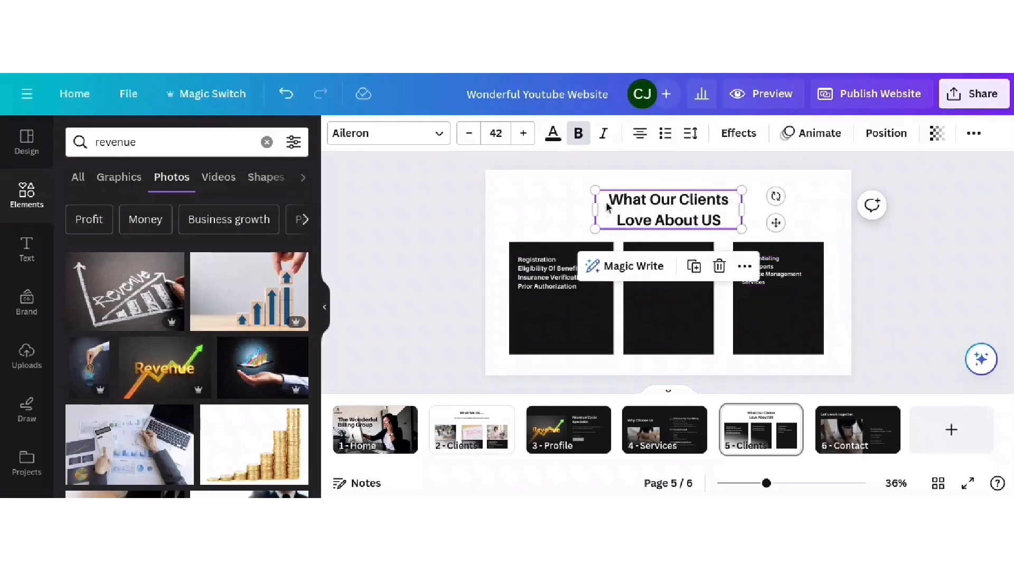
drag(594, 209, 509, 228)
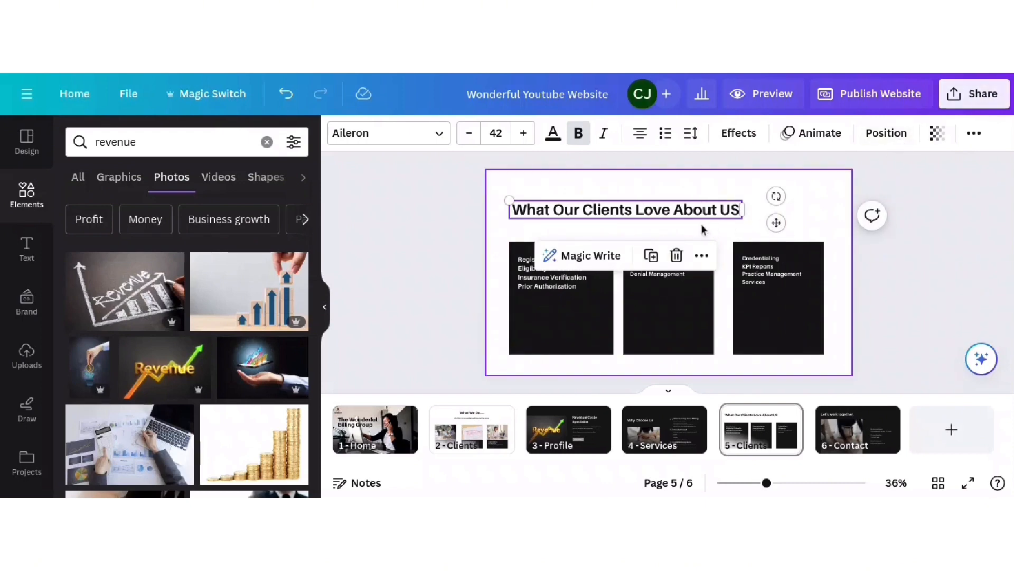
click(901, 139)
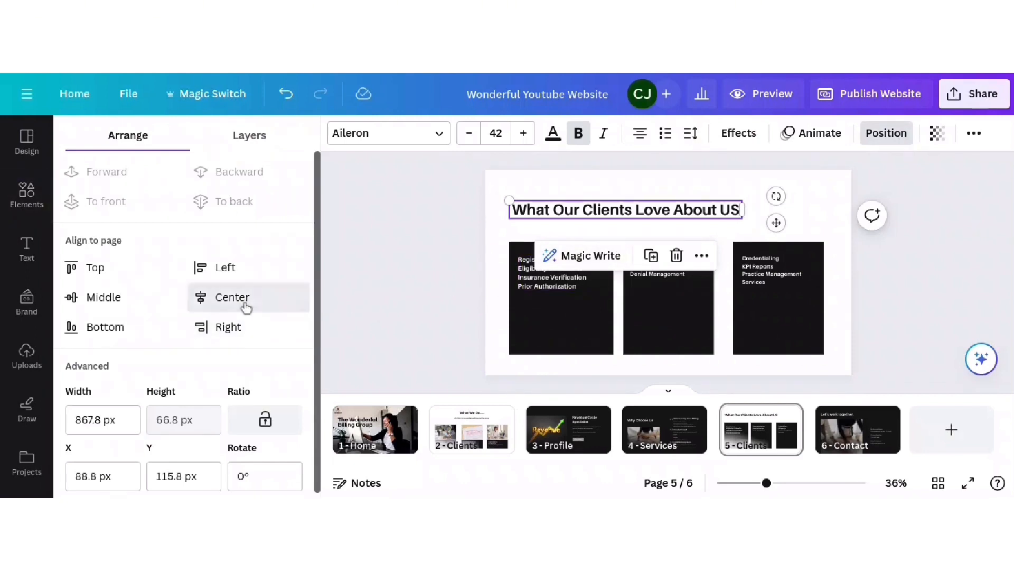
click(243, 304)
click(938, 242)
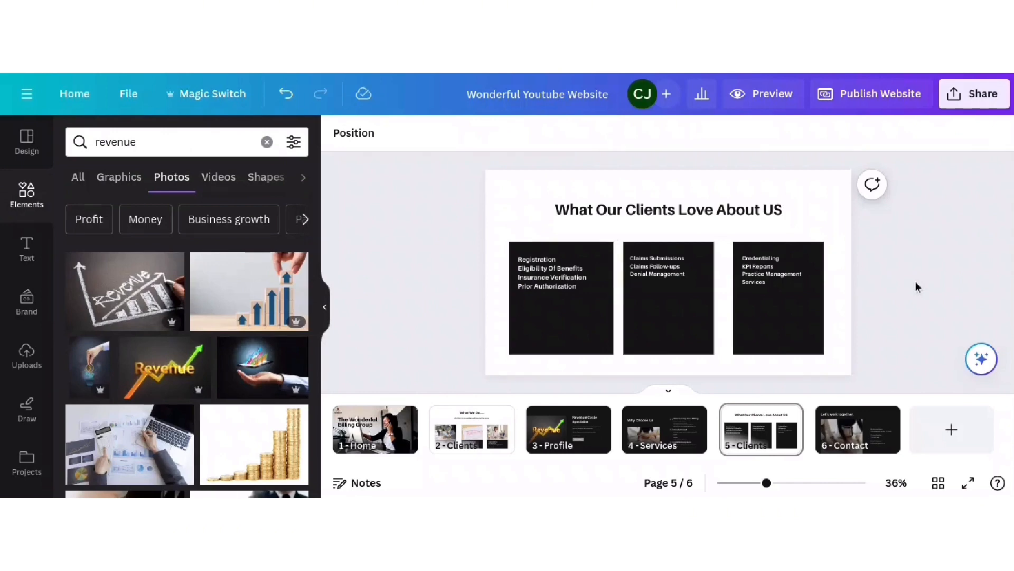
- Replace the first card's service list with a client quote about a simplified revenue cycle
click(588, 284)
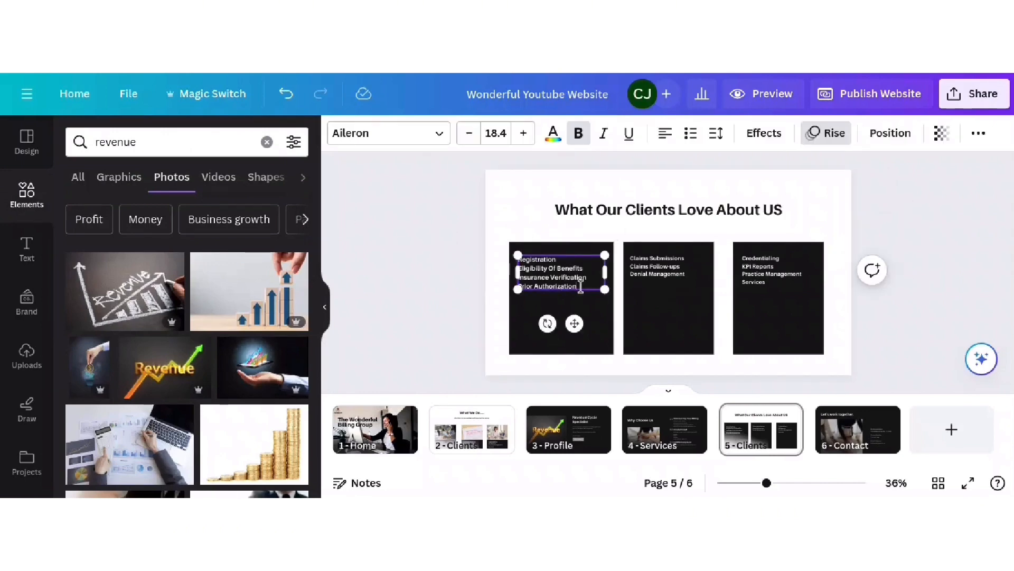
drag(581, 286, 527, 256)
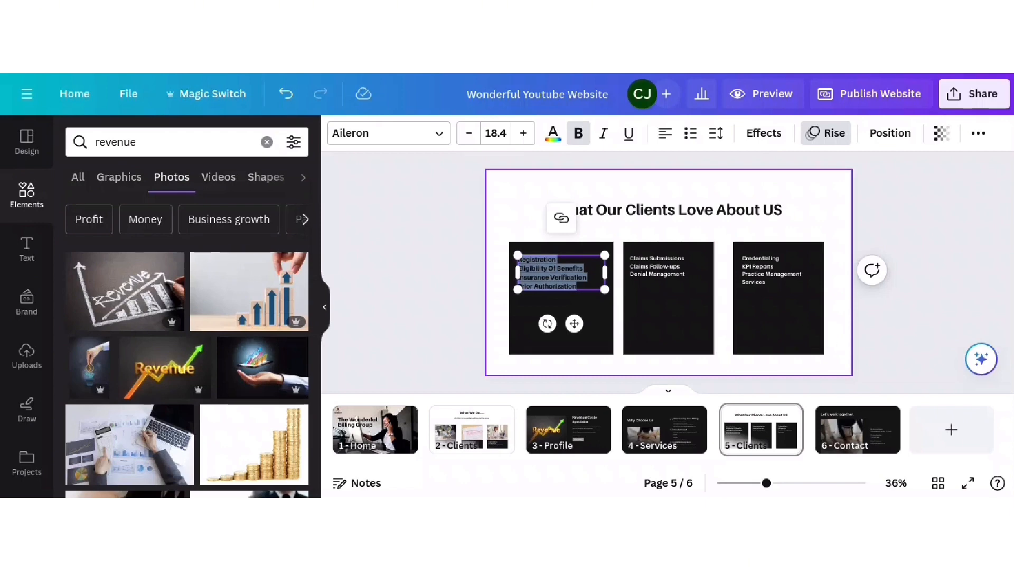
click(778, 210)
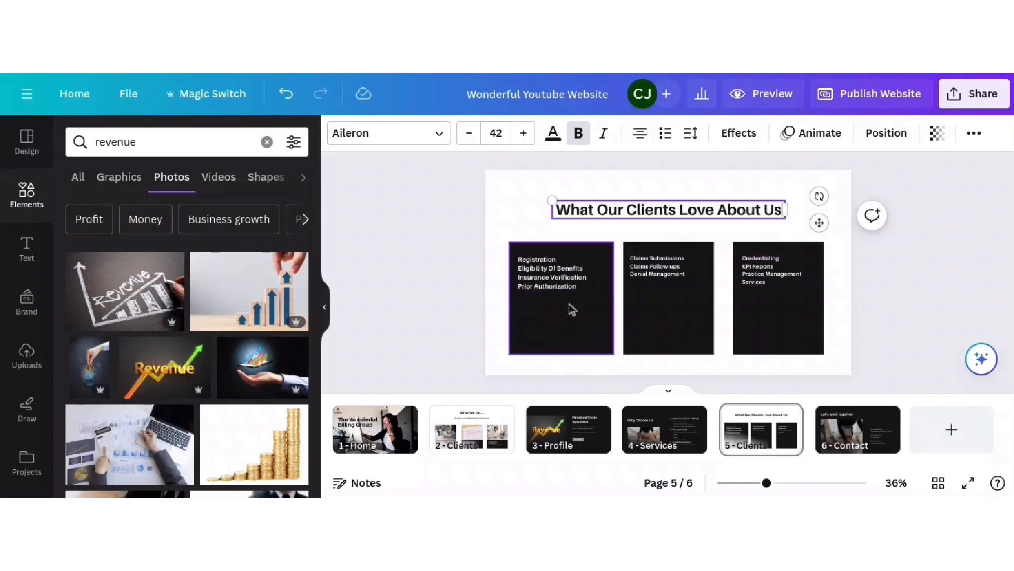
click(565, 262)
click(564, 260)
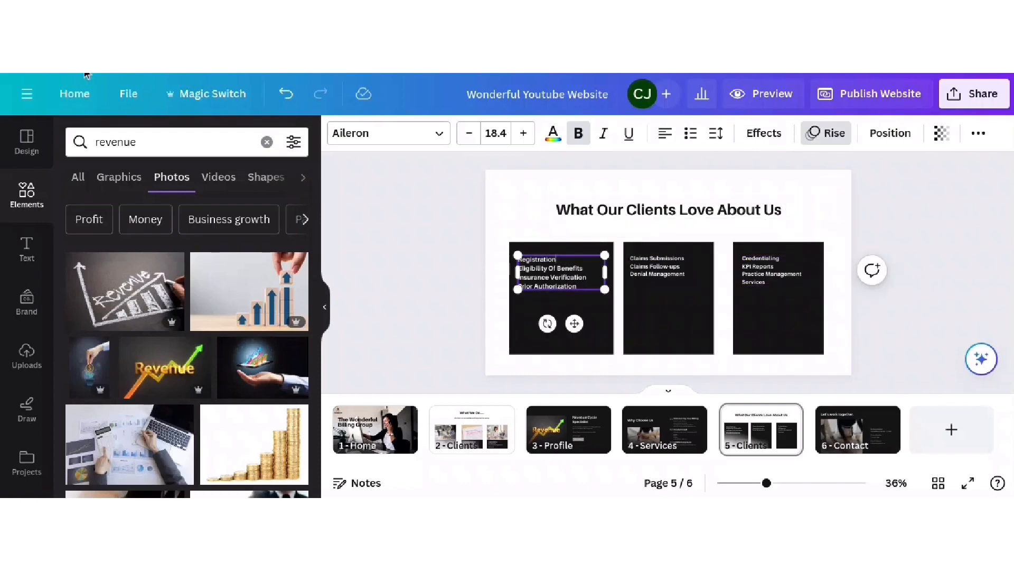
key(ctrl+a)
text(Worki)
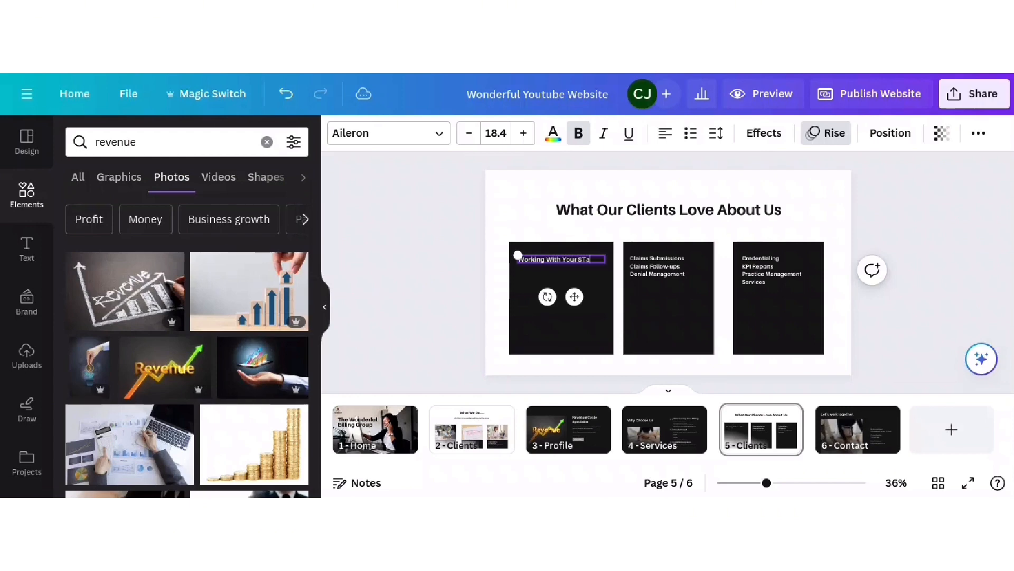
text(ng With Your Staff Has Been Easy. We Are)
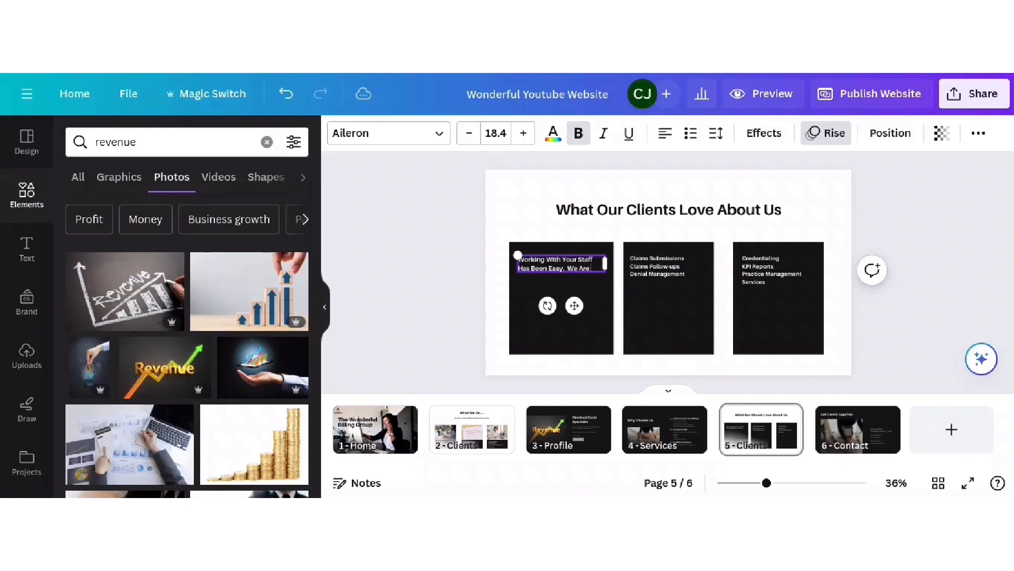
text(So Satsif)
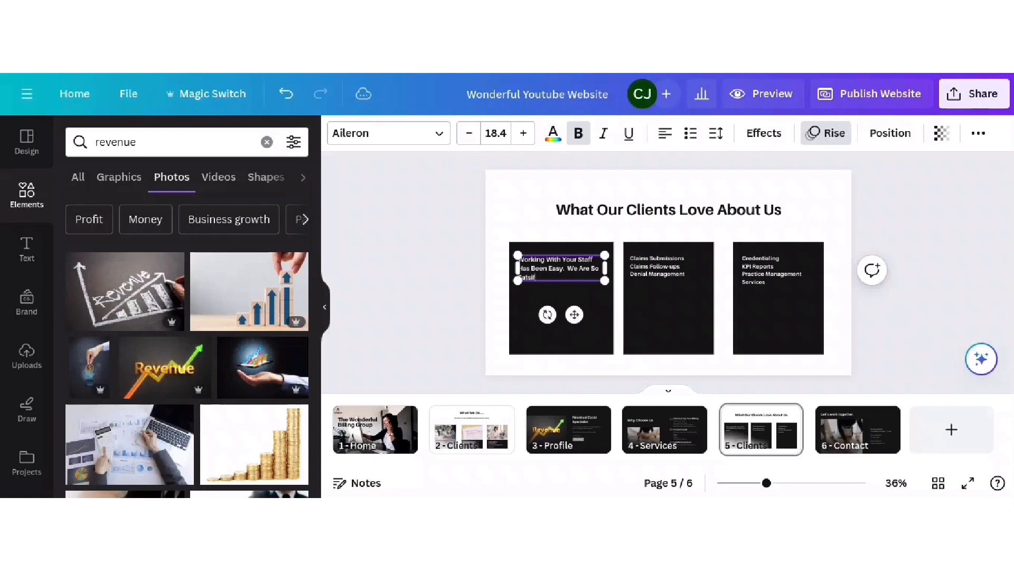
text(ied With How Our Reven)
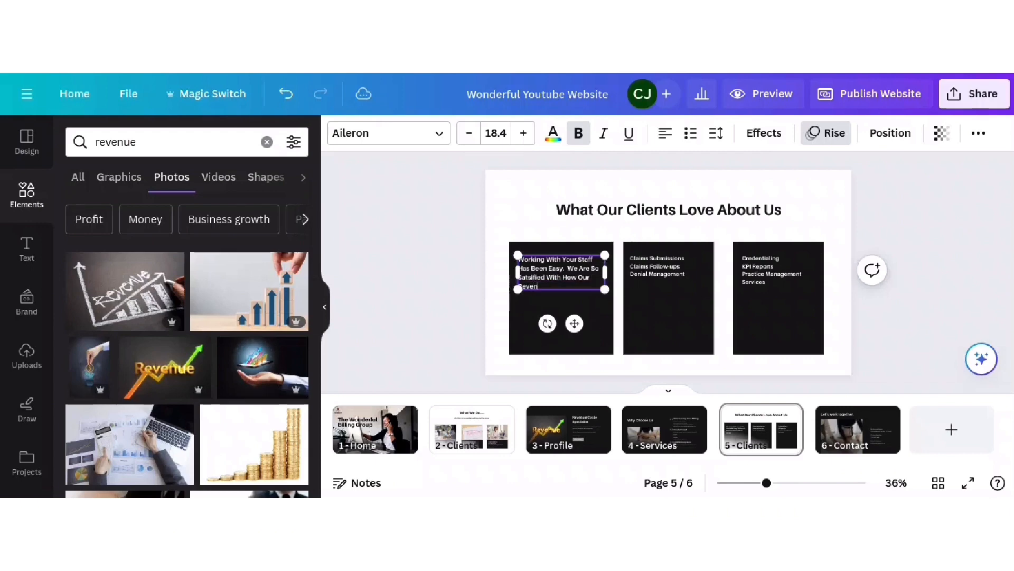
text(ue Cycle Has Been Simplified)
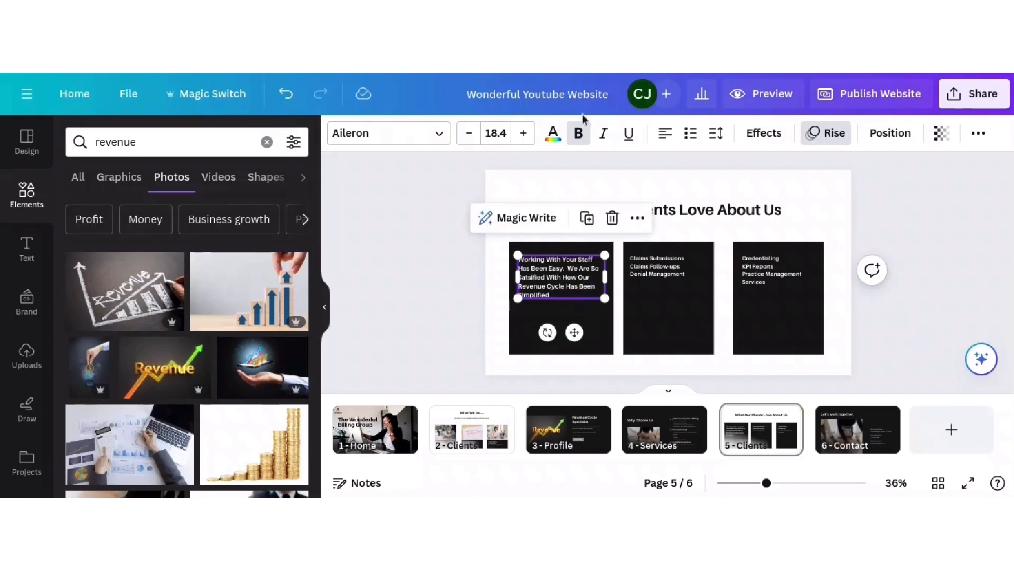
- Duplicate the first quote box below it, retype the copy, and add quotation marks to the quote
click(586, 218)
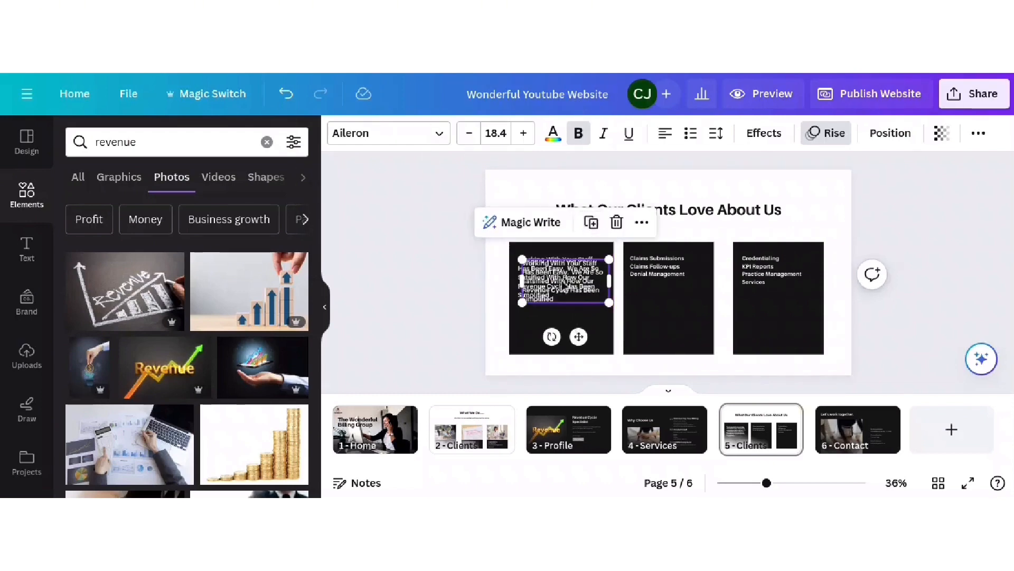
drag(565, 289, 568, 328)
double_click(571, 341)
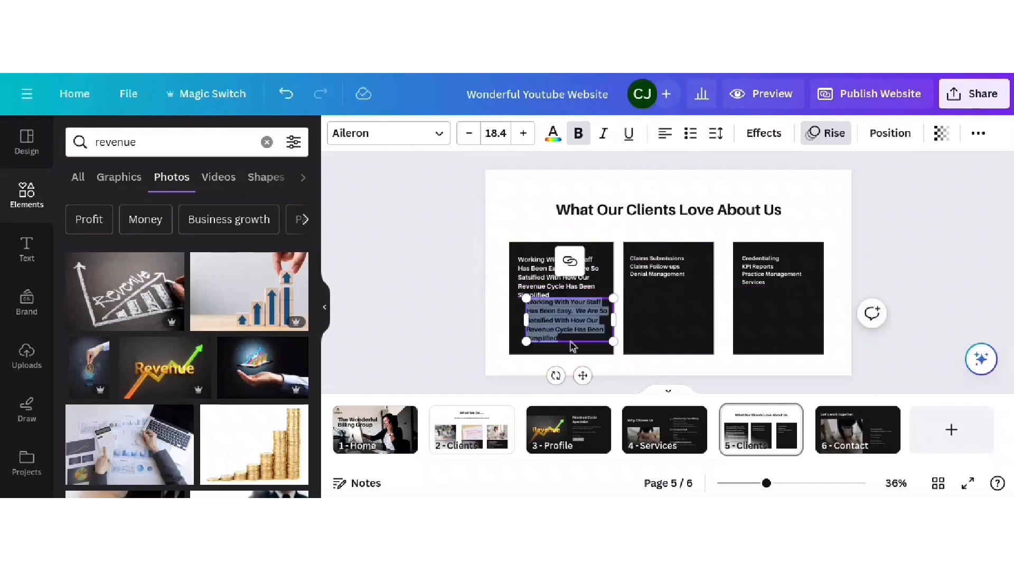
key(BackSpace)
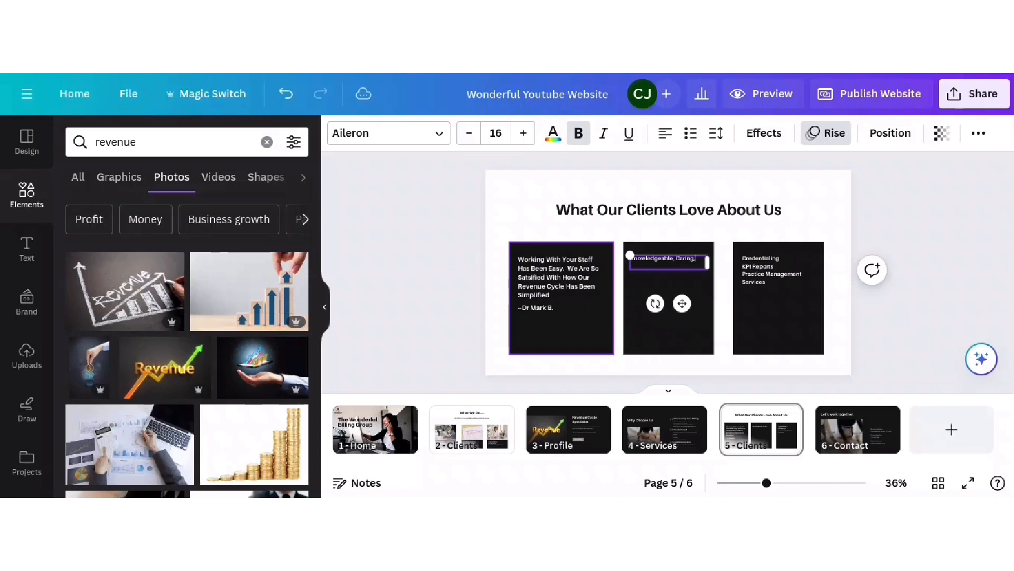
text(and Responsive")
click(584, 287)
text(")
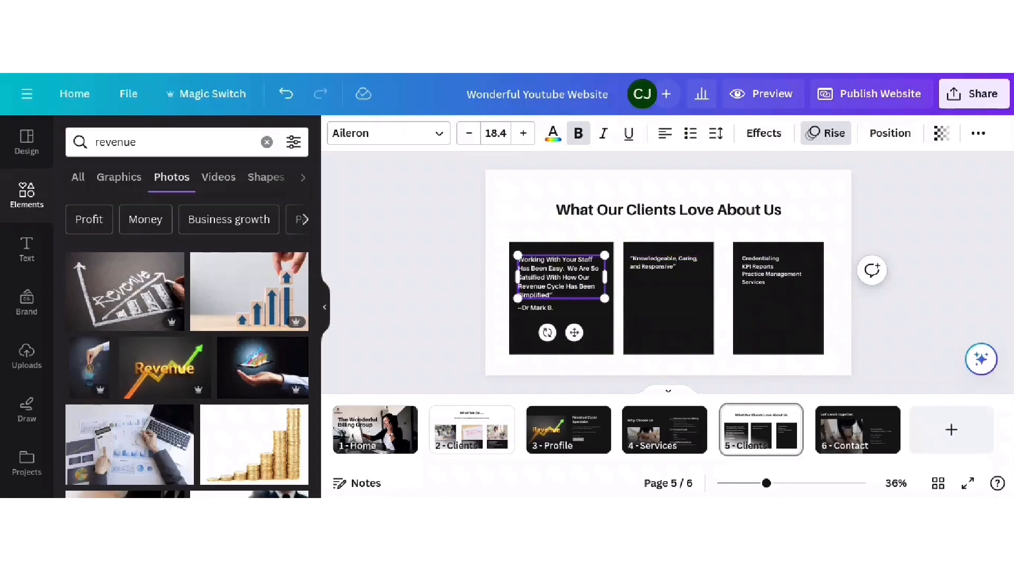
text(")
- Add an attribution line with the client's name and credentials below the second card's quote
click(668, 267)
click(694, 220)
drag(686, 315, 682, 334)
double_click(669, 289)
key(BackSpace)
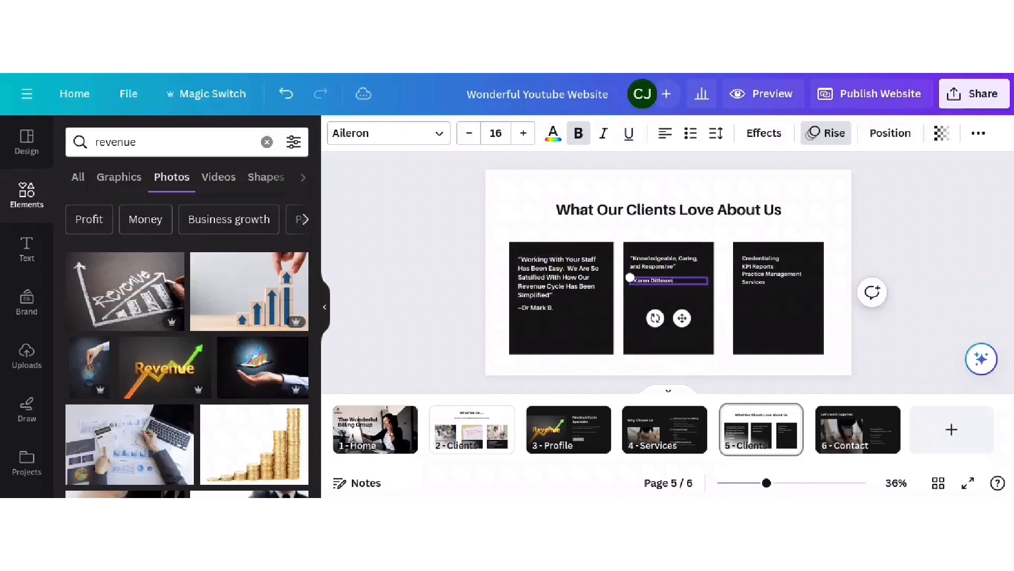
text(, PhD)
- Replace the third card's list with the quote 'Delivered On A Promise…' and duplicate it below
click(772, 270)
double_click(772, 270)
text(Delivered On A Promise. You wil)
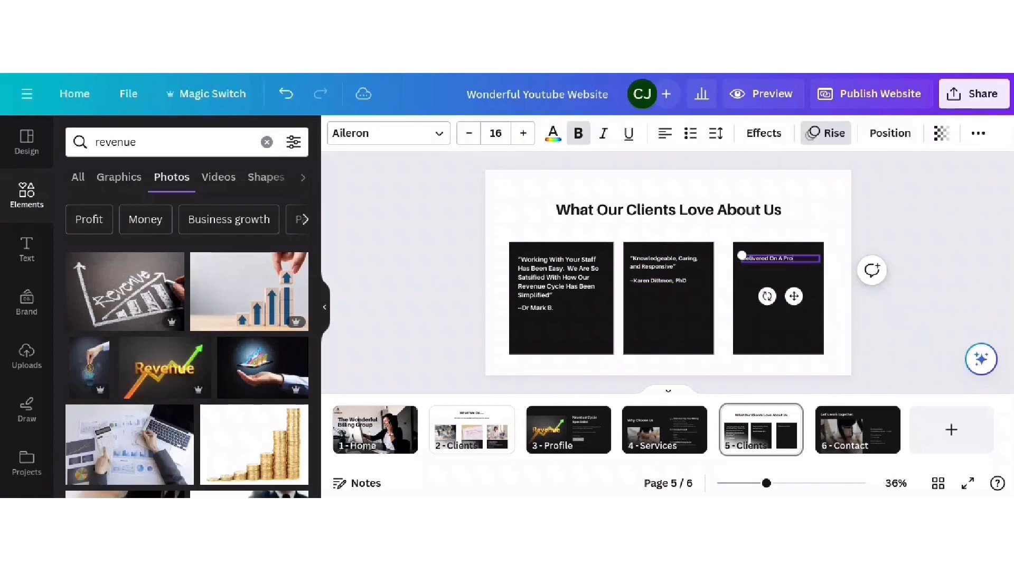
text(l not regret working with this Wonderful group)
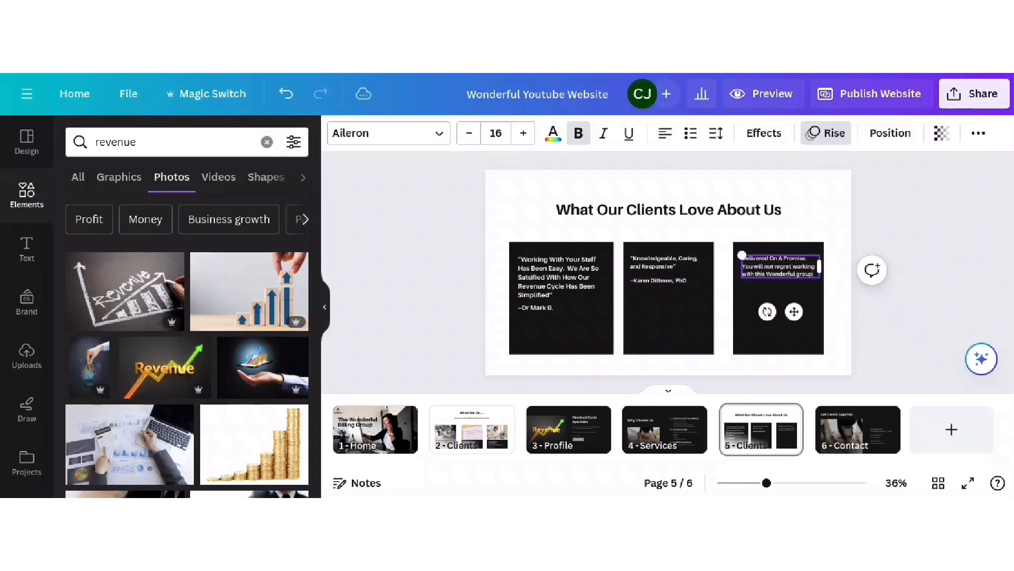
click(743, 258)
text(")
click(779, 266)
key(ctrl+d)
drag(799, 318, 794, 346)
double_click(778, 301)
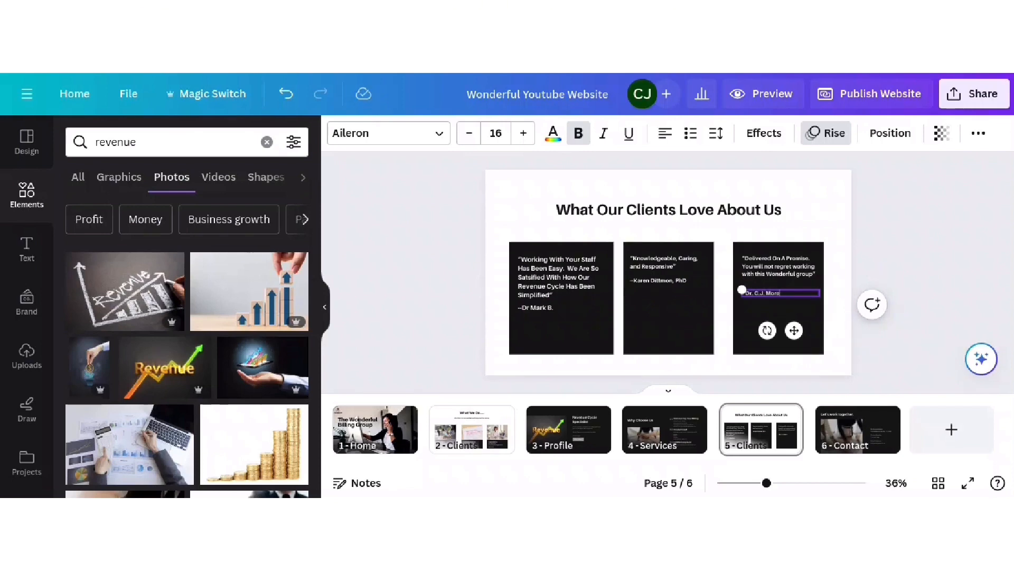
- Enter the third card's client attribution and shorten all three testimonial cards
click(908, 275)
drag(561, 354, 561, 323)
drag(669, 354, 671, 323)
drag(779, 354, 778, 323)
- Insert a yellow five-star graphic from a 'stars' search and place copies in each card
text(stars)
key(Return)
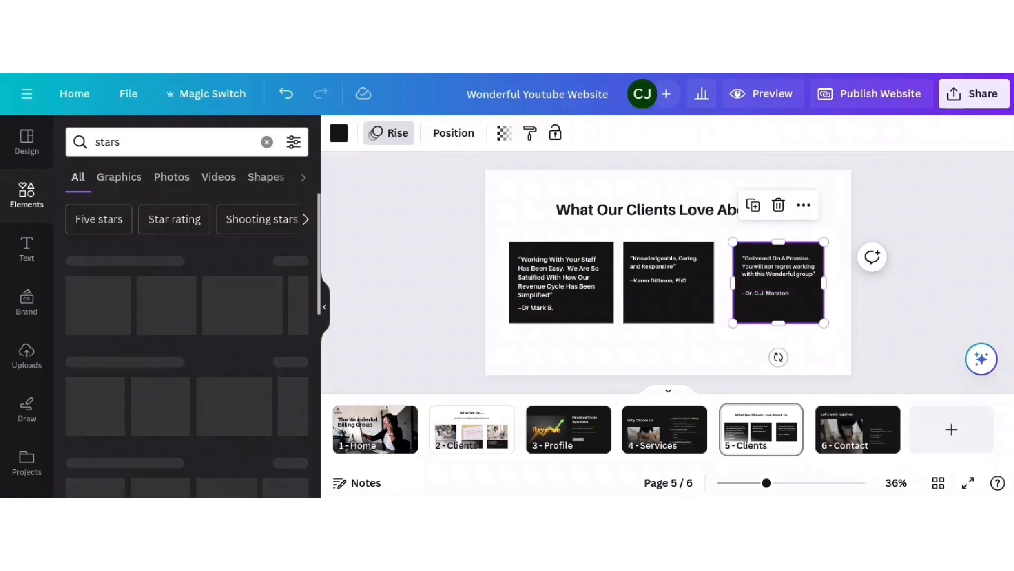
click(102, 219)
click(95, 306)
drag(741, 259, 681, 270)
click(560, 318)
drag(561, 323, 562, 331)
drag(668, 323, 669, 331)
drag(779, 323, 779, 331)
drag(651, 319, 796, 364)
click(536, 275)
click(648, 274)
click(909, 274)
- Shrink each card's stars and position them beneath the client names
click(672, 319)
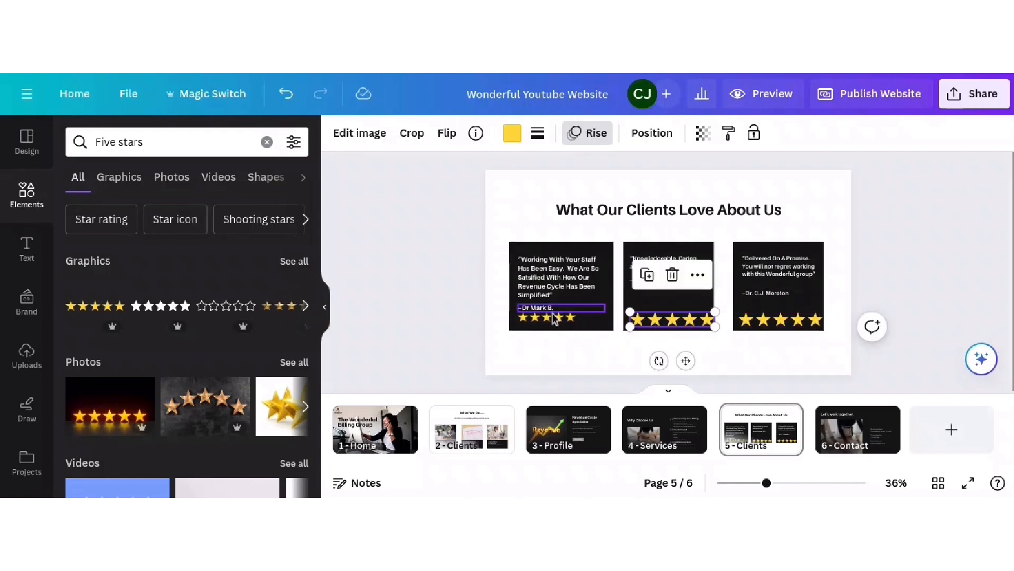
click(560, 319)
drag(603, 312, 579, 311)
click(672, 319)
drag(715, 312, 695, 316)
click(781, 319)
drag(823, 312, 804, 319)
click(658, 318)
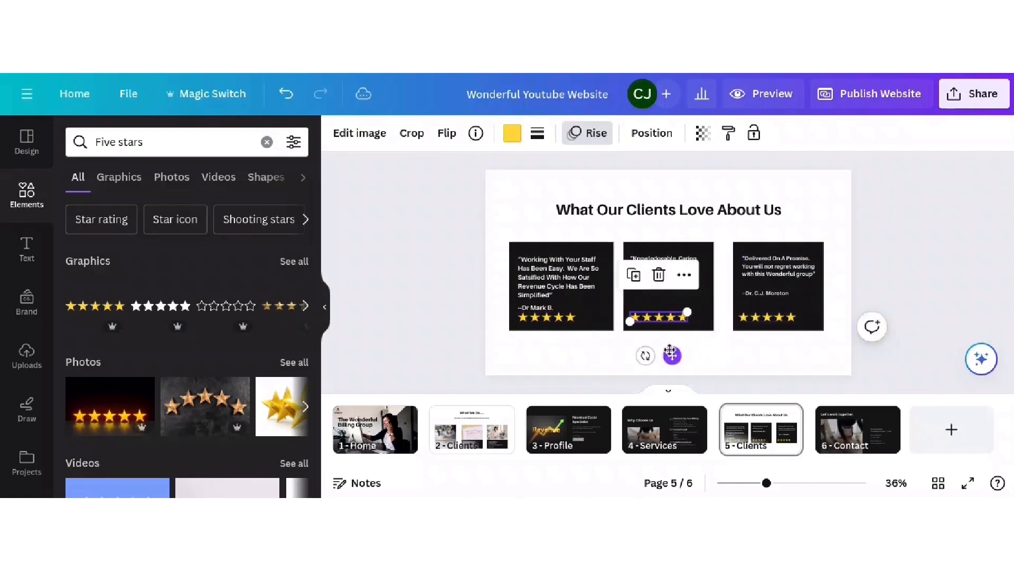
drag(673, 354, 673, 329)
click(769, 318)
drag(784, 355, 786, 340)
click(913, 277)
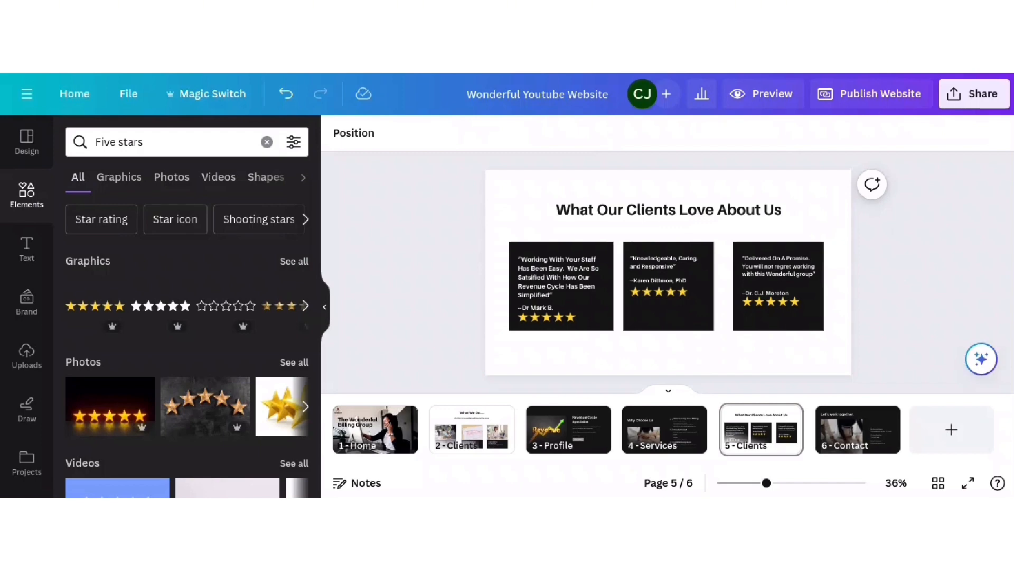
- Check the third card's star placement and go to the 6 - Contact page
click(785, 301)
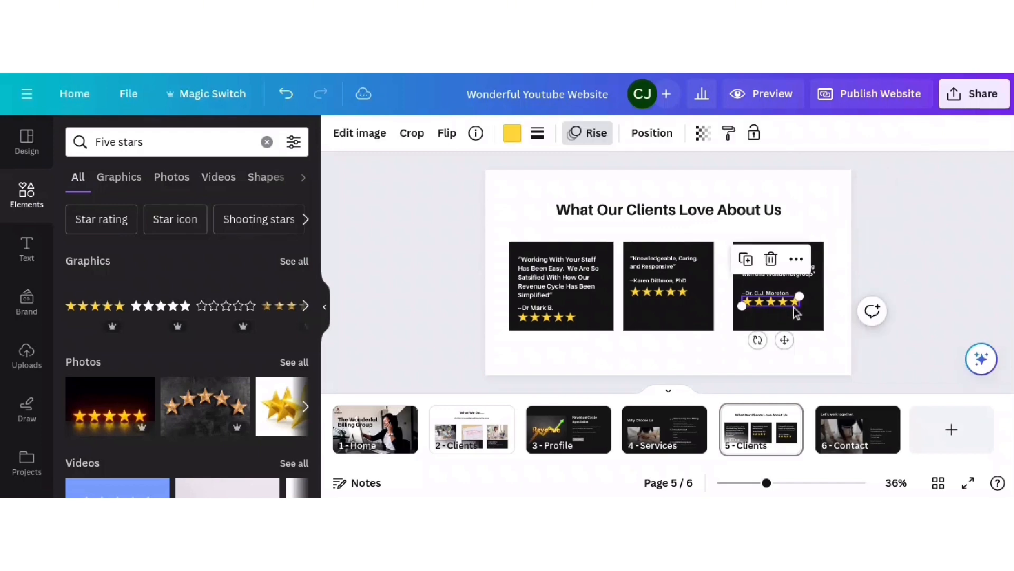
click(931, 243)
click(853, 428)
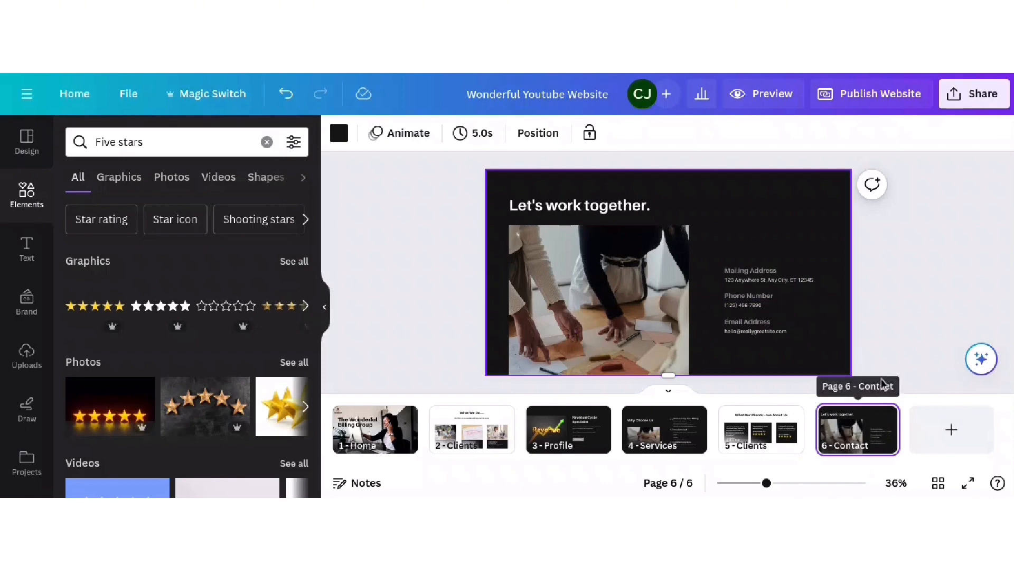
- Replace the Contact page's stock photo with the uploaded portrait and reposition it within the frame
click(592, 210)
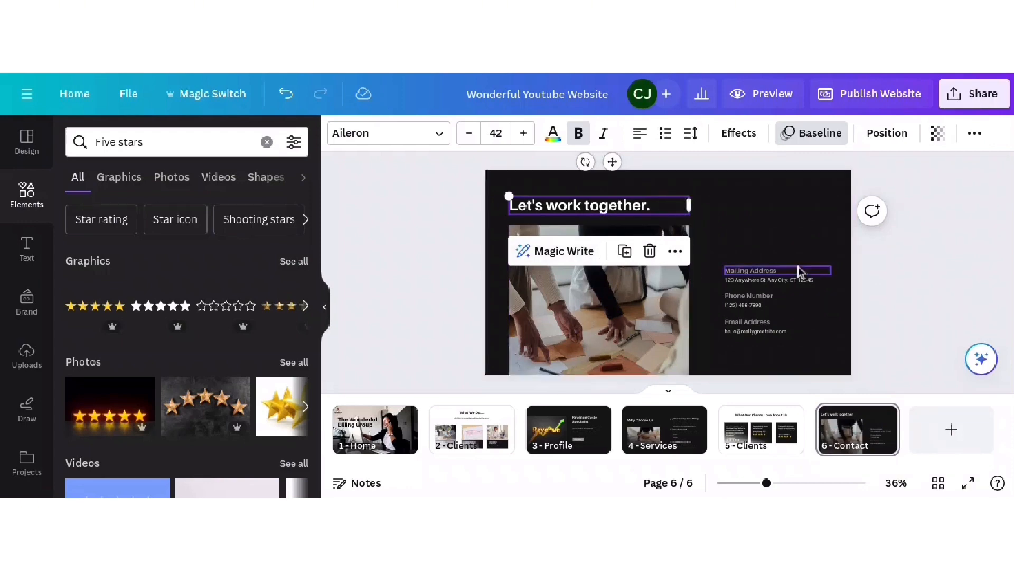
click(604, 331)
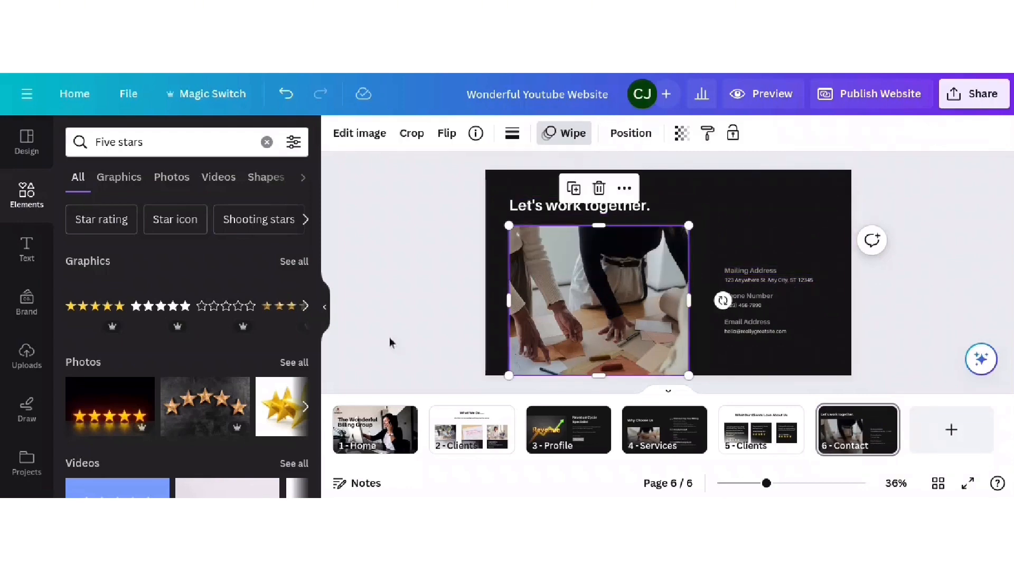
click(26, 355)
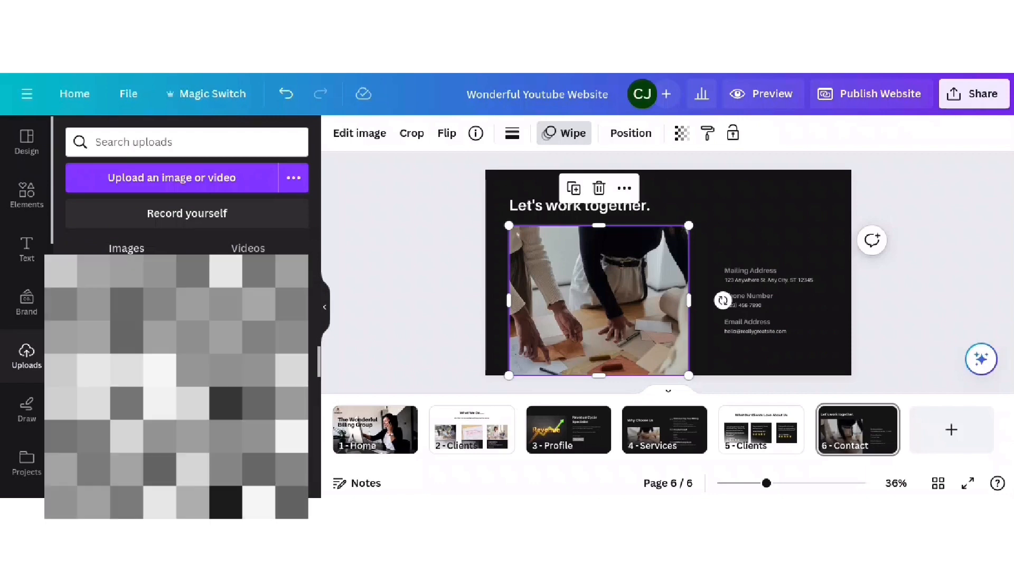
scroll(187, 369, down, 1)
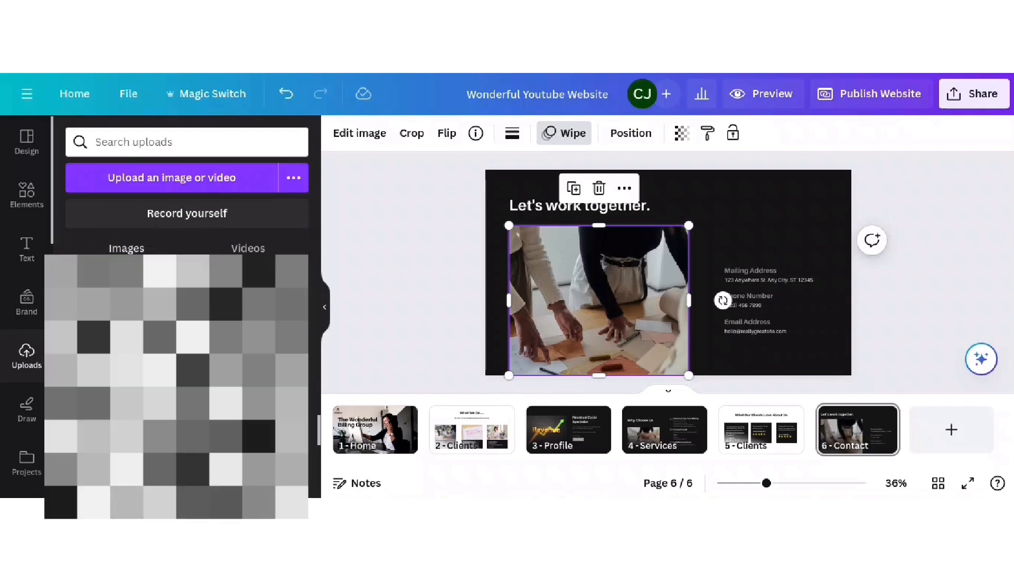
drag(233, 349, 588, 325)
double_click(588, 287)
click(958, 194)
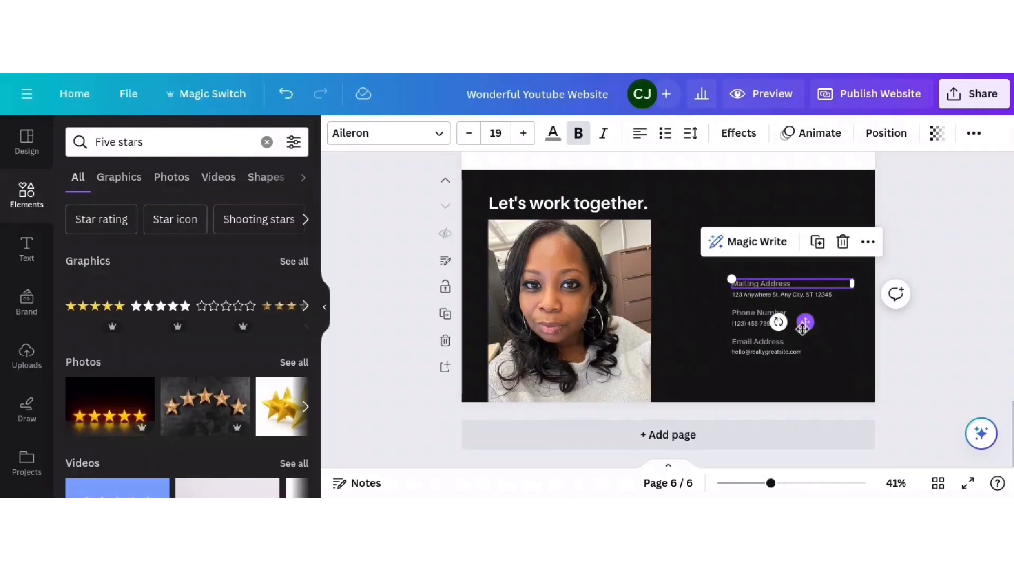
- Delete the Mailing Address heading and the street address line from the Contact page
drag(776, 321, 742, 277)
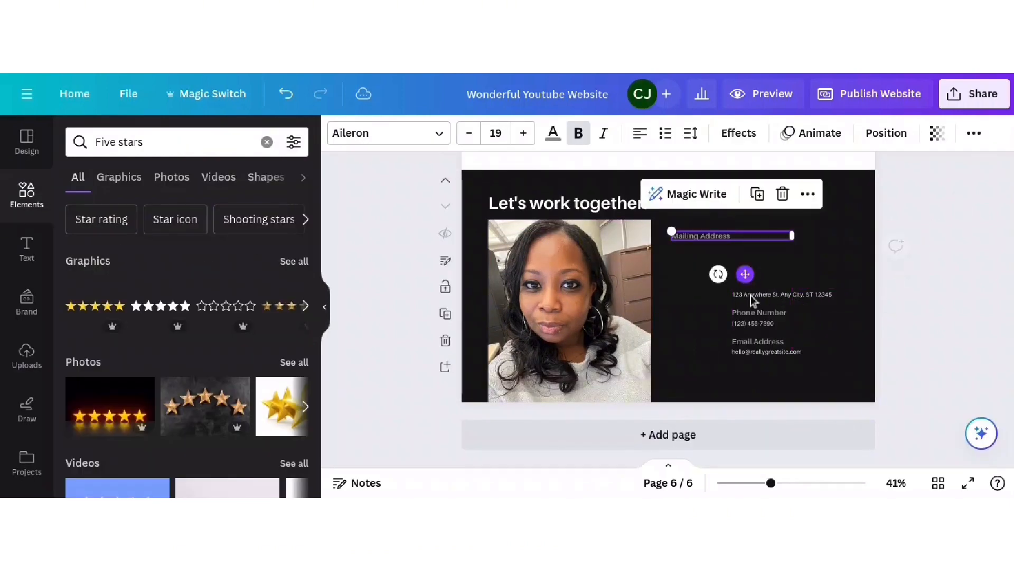
click(761, 297)
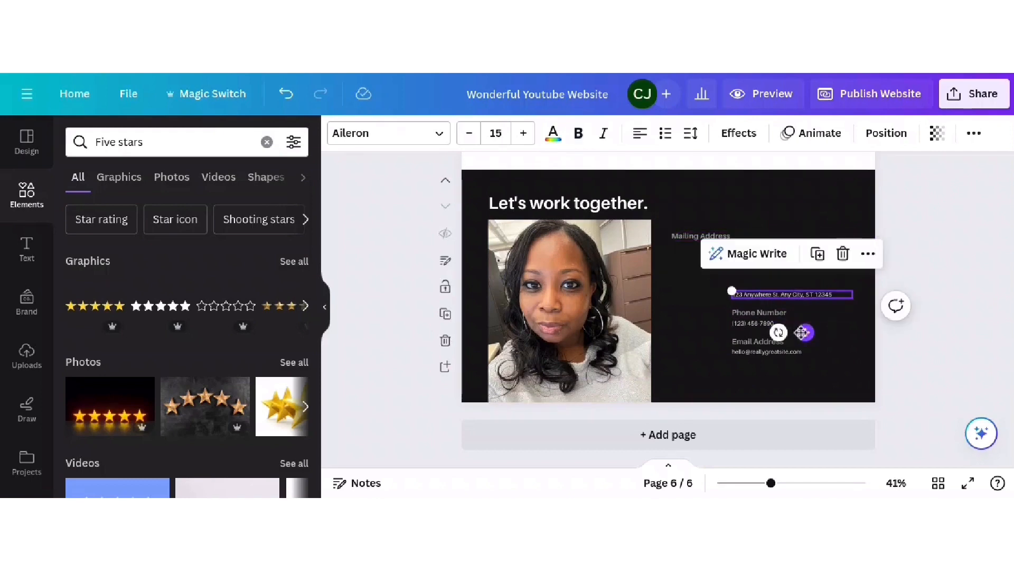
drag(805, 333, 770, 327)
click(762, 351)
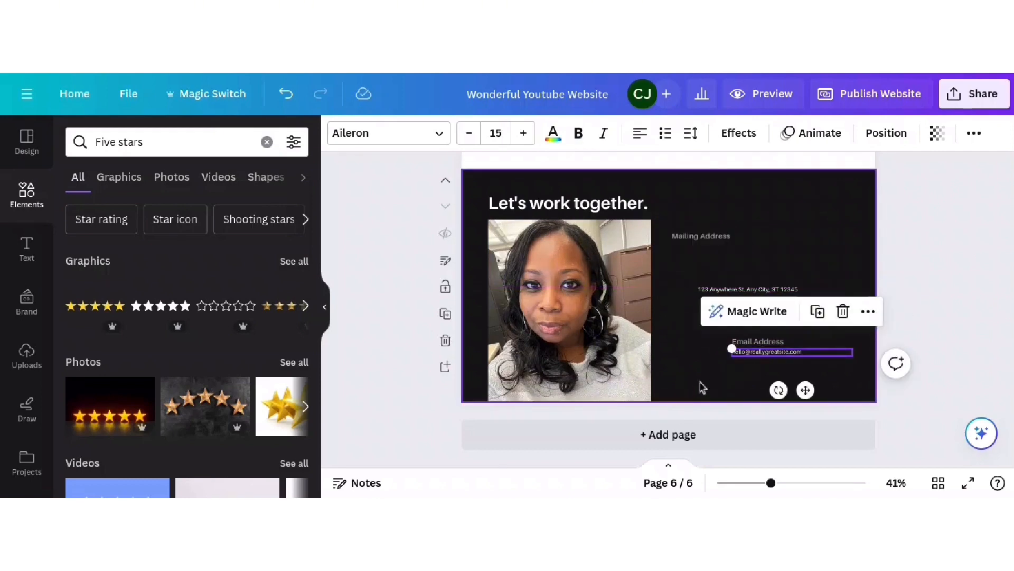
click(683, 235)
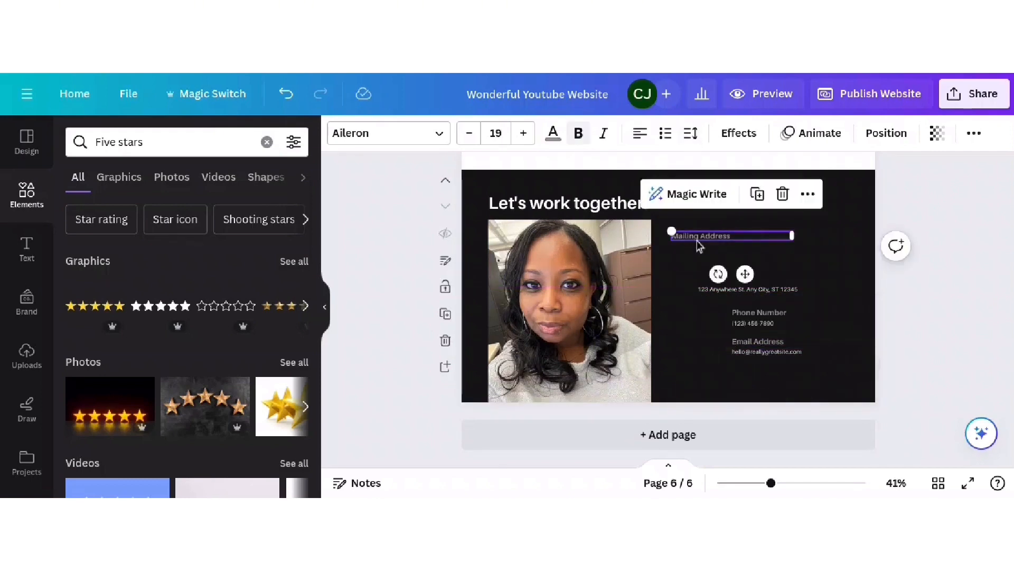
drag(783, 236, 785, 352)
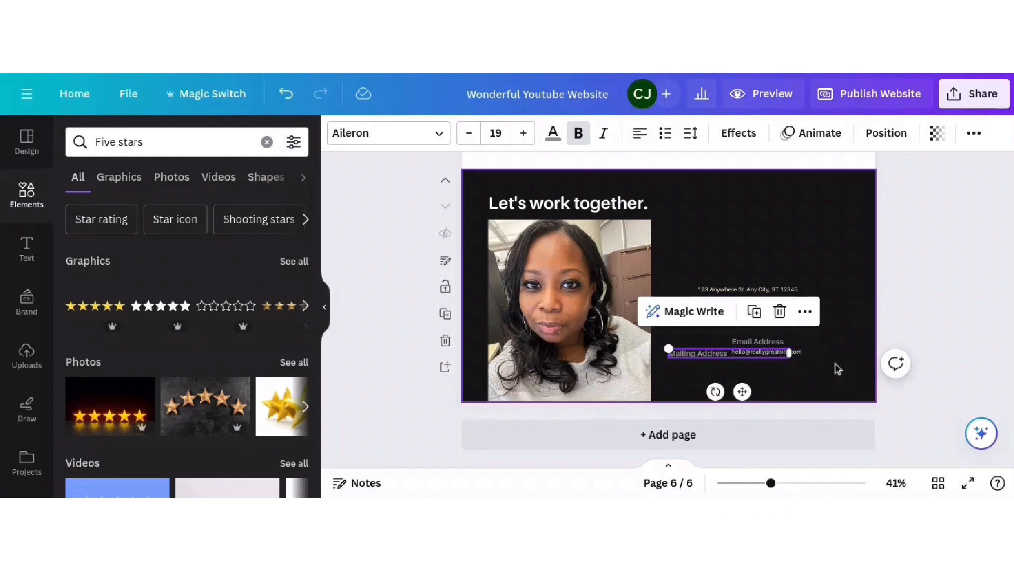
click(780, 311)
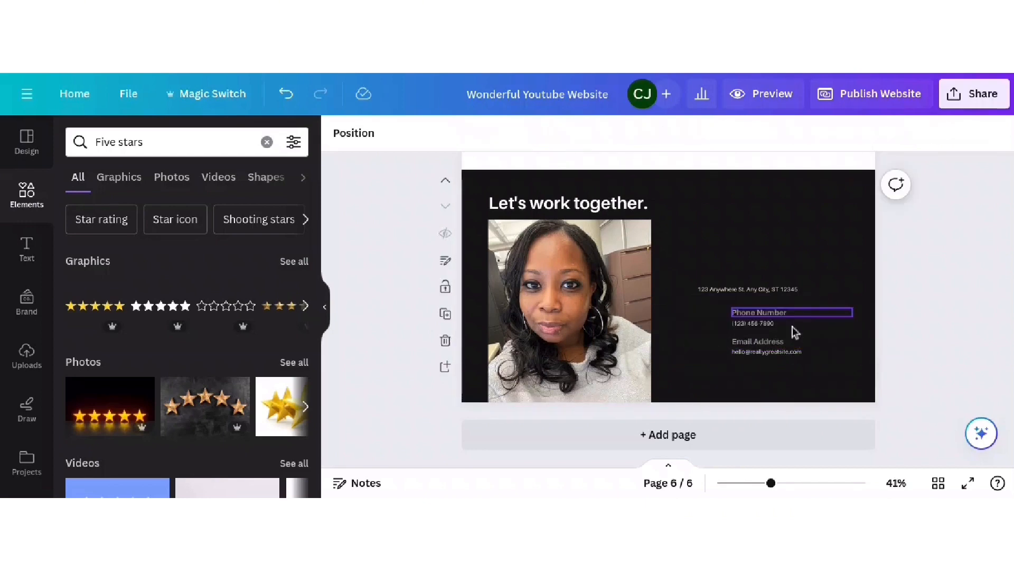
click(764, 291)
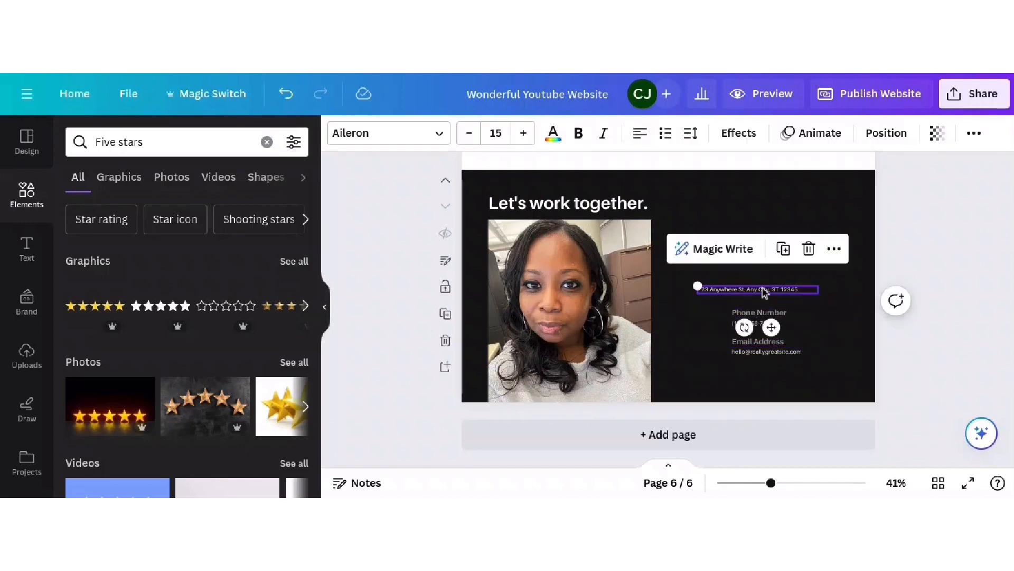
click(809, 249)
- Place the Email Address details beside the Phone Number details
click(770, 315)
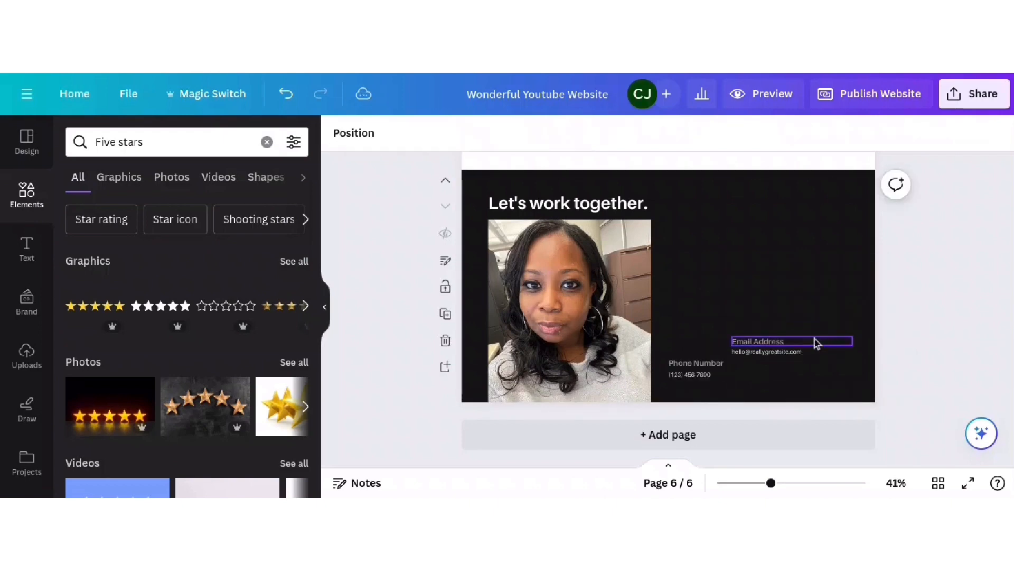
click(816, 343)
drag(795, 341, 811, 364)
click(729, 242)
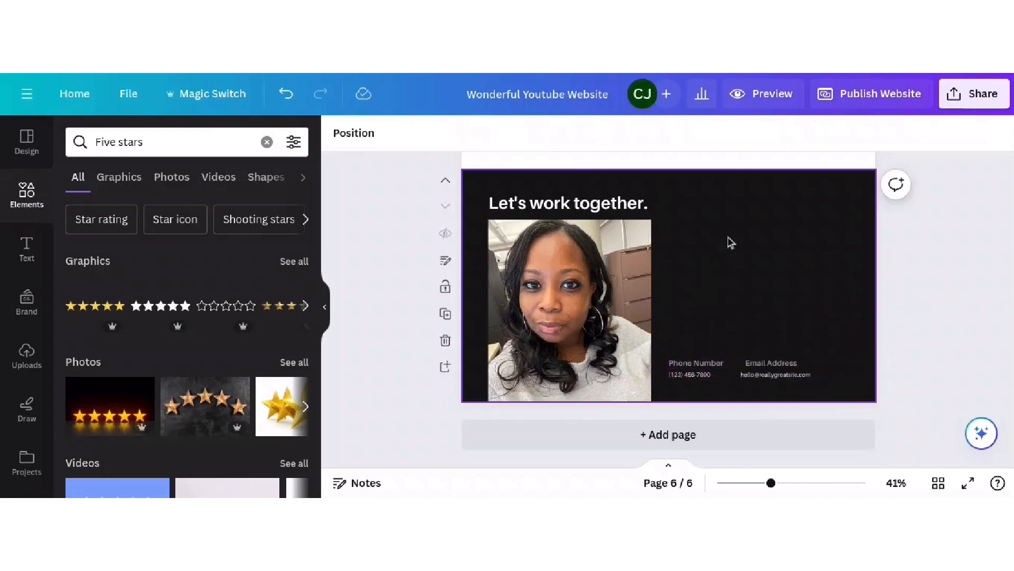
click(41, 248)
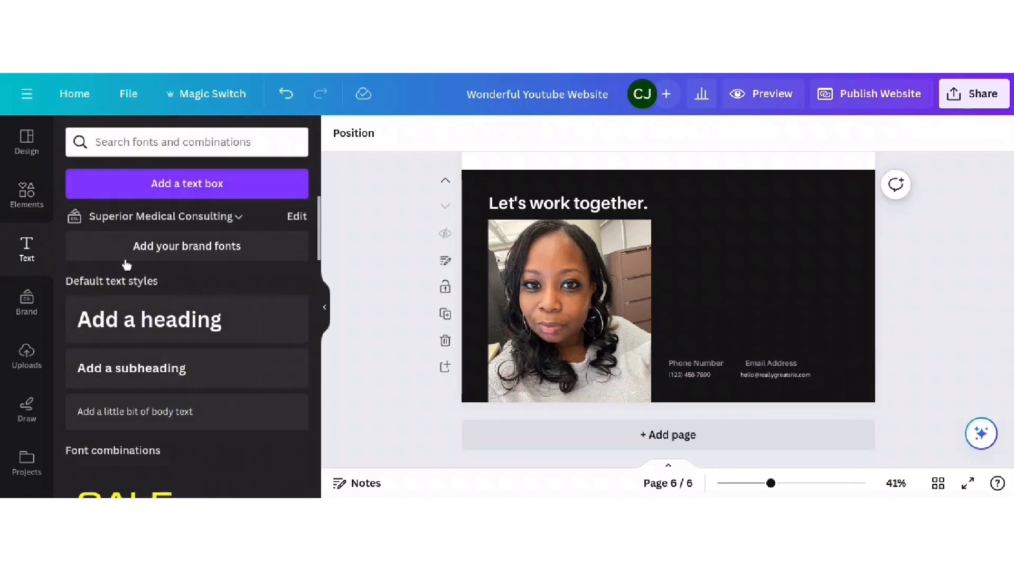
- Add an 'Add a subheading' text box above the contact details and clear the elements search
click(147, 365)
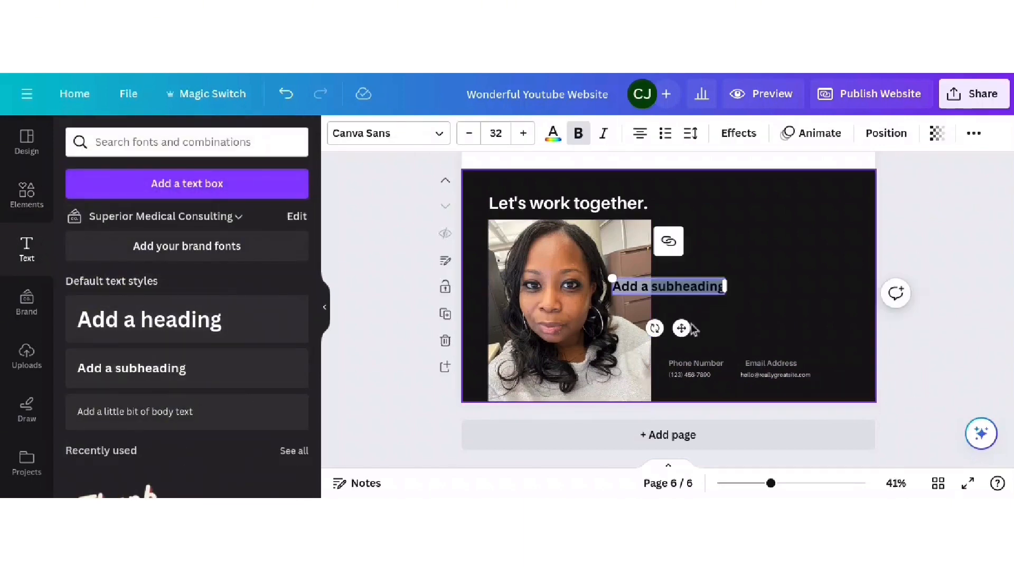
drag(682, 328, 749, 279)
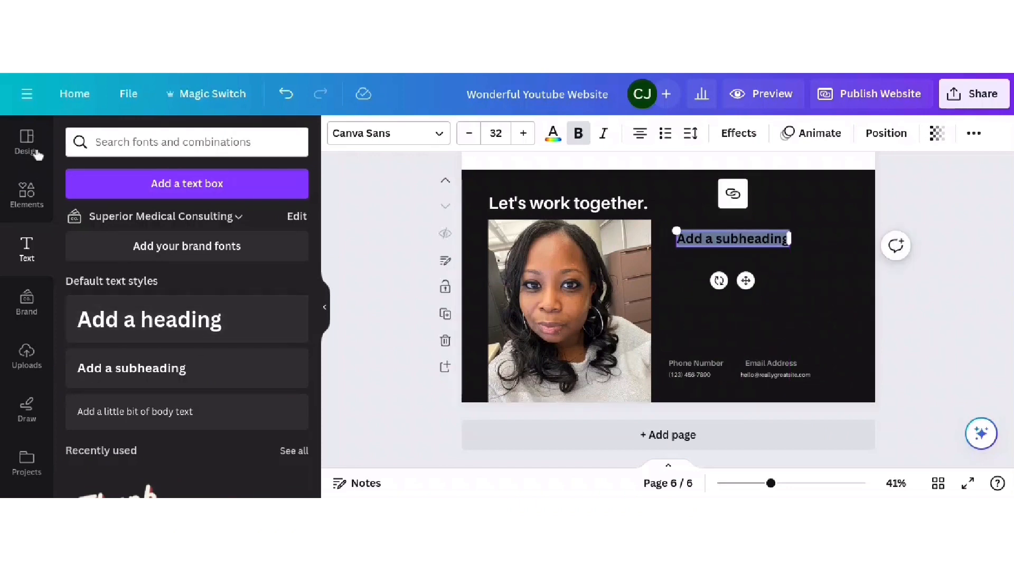
click(27, 192)
click(267, 139)
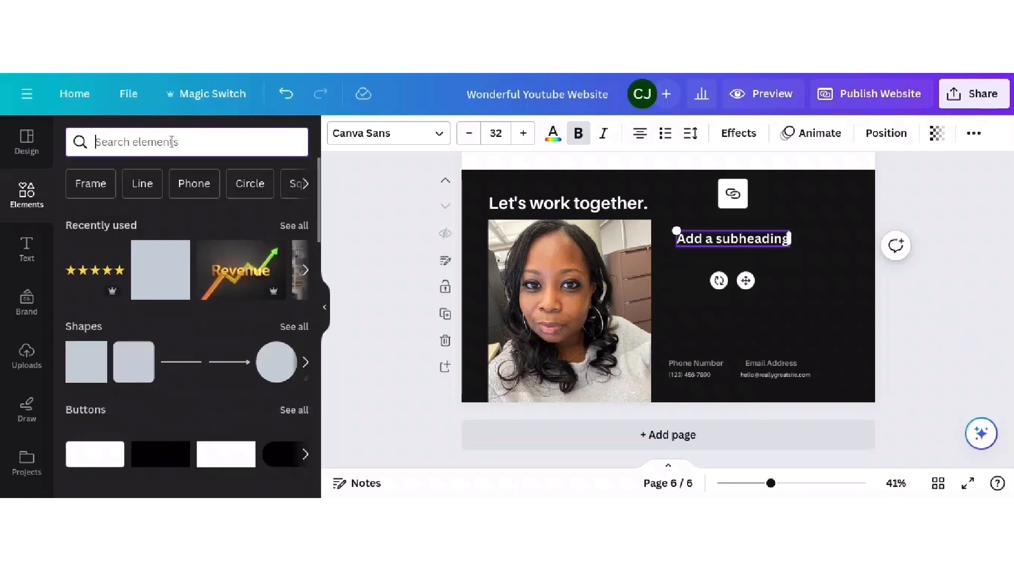
- Add Instagram, Facebook and YouTube icons to the Contact page from Elements searches
text(inst)
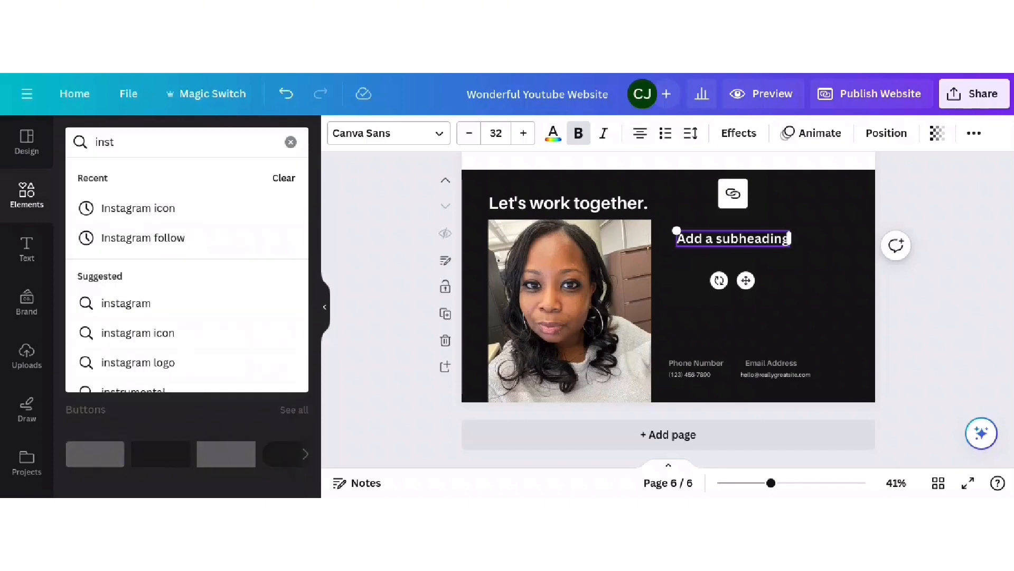
click(137, 208)
scroll(279, 305, down, 3)
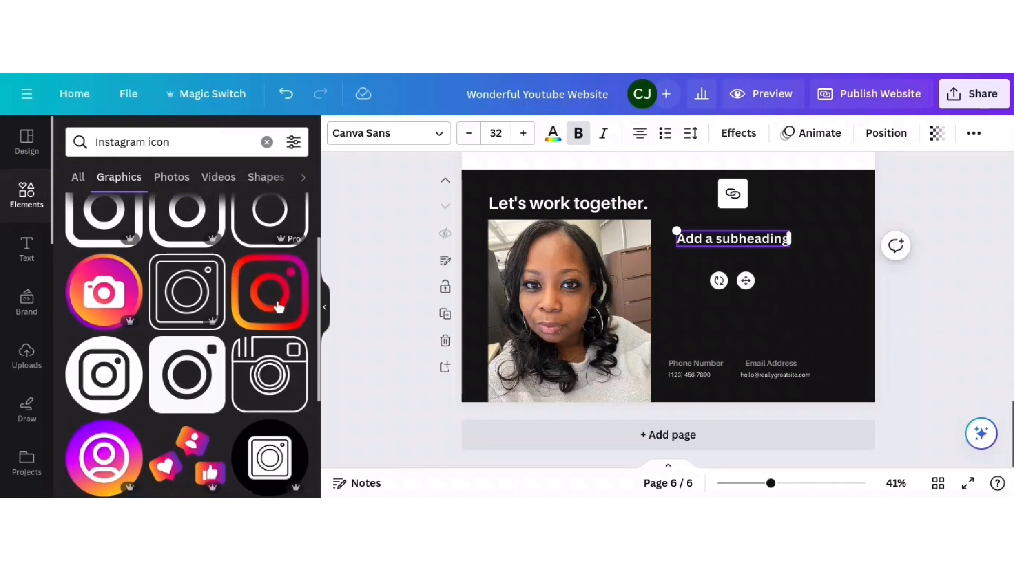
click(279, 305)
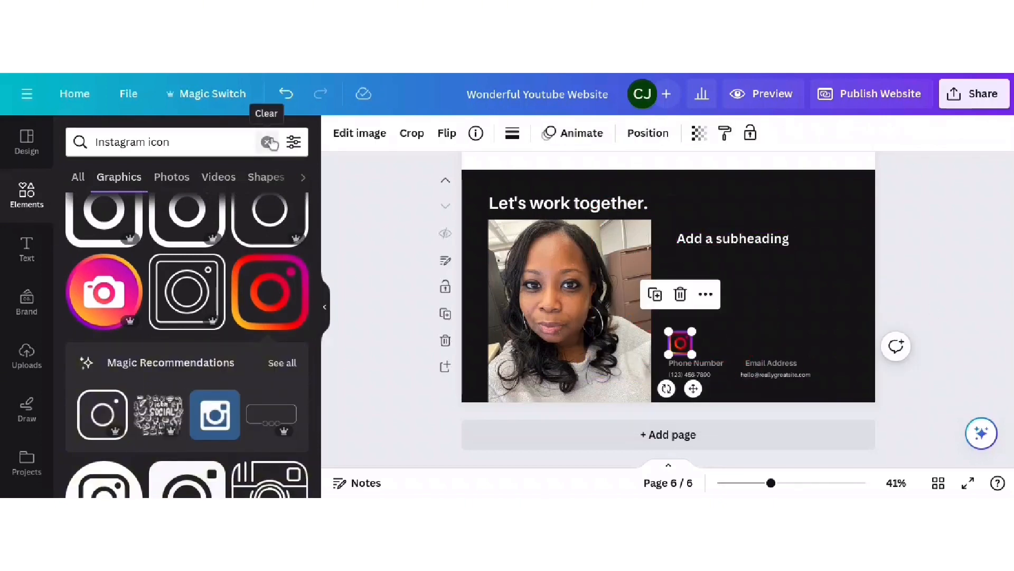
click(270, 143)
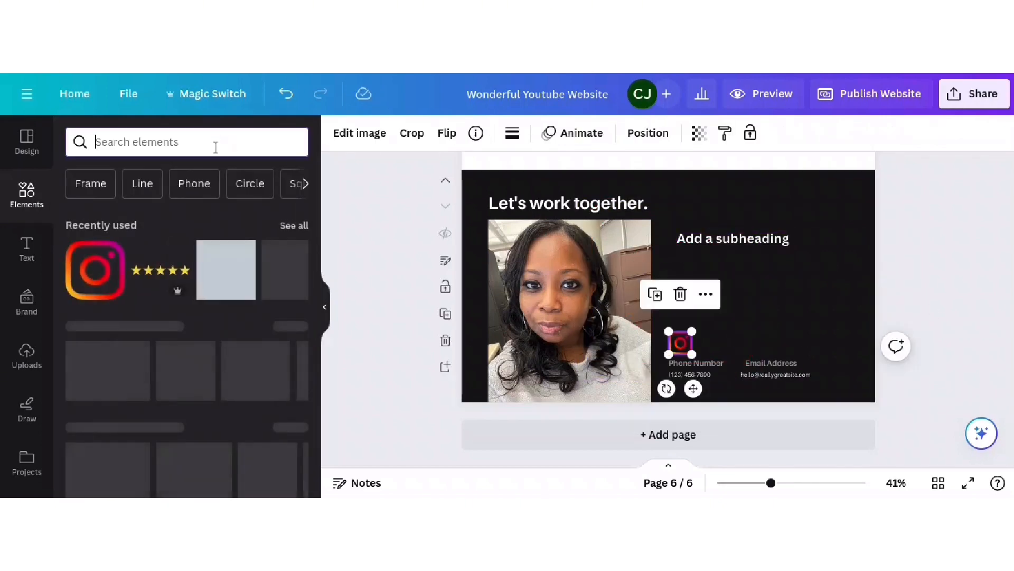
text(f)
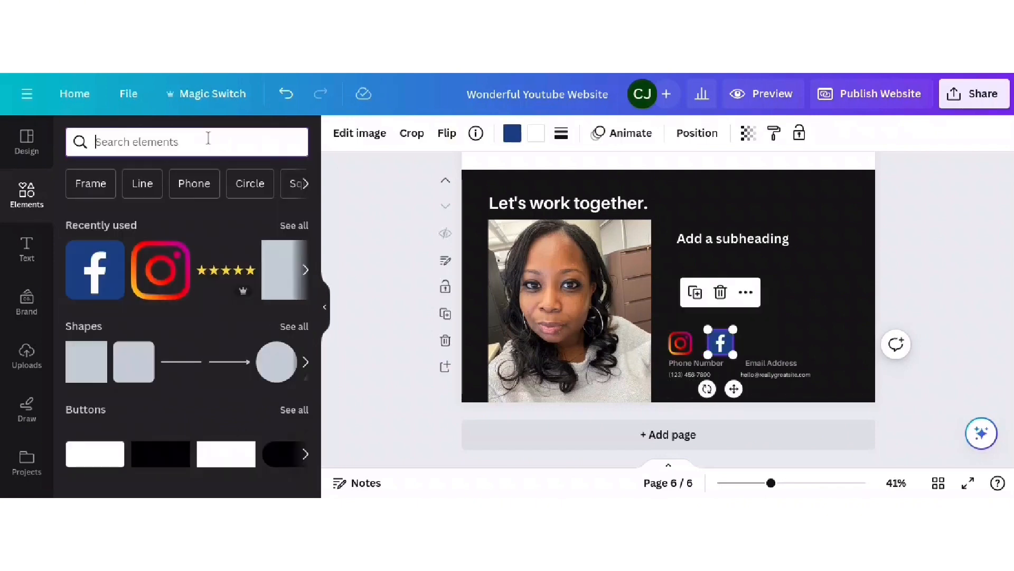
text(yout)
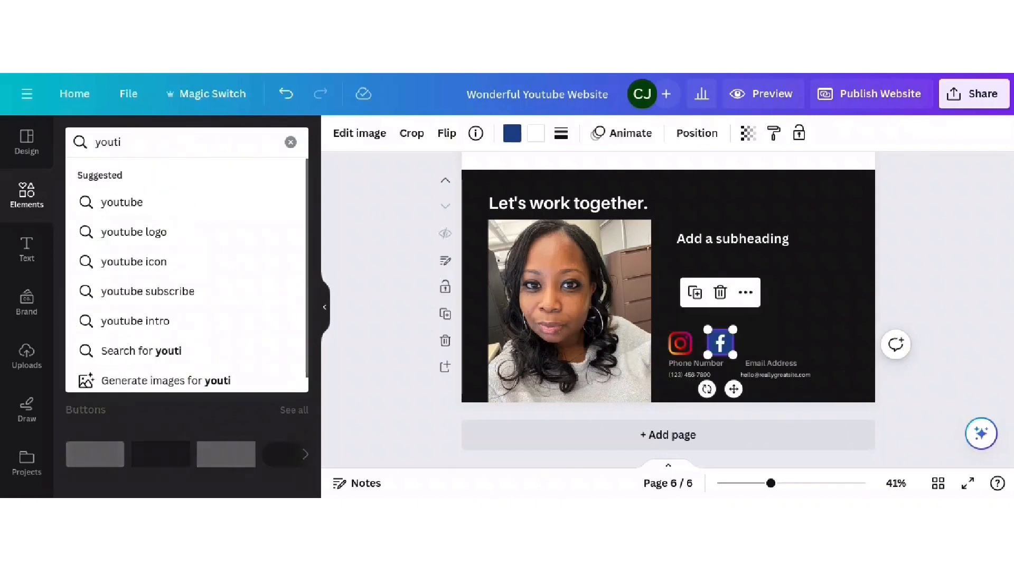
text(ube logo)
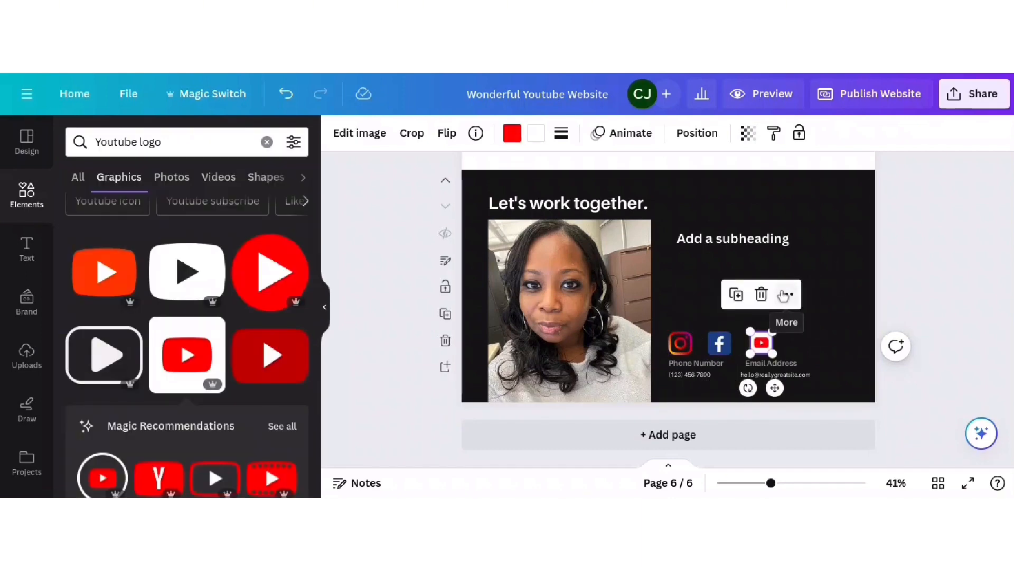
- Group the three social icons, enlarge the group, and set it just under the subheading
click(680, 345)
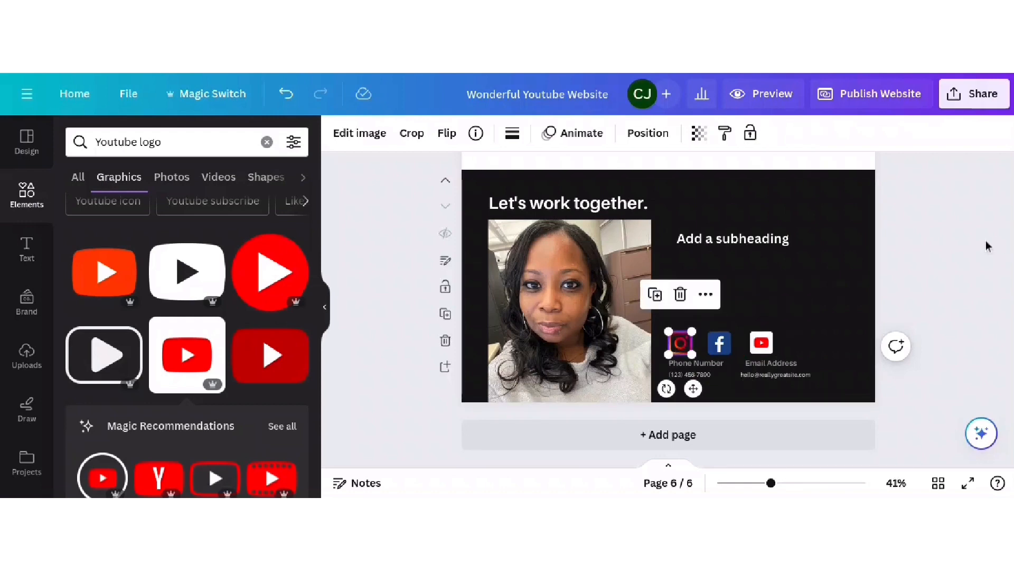
shift+click(729, 346)
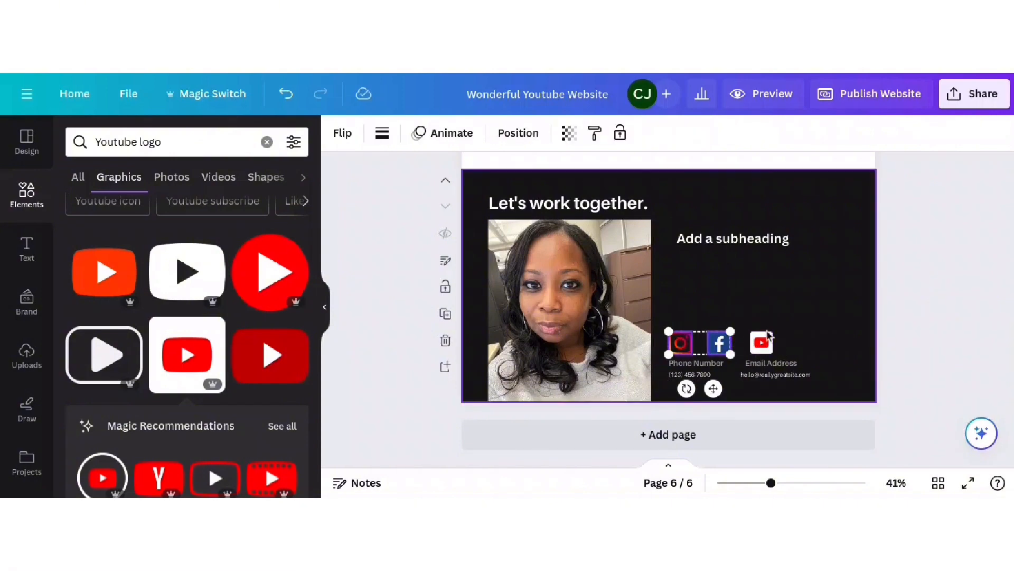
shift+click(760, 347)
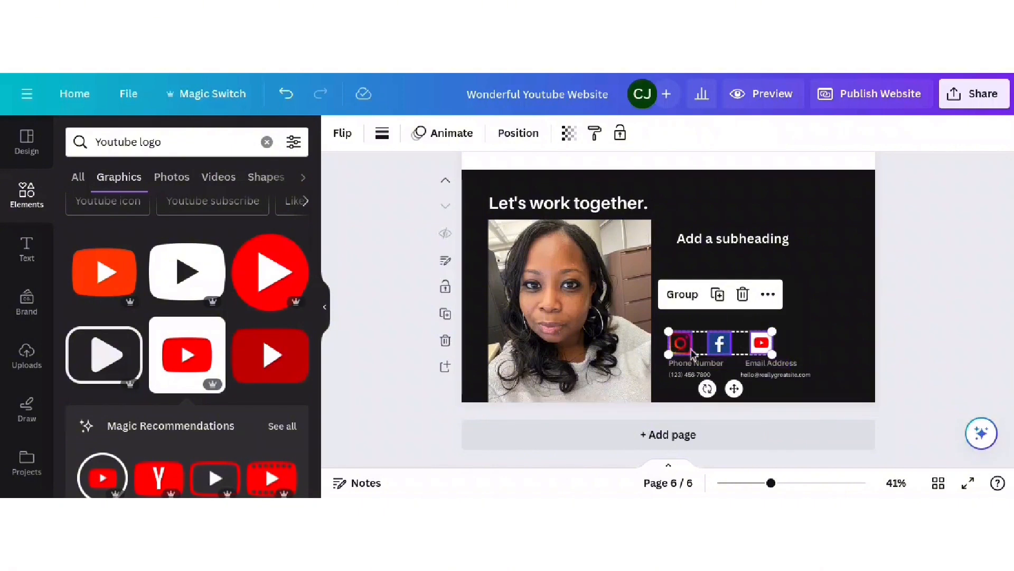
click(693, 298)
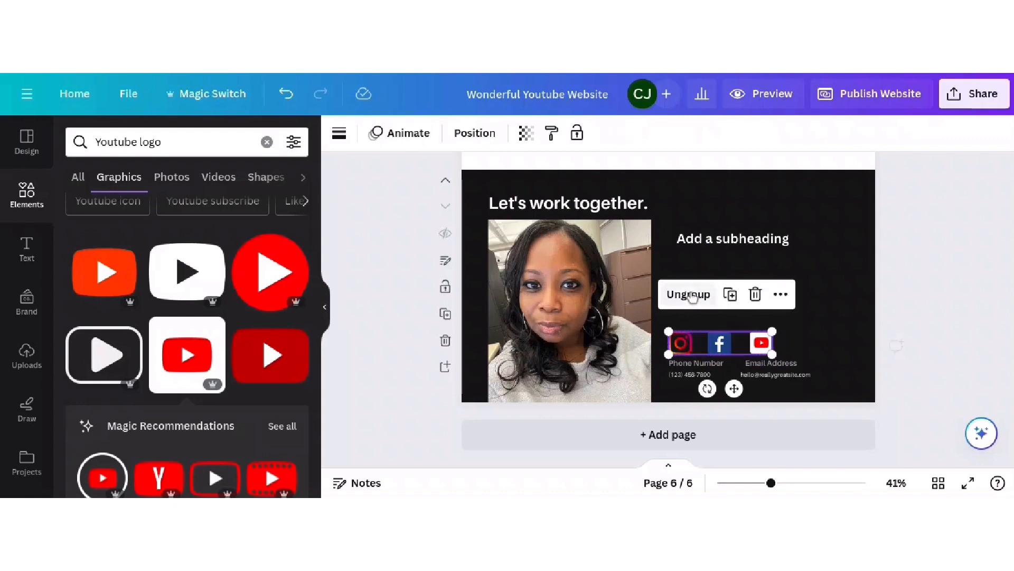
click(761, 342)
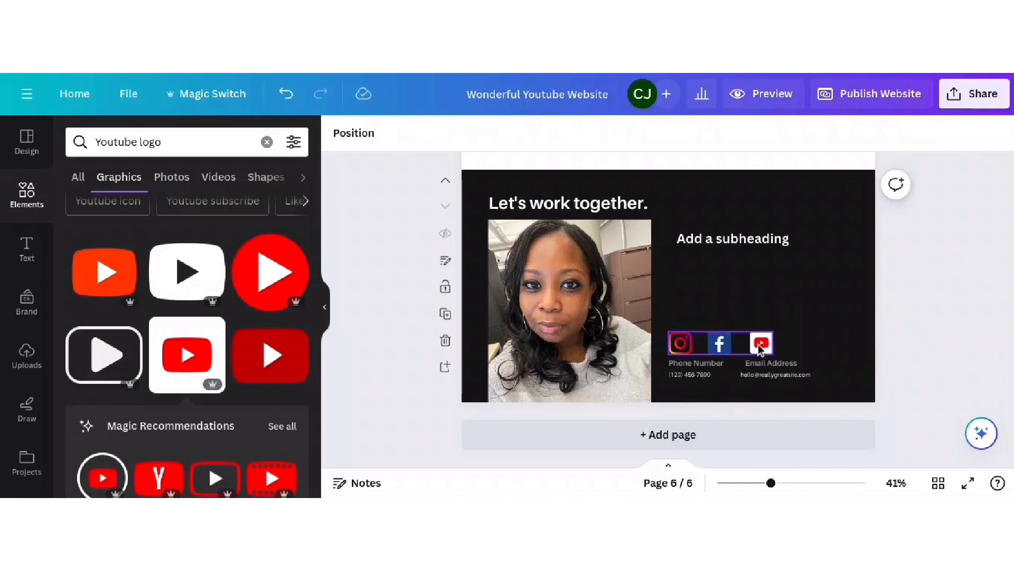
drag(769, 332, 723, 346)
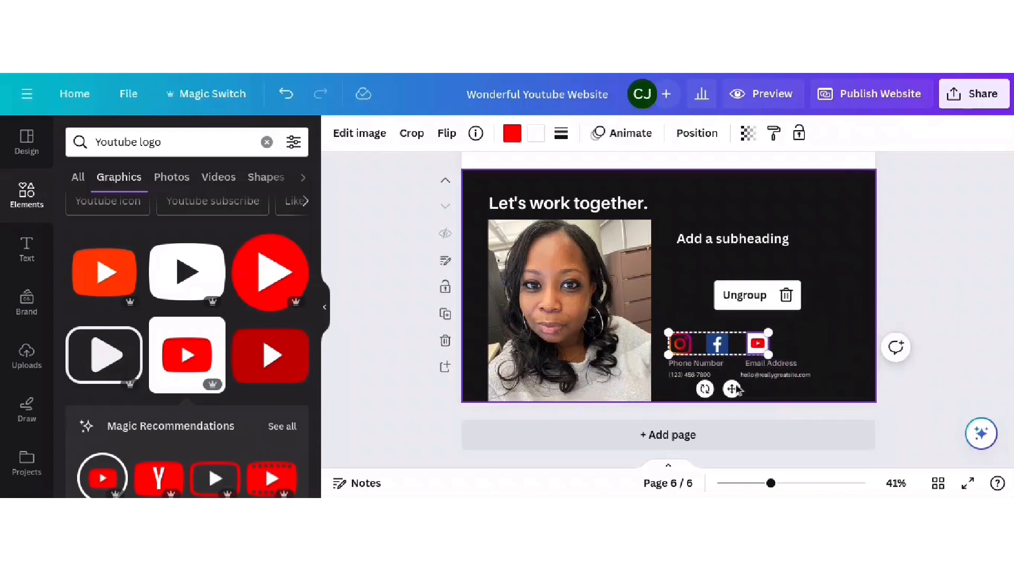
drag(733, 387, 757, 379)
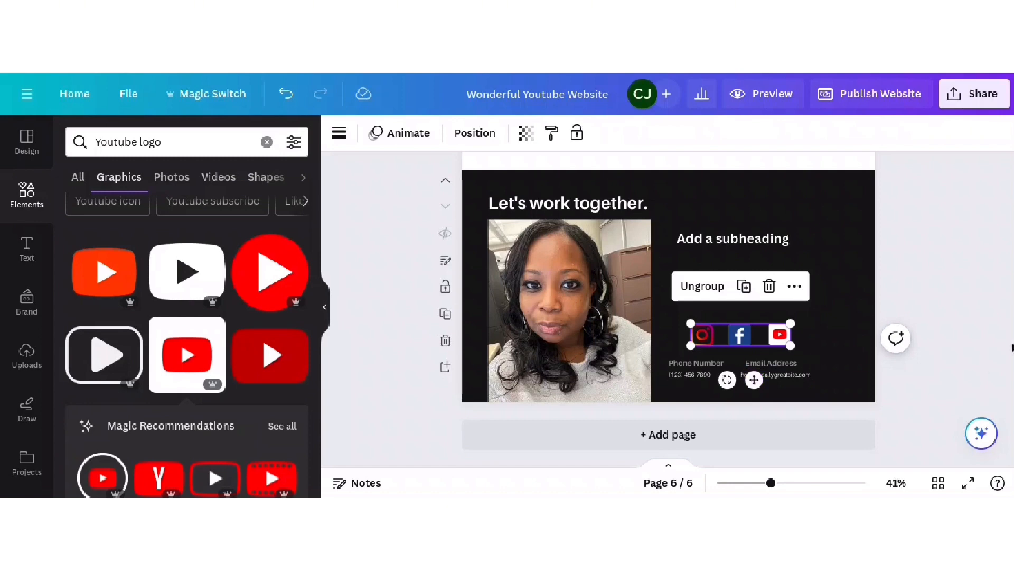
click(949, 243)
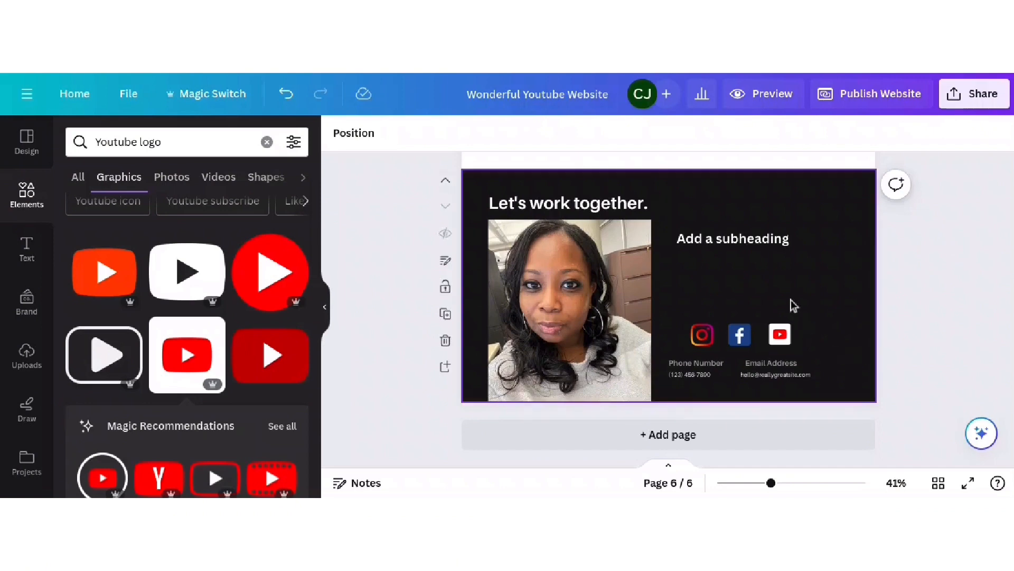
- Replace the placeholder phone number and e-mail with the business's own phone number and e-mail
double_click(683, 377)
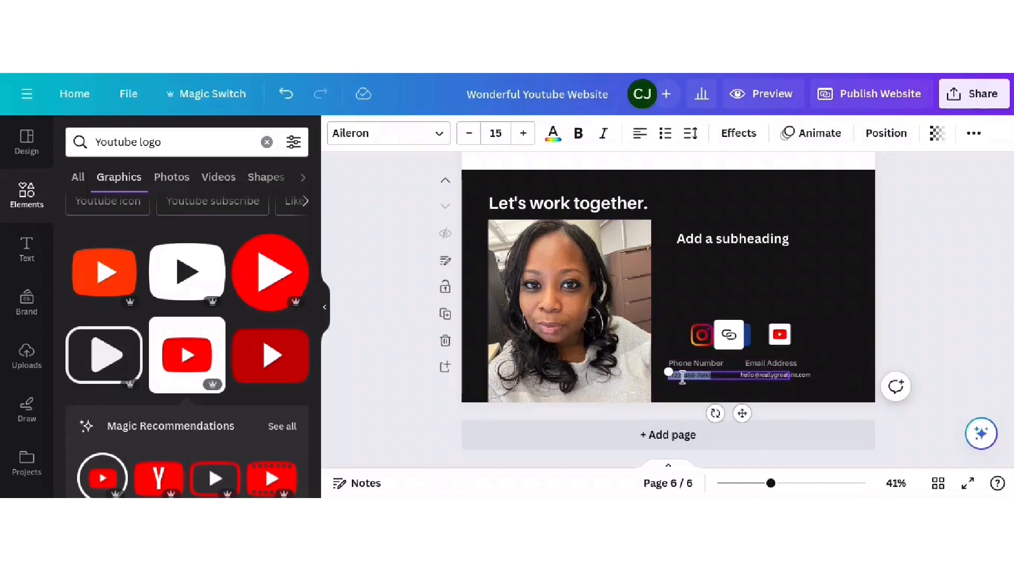
text(773) 555-5555)
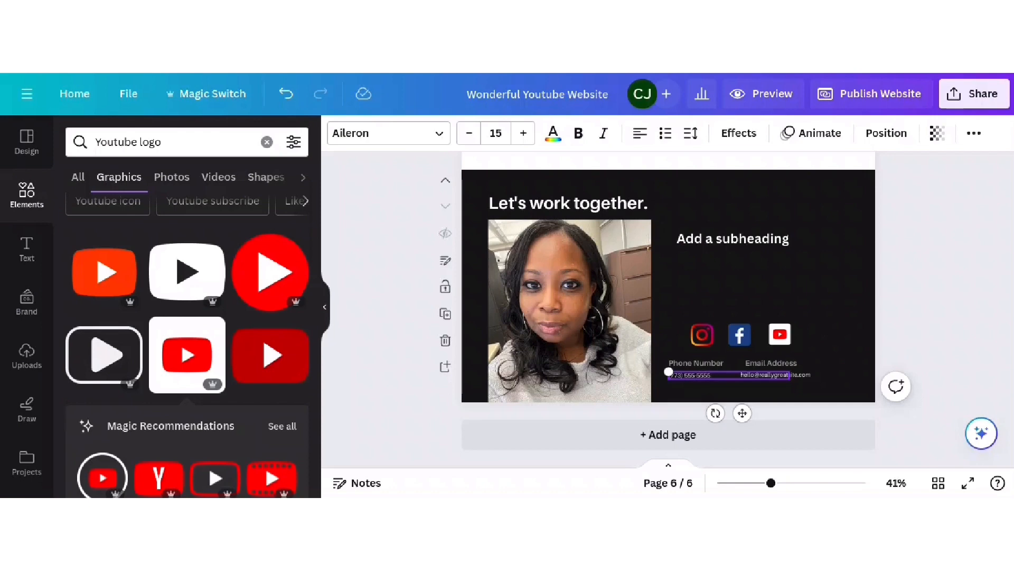
click(796, 364)
click(768, 375)
click(767, 375)
drag(808, 381, 811, 381)
key(BackSpace)
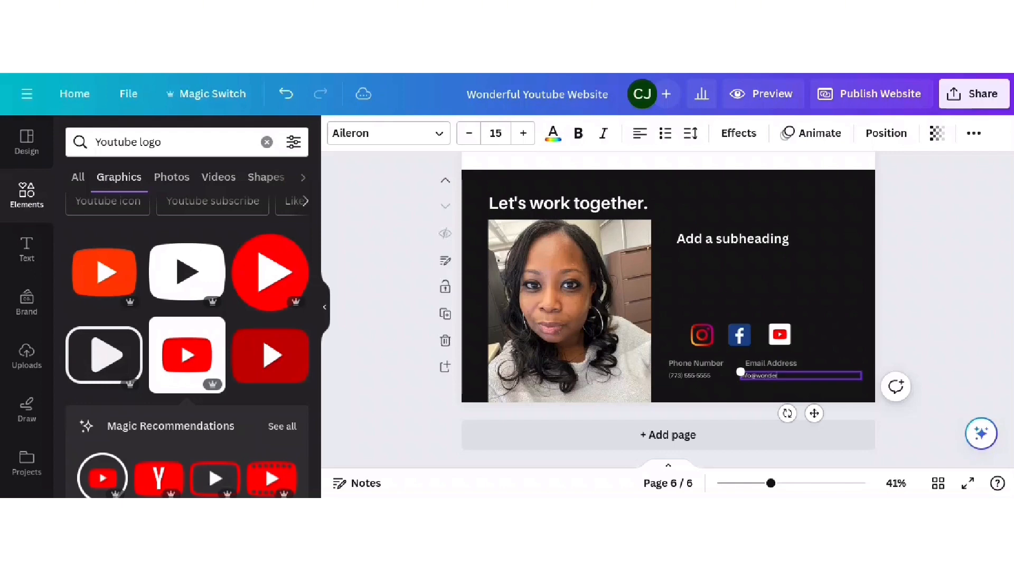
- Zoom in to check the new phone and e-mail row under the social icons
click(807, 482)
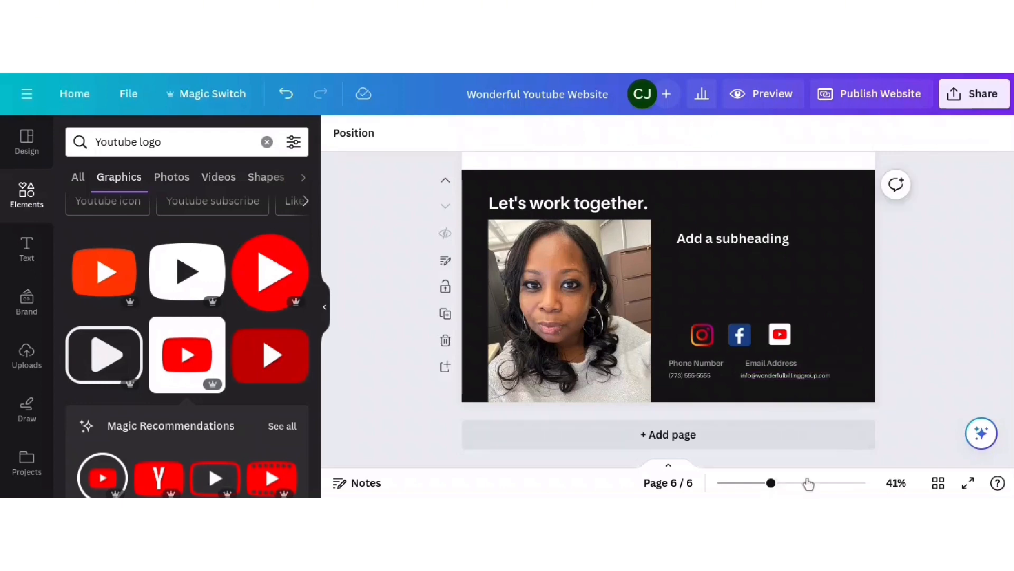
scroll(802, 326, down, 4)
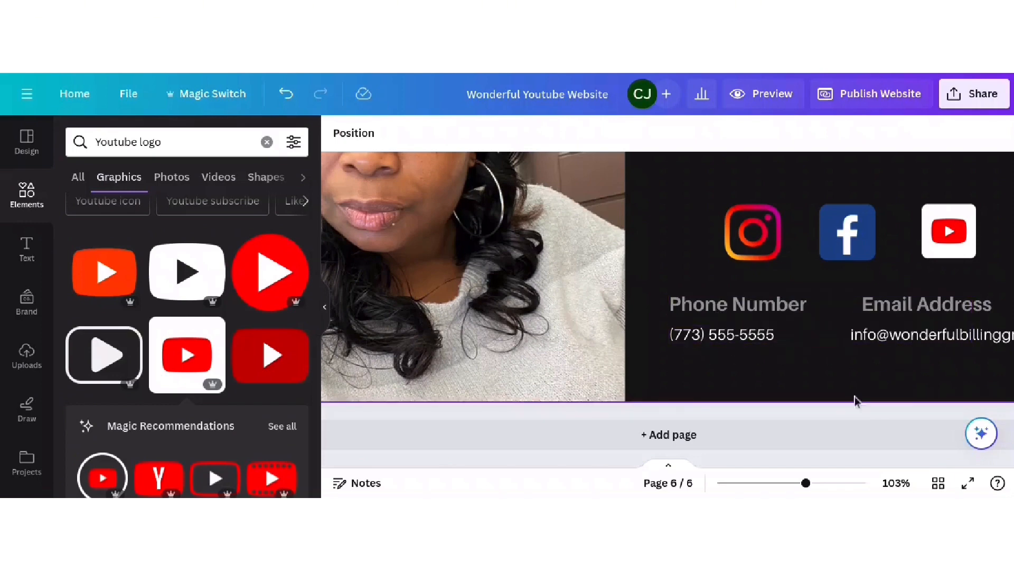
click(939, 341)
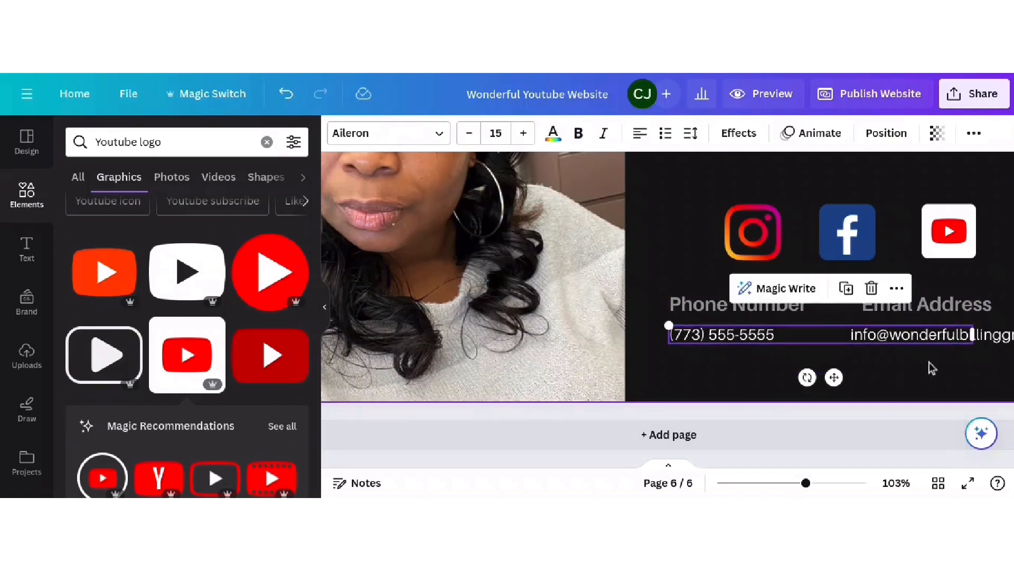
click(929, 362)
click(969, 341)
click(748, 422)
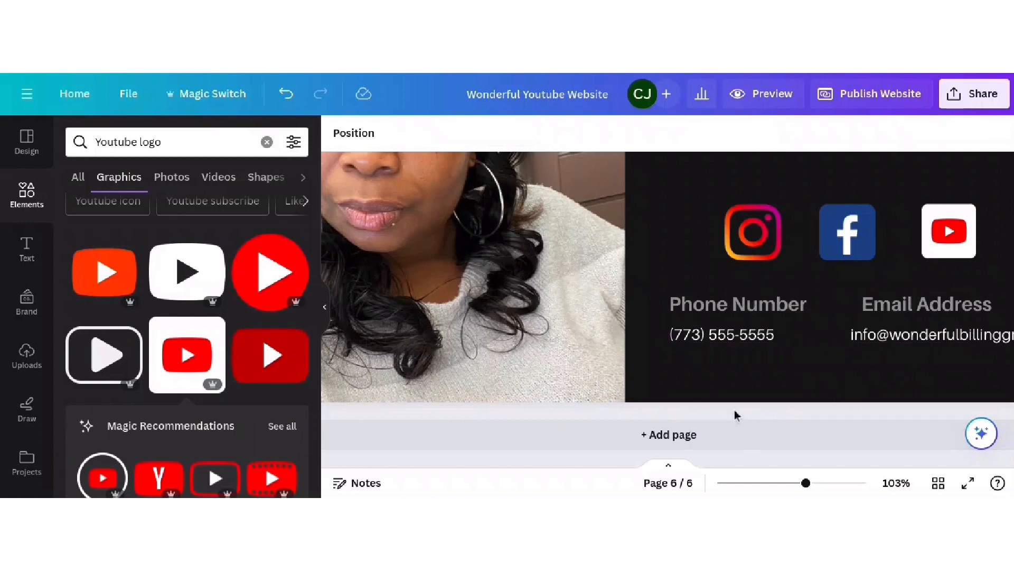
scroll(737, 415, down, 5)
- Replace 'Add a subheading' with the start of the owner biography, then preview the site on mobile
double_click(776, 273)
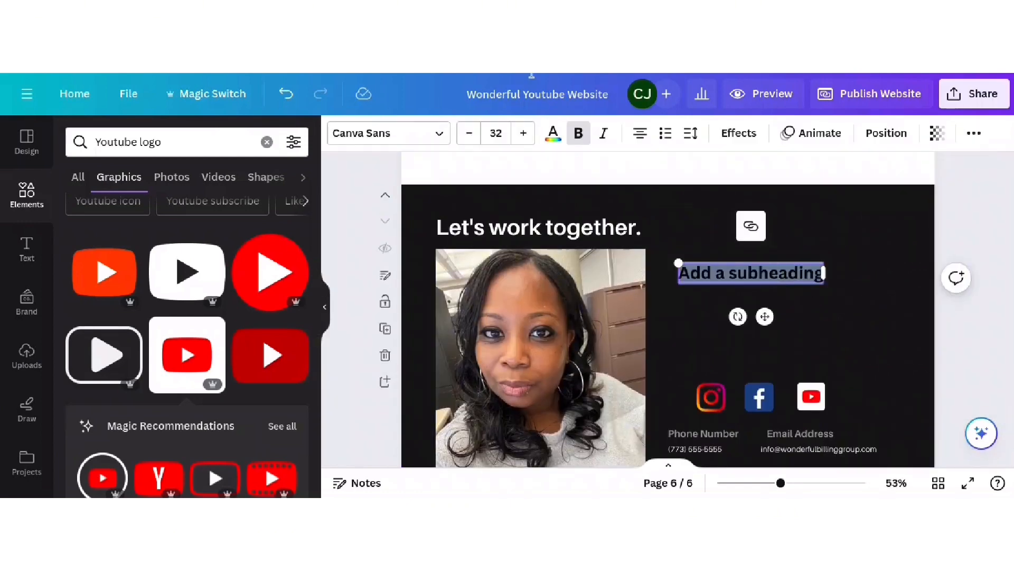
text(Cat J. Is t)
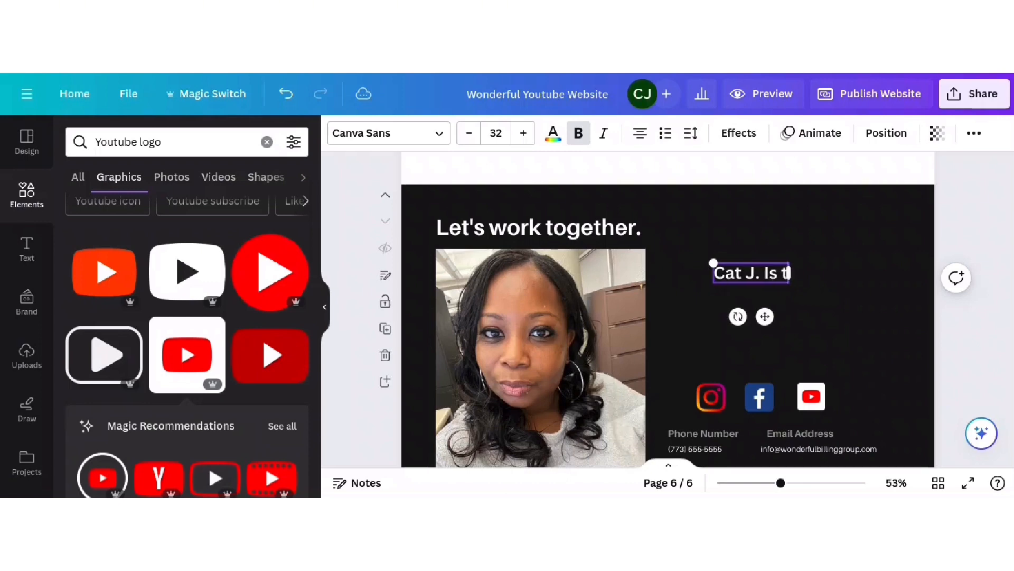
text(he Owner)
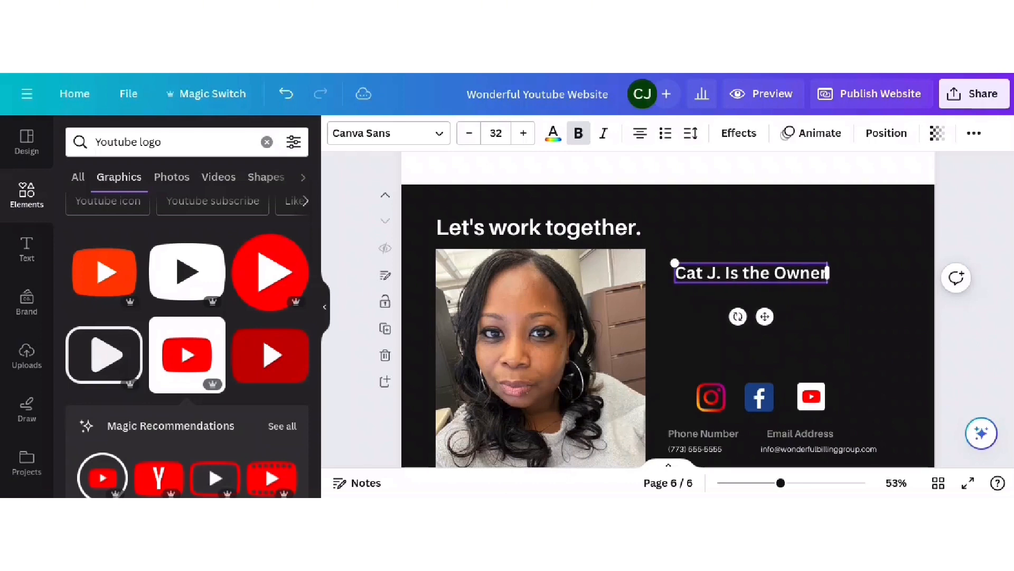
text( of T)
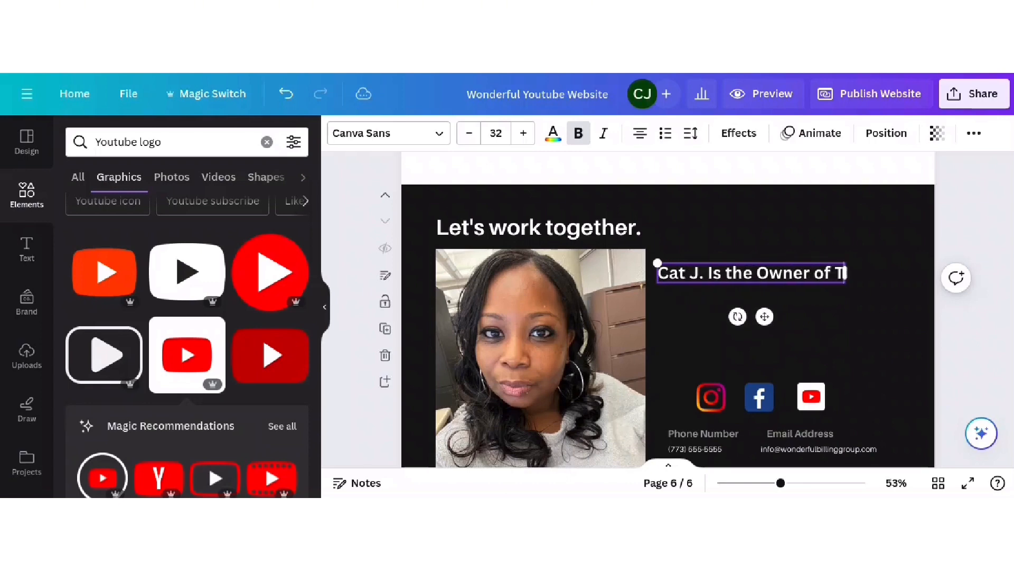
text(he Wonderful Billing Group.  Bo)
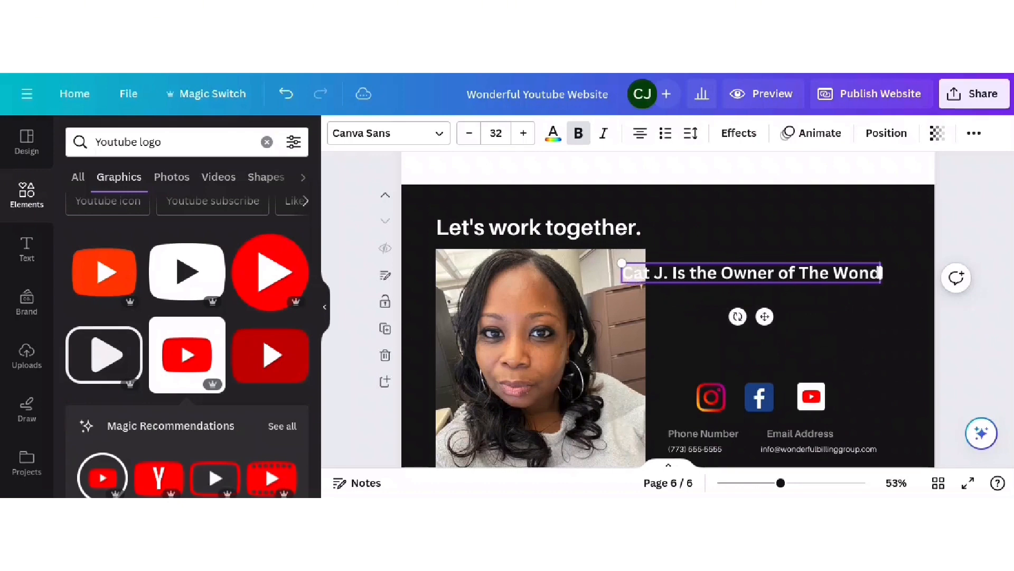
text(rn)
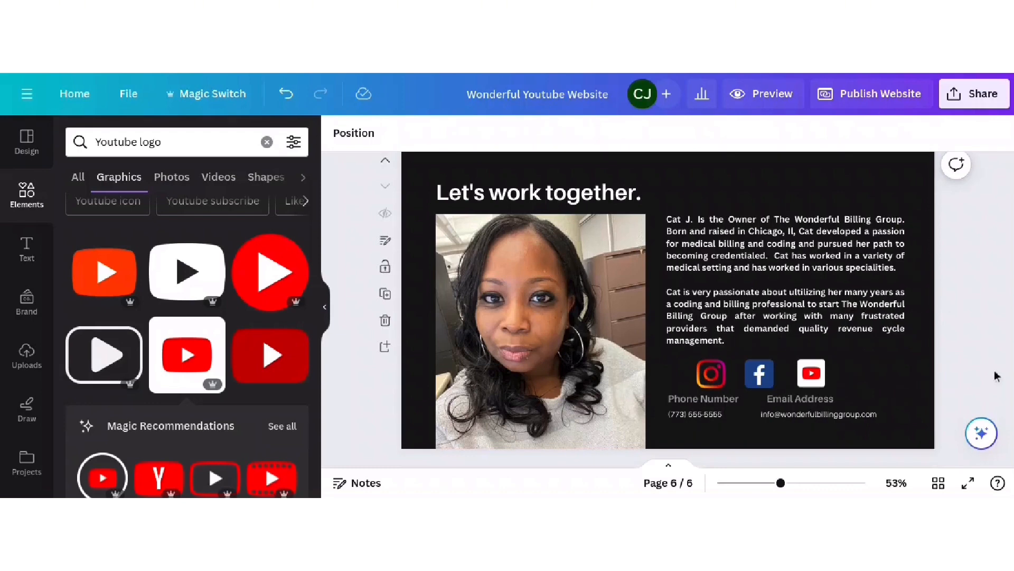
click(779, 91)
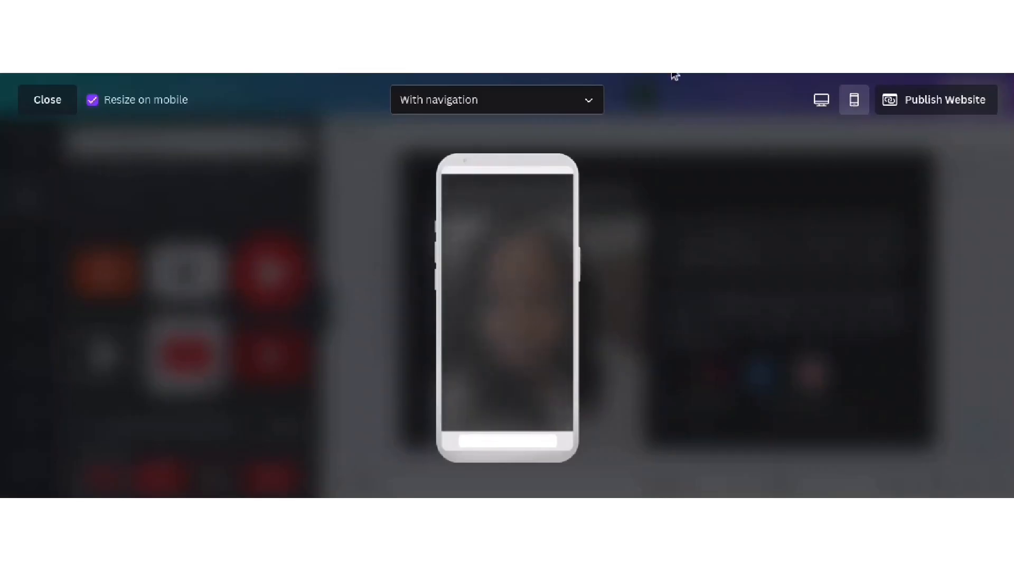
- View the preview full-screen in desktop layout, scrolling through the hero and What We Do service cards
click(822, 100)
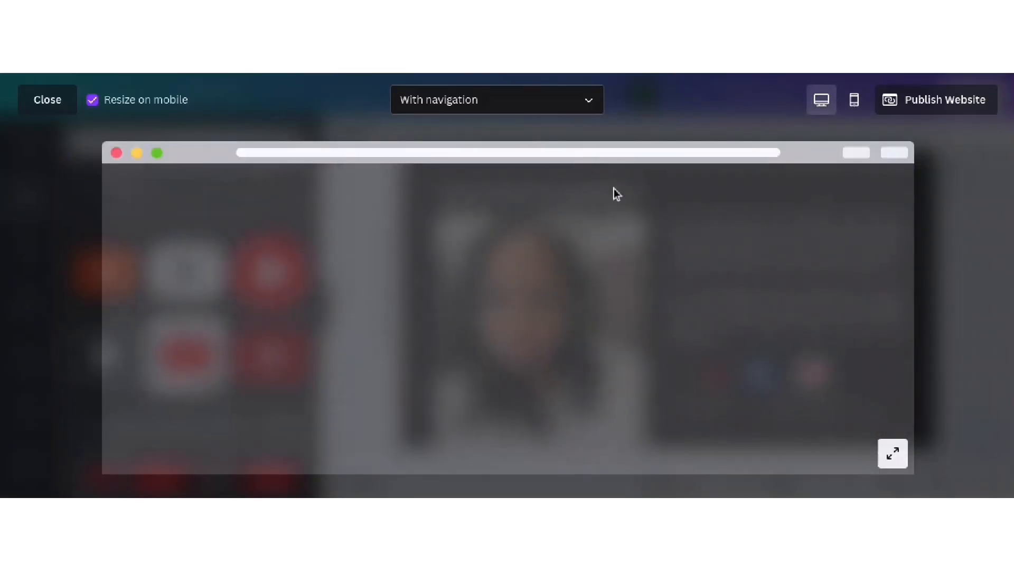
click(891, 454)
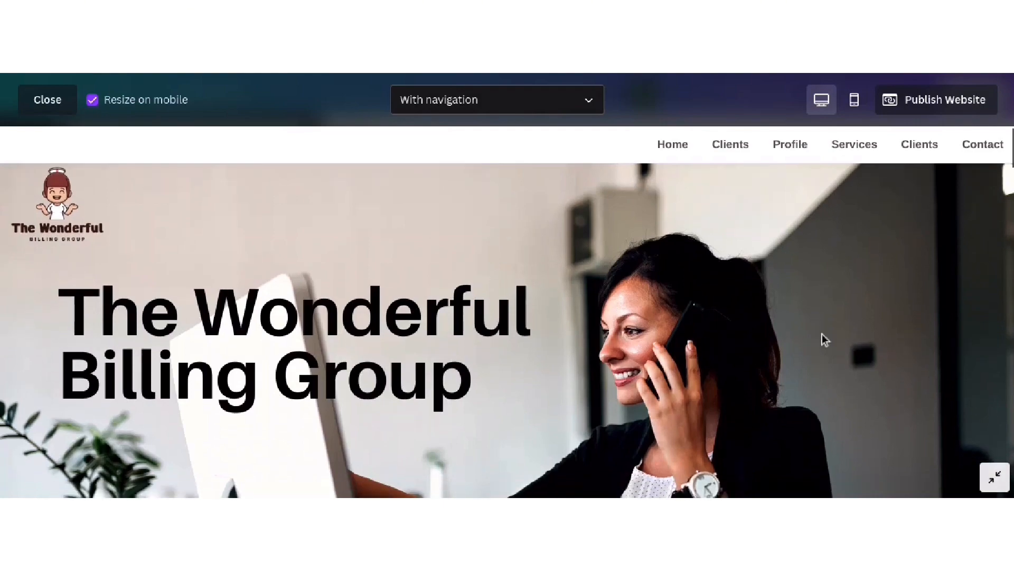
scroll(832, 273, down, 3)
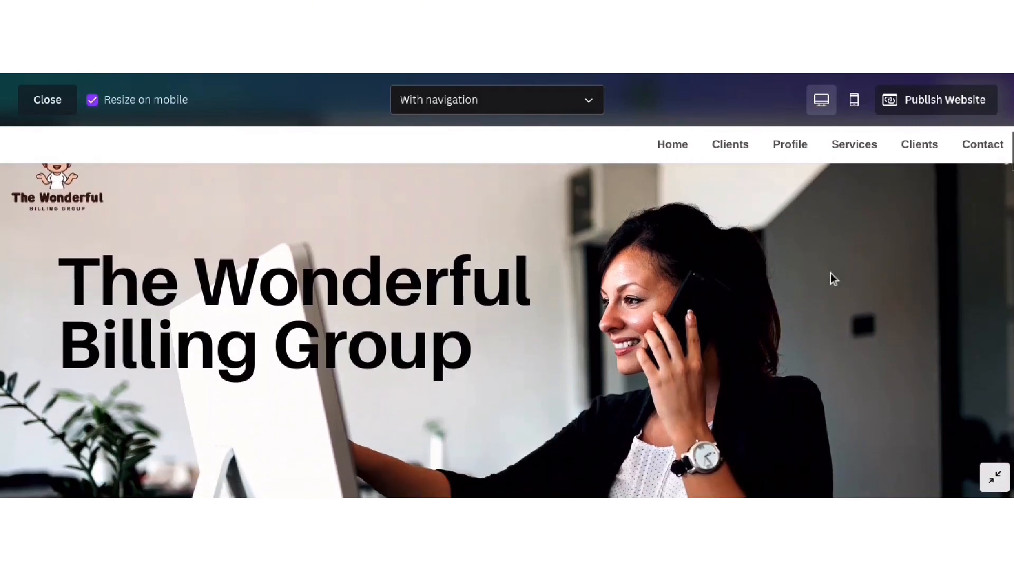
scroll(832, 273, down, 3)
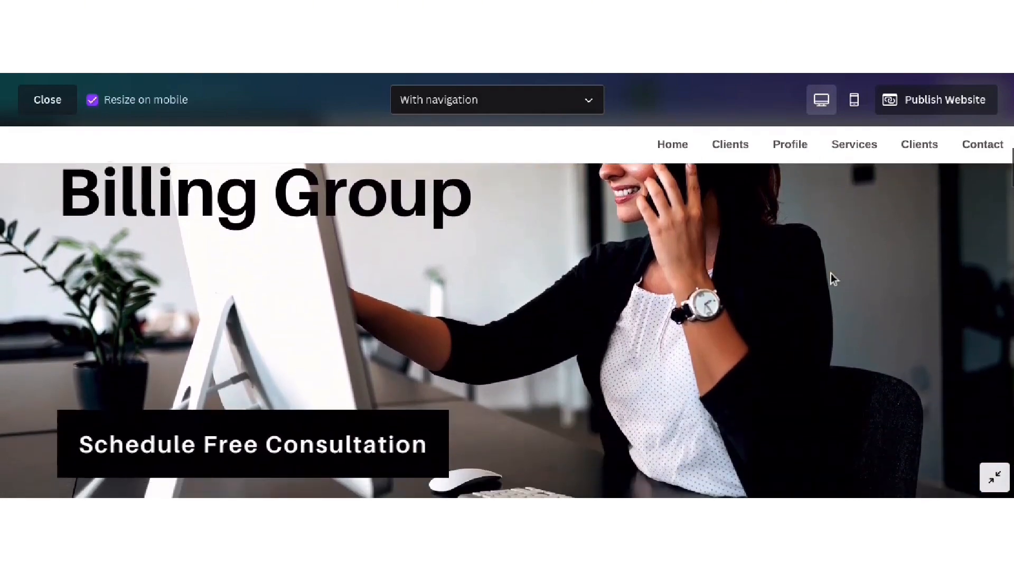
scroll(832, 273, down, 1)
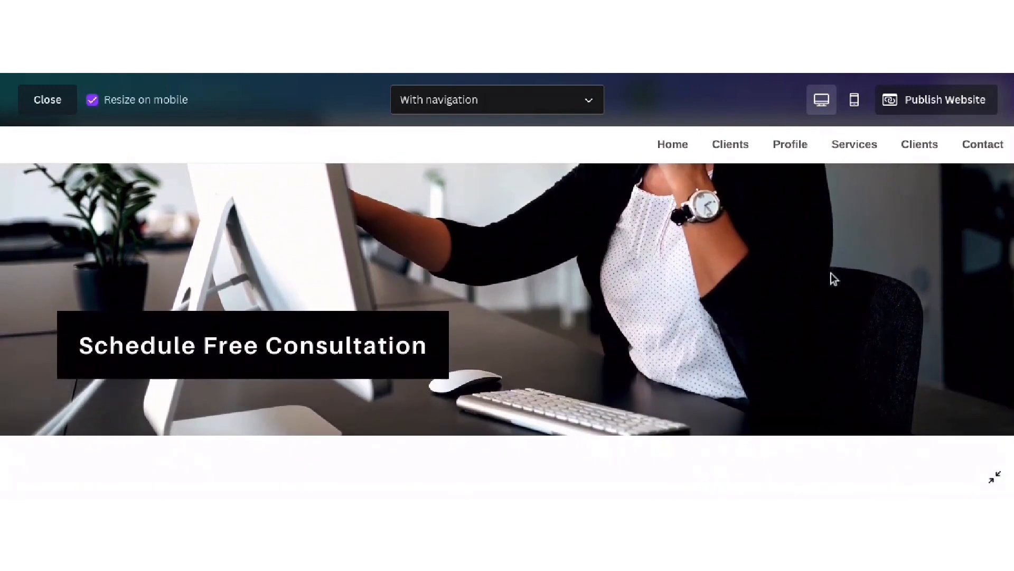
scroll(832, 273, down, 5)
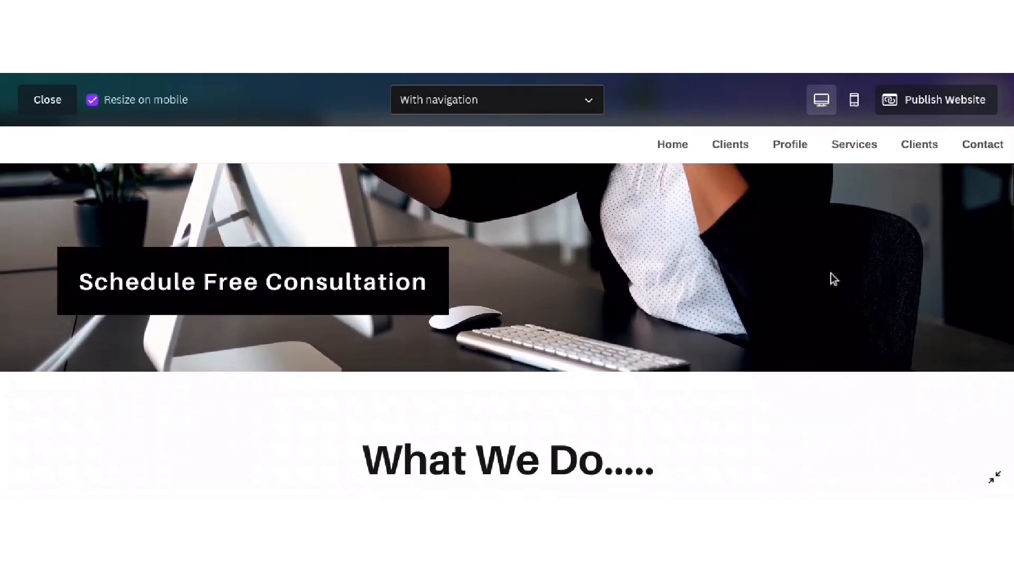
scroll(833, 279, down, 2)
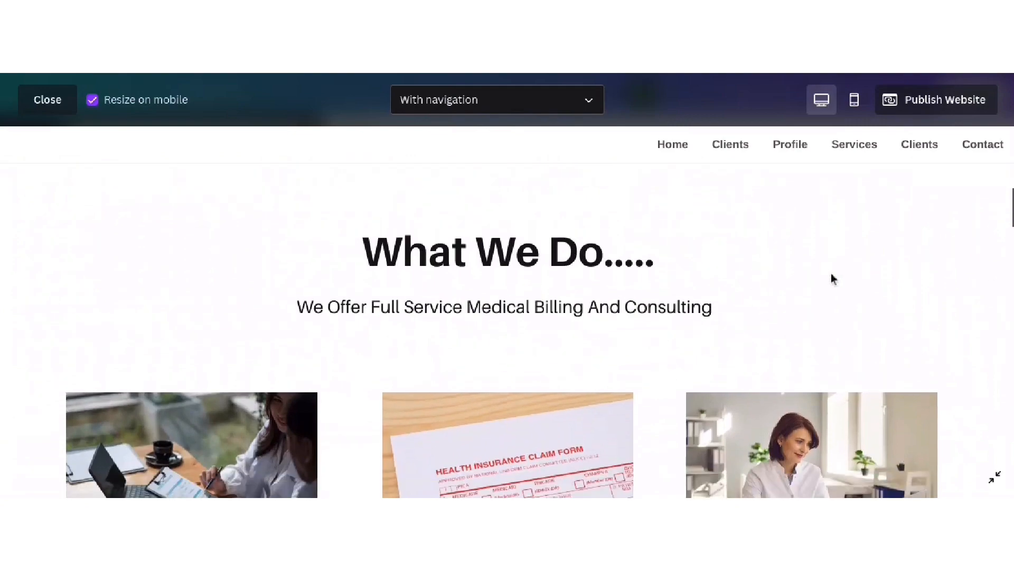
scroll(833, 279, down, 1)
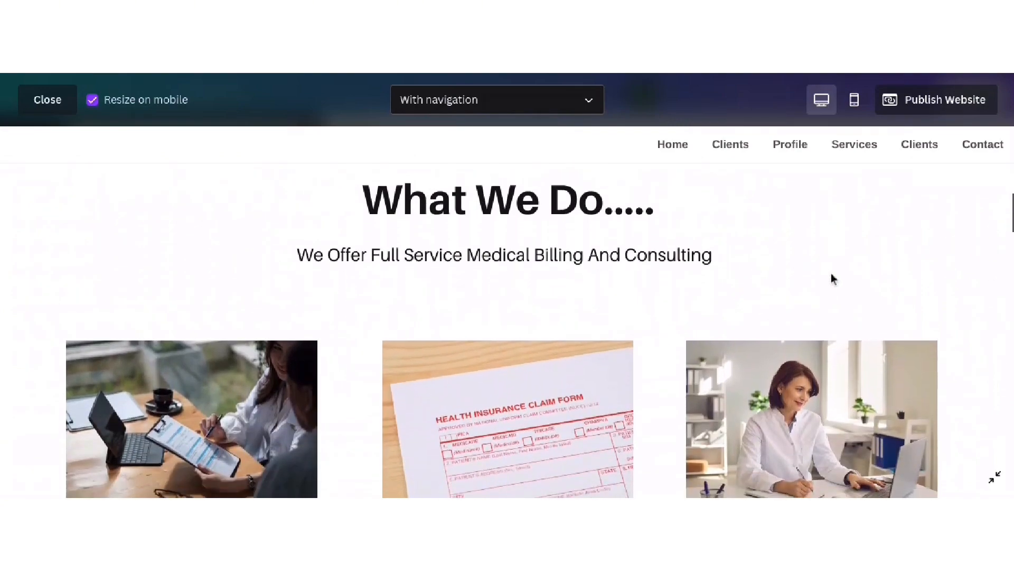
scroll(834, 279, down, 3)
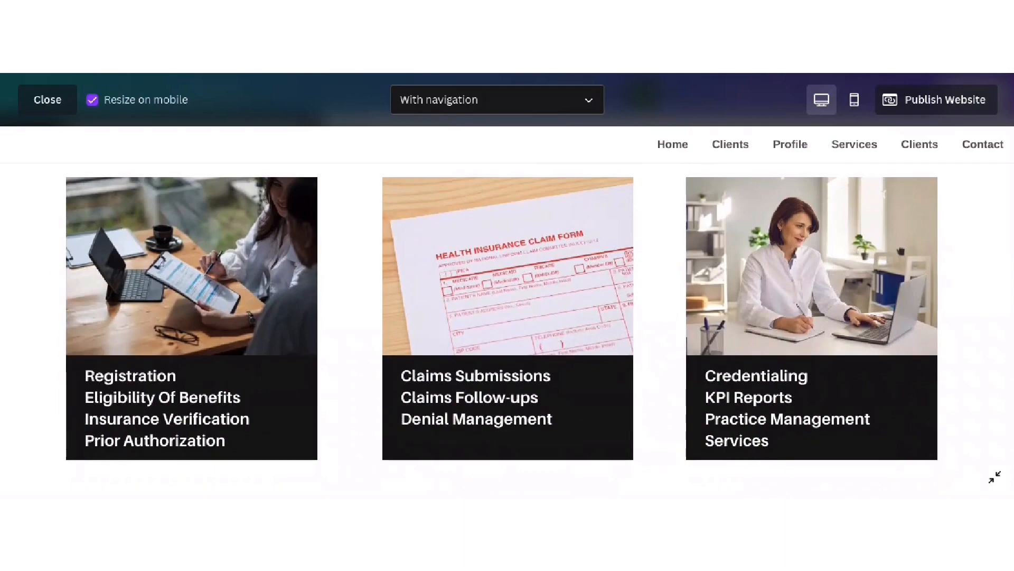
scroll(310, 281, down, 7)
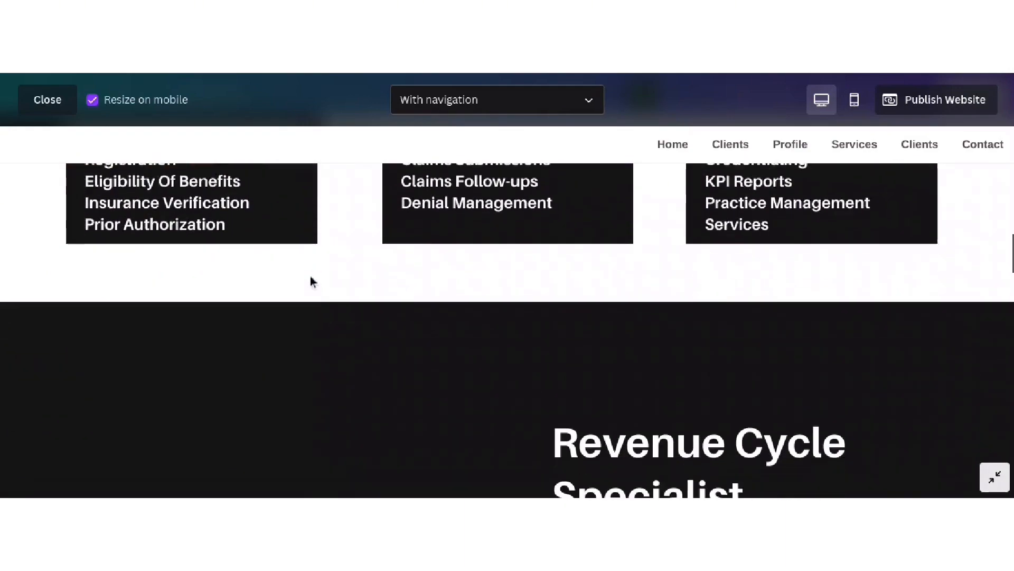
scroll(310, 278, down, 3)
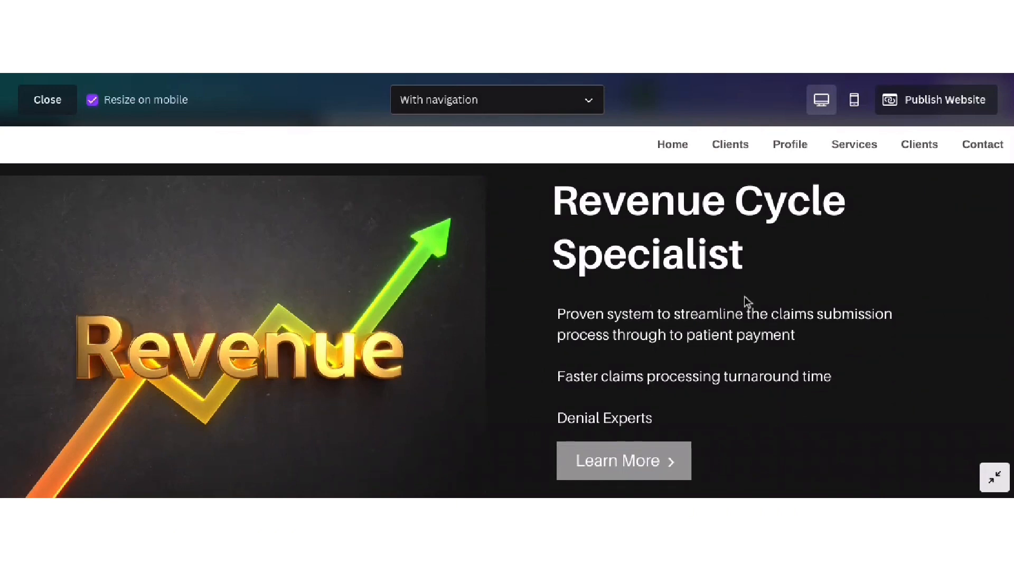
scroll(745, 297, down, 5)
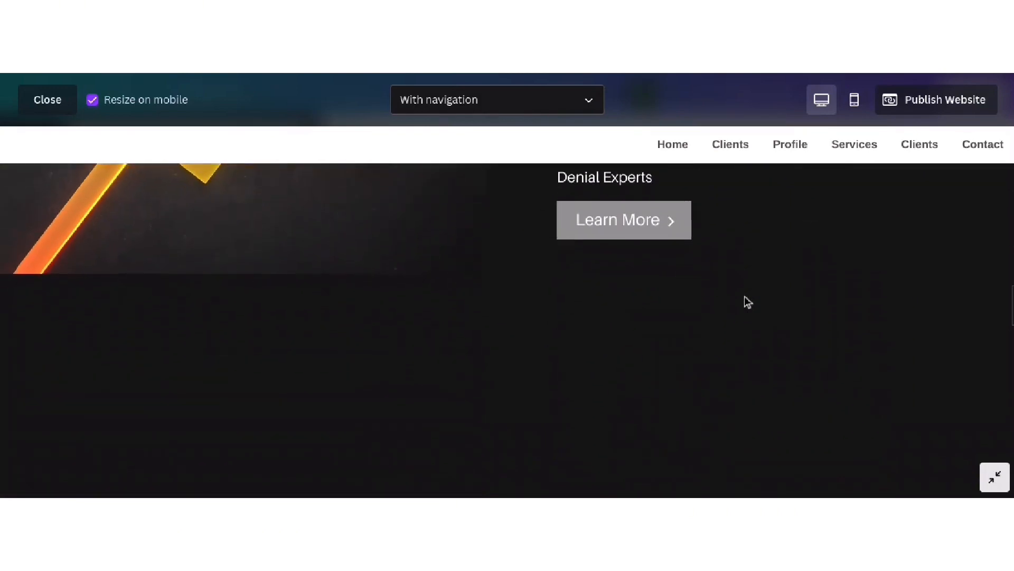
scroll(746, 300, down, 5)
scroll(747, 301, down, 1)
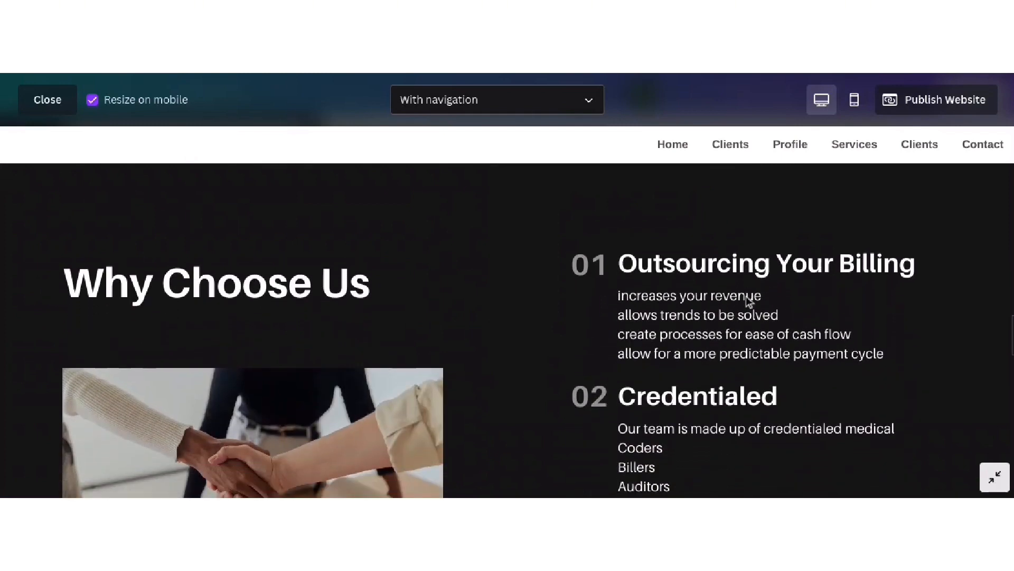
scroll(746, 296, down, 1)
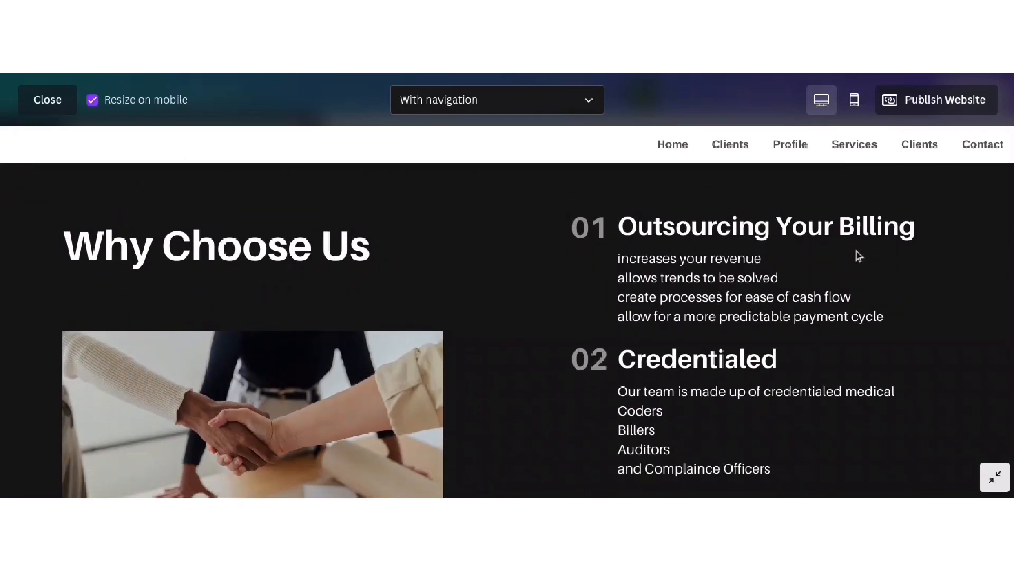
scroll(731, 219, down, 2)
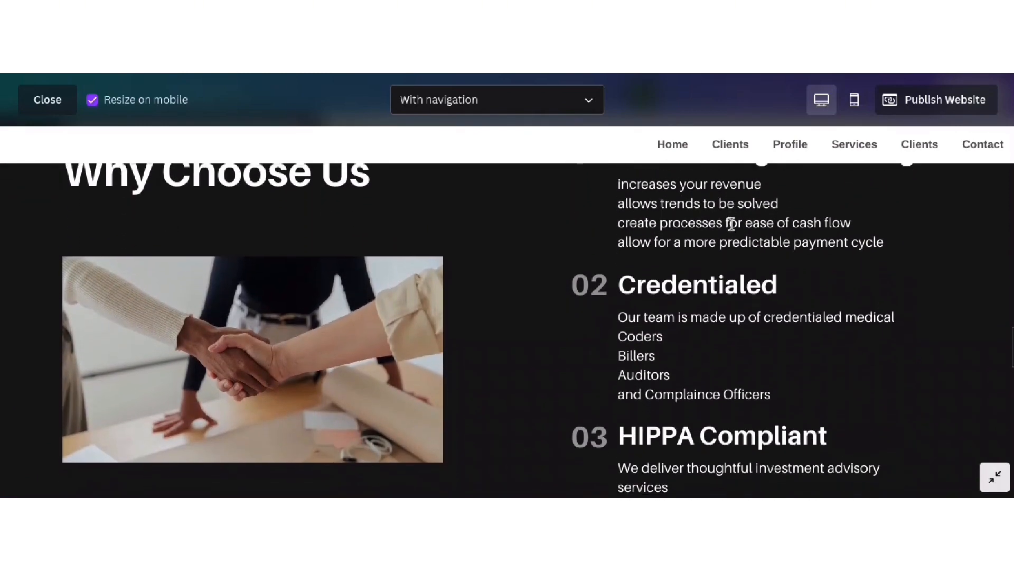
scroll(731, 224, down, 8)
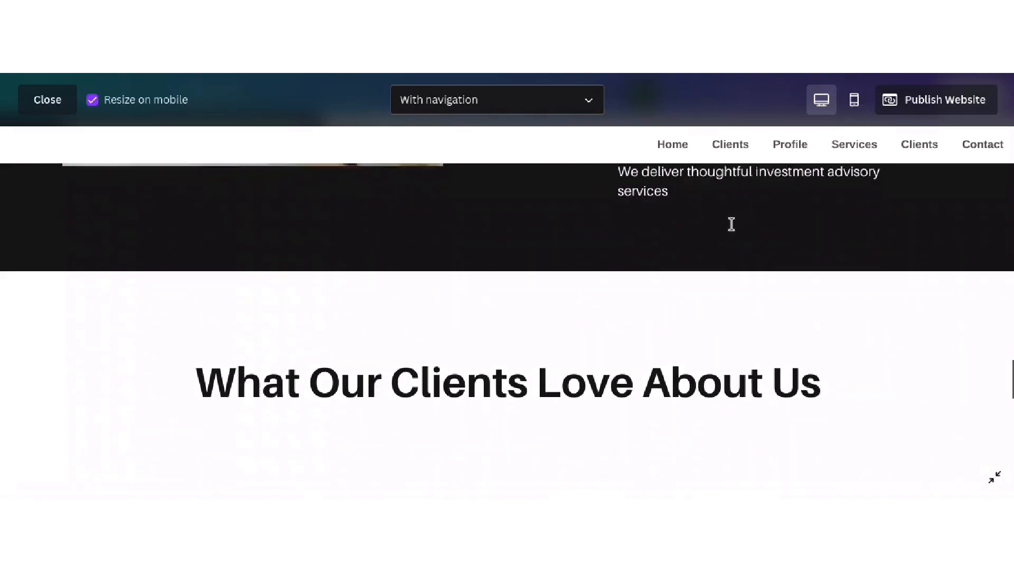
scroll(732, 224, down, 5)
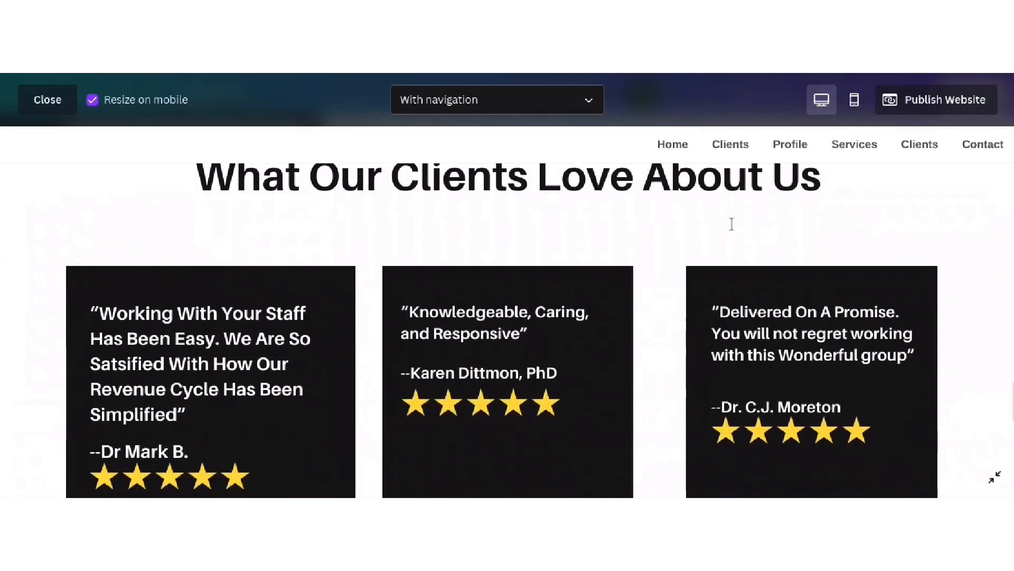
scroll(731, 224, down, 1)
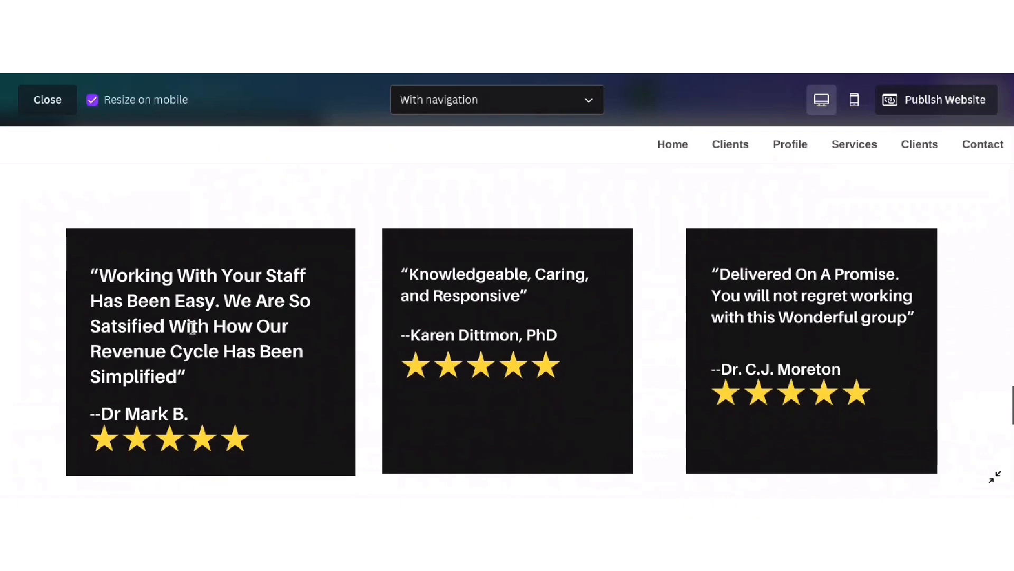
scroll(694, 319, down, 4)
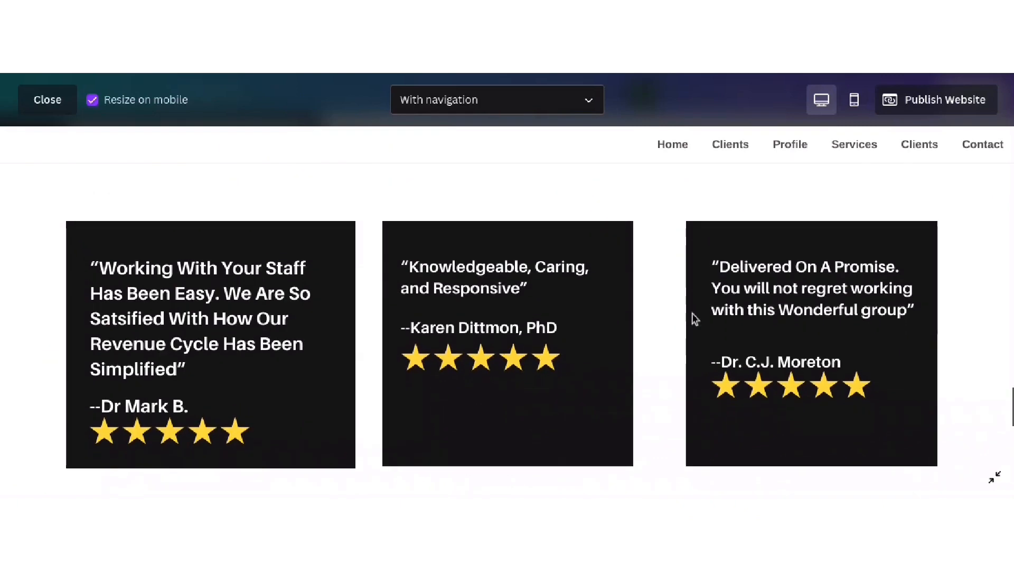
scroll(695, 319, down, 8)
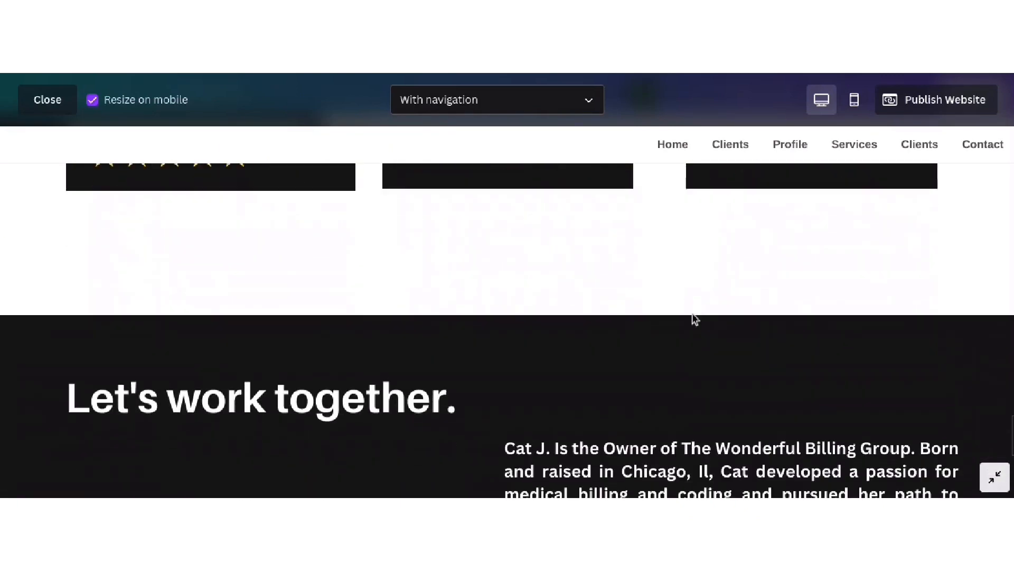
scroll(694, 318, down, 2)
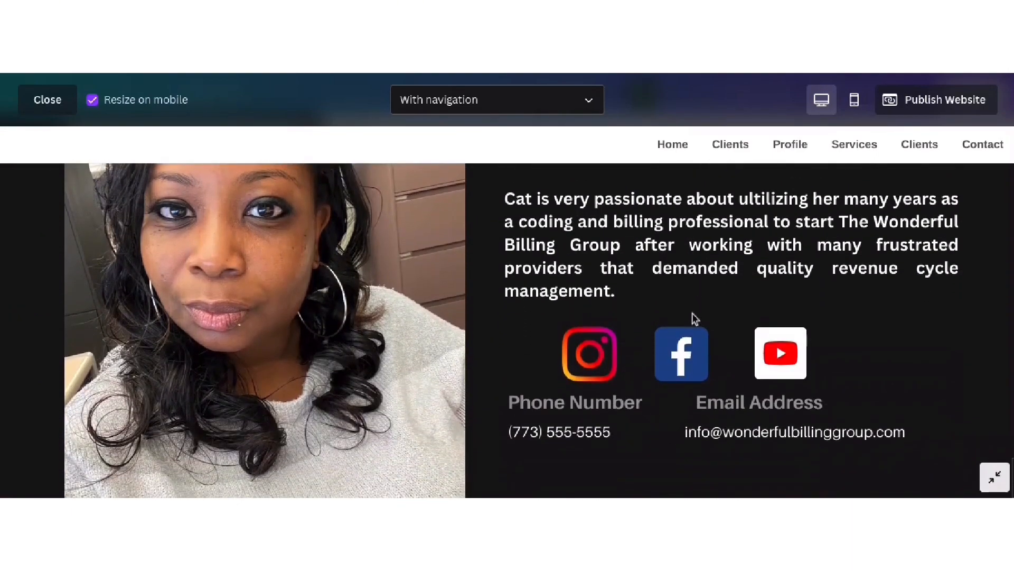
scroll(693, 317, up, 8)
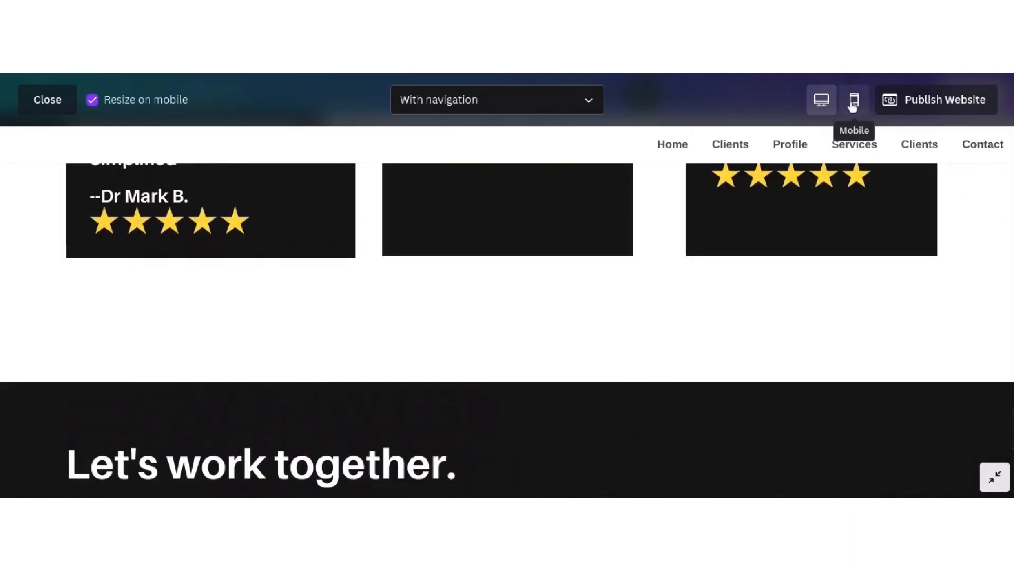
- Scroll the mobile preview down to the contact section, then exit back to the Contact page editor
click(852, 99)
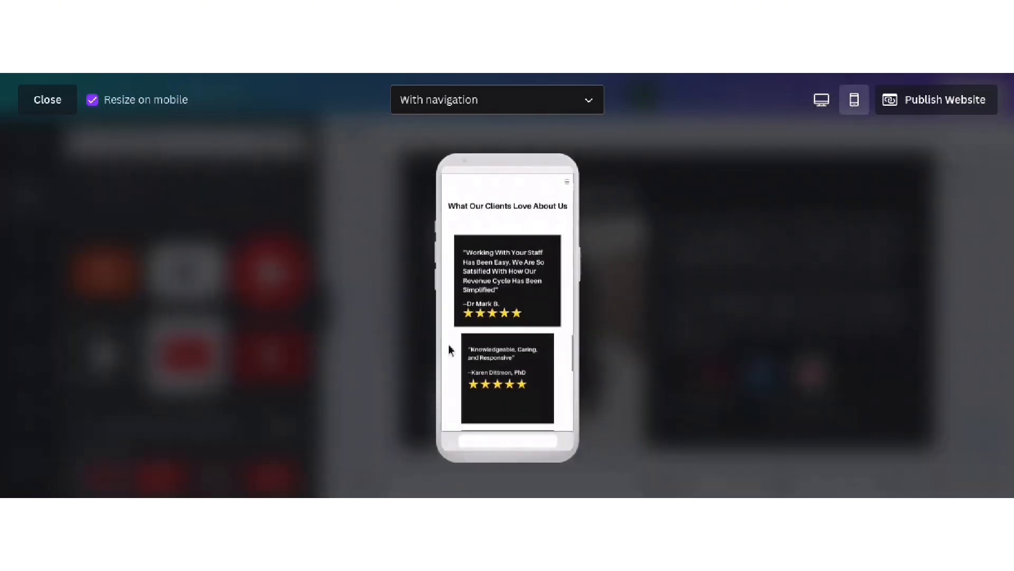
scroll(507, 333, up, 12)
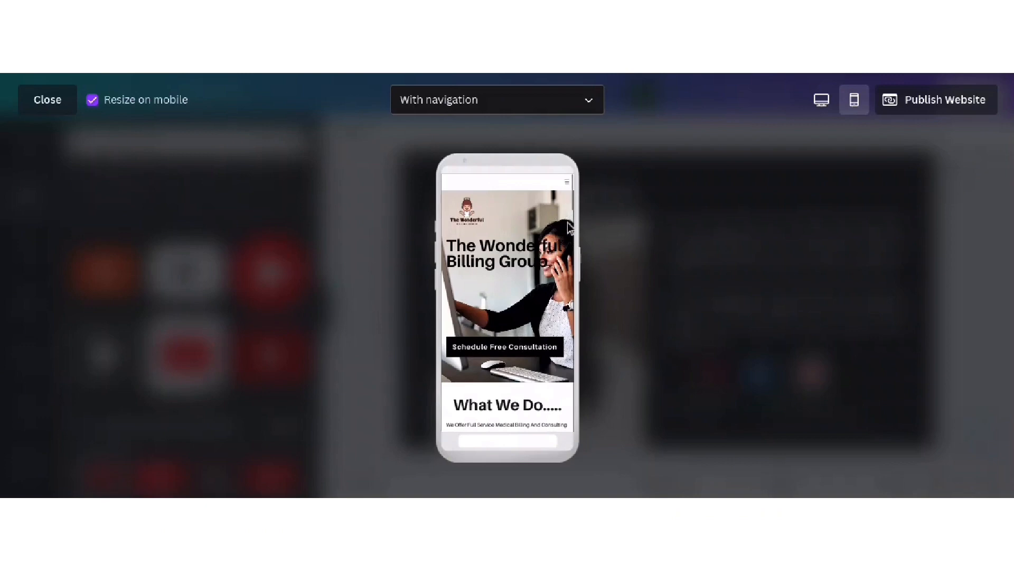
scroll(554, 239, down, 3)
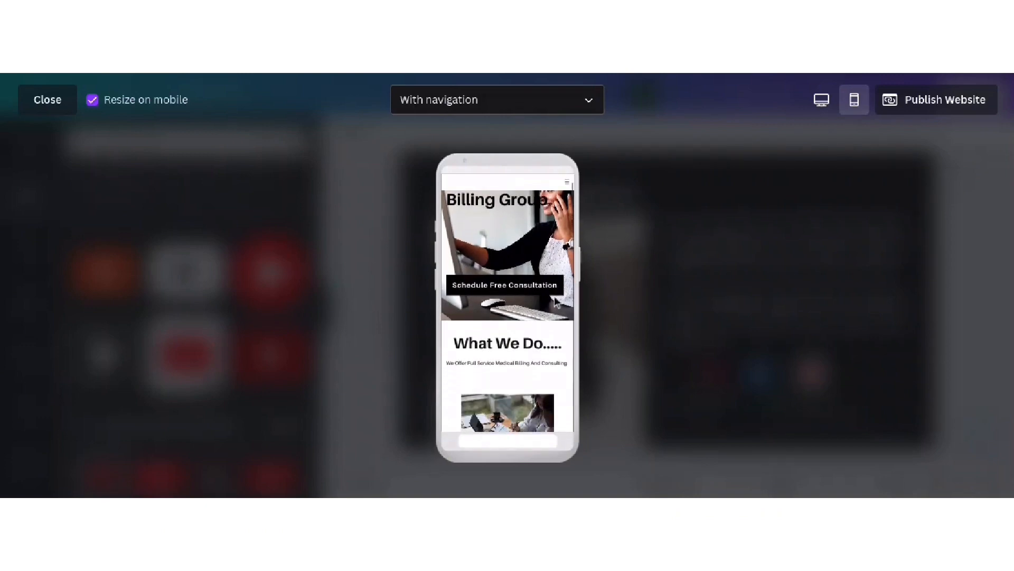
scroll(544, 290, down, 4)
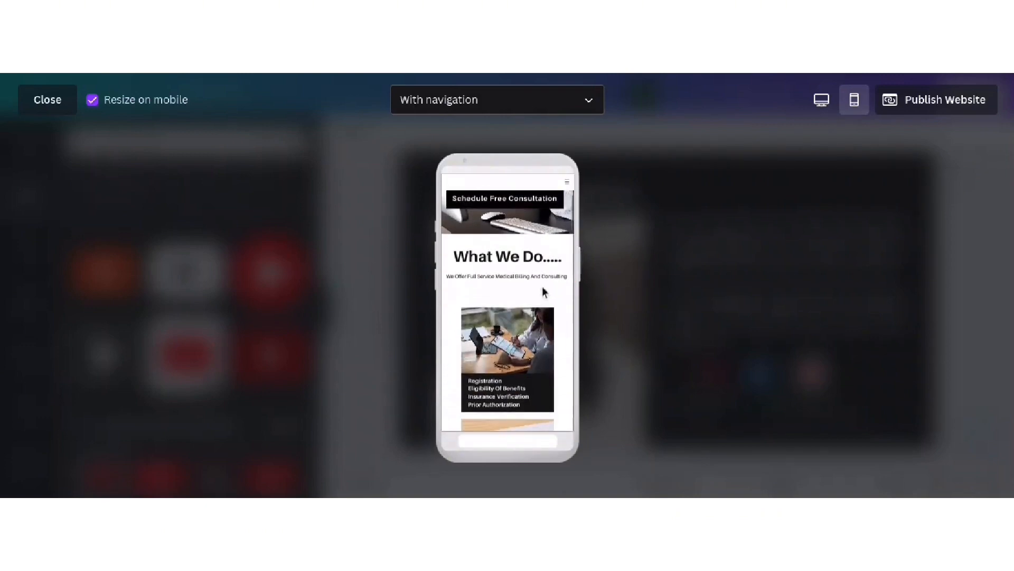
scroll(499, 233, down, 10)
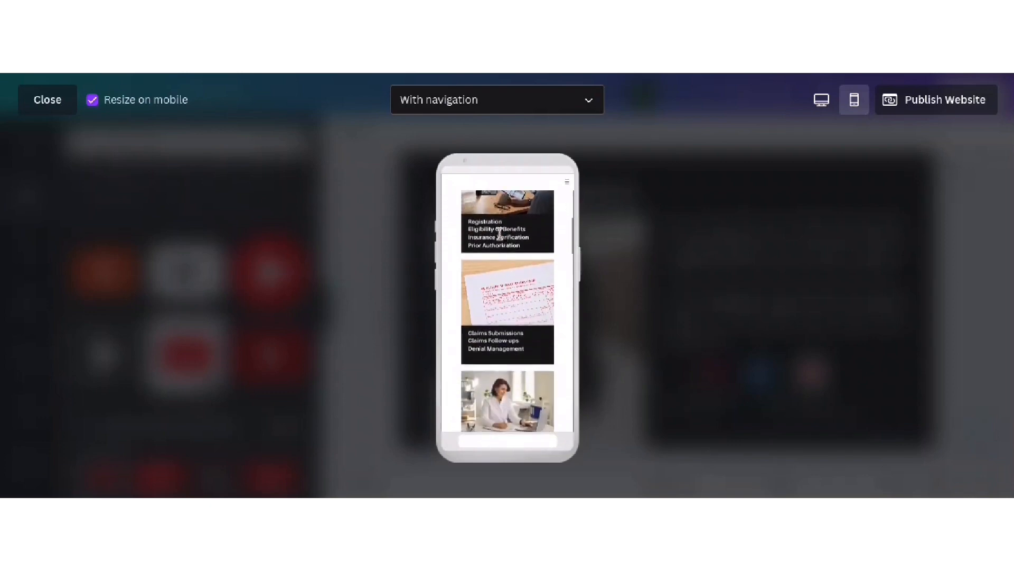
scroll(500, 236, down, 15)
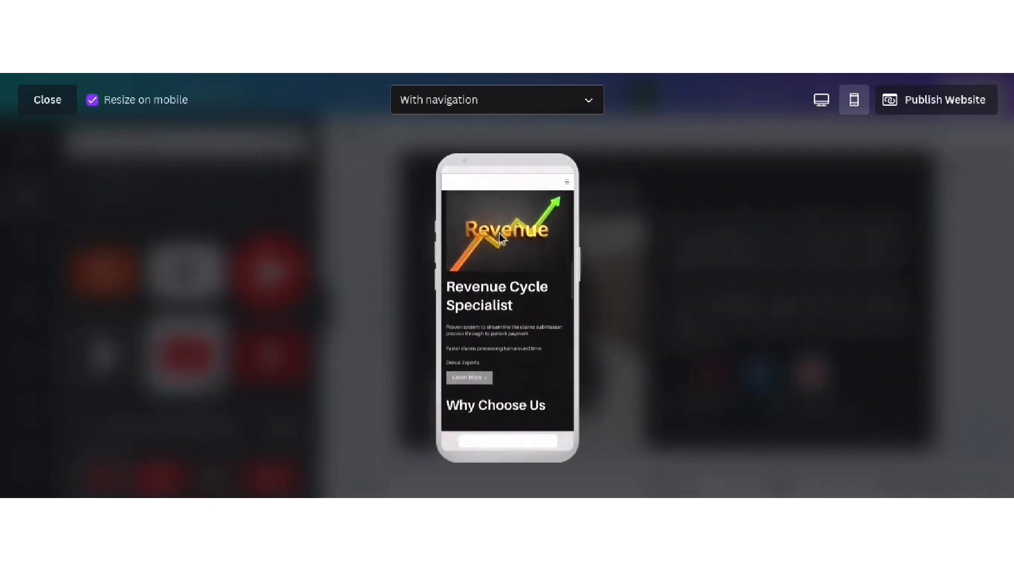
scroll(501, 238, down, 13)
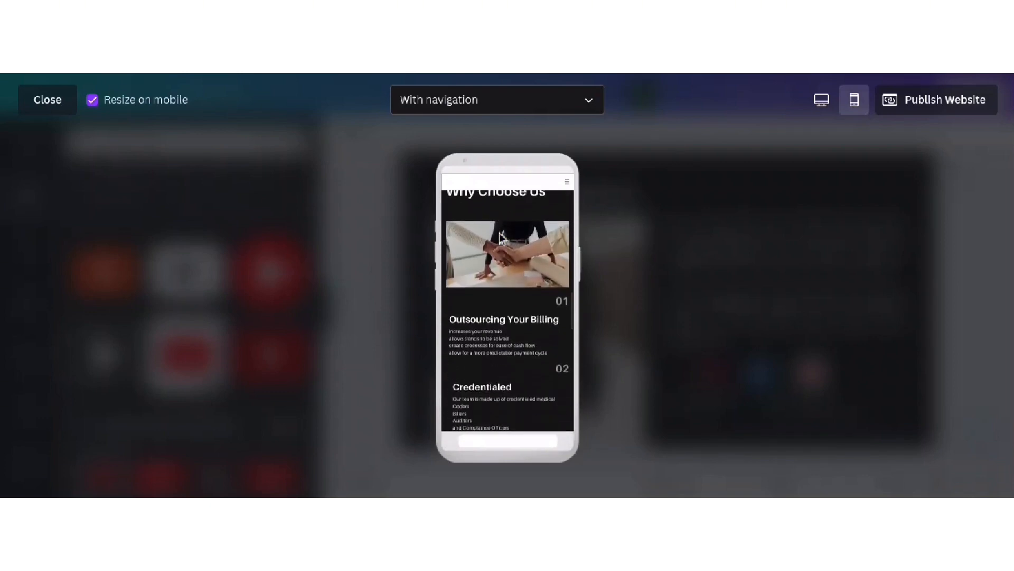
scroll(501, 238, down, 6)
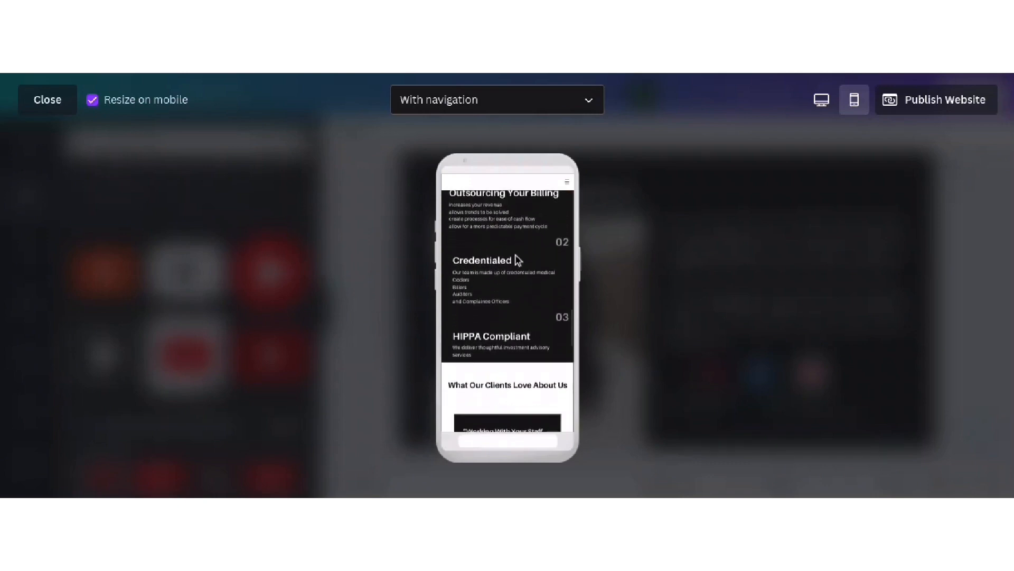
scroll(516, 256, down, 10)
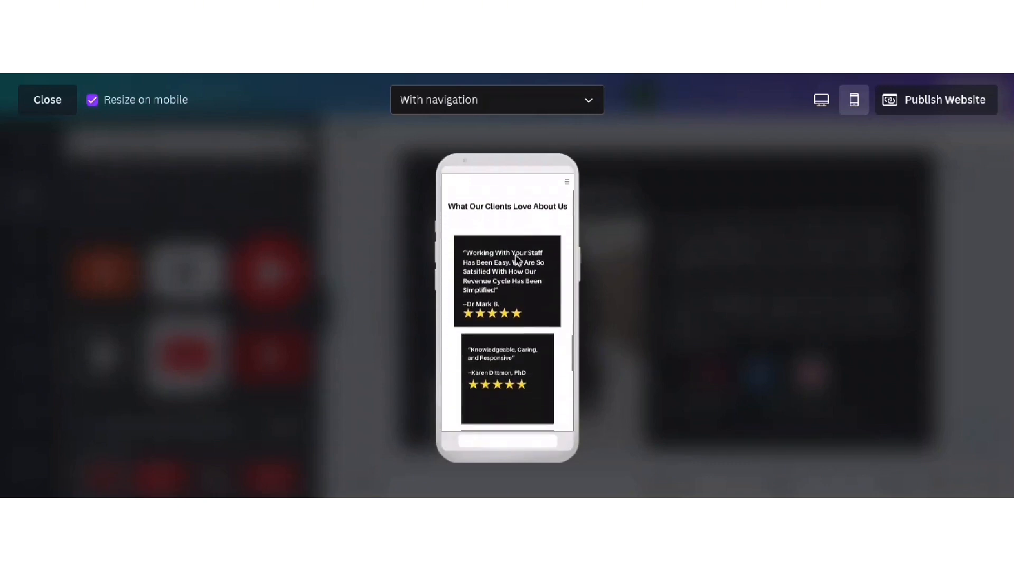
scroll(517, 259, down, 5)
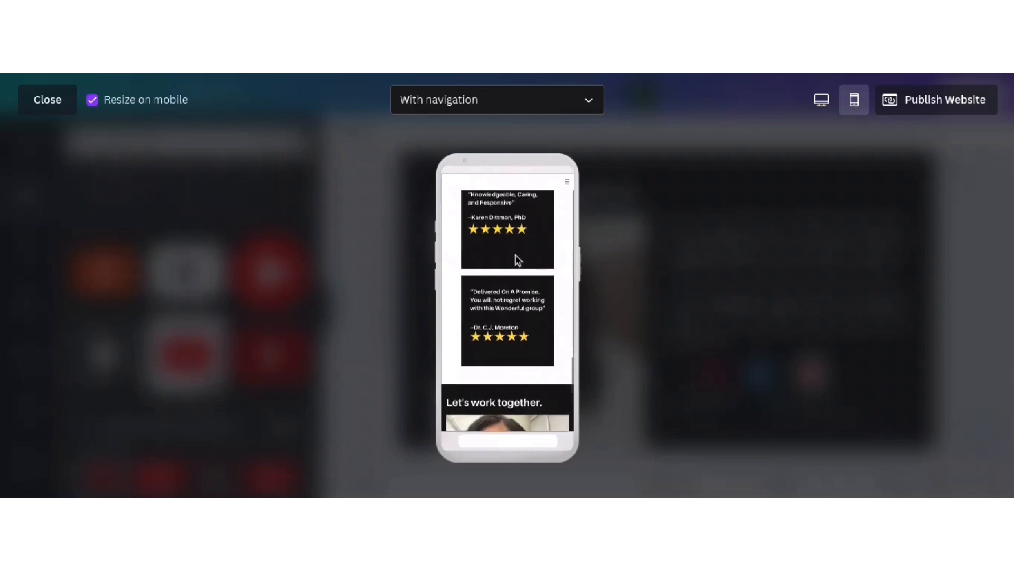
scroll(518, 260, up, 7)
scroll(518, 259, up, 1)
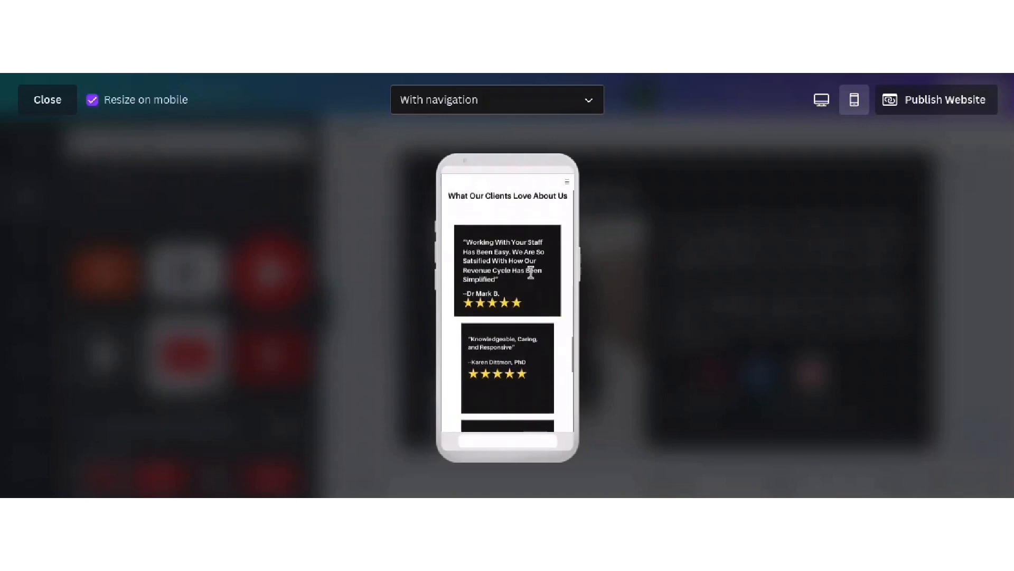
scroll(530, 273, down, 15)
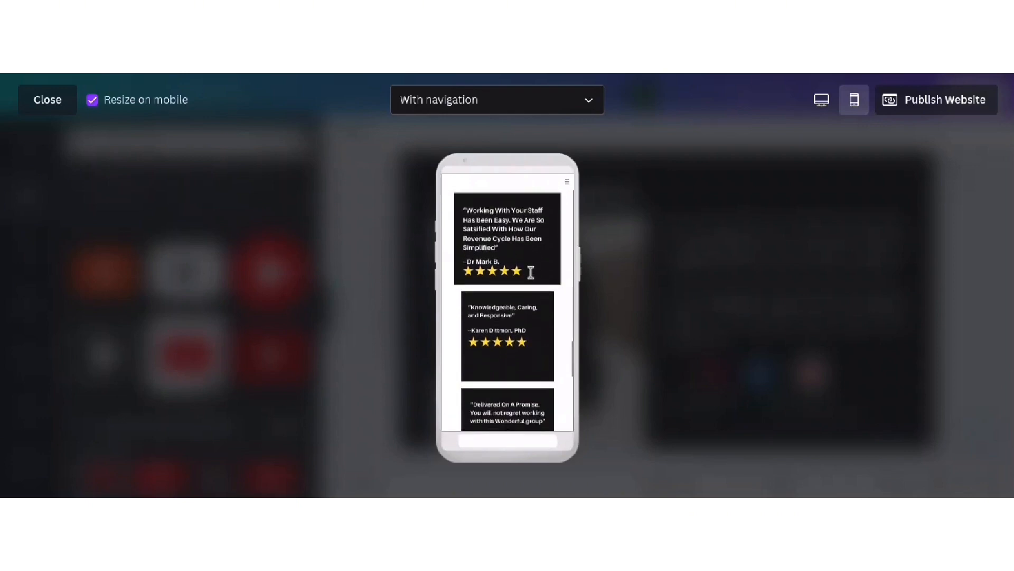
scroll(530, 273, down, 2)
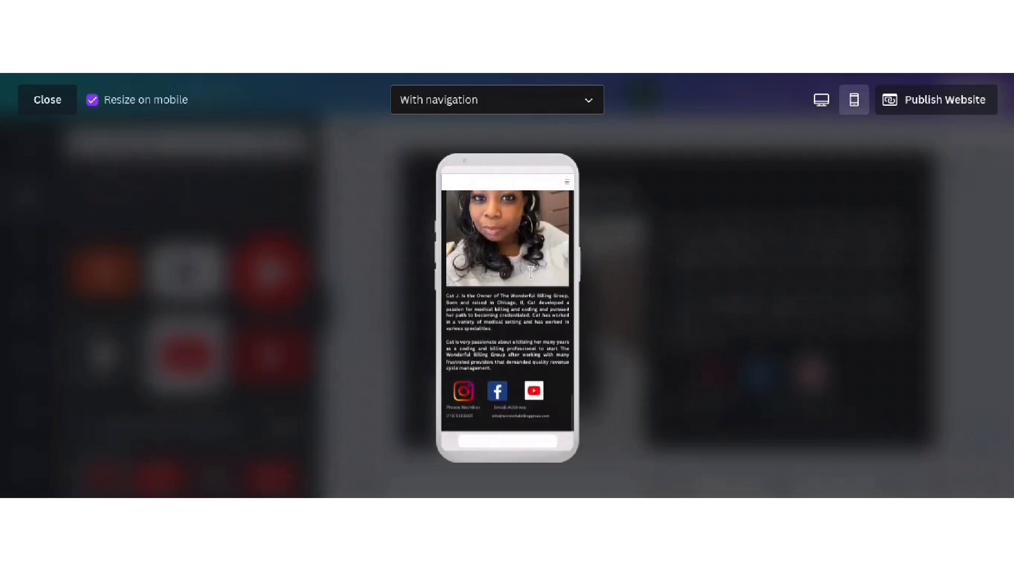
key(Escape)
- Narrow the first testimonial's quote box on page 5 to about w:298 so it rewraps
scroll(656, 272, up, 5)
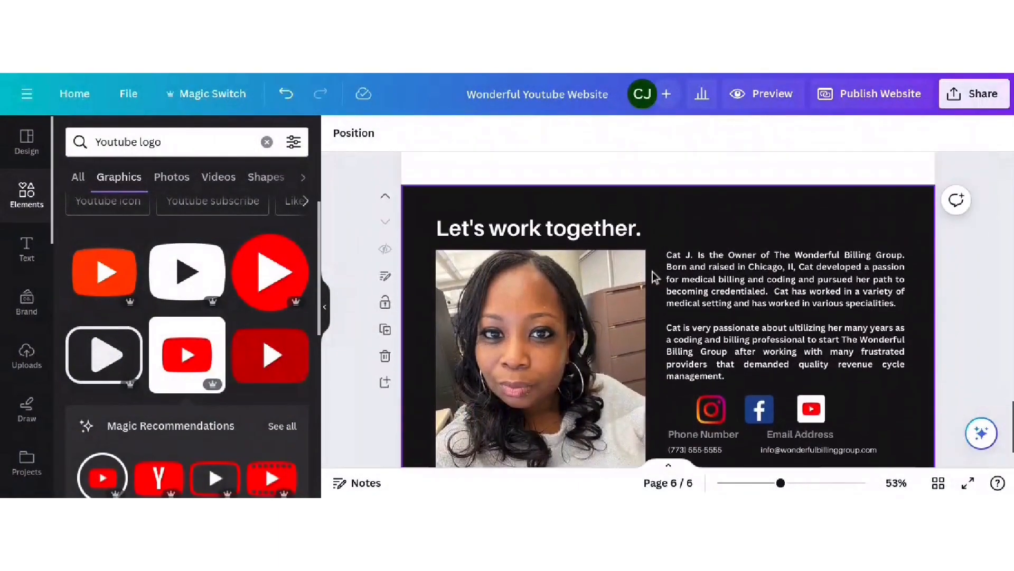
scroll(655, 272, up, 2)
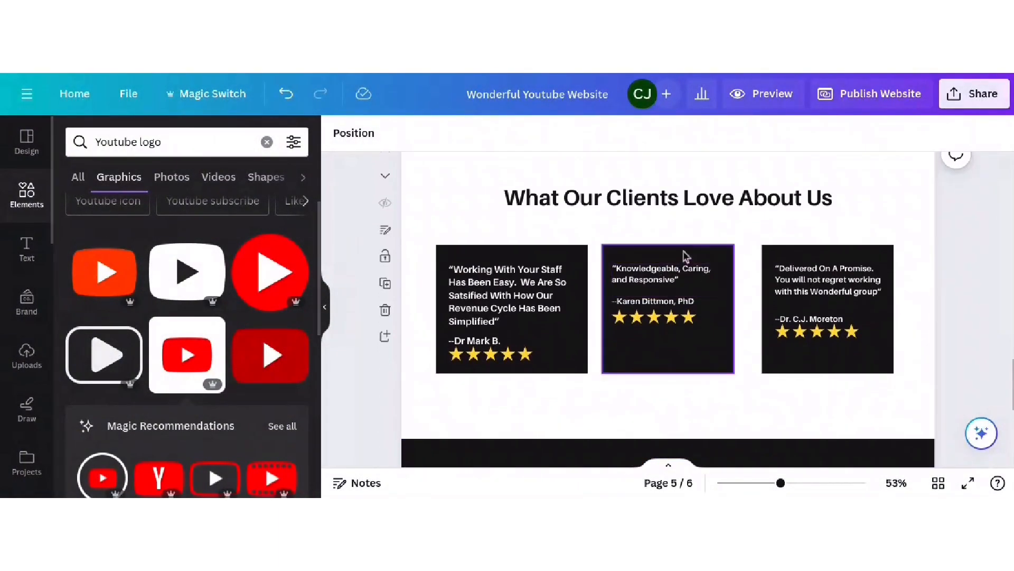
click(522, 267)
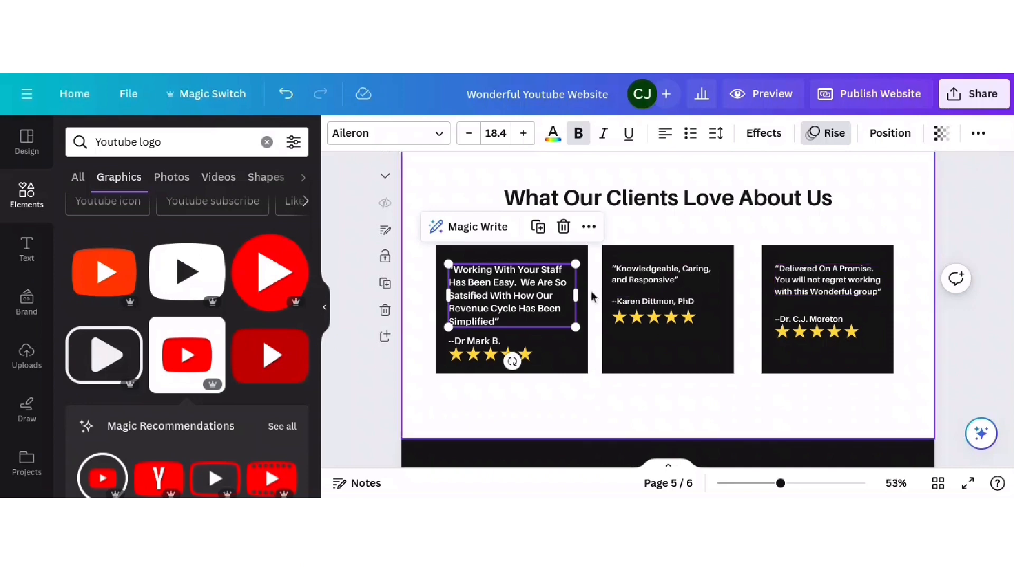
drag(573, 294, 562, 294)
click(637, 280)
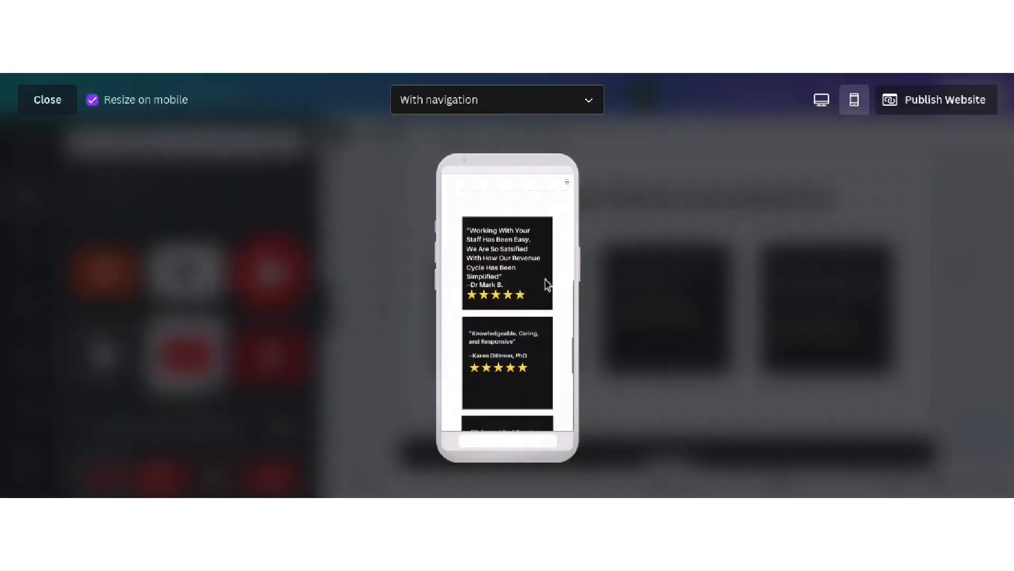
- Scroll the mobile preview through the testimonials to check the reflowed first quote
scroll(547, 286, down, 3)
scroll(548, 285, down, 1)
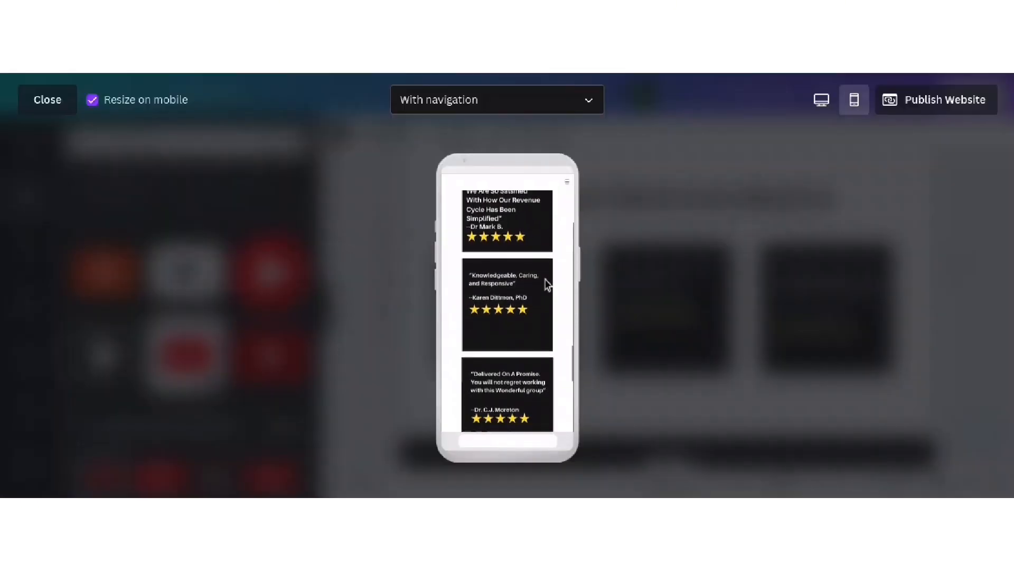
scroll(548, 286, down, 2)
scroll(546, 283, up, 5)
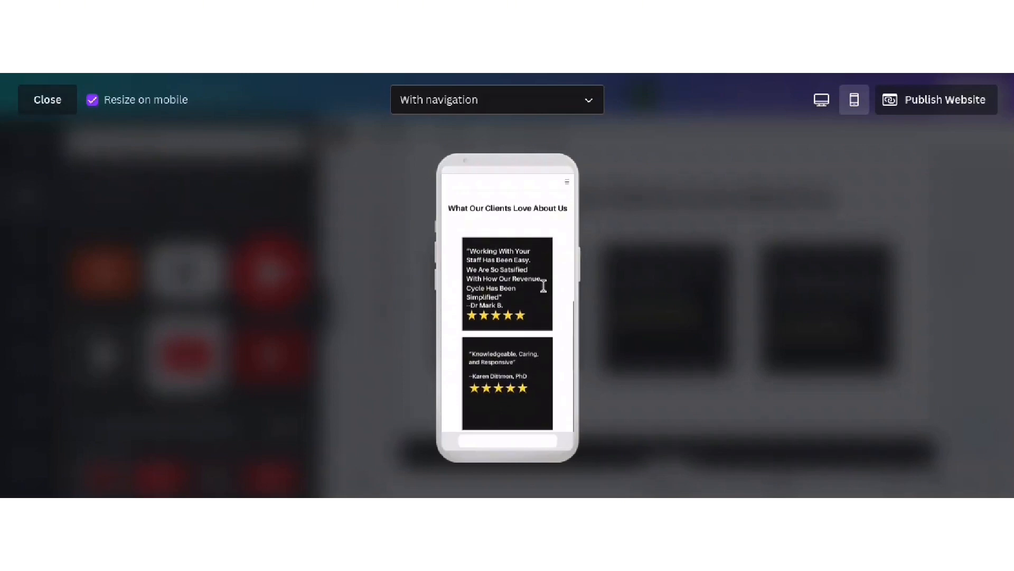
scroll(547, 289, down, 3)
scroll(547, 290, down, 3)
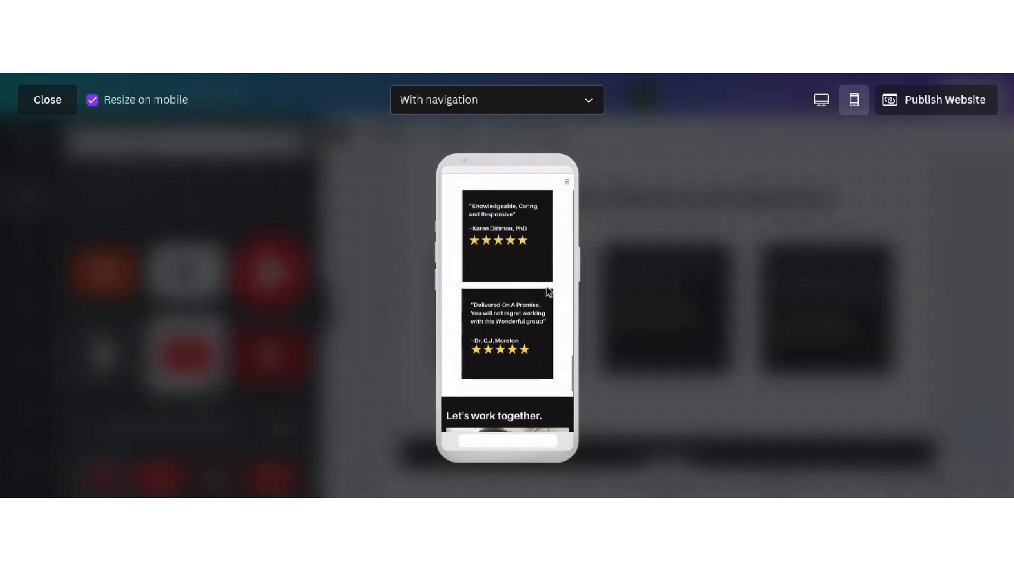
scroll(547, 287, up, 4)
- Close the mobile preview and scroll the canvas back to page 1's consultation button
click(33, 96)
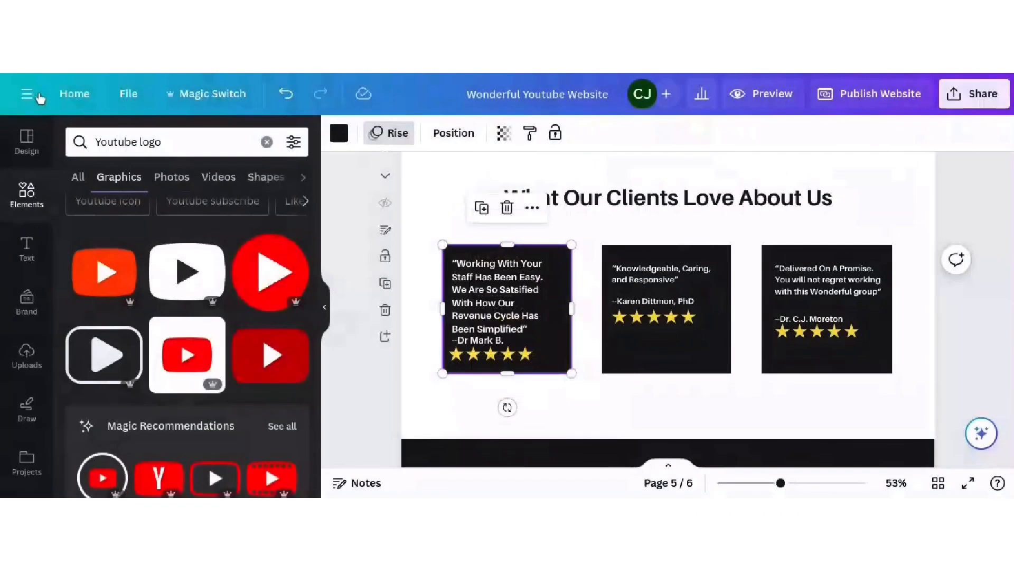
scroll(643, 258, down, 4)
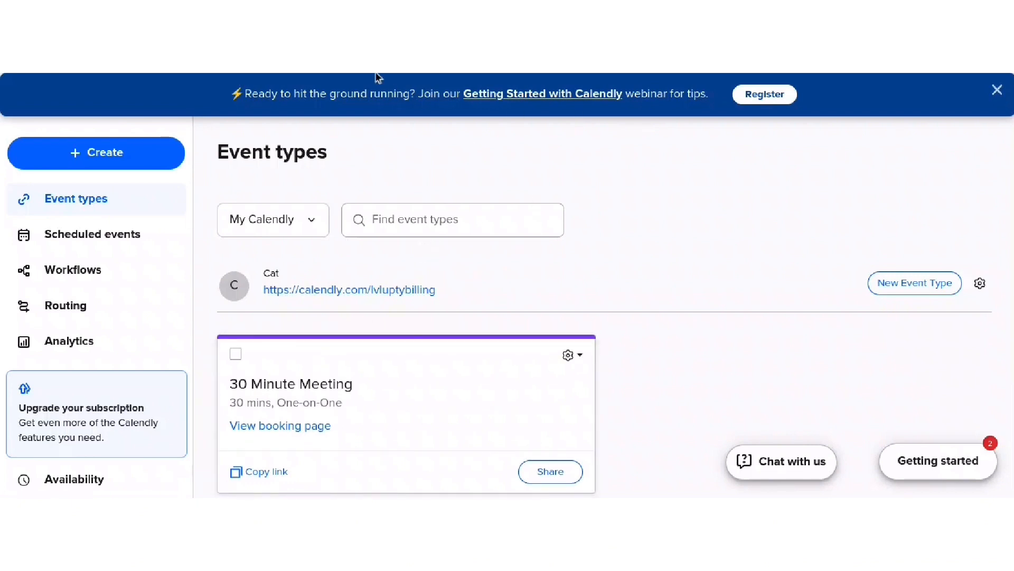
- Copy the 30 Minute Meeting's Calendly scheduling link and close the sharing window
scroll(370, 274, down, 1)
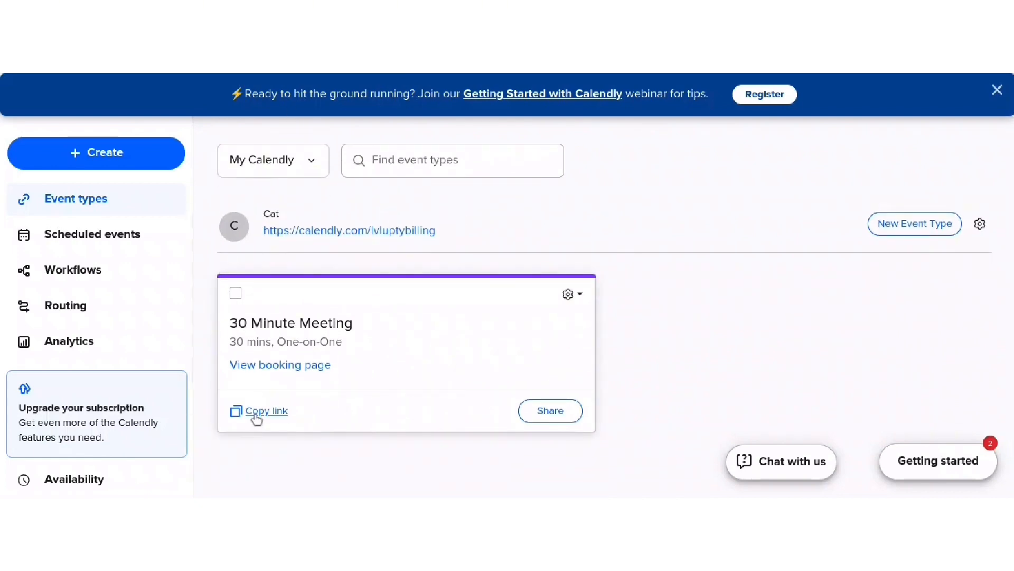
click(550, 411)
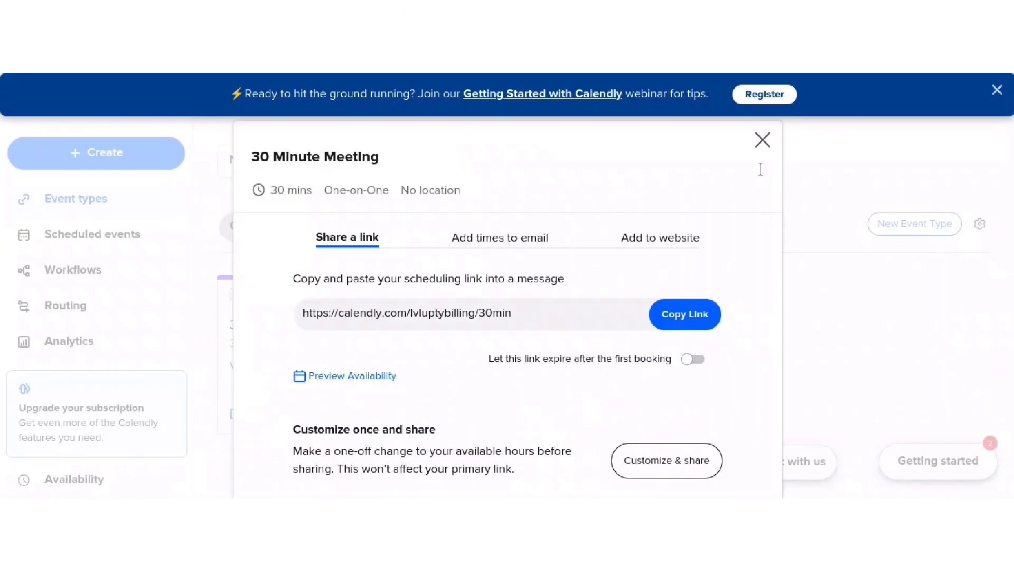
click(692, 313)
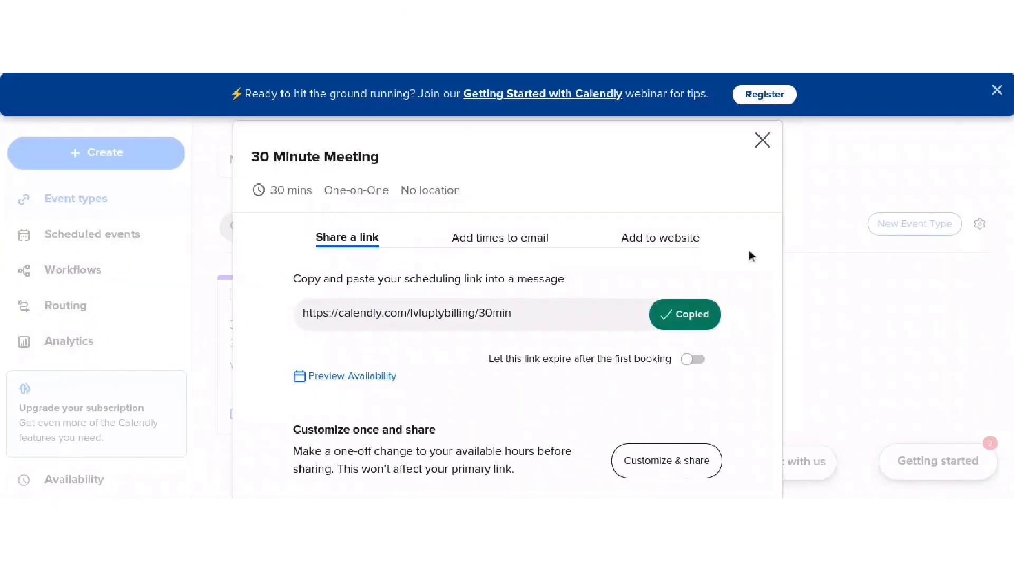
click(760, 145)
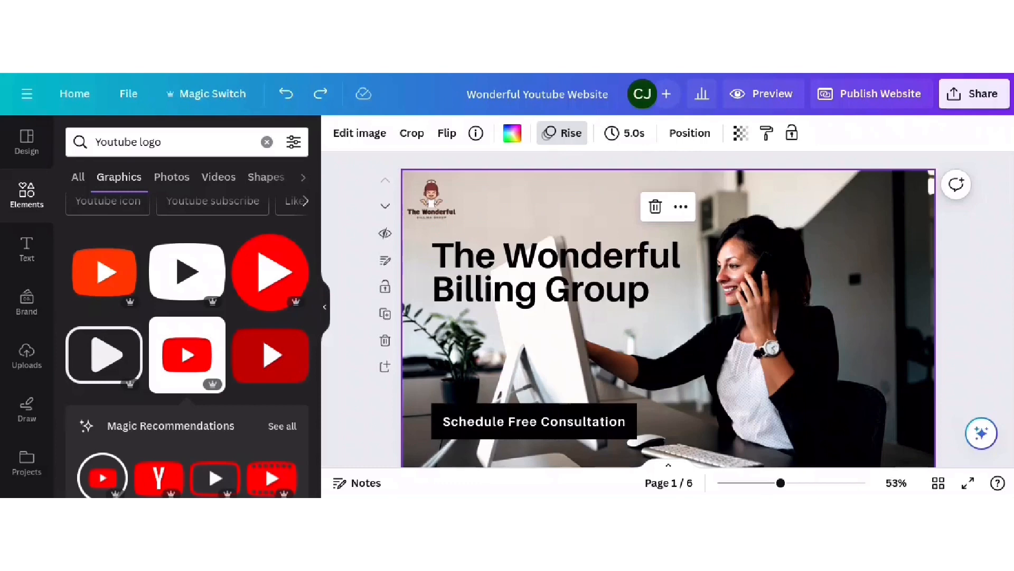
- Group the Schedule Free Consultation text and its black box into one button on page 1
scroll(833, 330, down, 1)
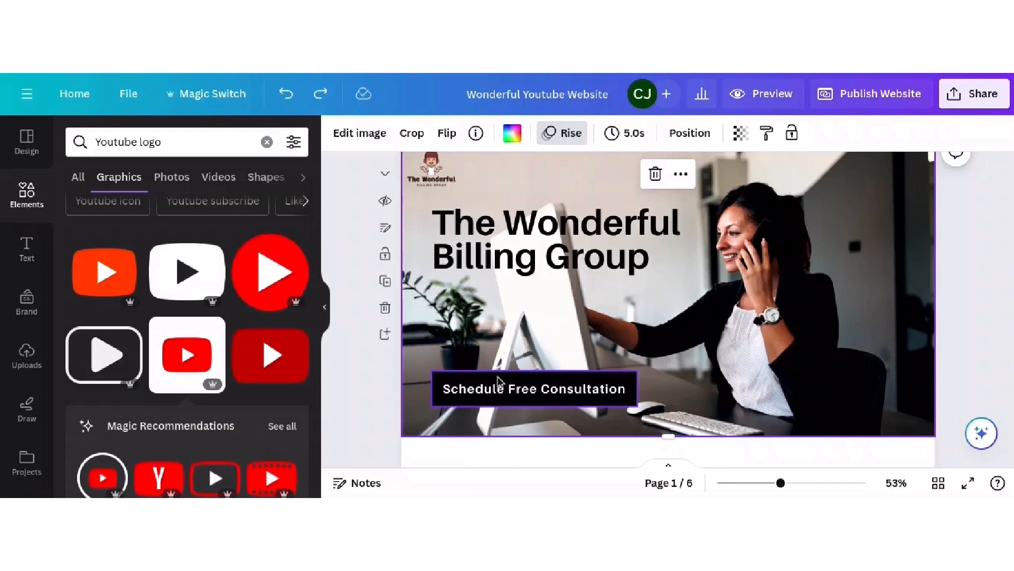
click(499, 382)
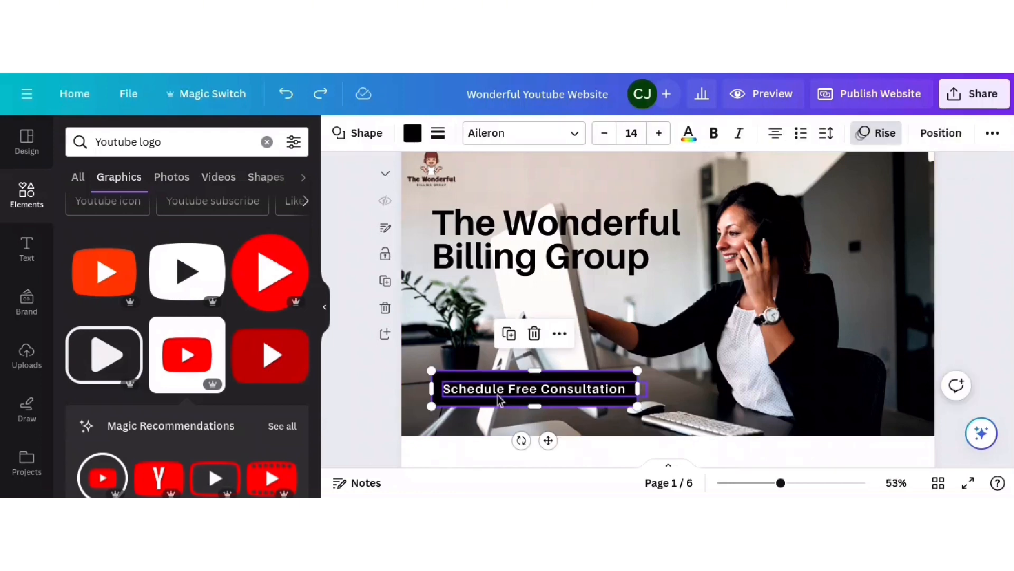
click(705, 367)
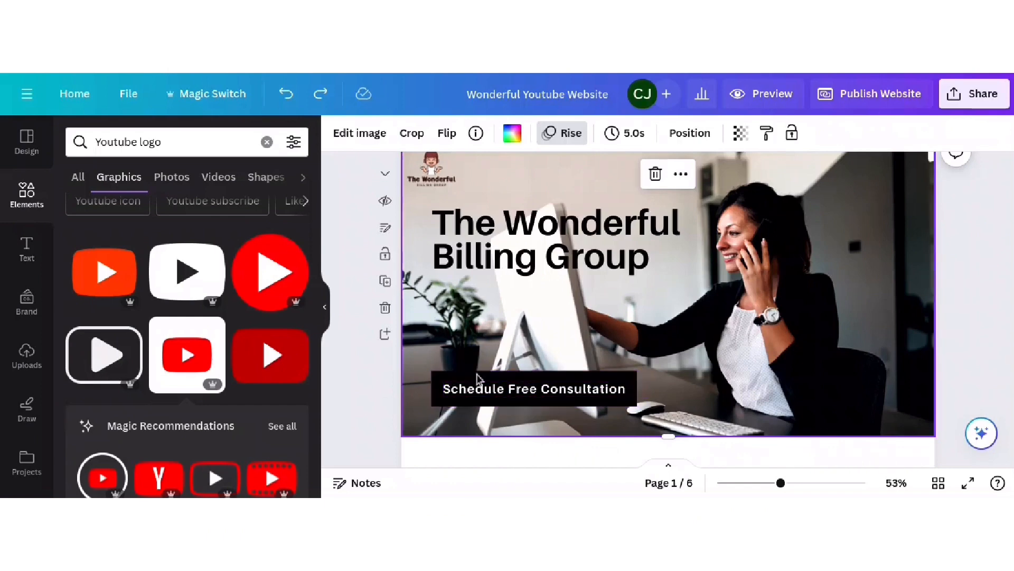
click(552, 391)
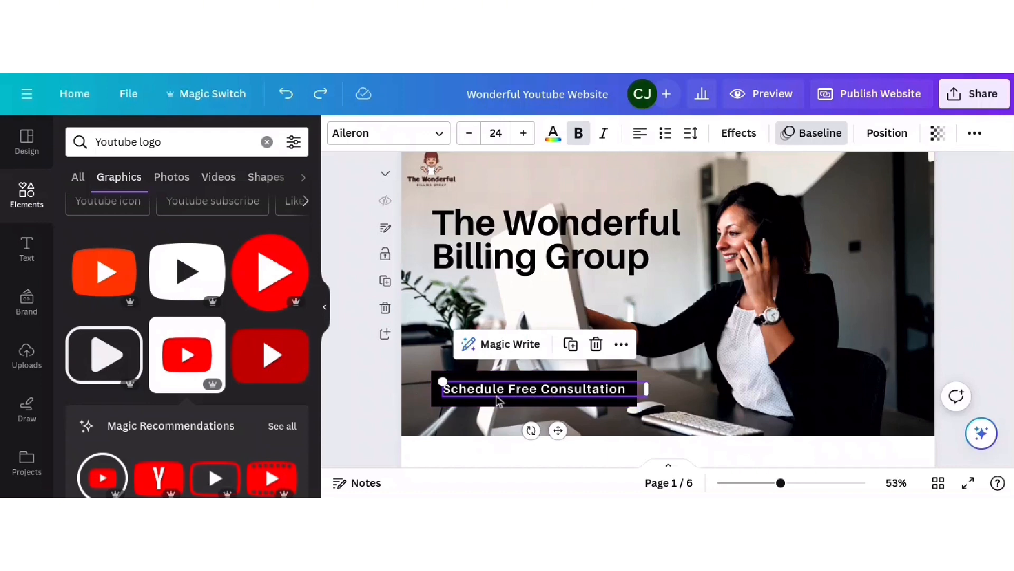
click(546, 378)
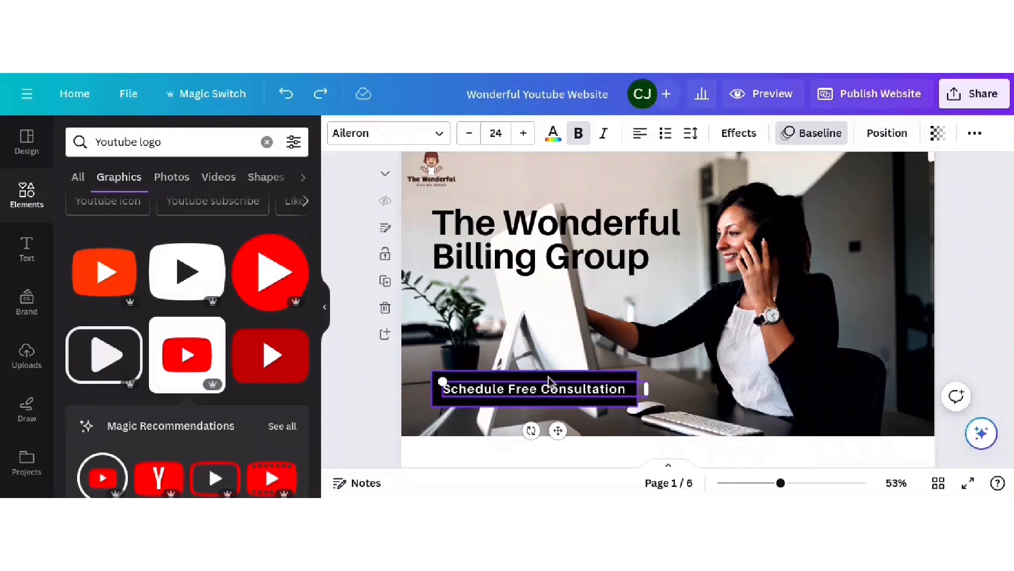
click(548, 379)
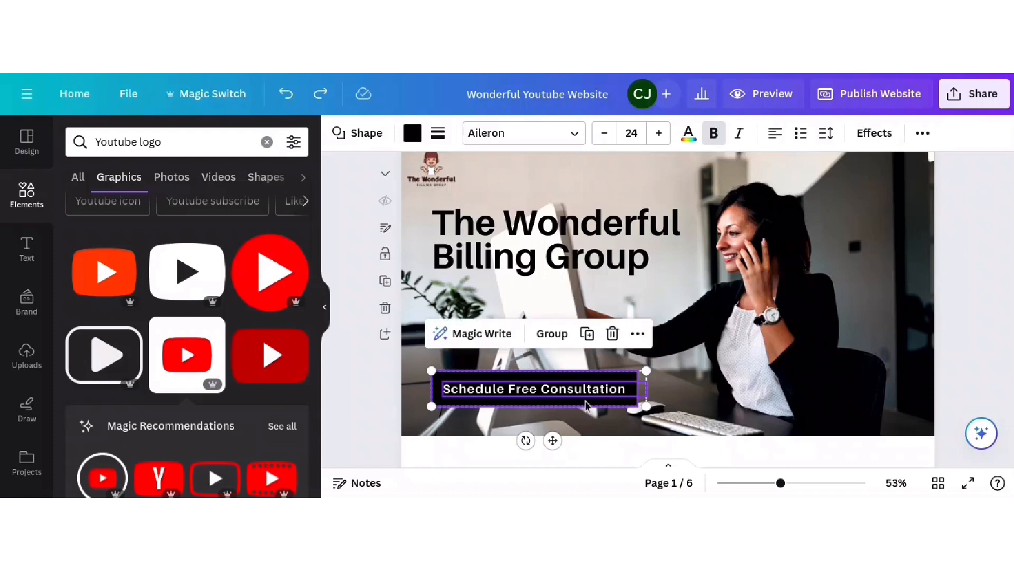
click(544, 334)
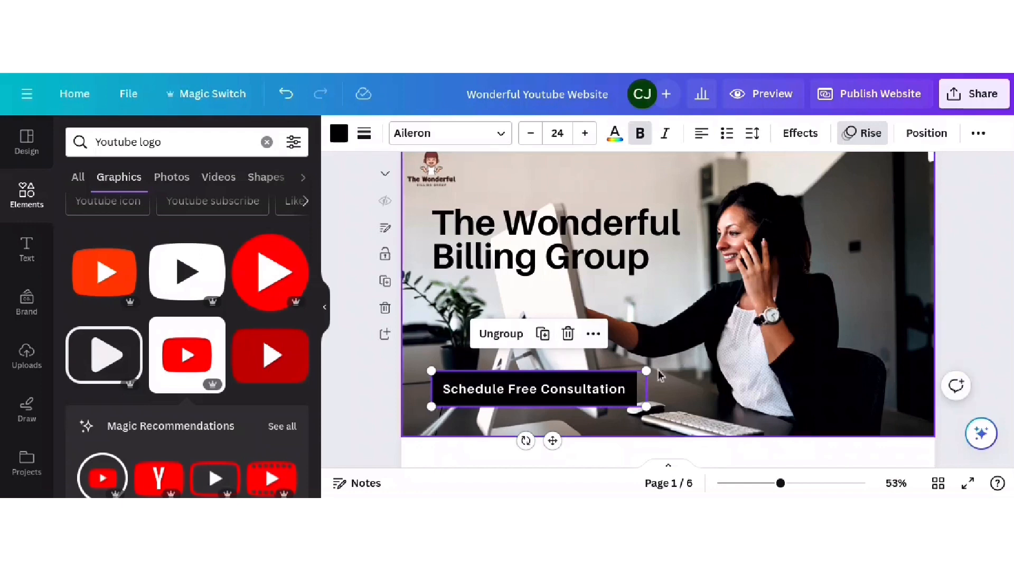
click(623, 402)
click(652, 379)
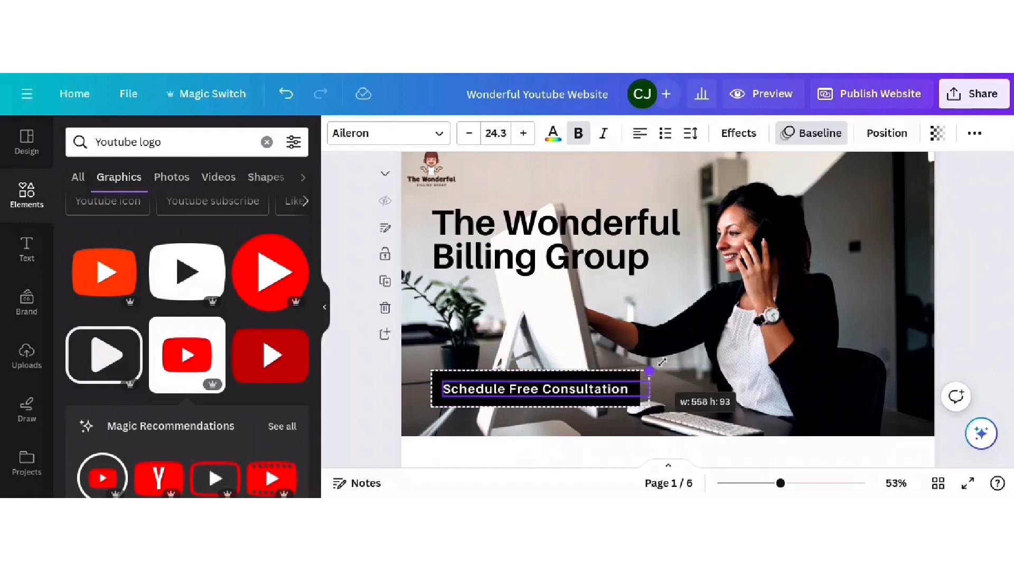
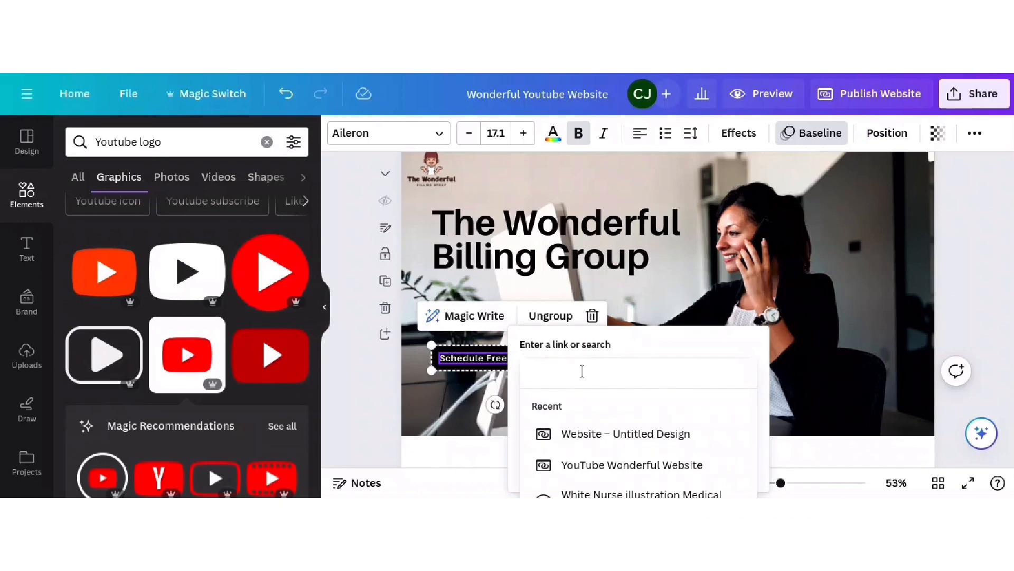
- Paste the Calendly booking link onto the consultation button, then undo that change
text(https://calendly.com/lvluptybilling/30min)
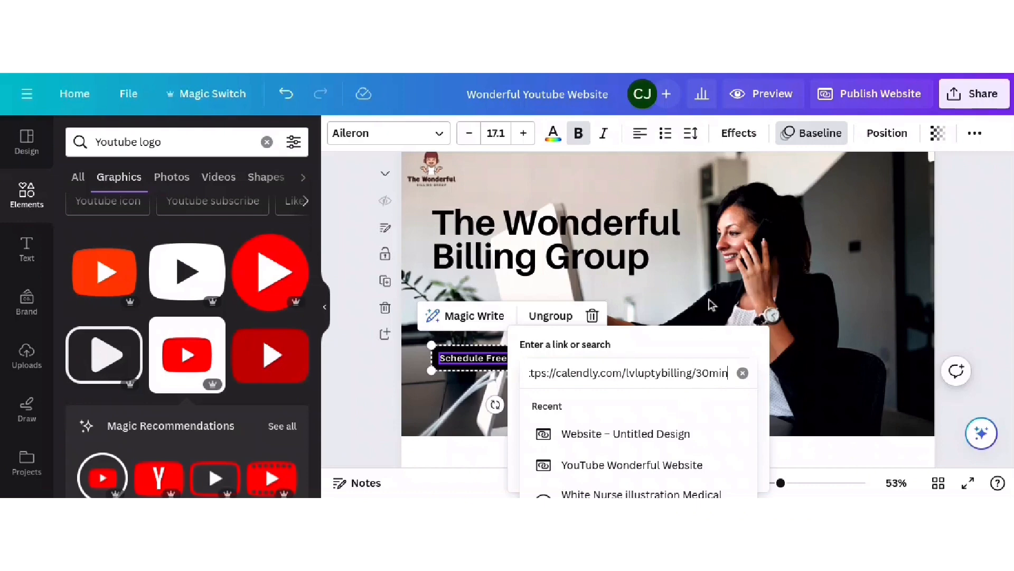
key(Return)
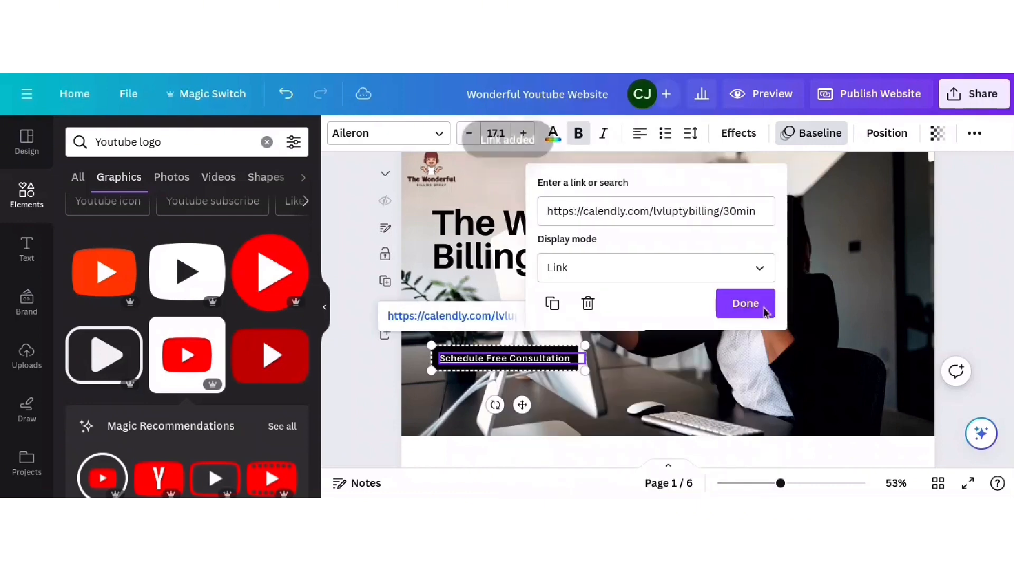
click(651, 374)
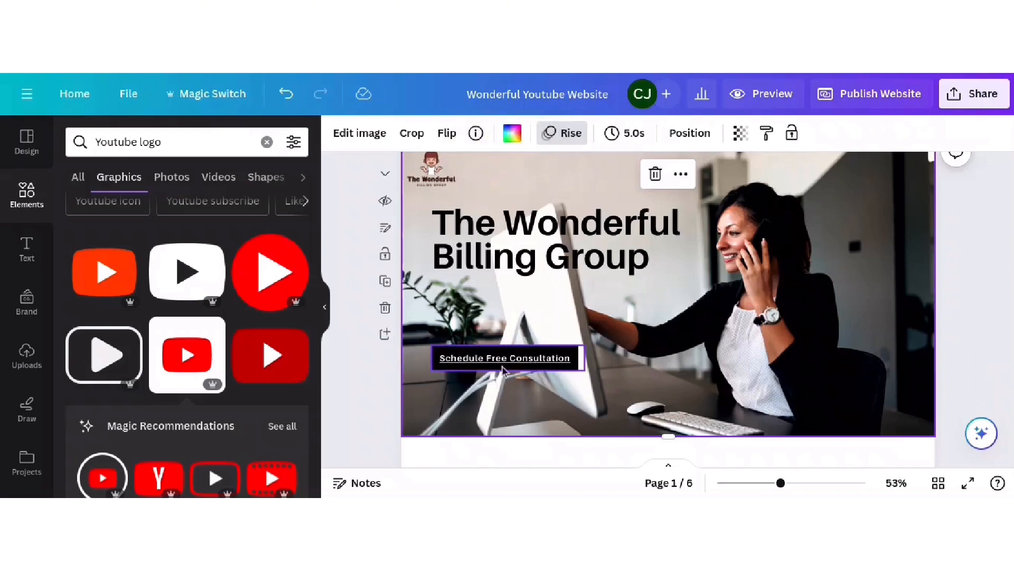
click(287, 94)
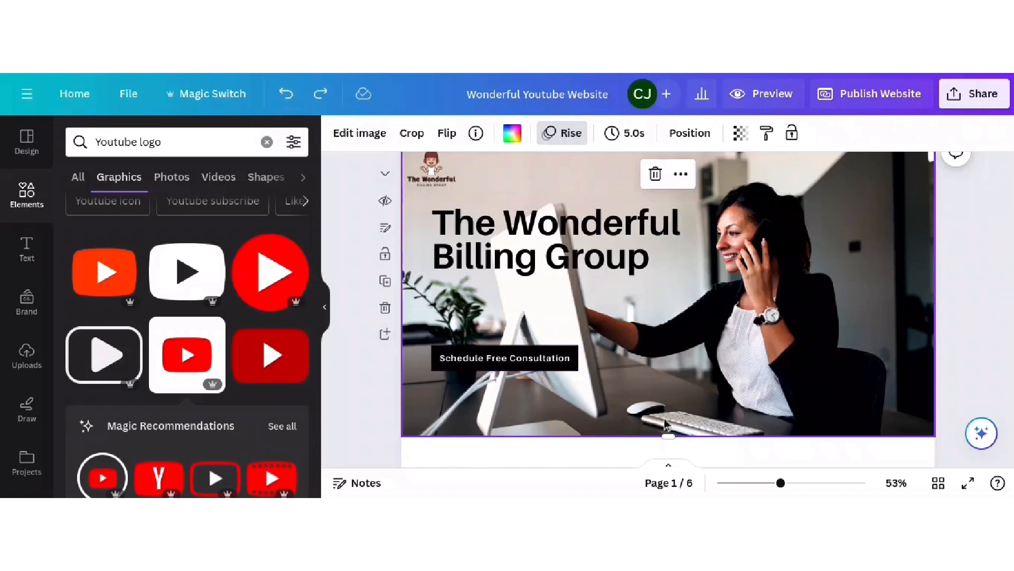
- Link the Schedule Free Consultation button to the Calendly 30-minute URL and follow it to test
click(535, 358)
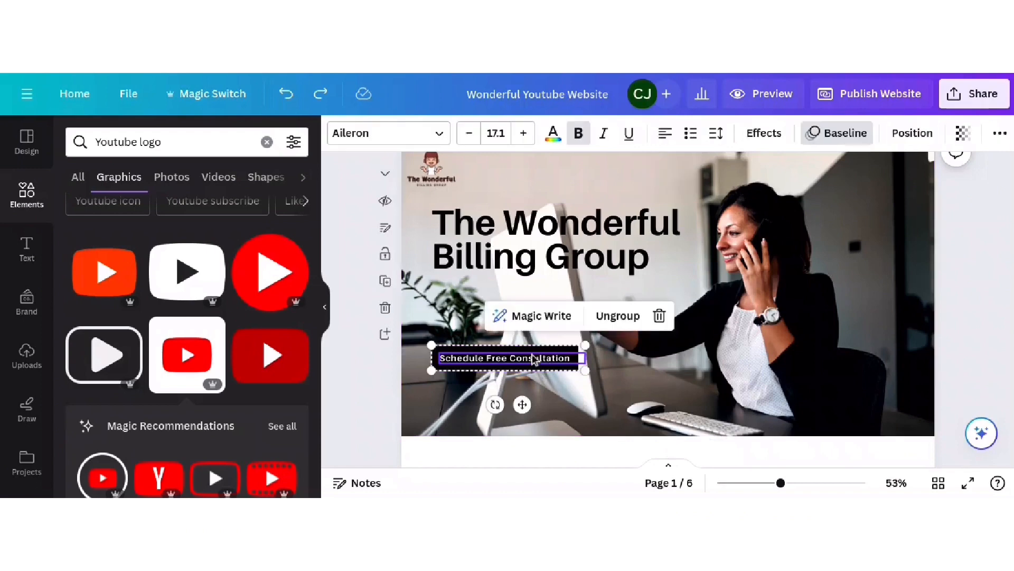
right_click(534, 358)
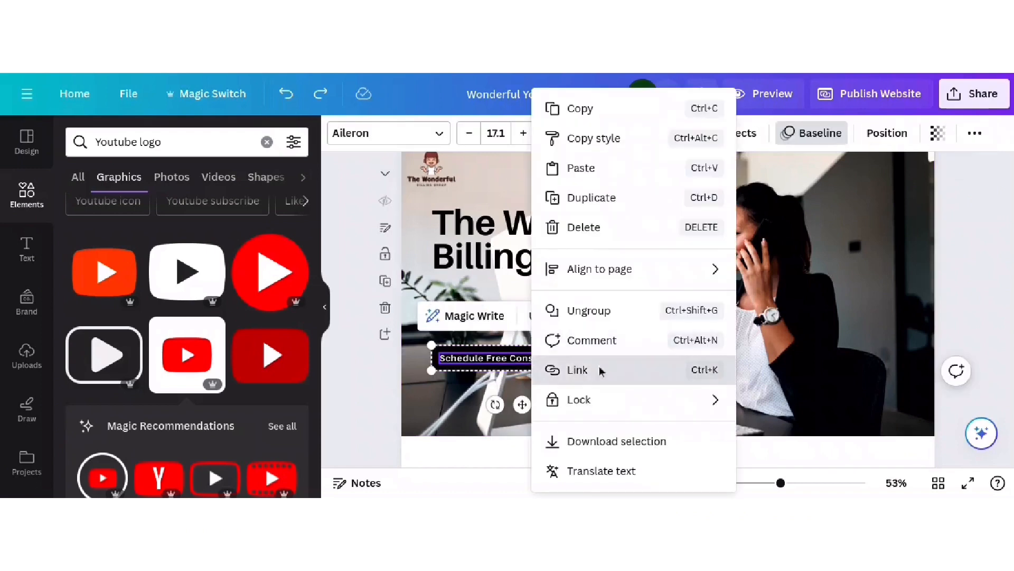
click(578, 369)
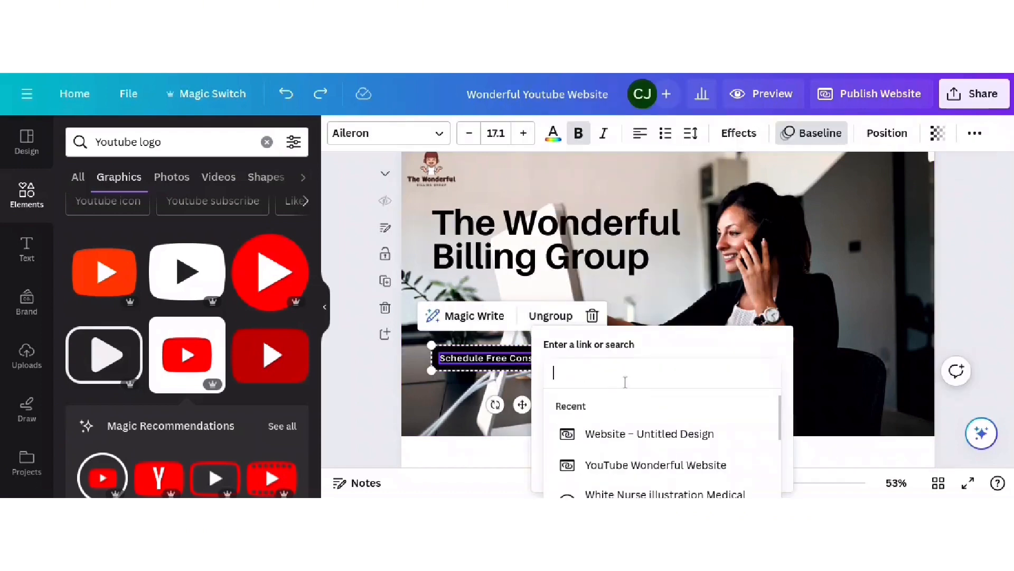
text(https://calendly.com/lvluptybilling/30min)
key(Return)
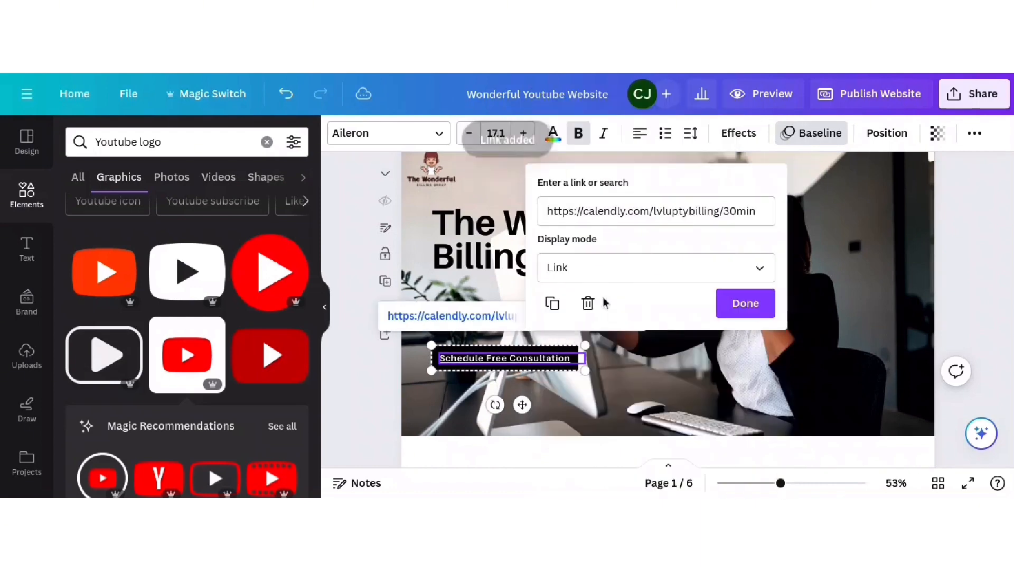
click(523, 360)
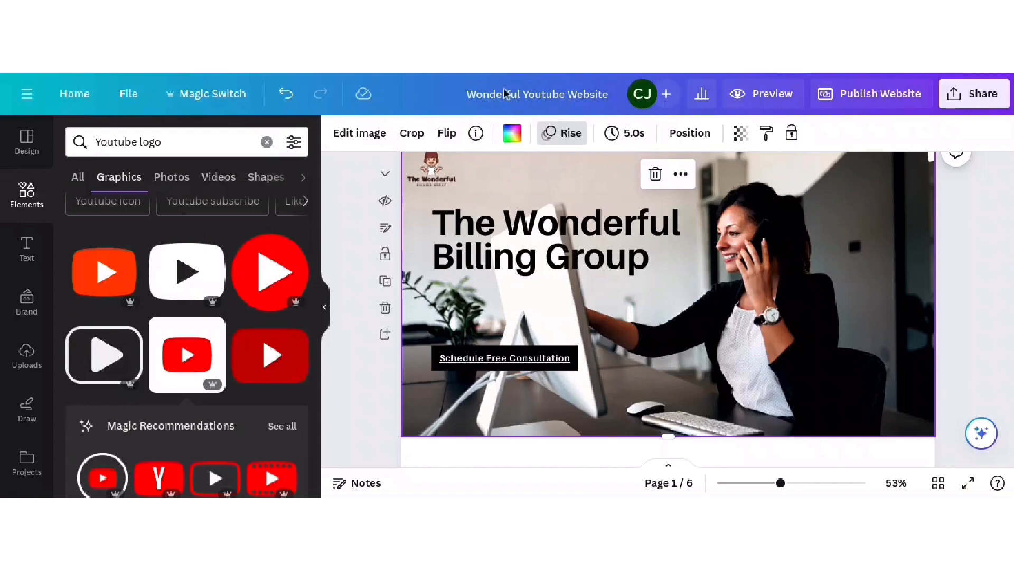
click(521, 358)
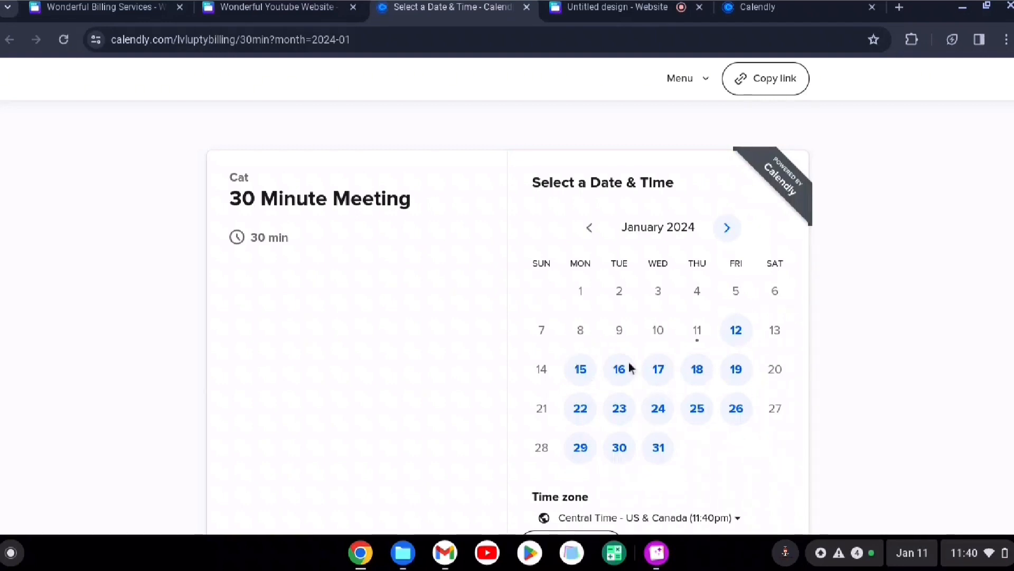
- Pick 2:30pm on Friday, January 19, reach the booking details form, then go back to Canva
click(735, 376)
scroll(806, 278, down, 1)
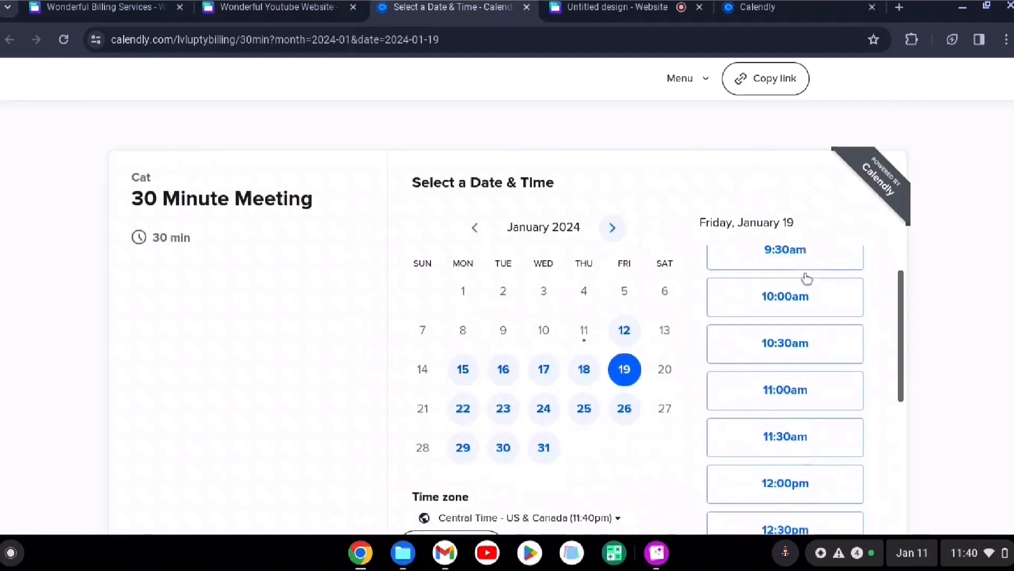
scroll(808, 304, down, 7)
click(811, 342)
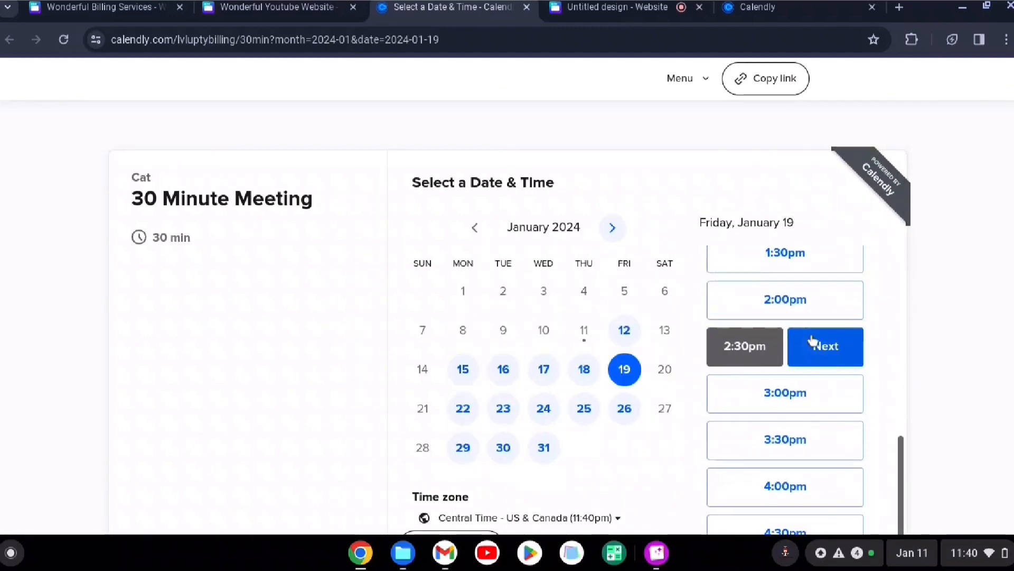
click(812, 343)
scroll(595, 270, down, 1)
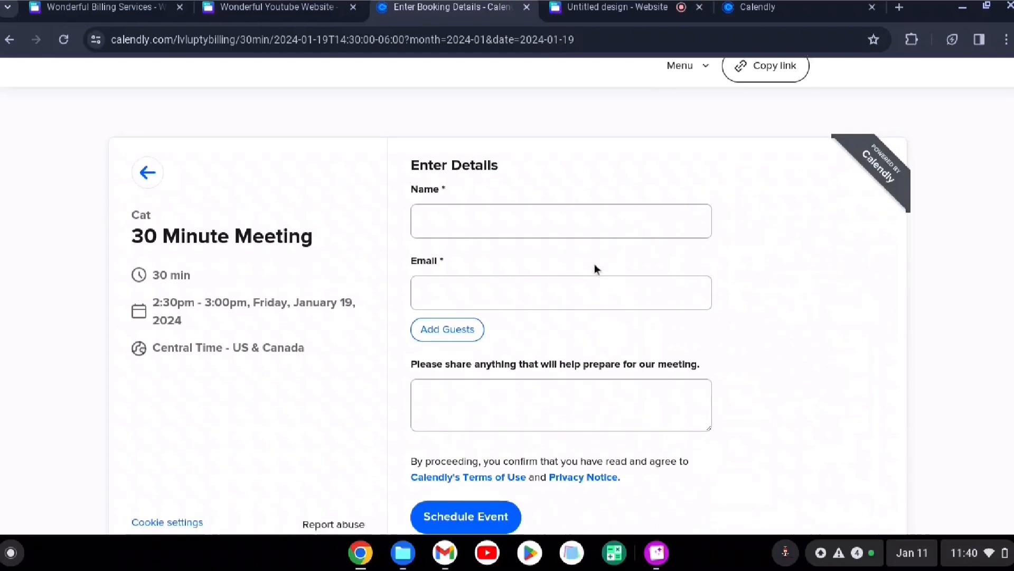
scroll(594, 268, down, 1)
scroll(594, 269, up, 1)
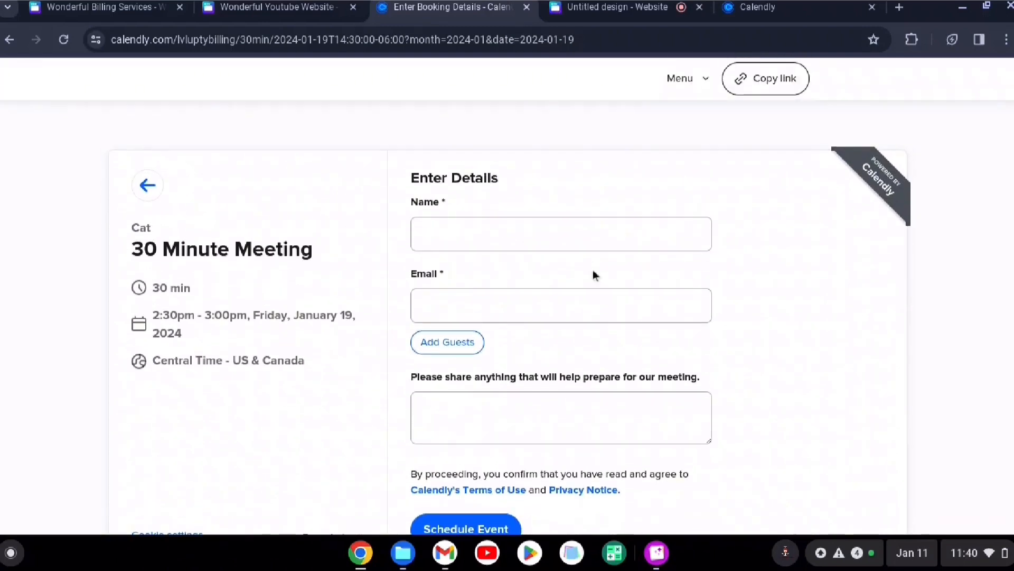
click(285, 16)
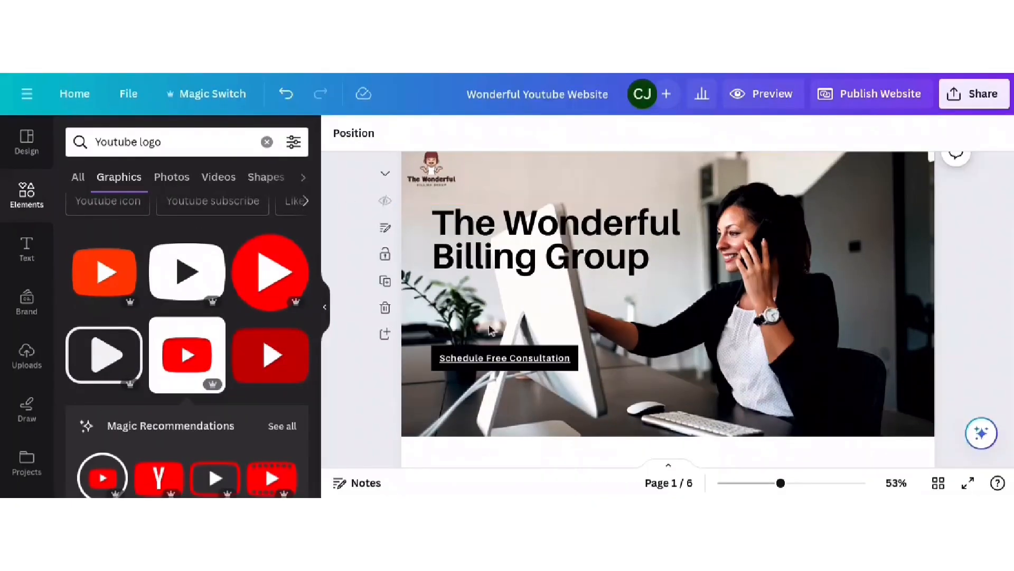
- Scroll to the Revenue Cycle Specialist page and give its Learn More button the Calendly URL
click(455, 315)
scroll(706, 290, down, 2)
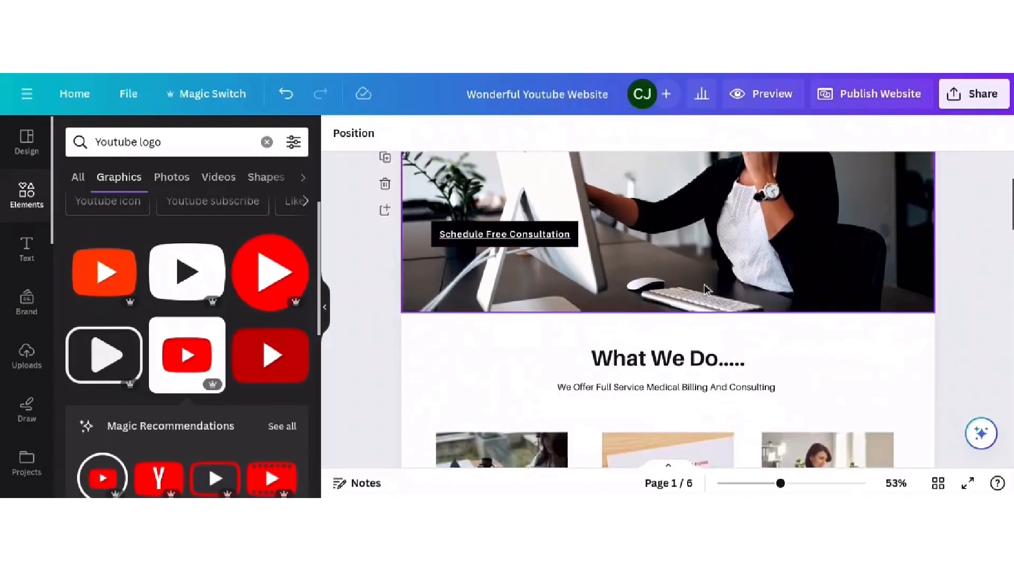
scroll(707, 290, down, 8)
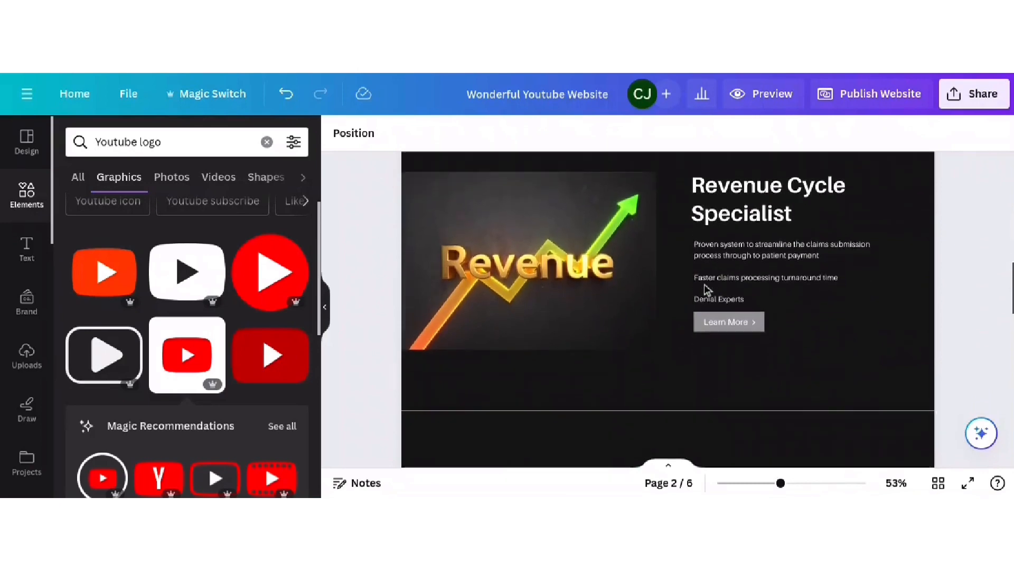
click(718, 311)
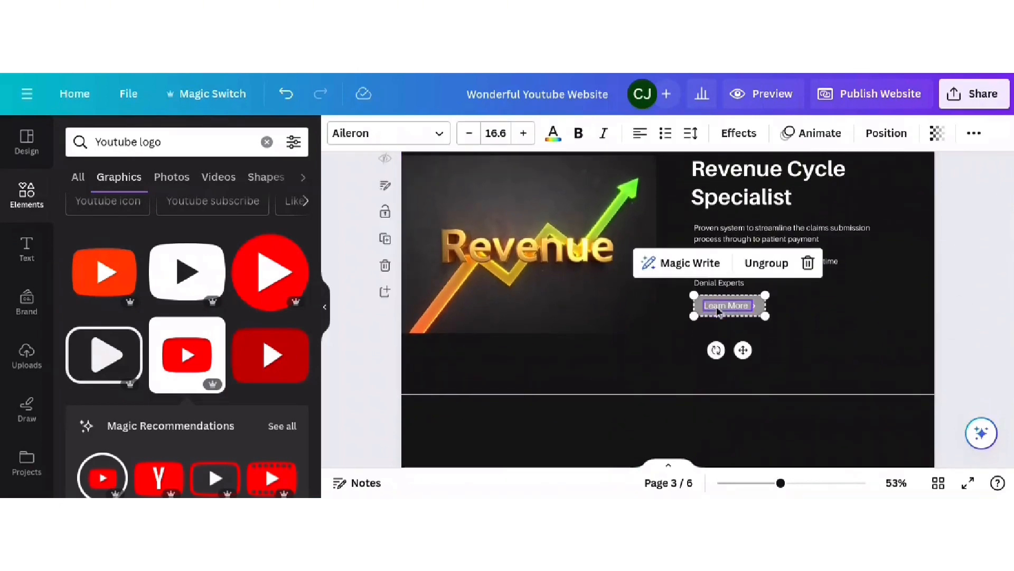
right_click(718, 311)
click(776, 390)
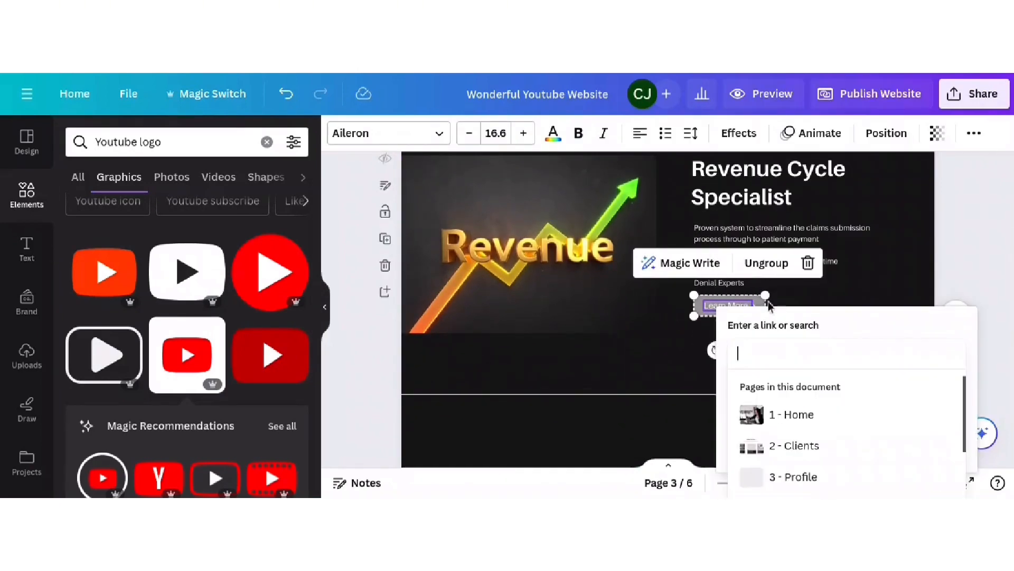
text(https://calendly.com/lvluptybilling/30min)
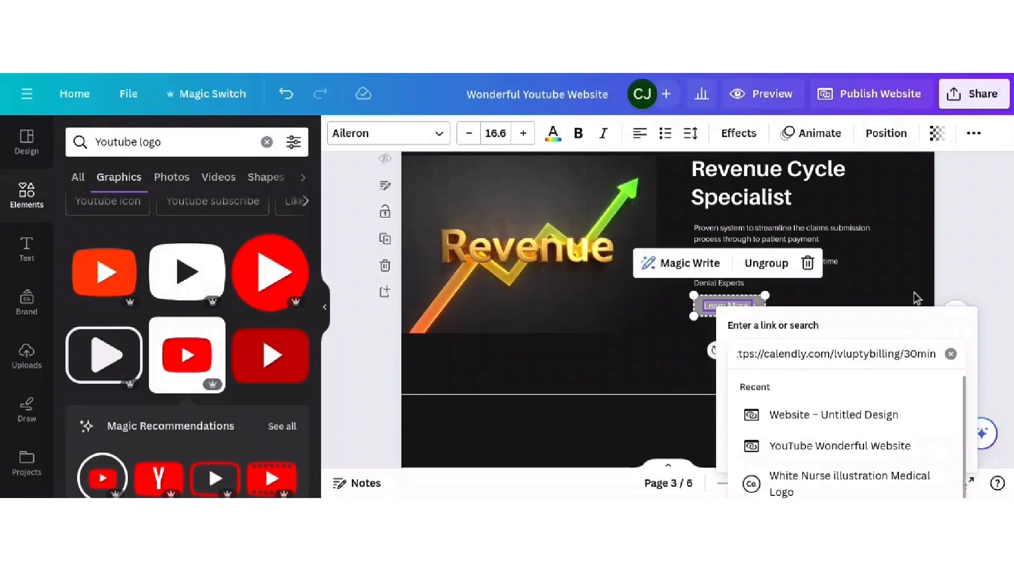
key(Return)
scroll(750, 311, down, 1)
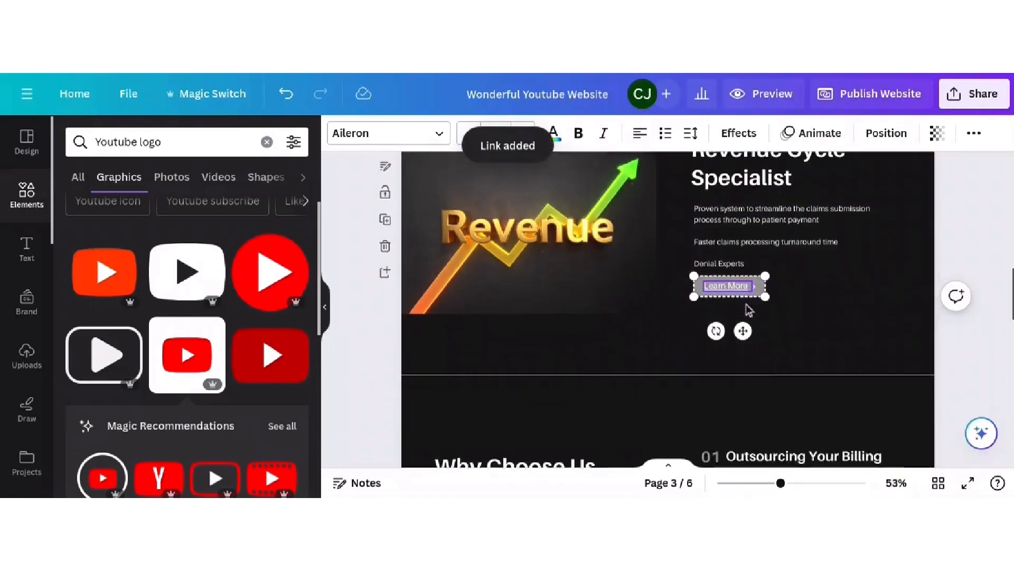
scroll(750, 311, down, 10)
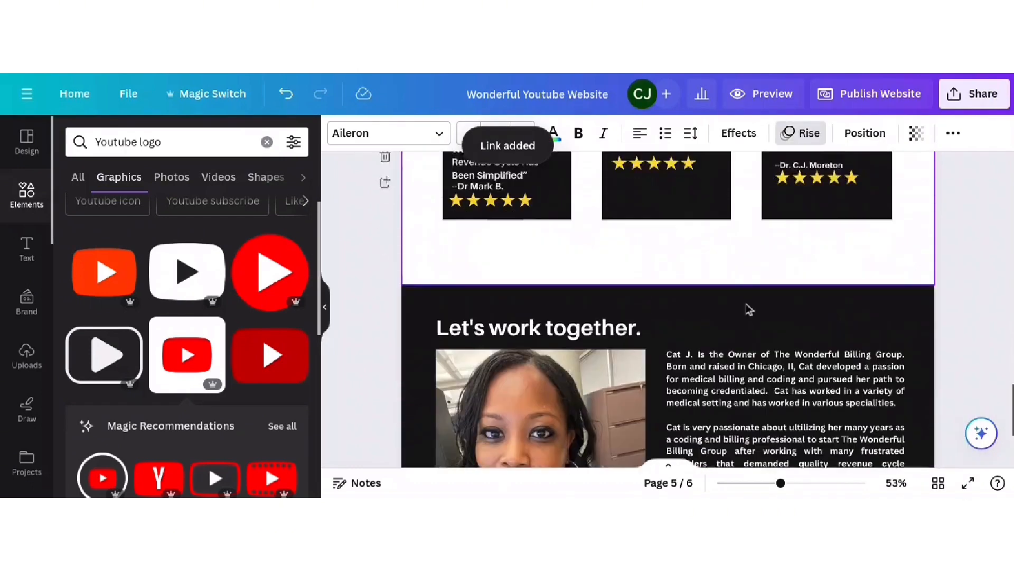
scroll(750, 310, down, 5)
- Ungroup the contact section's social icons so Instagram, Facebook and YouTube are separately selectable
click(764, 336)
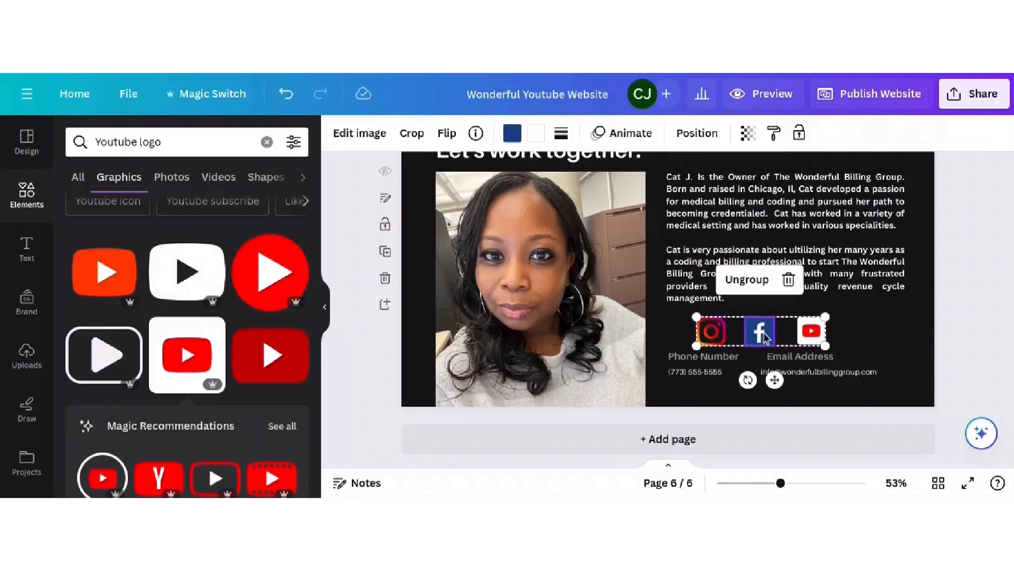
click(746, 279)
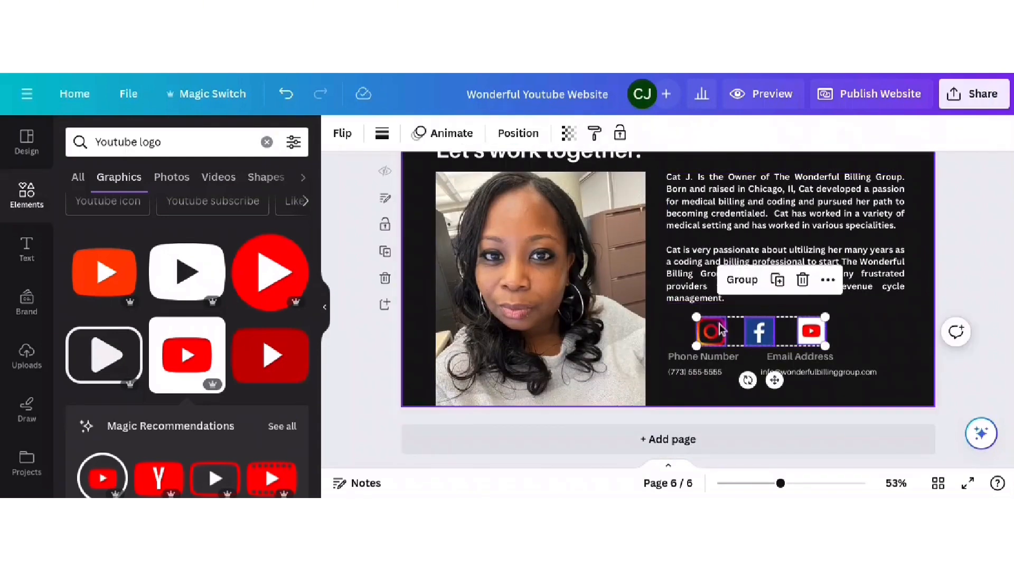
click(976, 327)
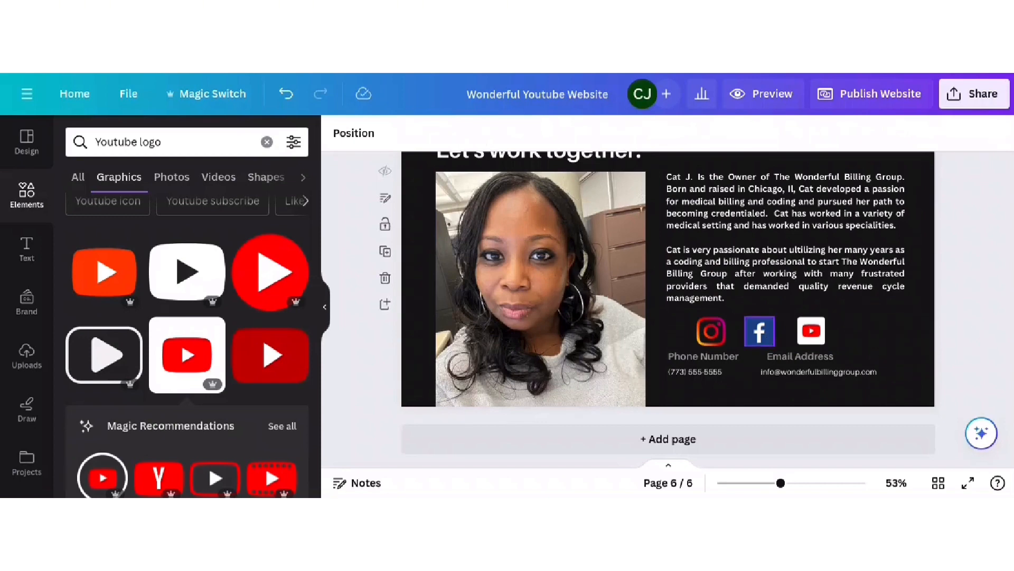
click(711, 331)
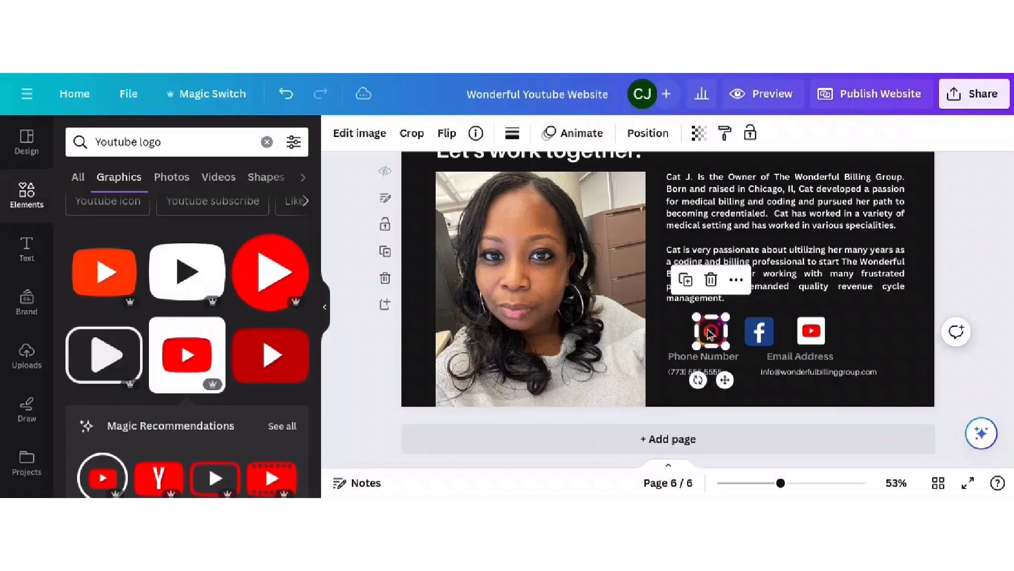
click(759, 332)
click(811, 331)
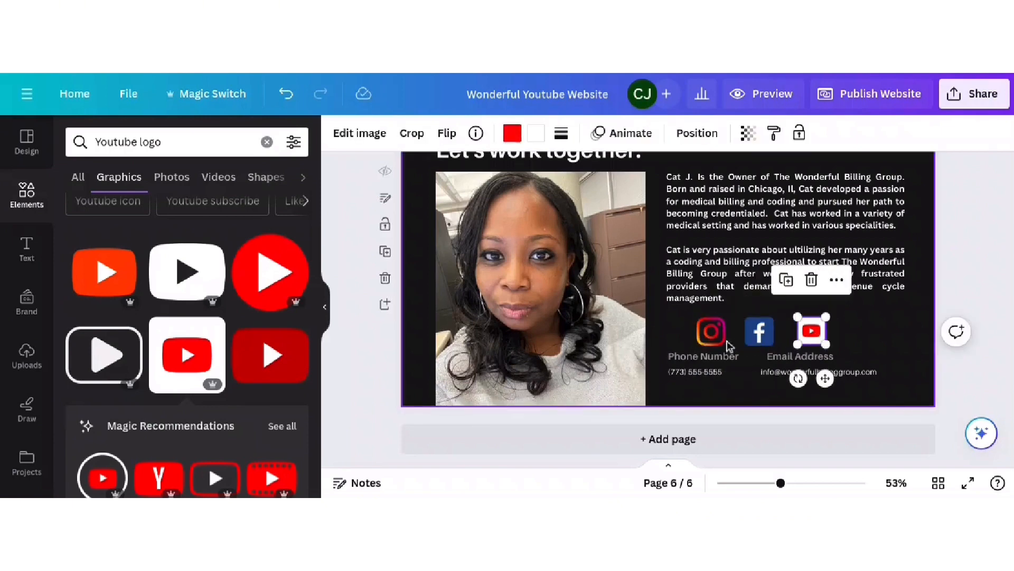
click(711, 331)
click(771, 342)
click(800, 341)
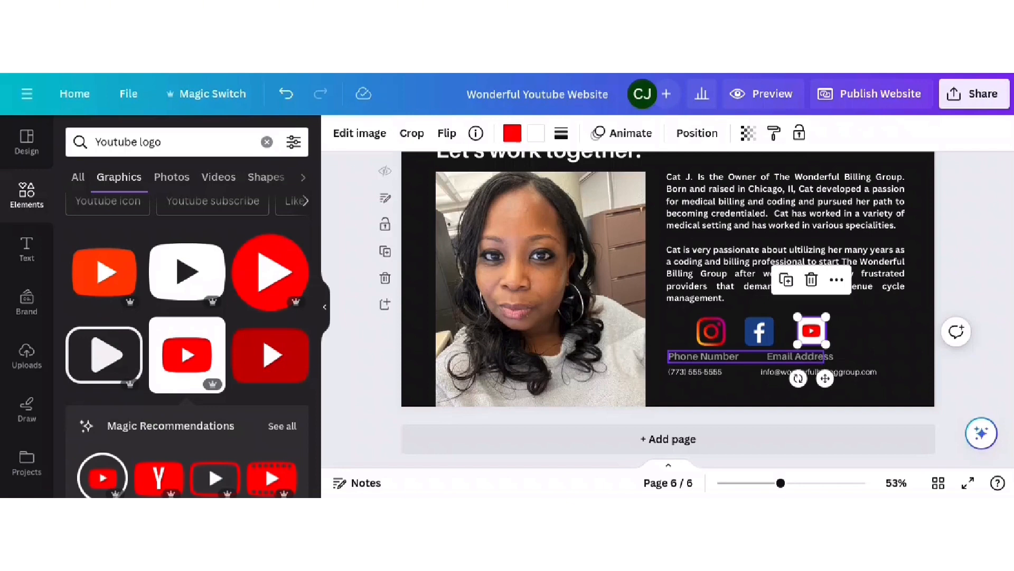
- Link the Instagram icon to the business's Instagram profile URL
click(711, 330)
right_click(711, 331)
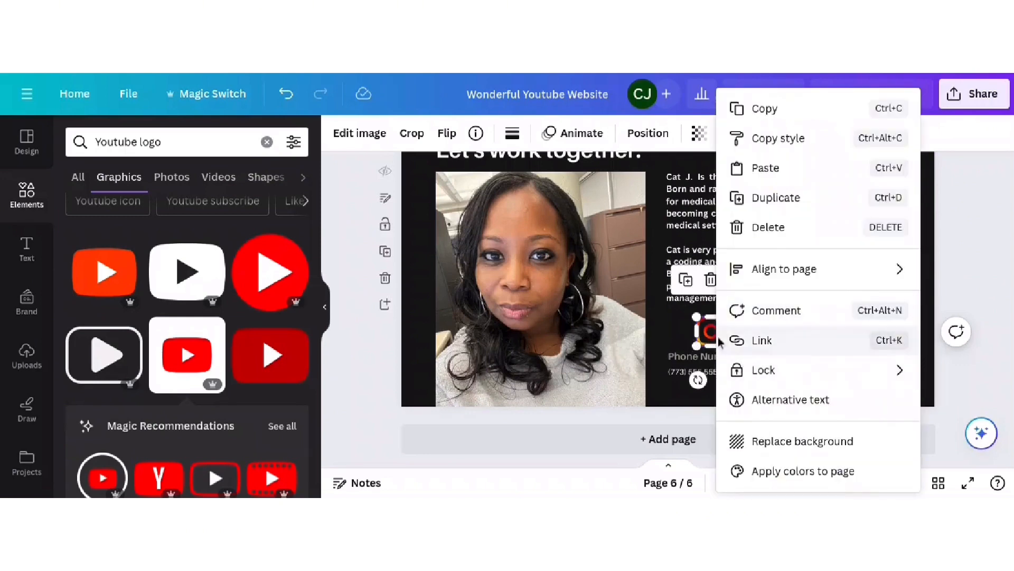
click(773, 342)
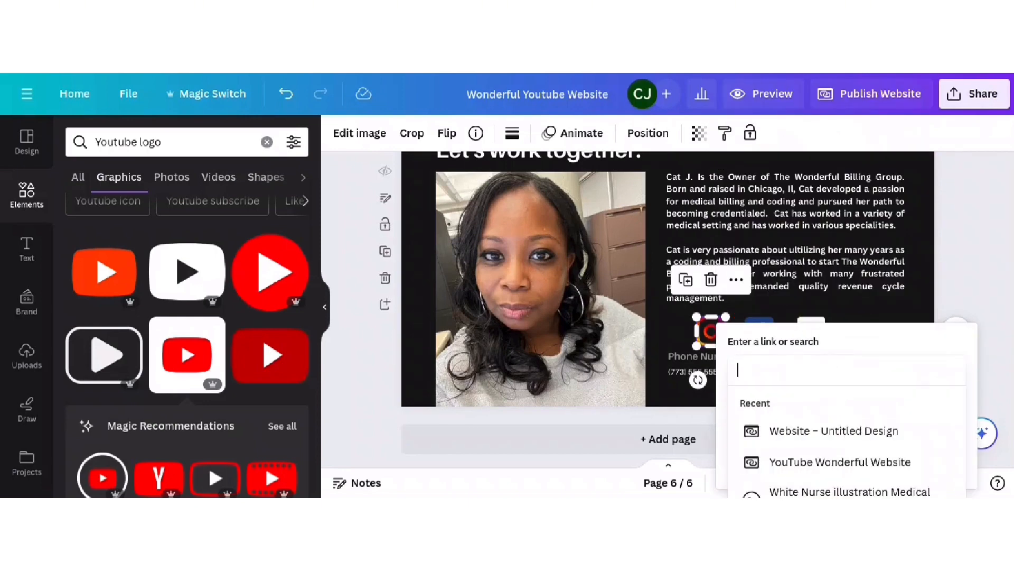
text(in)
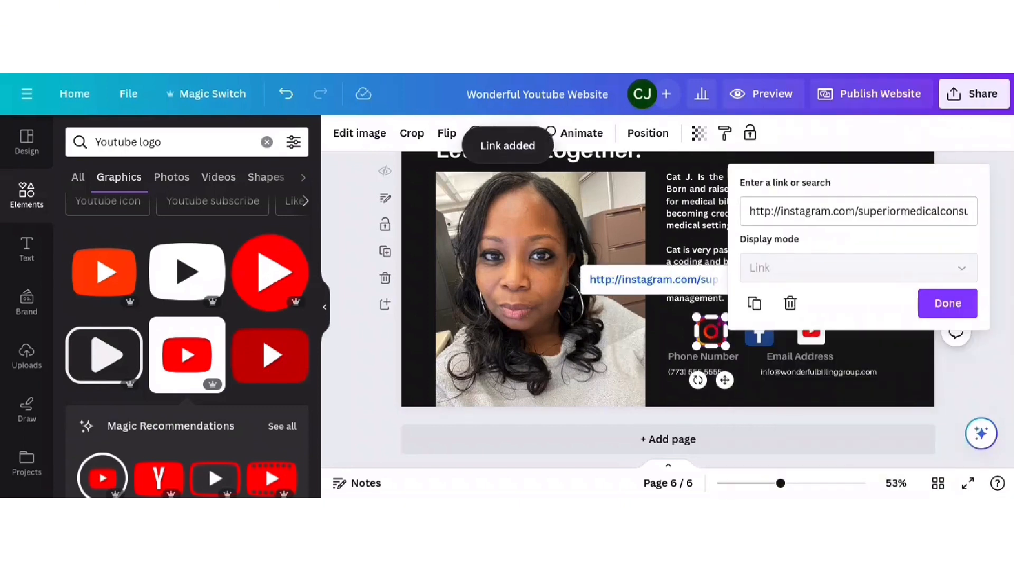
click(1000, 263)
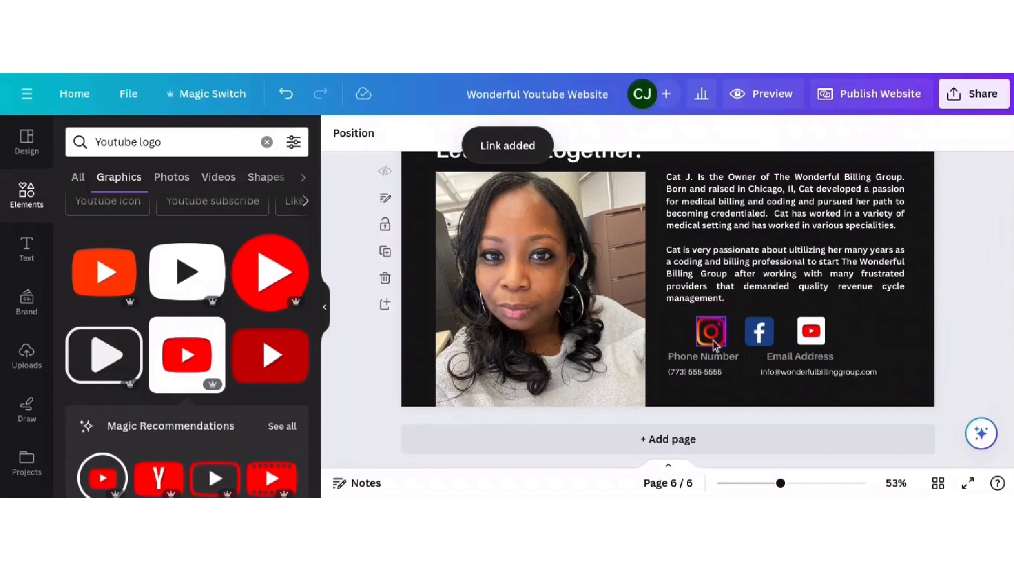
- Link the Facebook icon to the business's Facebook page using Ctrl+K
click(761, 331)
key(ctrl+k)
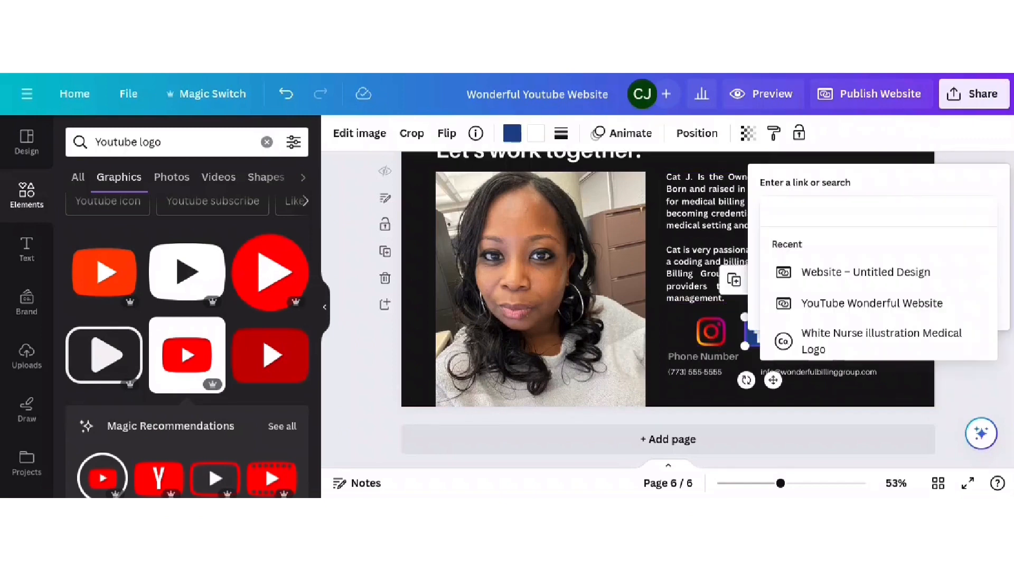
text(faccbook.com/)
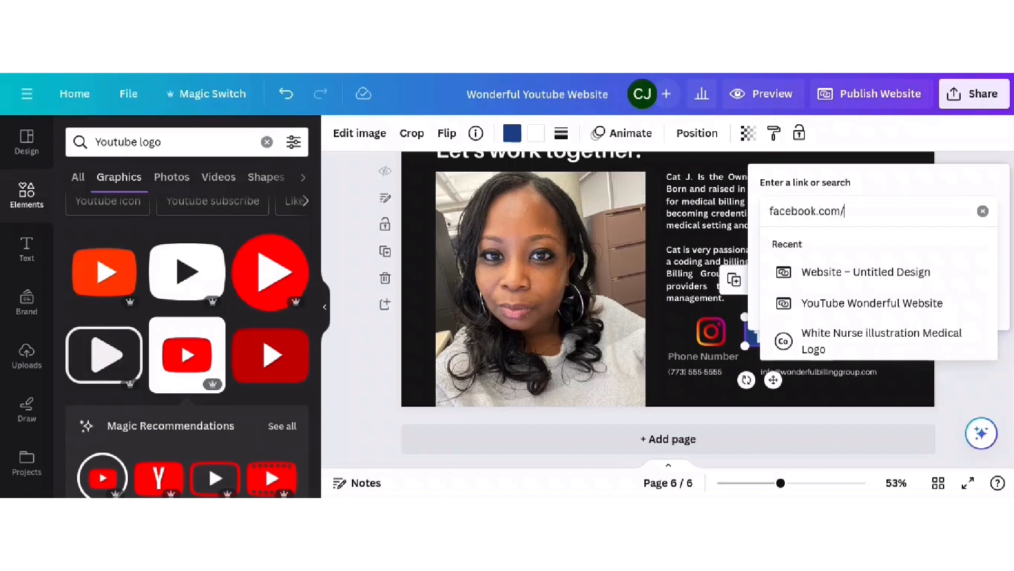
key(Return)
- Bring up the YouTube icon's options, then follow the Instagram icon's link to test it
click(817, 328)
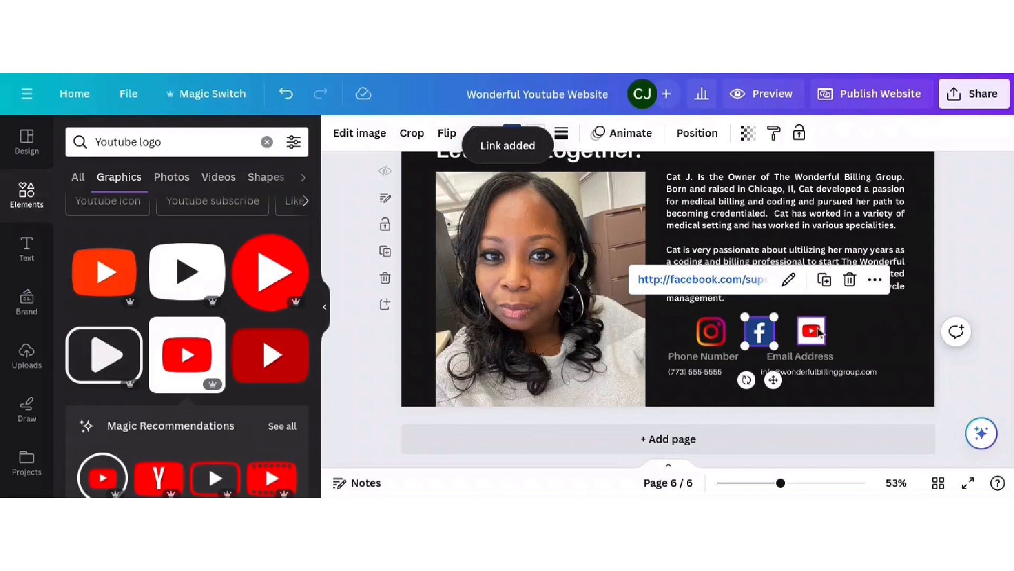
right_click(816, 328)
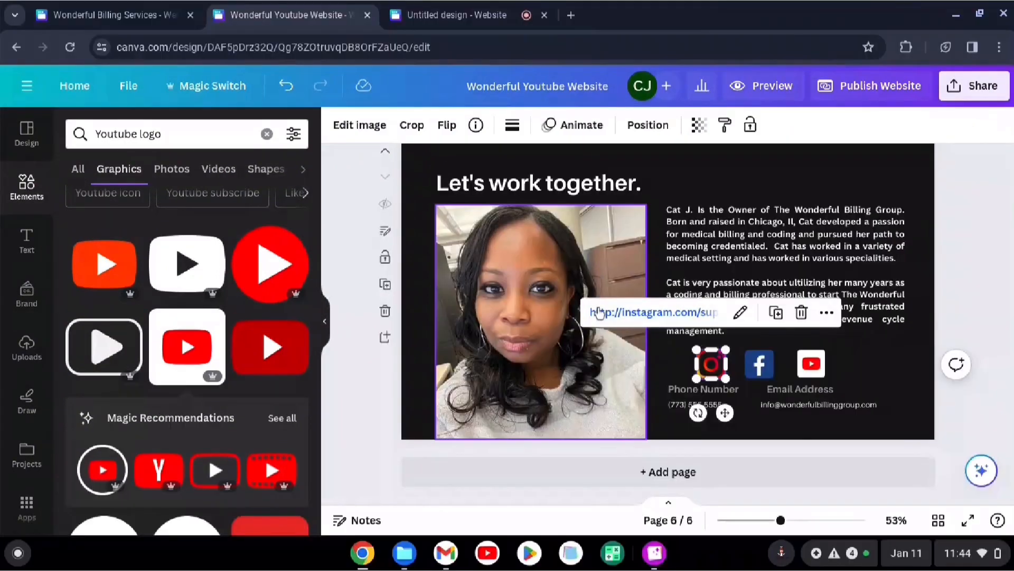
click(951, 253)
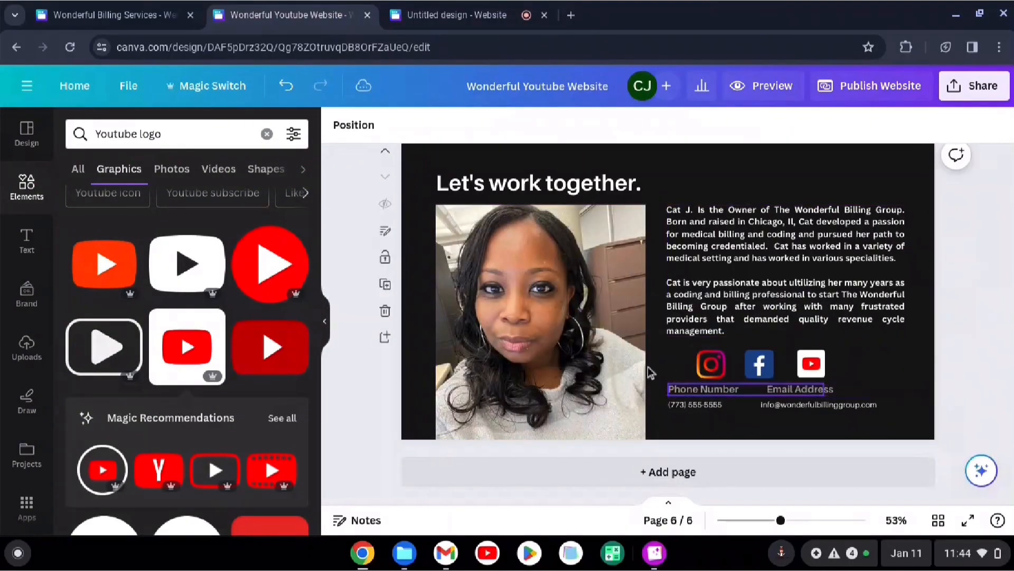
click(702, 375)
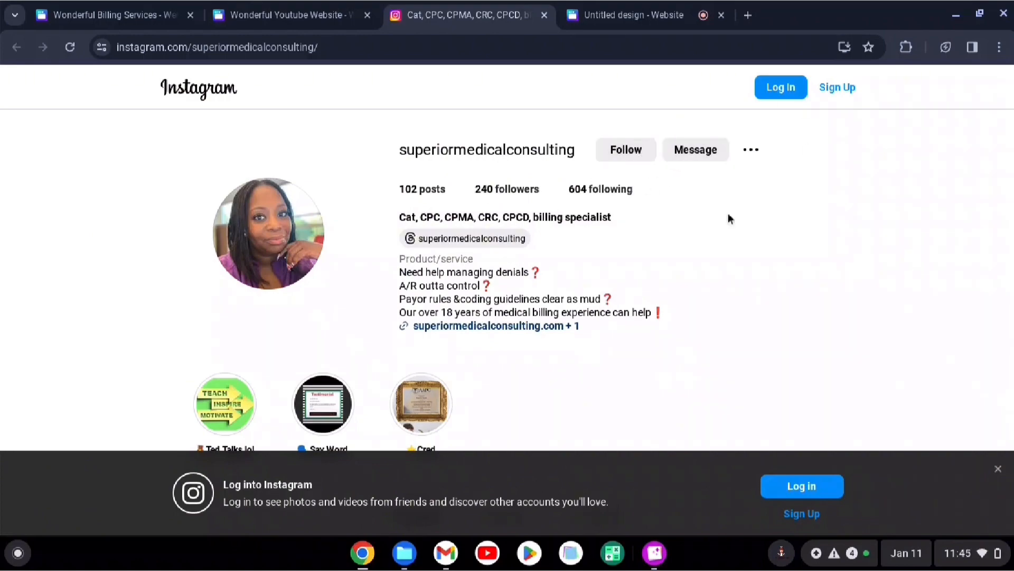
- Scroll through the Instagram profile's bio and posts grid to confirm the link works
scroll(696, 227, down, 6)
scroll(695, 226, down, 9)
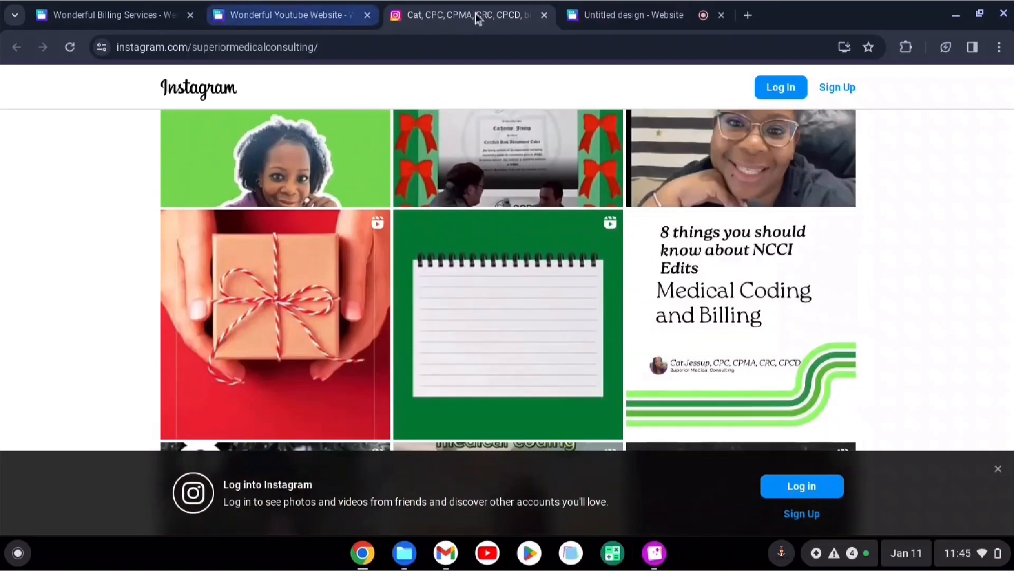
scroll(666, 256, up, 7)
scroll(665, 256, up, 4)
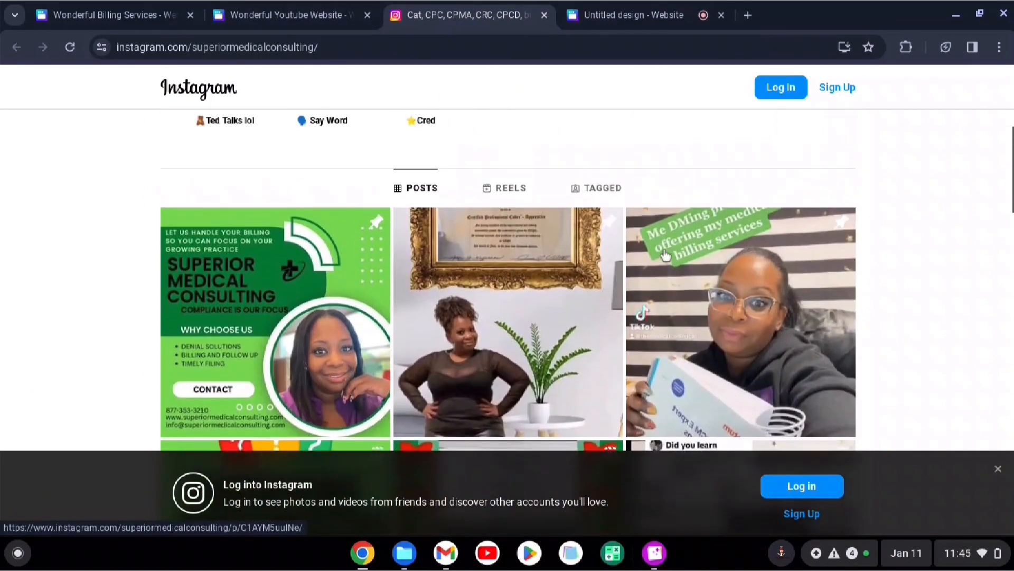
scroll(665, 256, up, 4)
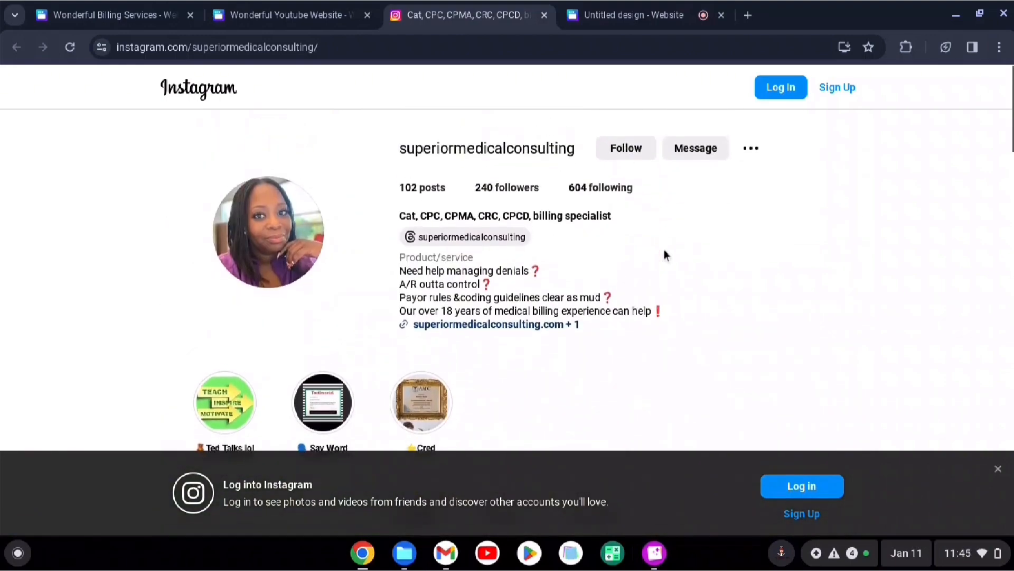
scroll(665, 256, down, 3)
scroll(665, 257, down, 5)
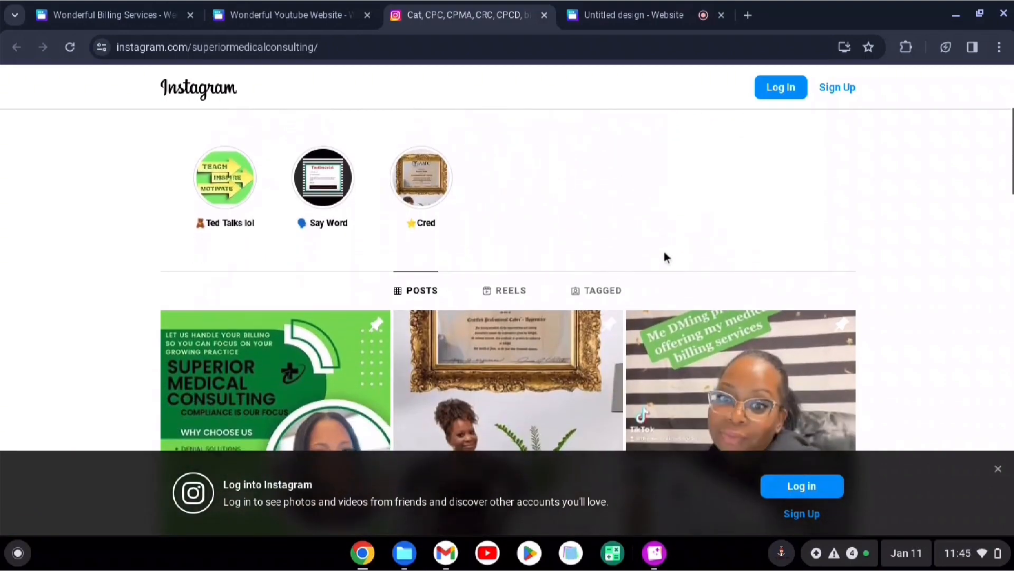
scroll(665, 257, down, 5)
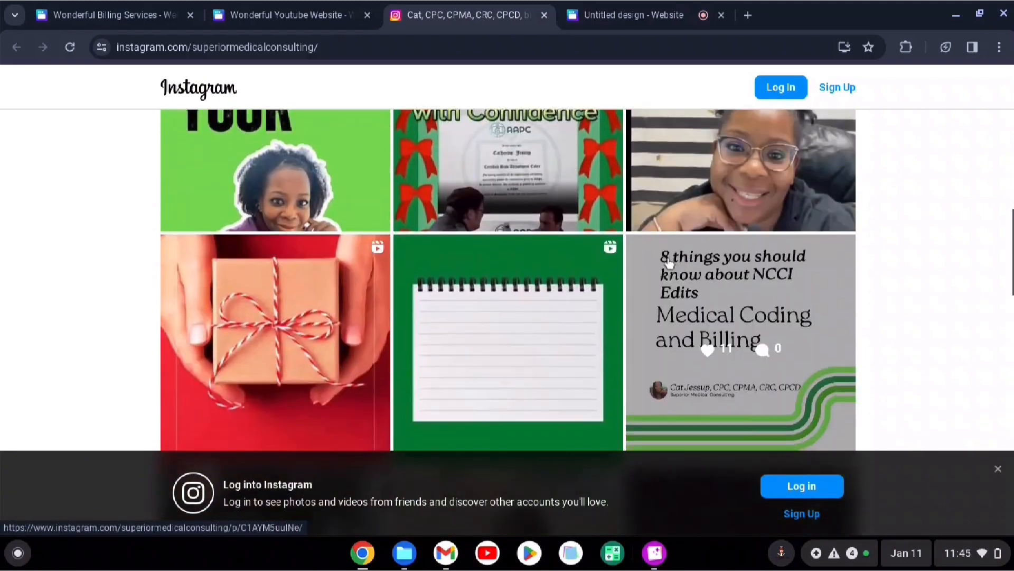
scroll(668, 263, down, 5)
scroll(725, 263, down, 3)
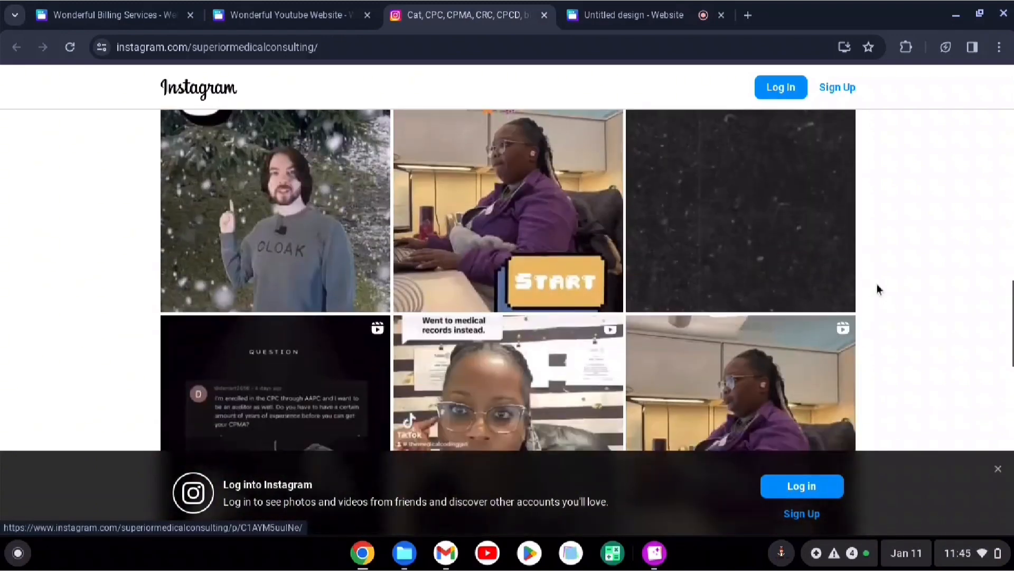
scroll(877, 288, up, 8)
scroll(879, 289, up, 12)
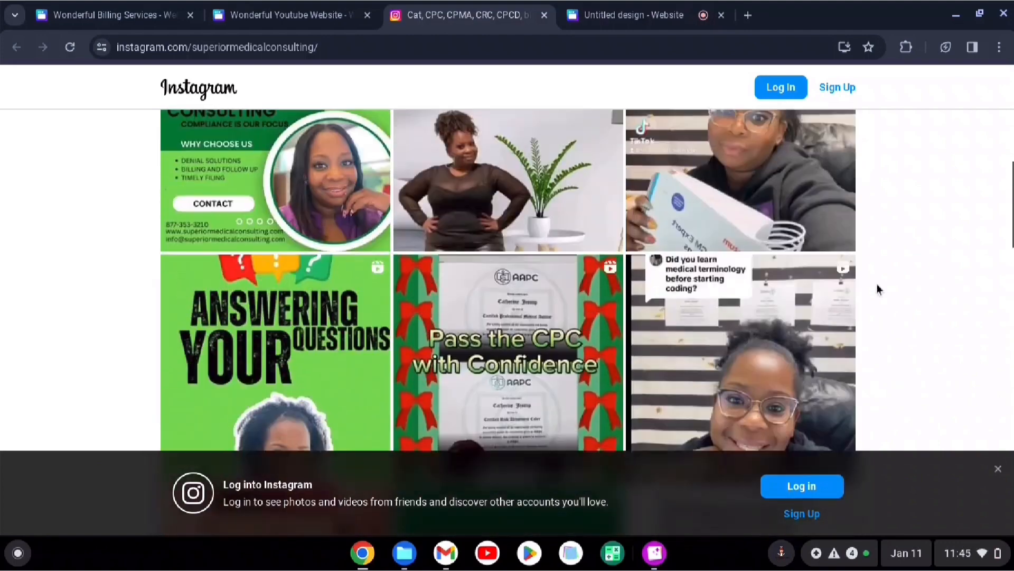
scroll(885, 292, up, 1)
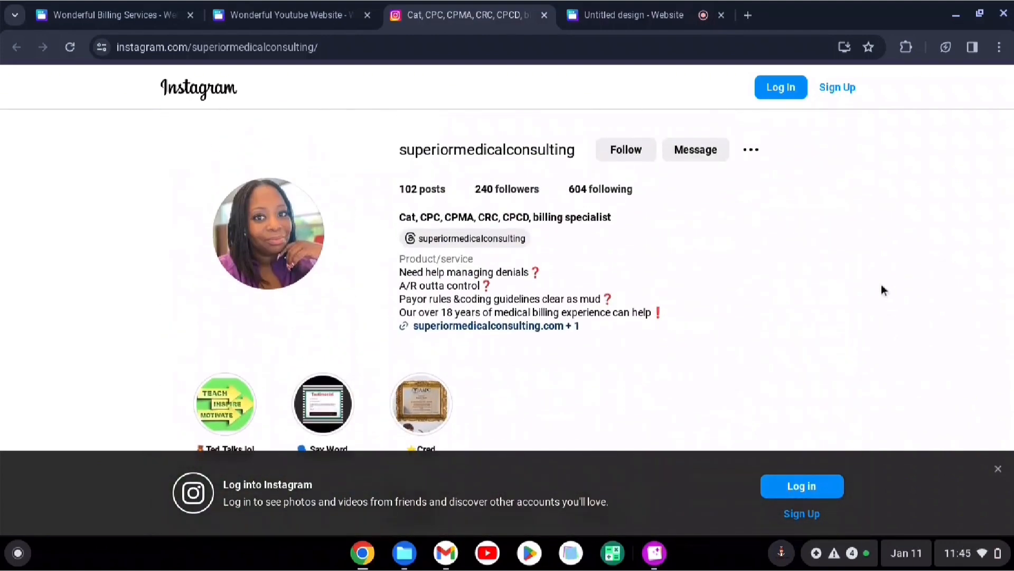
scroll(881, 285, down, 3)
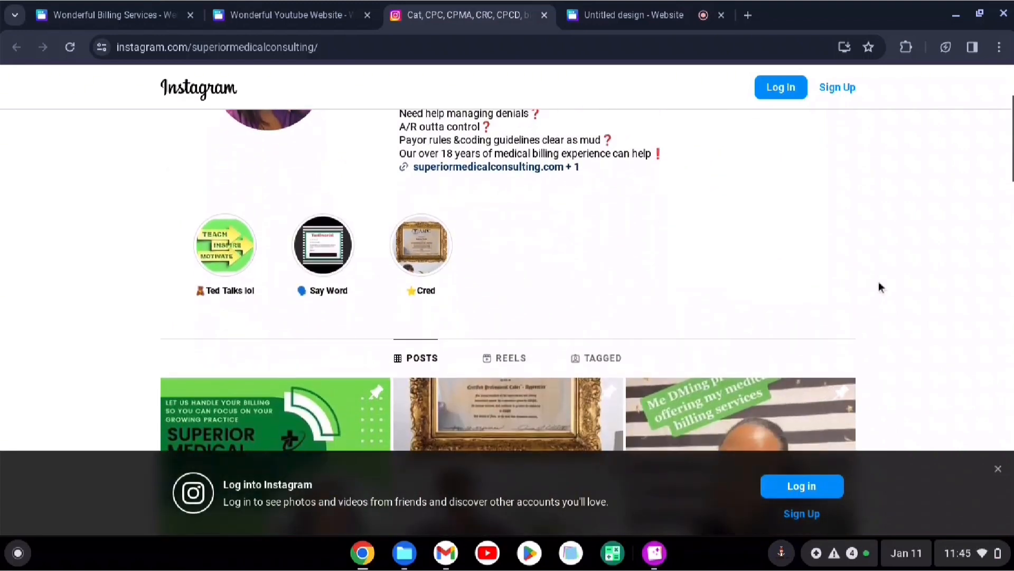
scroll(879, 286, down, 1)
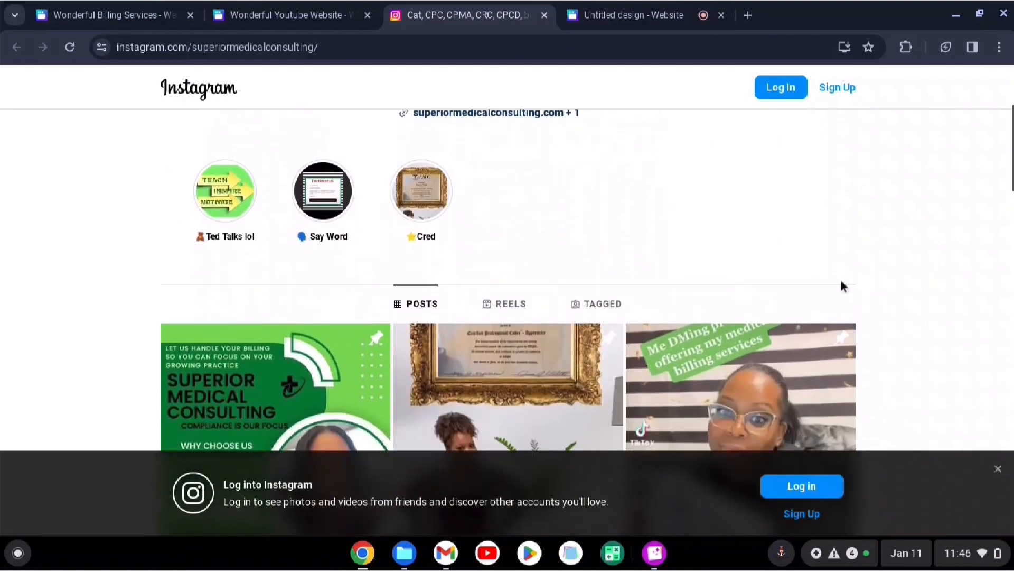
scroll(841, 281, down, 1)
scroll(534, 161, down, 3)
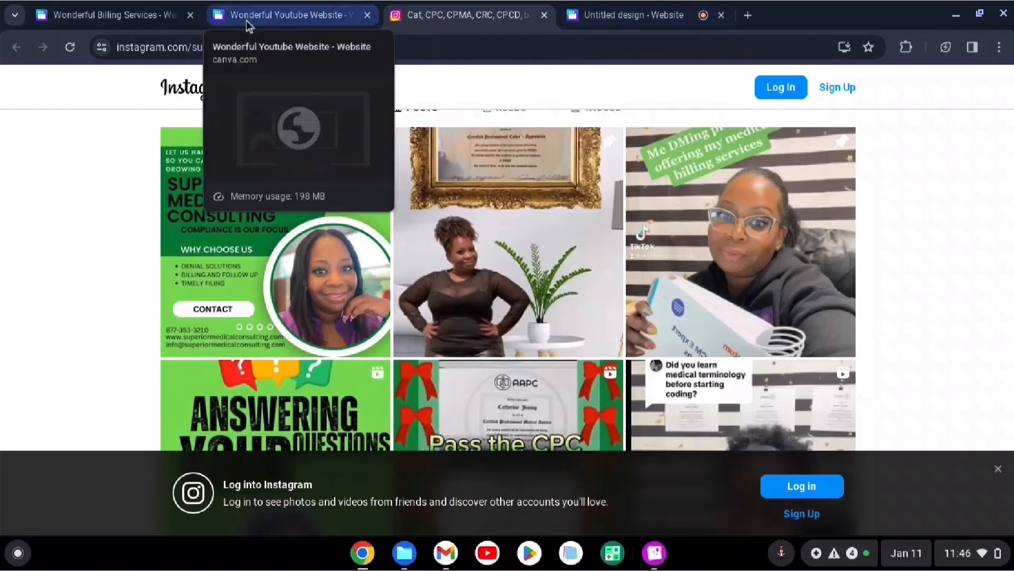
- Preview the site in desktop layout, scrolling from services to client testimonials, then close the preview
click(296, 15)
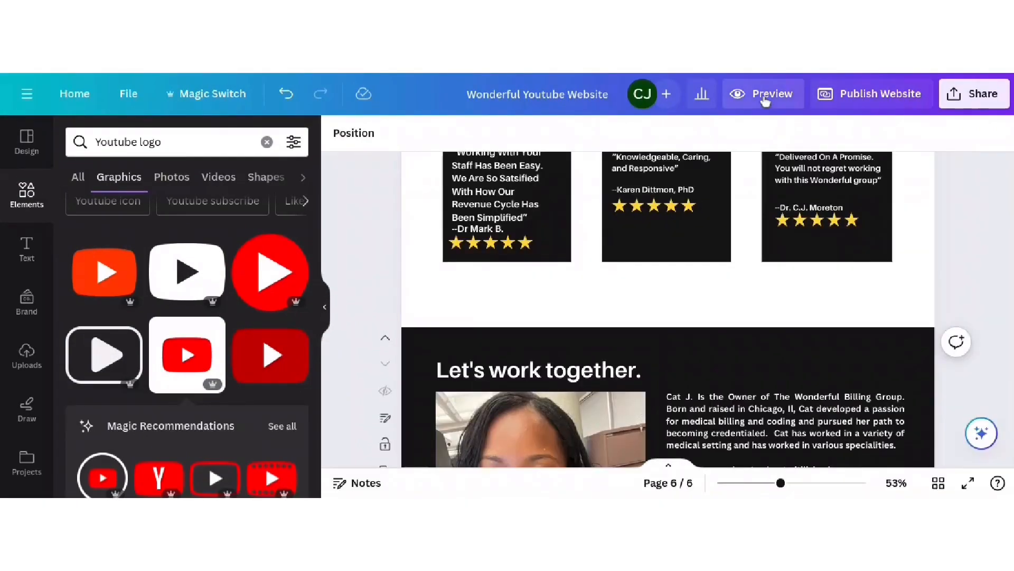
click(751, 105)
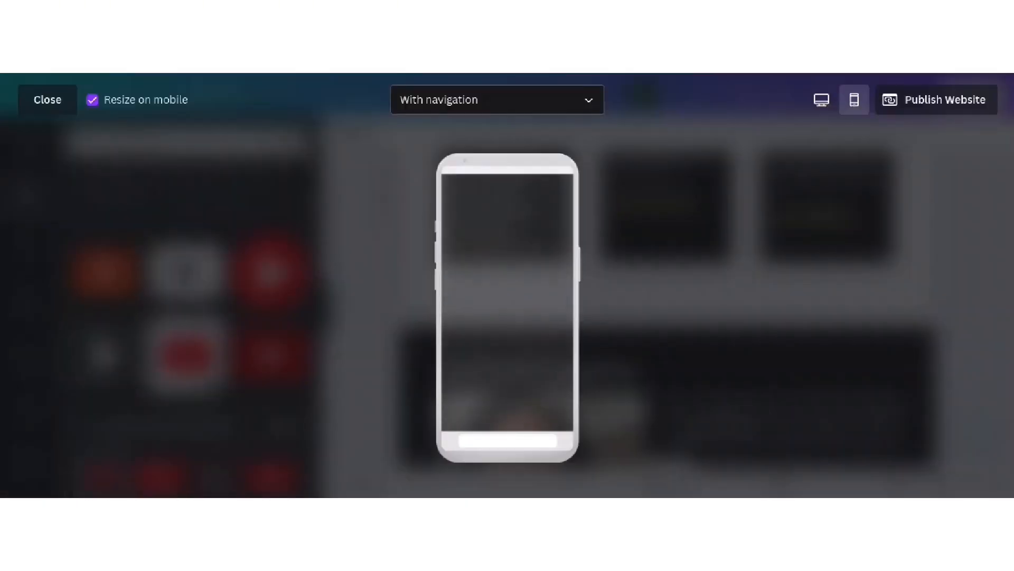
click(825, 110)
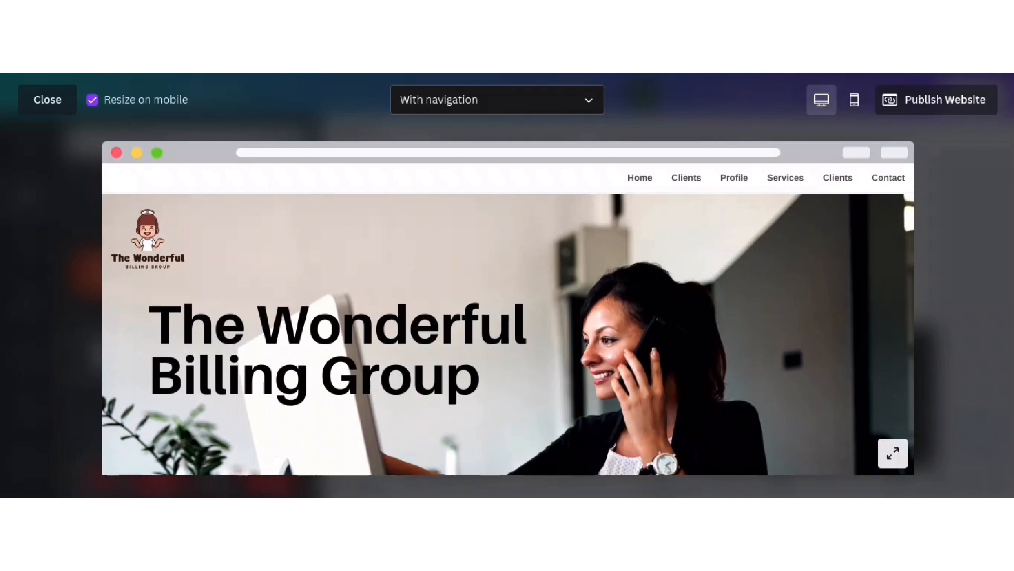
scroll(788, 258, down, 8)
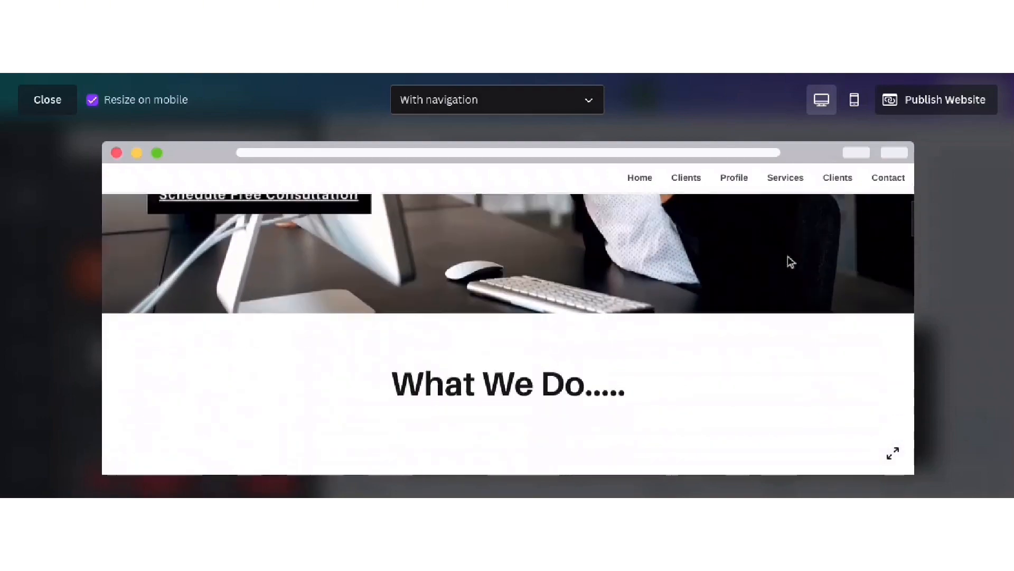
scroll(787, 257, up, 10)
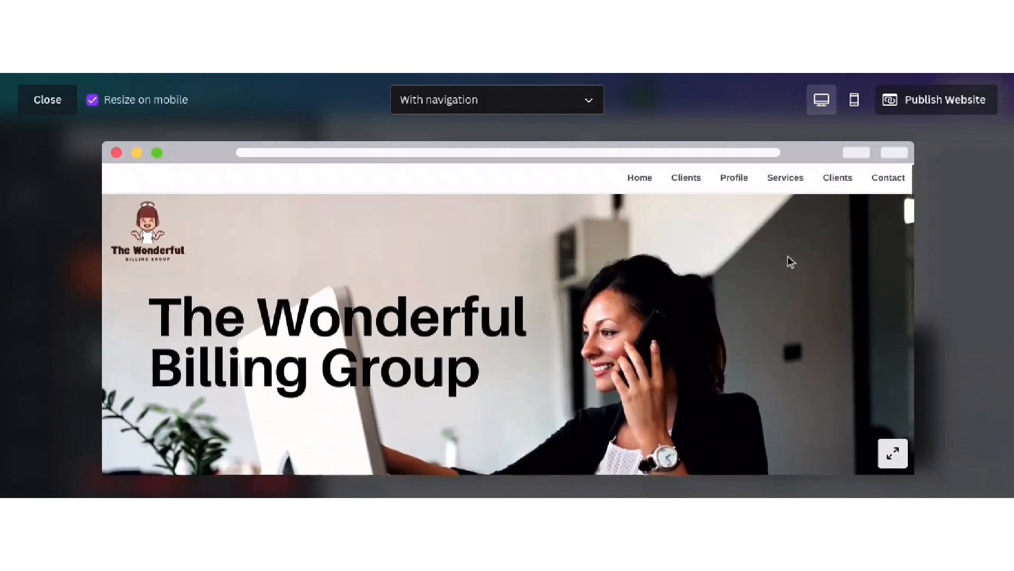
scroll(790, 261, down, 6)
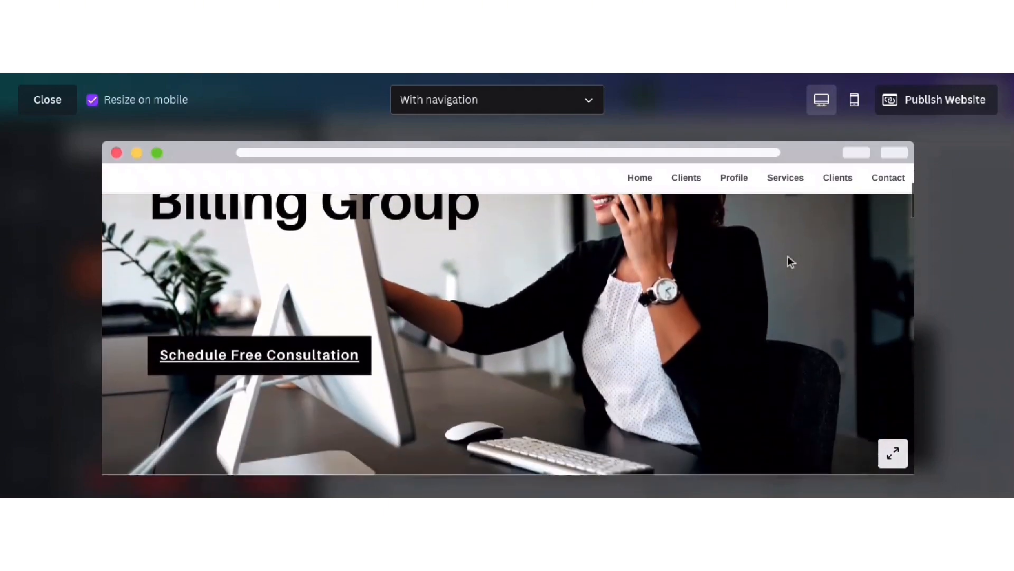
scroll(788, 261, down, 8)
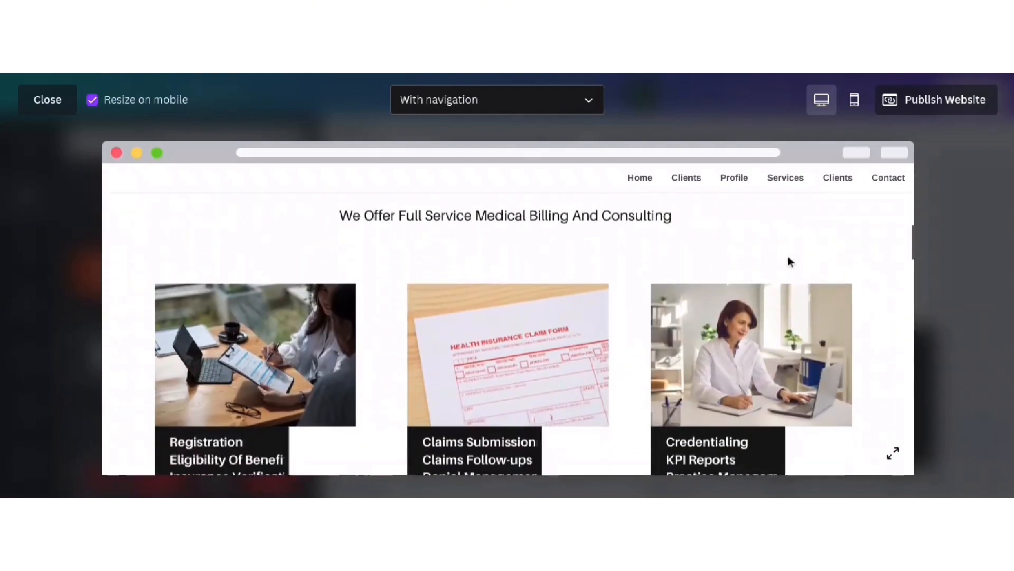
scroll(788, 261, down, 8)
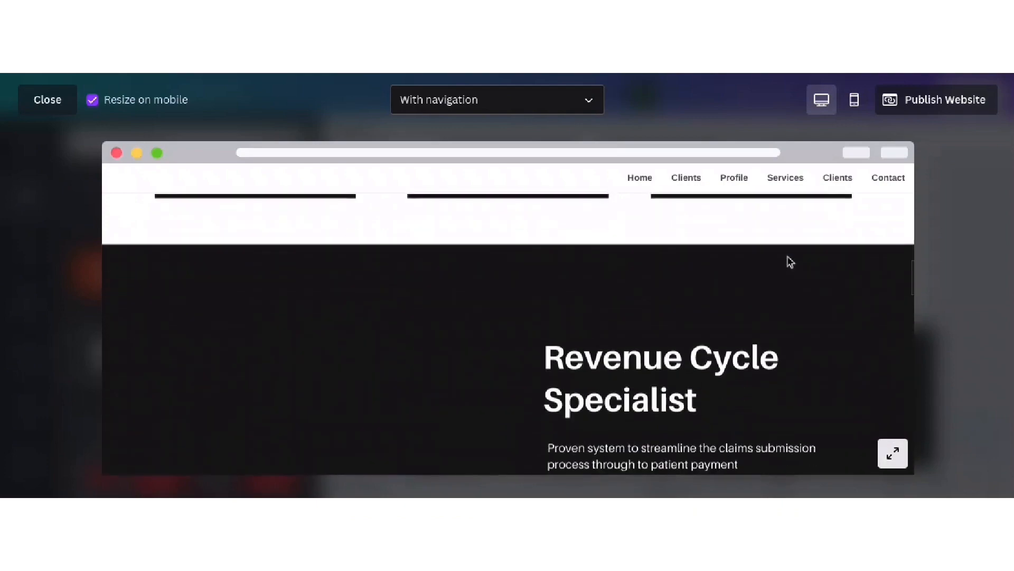
scroll(789, 261, down, 8)
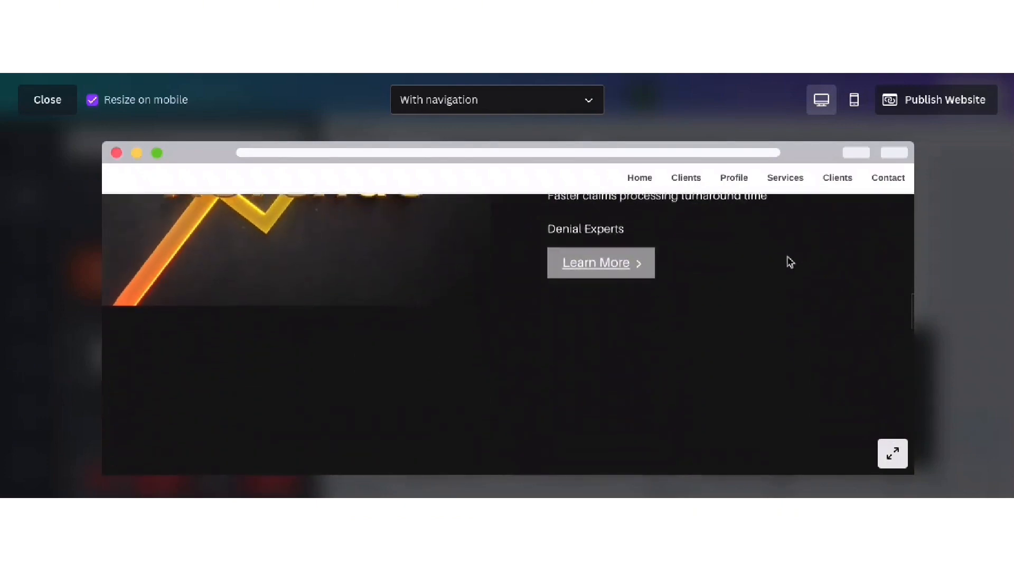
scroll(790, 261, down, 8)
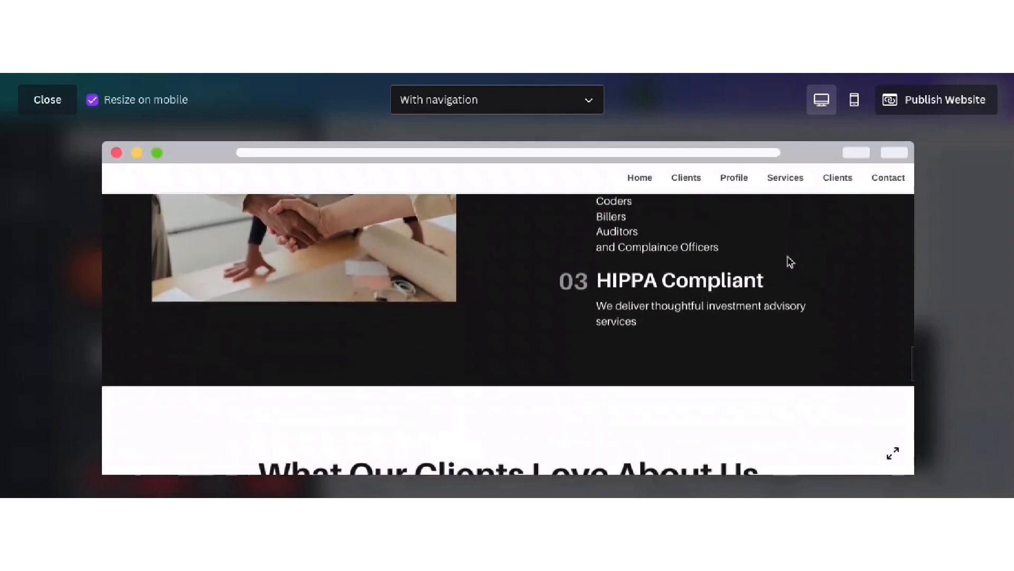
scroll(789, 262, down, 10)
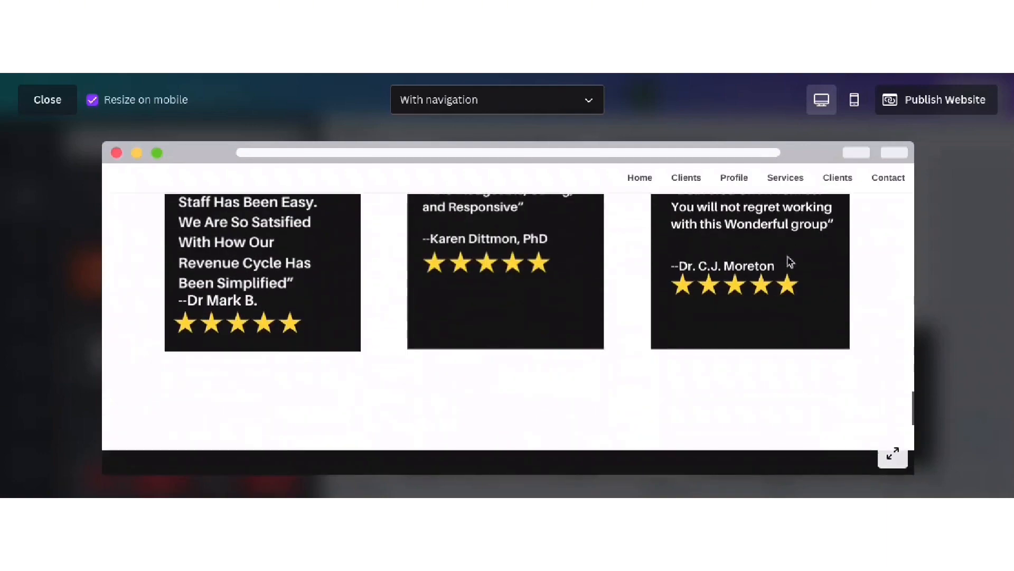
click(30, 101)
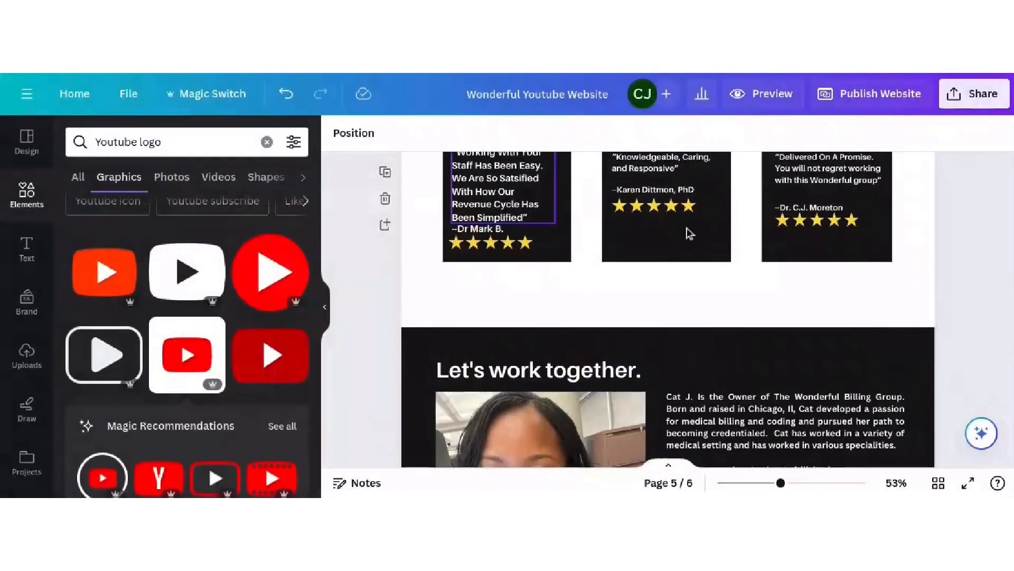
scroll(623, 340, up, 3)
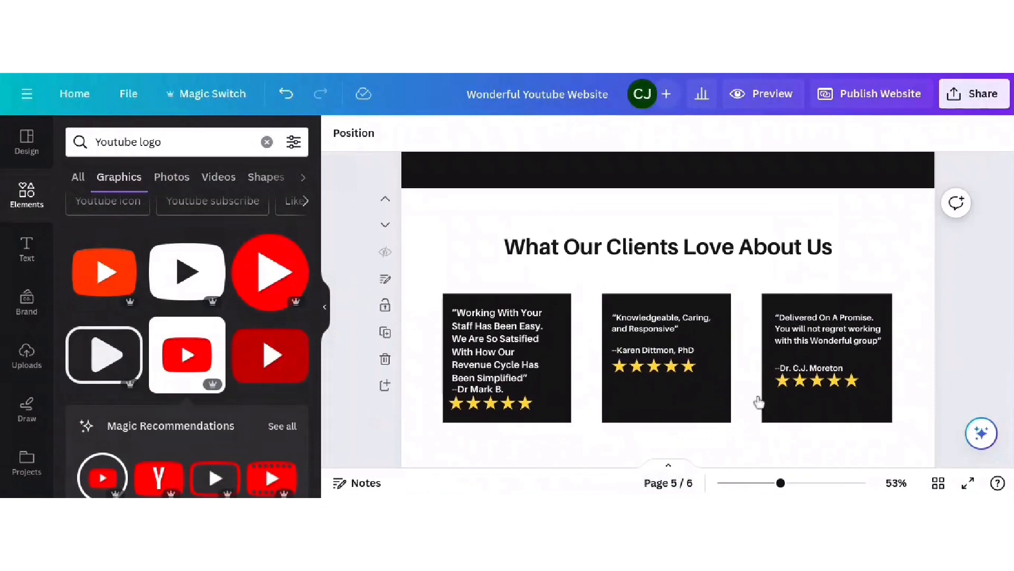
- Show the six page thumbnails, preview the site again, then bring up the Home page's options
click(669, 469)
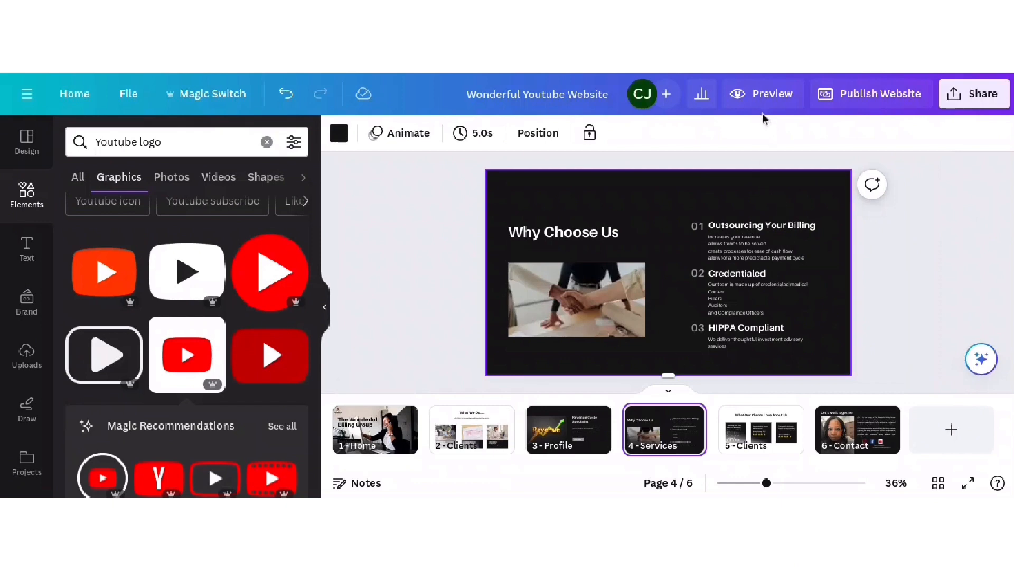
click(765, 94)
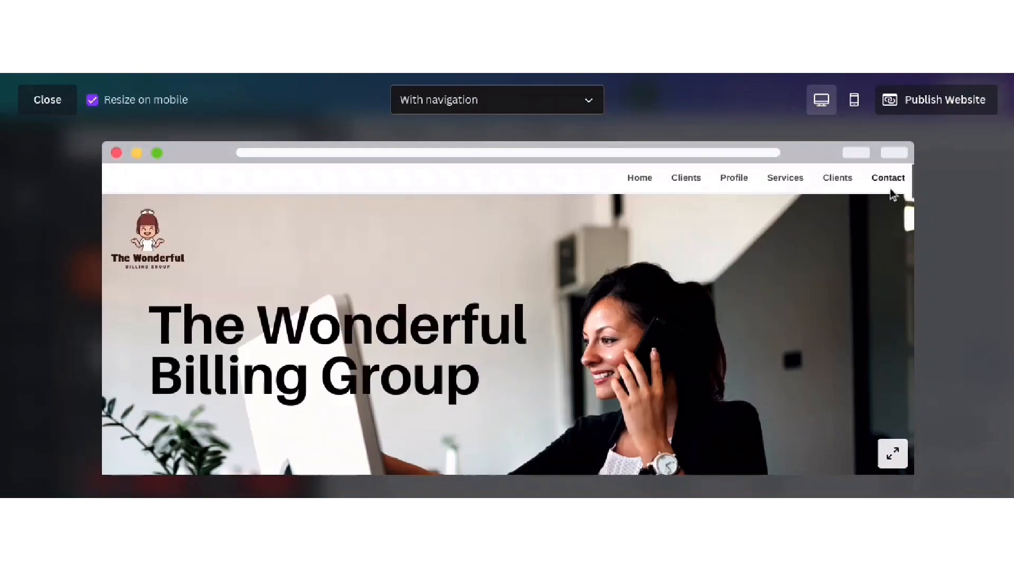
click(37, 102)
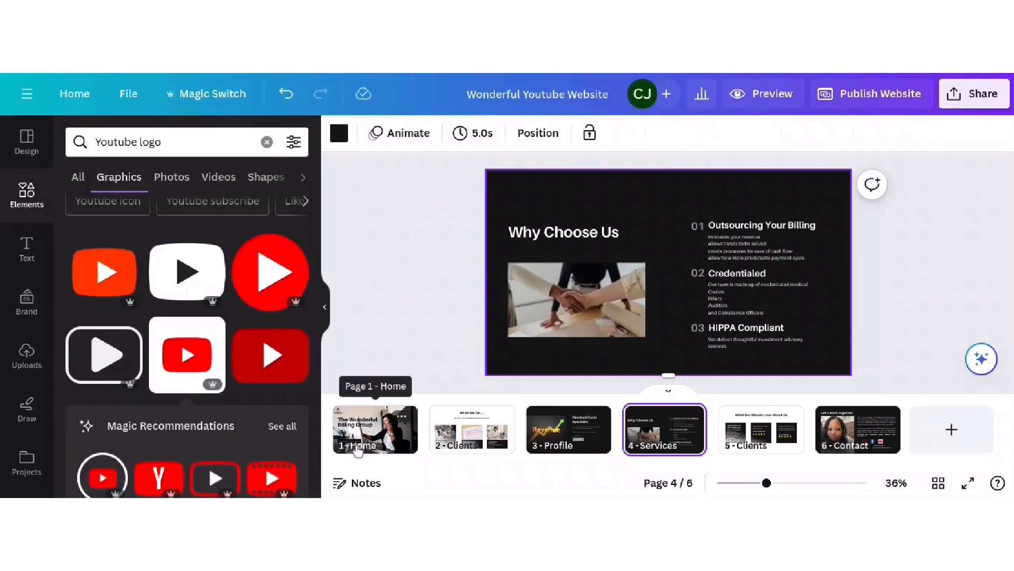
click(403, 417)
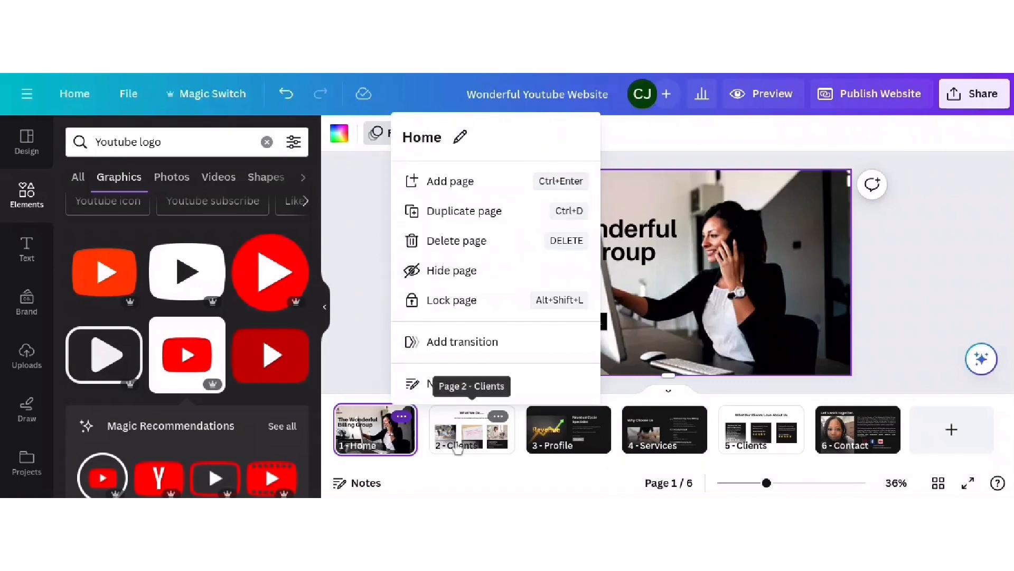
- Rename page 2 from Clients to Services
click(500, 418)
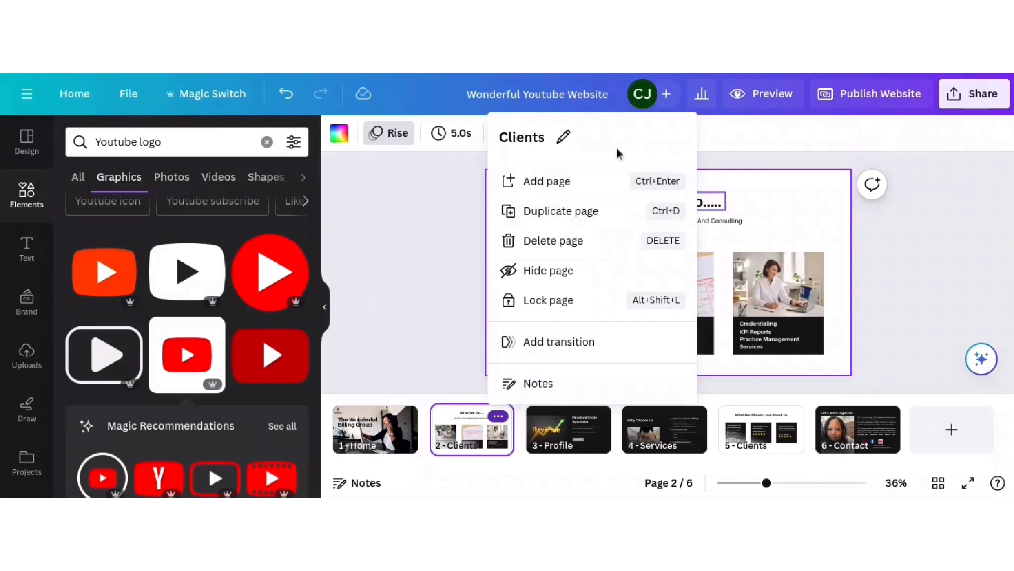
click(534, 136)
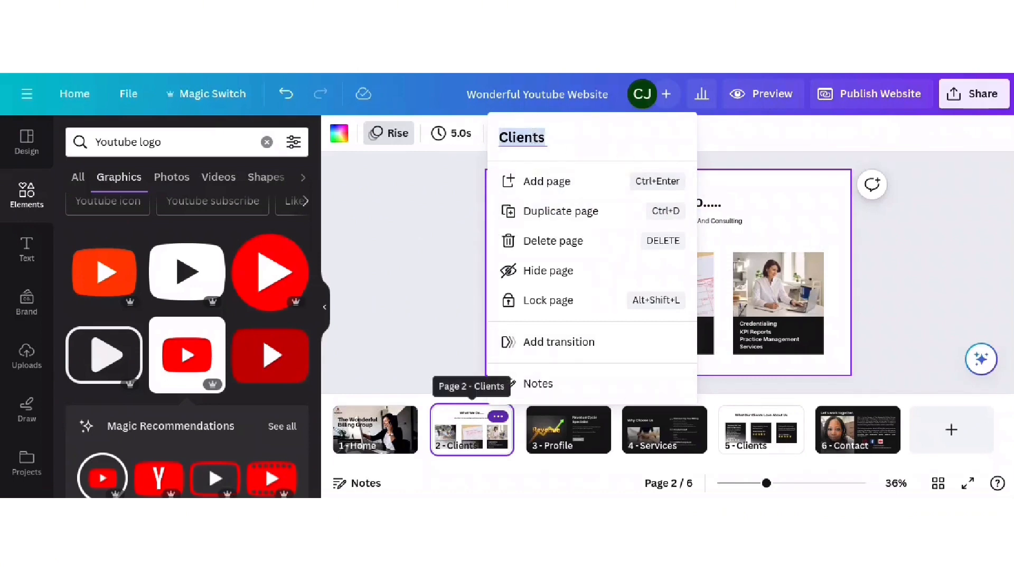
text(Serv)
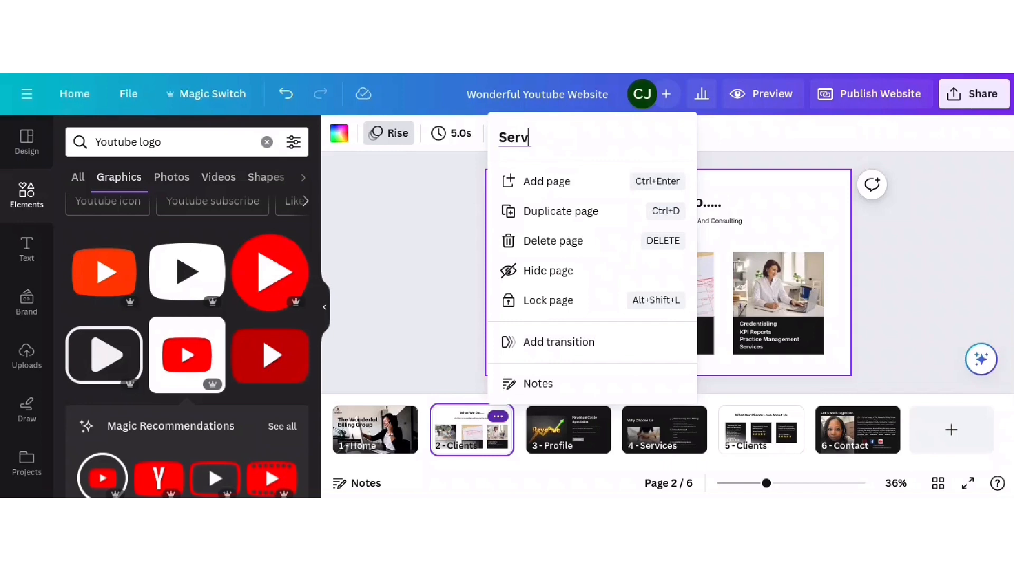
text(ices)
key(Return)
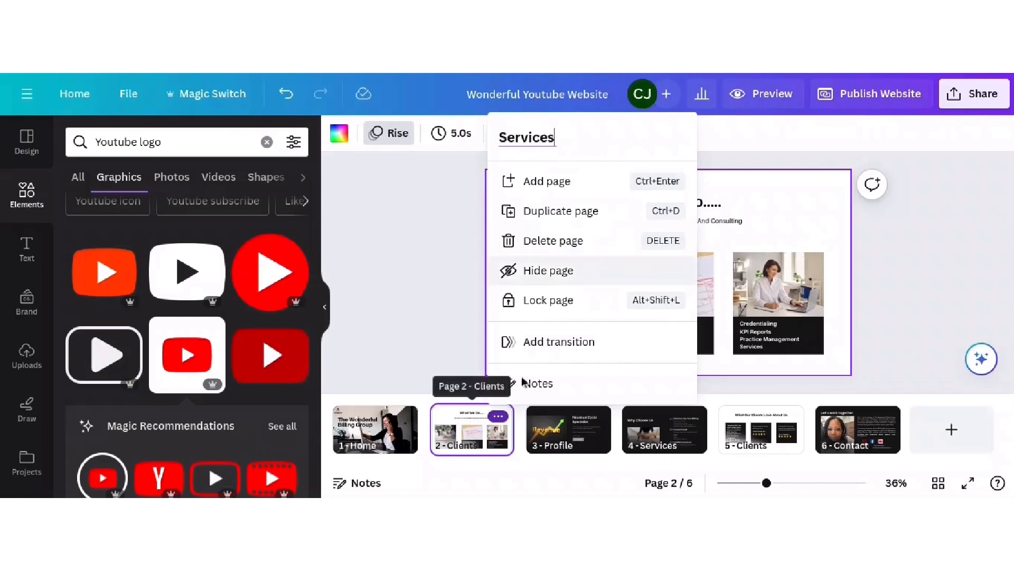
- Delete the page names of pages 3, 4 and 5 (Profile, Services, Clients)
click(562, 447)
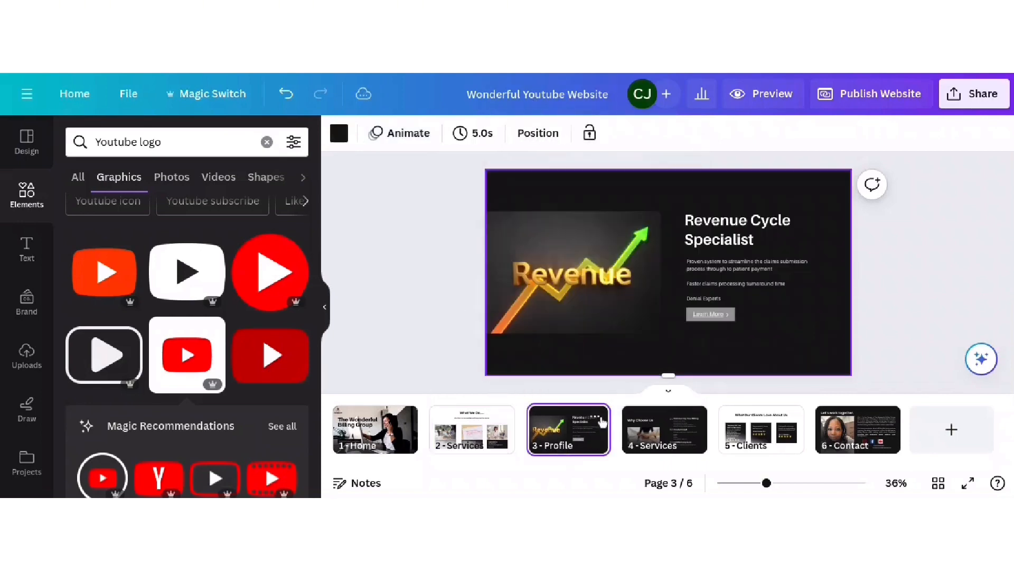
click(595, 416)
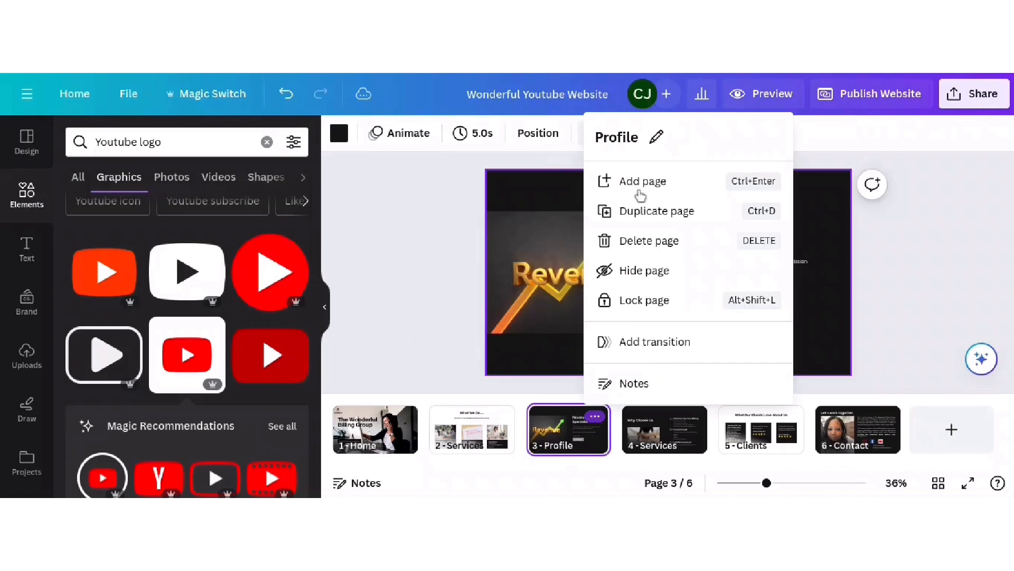
click(629, 136)
key(BackSpace)
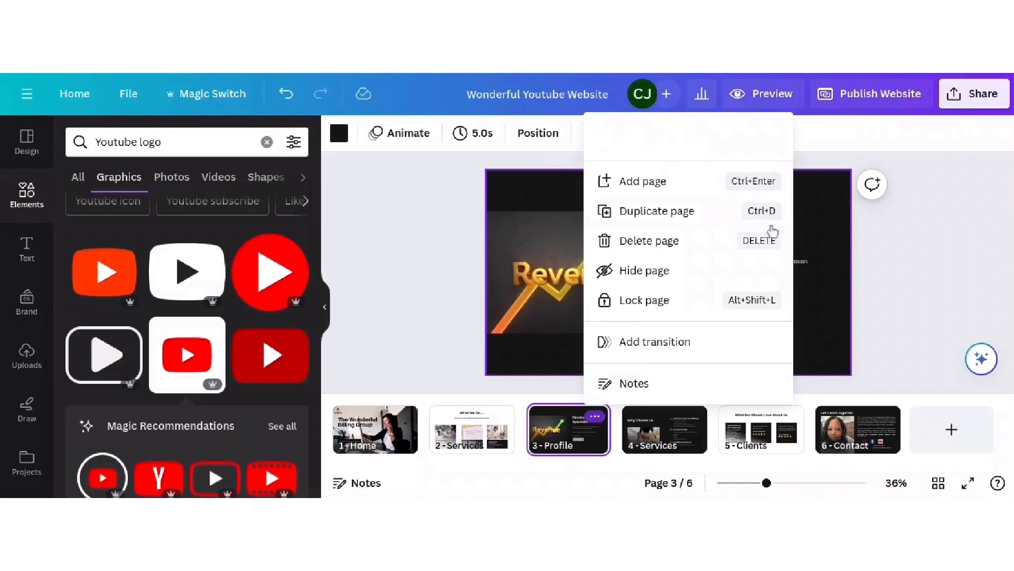
click(910, 320)
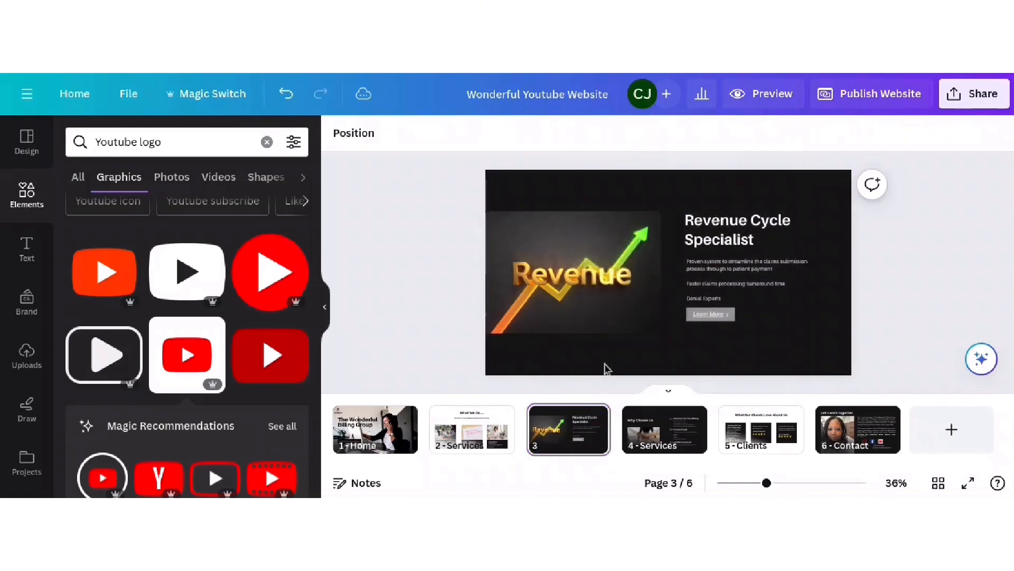
click(720, 419)
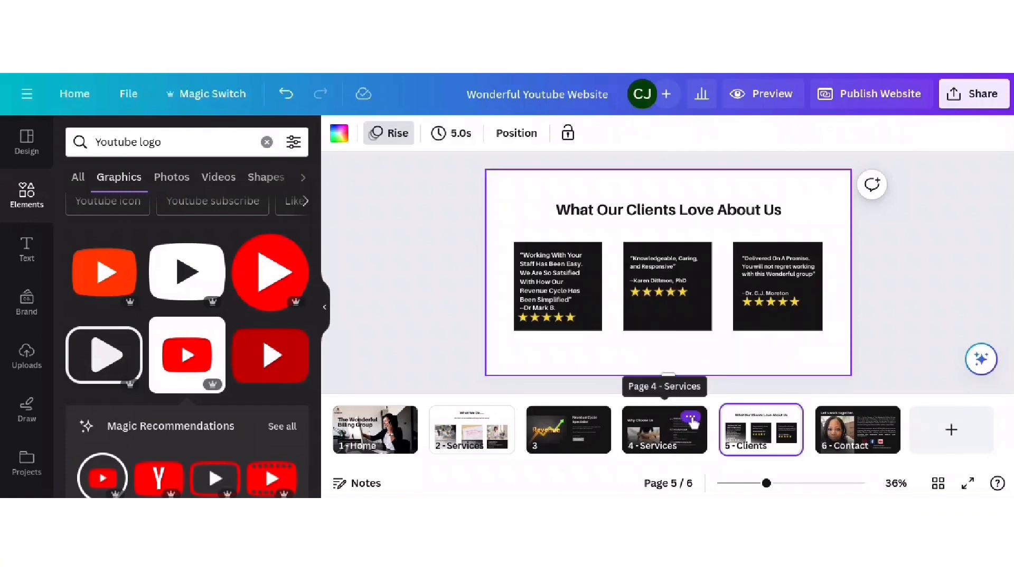
click(691, 418)
click(717, 136)
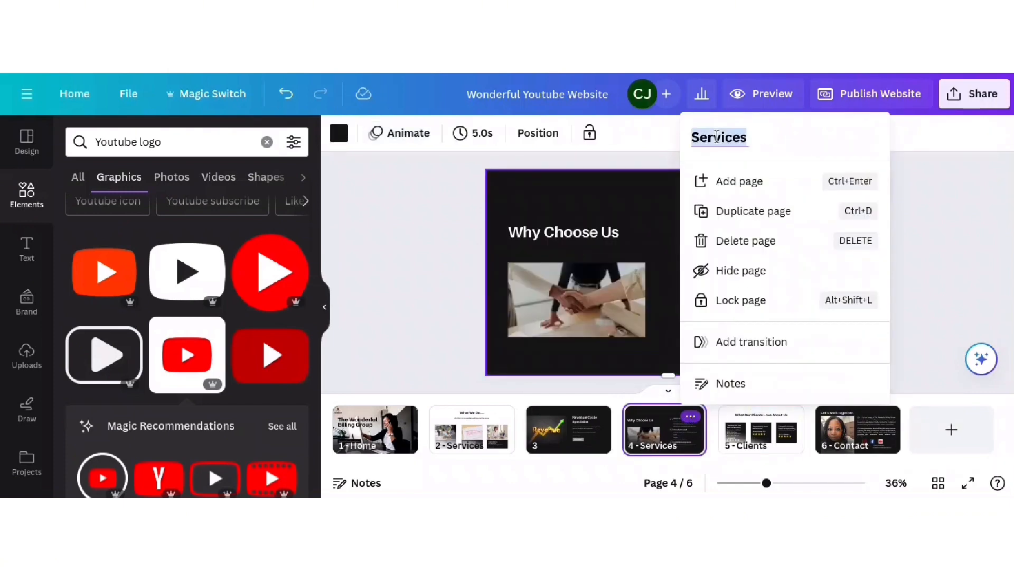
key(BackSpace)
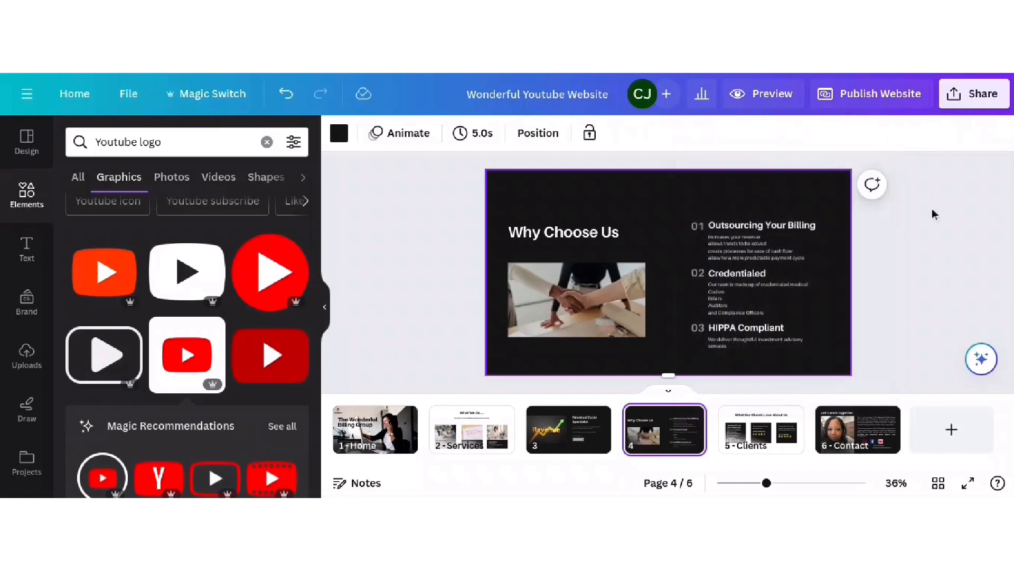
click(933, 213)
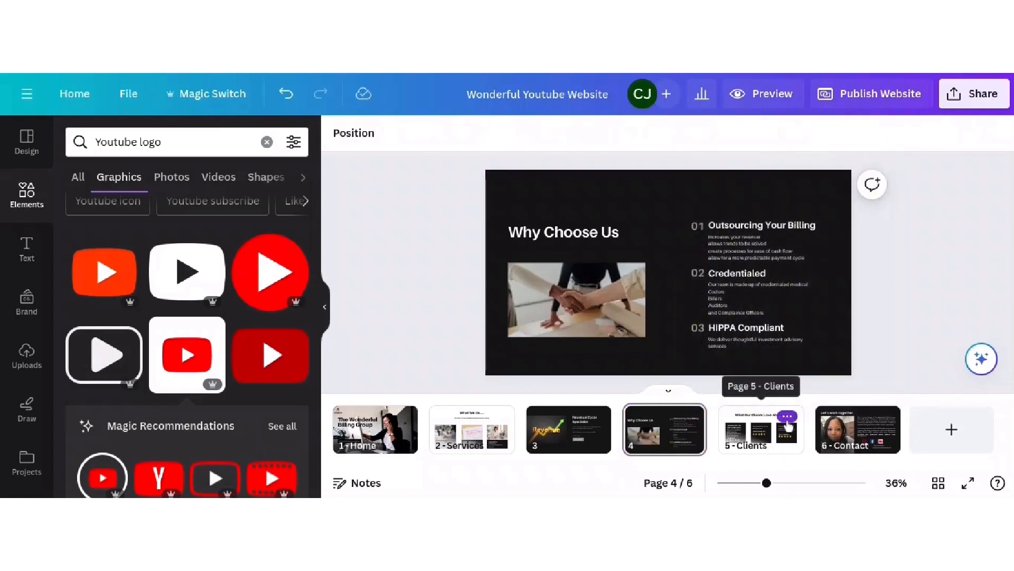
click(787, 417)
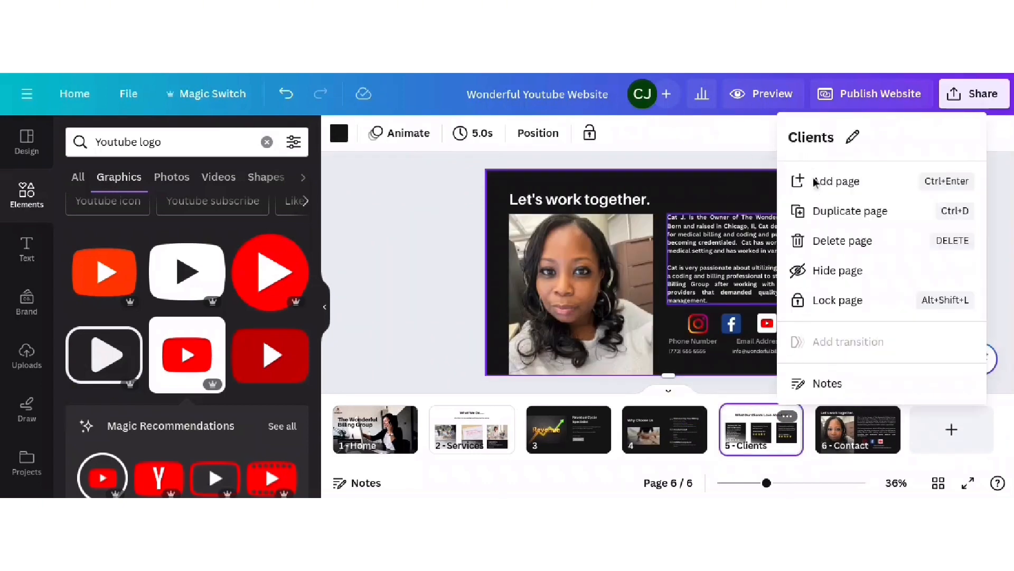
click(831, 136)
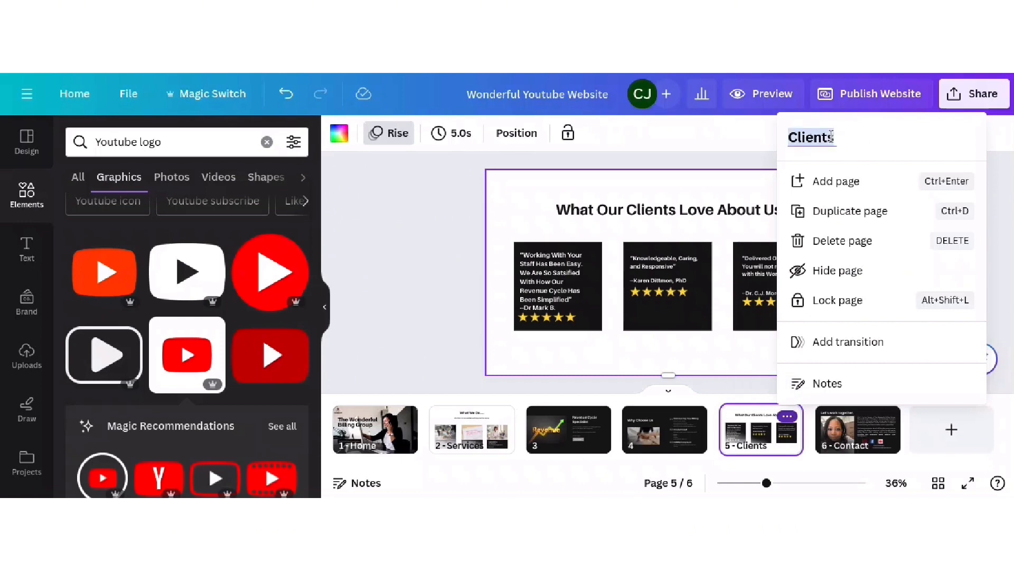
key(BackSpace)
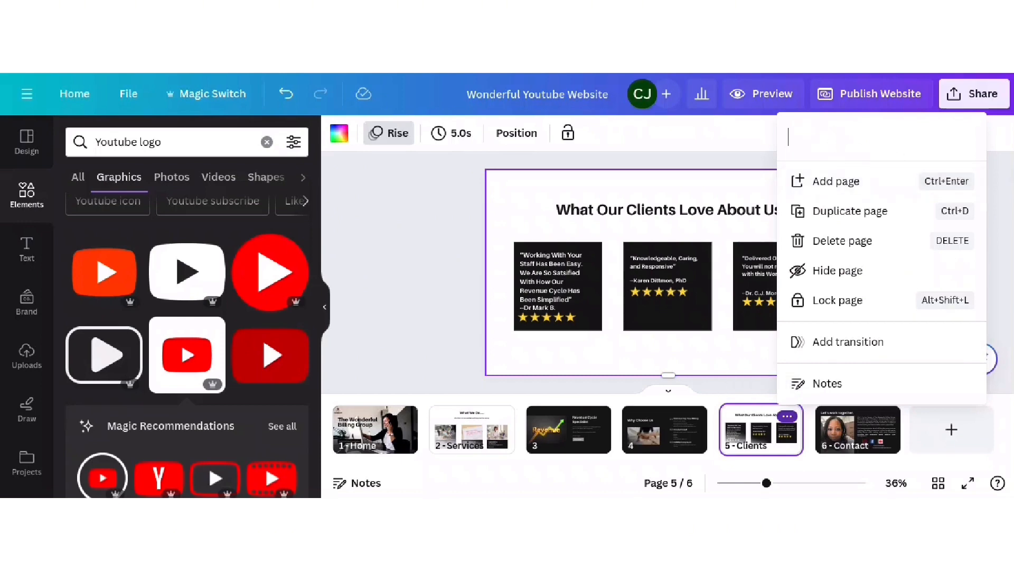
click(1011, 179)
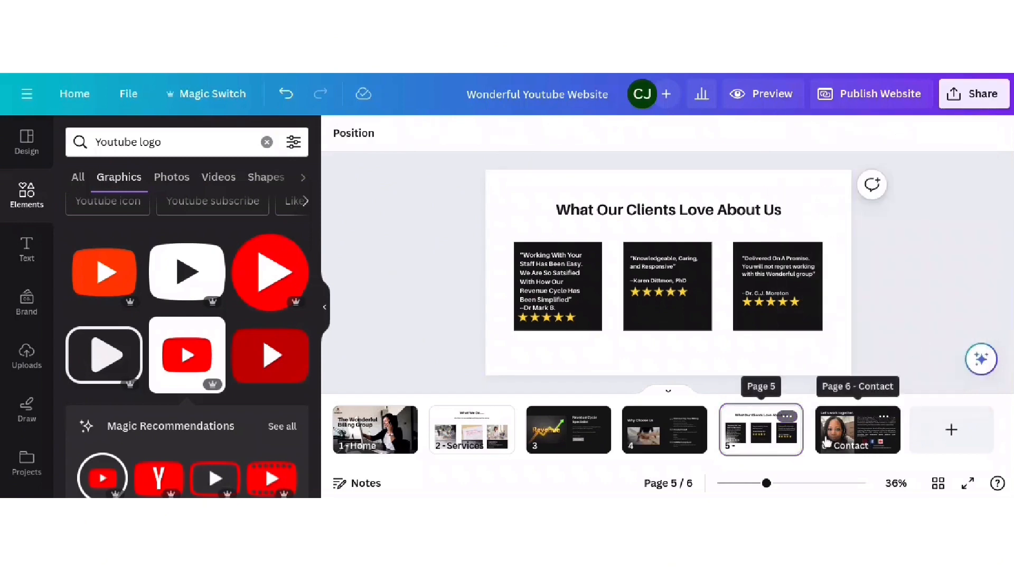
- Add a new blank page 7 after the Contact page
click(884, 417)
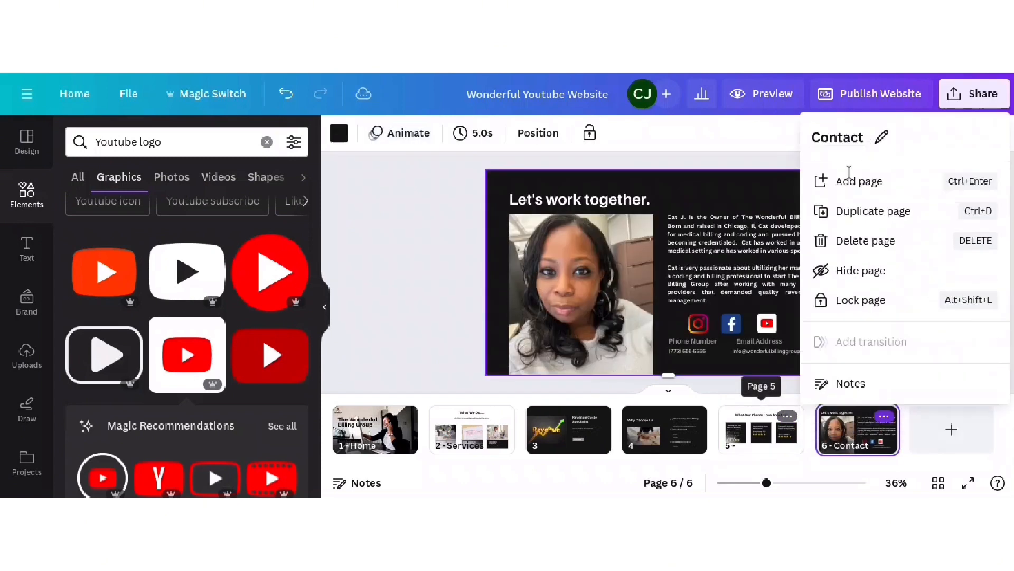
click(840, 180)
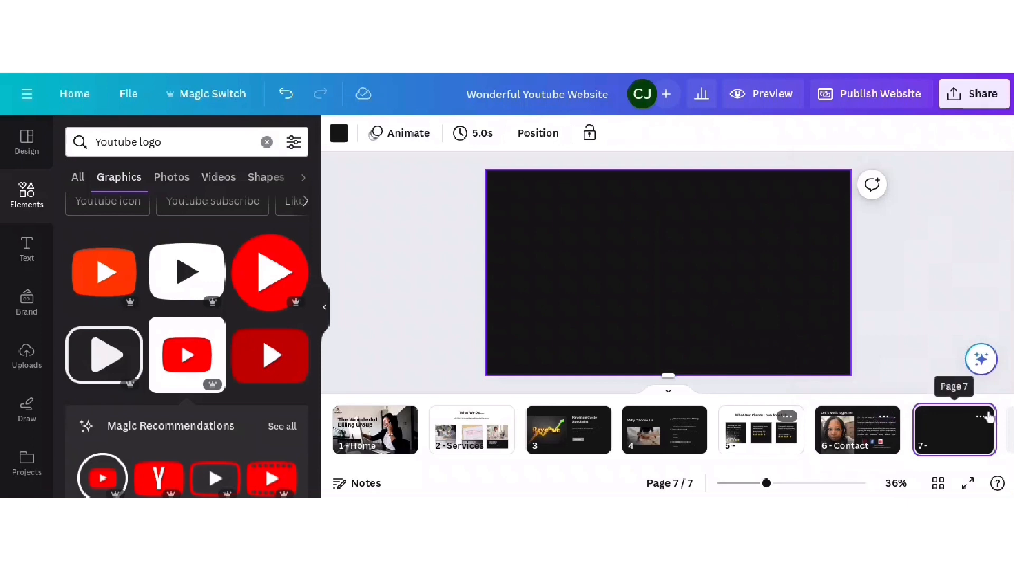
click(980, 416)
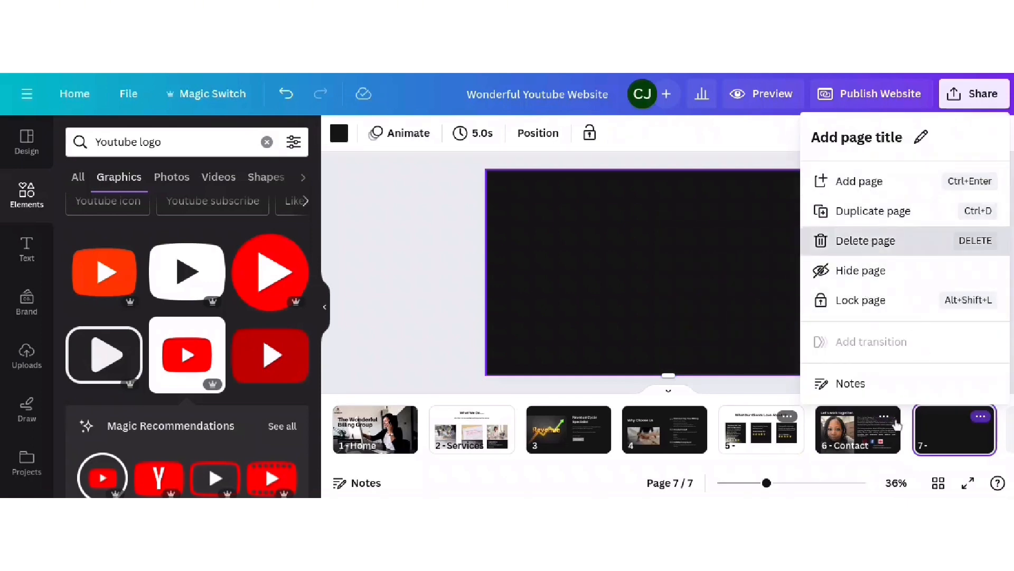
- Delete the blank page 7, retitle page 6 'Contact Us', and preview the website
click(873, 242)
click(884, 417)
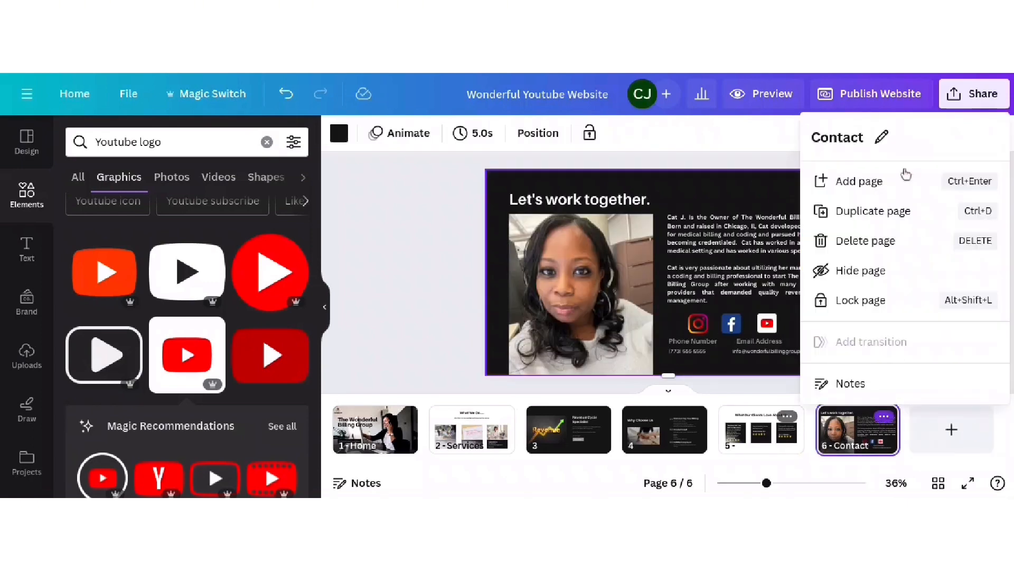
click(867, 136)
key(BackSpace)
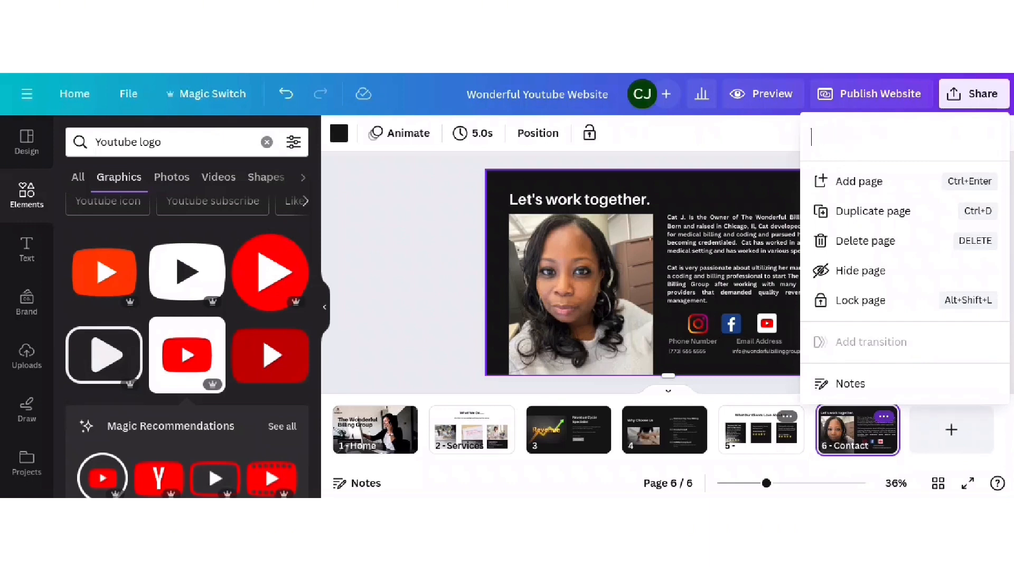
text(Contact Us)
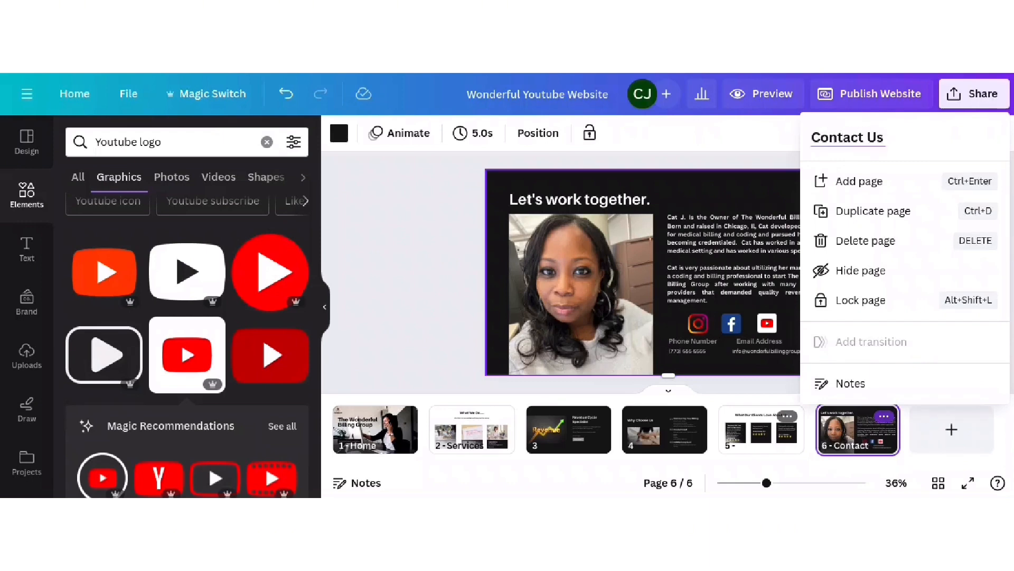
click(768, 100)
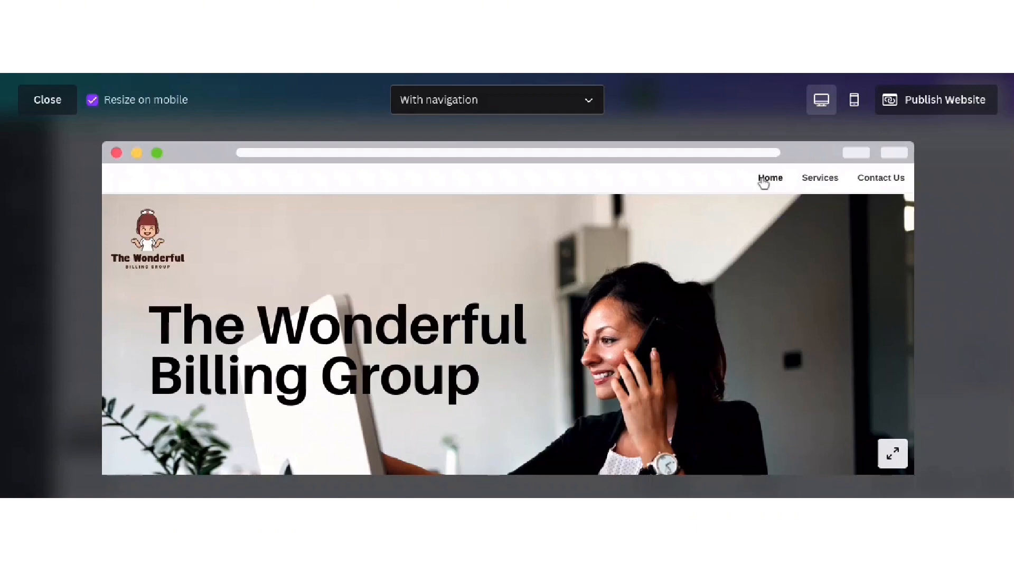
- Test the Services and Contact Us navigation links, scrolling through the preview to check each section
click(821, 179)
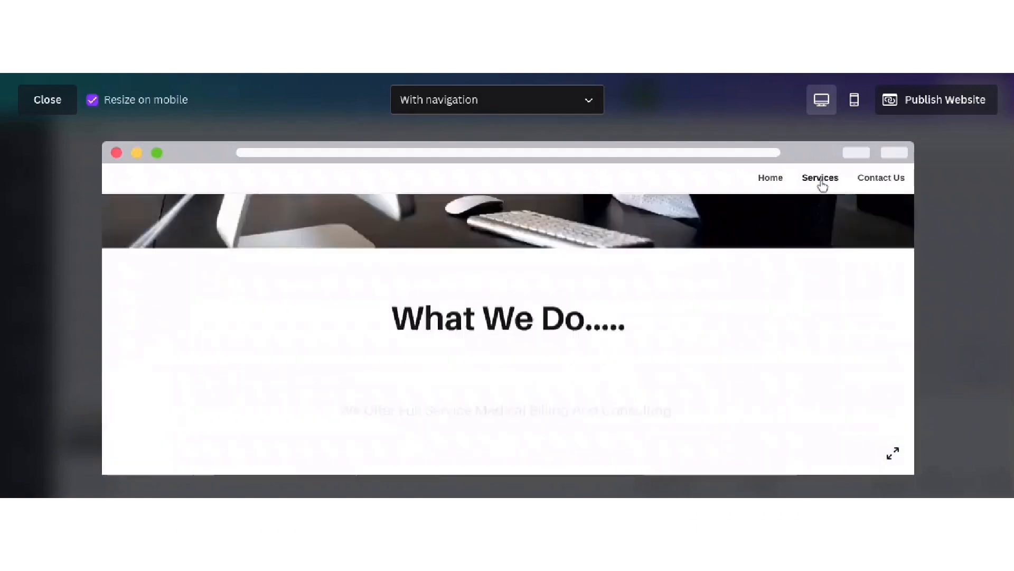
scroll(559, 328, down, 3)
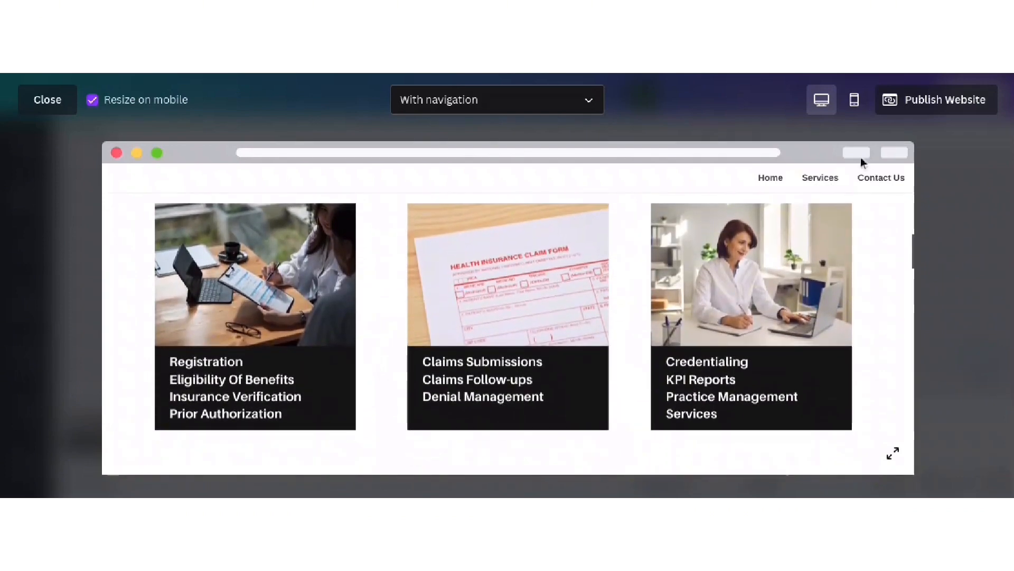
click(875, 180)
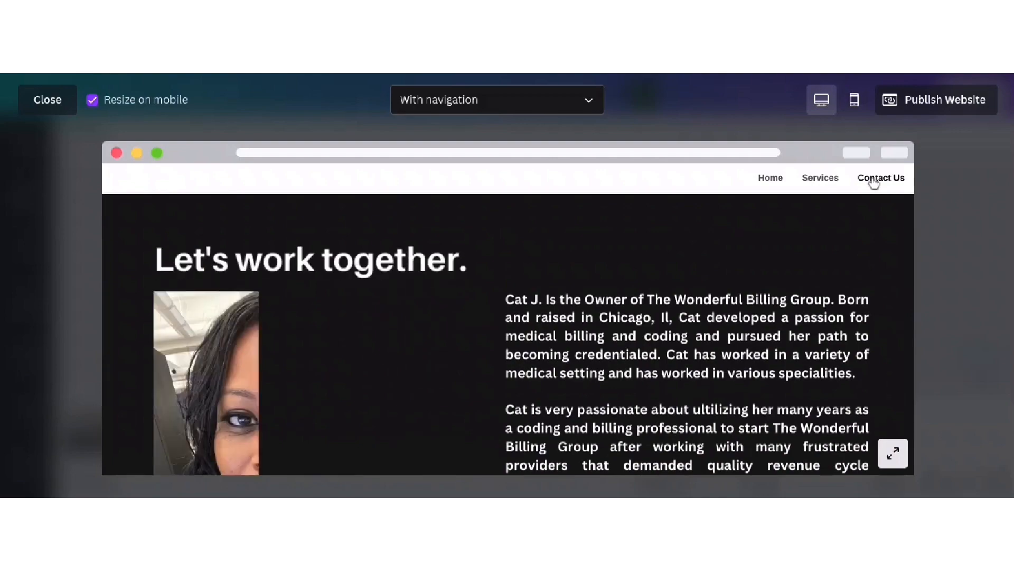
scroll(477, 306, down, 2)
scroll(479, 311, down, 2)
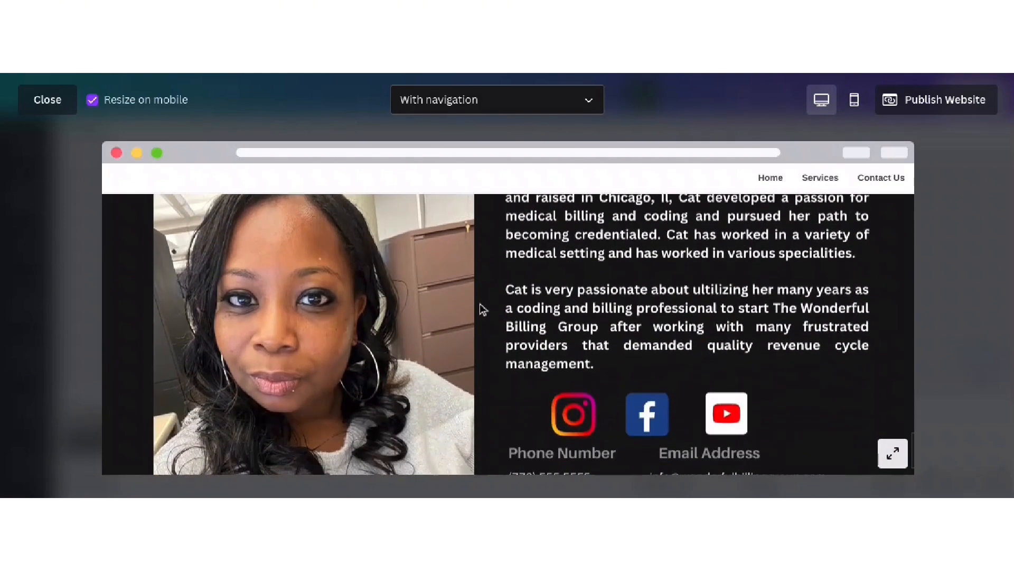
scroll(481, 308, up, 5)
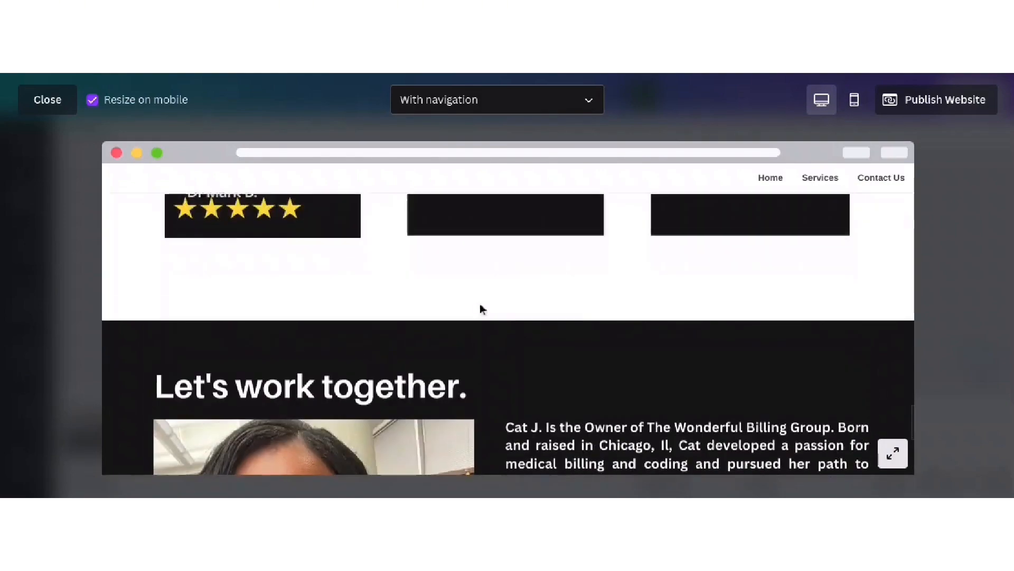
scroll(479, 308, down, 4)
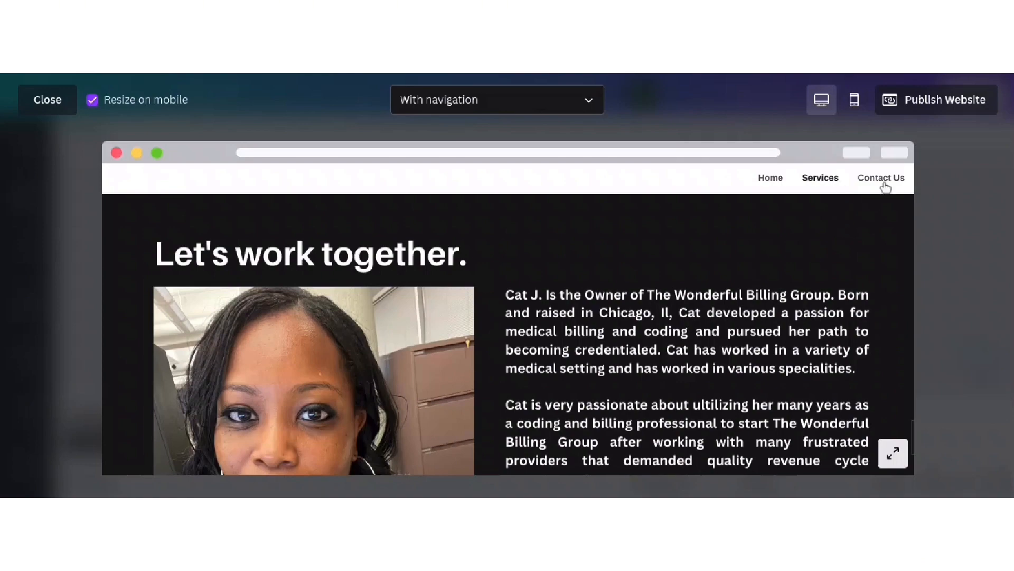
scroll(430, 442, up, 1)
scroll(501, 429, up, 6)
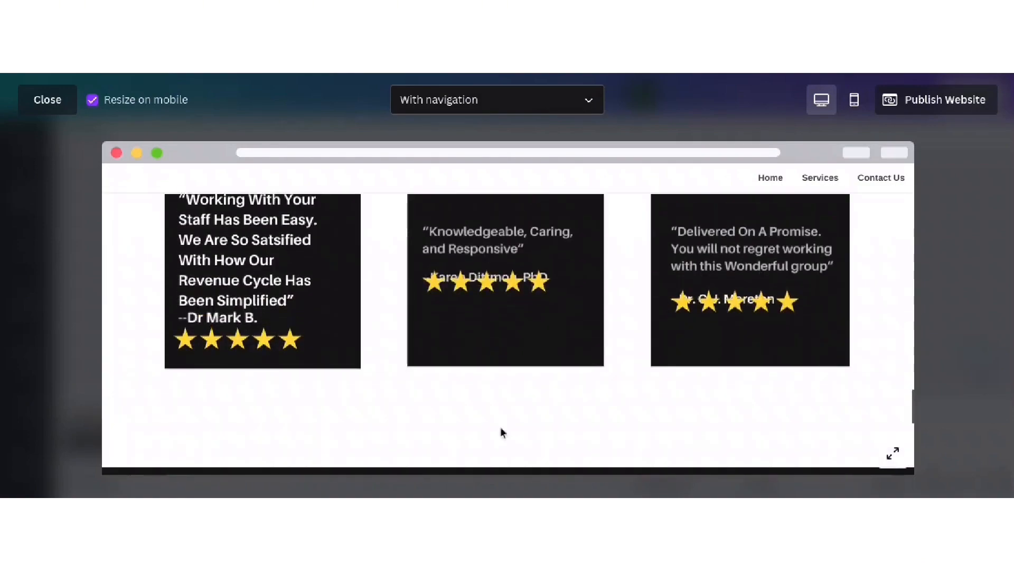
scroll(502, 432, up, 5)
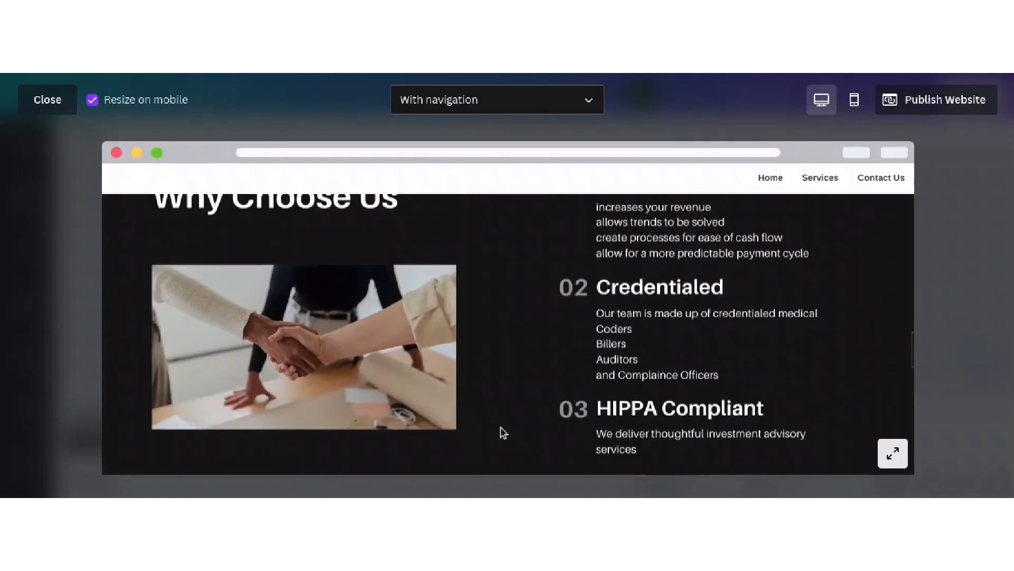
scroll(500, 428, up, 8)
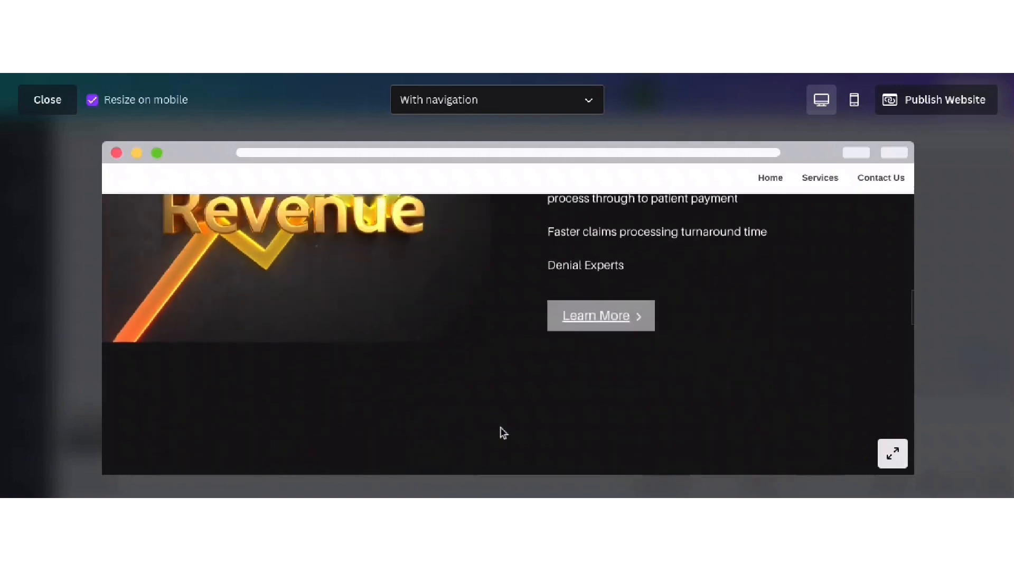
scroll(501, 427, up, 5)
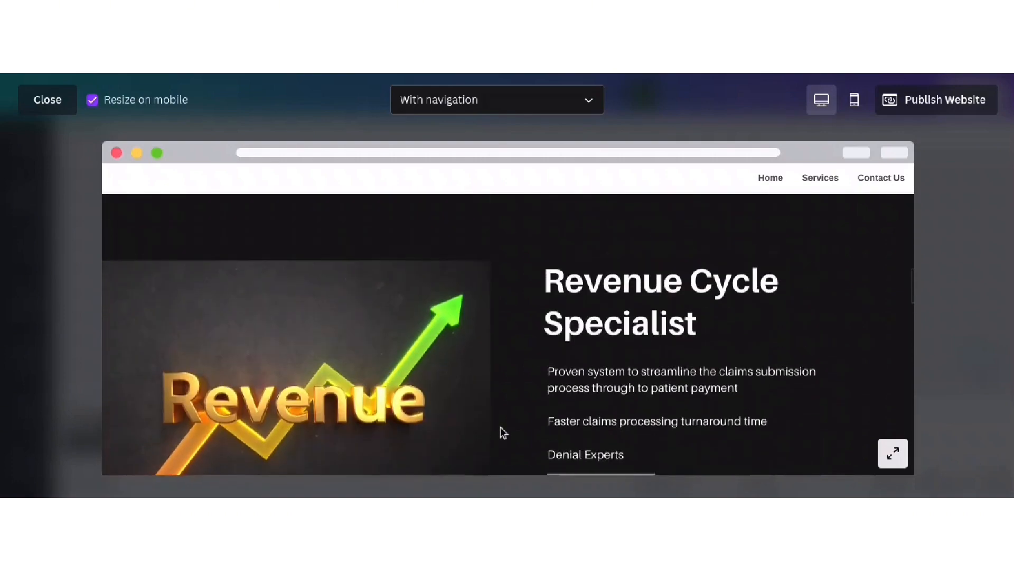
scroll(503, 431, up, 2)
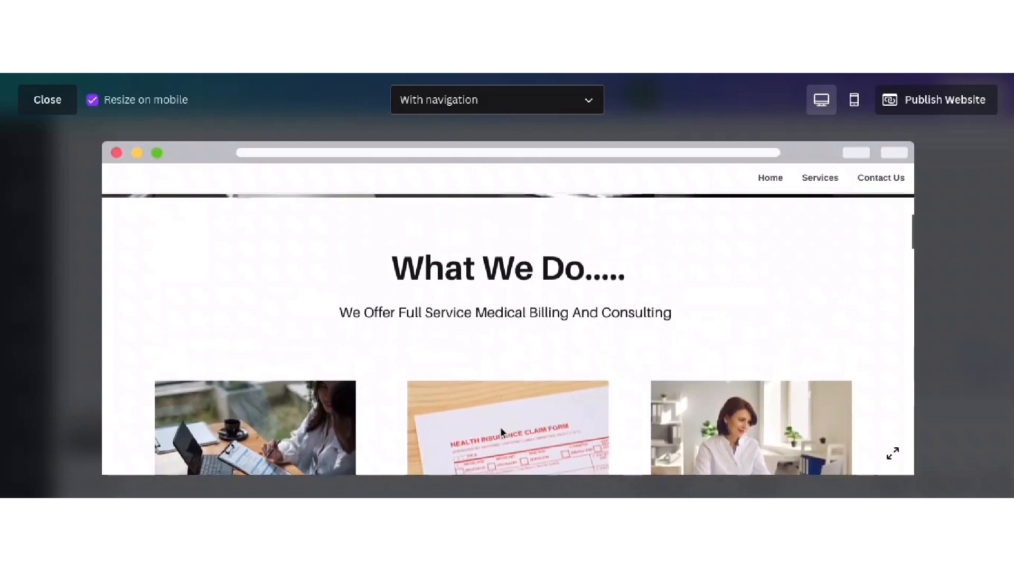
scroll(503, 428, down, 2)
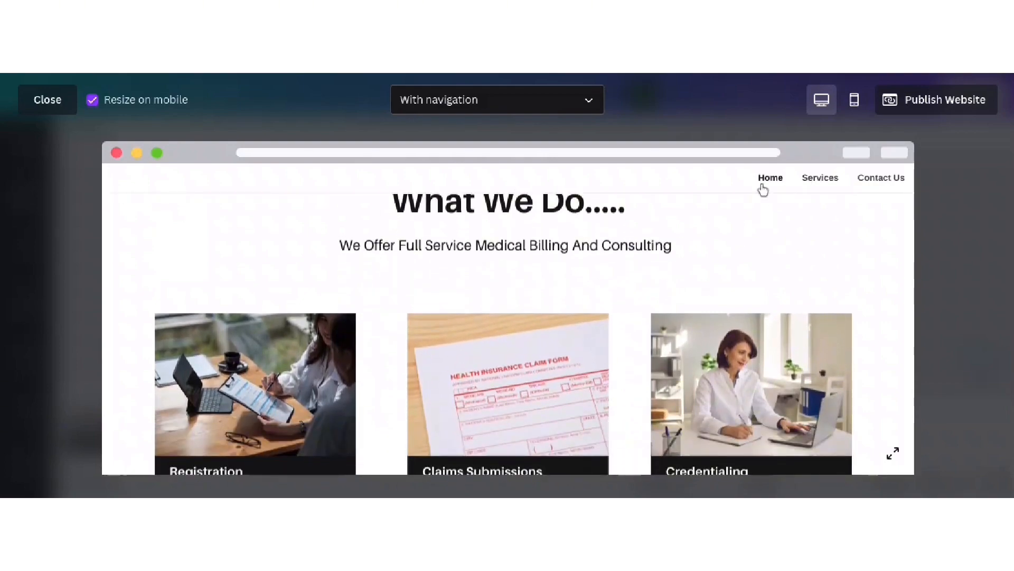
- Jump to Contact Us and back to Home, then switch the preview to mobile view
click(886, 186)
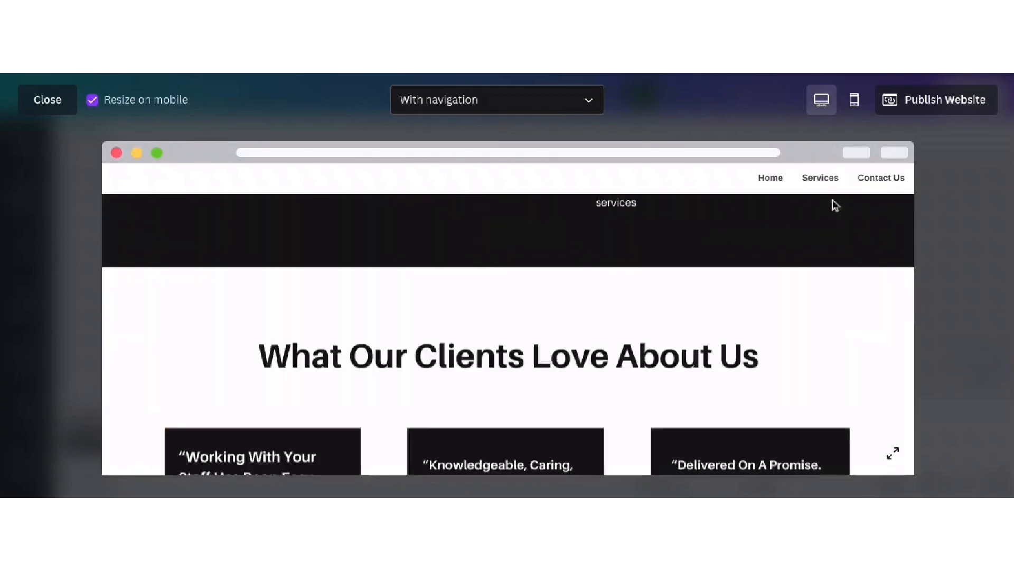
click(773, 186)
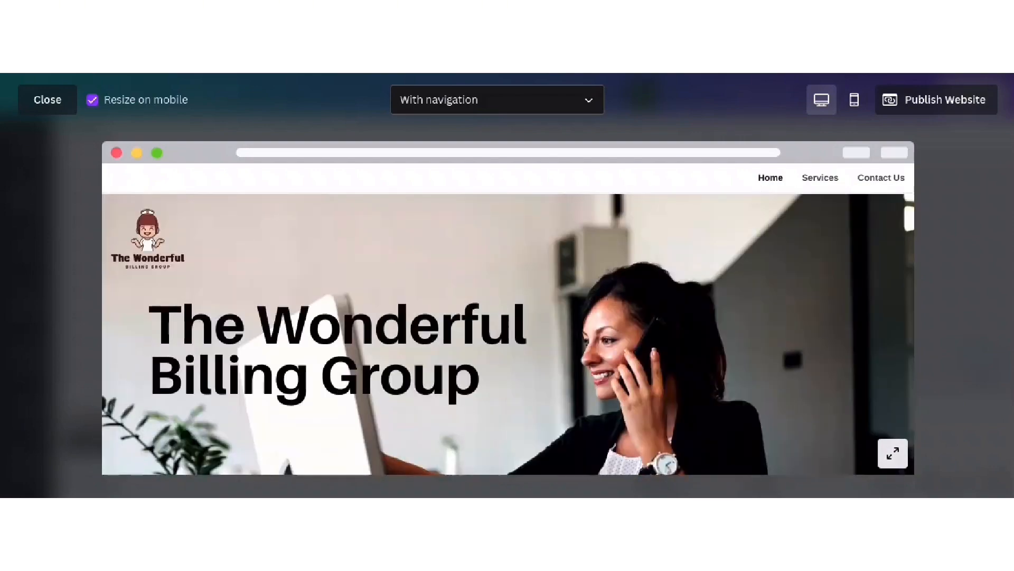
scroll(793, 224, down, 10)
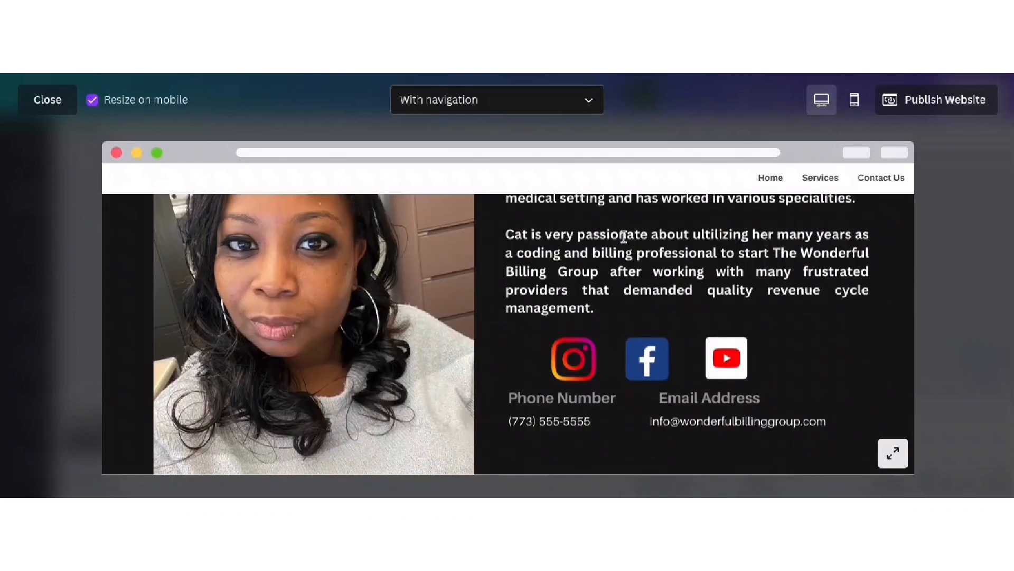
scroll(686, 299, up, 10)
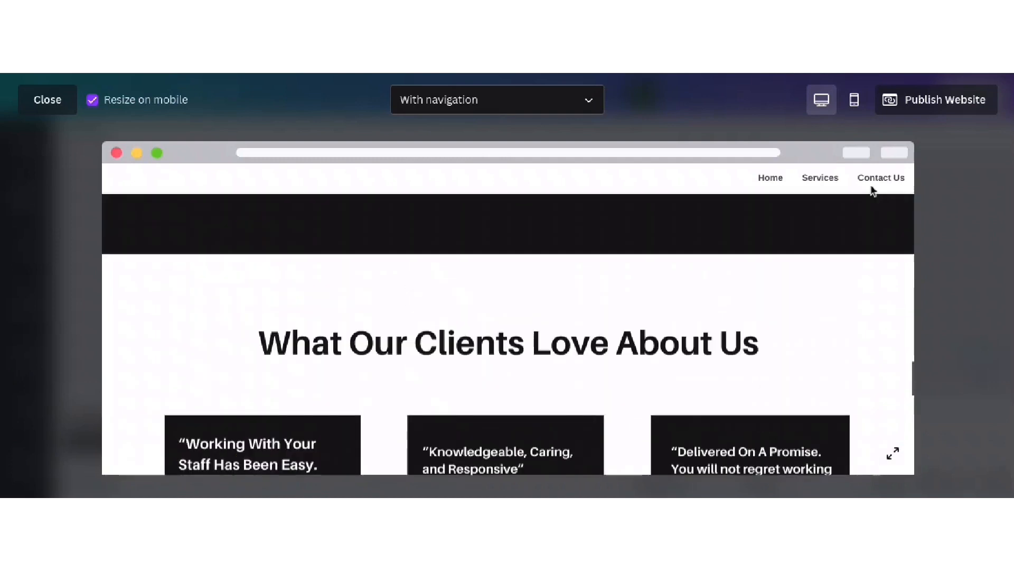
click(851, 100)
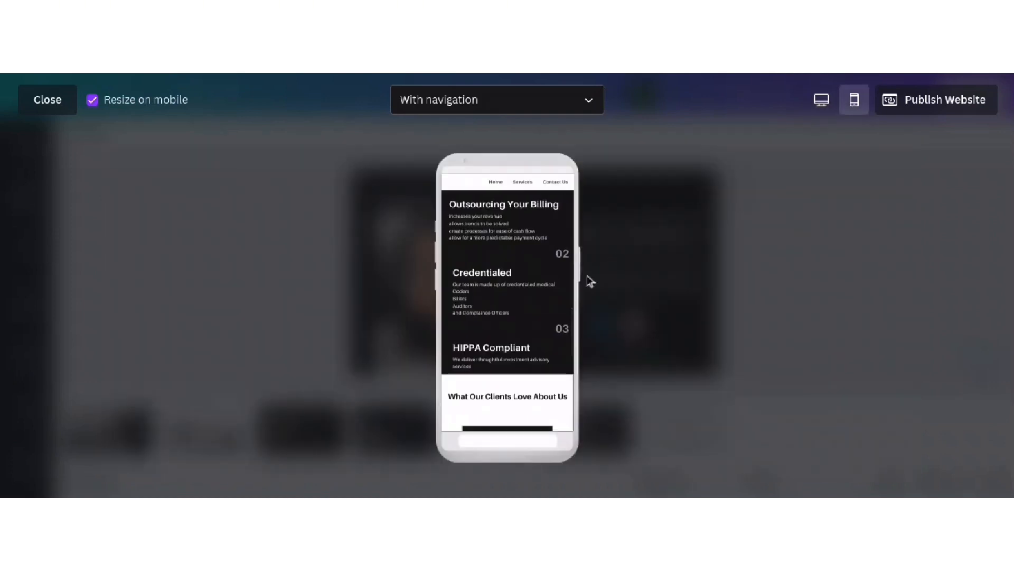
- Scroll the mobile preview down to the contact section, then switch back to desktop view
scroll(568, 305, up, 10)
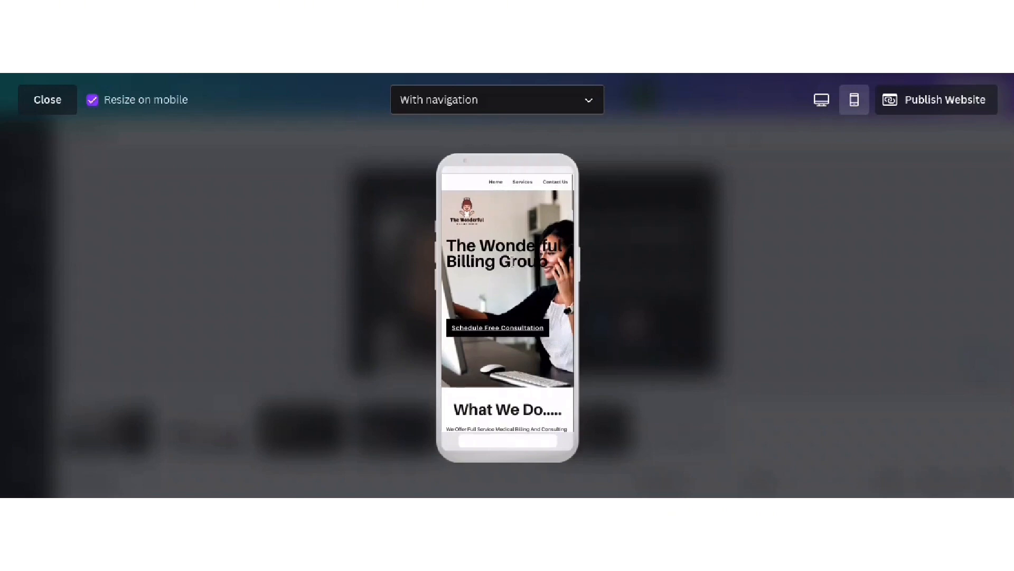
scroll(511, 268, down, 4)
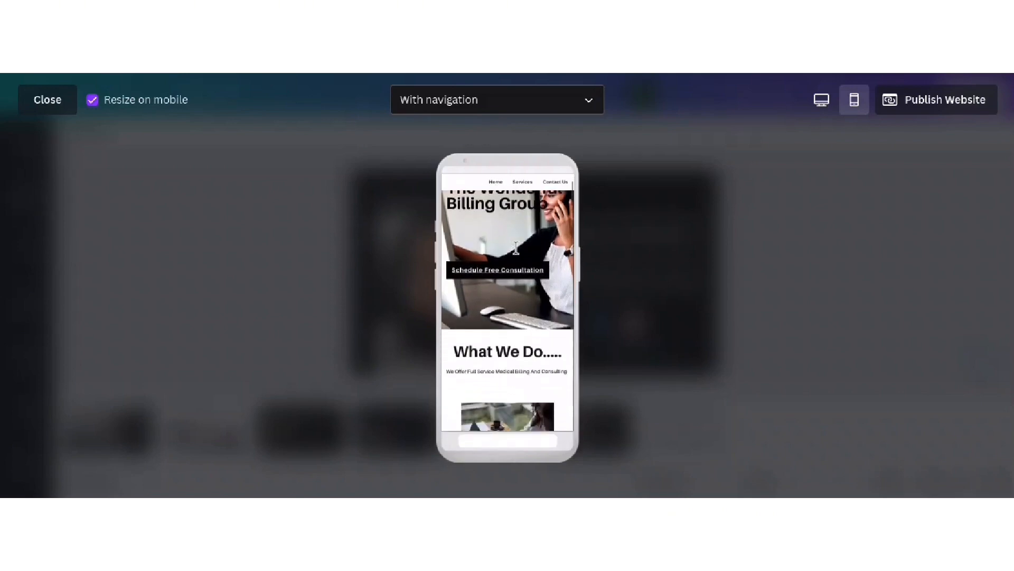
scroll(516, 248, down, 3)
scroll(516, 248, up, 4)
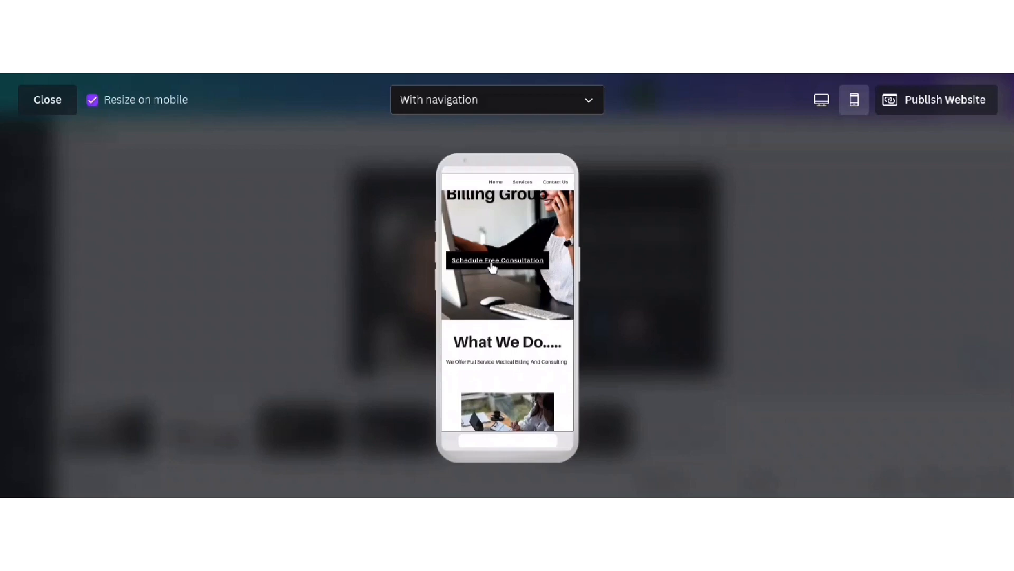
scroll(491, 267, down, 10)
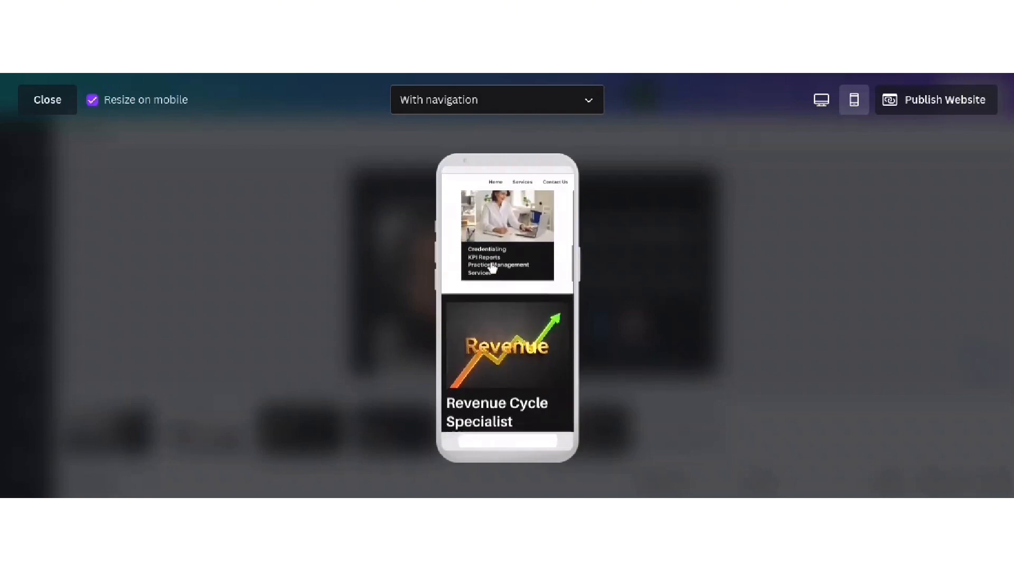
scroll(491, 266, down, 4)
scroll(491, 265, up, 5)
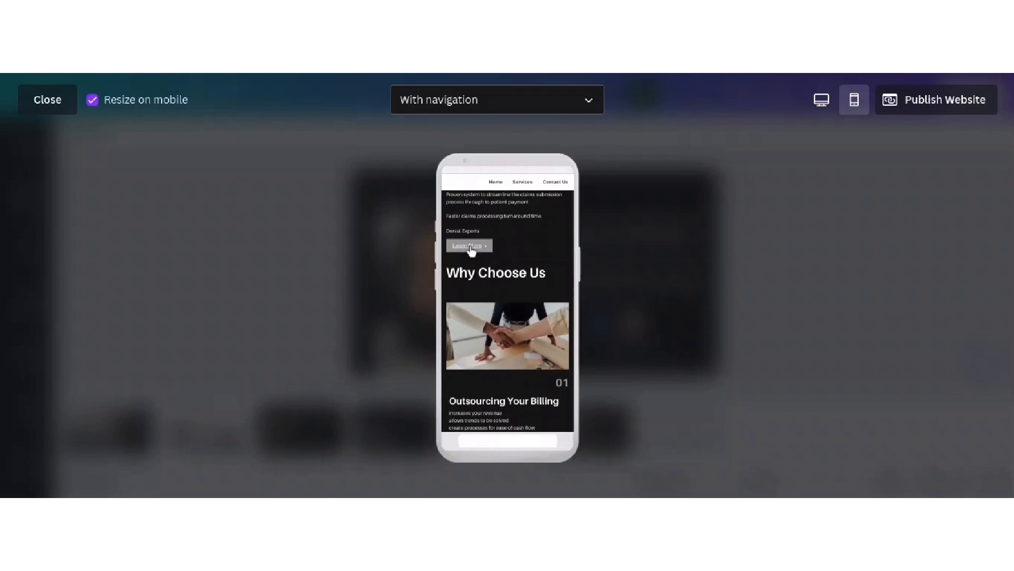
scroll(476, 259, down, 12)
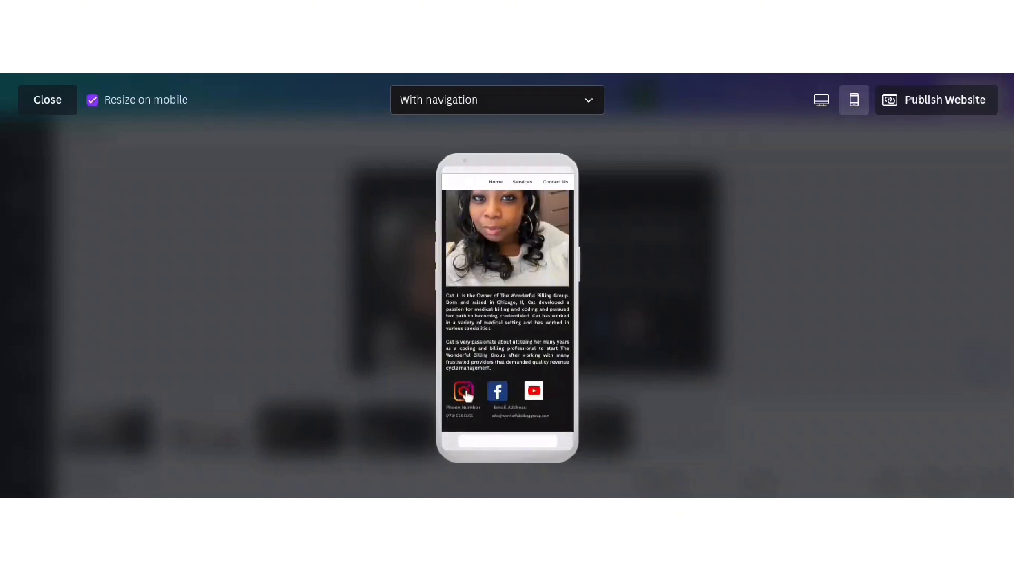
click(821, 100)
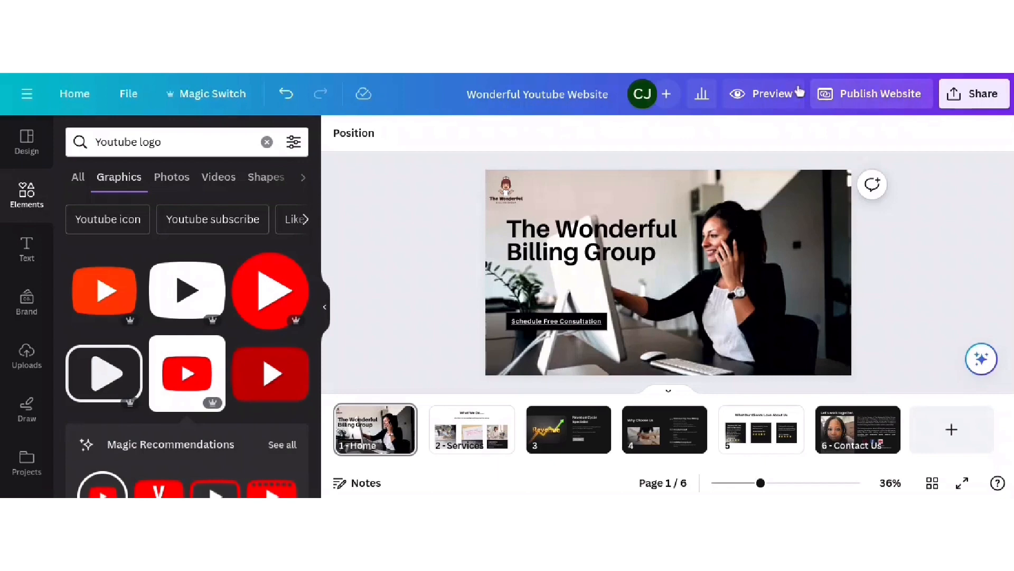
- Open the Publish Website panel for the Wonderful Billing Group design
click(872, 100)
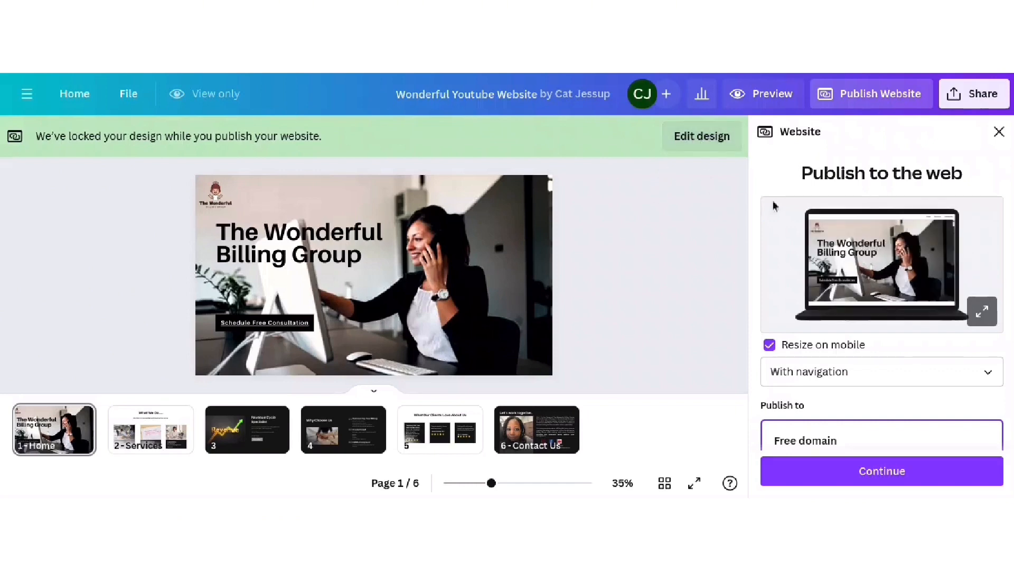
scroll(931, 183, down, 3)
scroll(931, 183, up, 3)
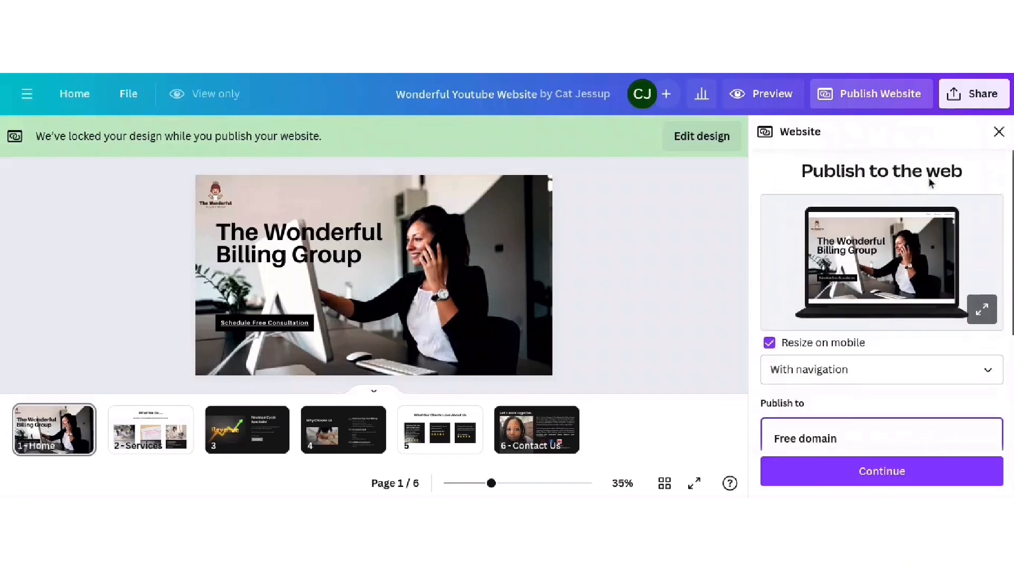
scroll(931, 182, down, 3)
scroll(931, 182, up, 3)
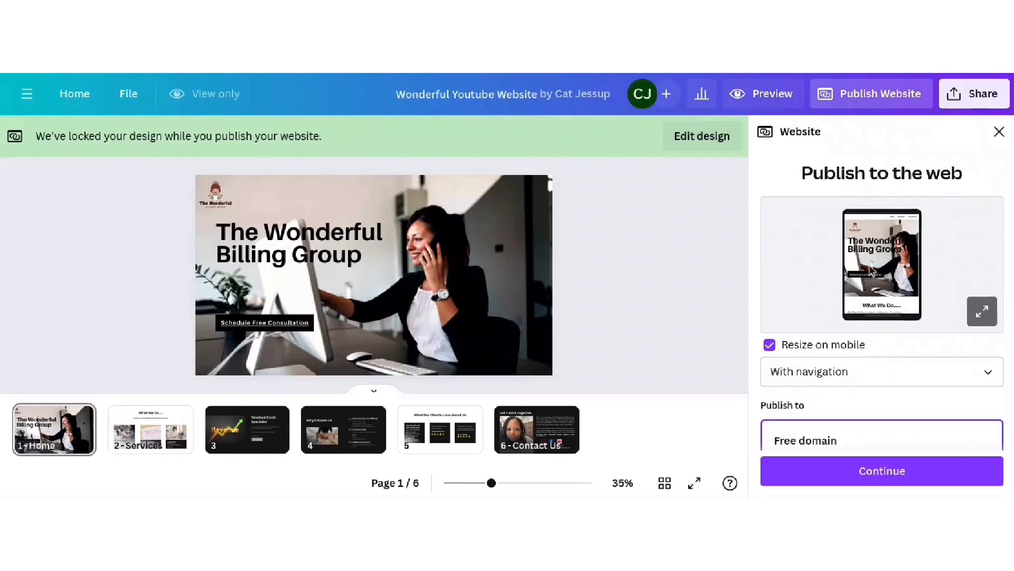
scroll(939, 288, down, 1)
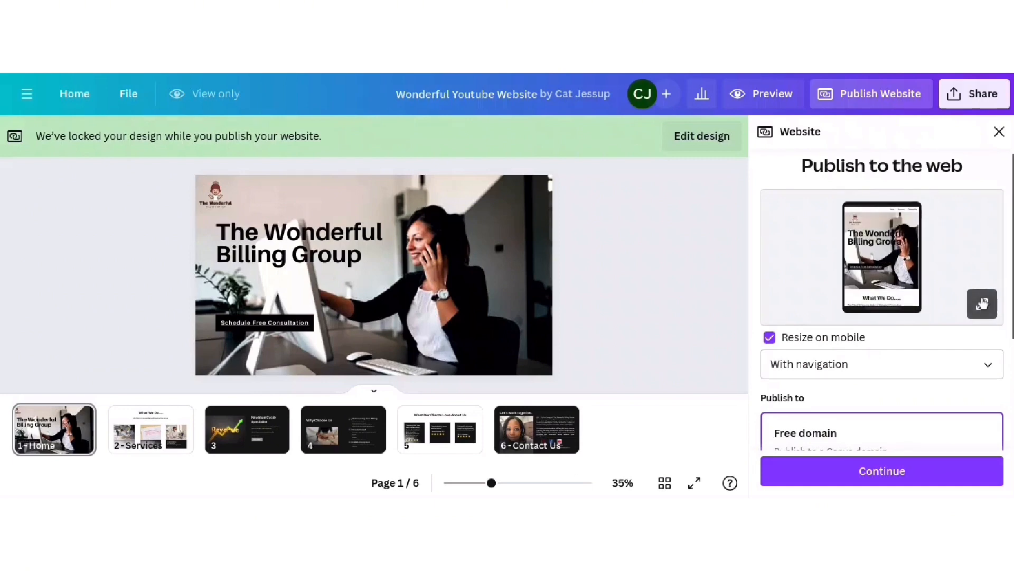
scroll(817, 317, down, 1)
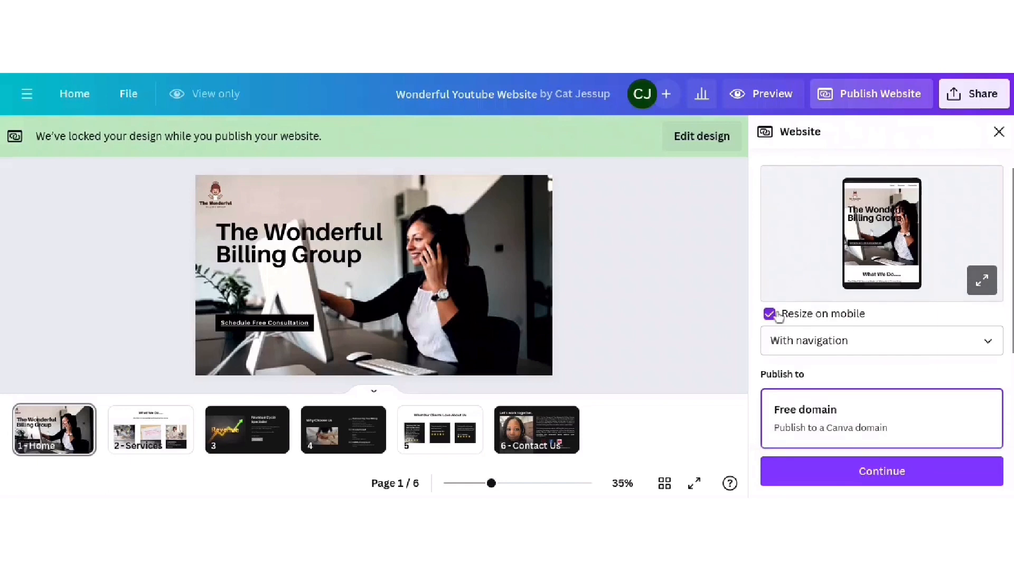
click(846, 346)
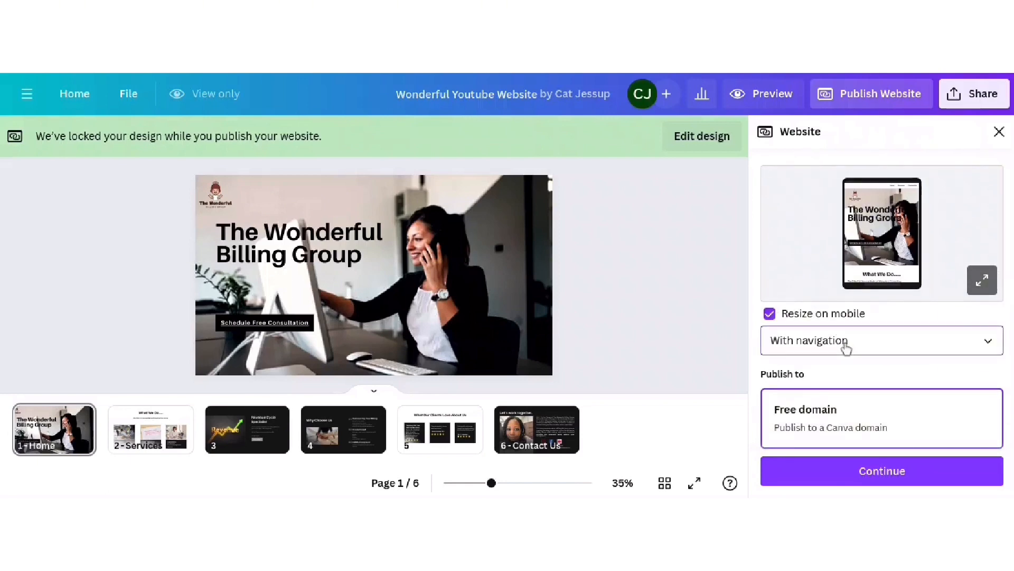
click(871, 344)
click(871, 344)
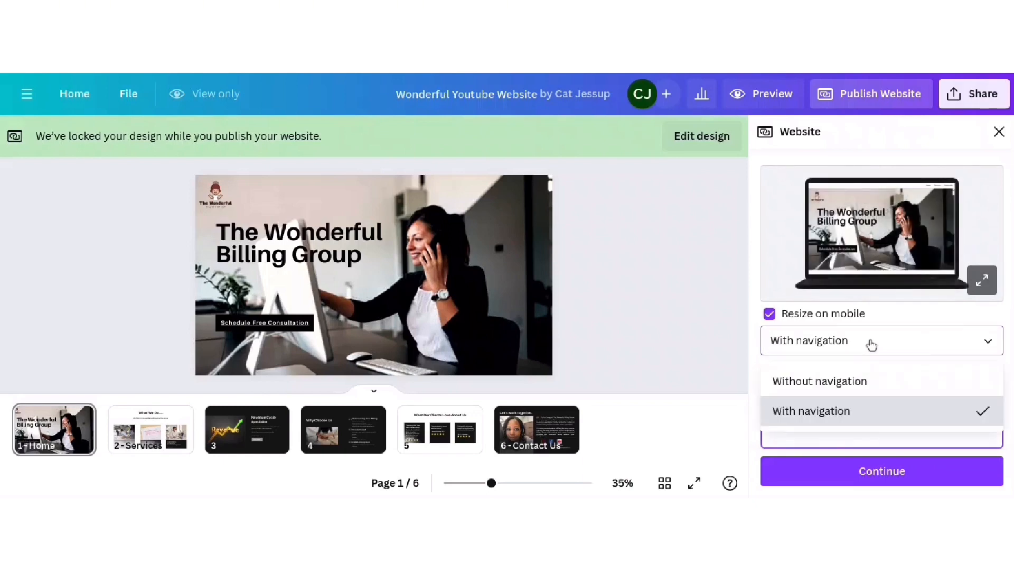
click(588, 286)
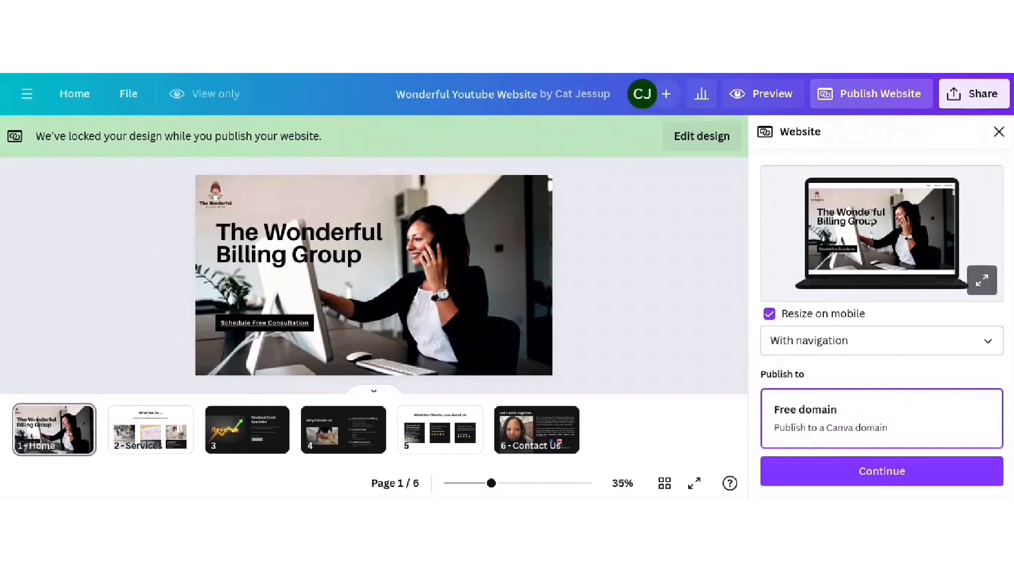
scroll(853, 369, down, 2)
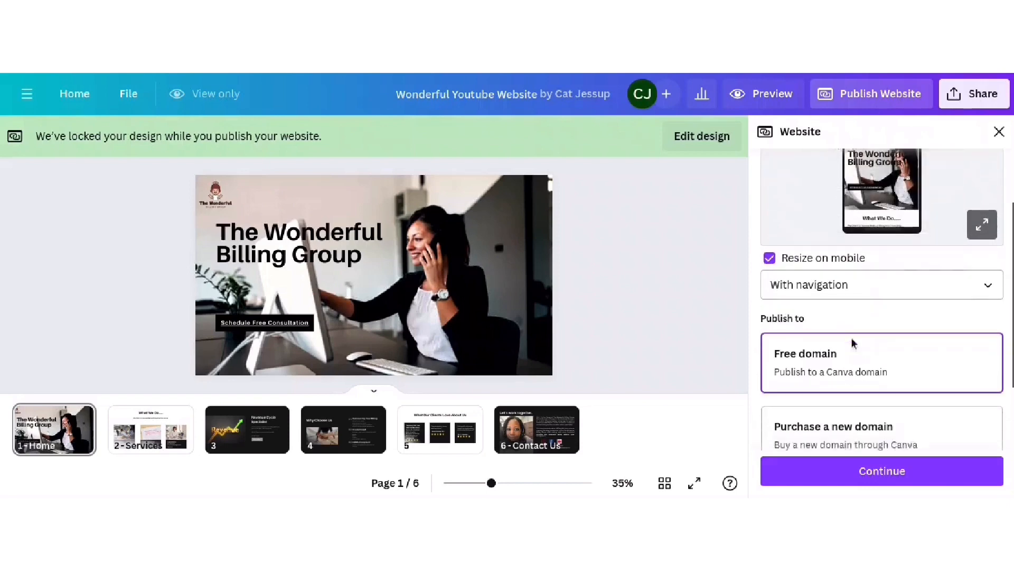
scroll(852, 343, down, 2)
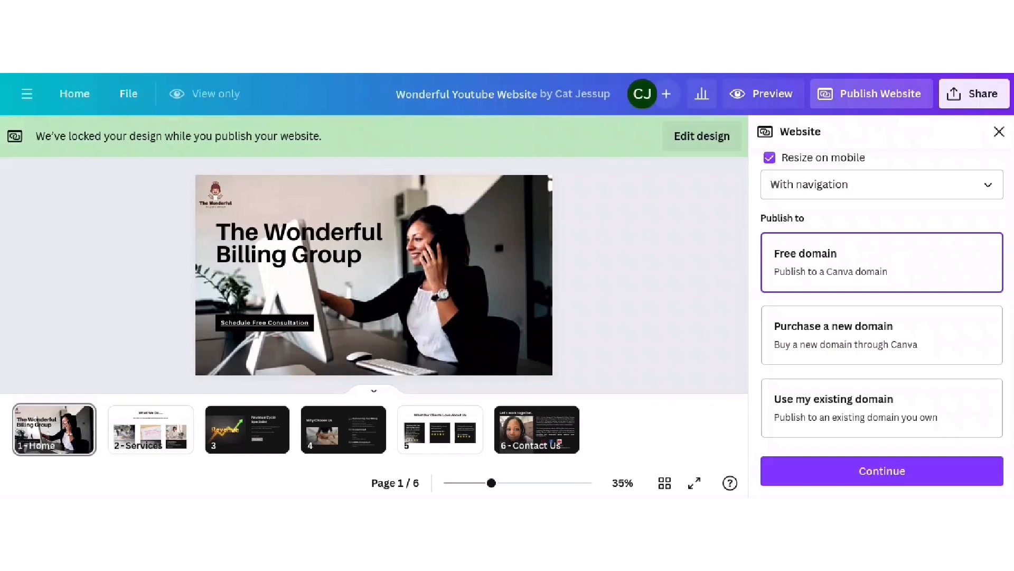
- Select 'Purchase a new domain' as where the website is published
click(916, 333)
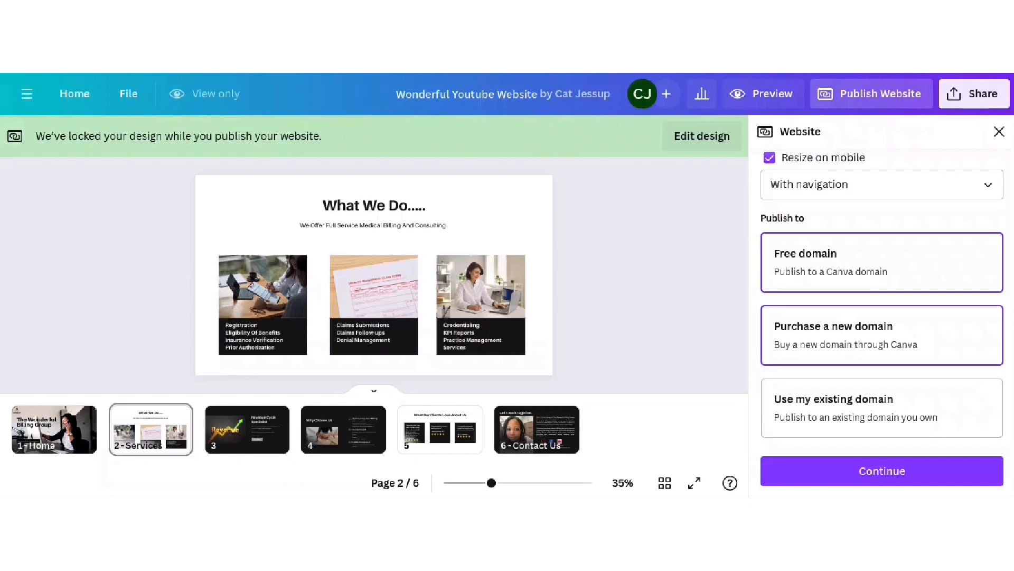
click(860, 337)
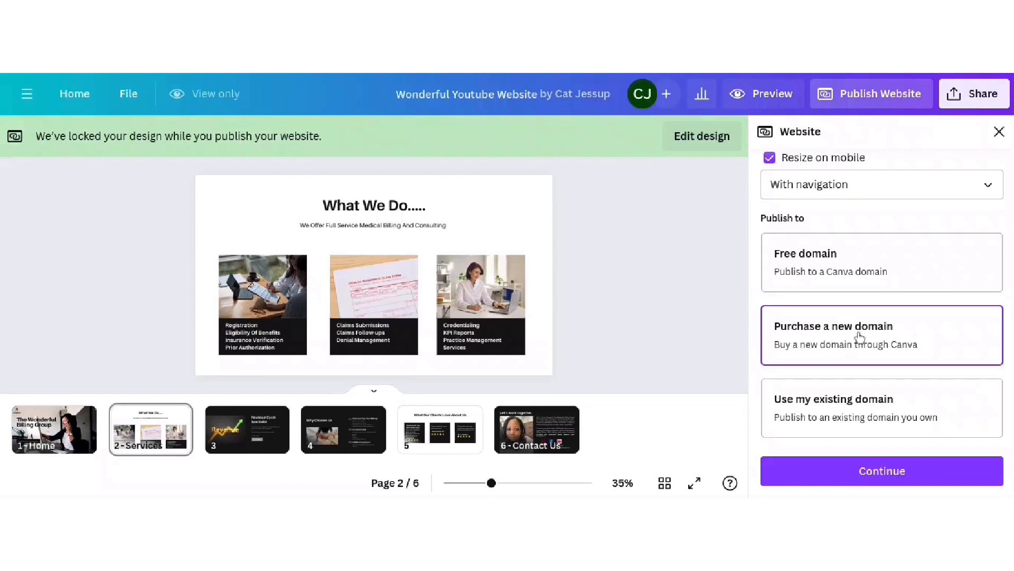
click(892, 475)
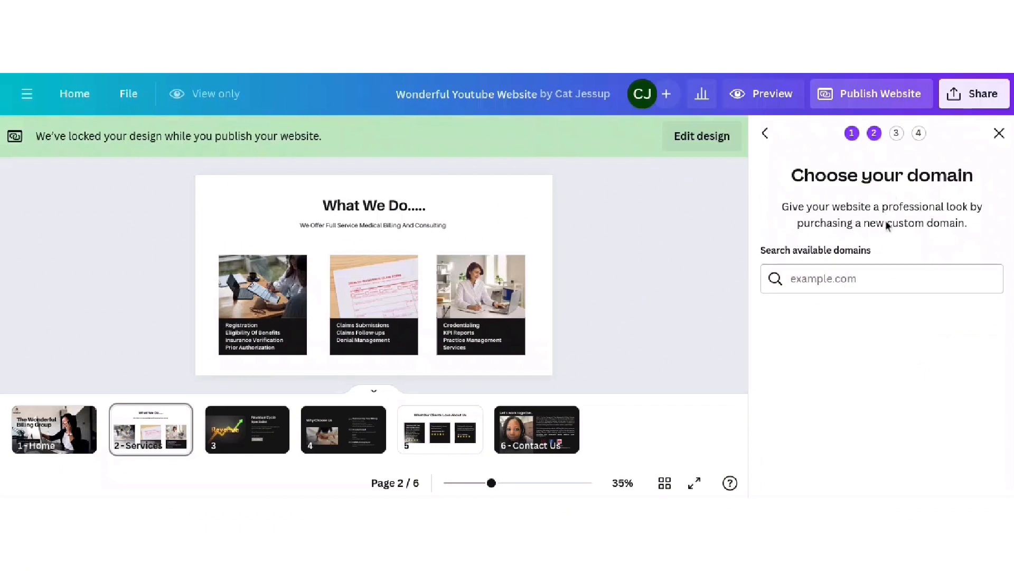
click(876, 276)
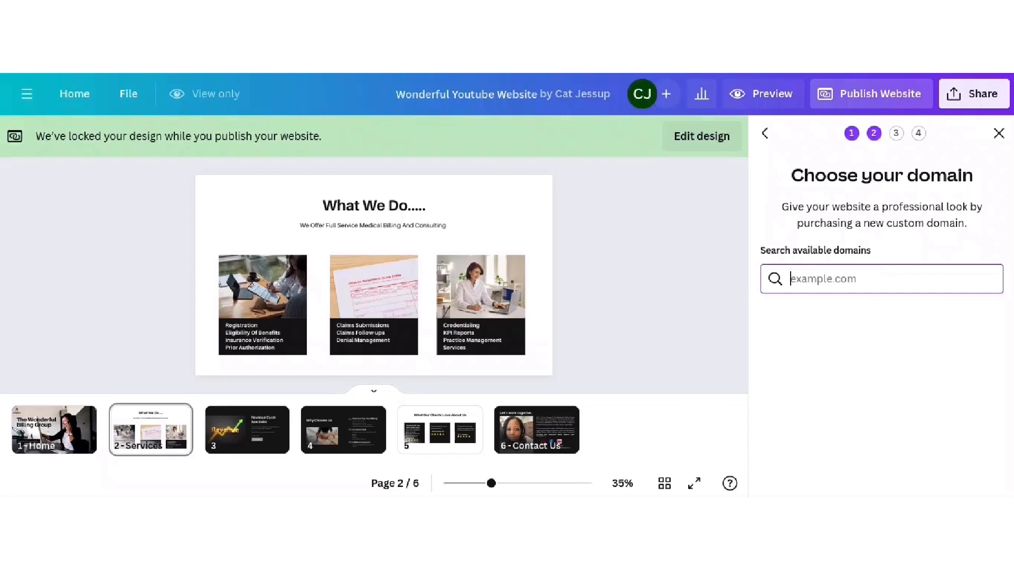
text(www)
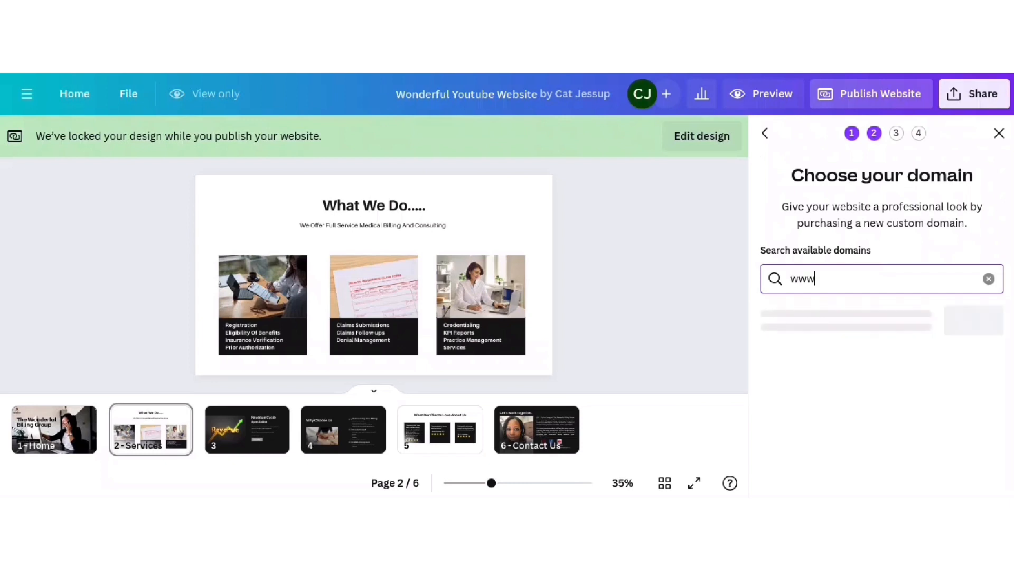
text(.thewonderfulbillinggroup)
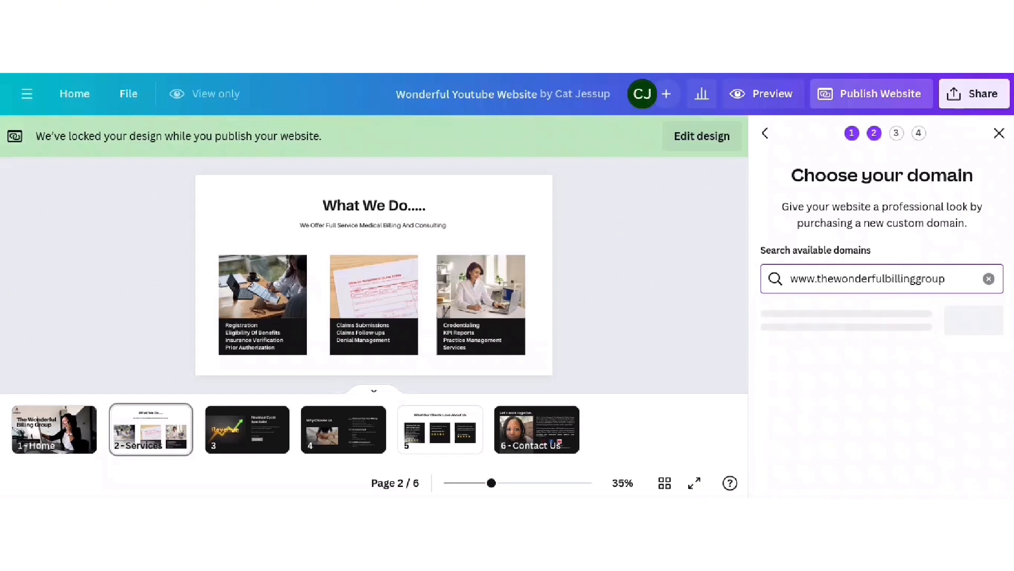
text(.com)
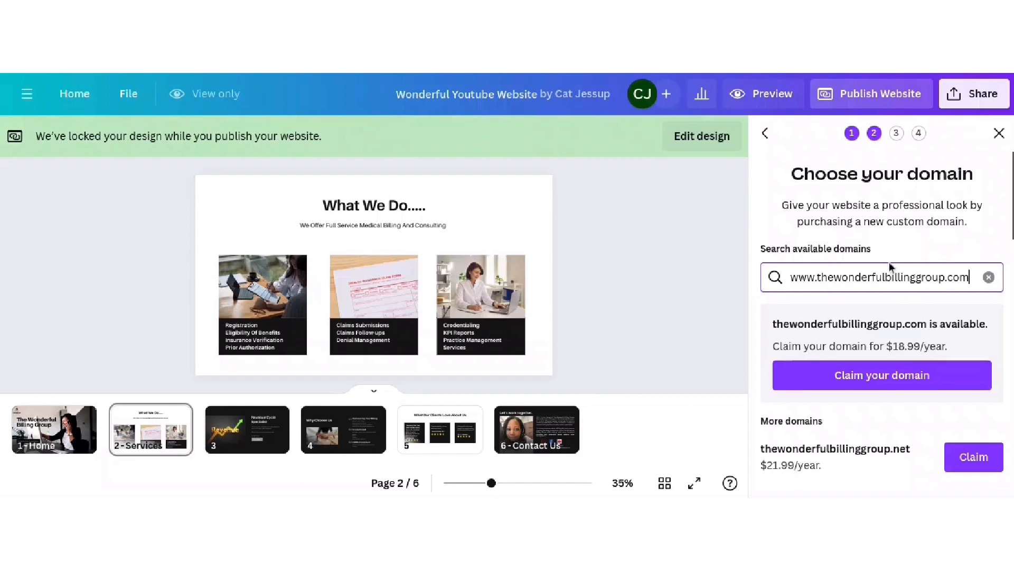
- Review the domain results and claim thewonderfulbillinggroup.com at $18.99/year
scroll(883, 280, down, 1)
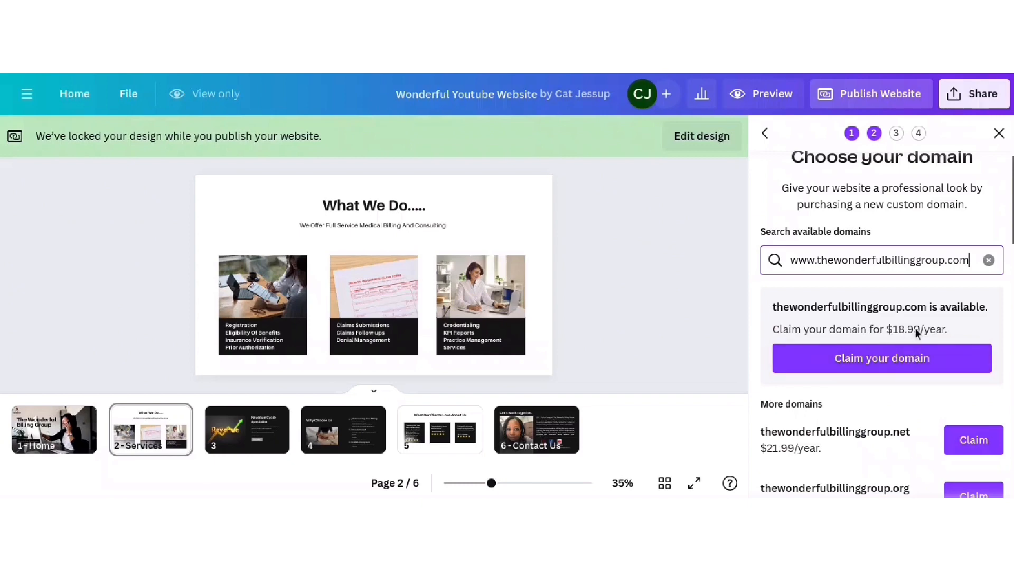
scroll(919, 330, down, 2)
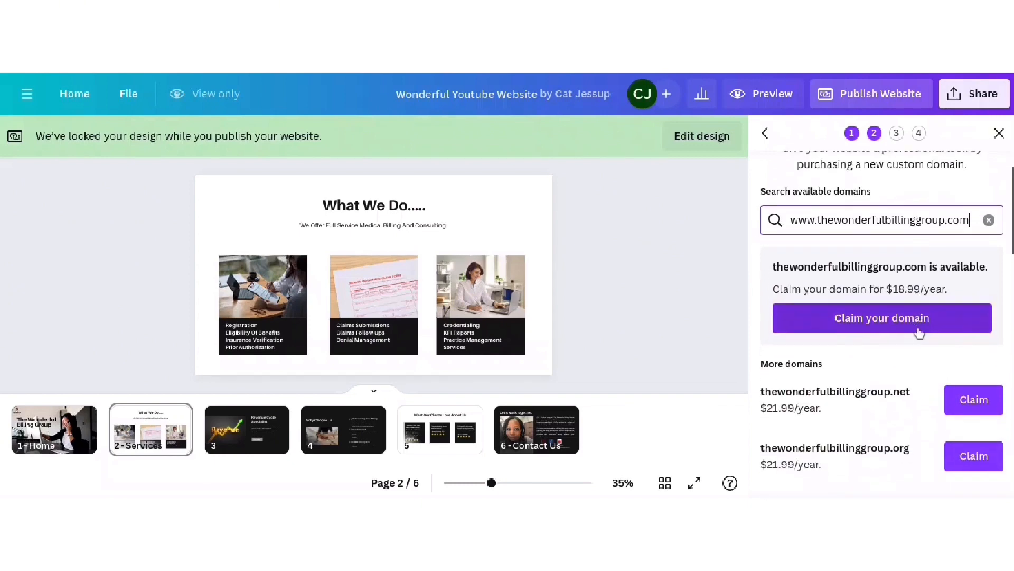
scroll(866, 391, down, 2)
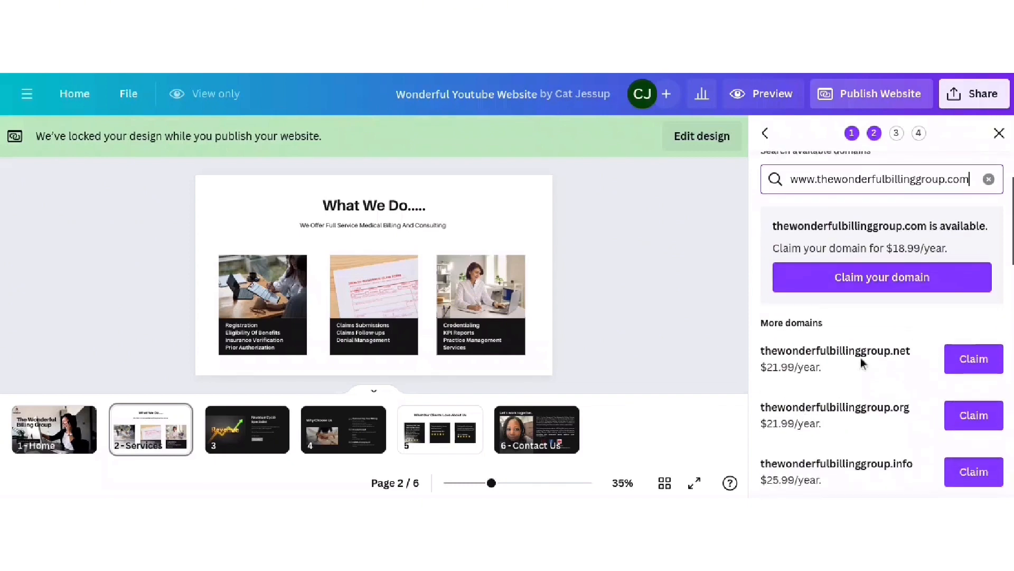
scroll(920, 273, down, 1)
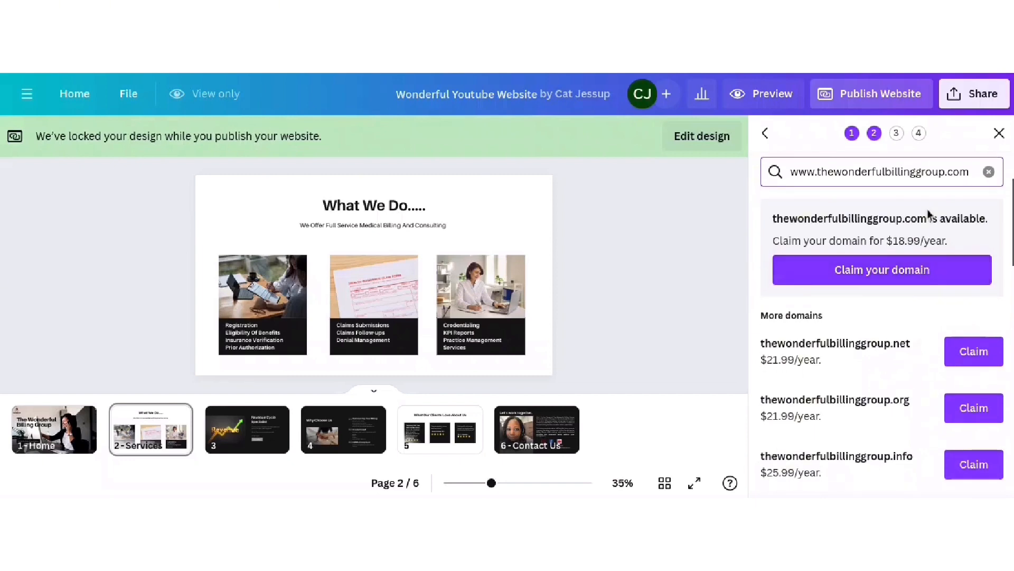
scroll(909, 238, down, 1)
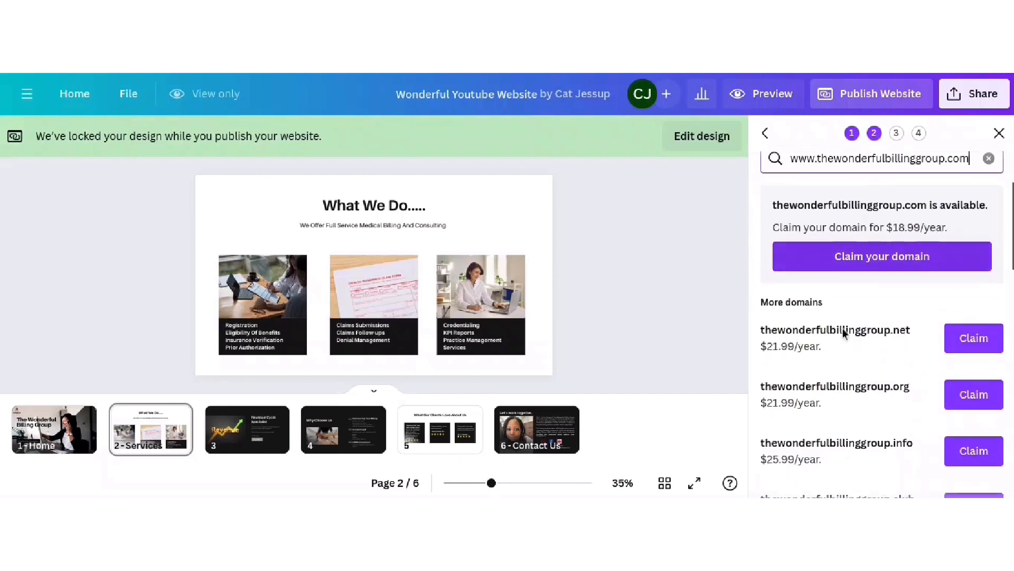
scroll(845, 331, down, 4)
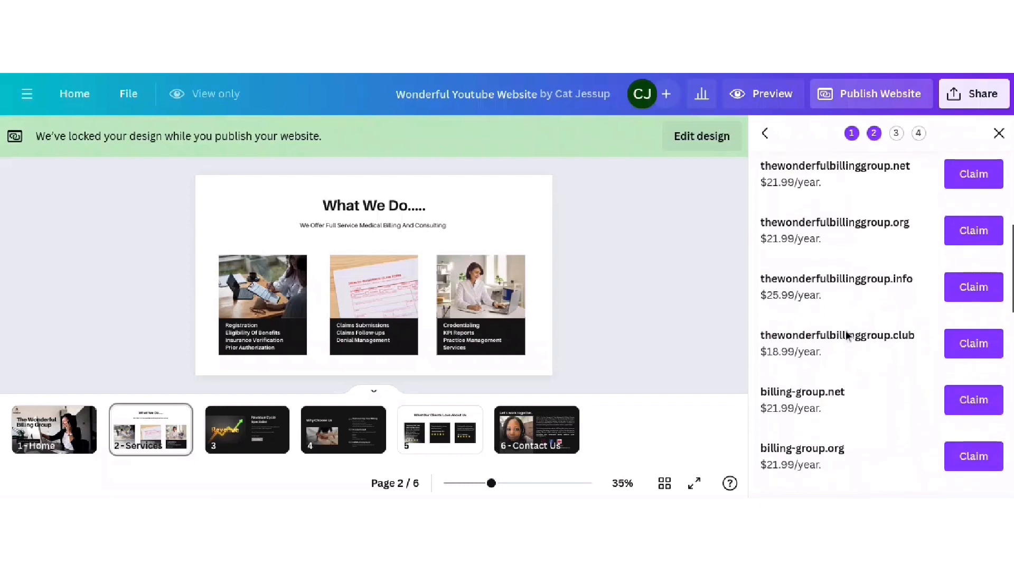
scroll(848, 335, up, 6)
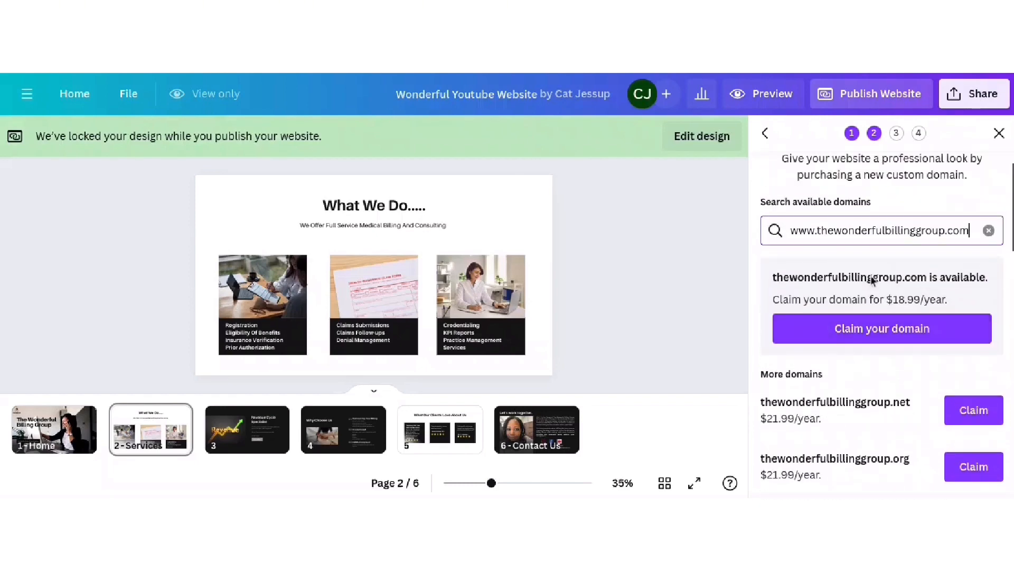
scroll(869, 401, down, 3)
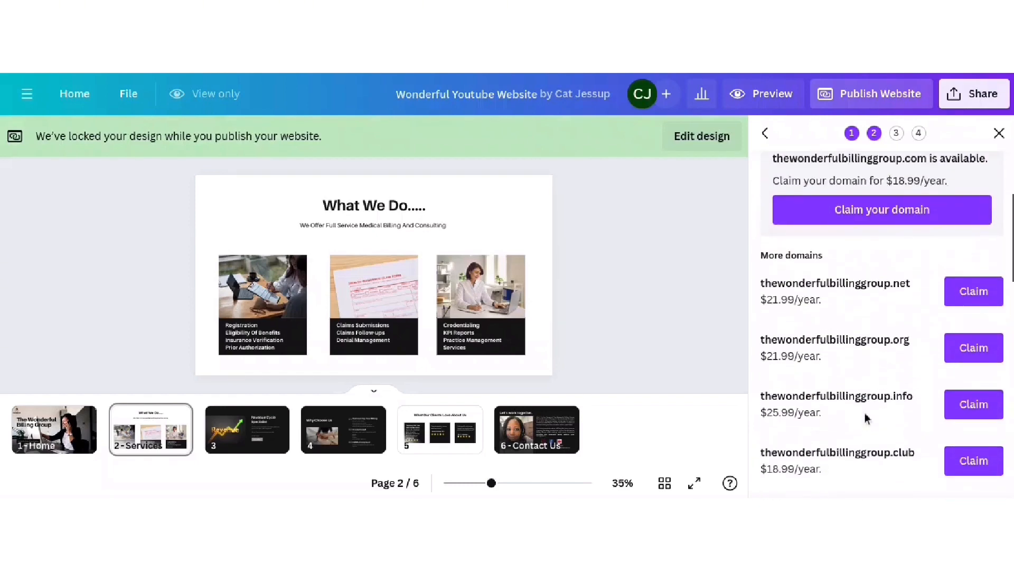
scroll(867, 418, down, 2)
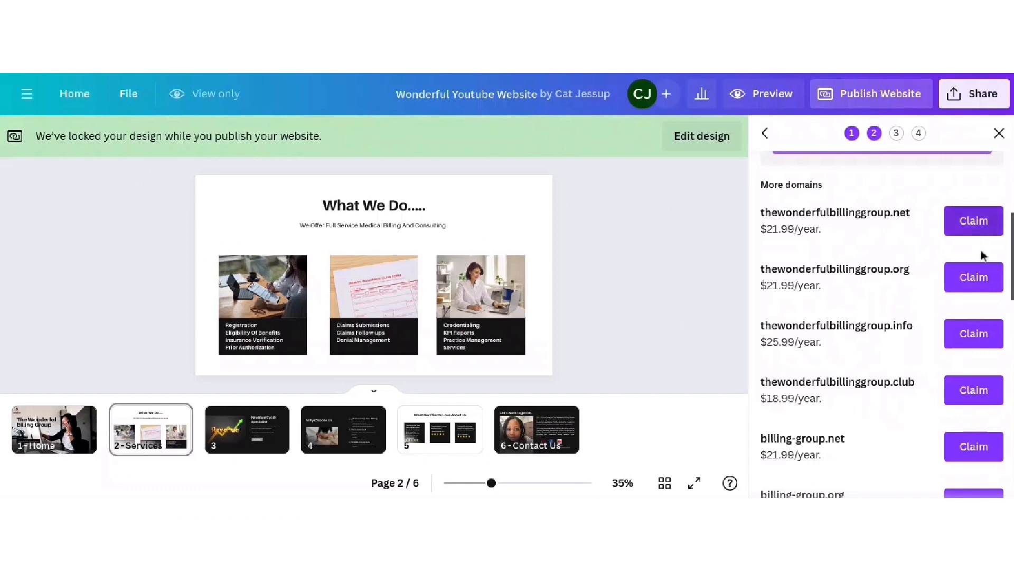
scroll(932, 369, up, 5)
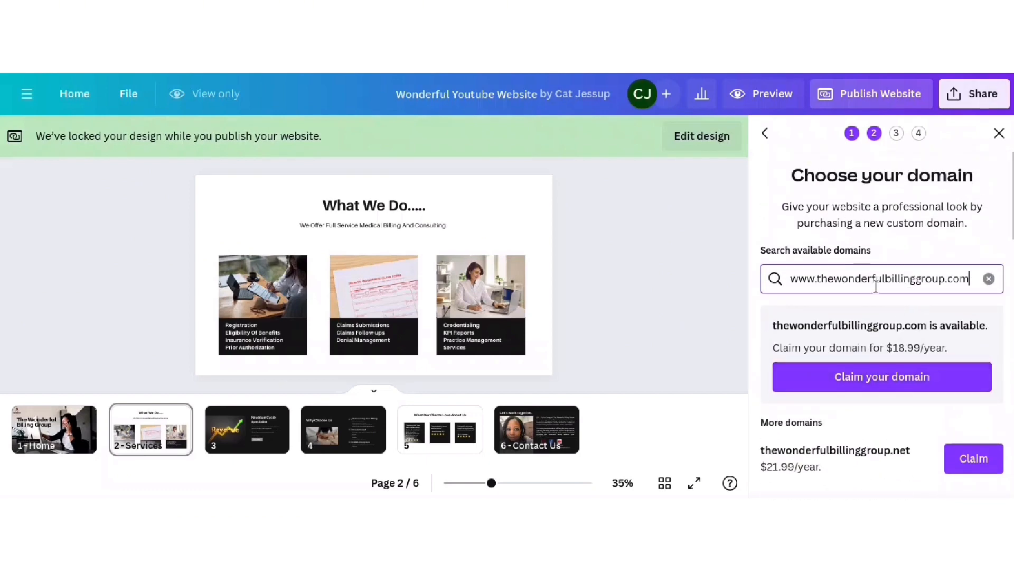
click(882, 377)
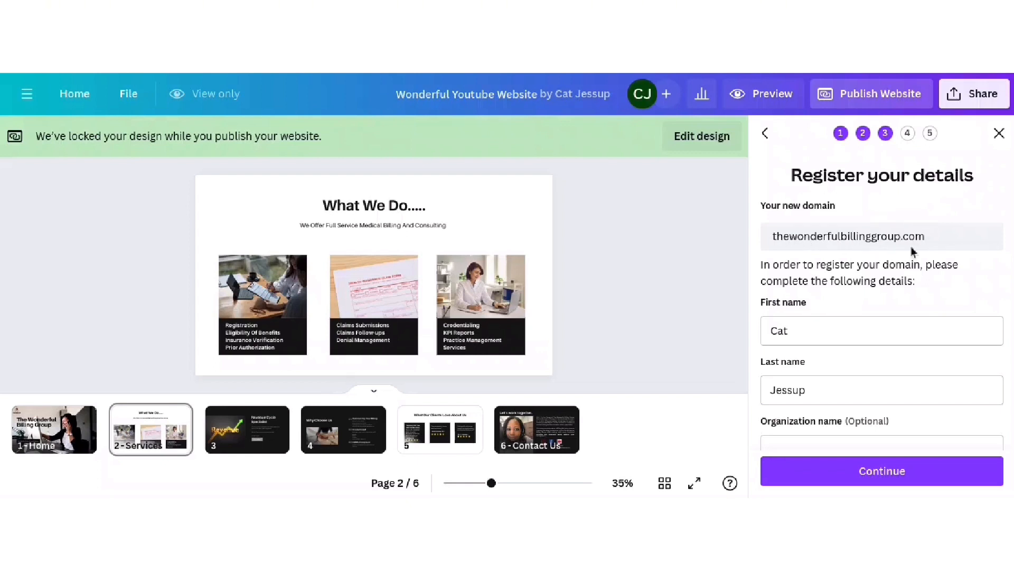
- Set the phone country code to United States
scroll(912, 248, down, 1)
scroll(898, 215, down, 1)
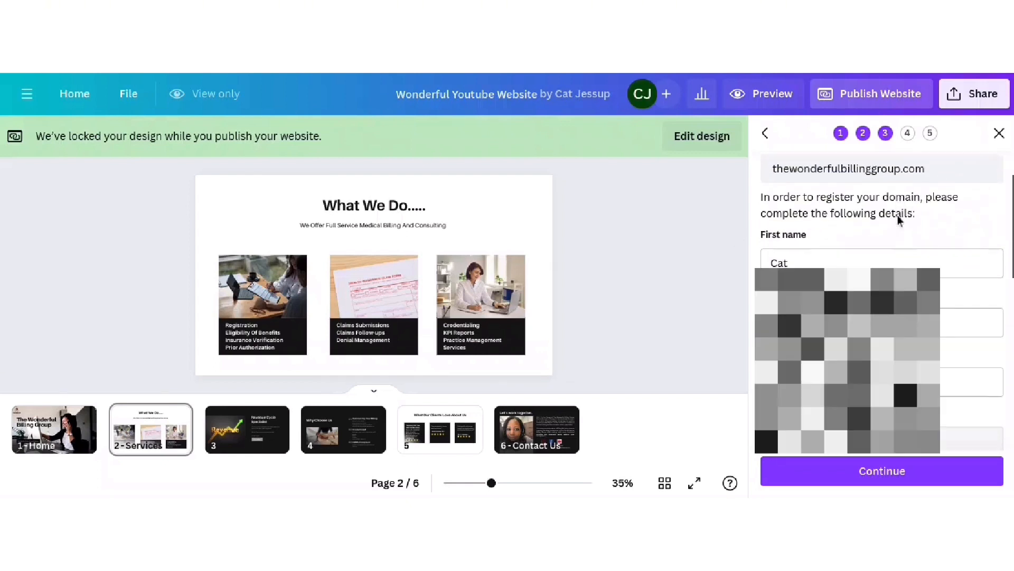
scroll(837, 239, down, 1)
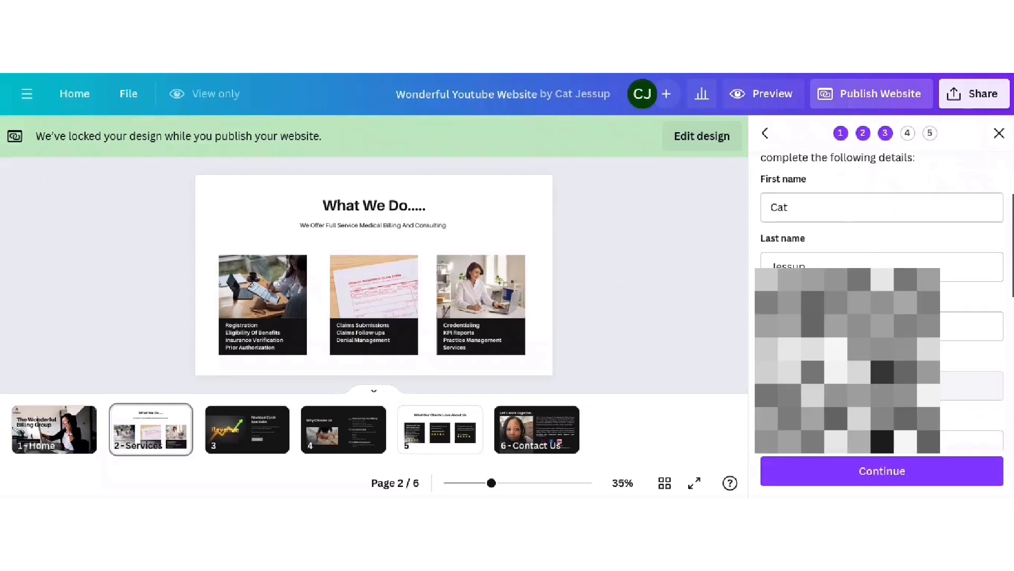
scroll(837, 239, down, 4)
scroll(882, 370, down, 1)
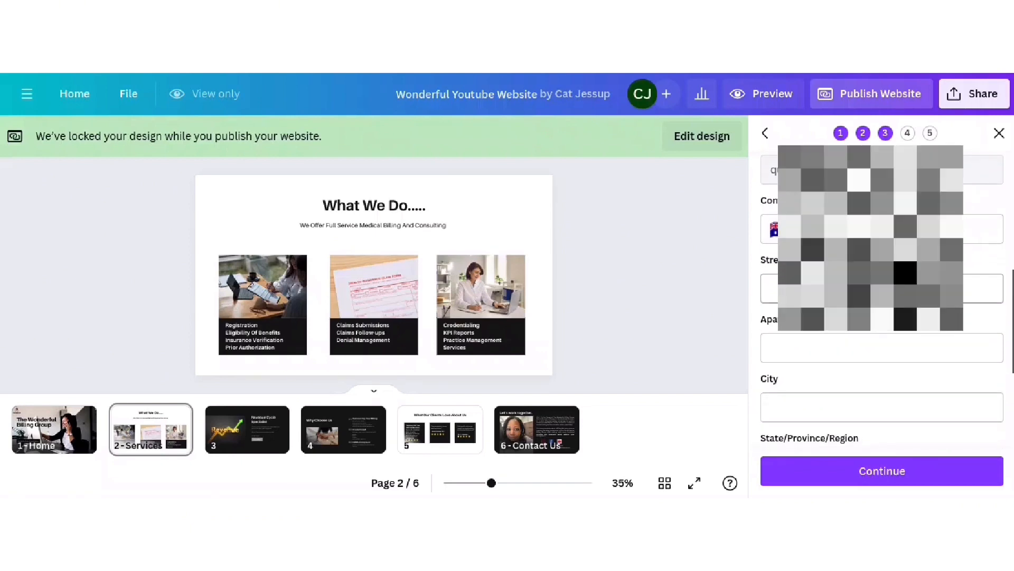
click(783, 229)
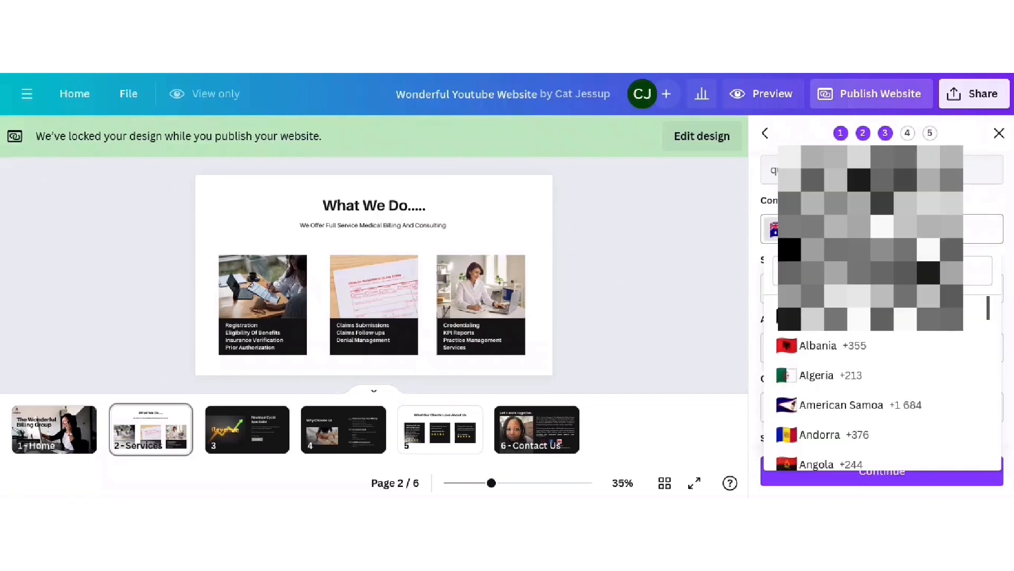
text(untied)
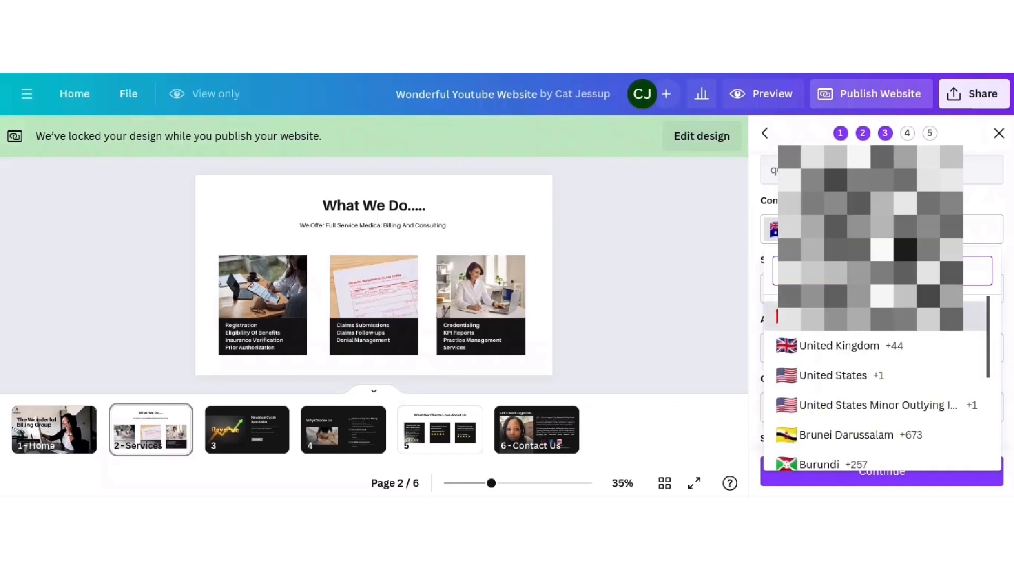
key(BackSpace)
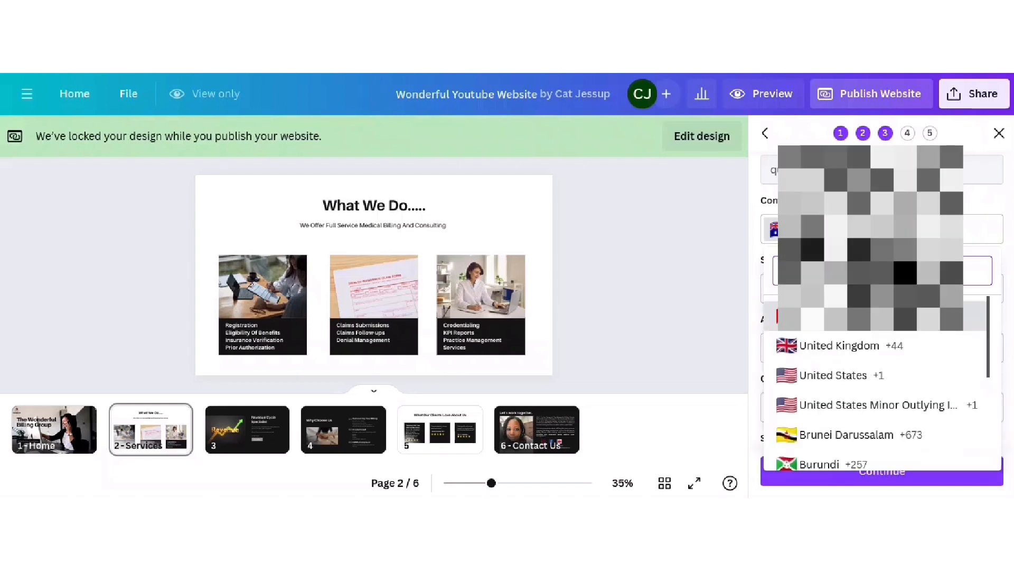
text(i)
click(848, 376)
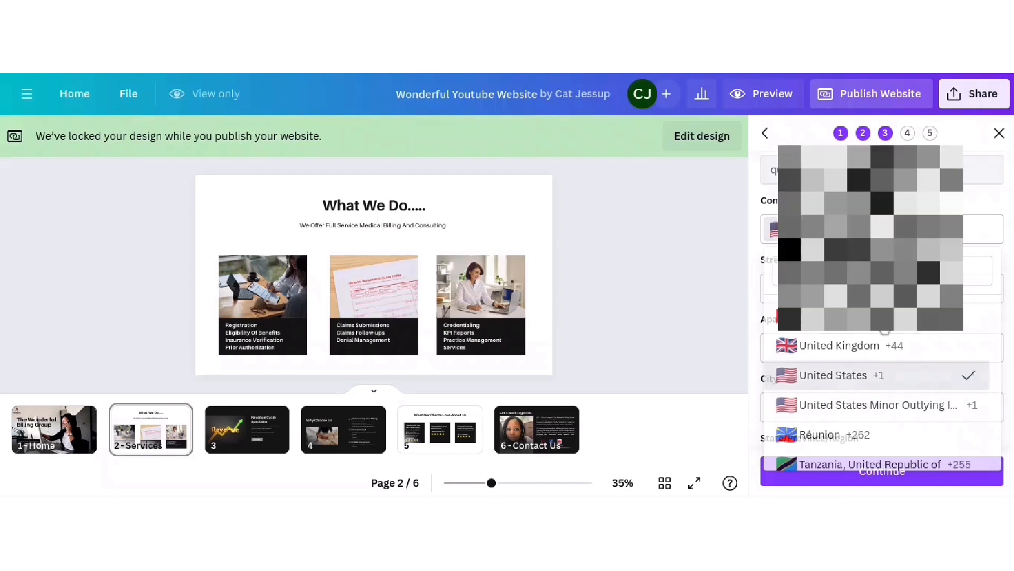
- Fill in the registrant's street, city, state and ZIP code
click(771, 288)
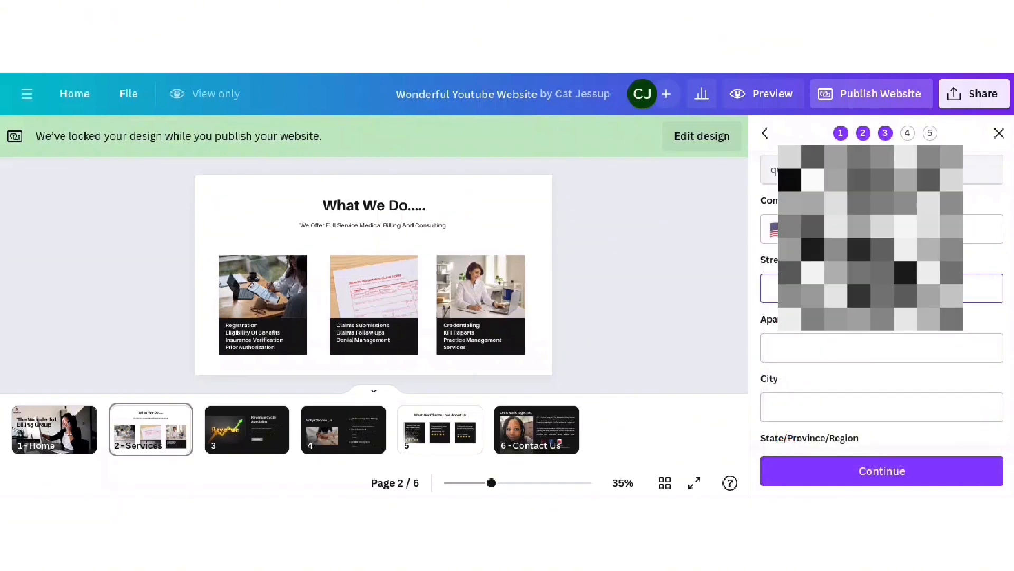
text(12)
click(872, 402)
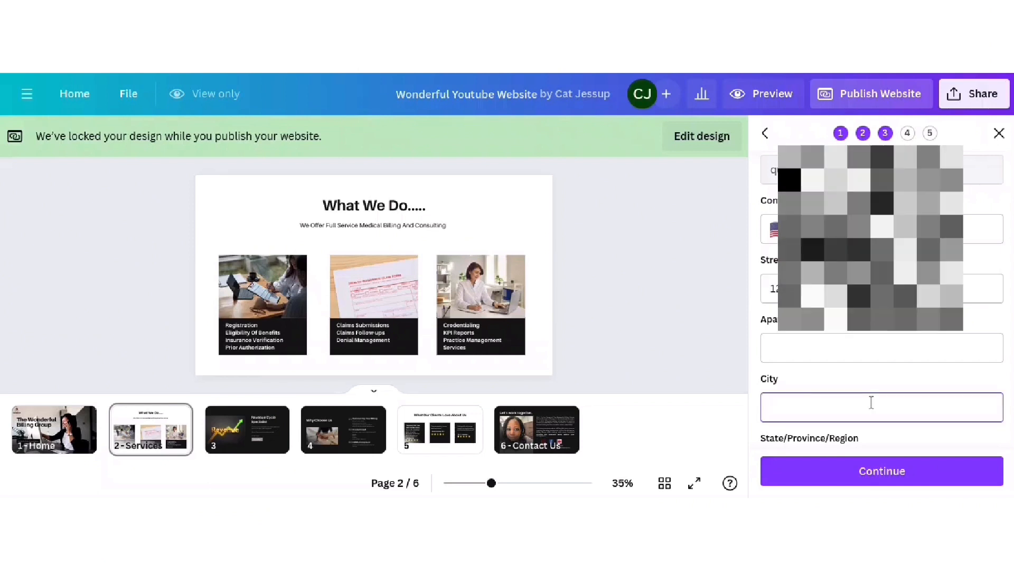
text(chica)
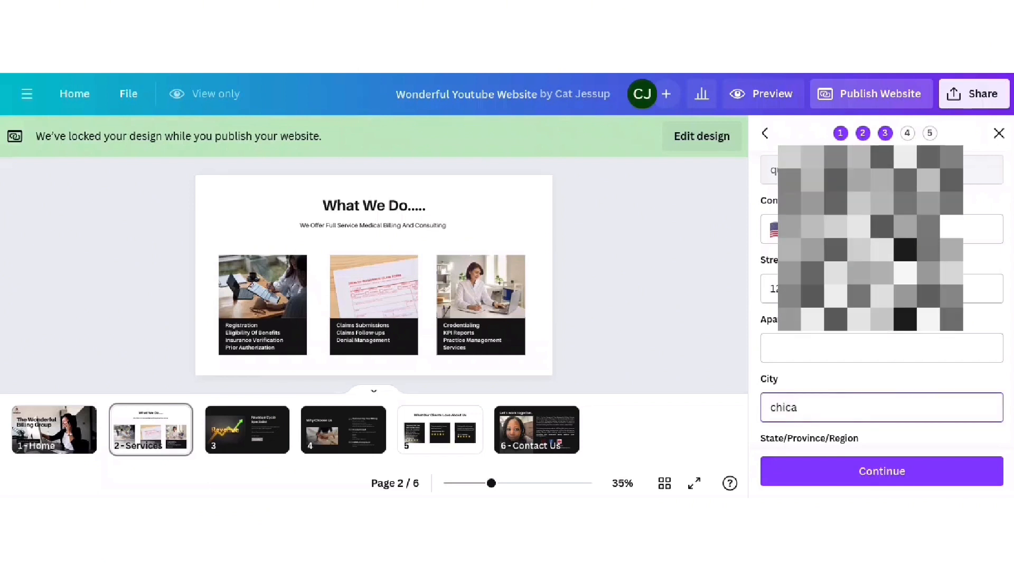
scroll(840, 358, down, 2)
click(840, 357)
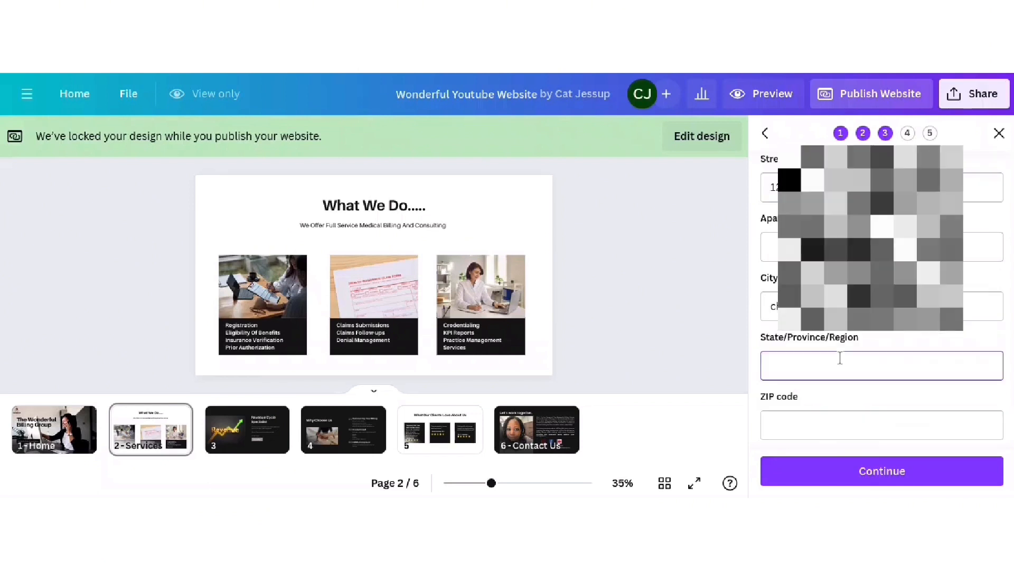
text(il)
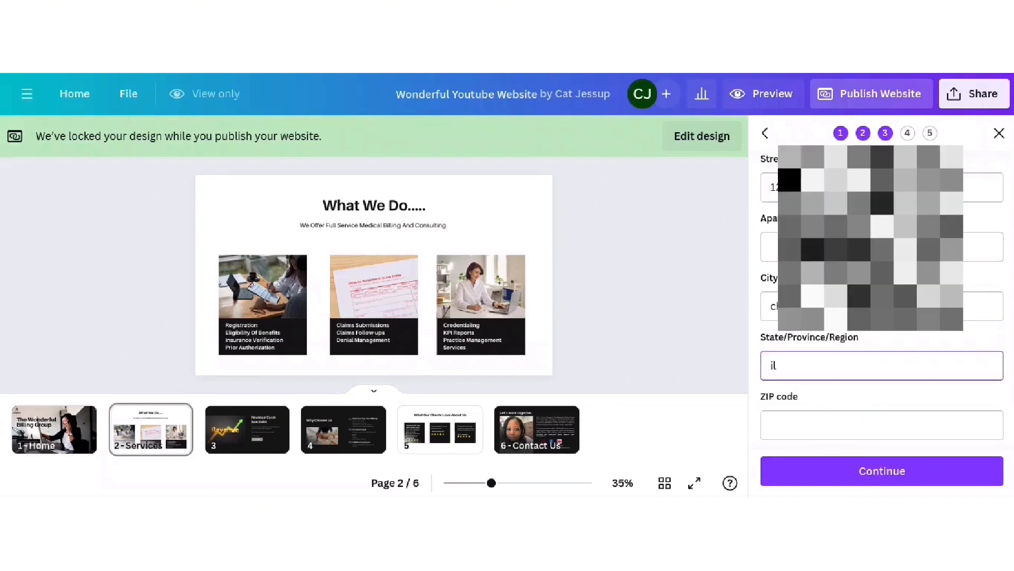
key(Tab)
text(60627)
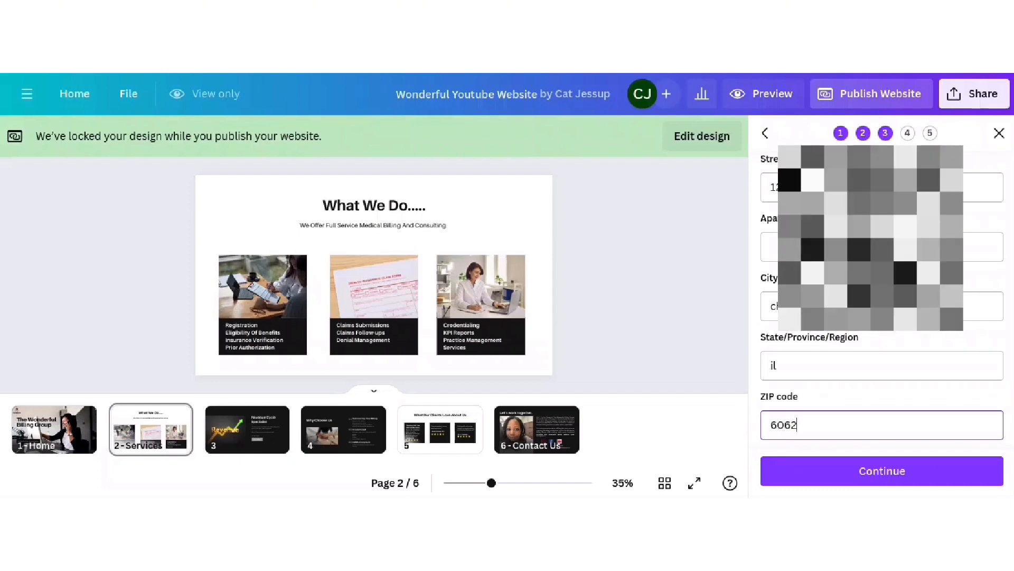
- Choose United States as the address country and submit the registration details
scroll(898, 367, down, 3)
click(898, 366)
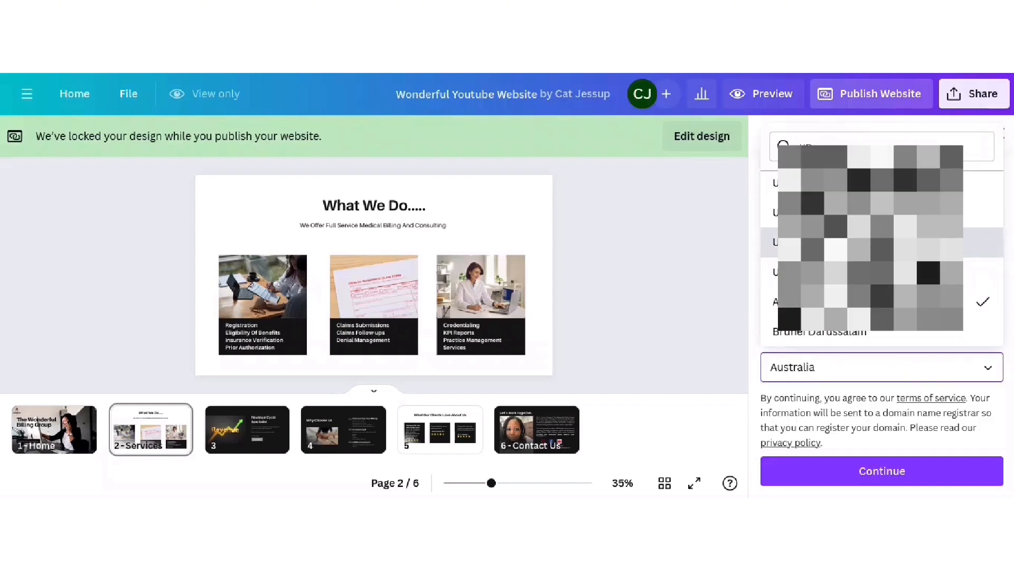
click(917, 242)
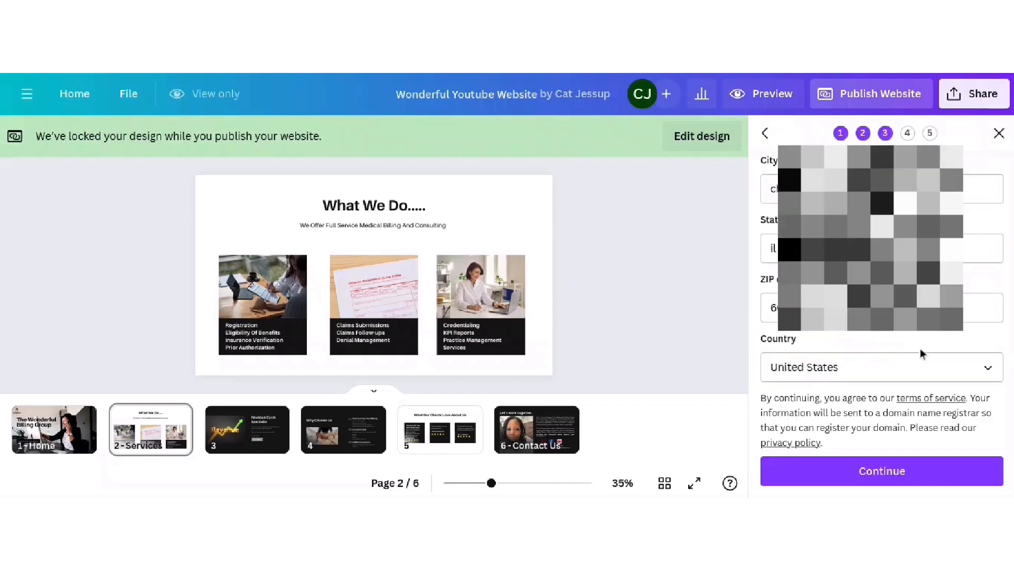
click(916, 478)
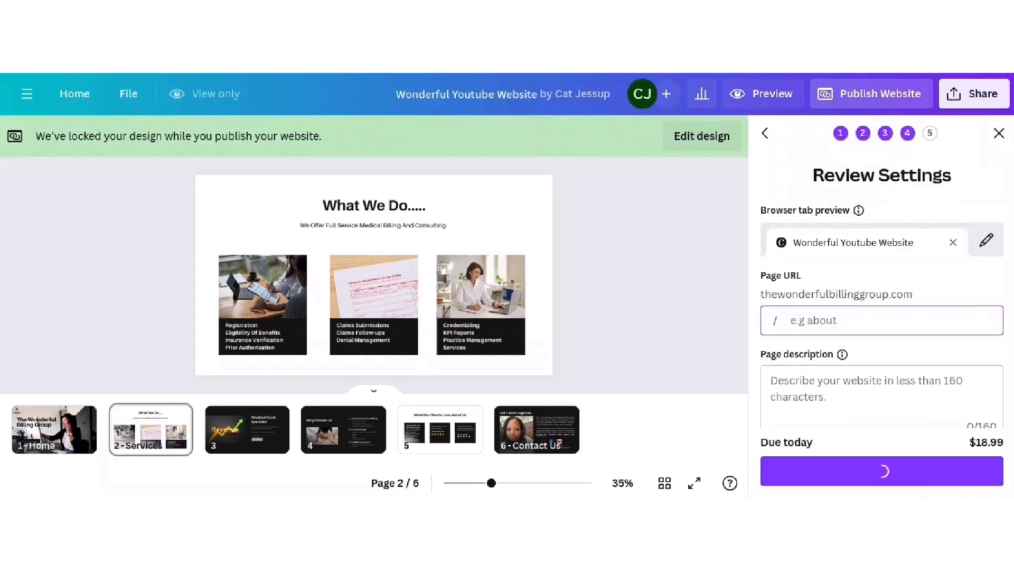
- Scroll through Review Settings and click into the Page description field
scroll(923, 280, down, 1)
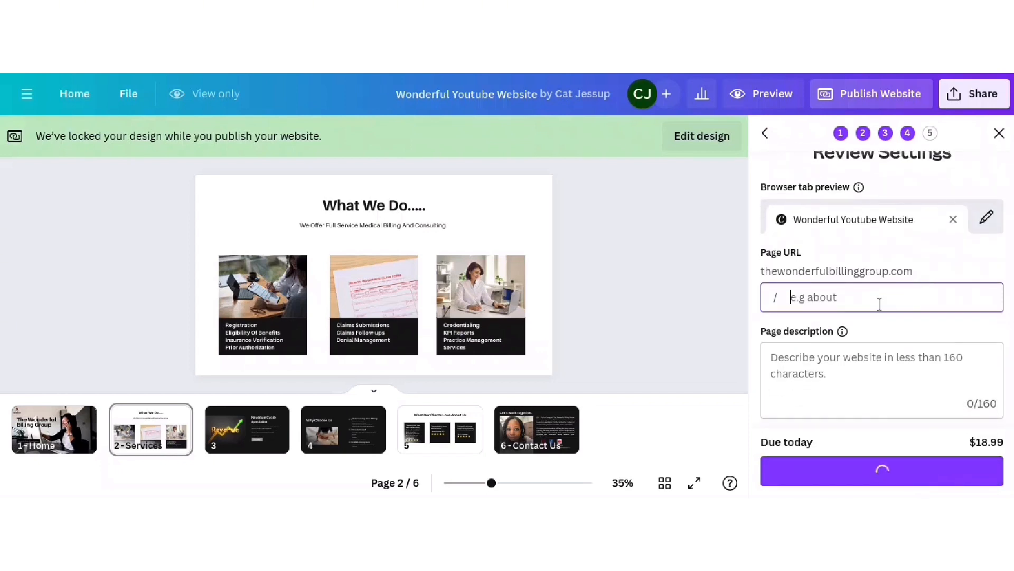
scroll(872, 264, down, 1)
scroll(881, 223, down, 1)
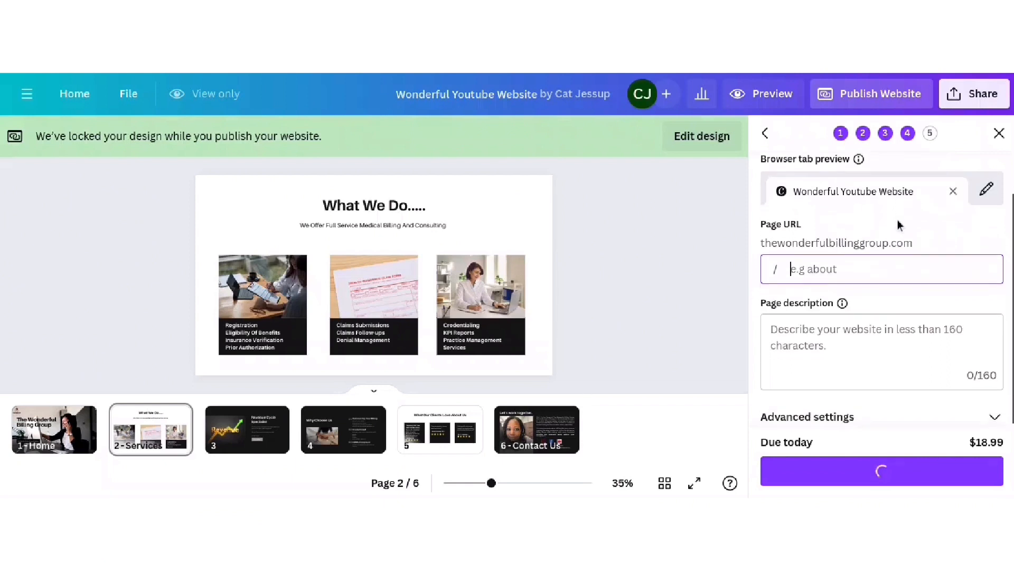
scroll(906, 249, down, 1)
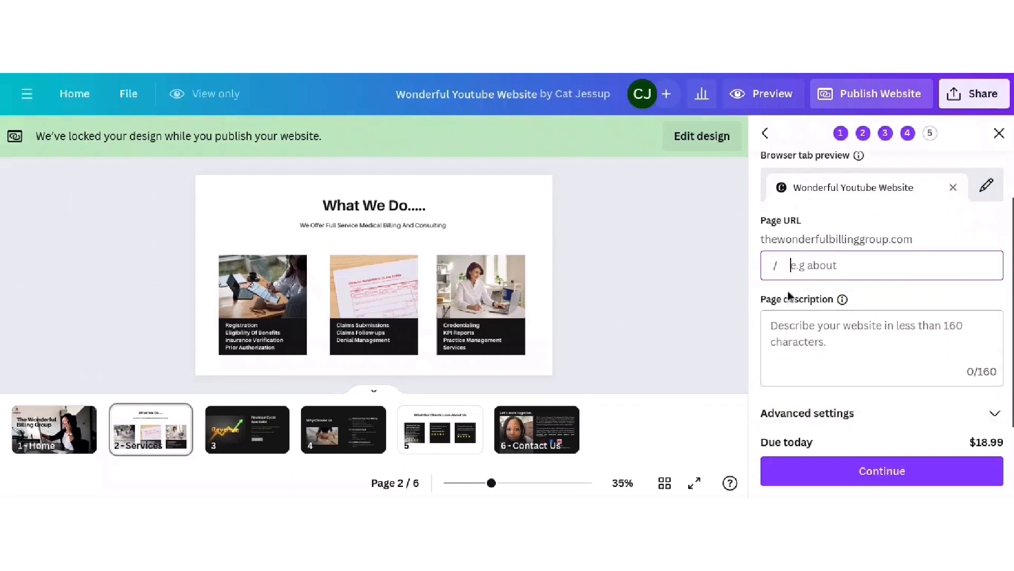
click(857, 344)
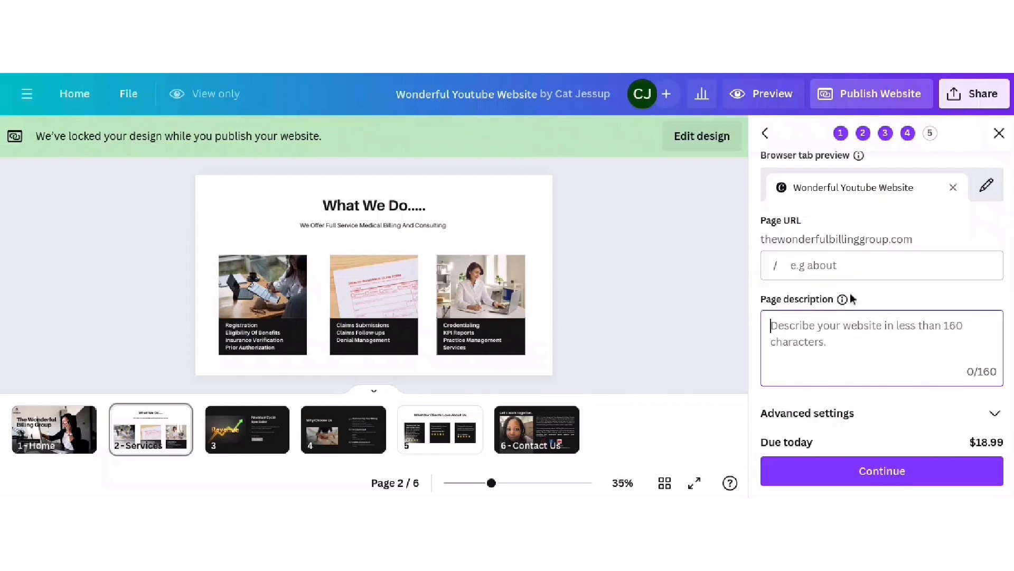
- Expand Advanced settings, check the toggles and link preview, then continue to payment
mouse_move(843, 300)
click(995, 415)
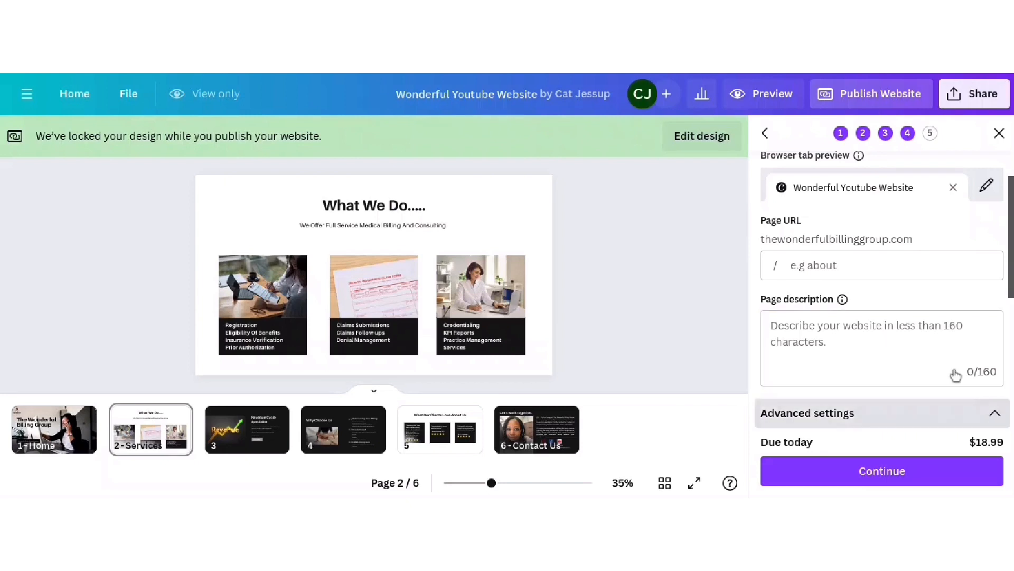
scroll(954, 367, down, 3)
scroll(954, 368, down, 1)
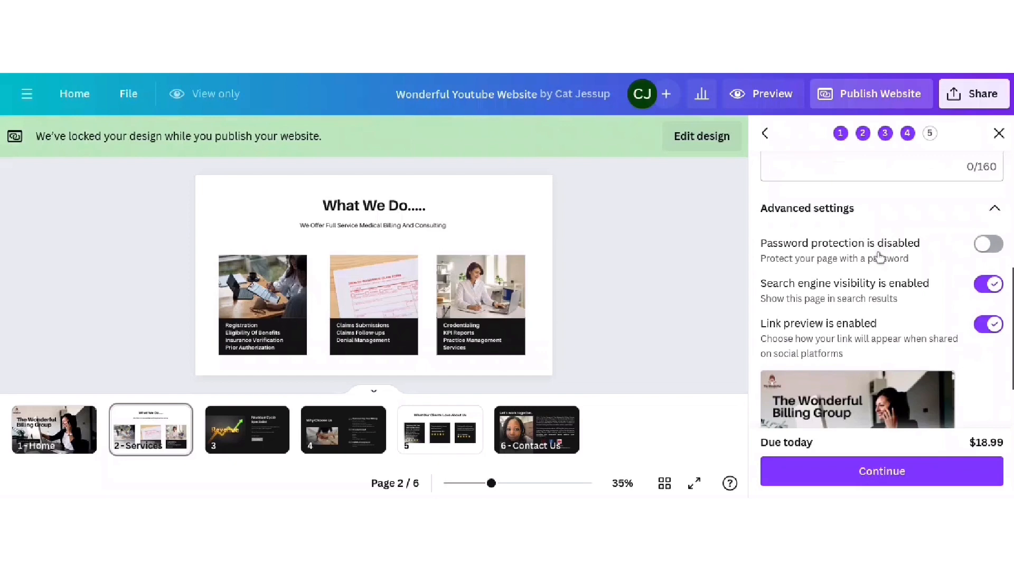
scroll(879, 253, down, 1)
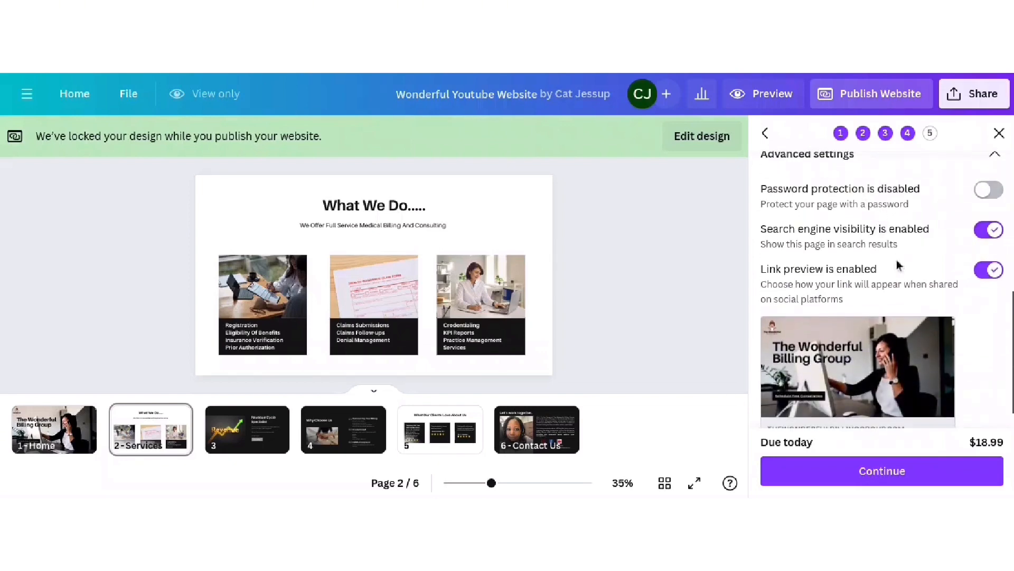
scroll(898, 254, down, 1)
mouse_move(927, 304)
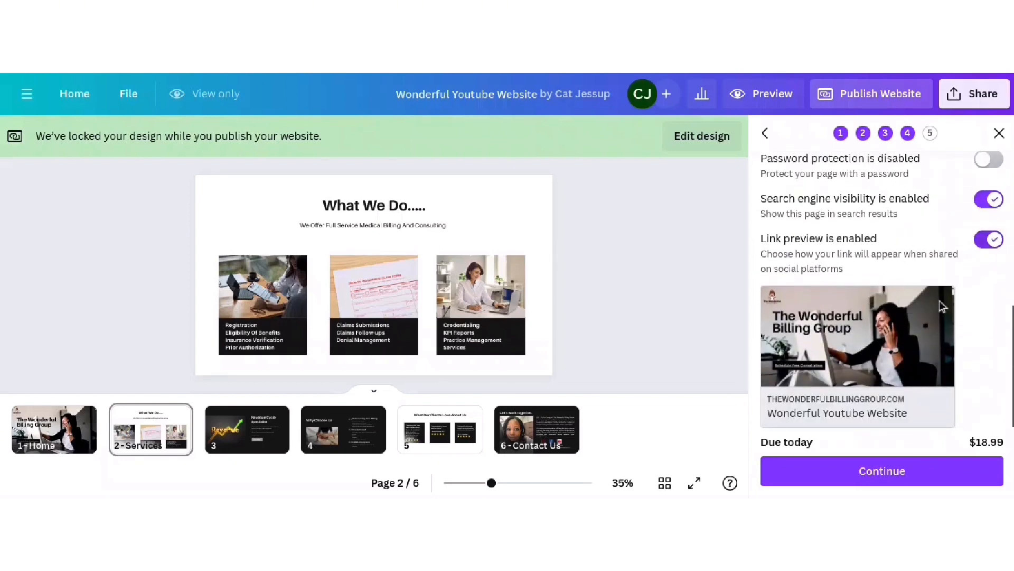
scroll(838, 324, up, 5)
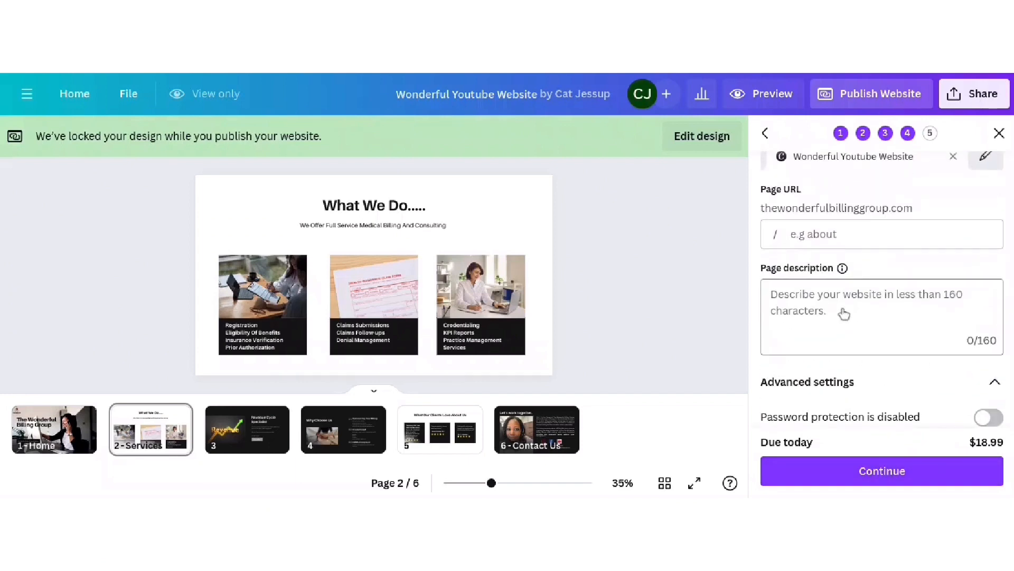
scroll(844, 314, down, 1)
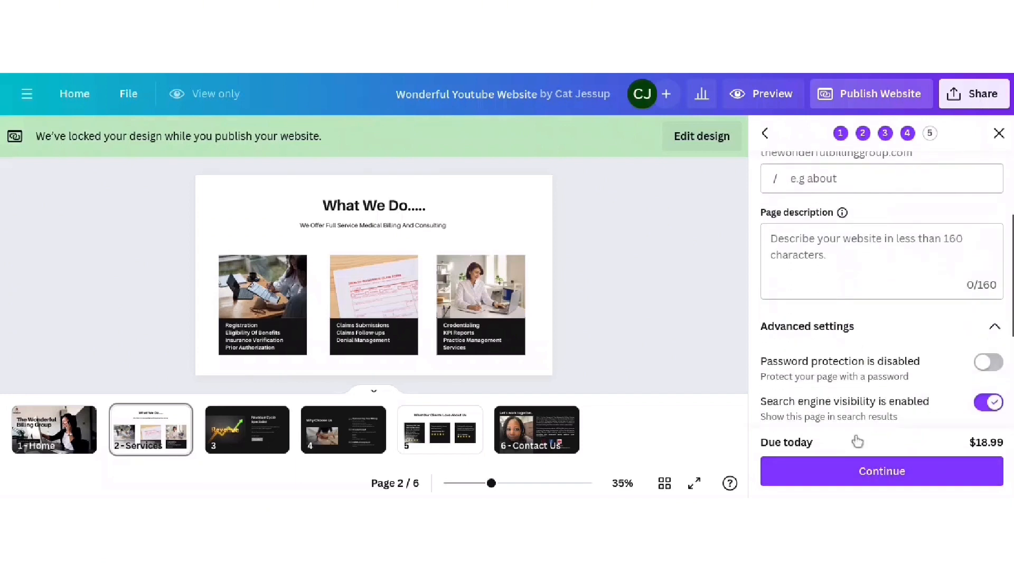
click(881, 469)
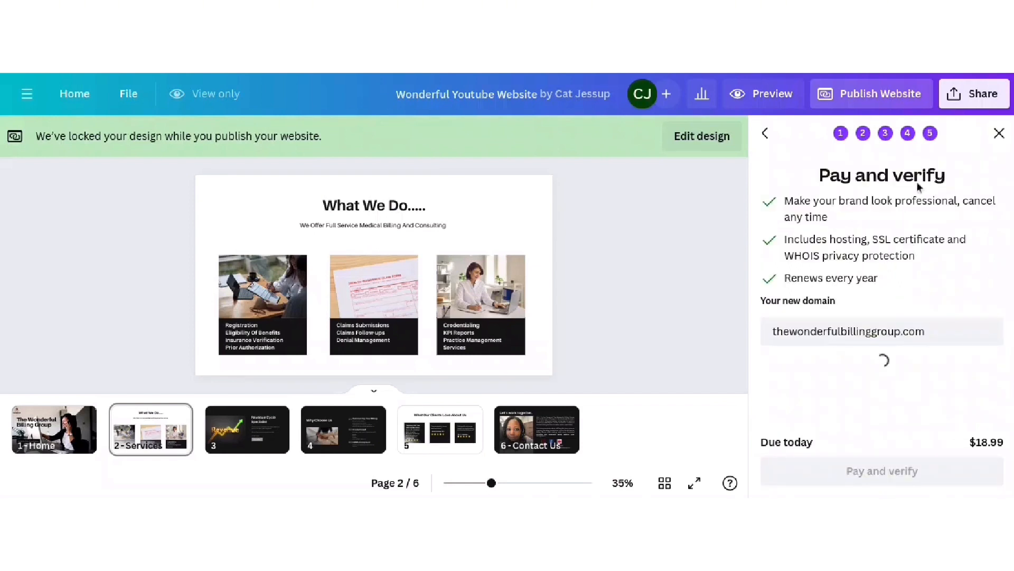
- Look over the $18.99 PayPal payment step, then close the publish panel without paying
scroll(901, 275, down, 1)
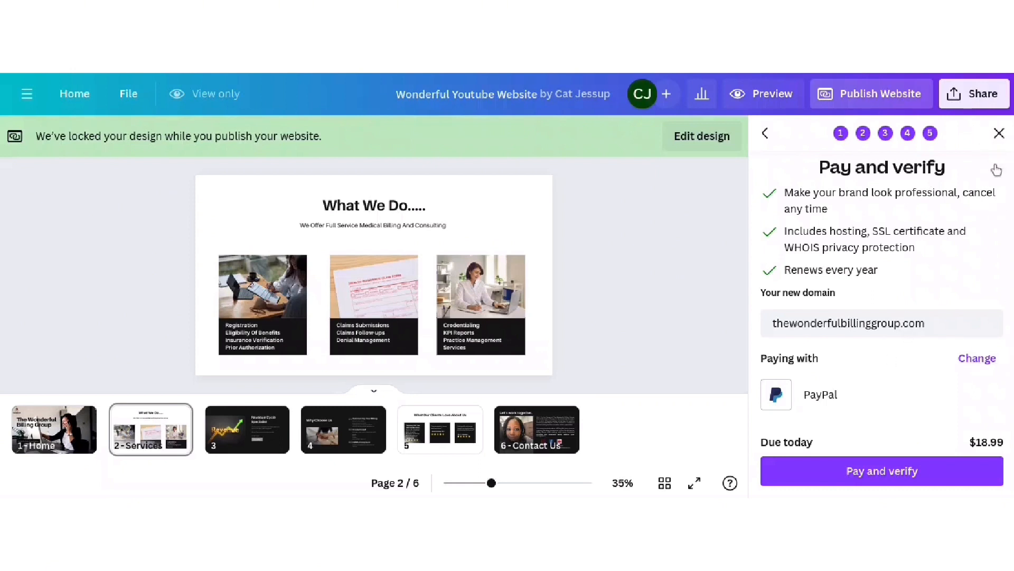
click(998, 135)
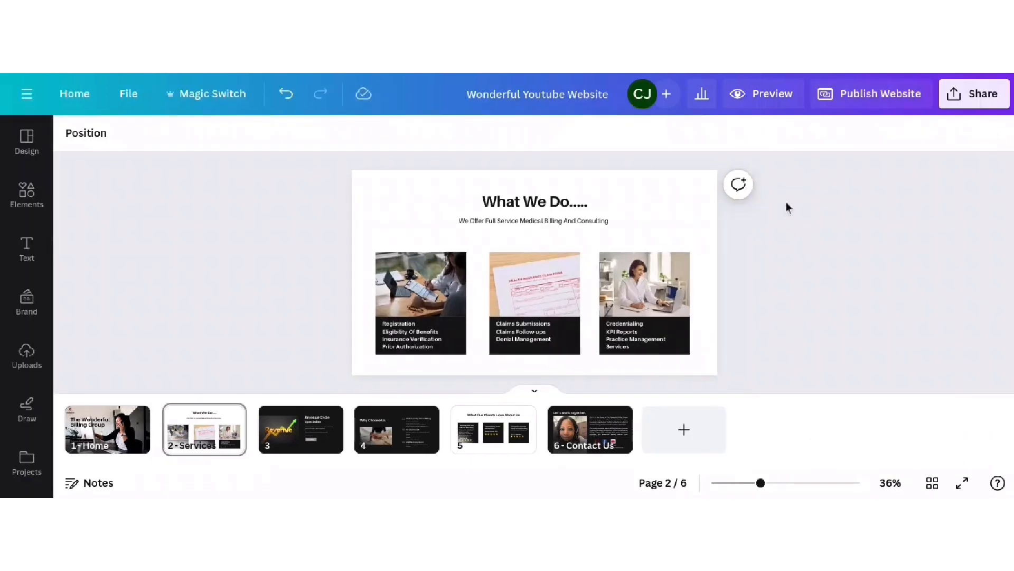